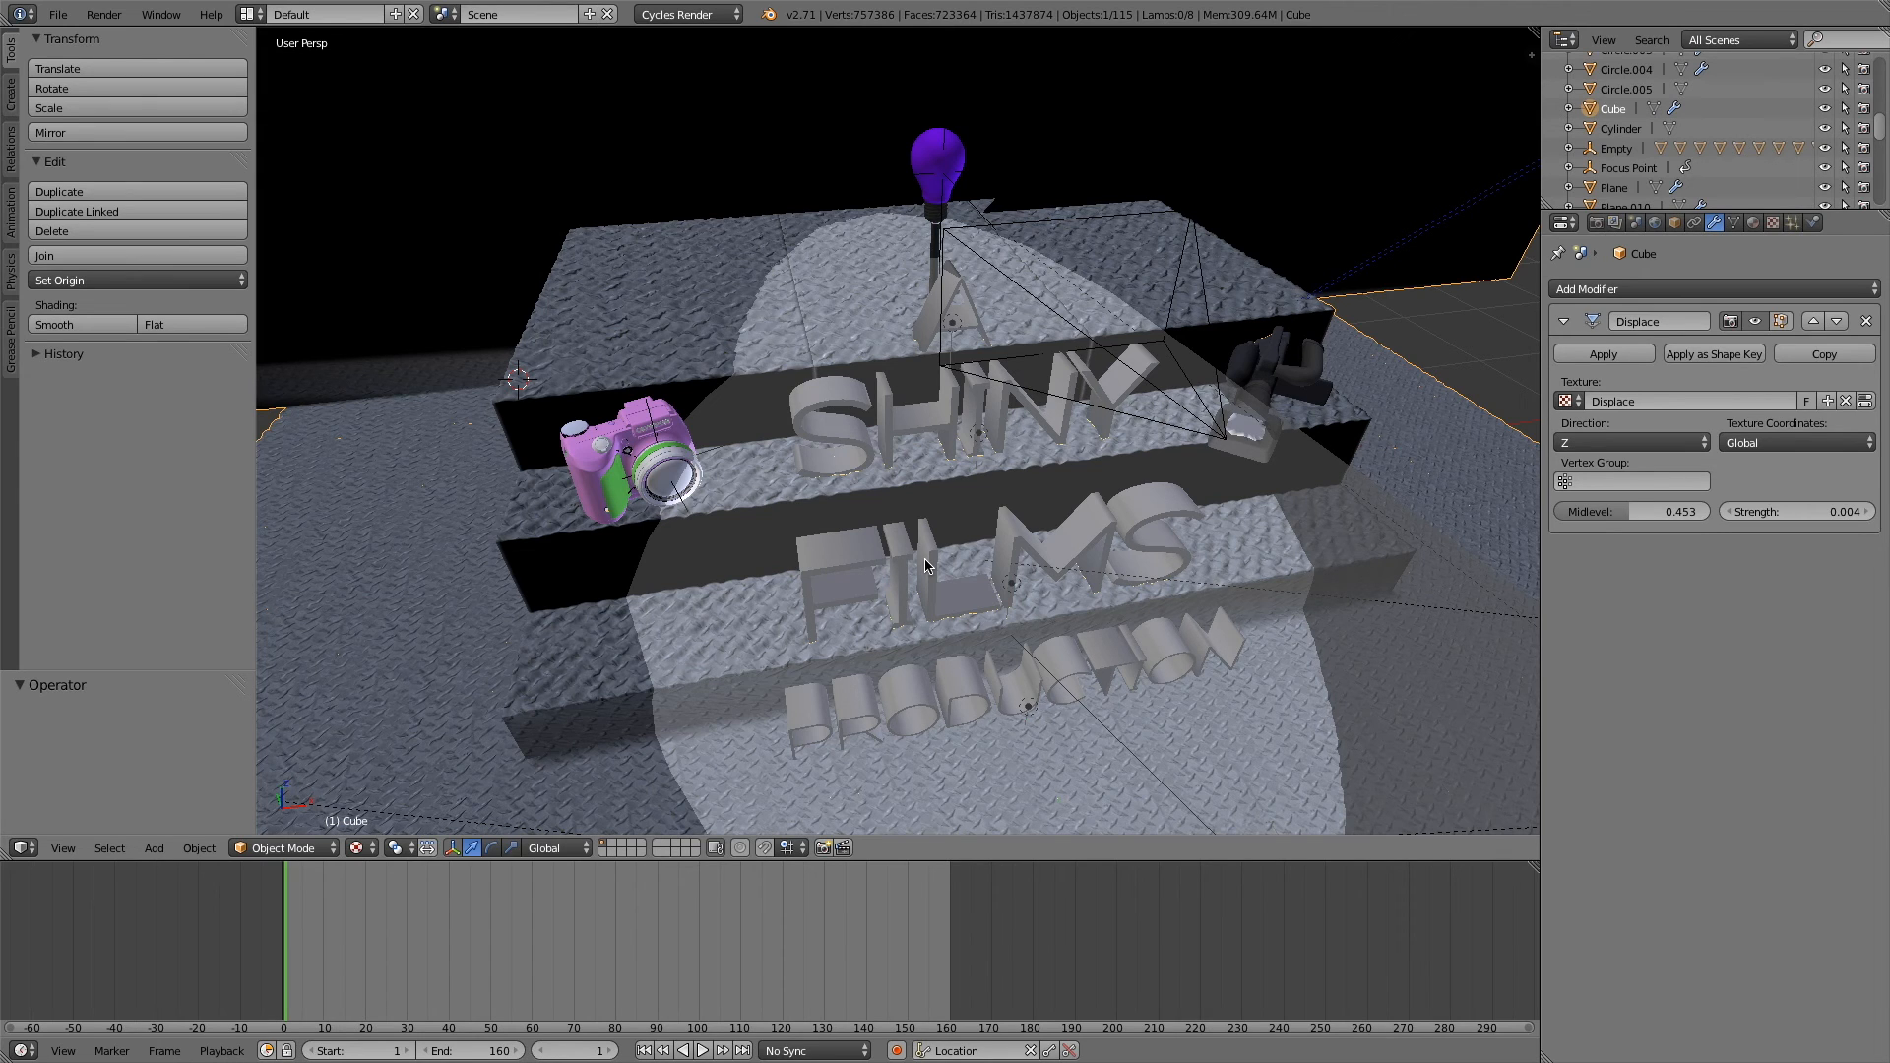
# - Add a new text object at the 3D cursor and raise it about 0.3 units along Z above the top step
pyautogui.moveTo(971, 535); pyautogui.dragTo(971, 540, button='middle')
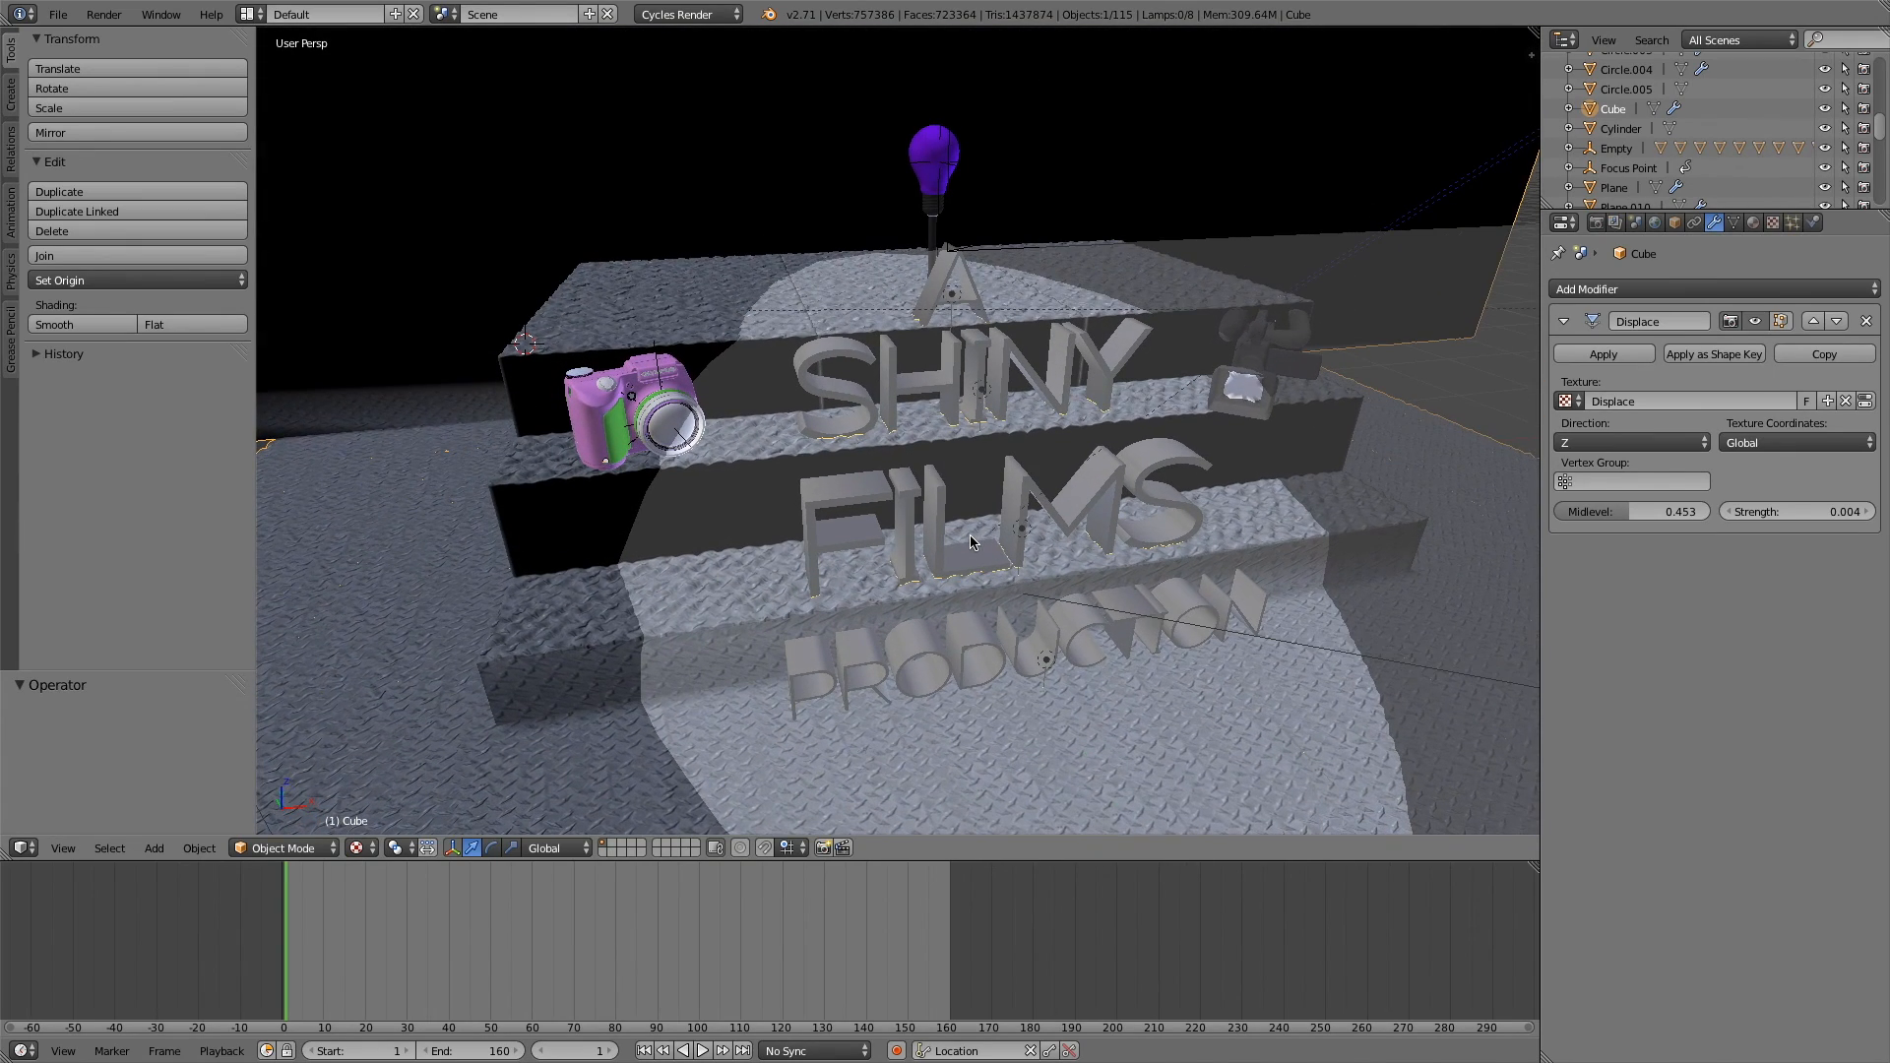
pyautogui.rightClick(900, 492)
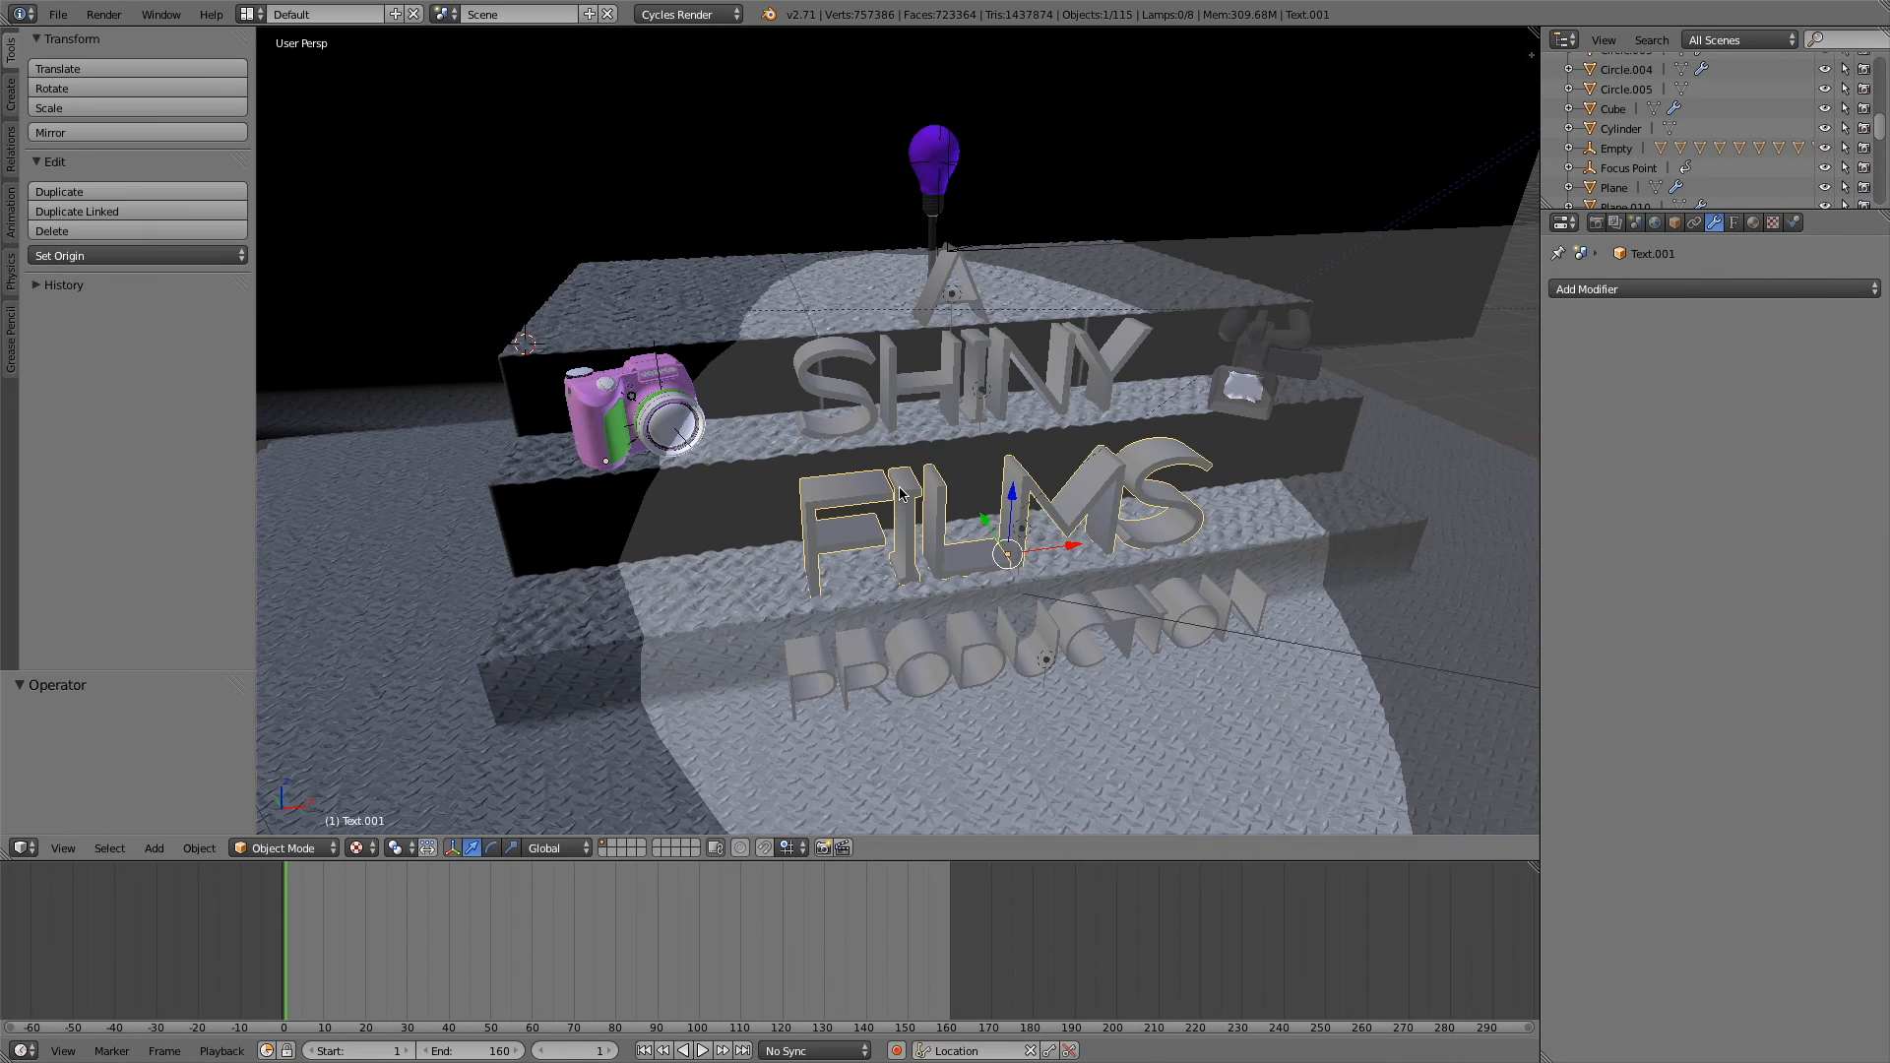
pyautogui.rightClick(948, 373)
pyautogui.hotkey('shift', 'a')
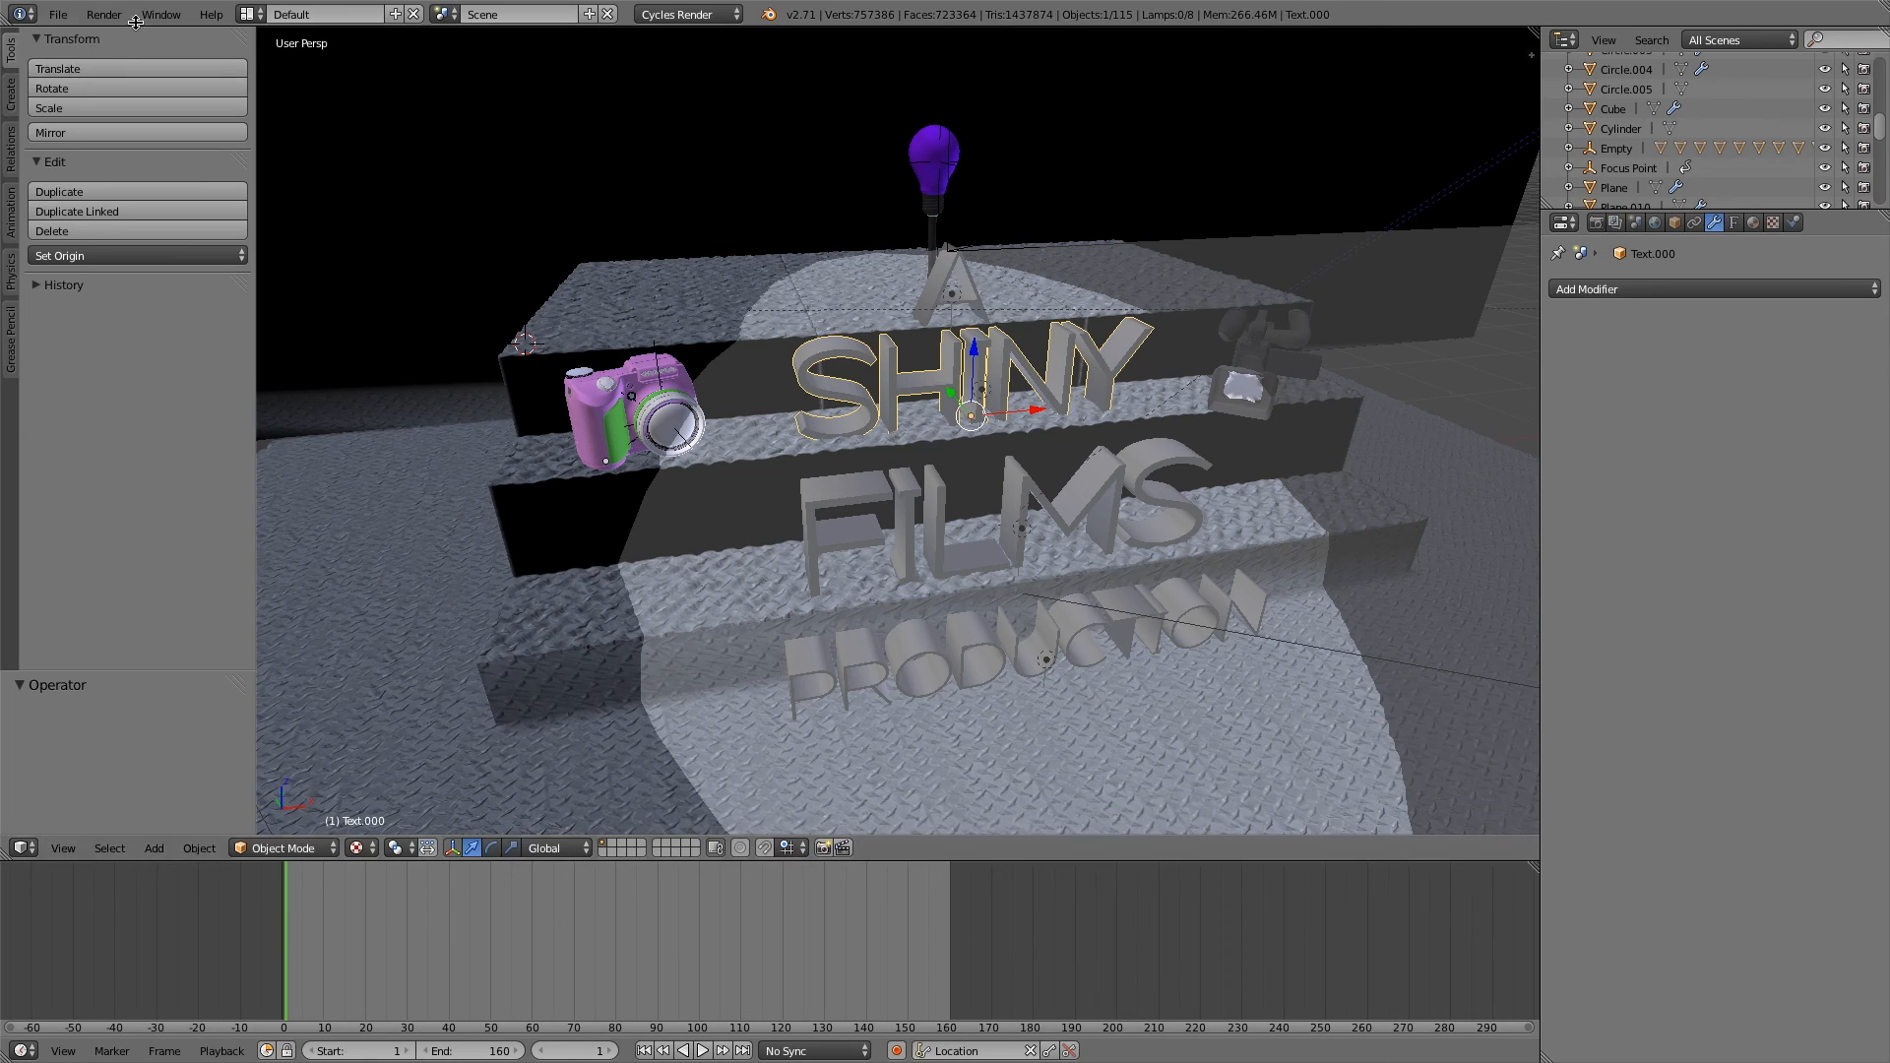
pyautogui.click(14, 94)
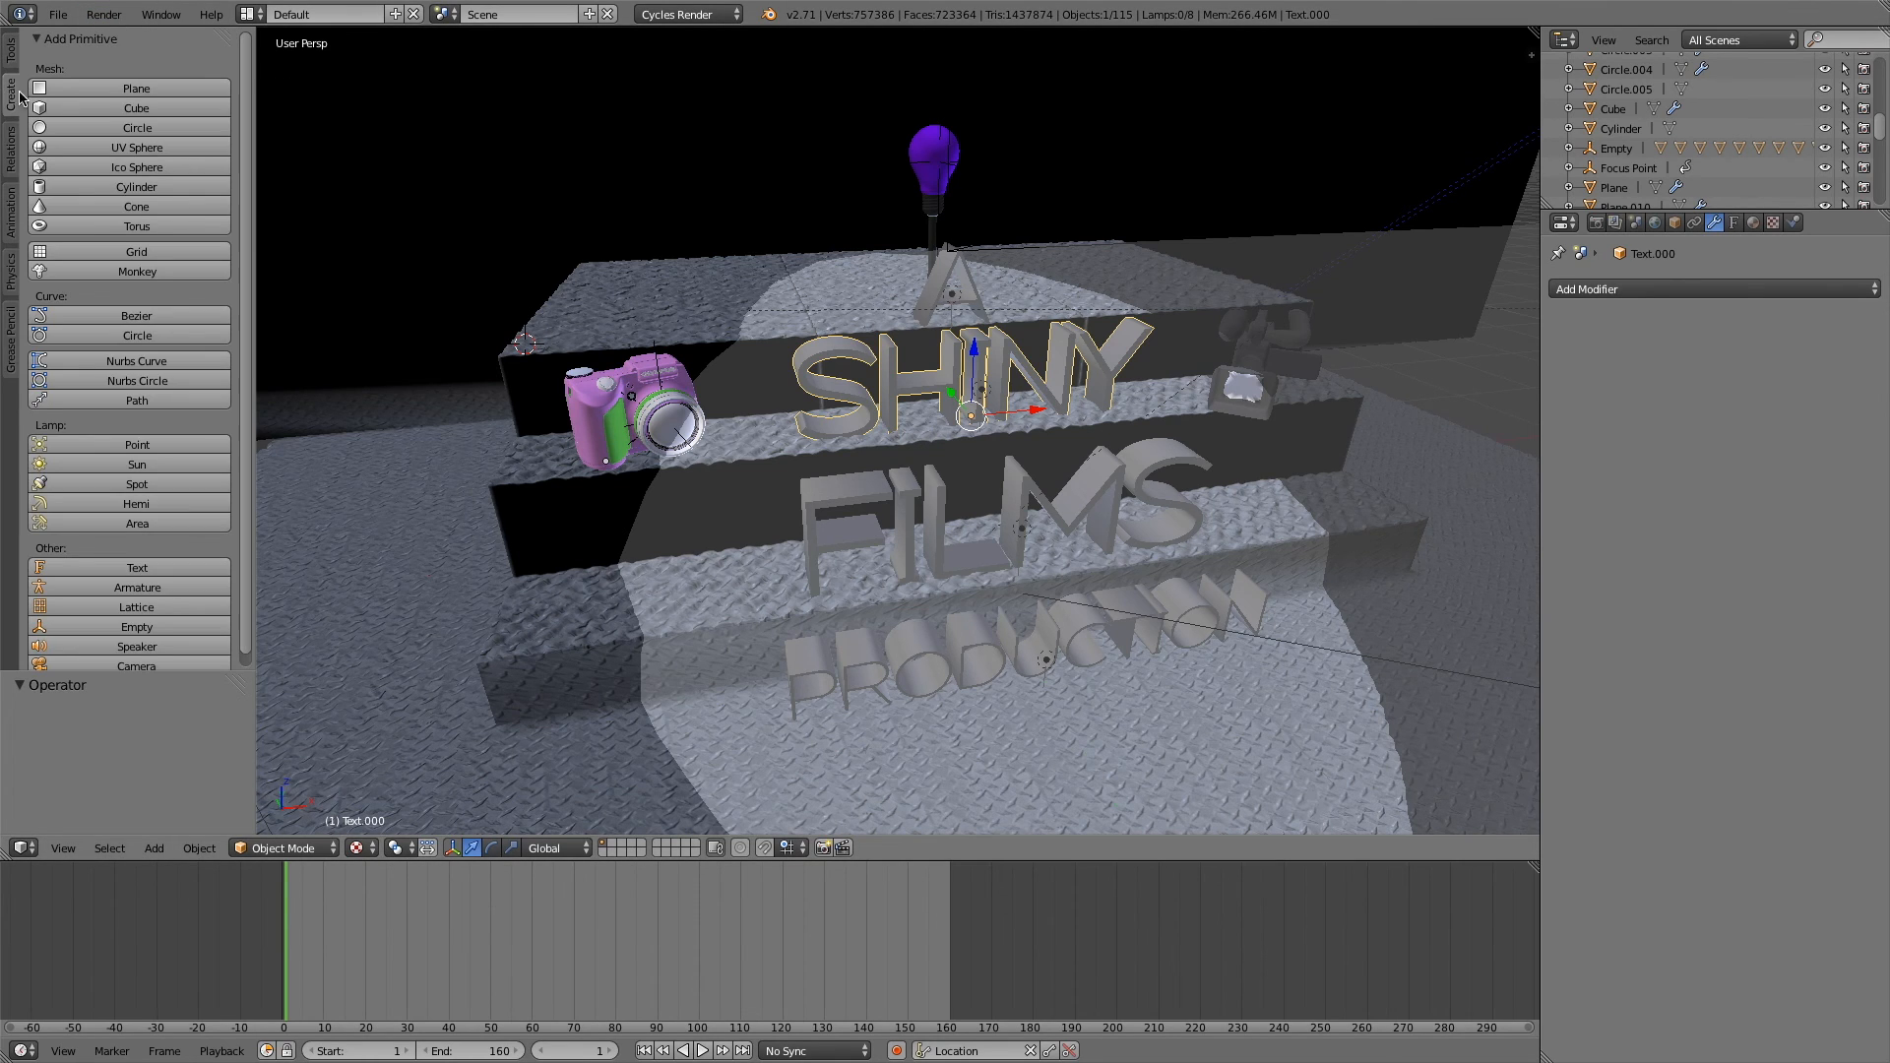
pyautogui.scroll(-1, 175, 295)
pyautogui.hotkey('shift', 'a')
pyautogui.moveTo(613, 465)
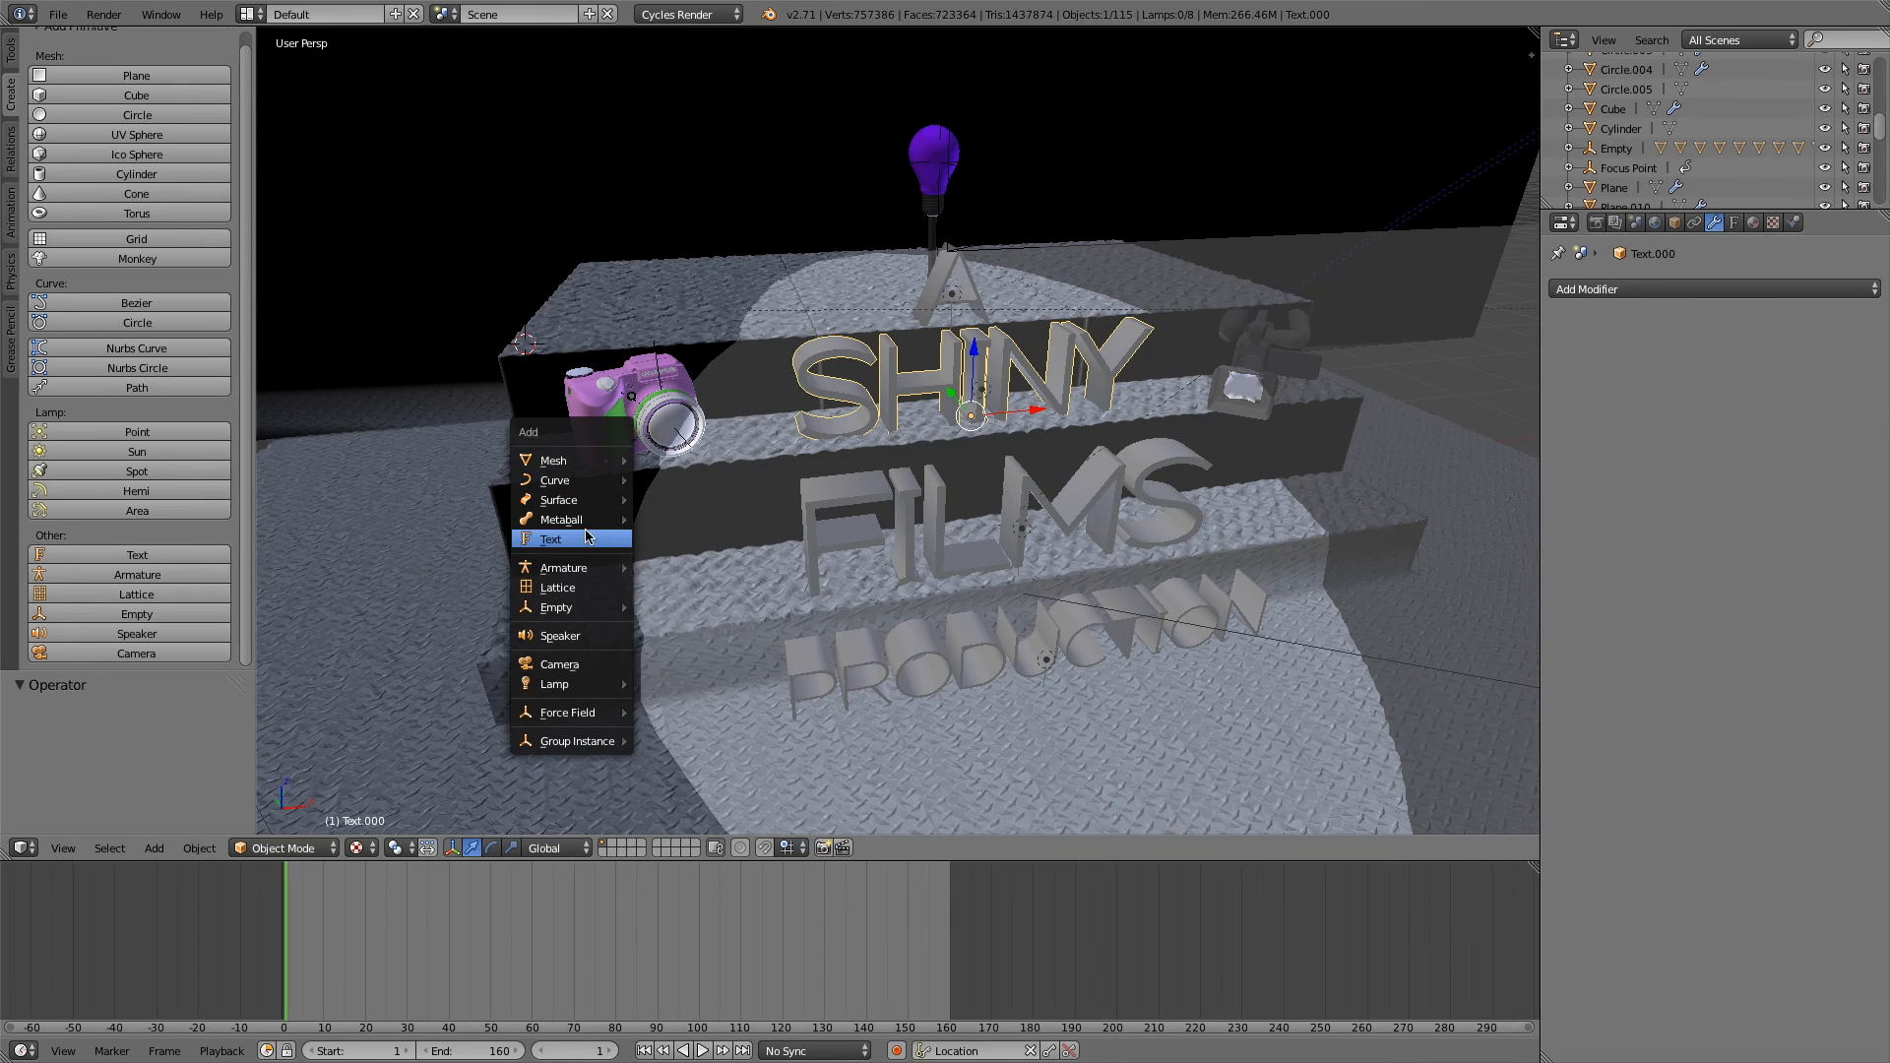
pyautogui.click(587, 542)
pyautogui.moveTo(703, 434); pyautogui.dragTo(702, 434, button='middle')
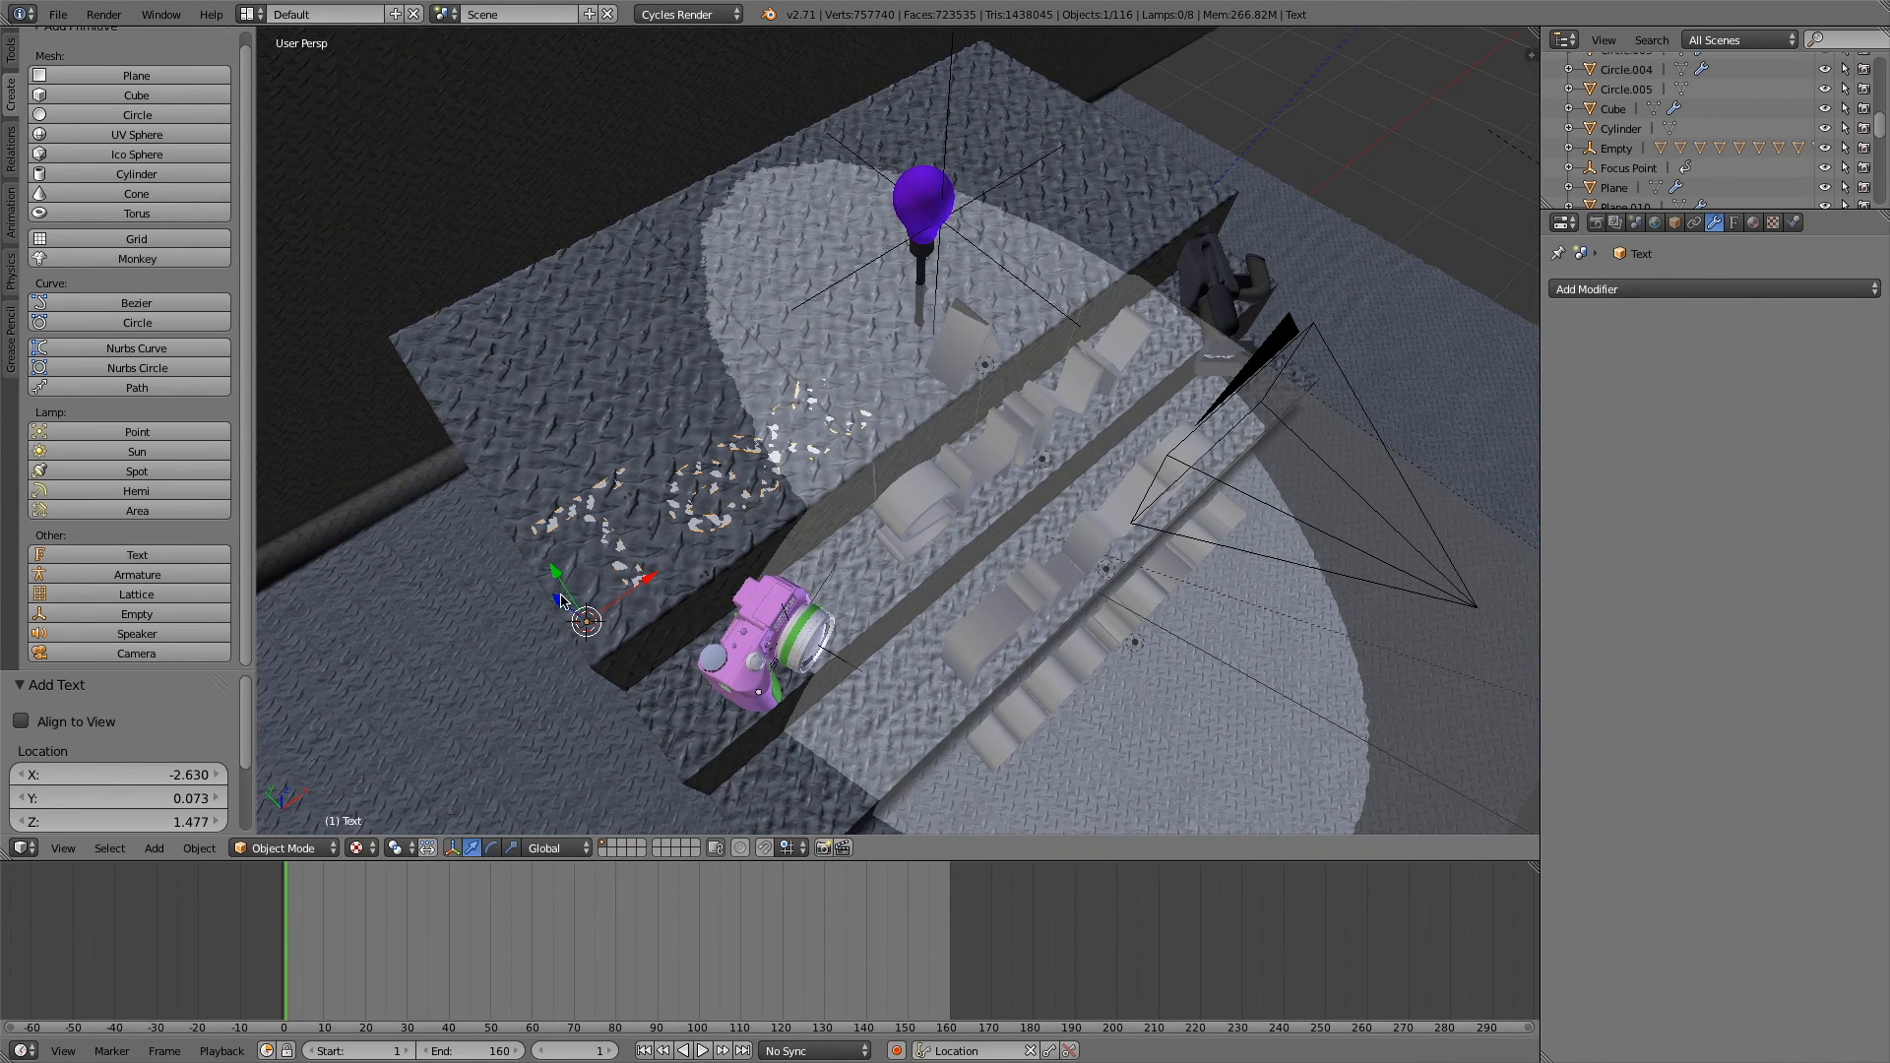
pyautogui.moveTo(560, 601); pyautogui.dragTo(526, 577)
# - Replace the new object's placeholder text with "Hey my name" on the first line and "is mrcooldude" on the second
pyautogui.moveTo(787, 556); pyautogui.dragTo(675, 521, button='middle')
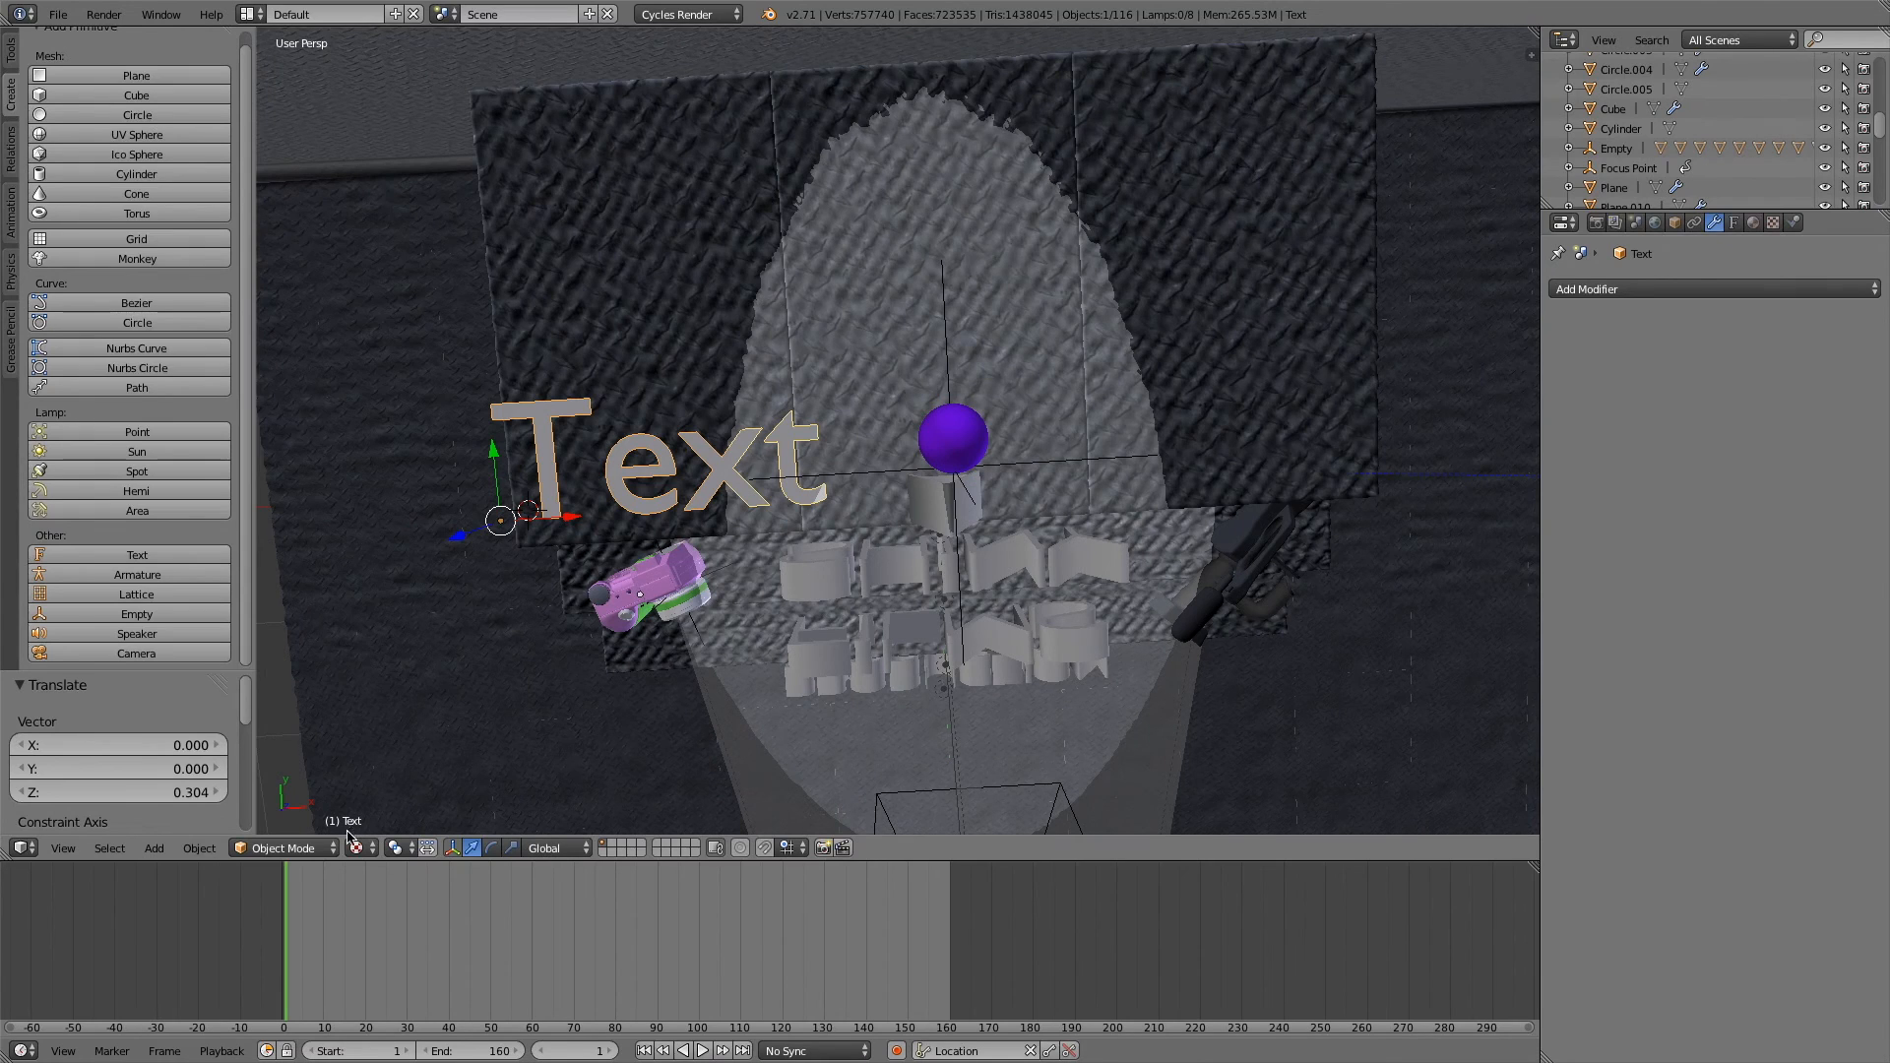
pyautogui.click(288, 849)
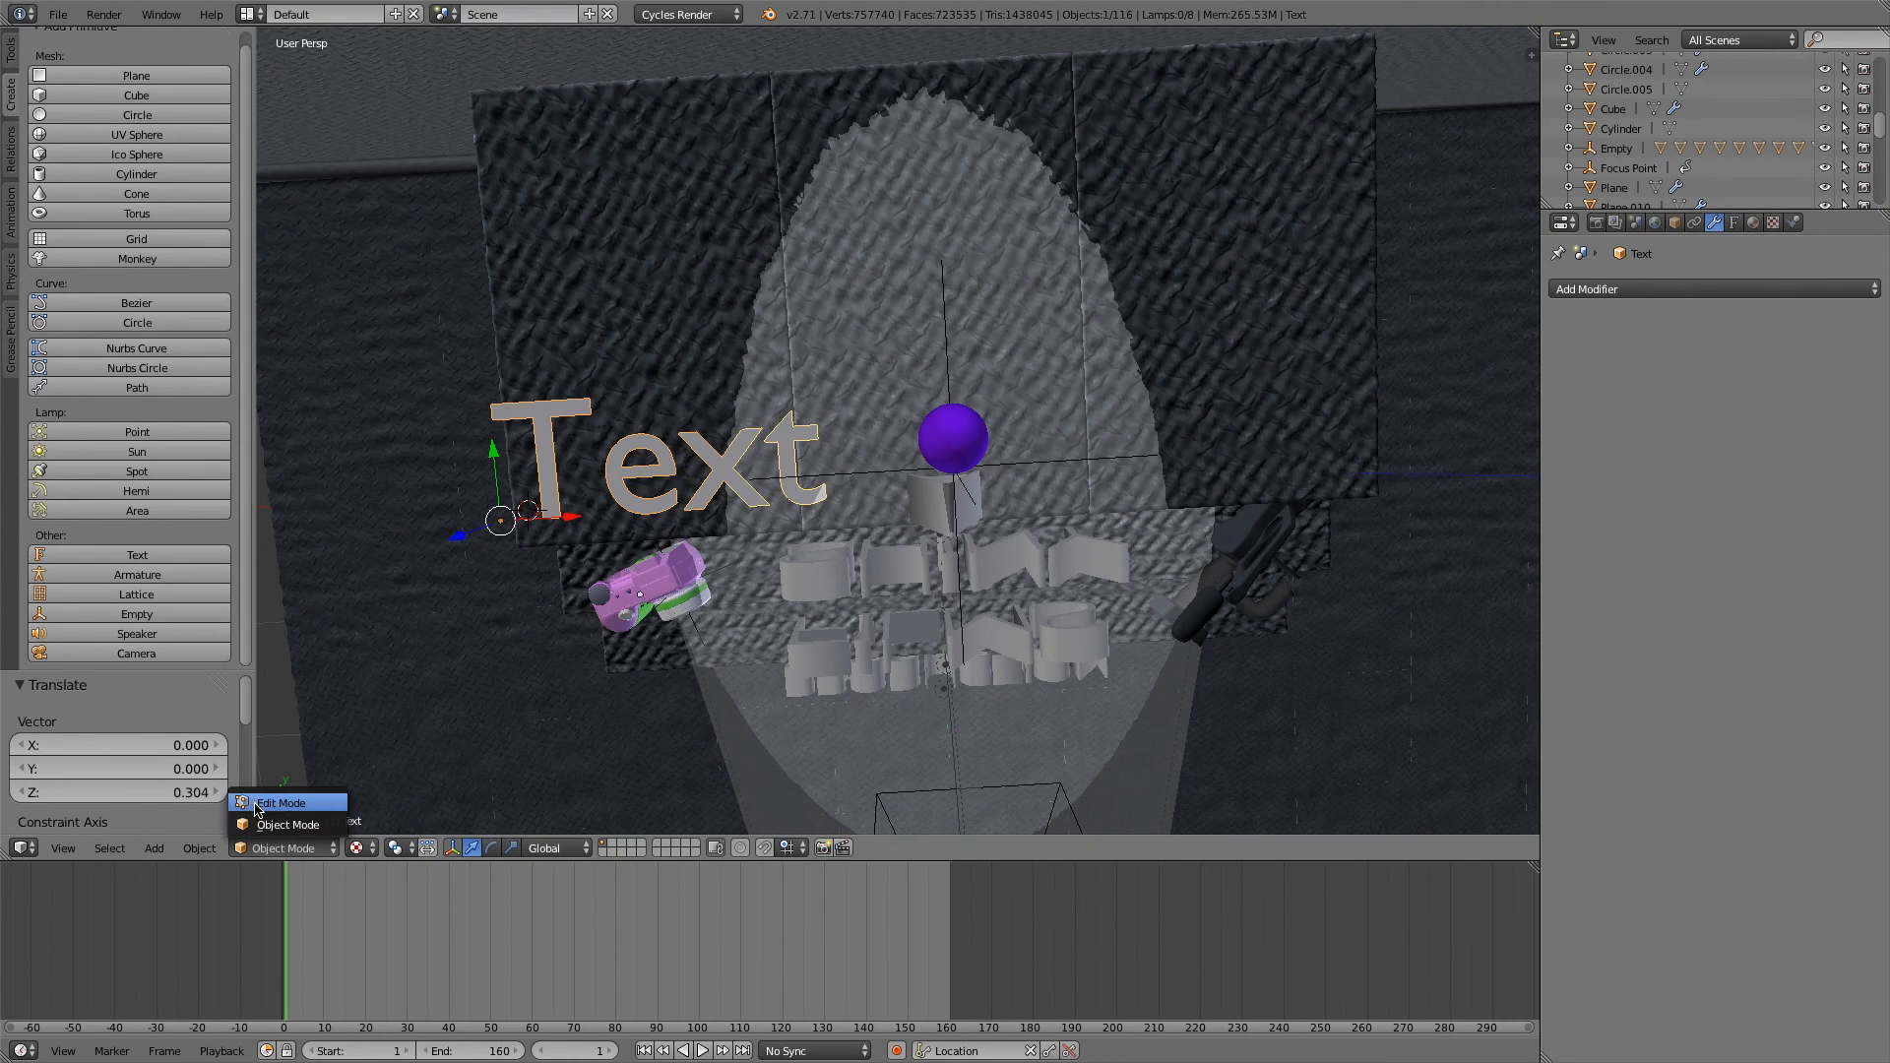
pyautogui.click(255, 803)
pyautogui.moveTo(798, 573); pyautogui.dragTo(799, 553, button='middle')
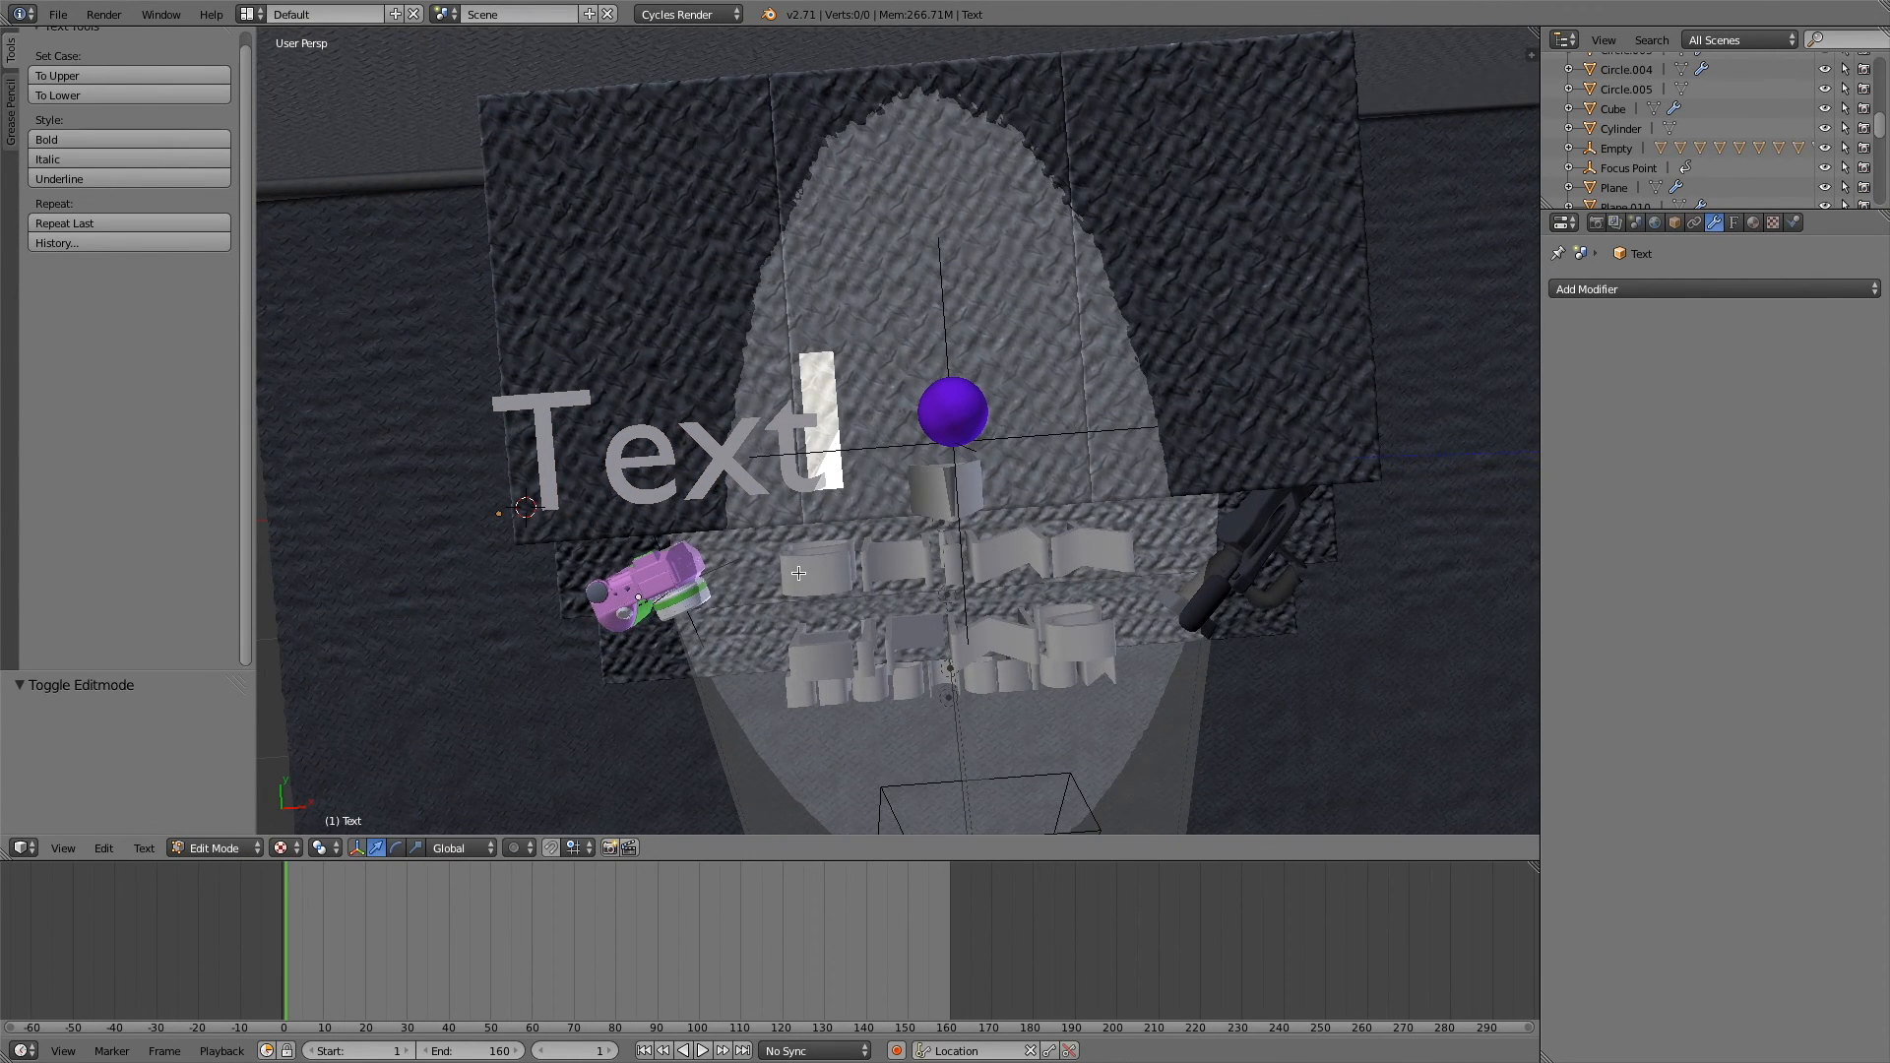
pyautogui.press('BackSpace')
pyautogui.press('BackSpace')
pyautogui.press('BackSpace')
pyautogui.press('BackSpace')
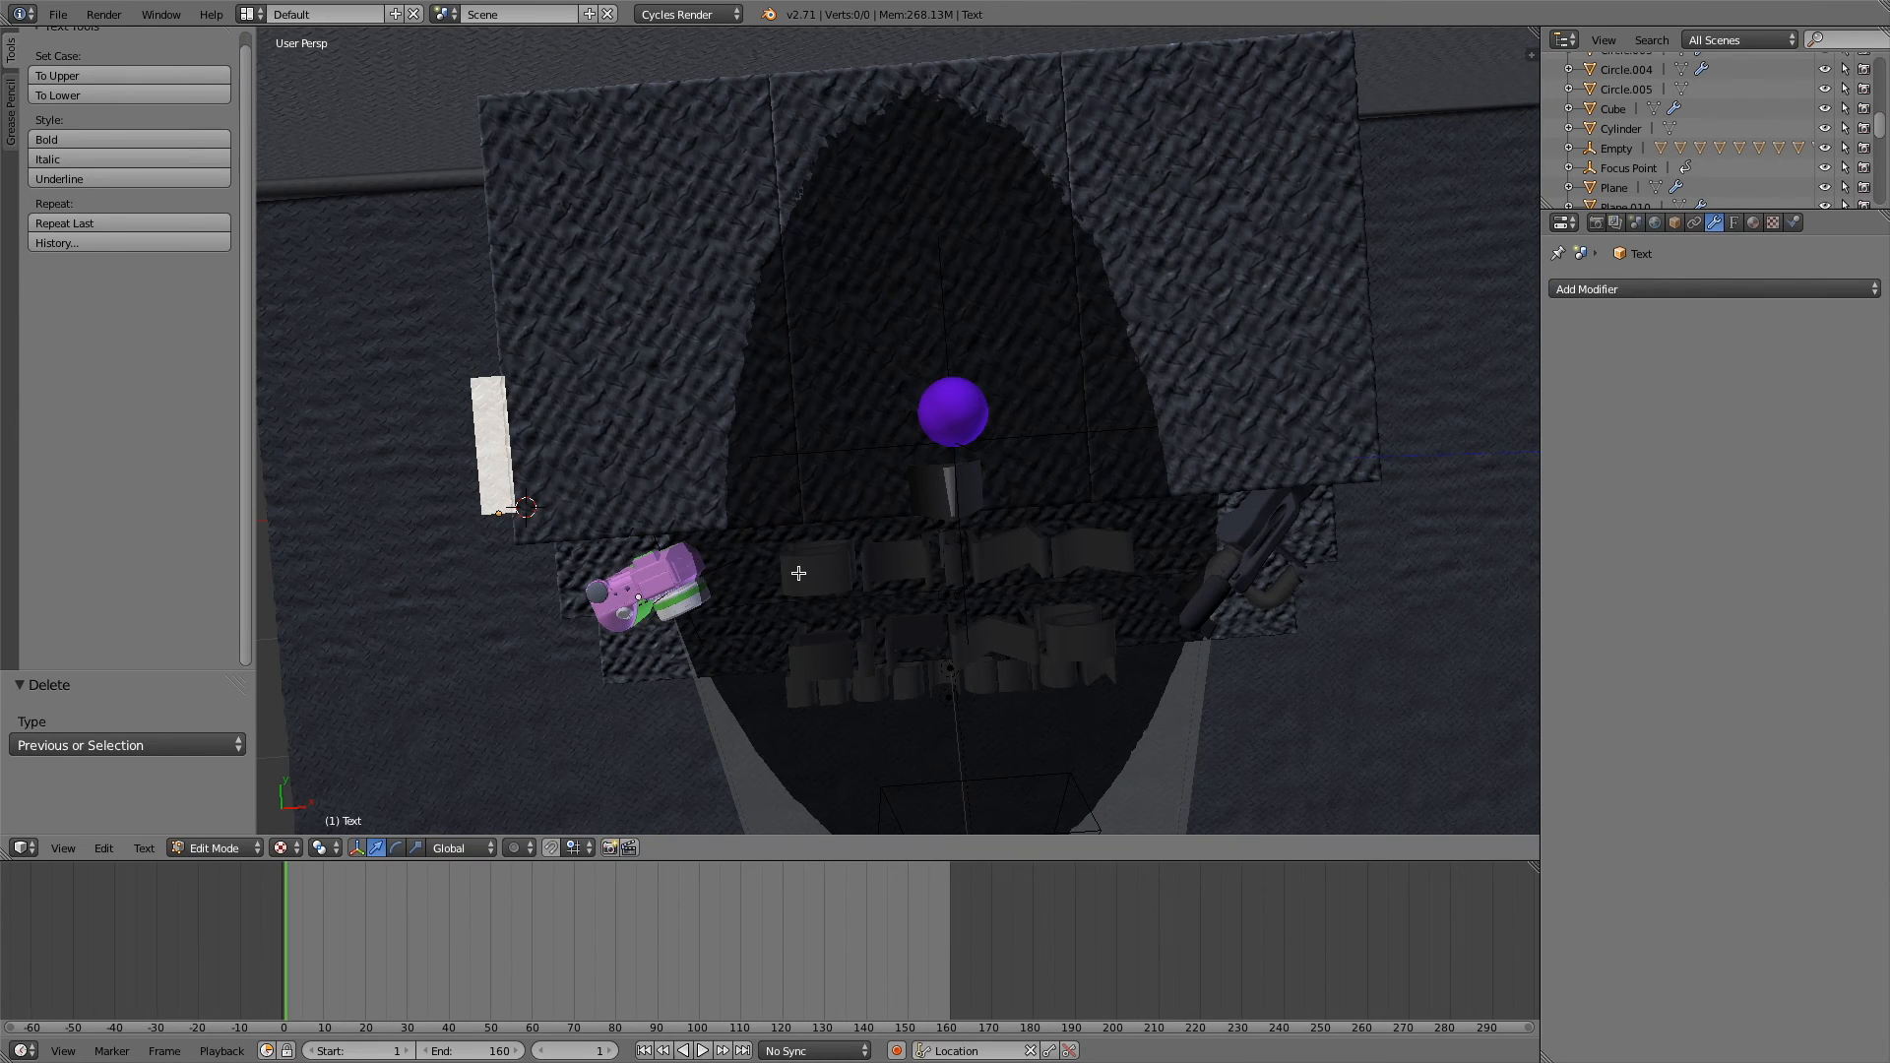
pyautogui.write('Hey my name')
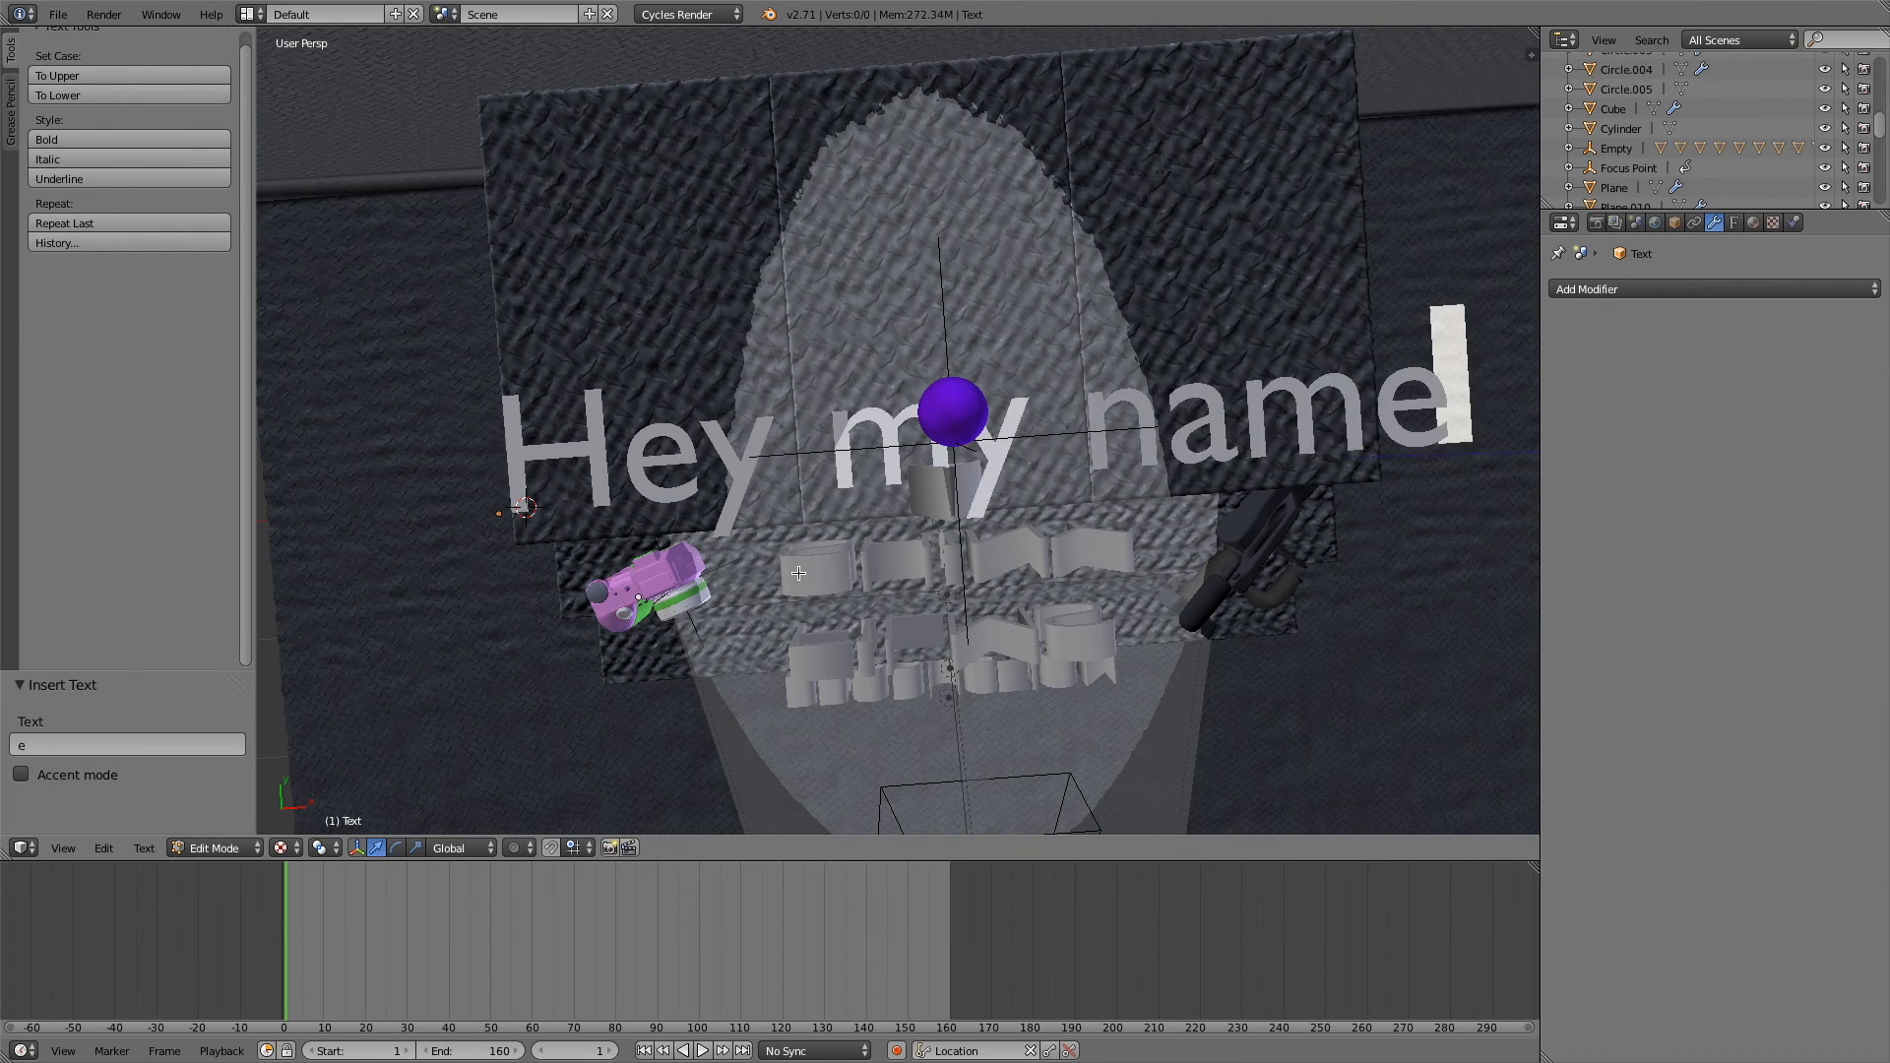
pyautogui.press('Return')
pyautogui.write('is mrcool')
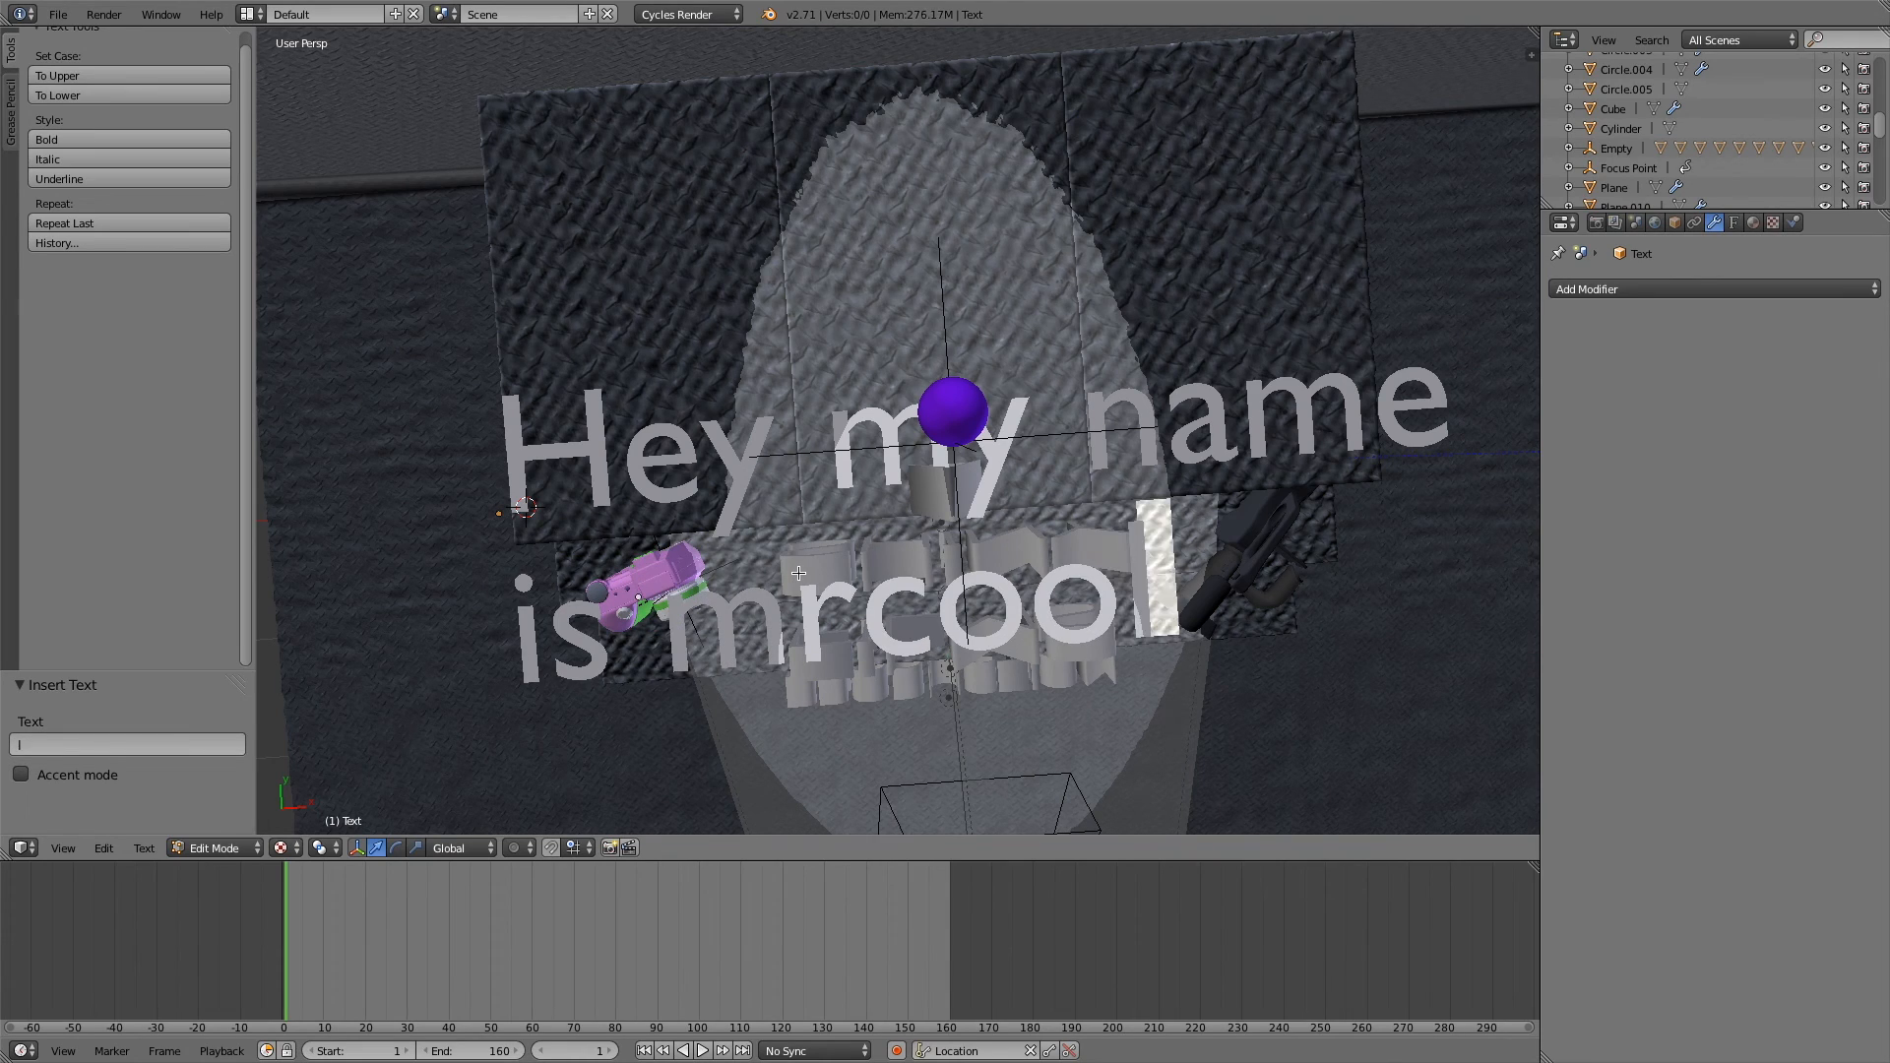
pyautogui.write('dude')
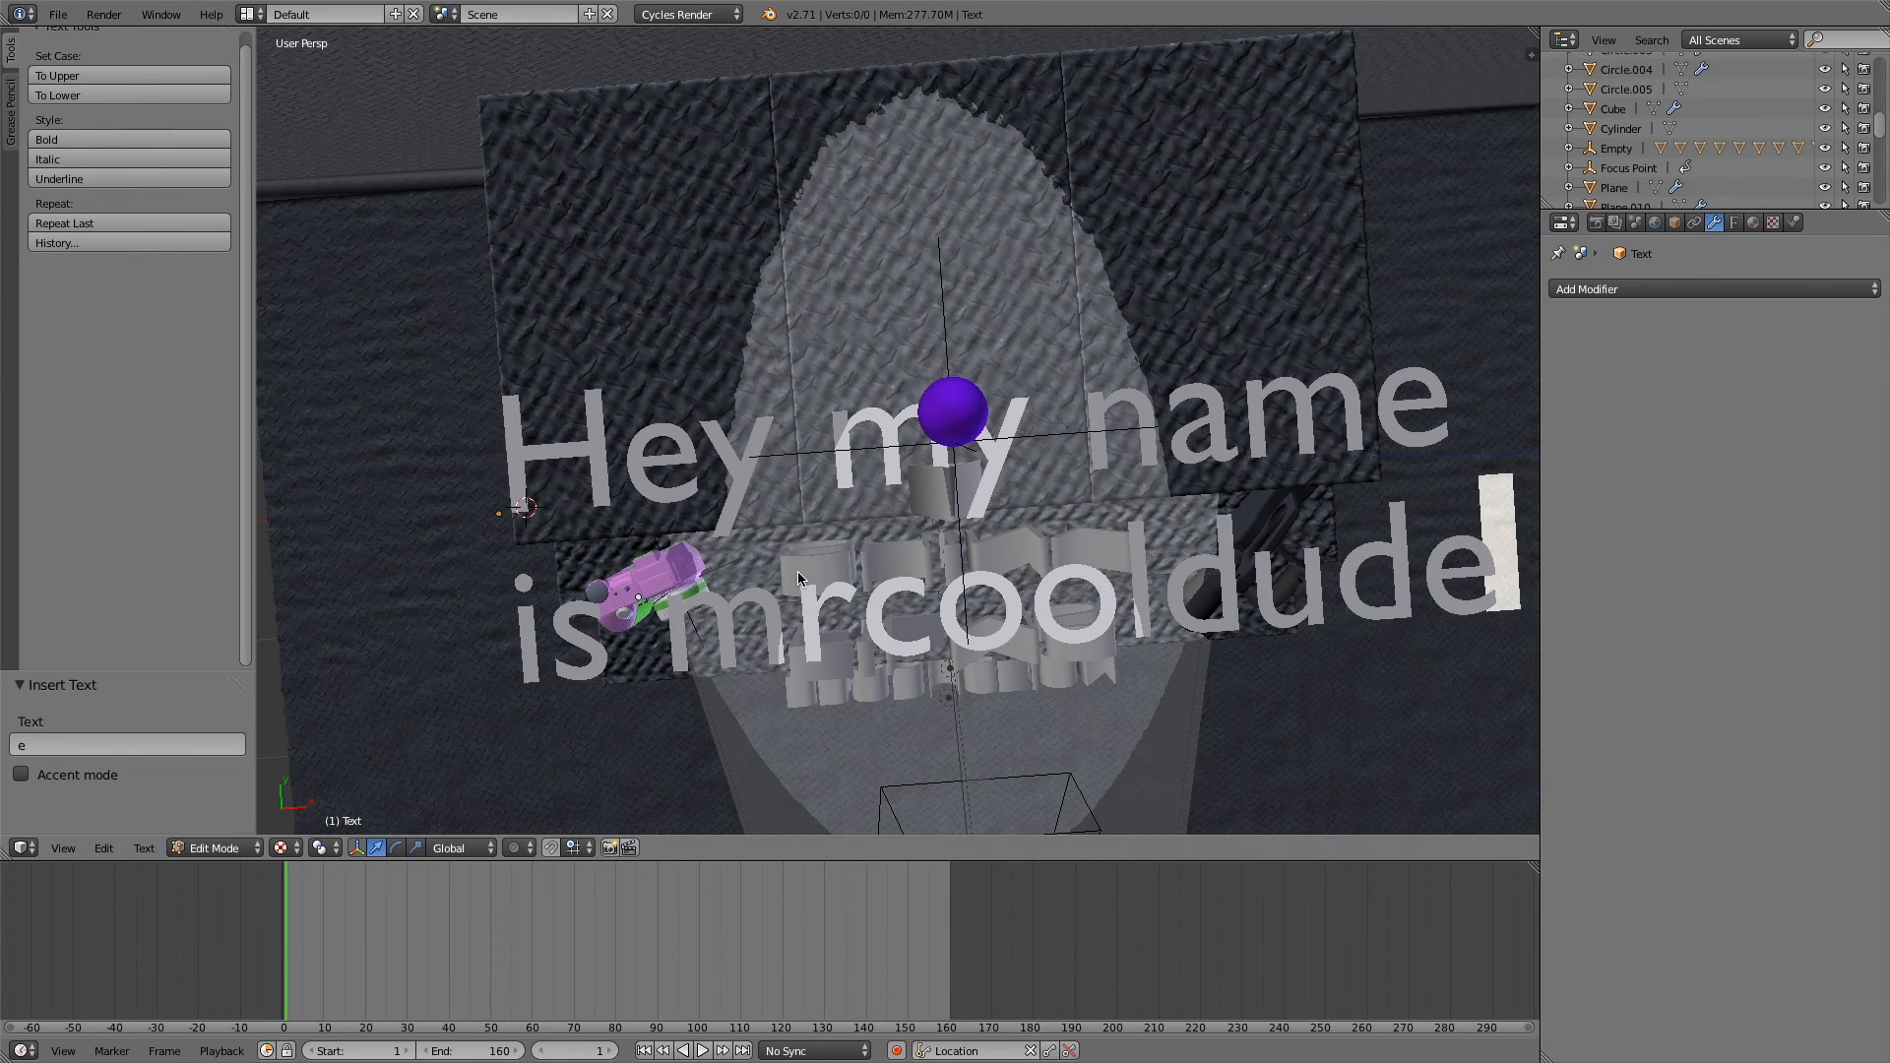
pyautogui.press('Tab')
# - Rotate the text 90° about the global X axis so it stands upright
pyautogui.moveTo(797, 572); pyautogui.dragTo(798, 579, button='middle')
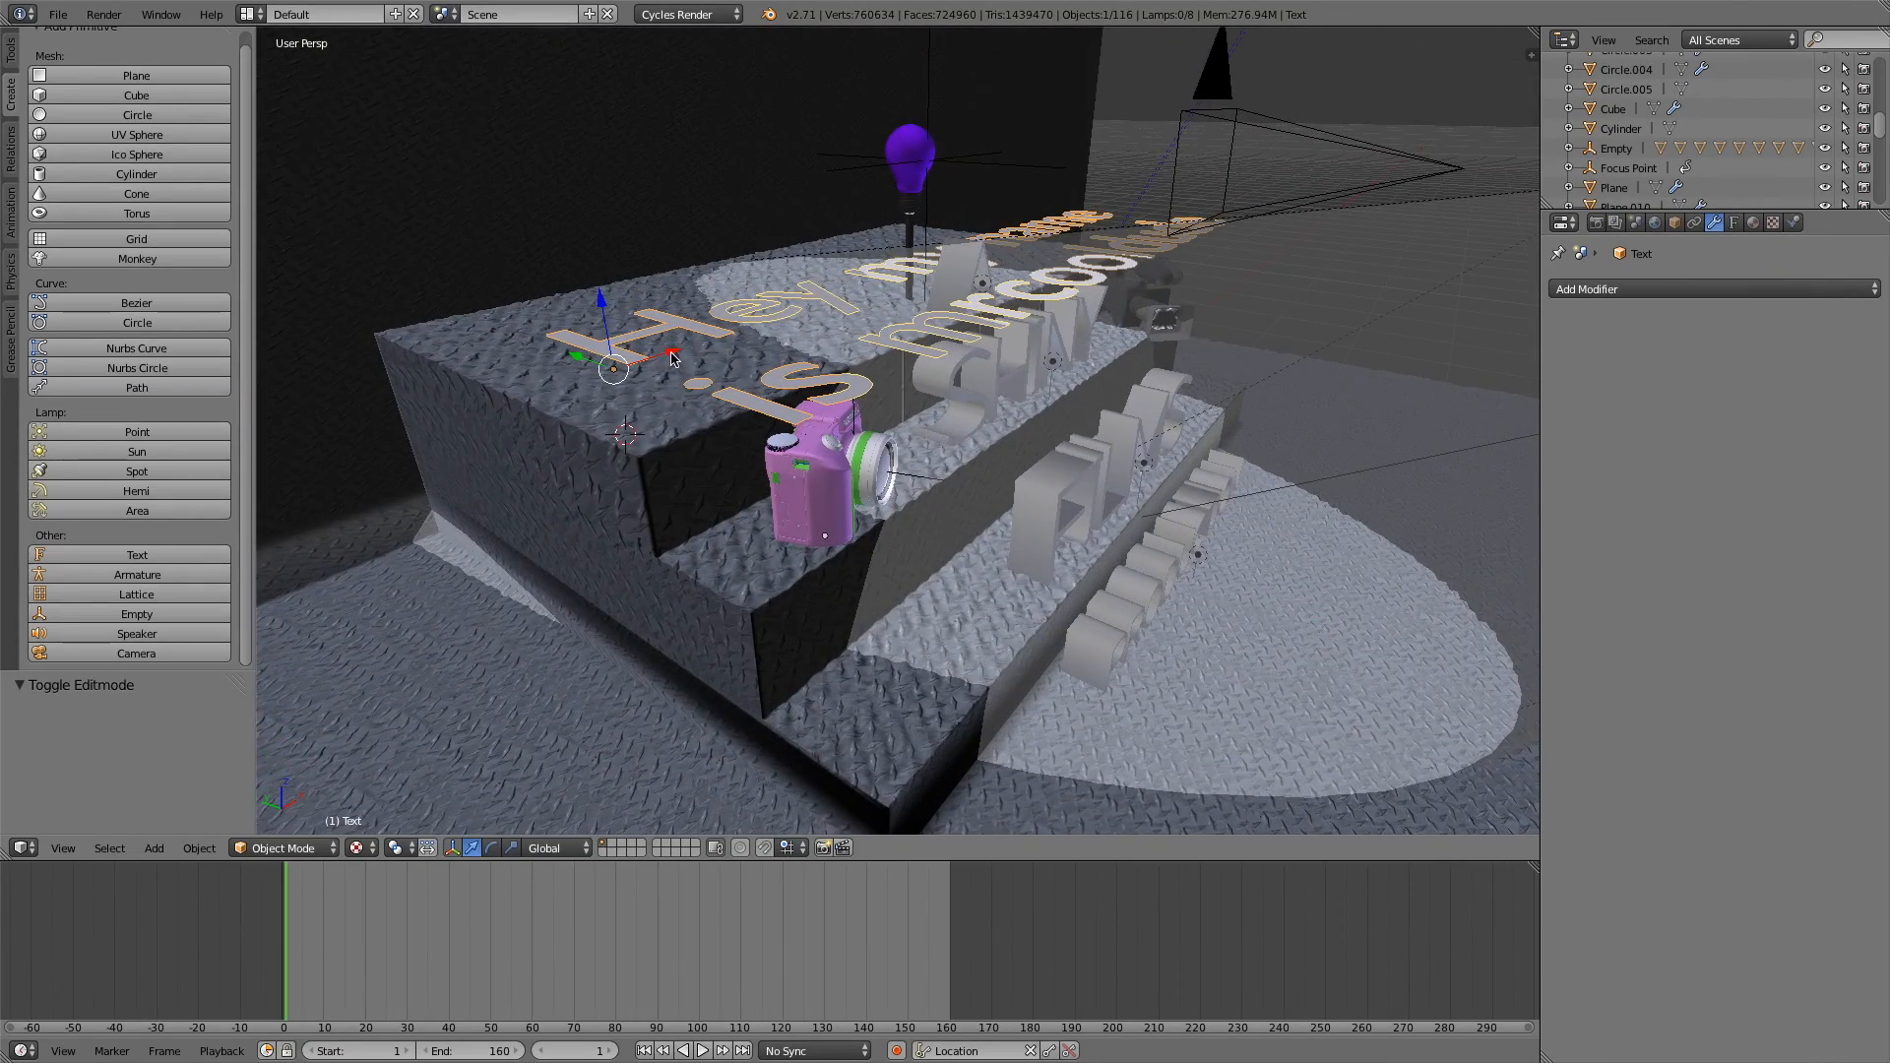
pyautogui.moveTo(612, 386); pyautogui.dragTo(584, 386, button='middle')
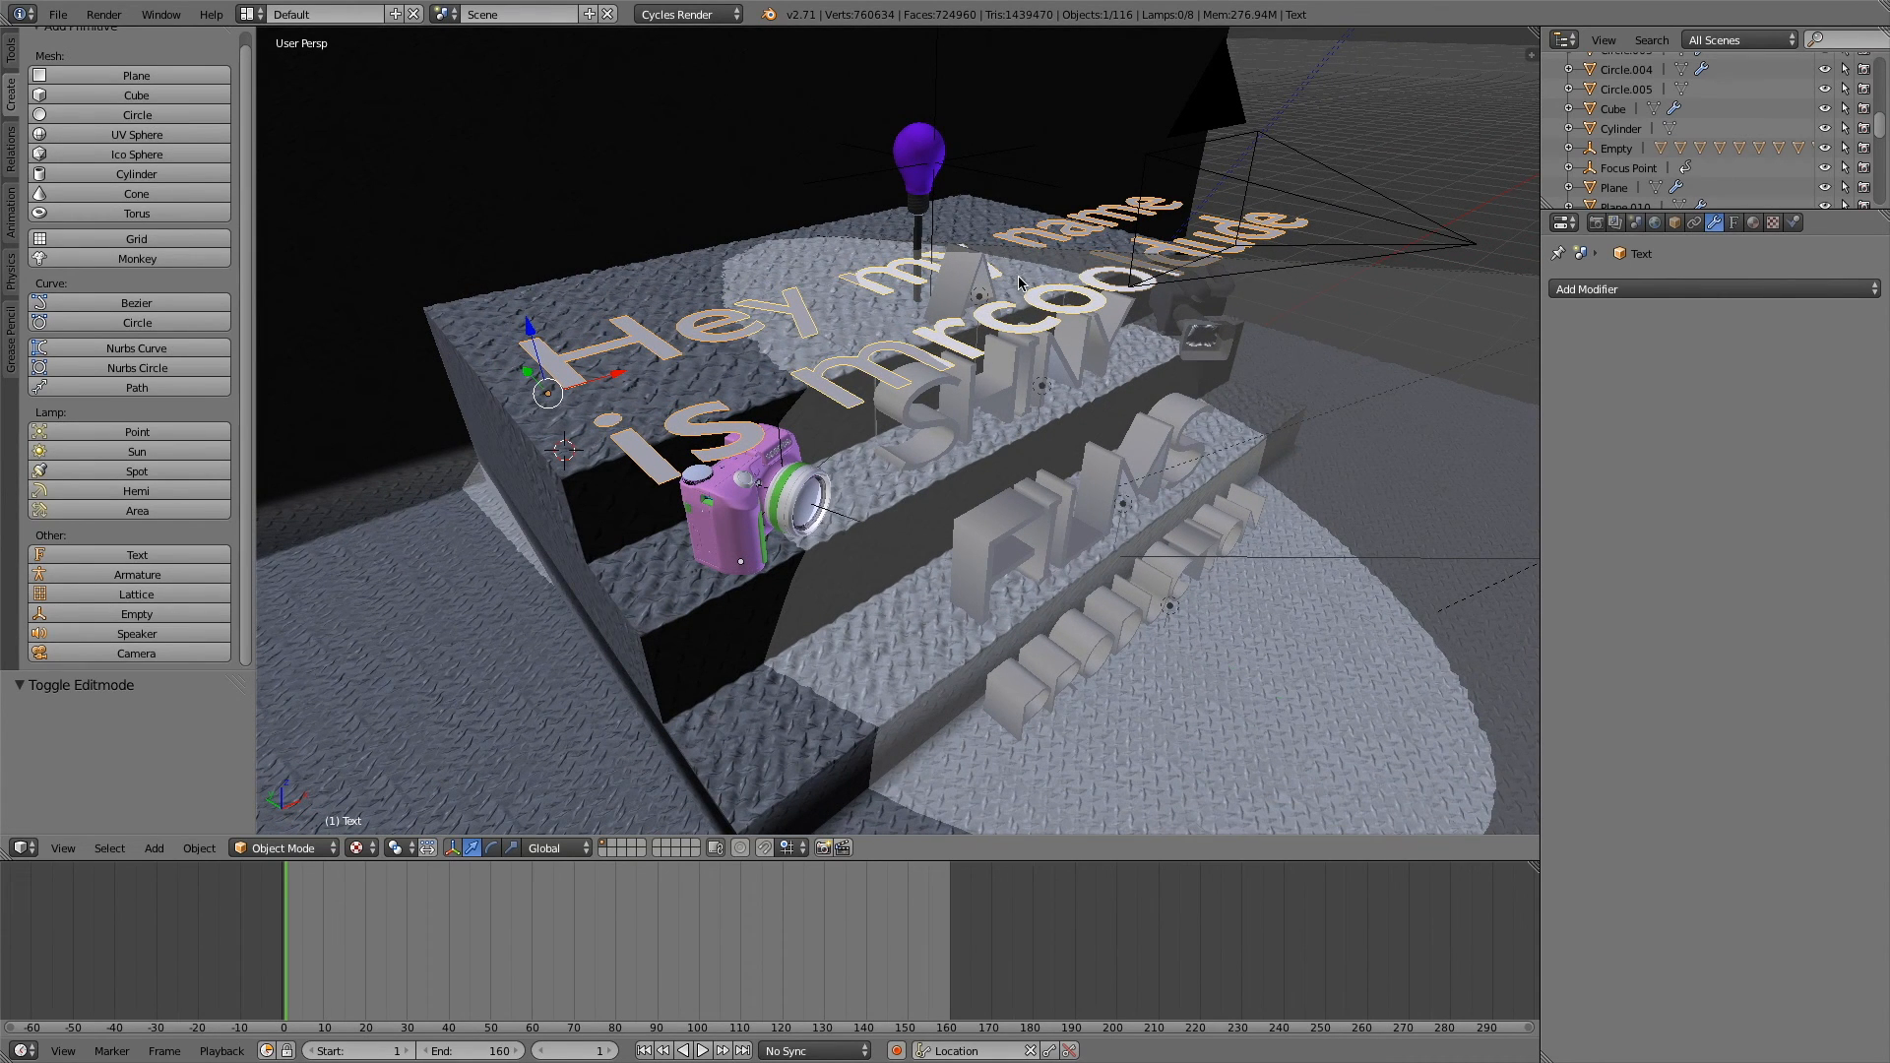
pyautogui.press('r')
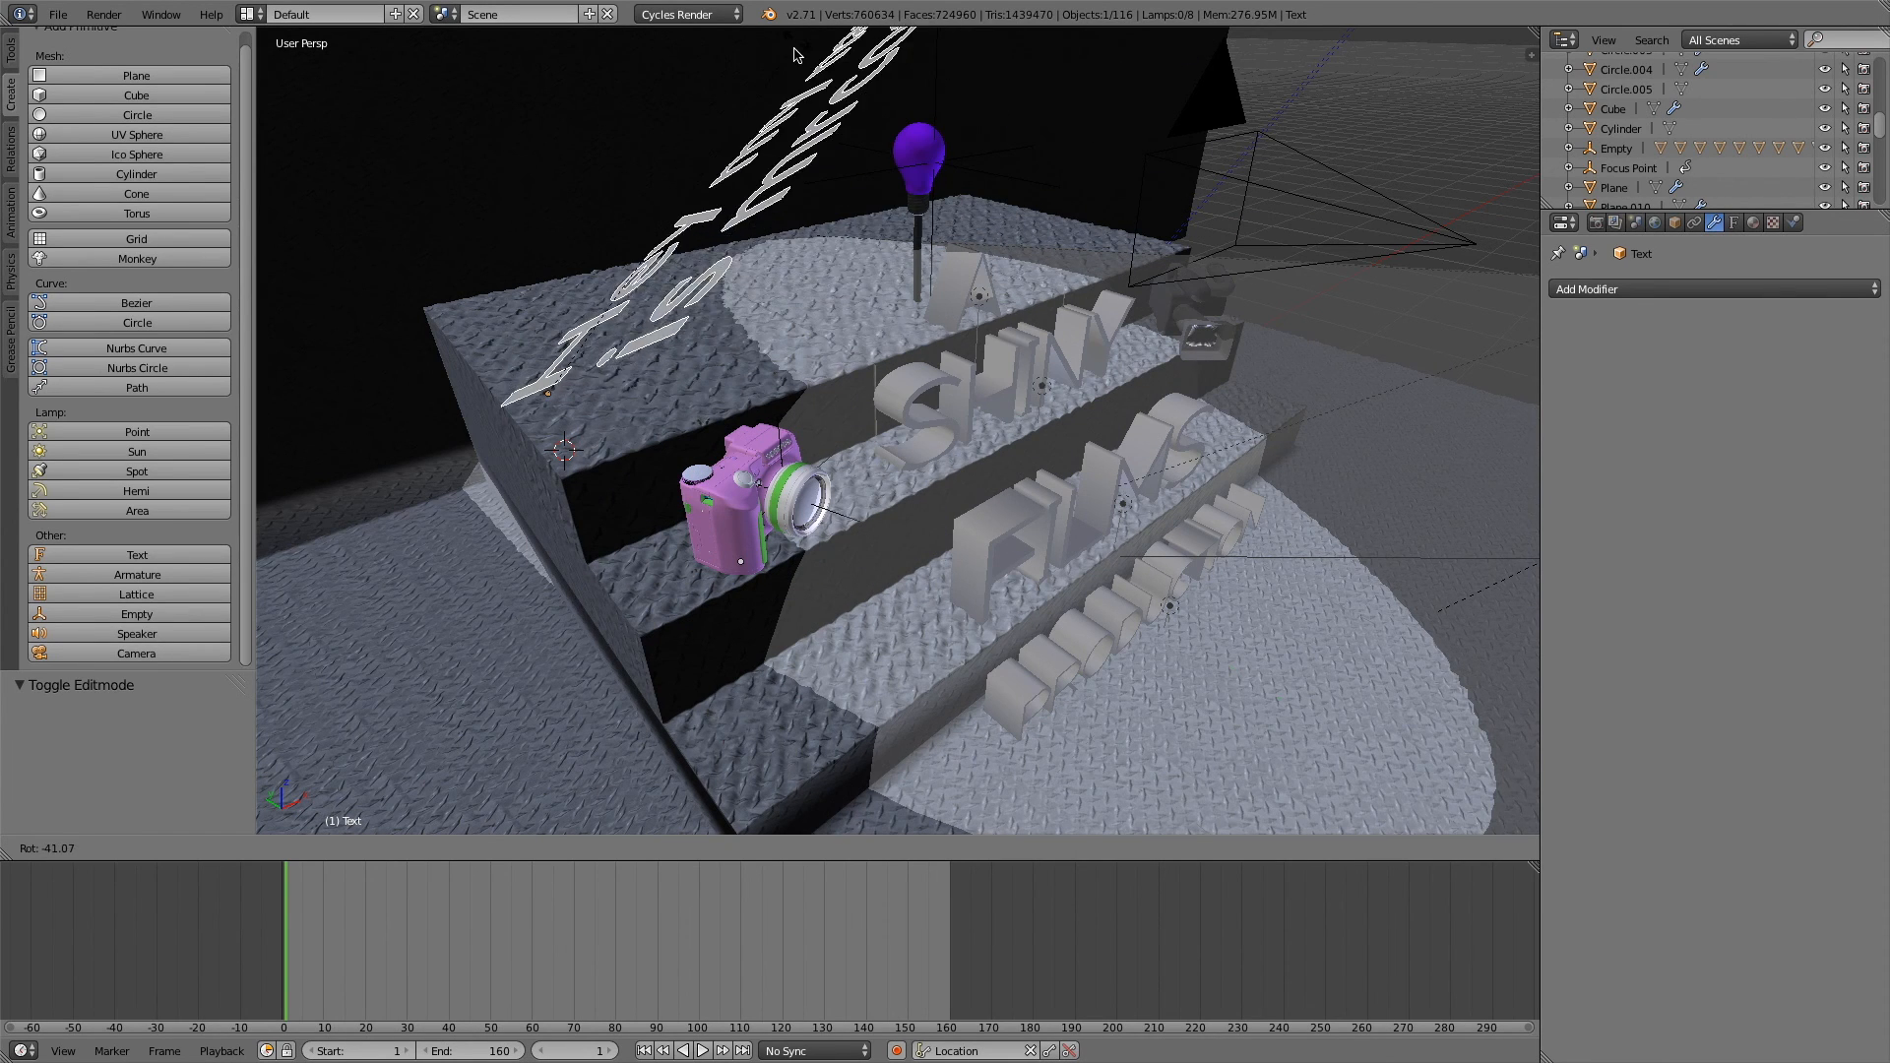
pyautogui.press('x')
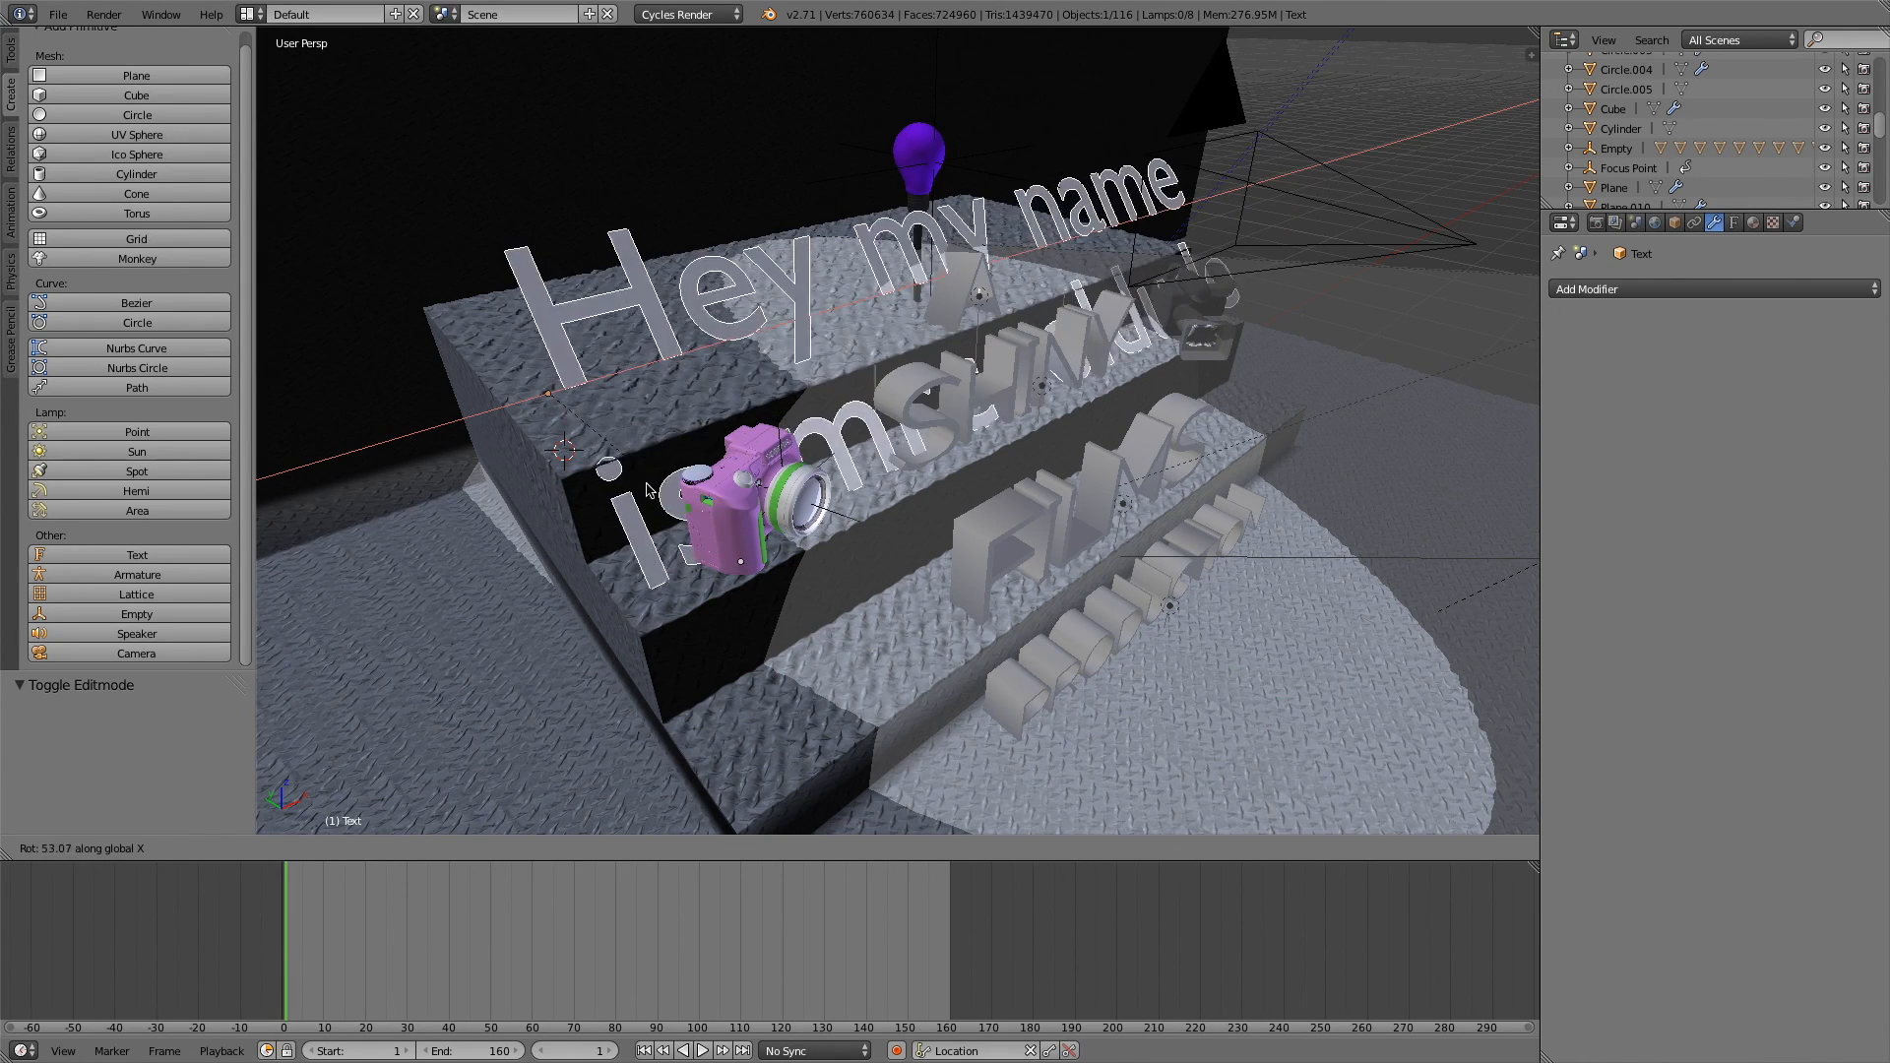
pyautogui.write('90')
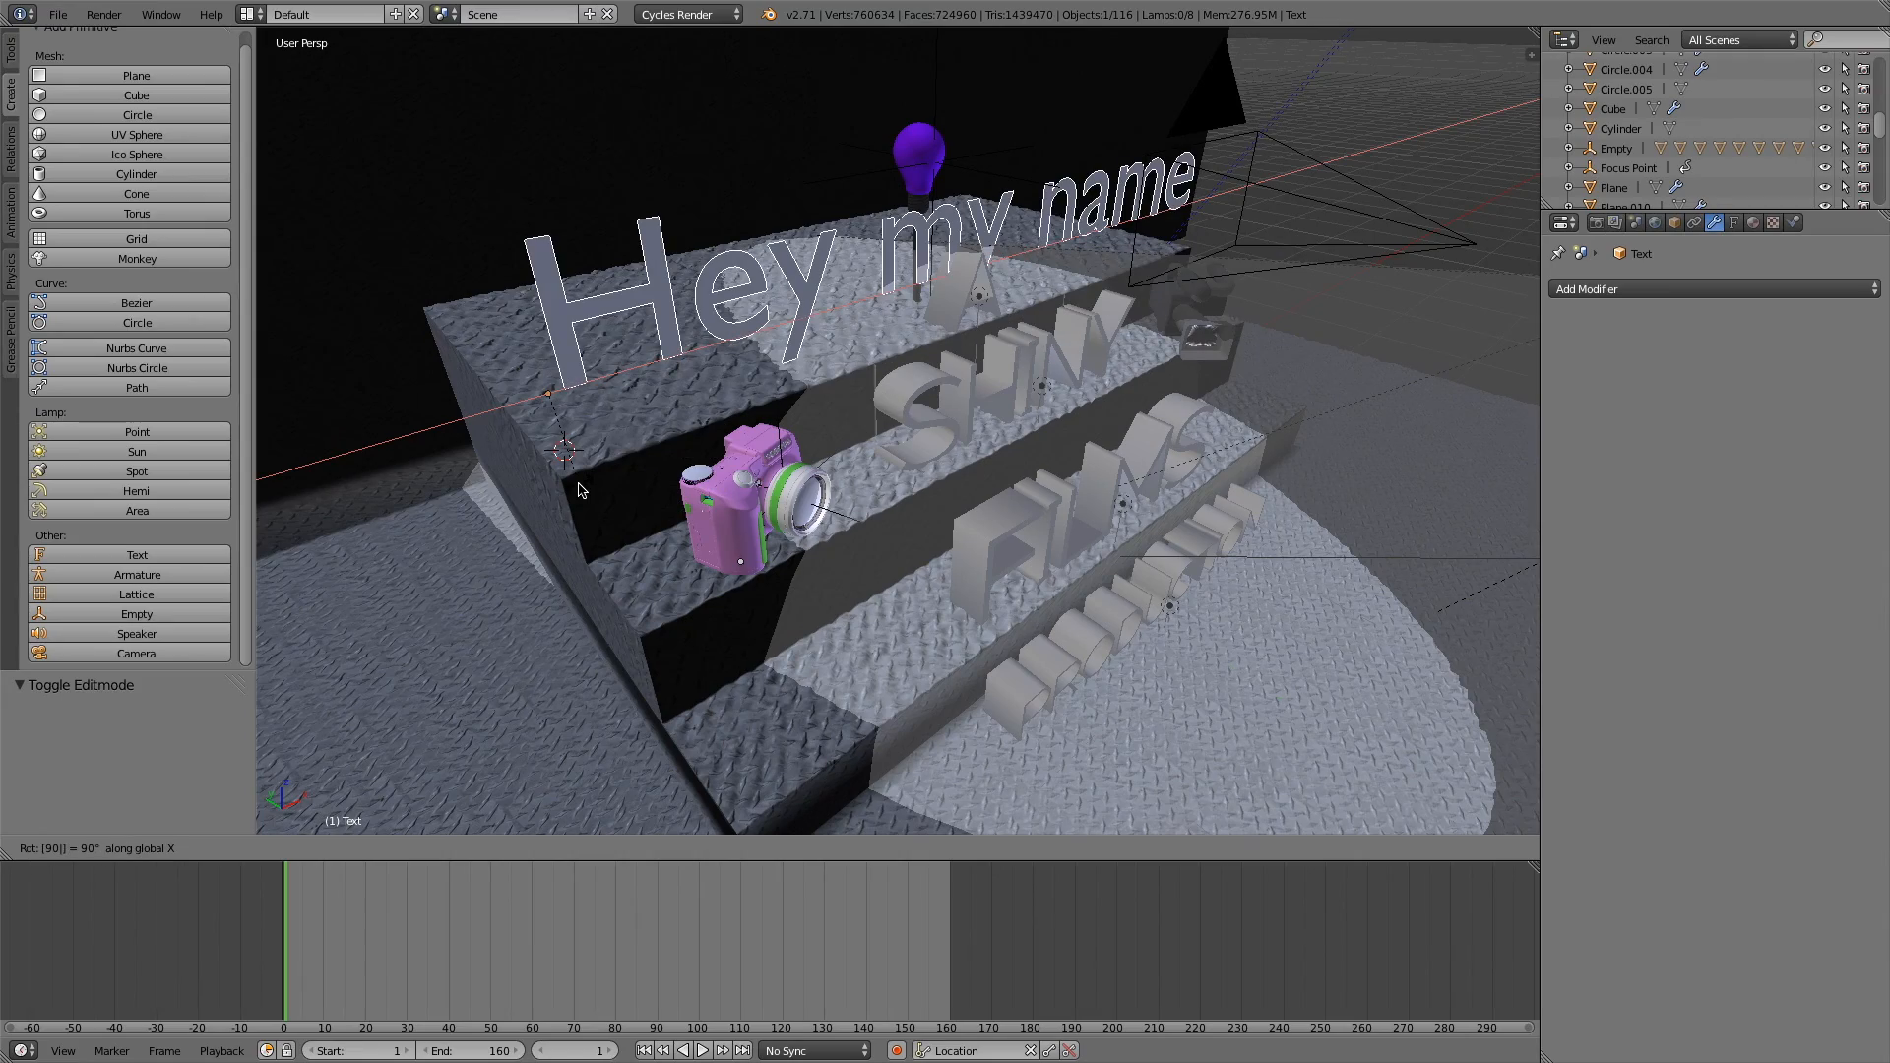
pyautogui.press('Return')
# - Move the text along Y by about -3.8 units, then back by about 1.9, placing it in front of the steps
pyautogui.moveTo(579, 490); pyautogui.dragTo(796, 490, button='middle')
pyautogui.moveTo(923, 456); pyautogui.dragTo(929, 459, button='middle')
pyautogui.press('g')
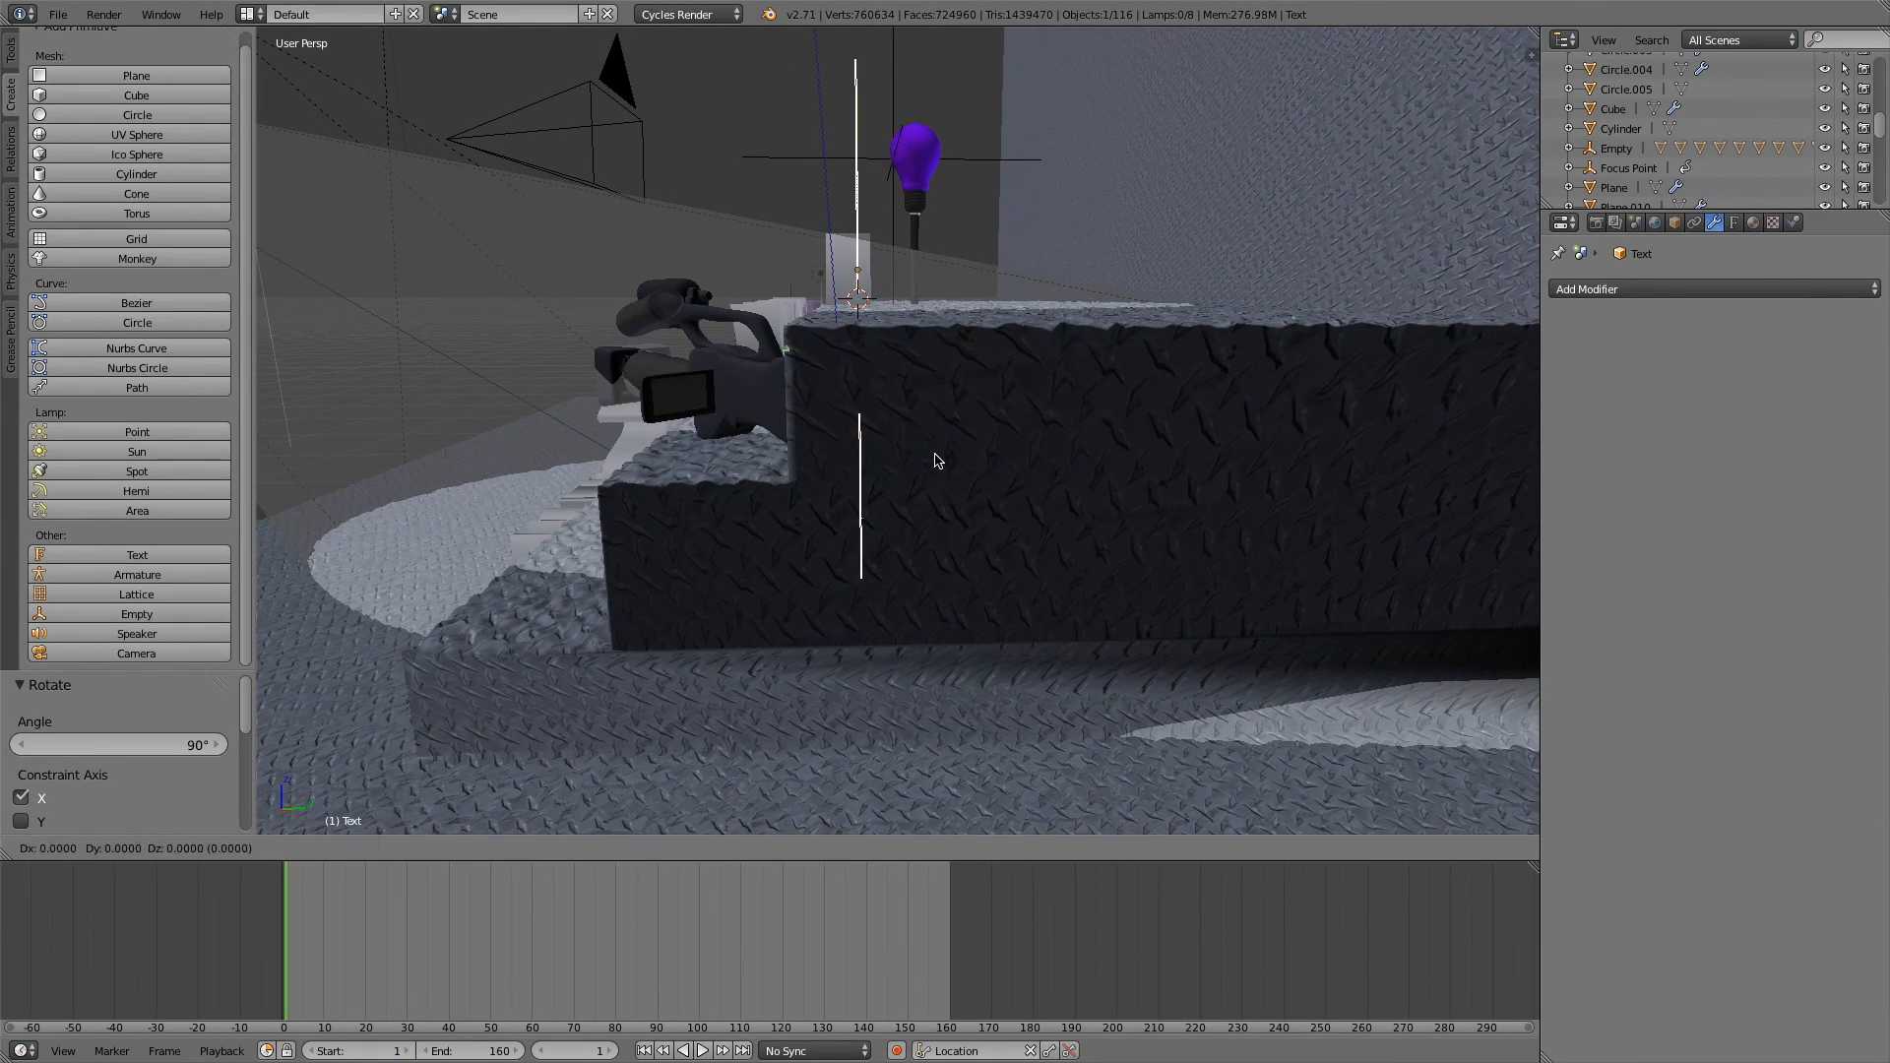
pyautogui.press('y')
pyautogui.click(561, 432)
pyautogui.moveTo(560, 432); pyautogui.dragTo(560, 433, button='middle')
pyautogui.scroll(-5, 559, 439)
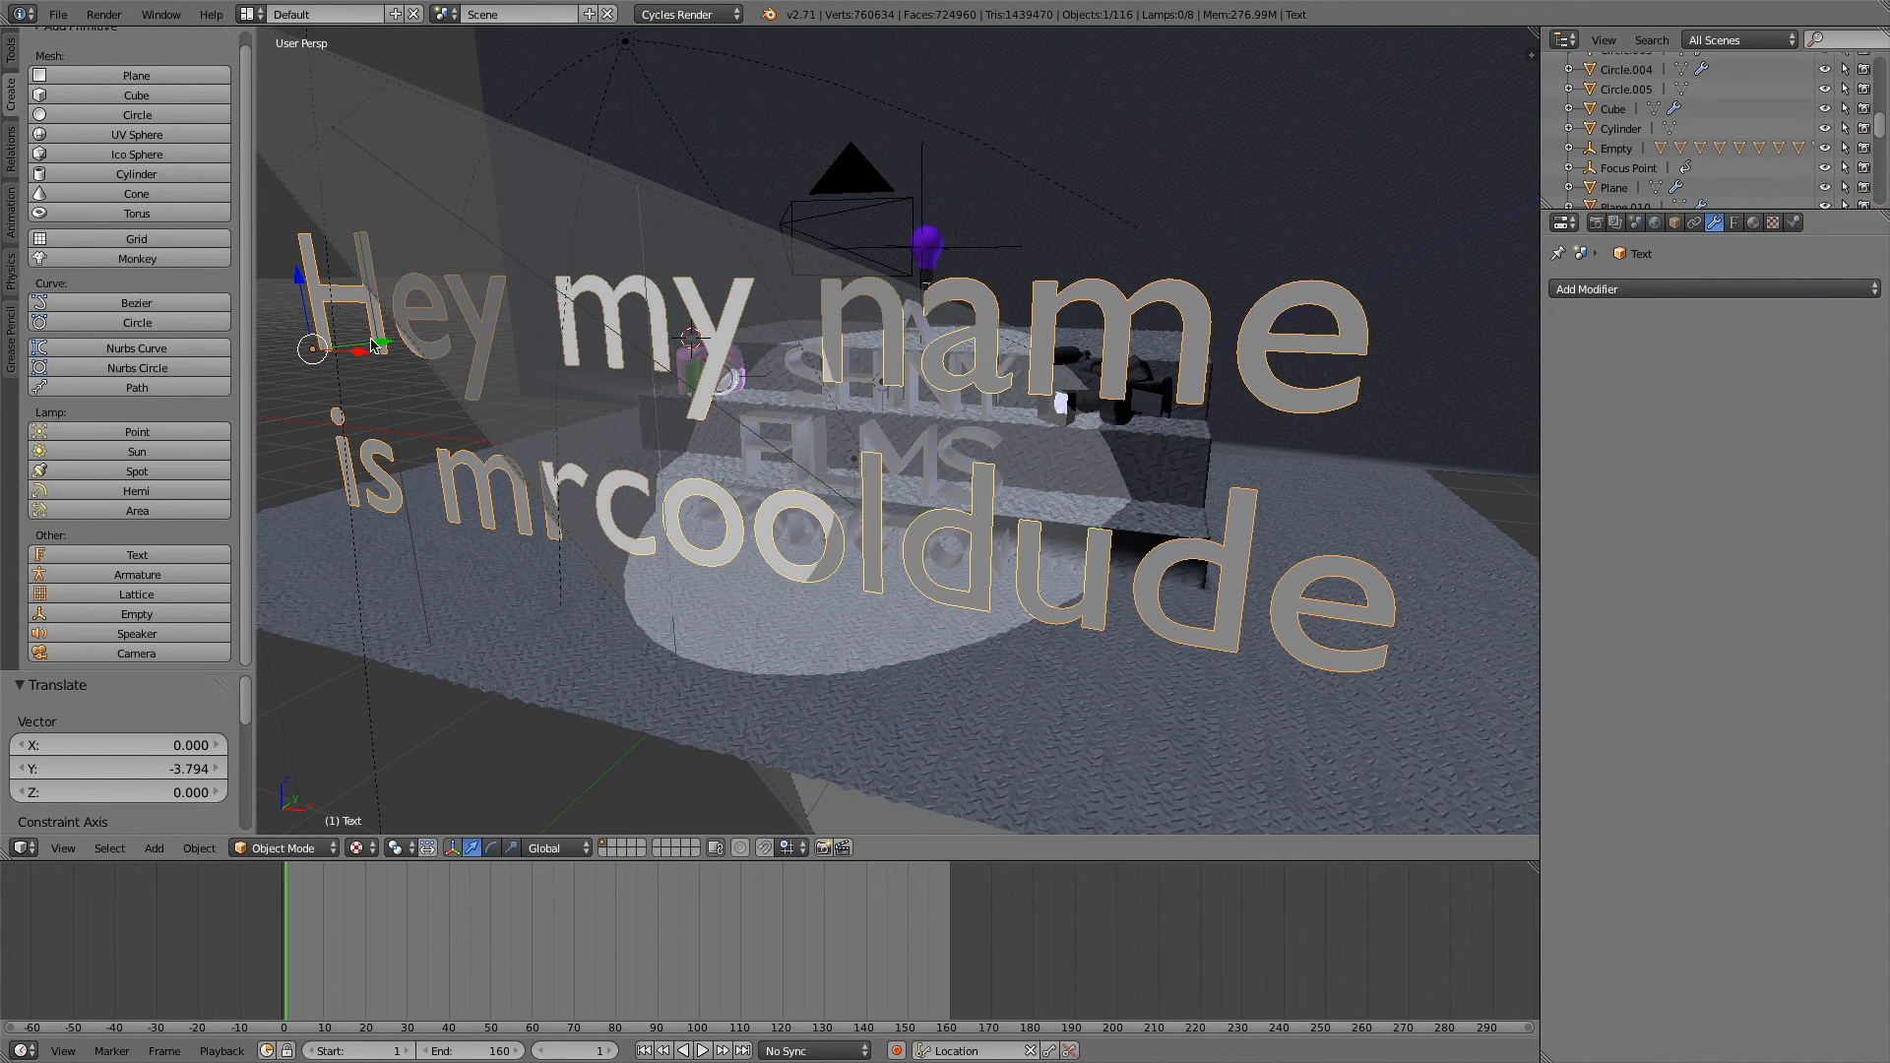
pyautogui.moveTo(395, 349); pyautogui.dragTo(642, 308)
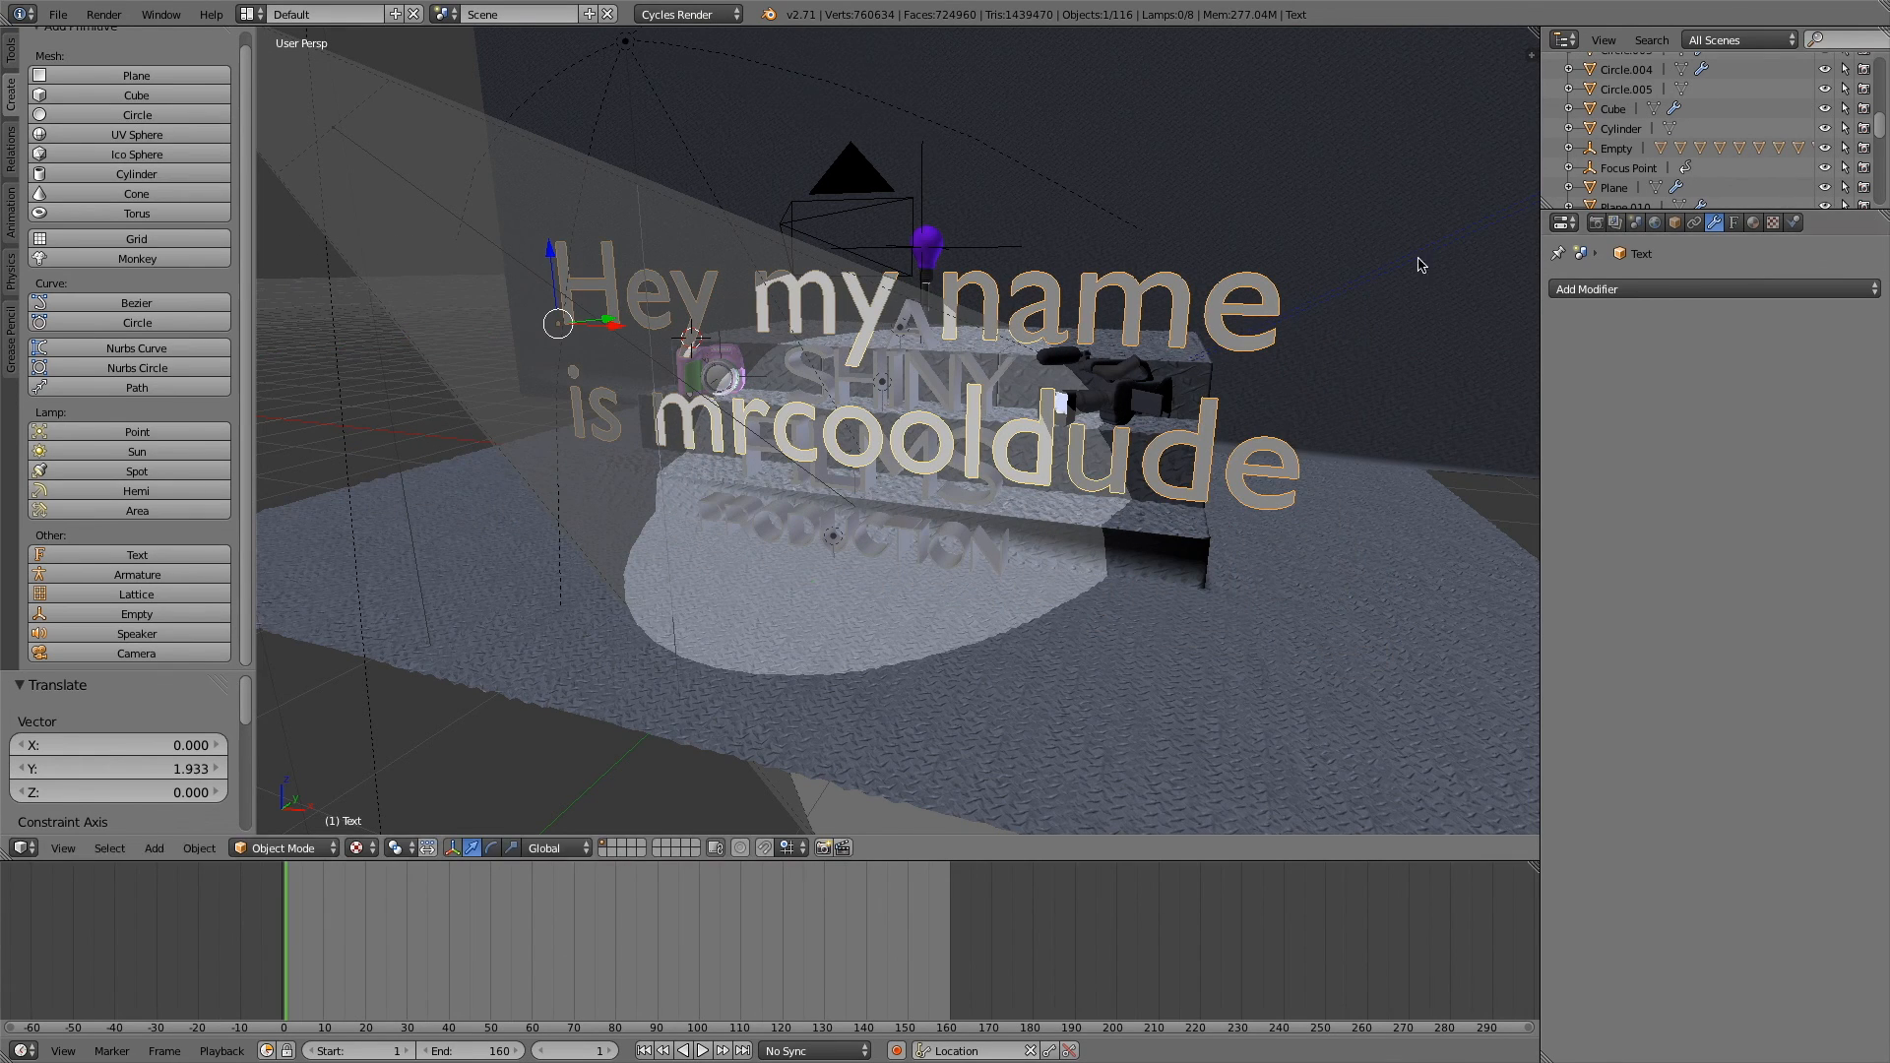
# - Open the text's font settings and browse to the /Library/Fonts folder for a new regular font
pyautogui.click(1735, 222)
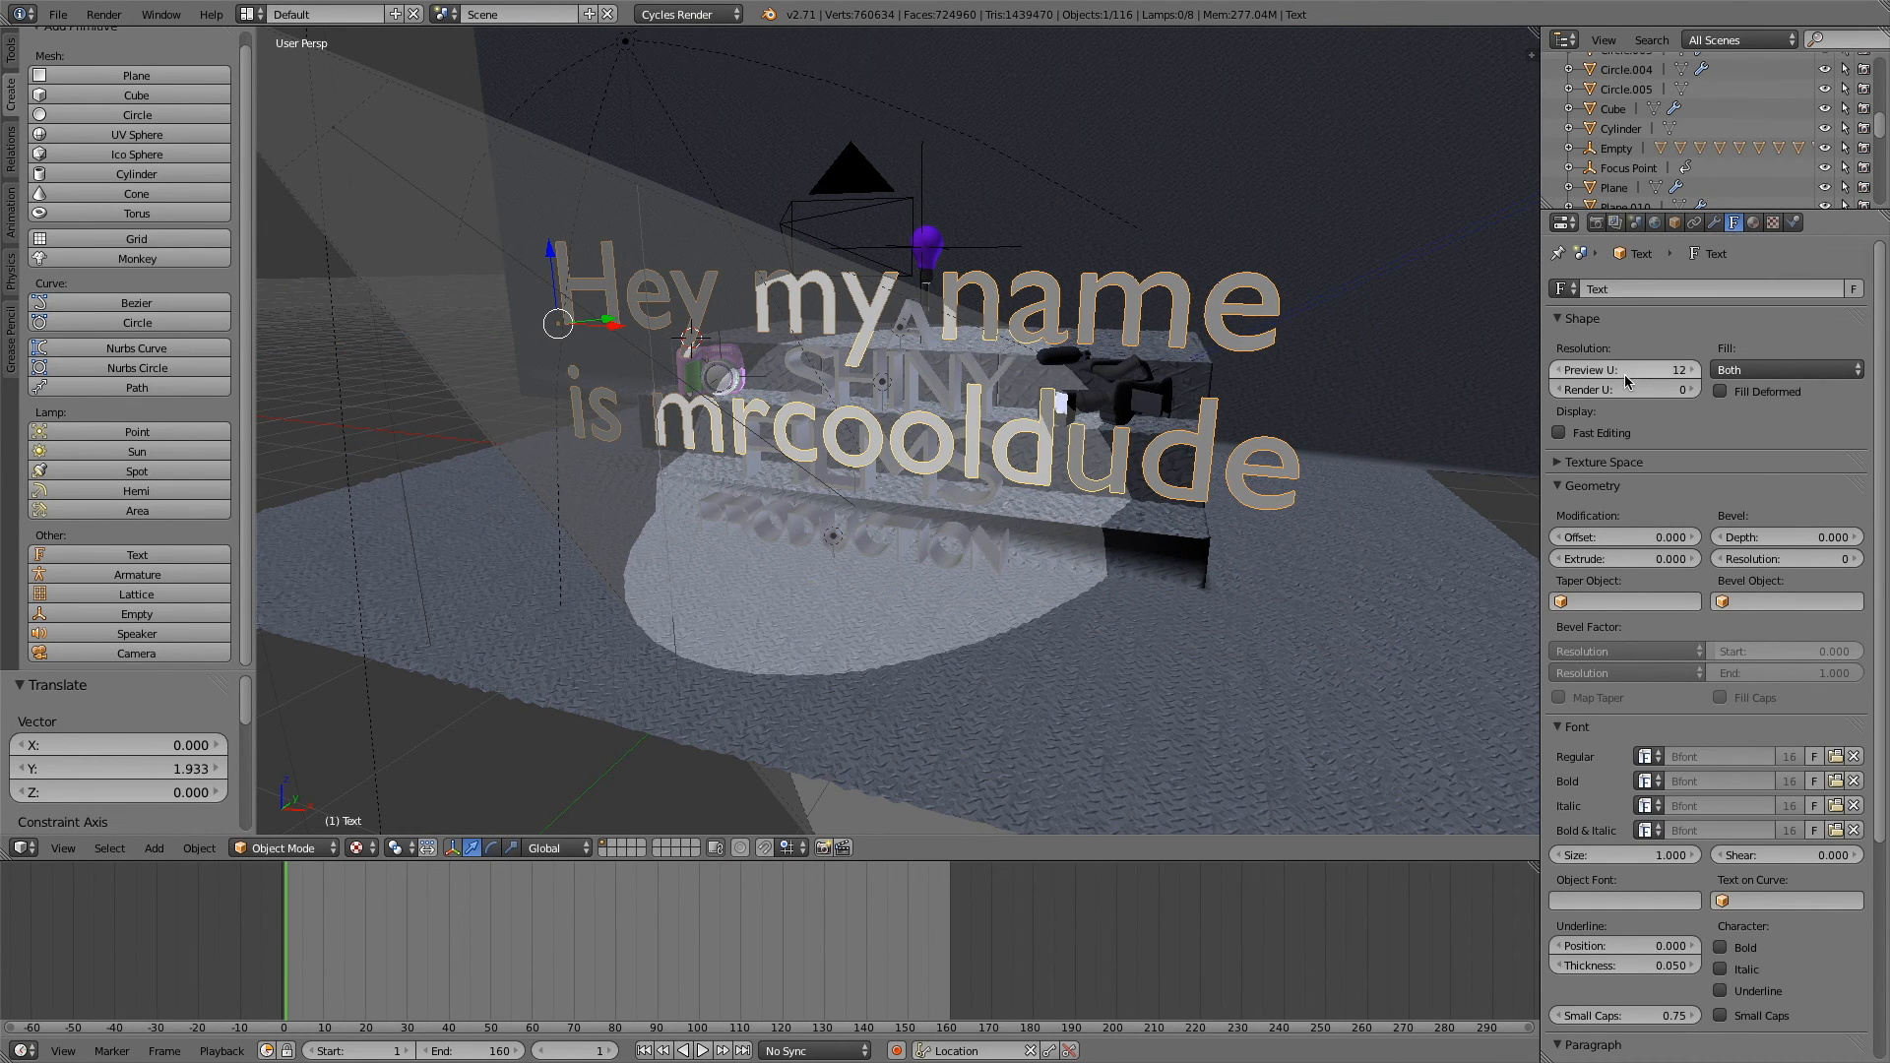
pyautogui.moveTo(1394, 399); pyautogui.dragTo(1382, 400, button='middle')
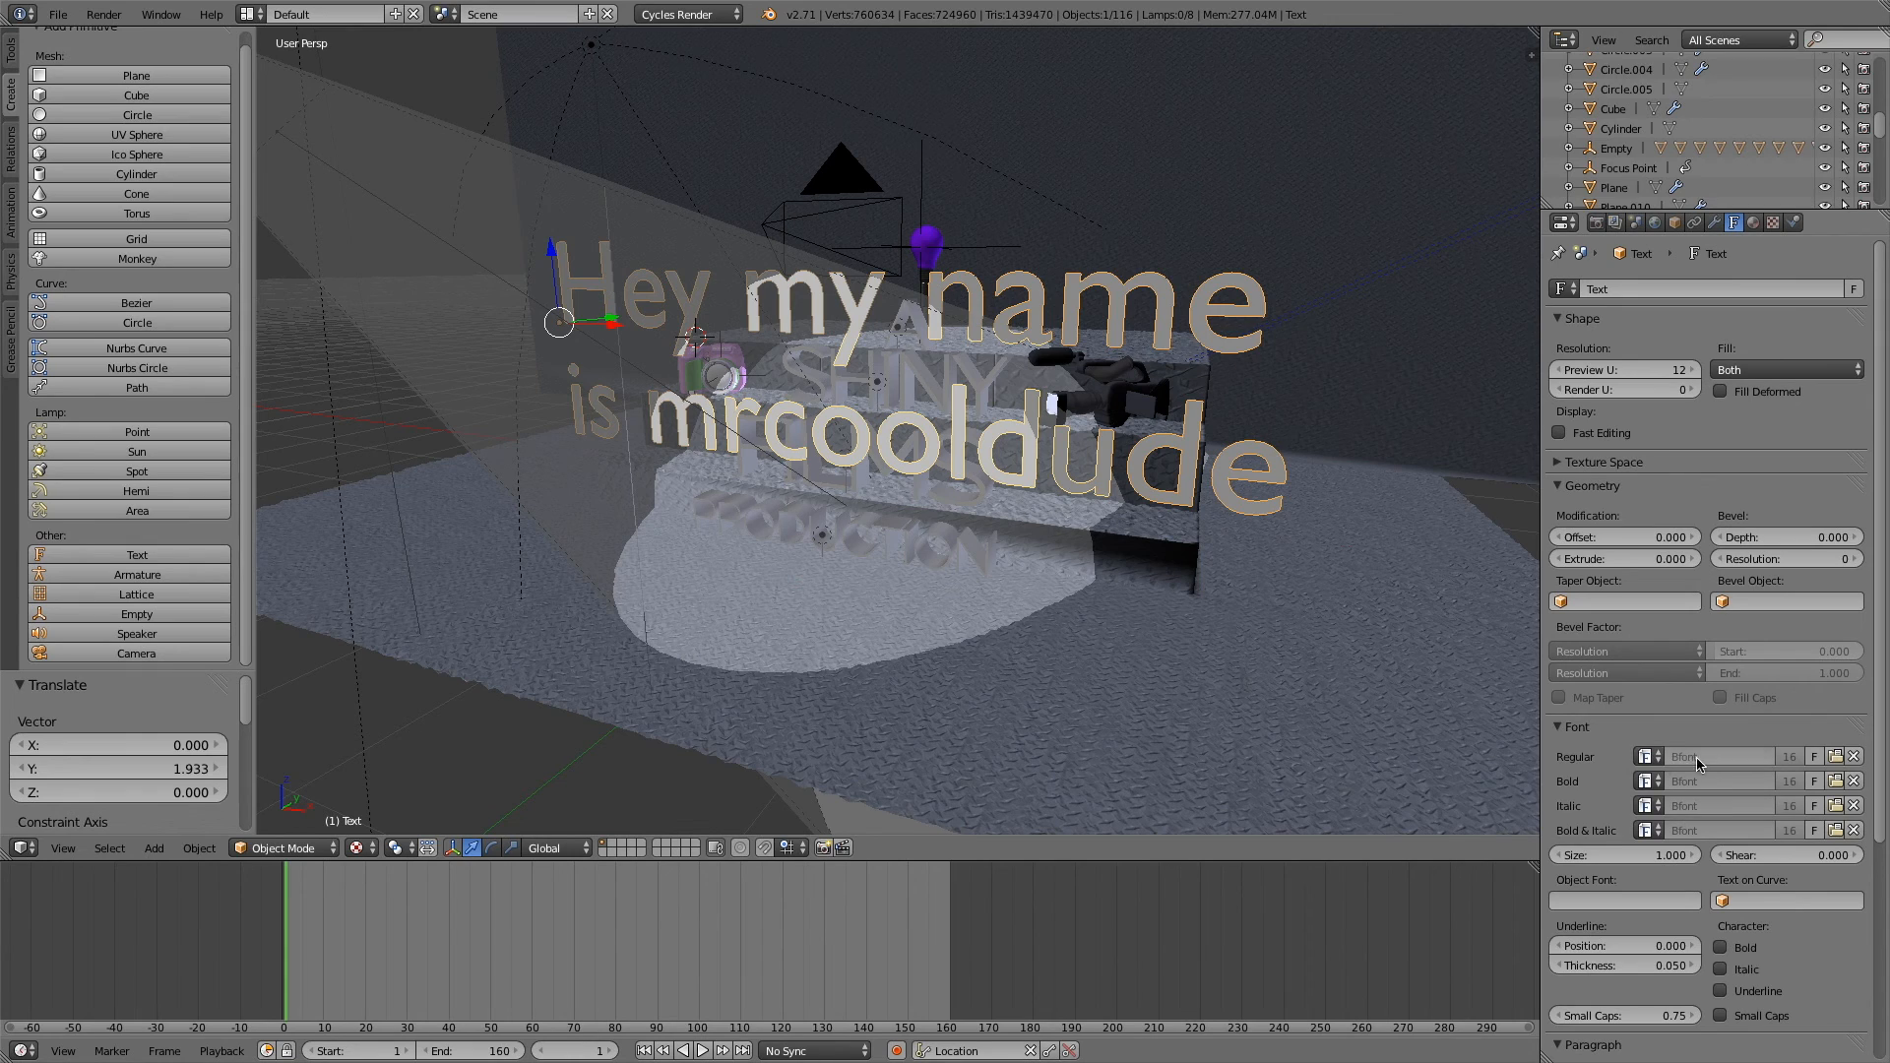
pyautogui.click(1835, 757)
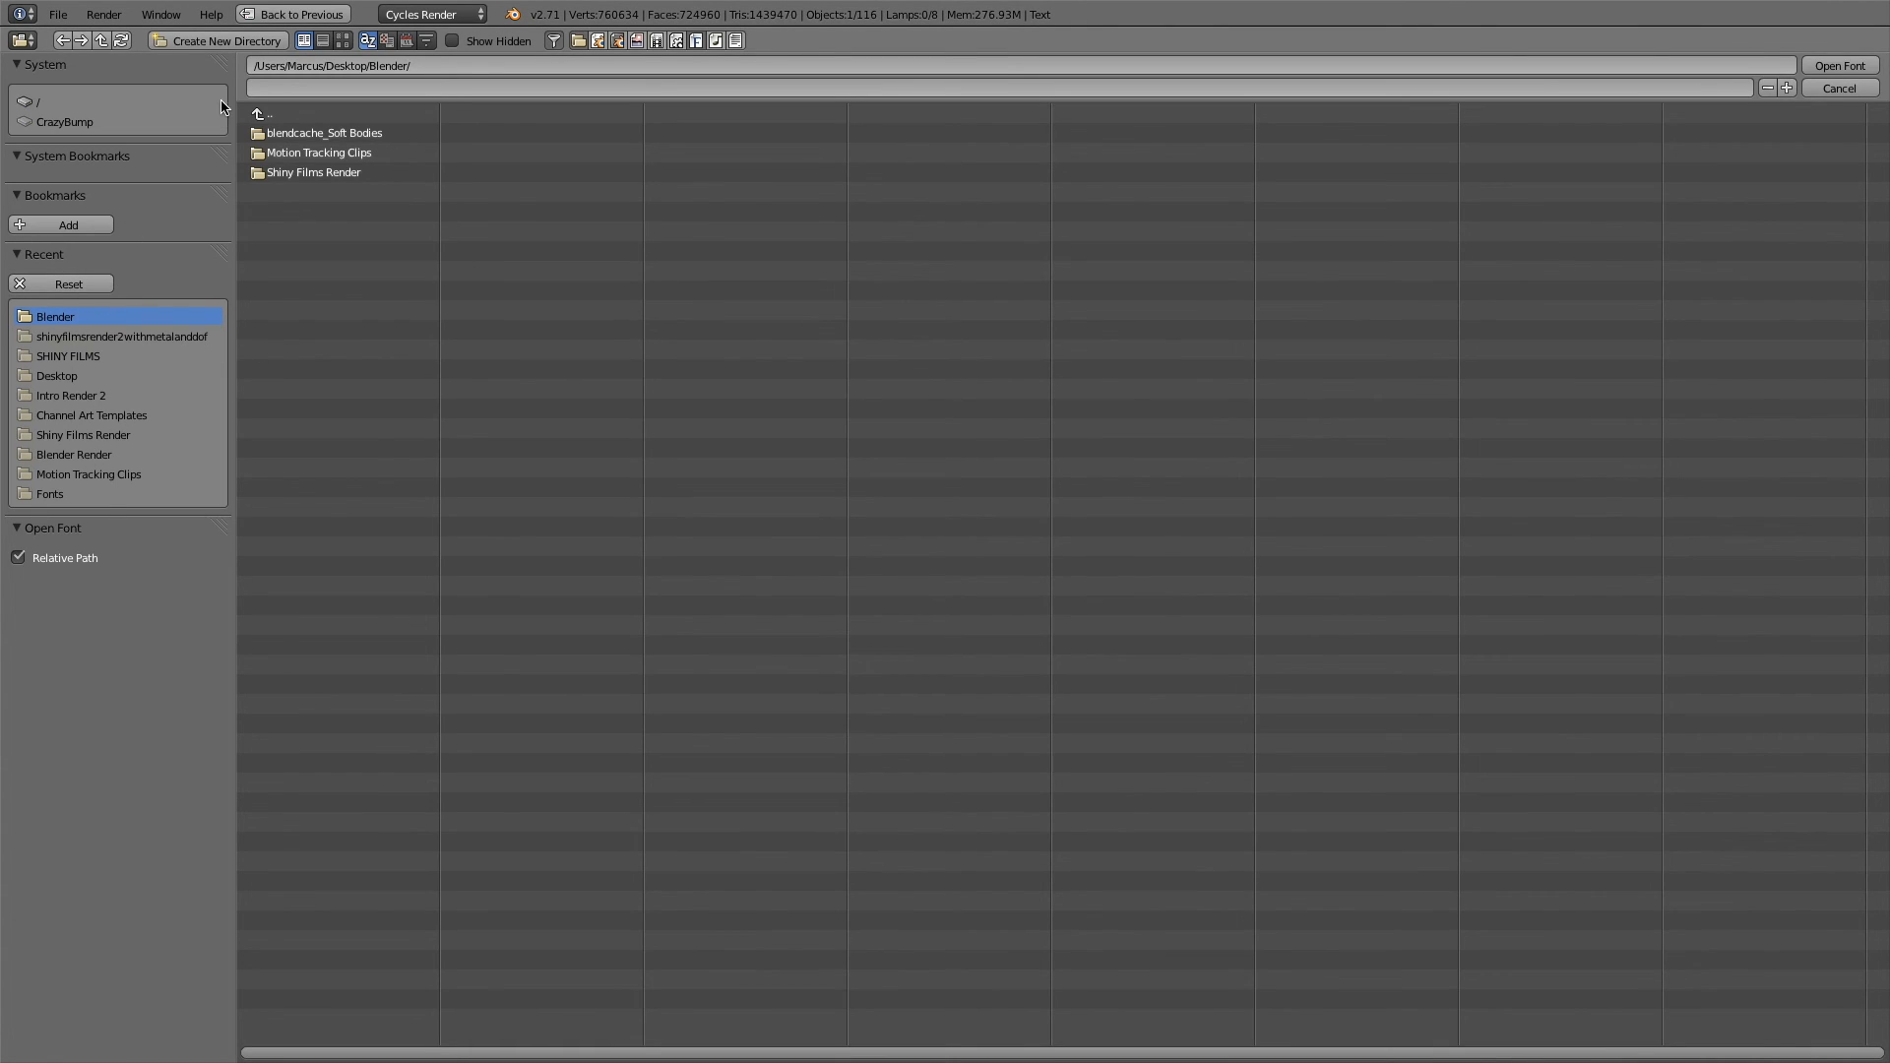
pyautogui.click(59, 103)
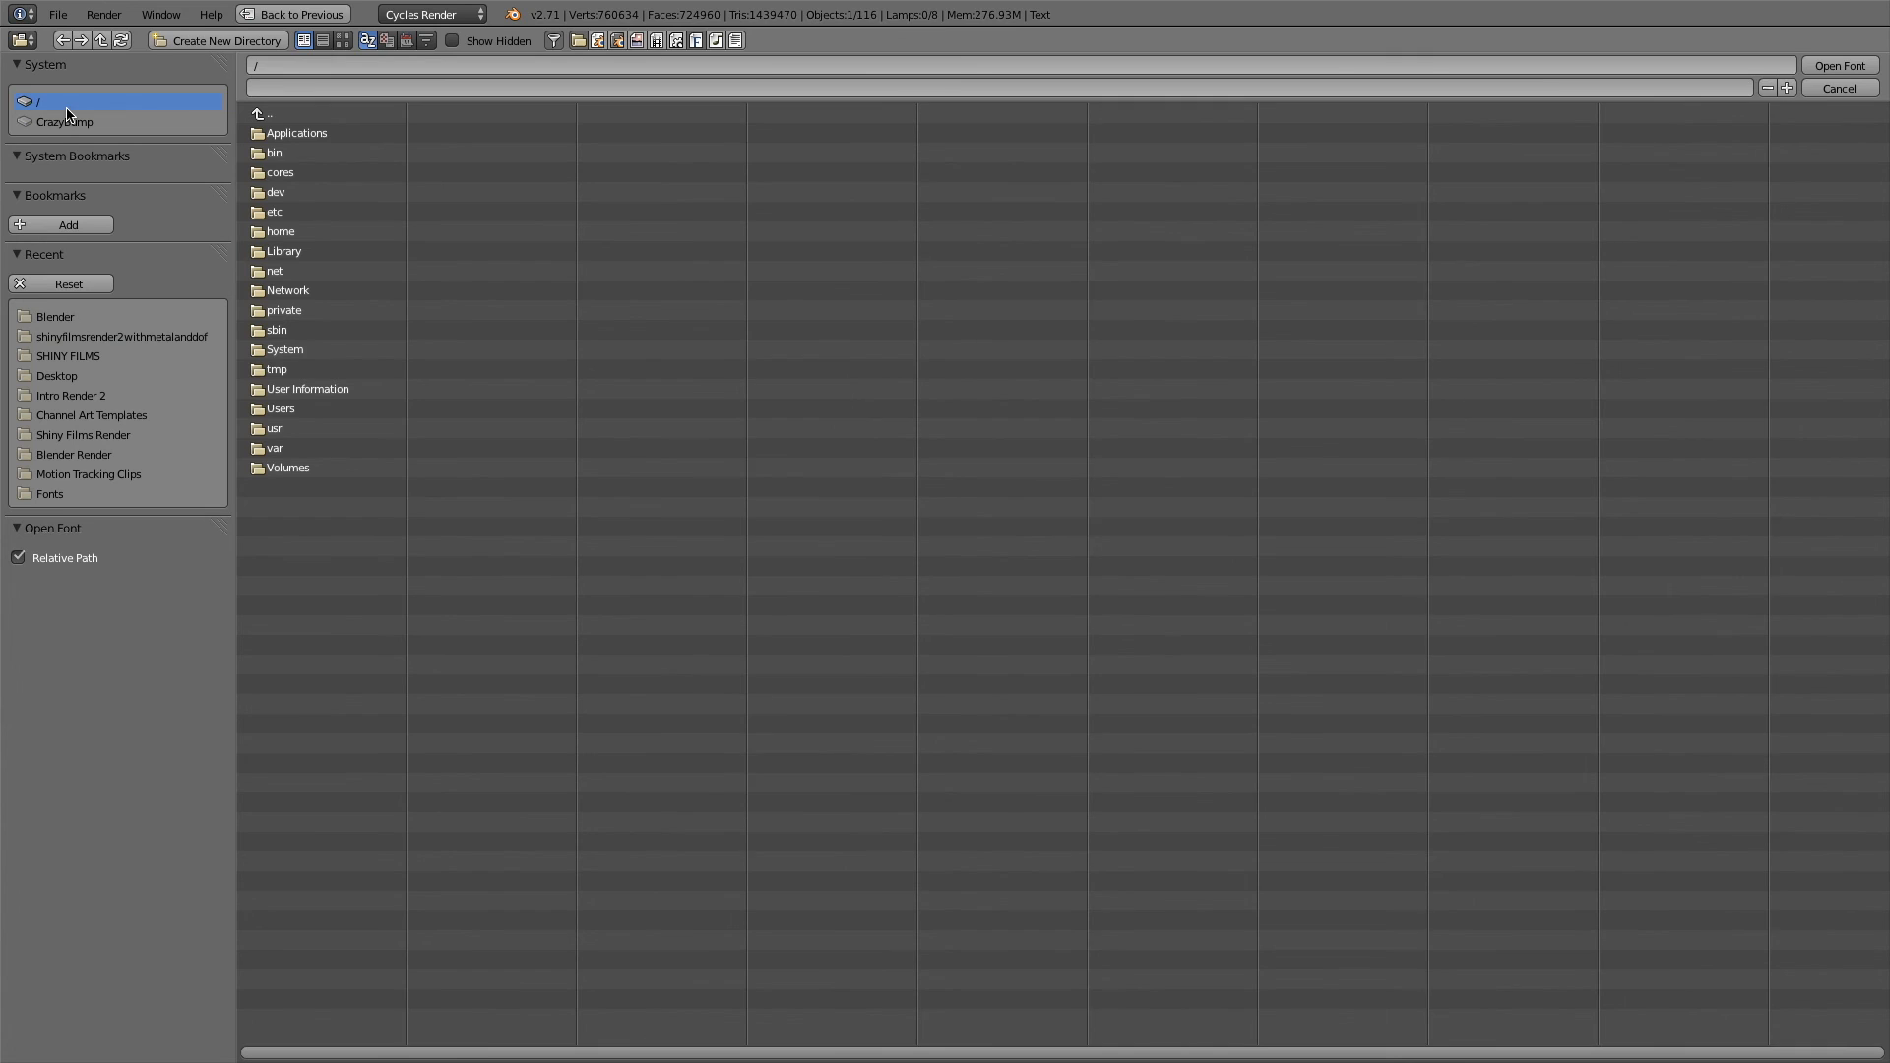
pyautogui.click(285, 253)
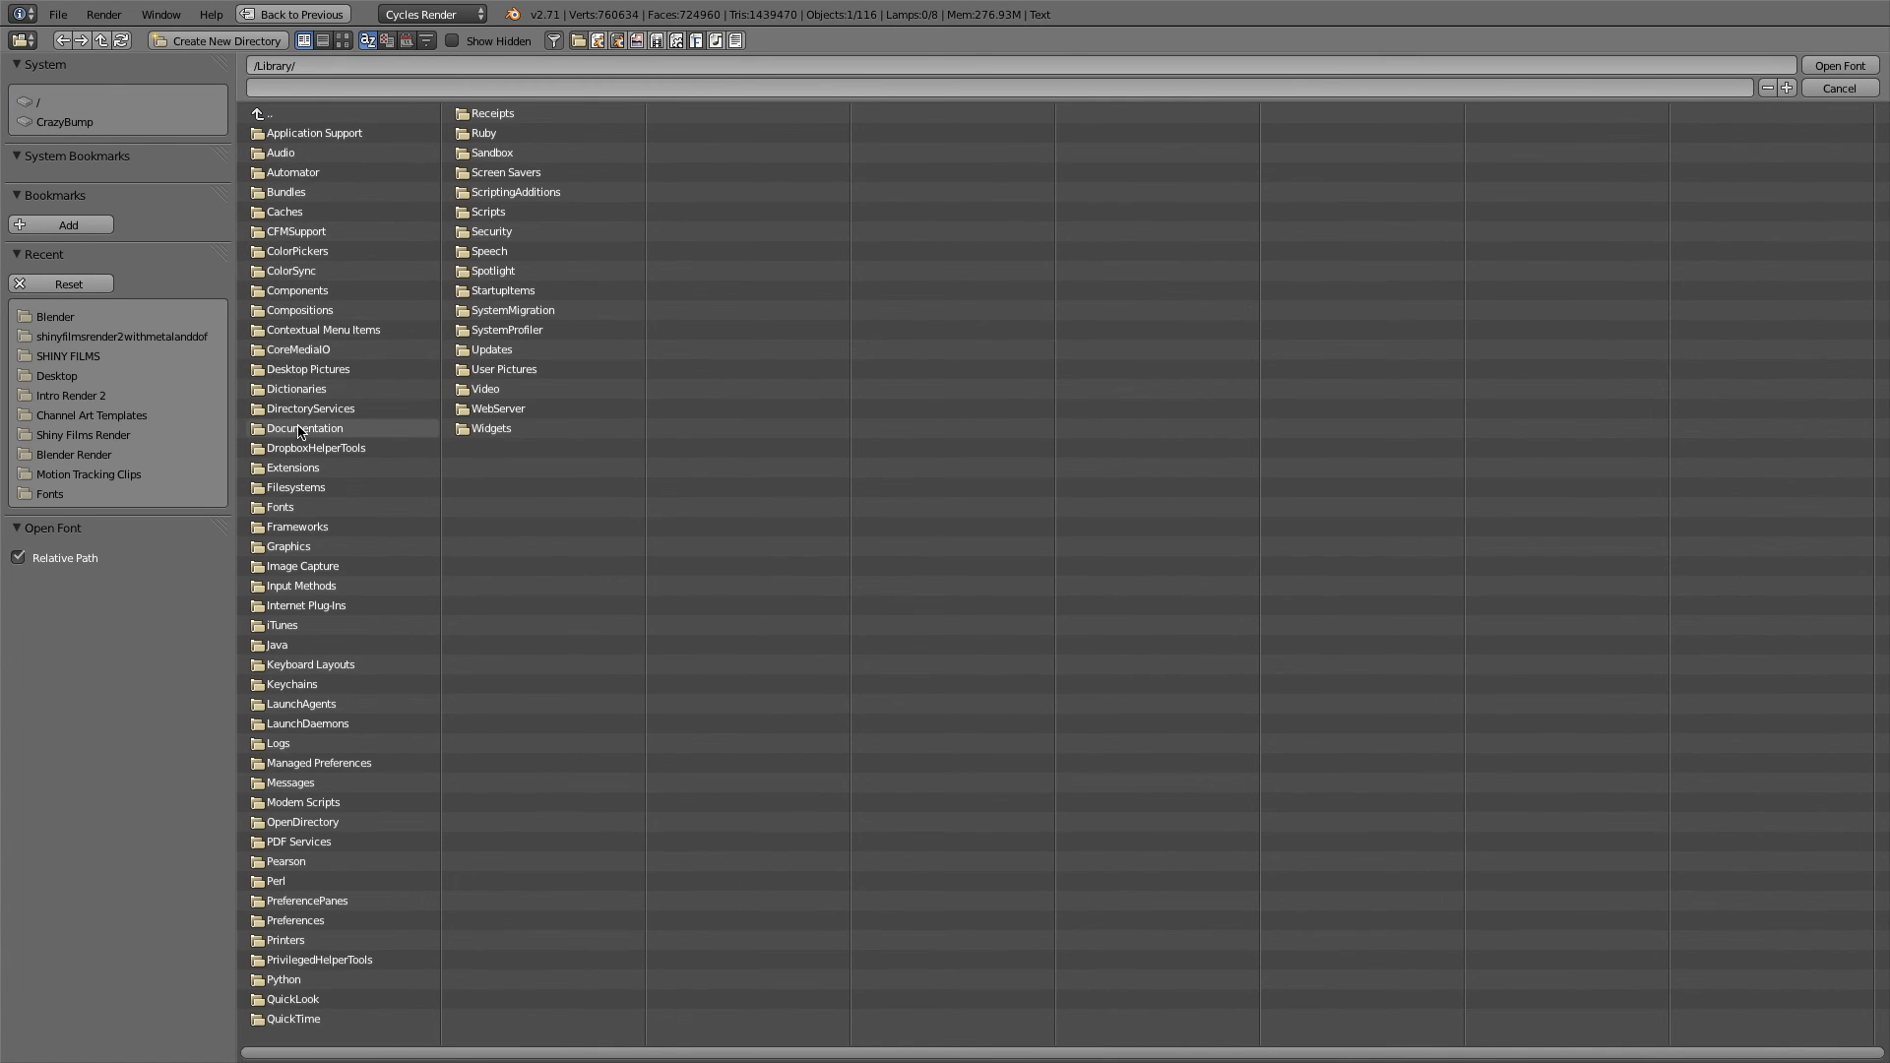
pyautogui.click(280, 507)
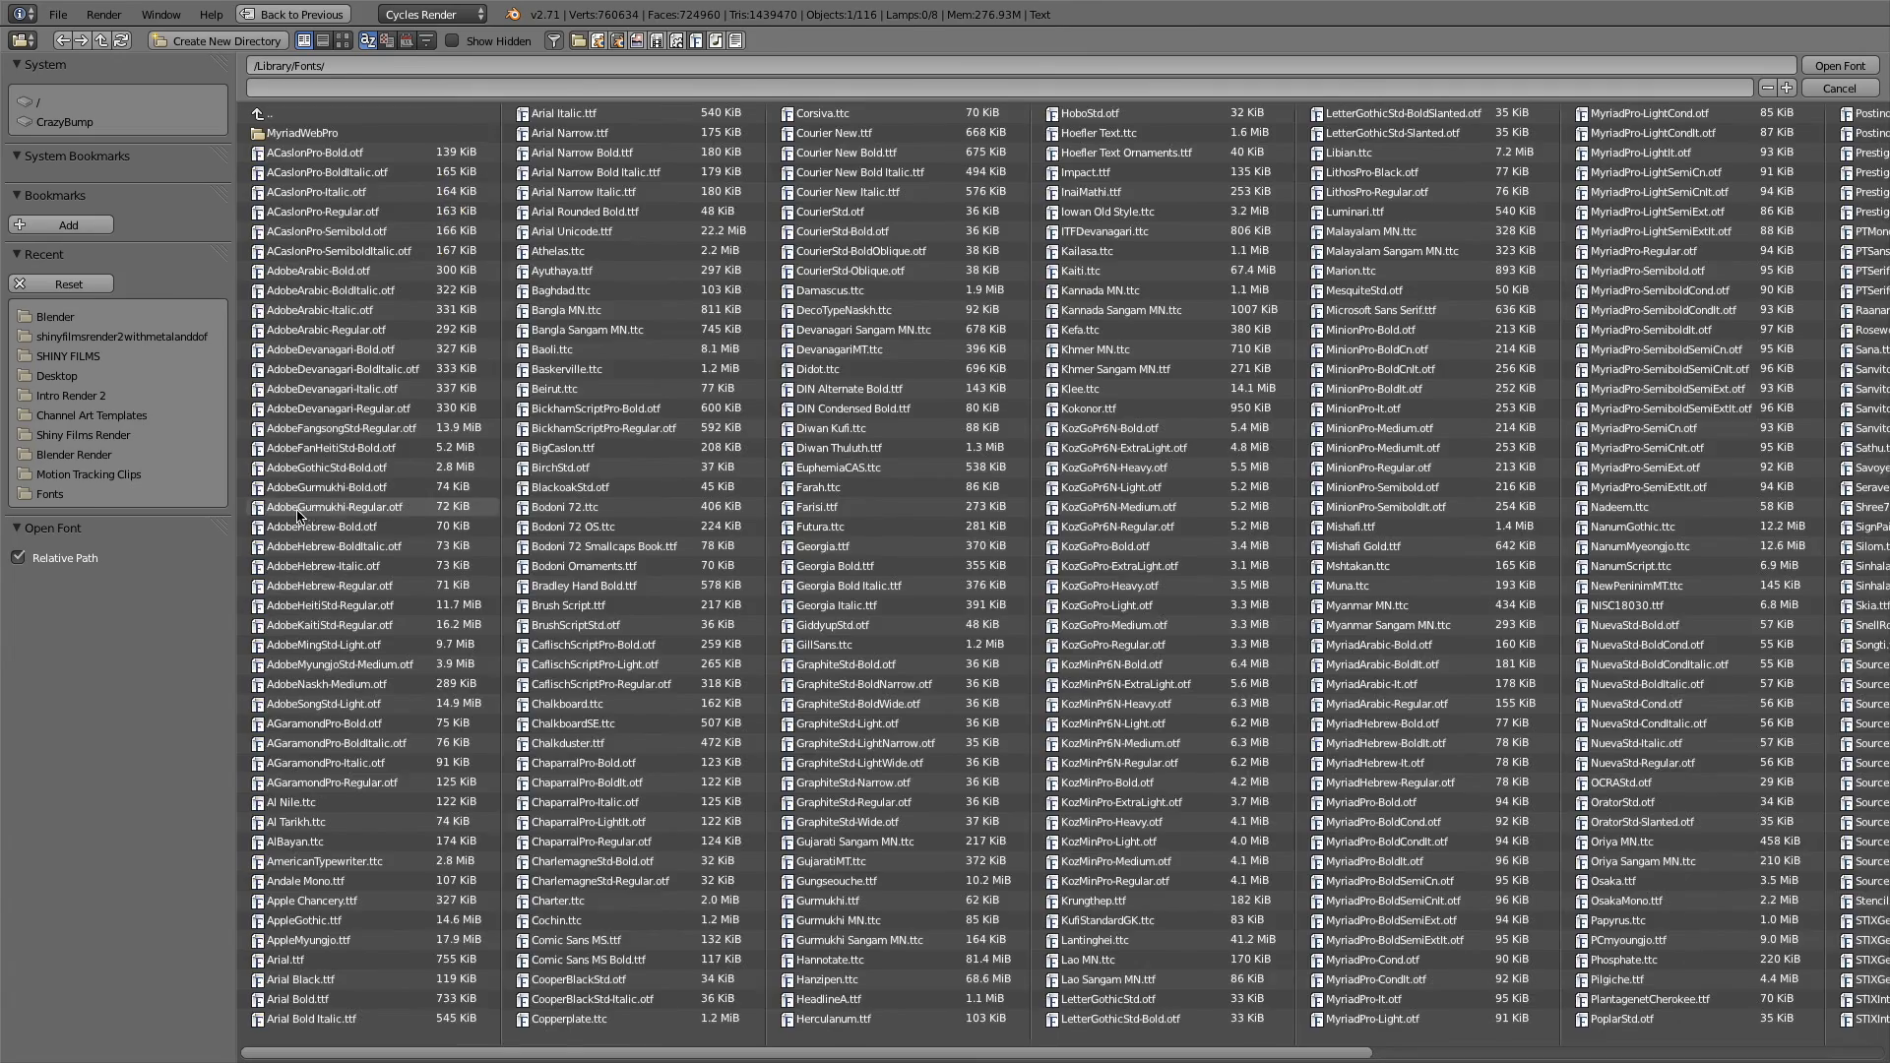
# - Find Klee.ttc in the fonts folder and load it as the text's regular font
pyautogui.scroll(-5, 922, 549)
pyautogui.scroll(-3, 922, 548)
pyautogui.scroll(5, 922, 548)
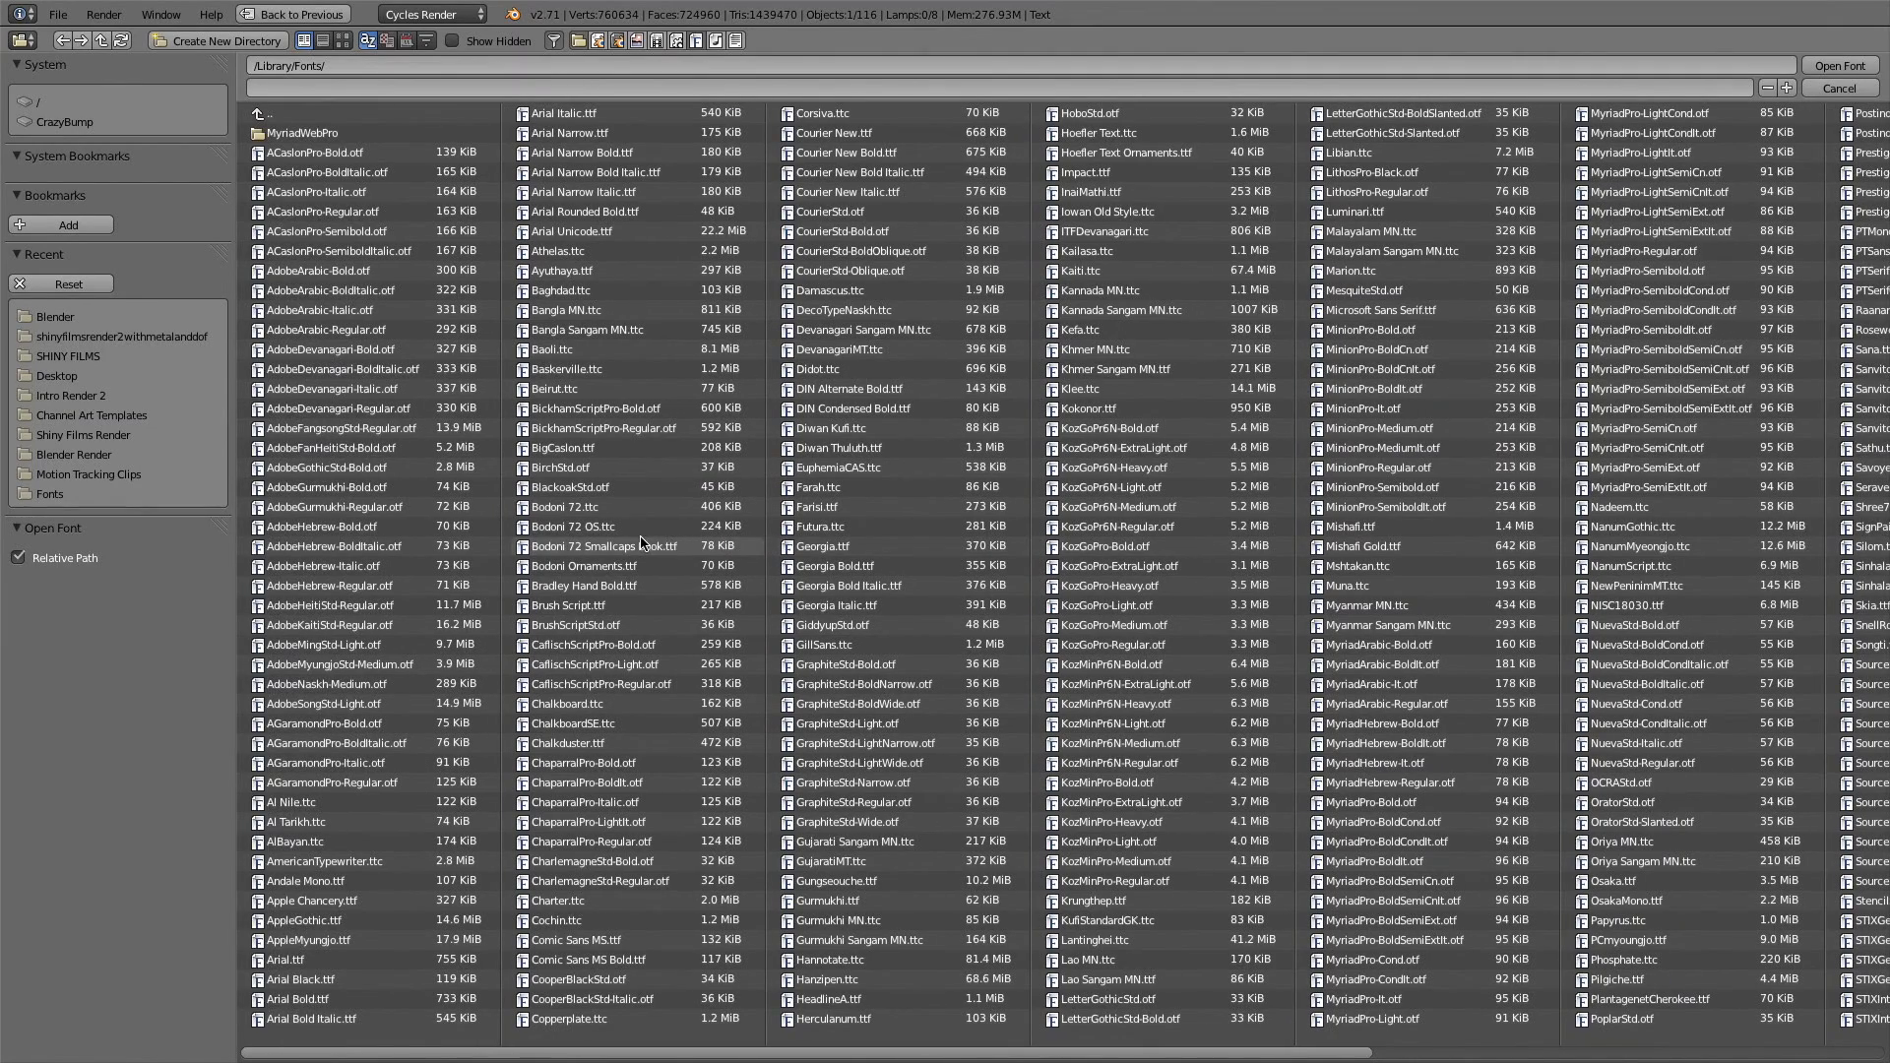
pyautogui.scroll(-1, 989, 268)
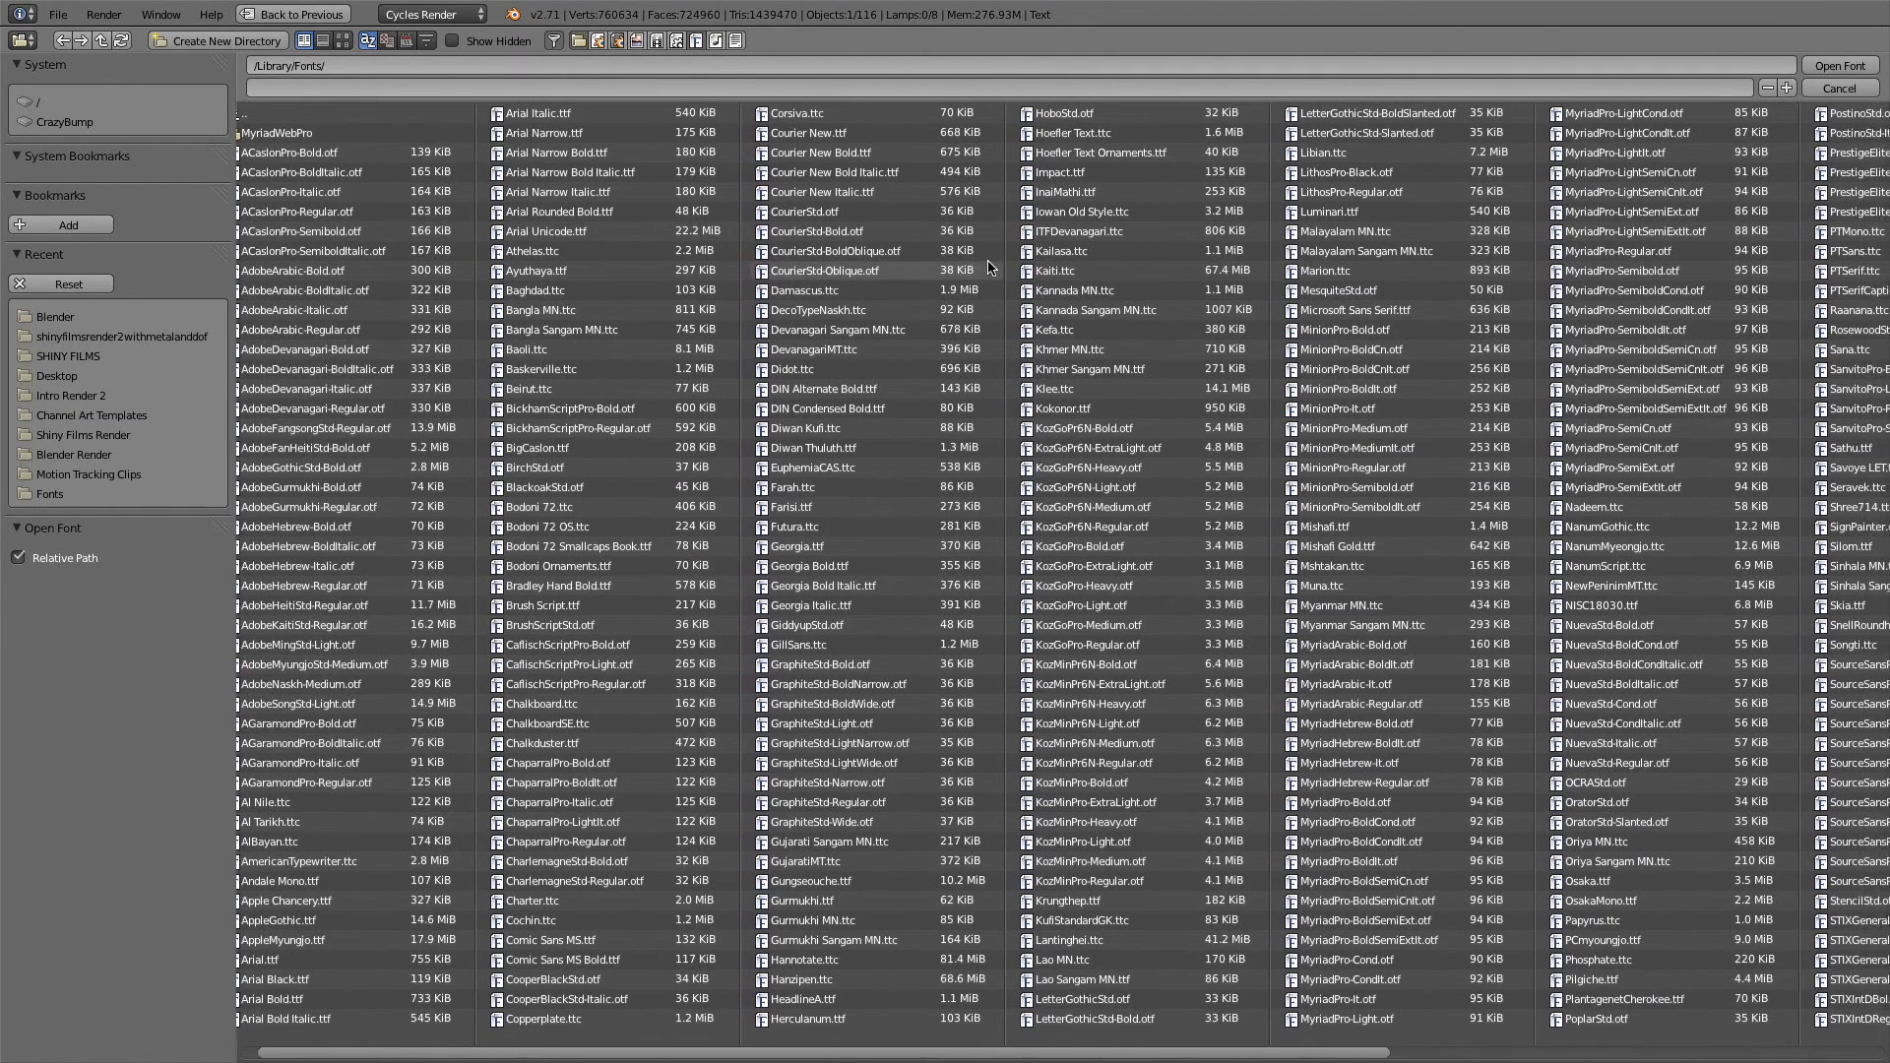
pyautogui.scroll(-3, 989, 267)
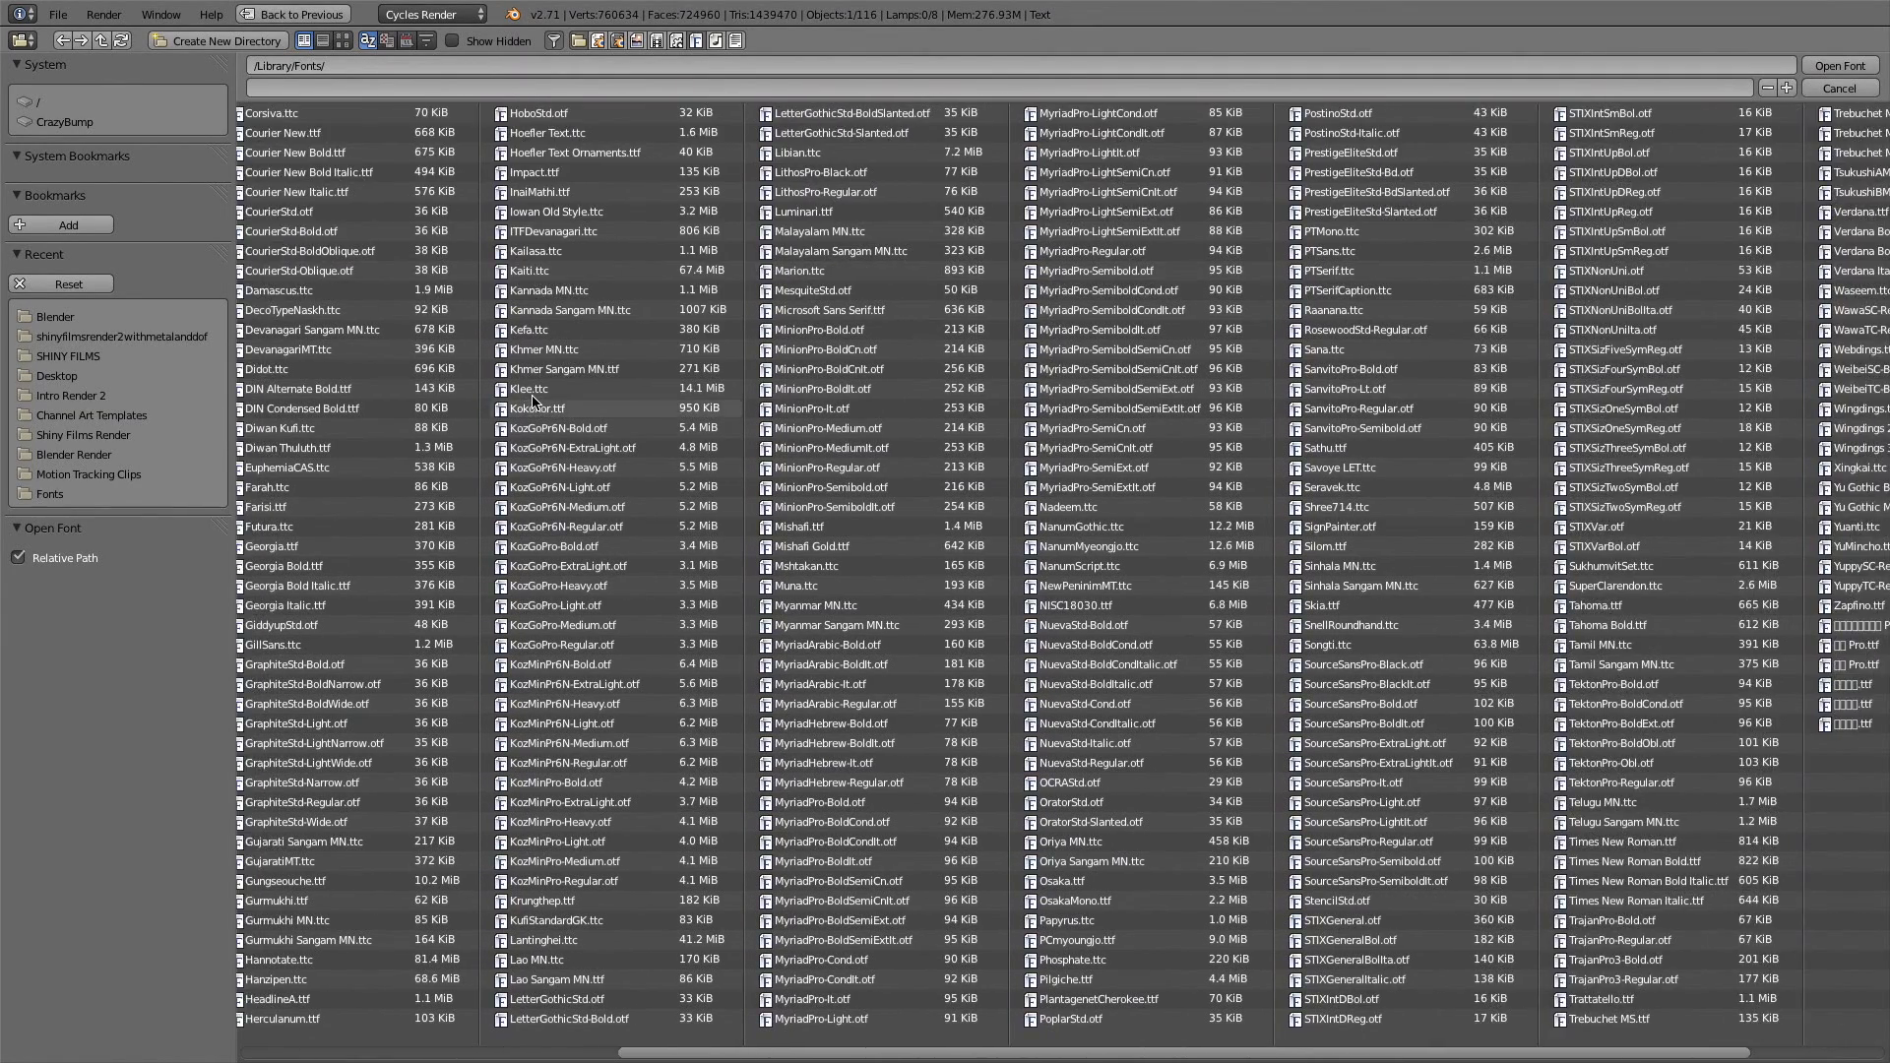
pyautogui.click(532, 389)
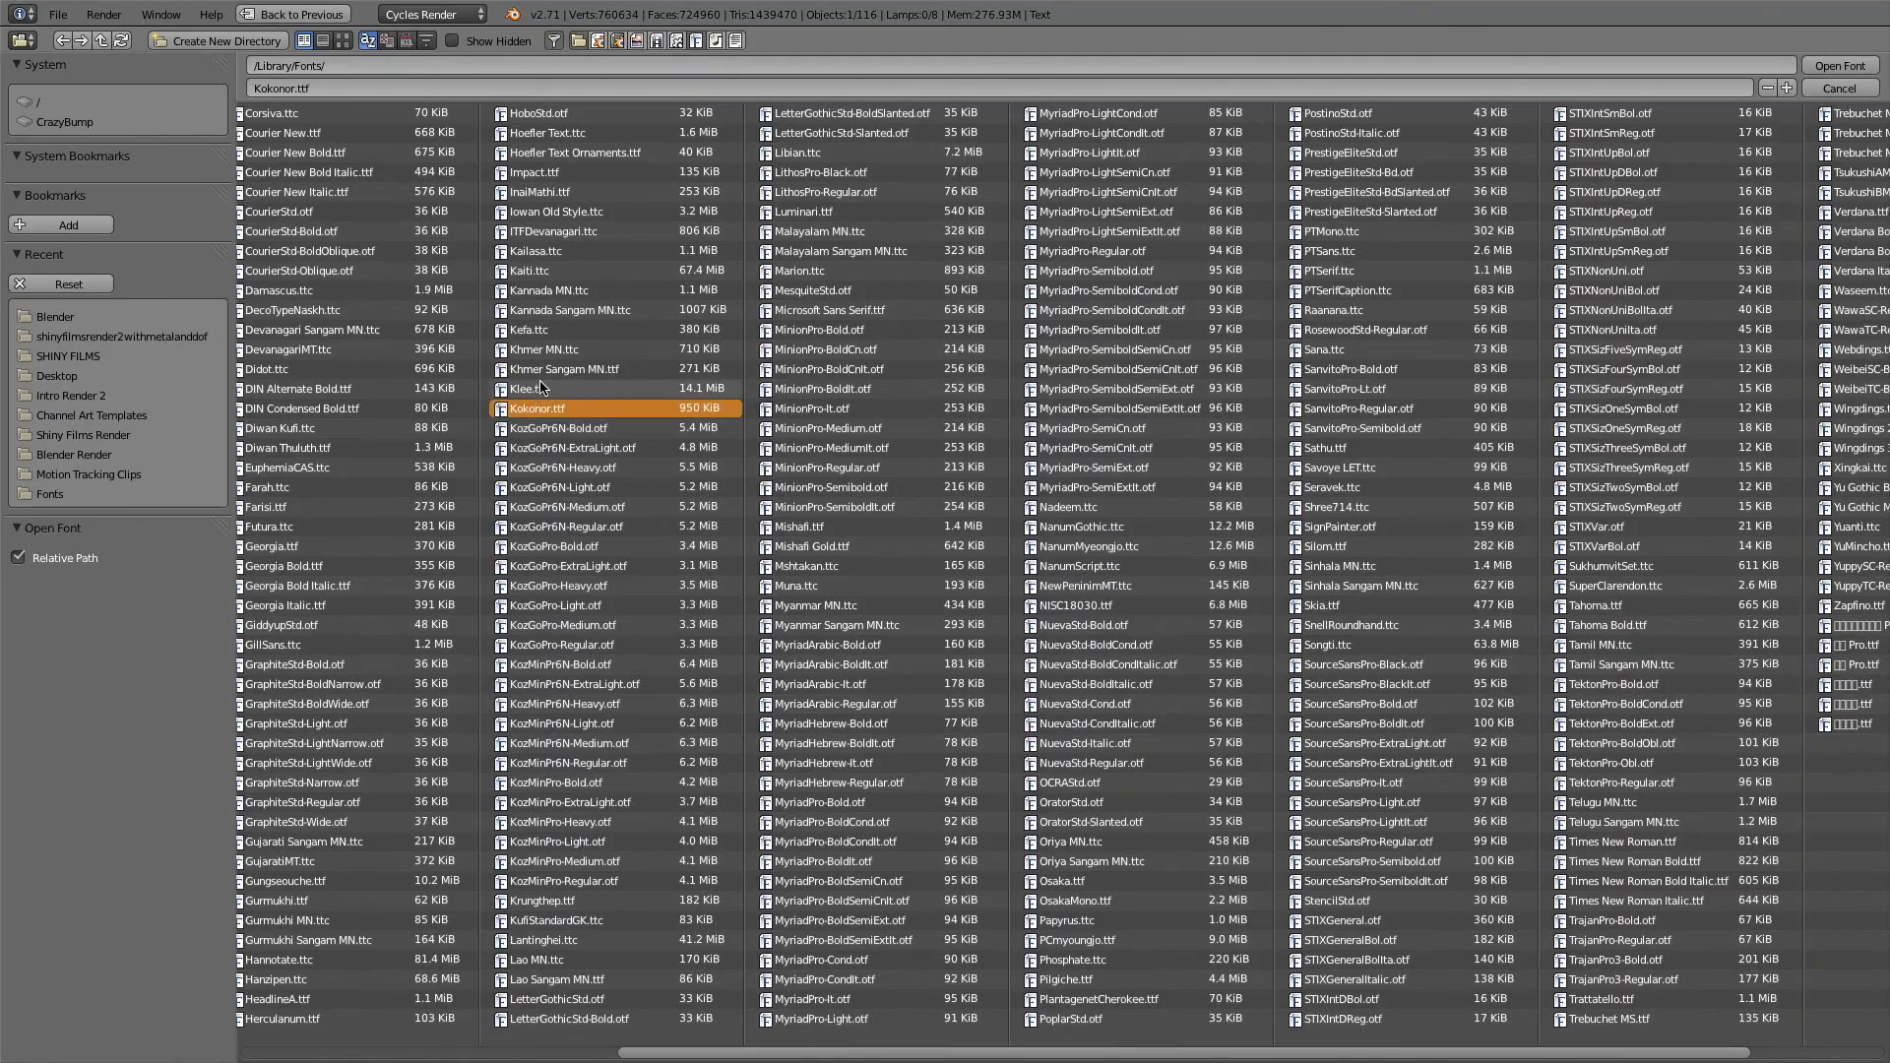
pyautogui.click(1837, 66)
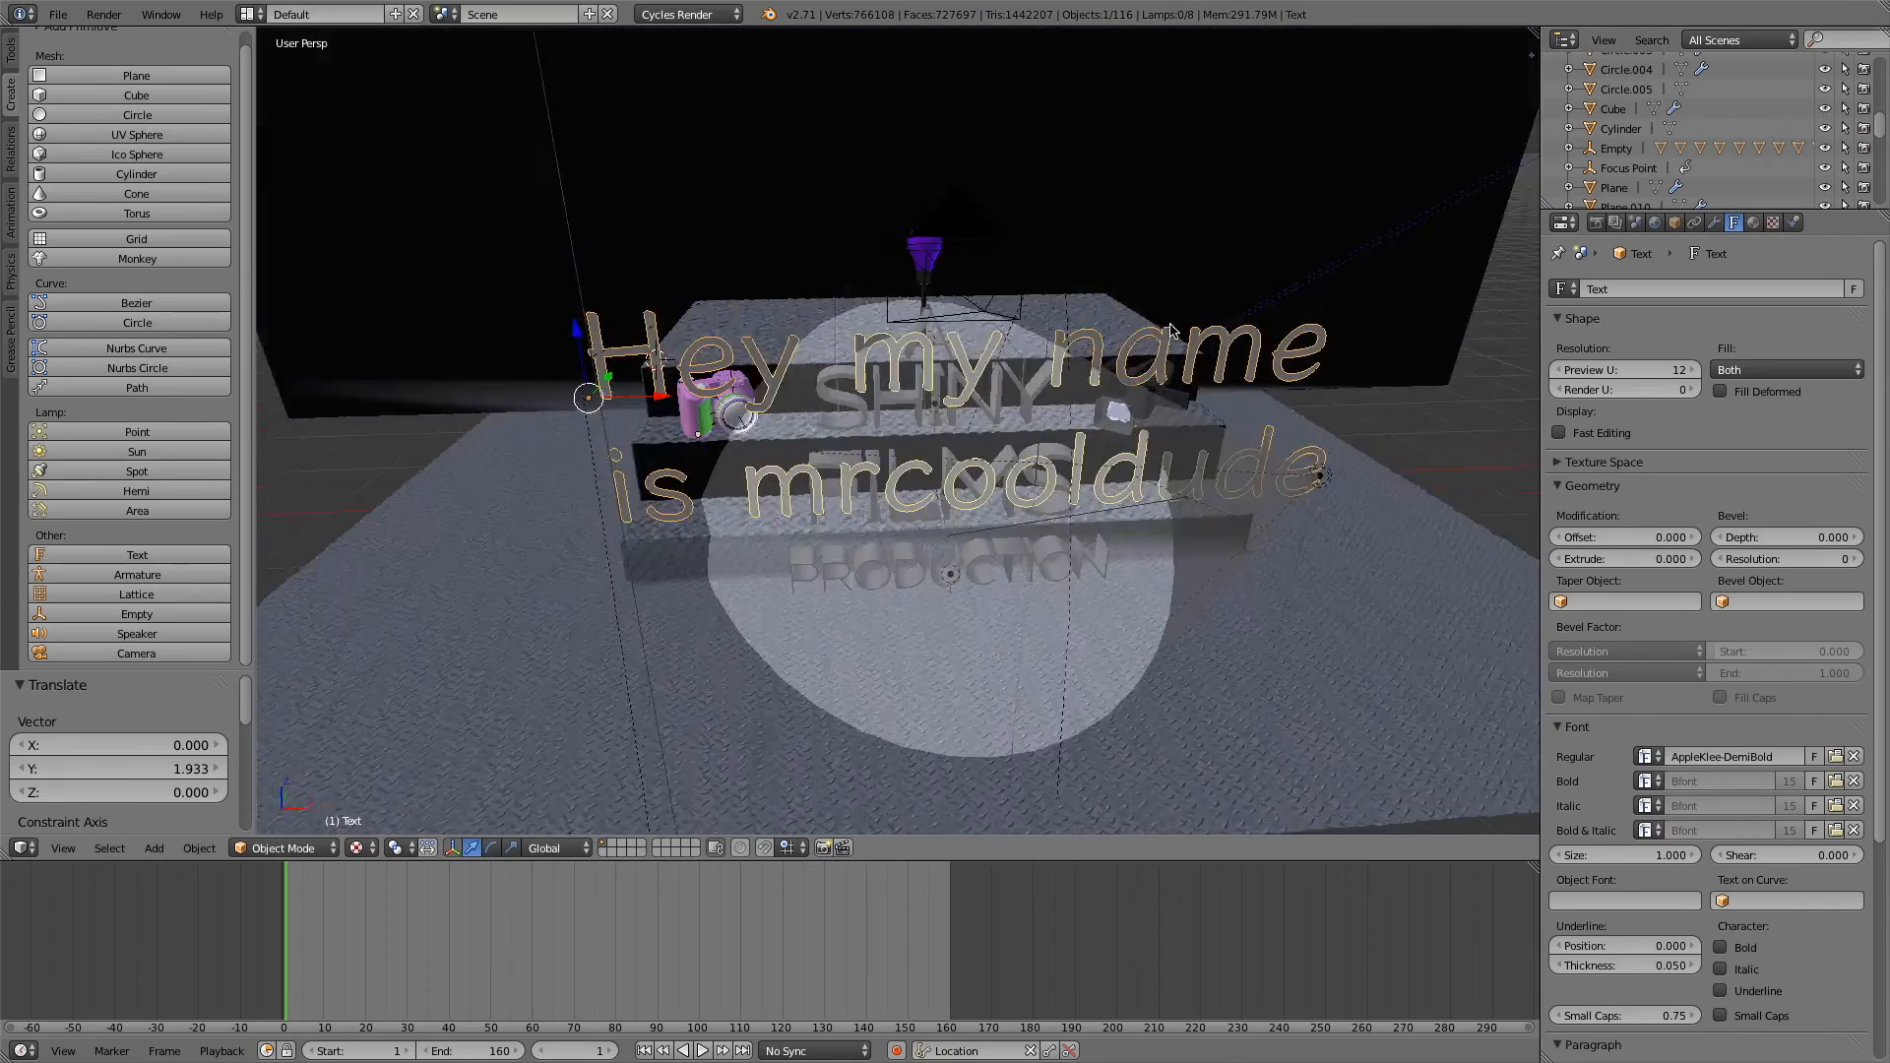
pyautogui.scroll(-5, 1169, 330)
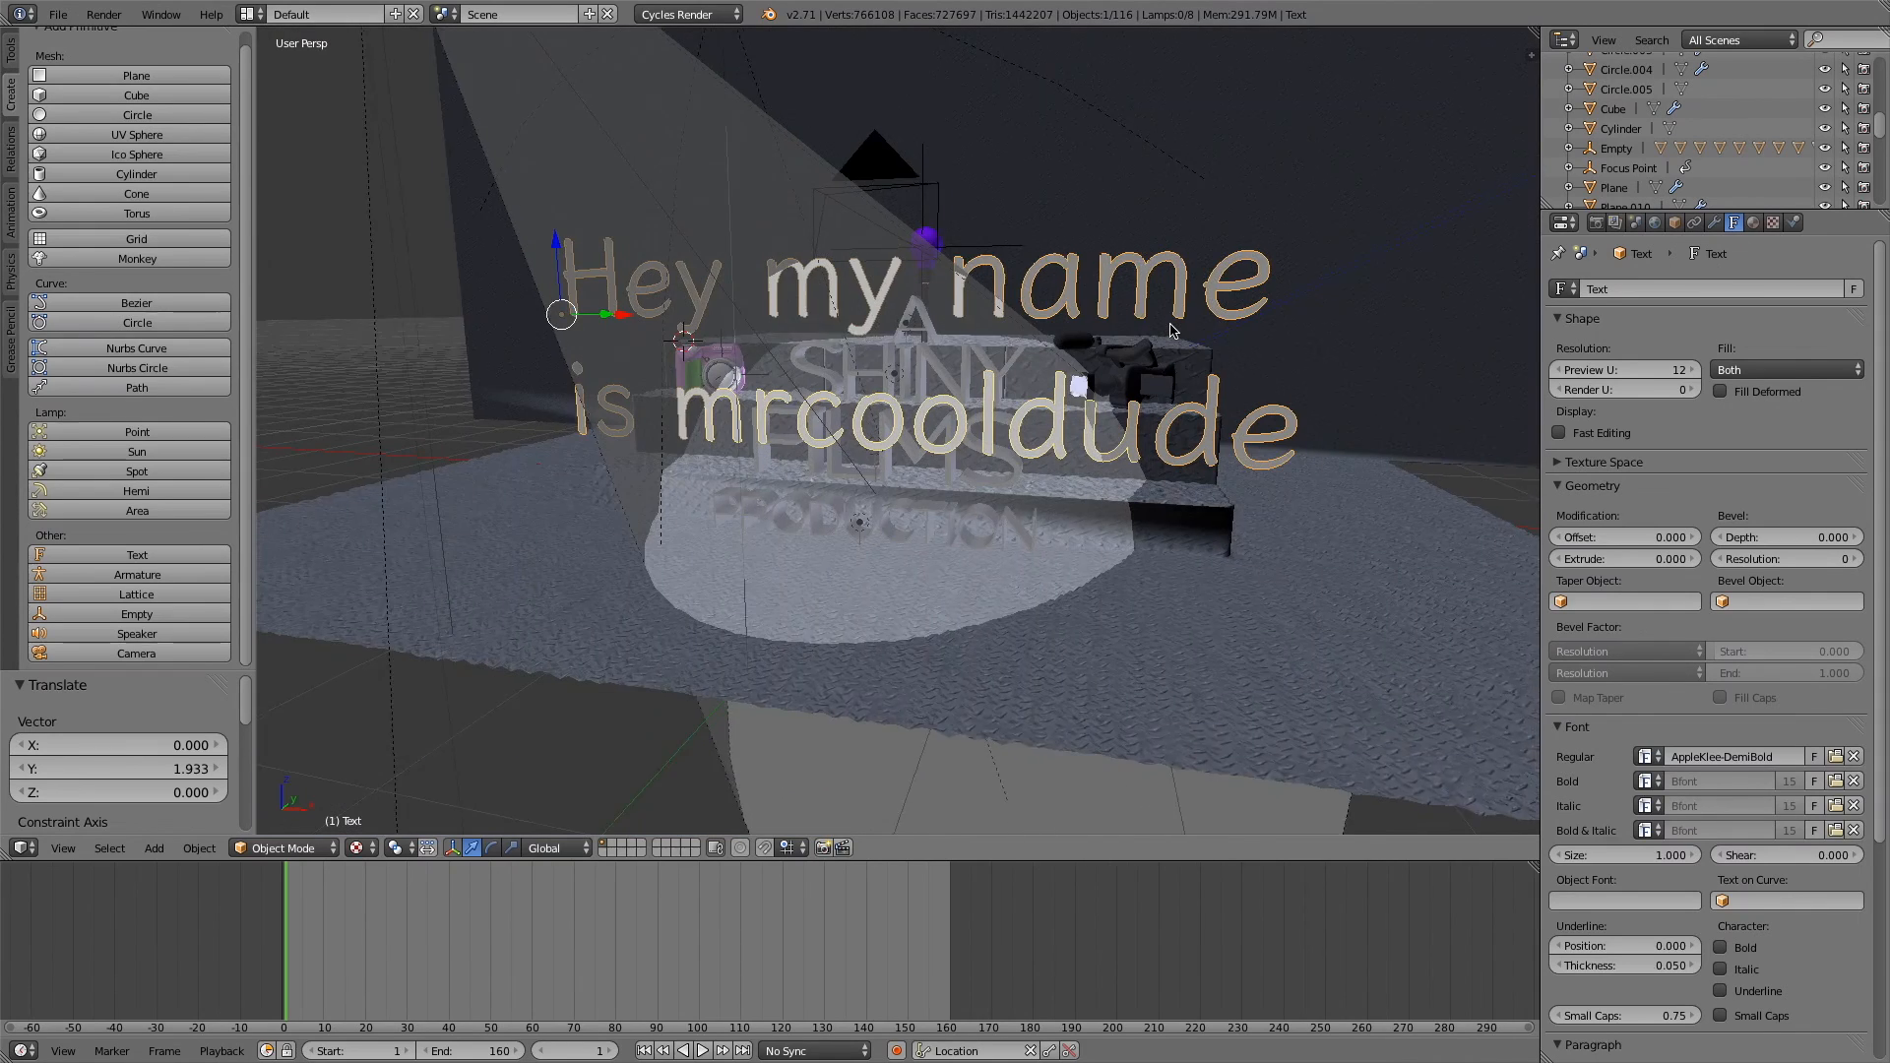
pyautogui.scroll(-1, 1169, 331)
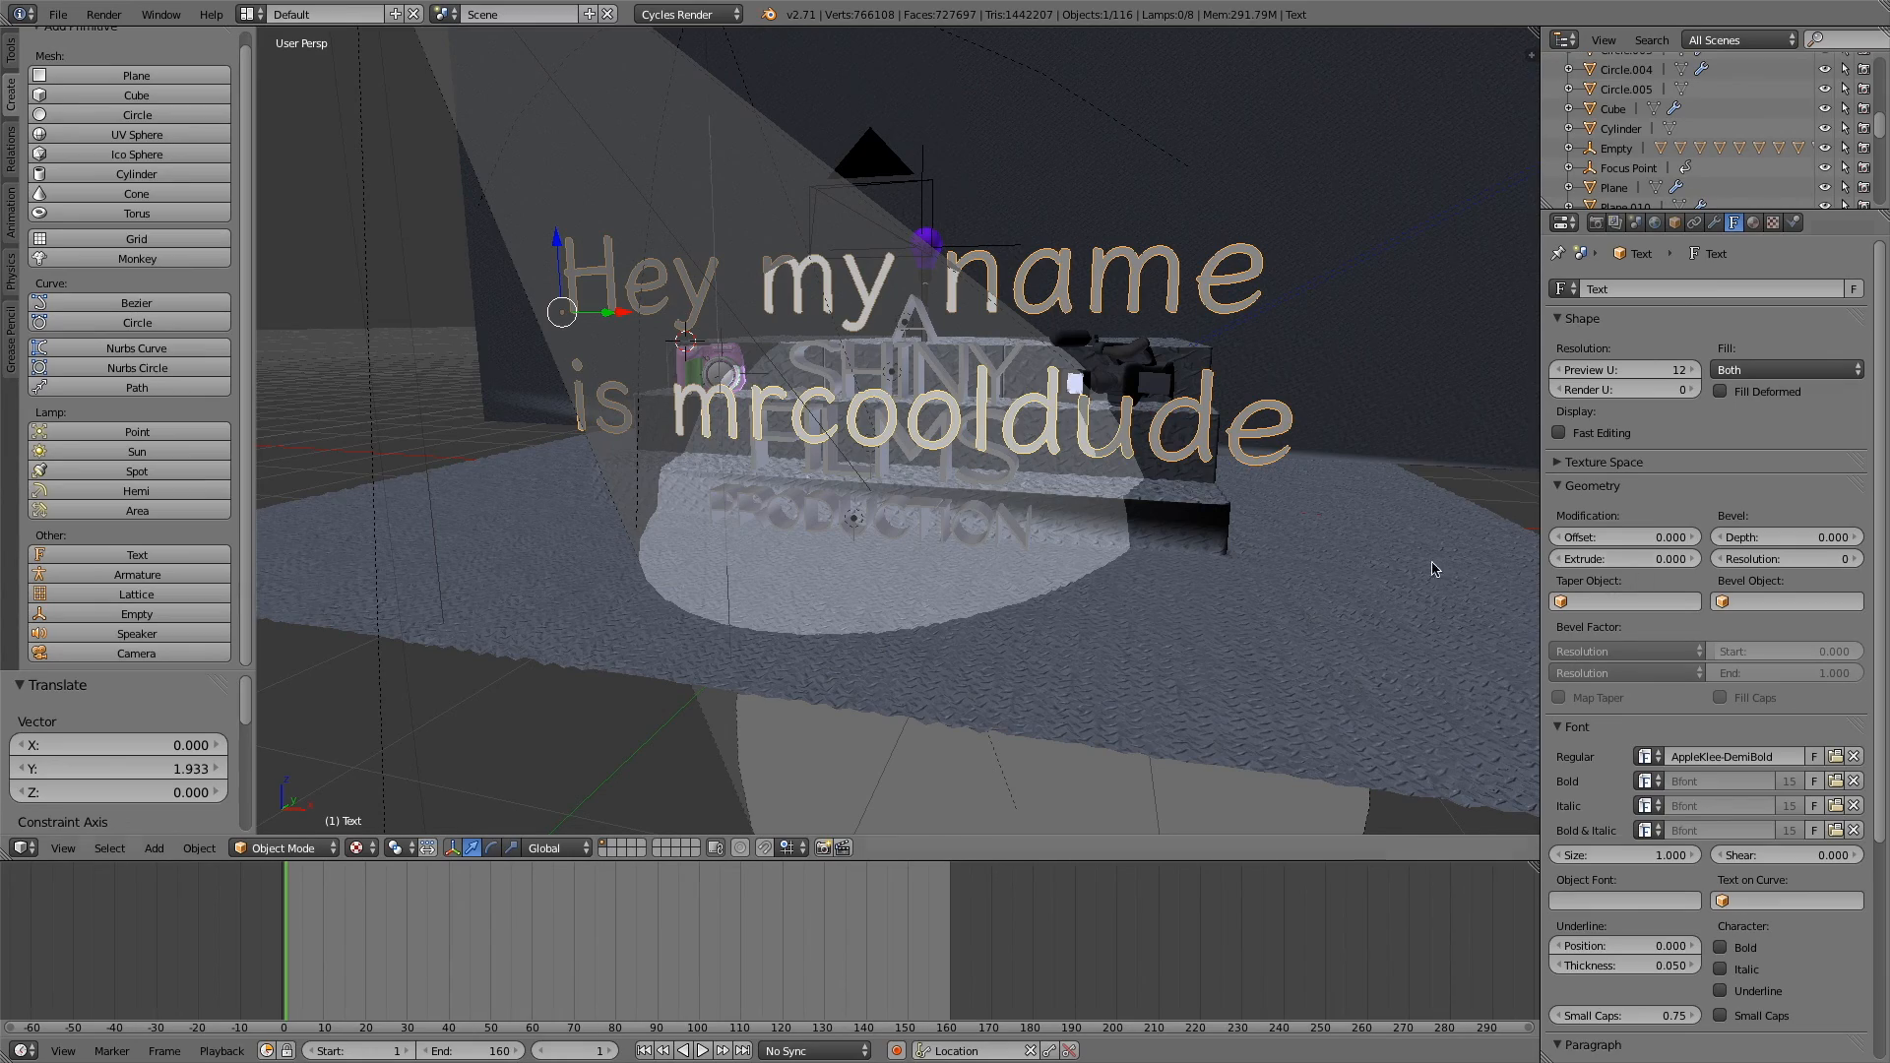
pyautogui.hscroll(6, 1354, 578)
pyautogui.hscroll(5, 1355, 578)
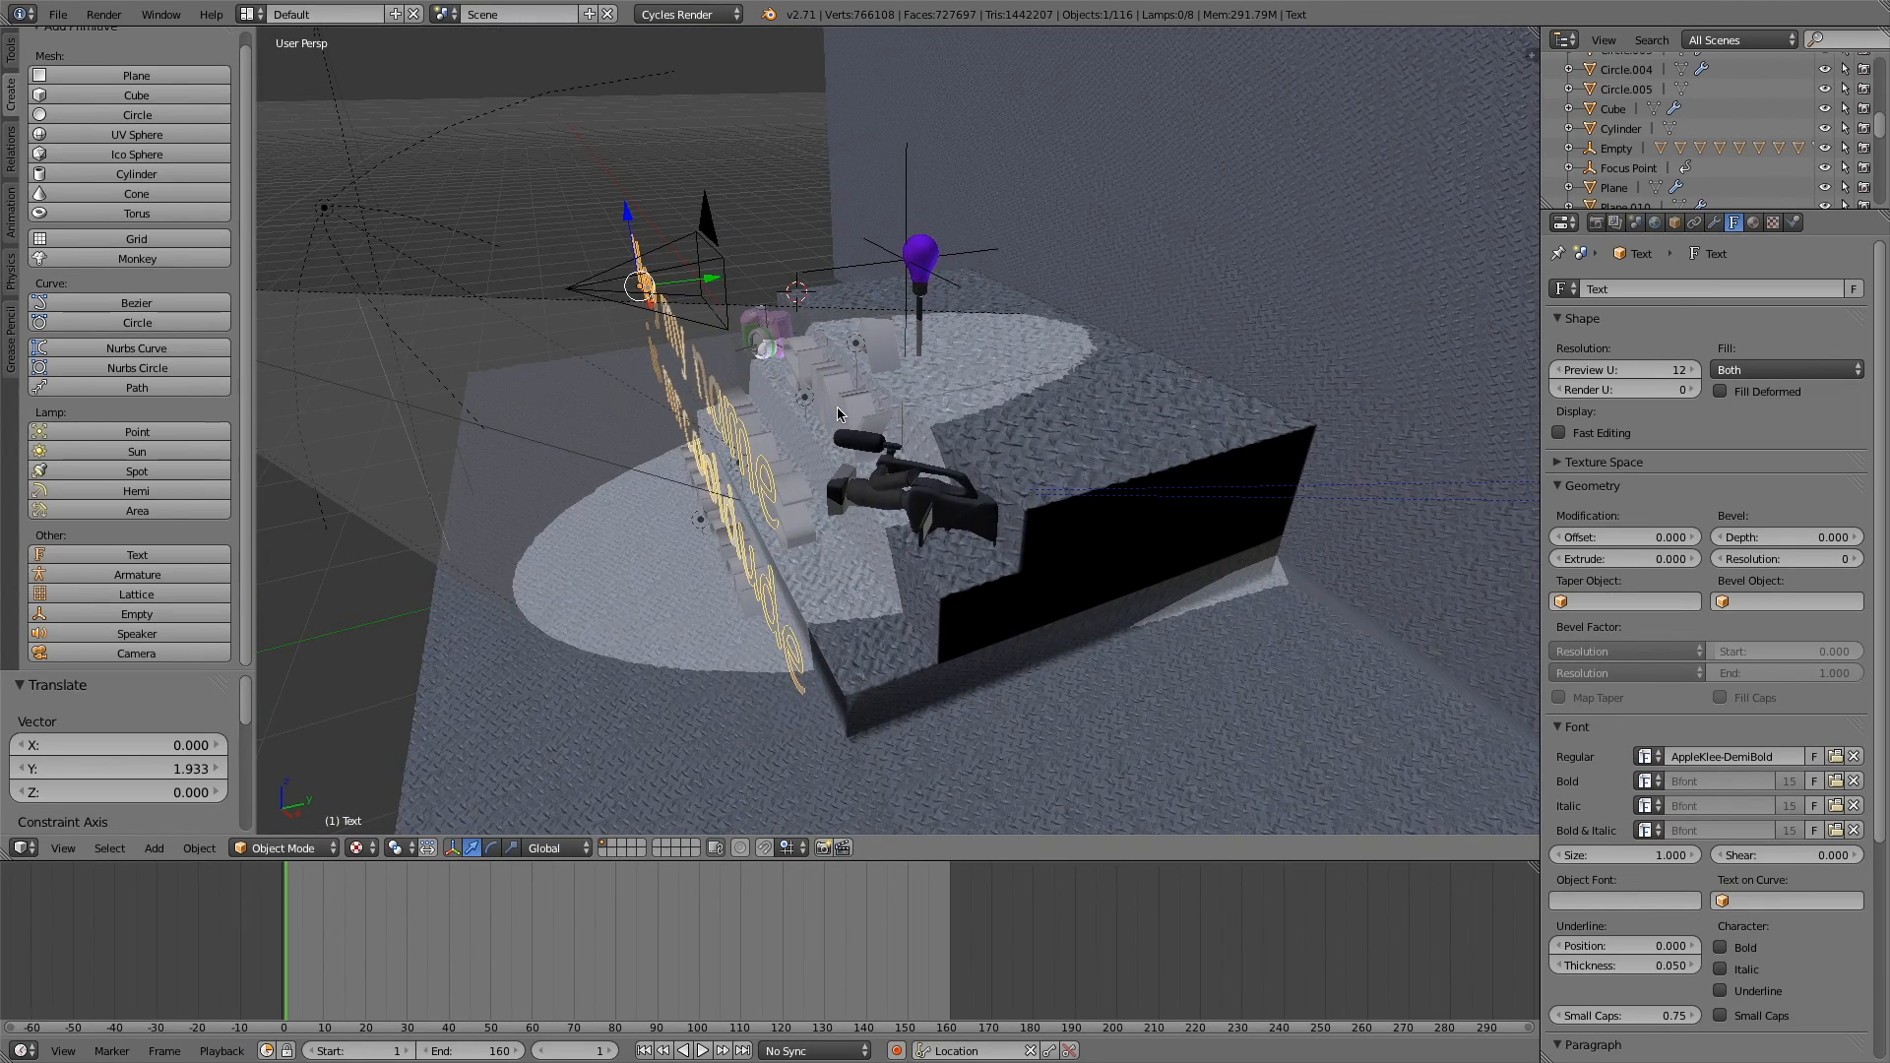
# - Extrude the new text by 0.237 and set its offset to -0.023
pyautogui.hscroll(-6, 838, 407)
pyautogui.moveTo(1615, 558); pyautogui.dragTo(1565, 536)
pyautogui.moveTo(1004, 561); pyautogui.dragTo(1174, 567, button='middle')
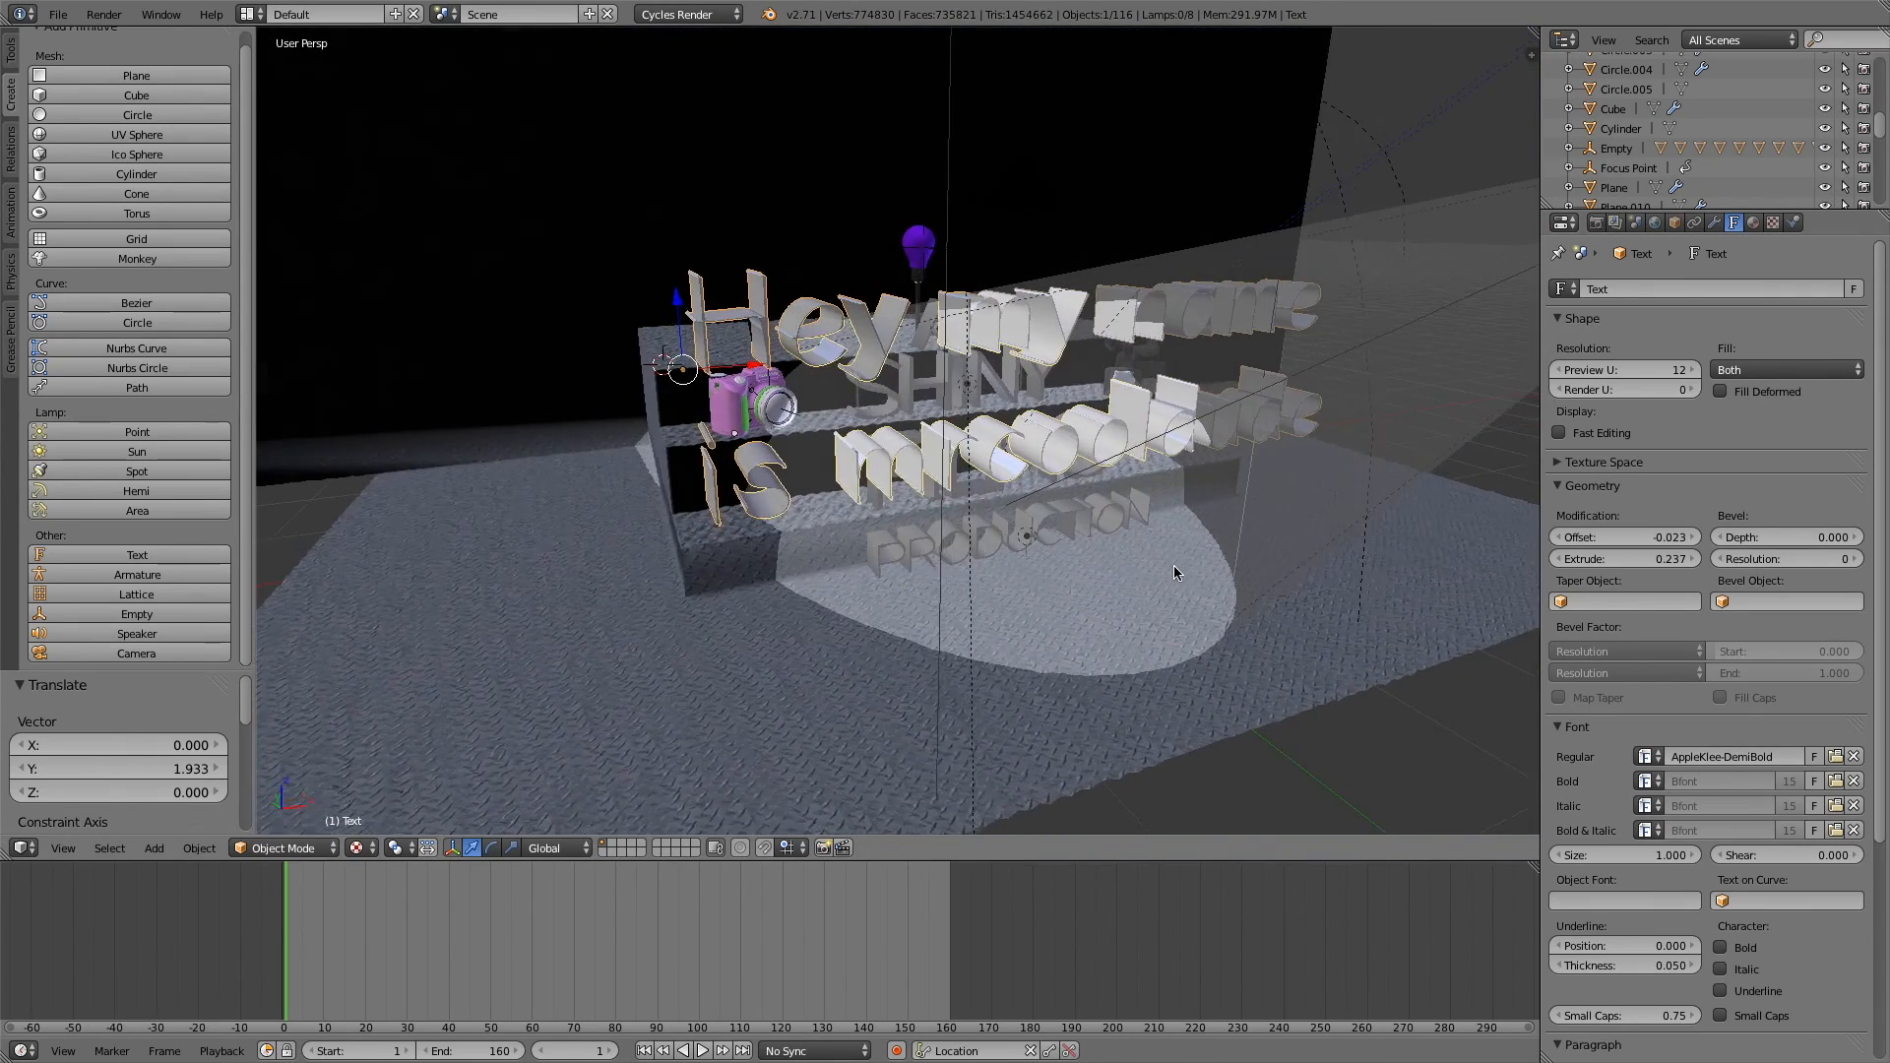
# - Check the PRODUCTION text's geometry settings, and set the new text's offset to 0.002
pyautogui.rightClick(919, 536)
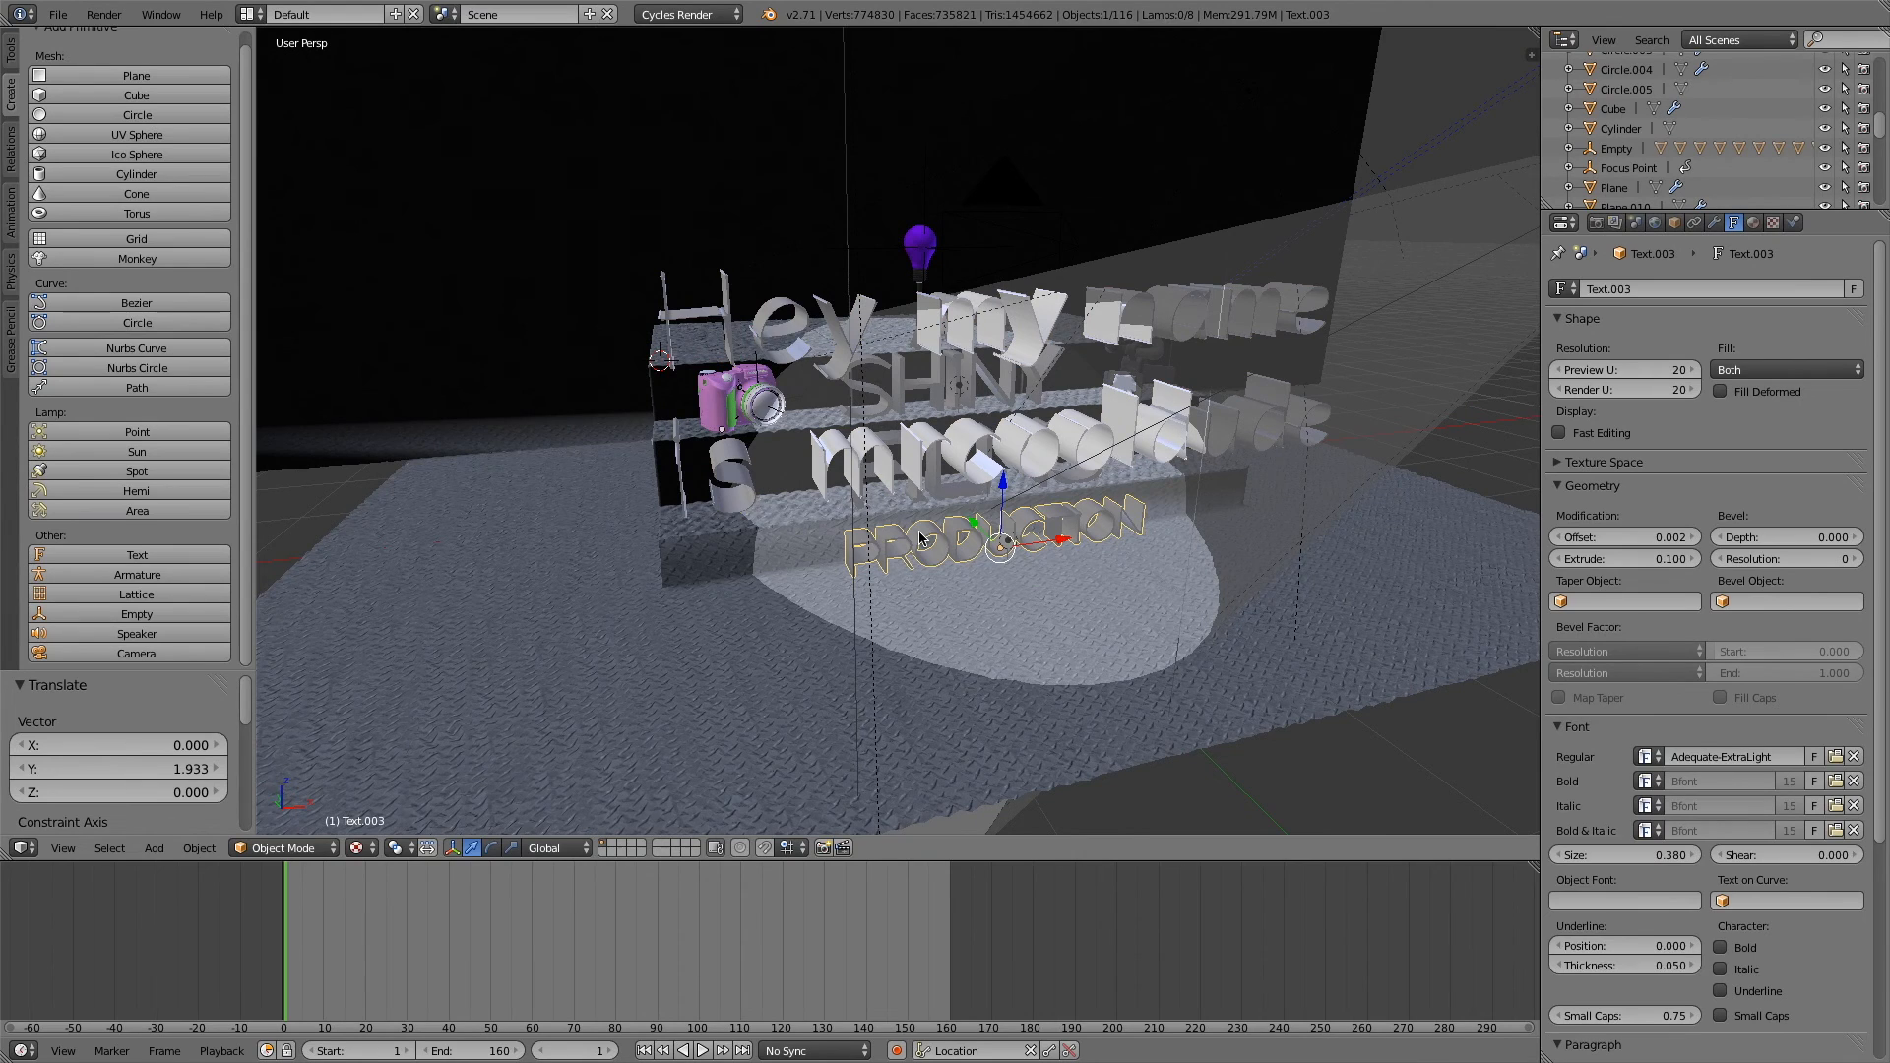
pyautogui.rightClick(980, 440)
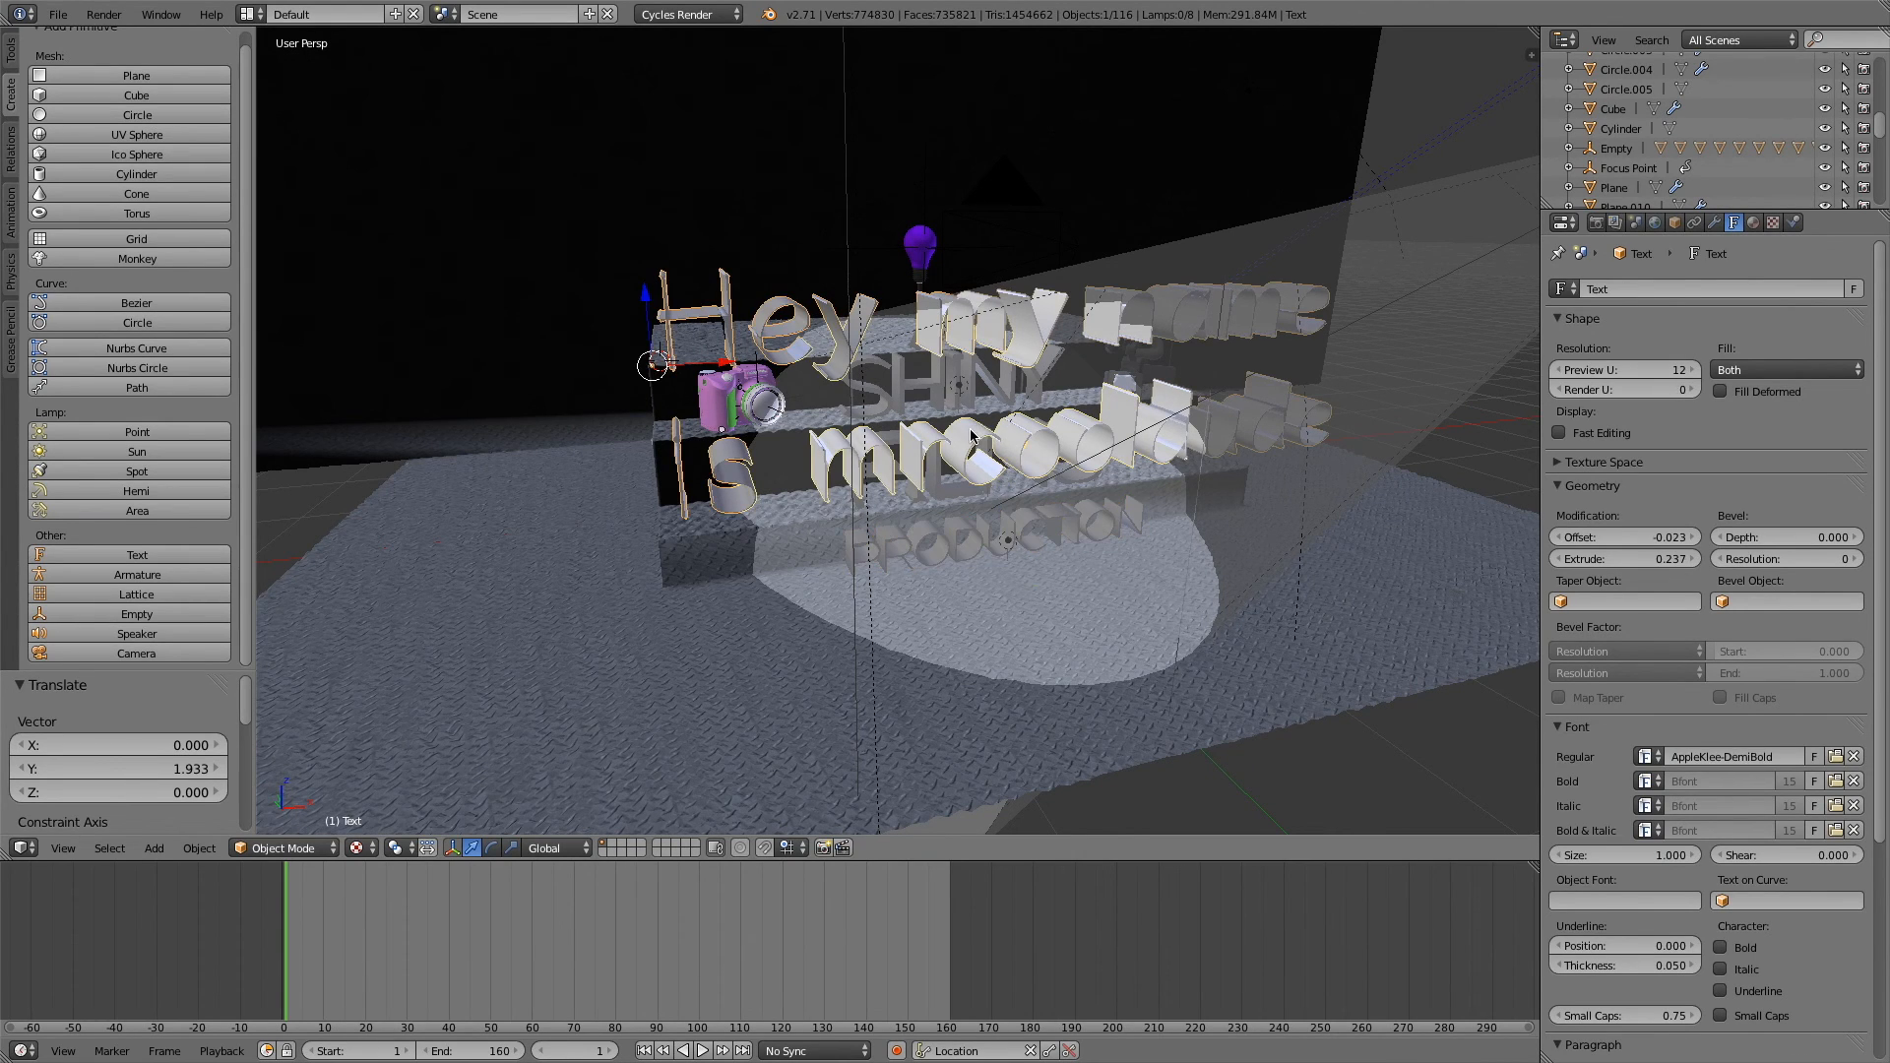
pyautogui.click(1630, 535)
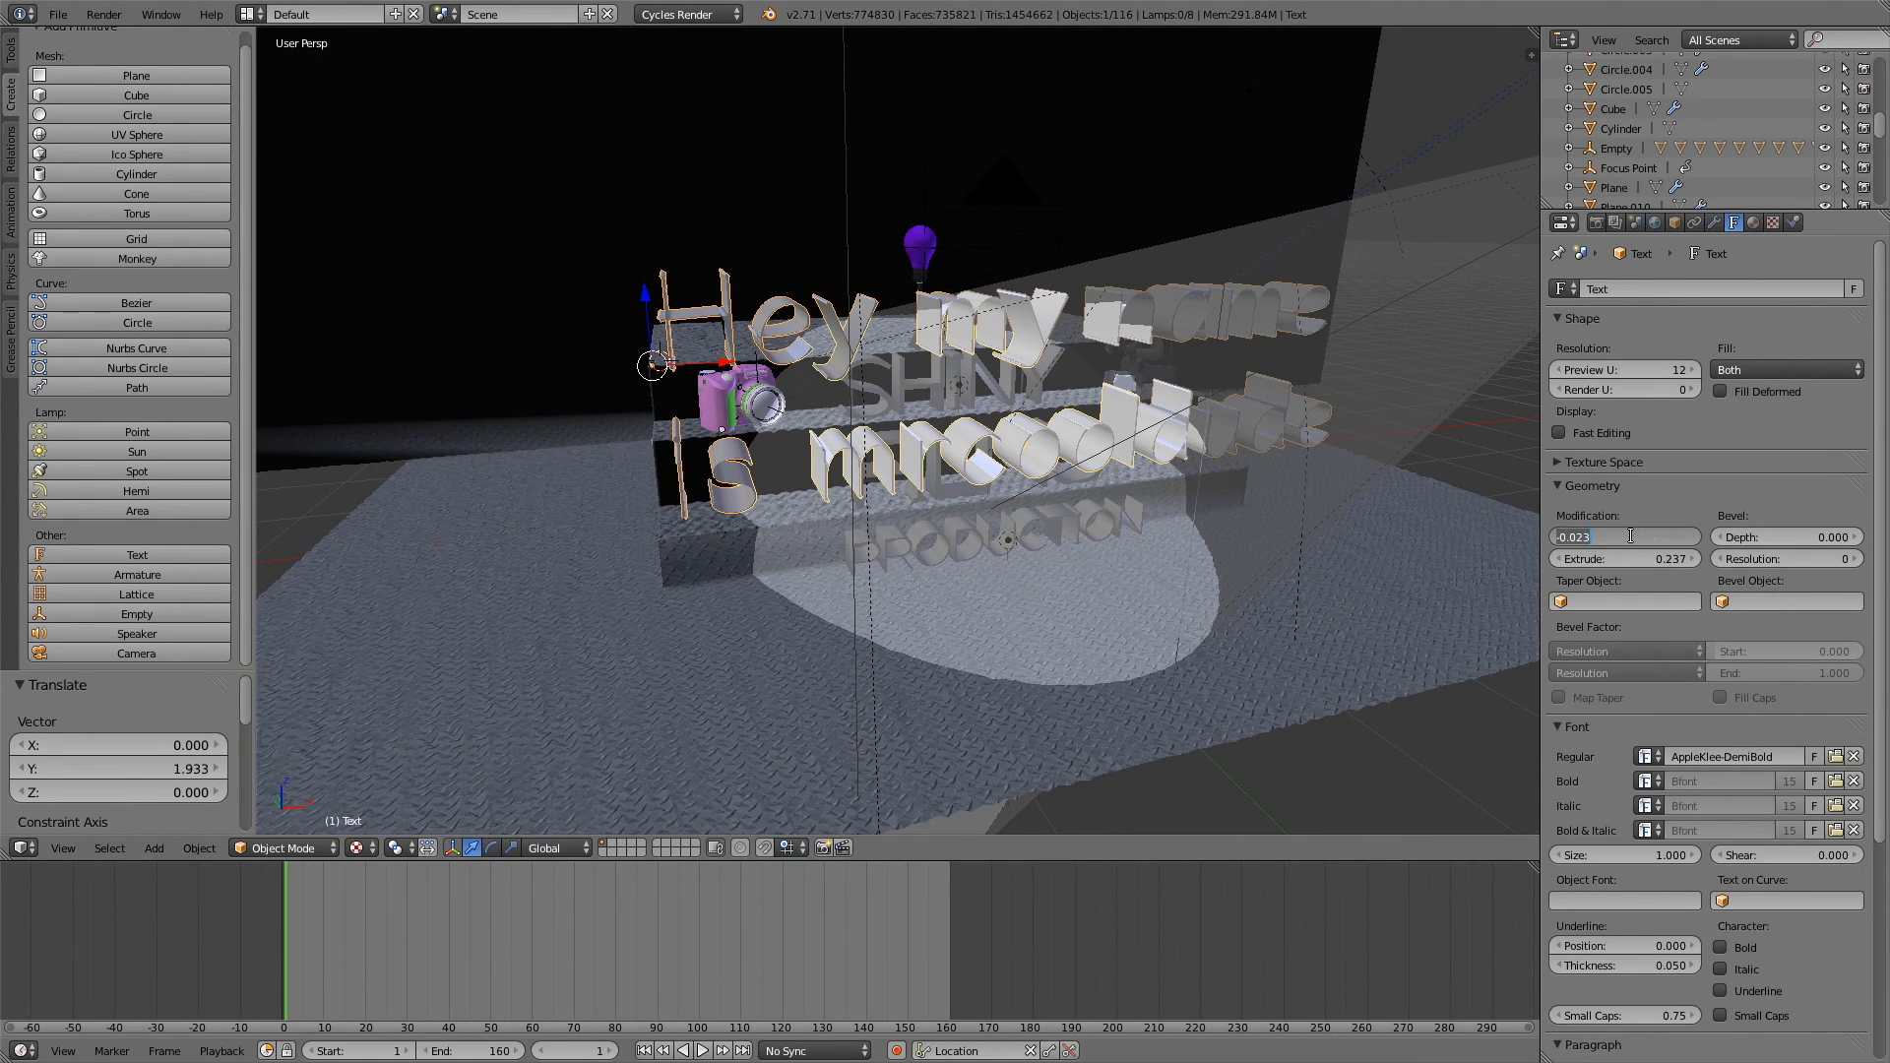
pyautogui.write('0.002')
pyautogui.press('Return')
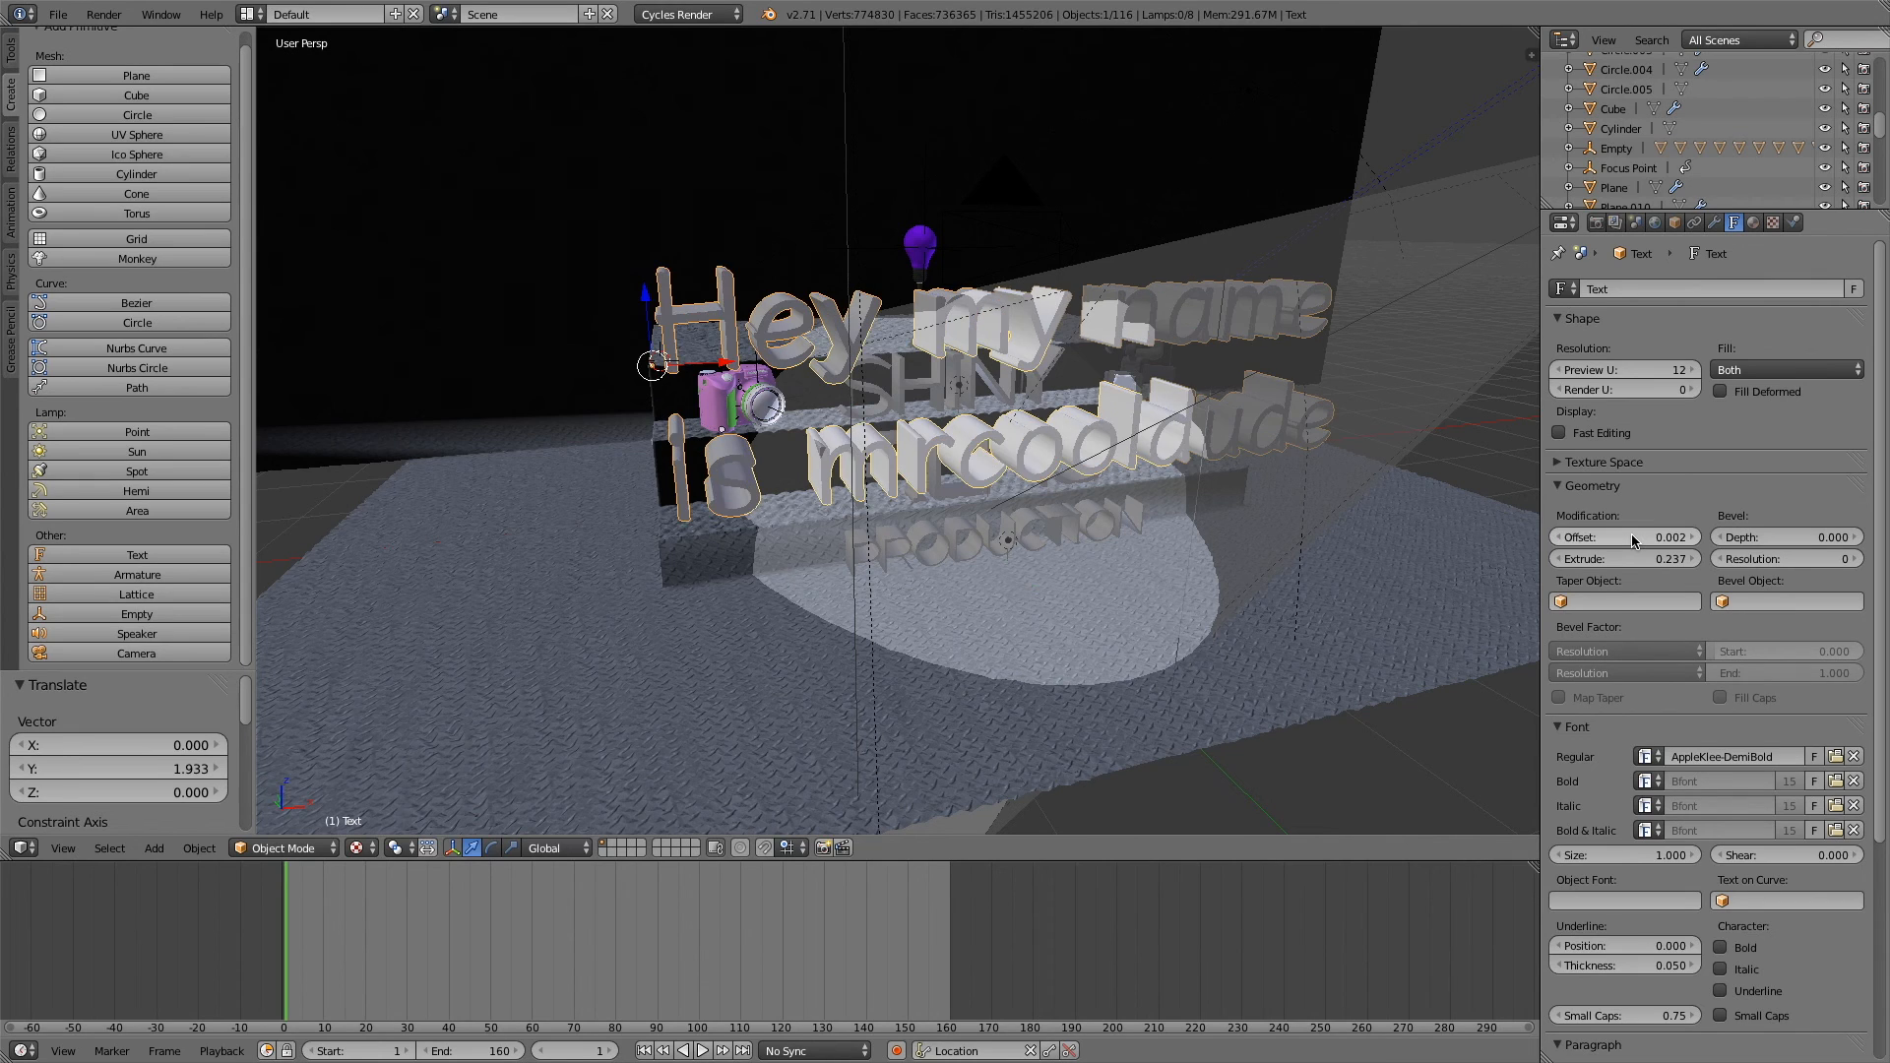
# - Bevel the new text's edges with a depth of 0.039 and a resolution of 3
pyautogui.moveTo(1418, 467); pyautogui.dragTo(1298, 452, button='middle')
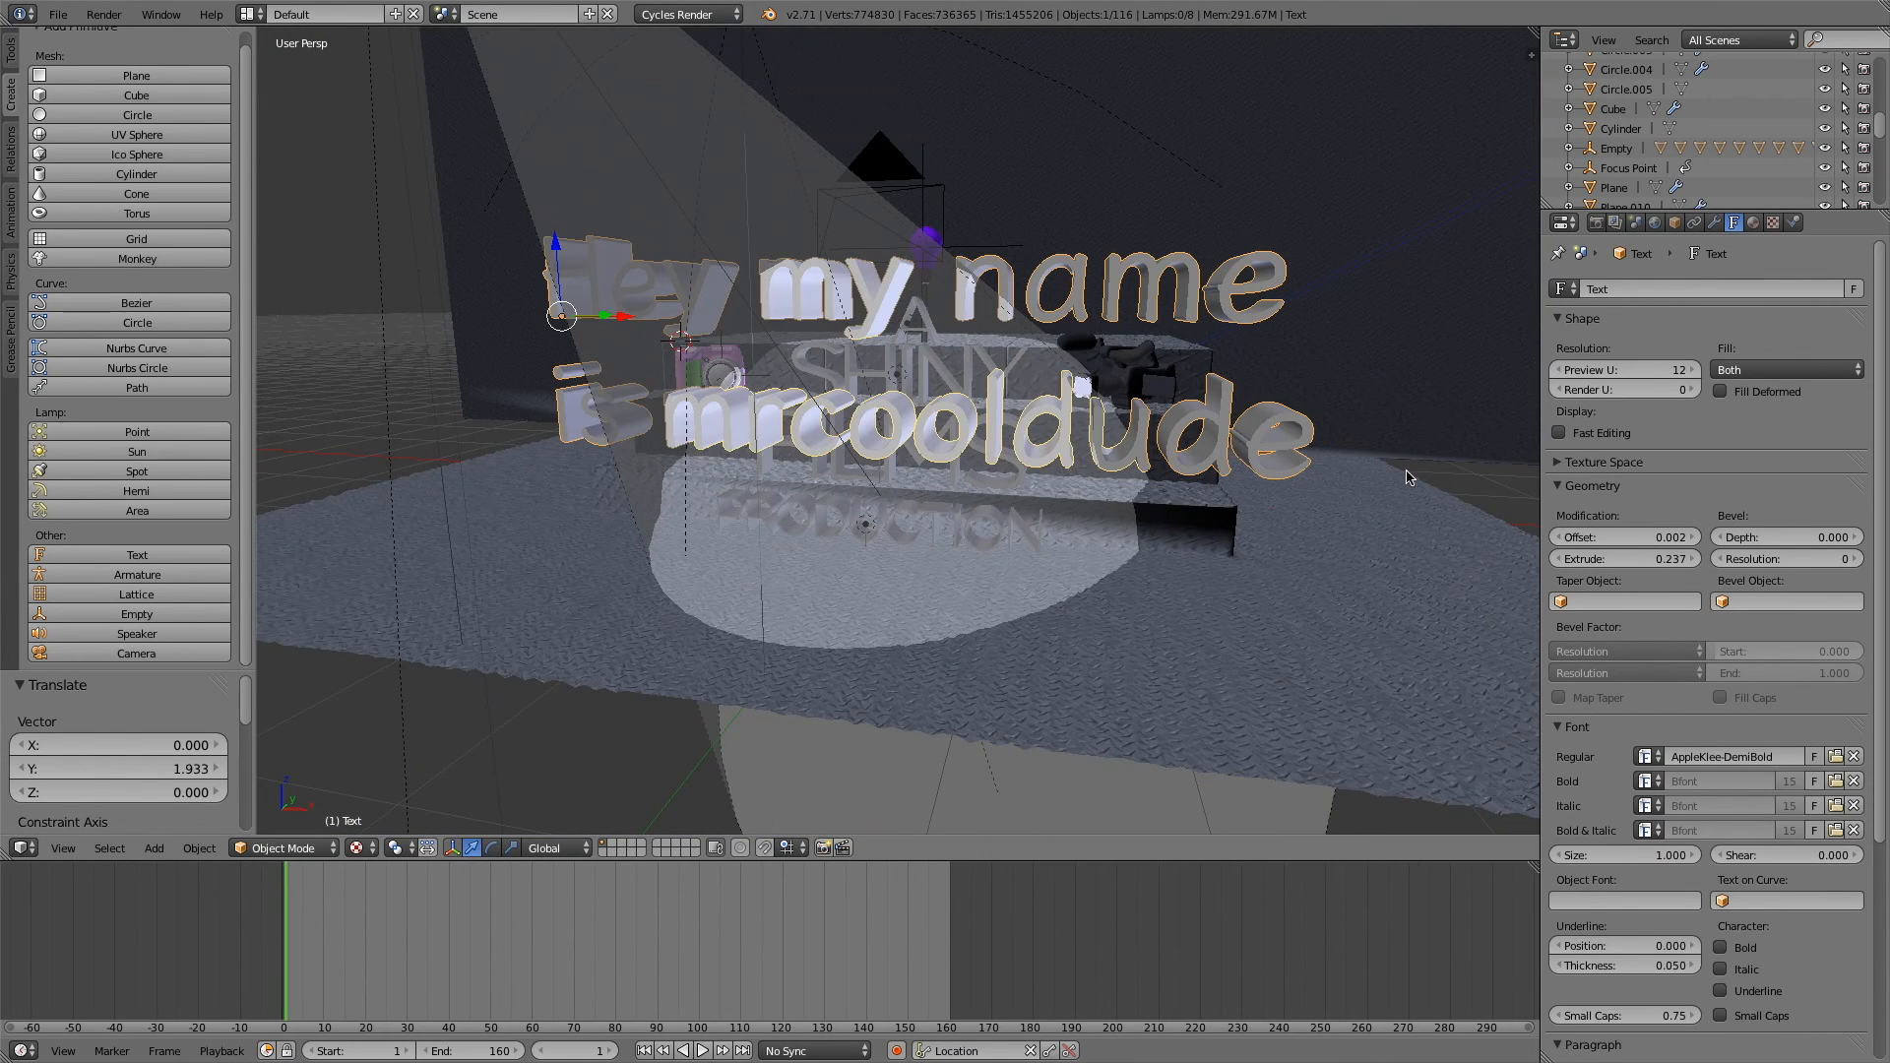
pyautogui.moveTo(1751, 547)
pyautogui.mouseDown()
pyautogui.moveTo(1797, 547)
pyautogui.moveTo(1757, 537)
pyautogui.mouseUp()
pyautogui.scroll(8, 1250, 272)
pyautogui.scroll(-5, 1250, 272)
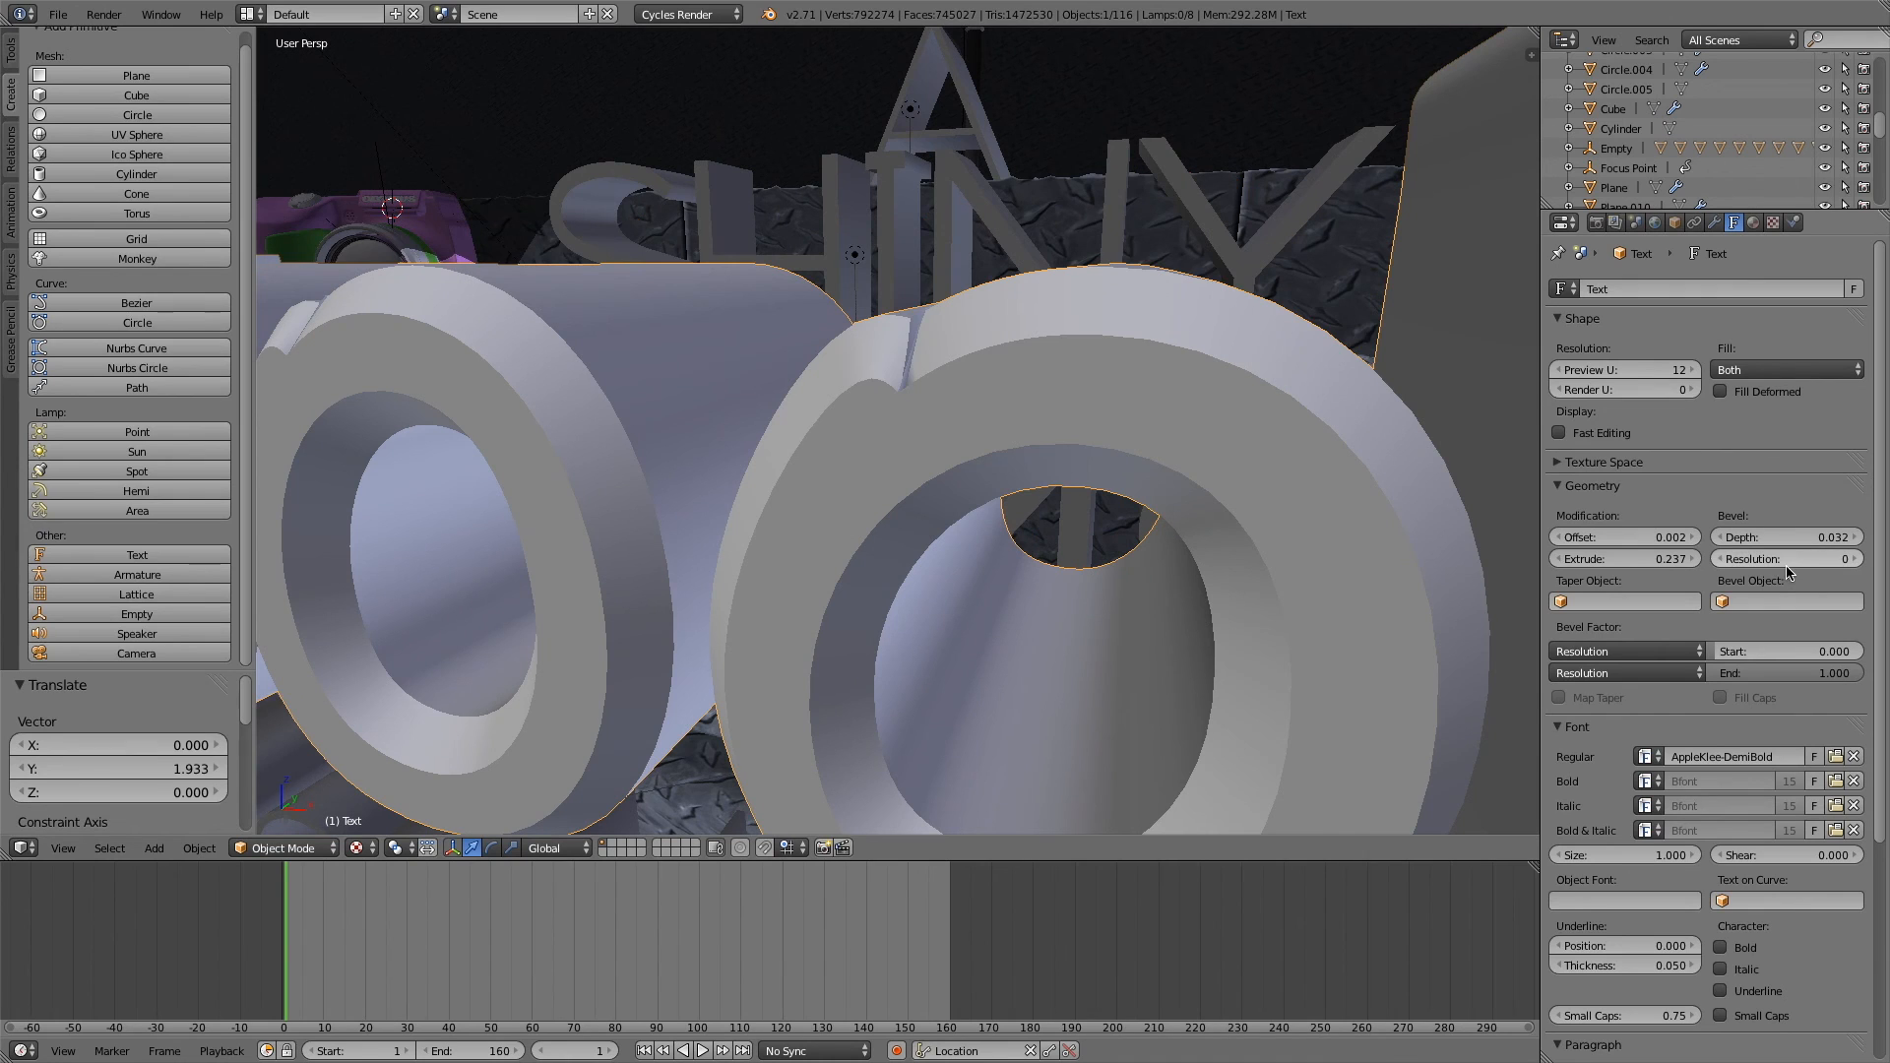
pyautogui.moveTo(1767, 544)
pyautogui.mouseDown()
pyautogui.moveTo(1801, 537)
pyautogui.moveTo(1743, 537)
pyautogui.moveTo(1772, 537)
pyautogui.moveTo(1775, 559)
pyautogui.mouseUp()
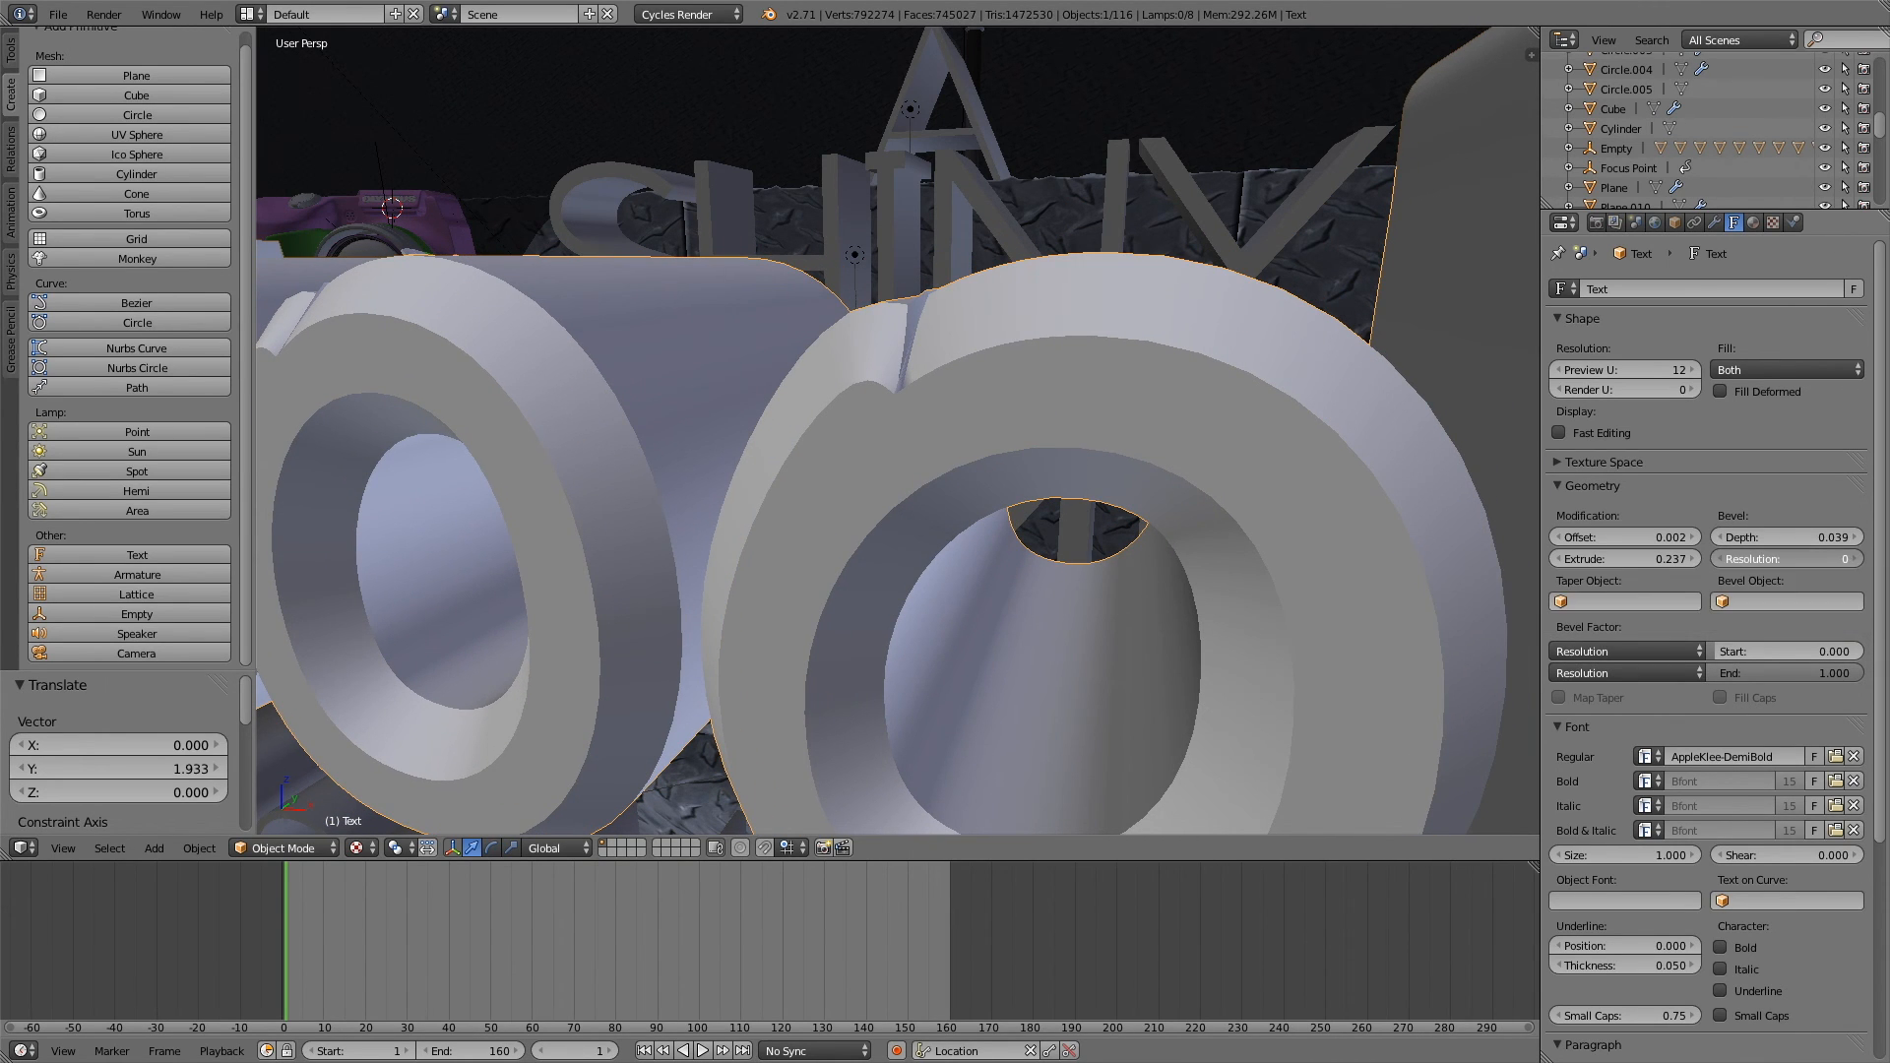
pyautogui.write('3')
pyautogui.press('Return')
pyautogui.moveTo(1281, 452); pyautogui.dragTo(1343, 488, button='middle')
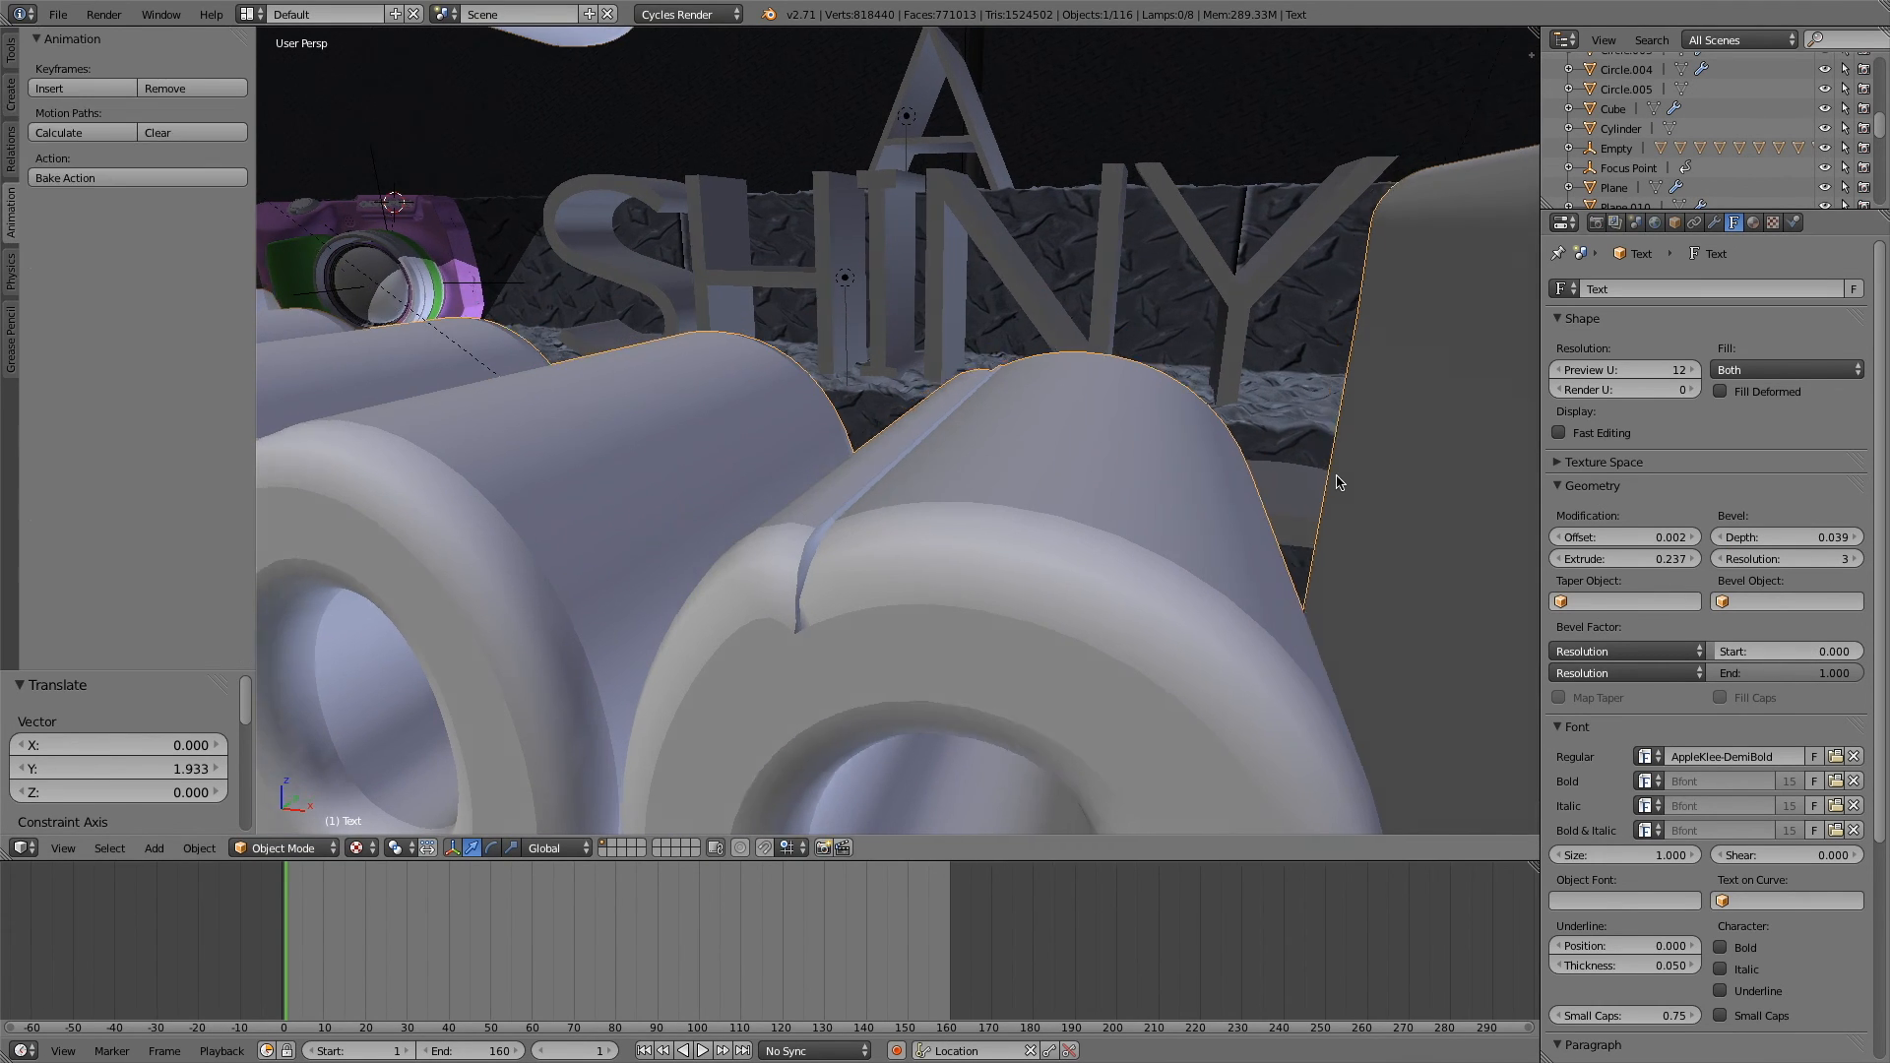
pyautogui.scroll(-5, 1337, 482)
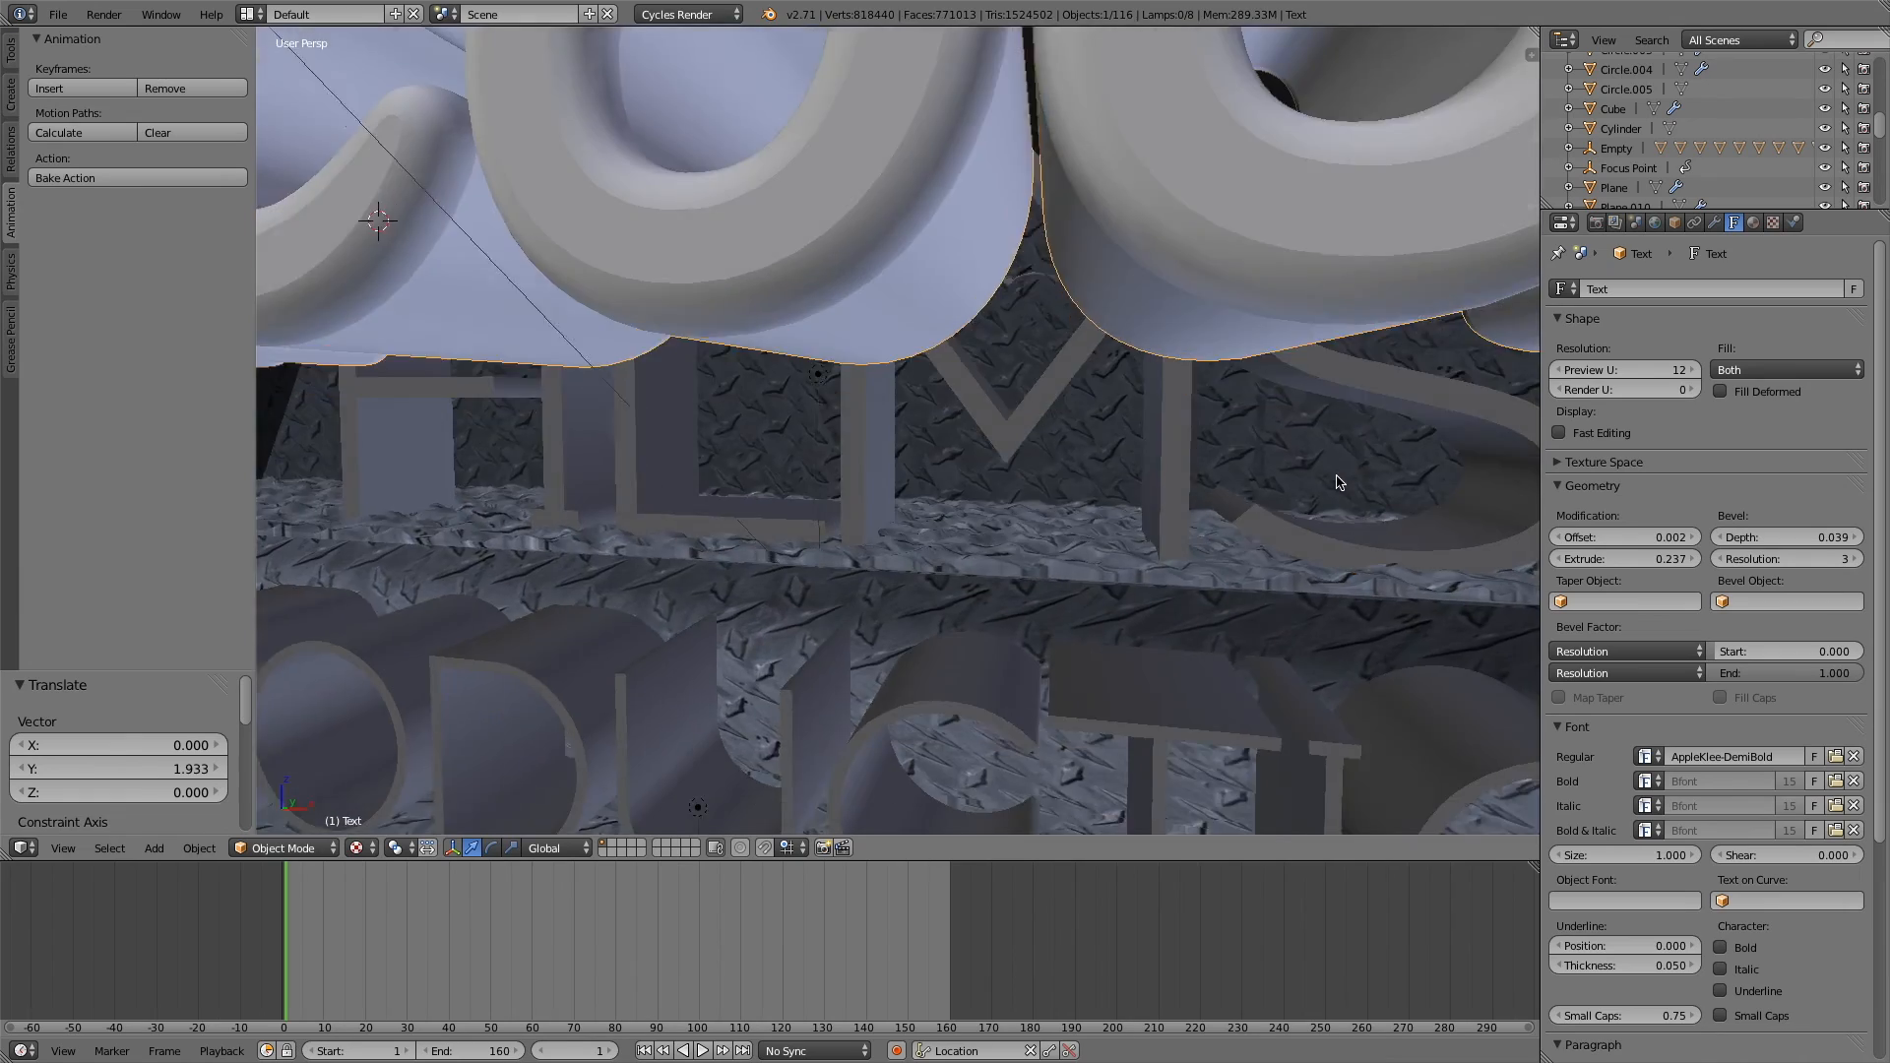
pyautogui.scroll(3, 1337, 482)
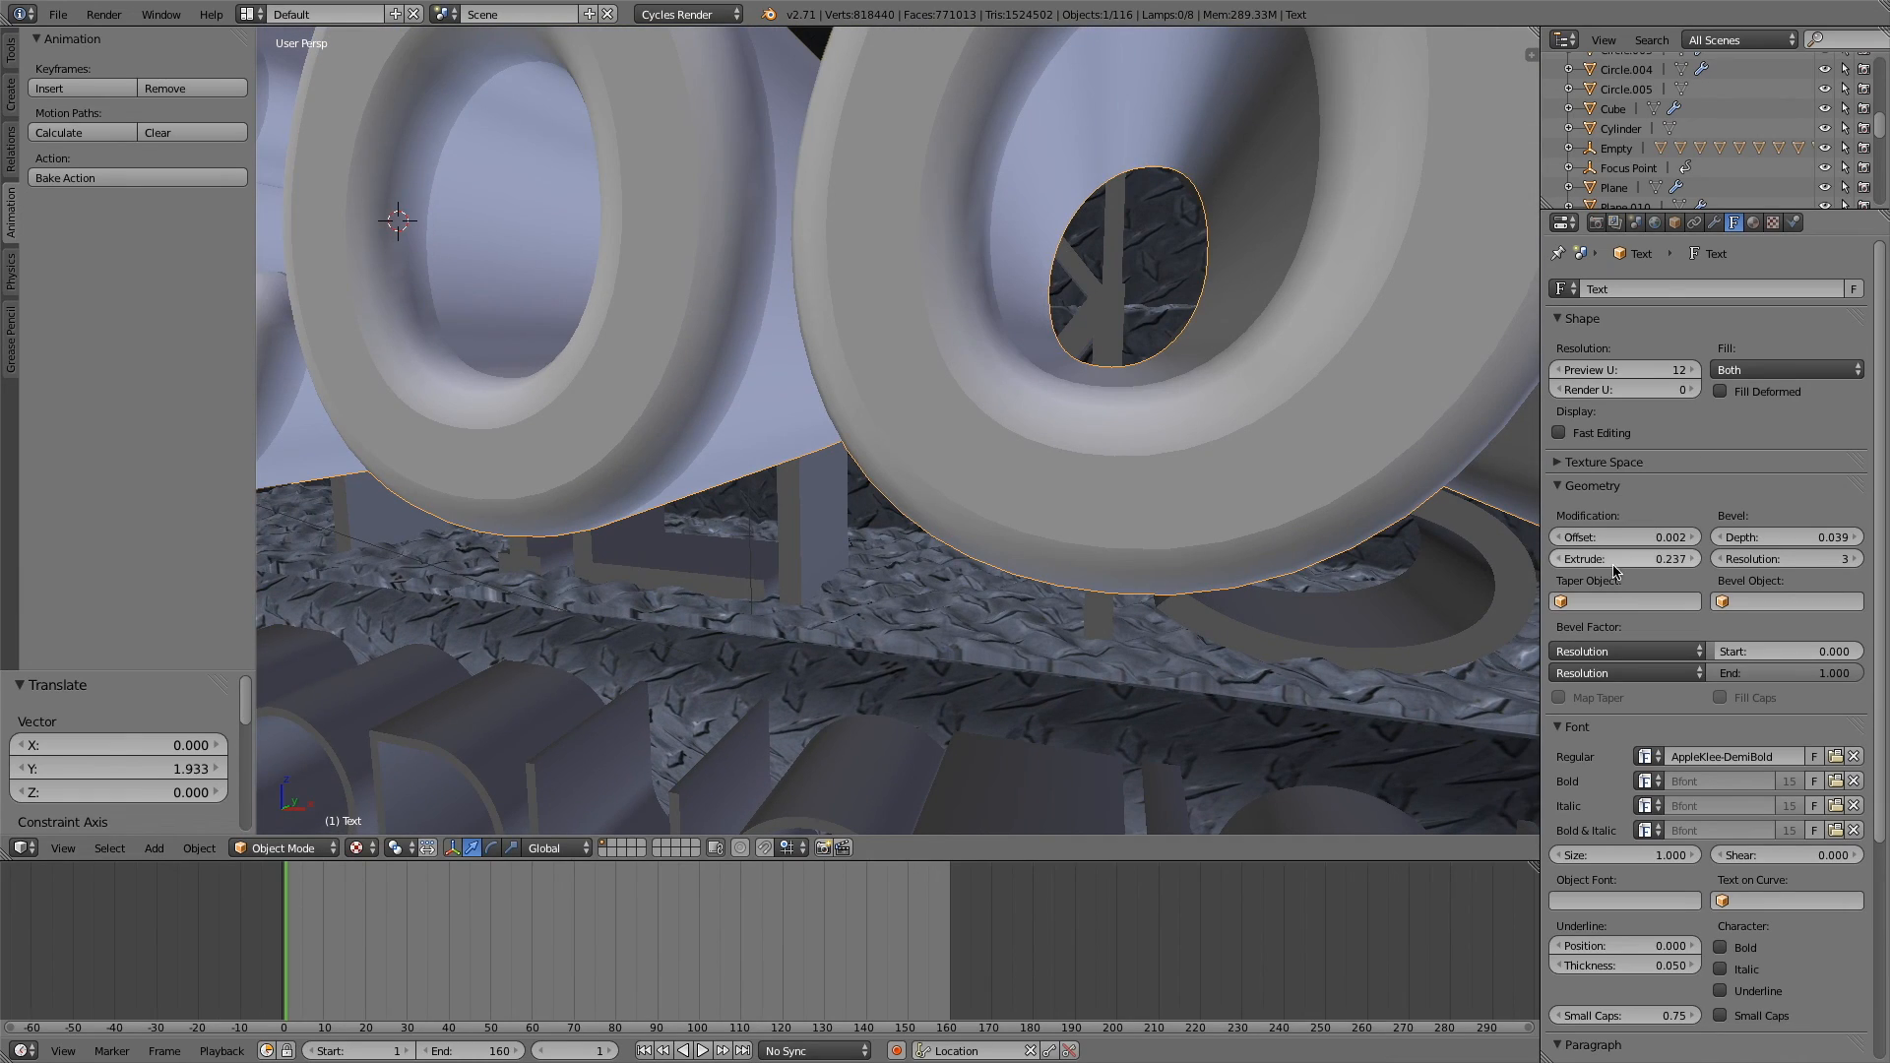
pyautogui.scroll(-5, 1421, 521)
pyautogui.scroll(-8, 1420, 521)
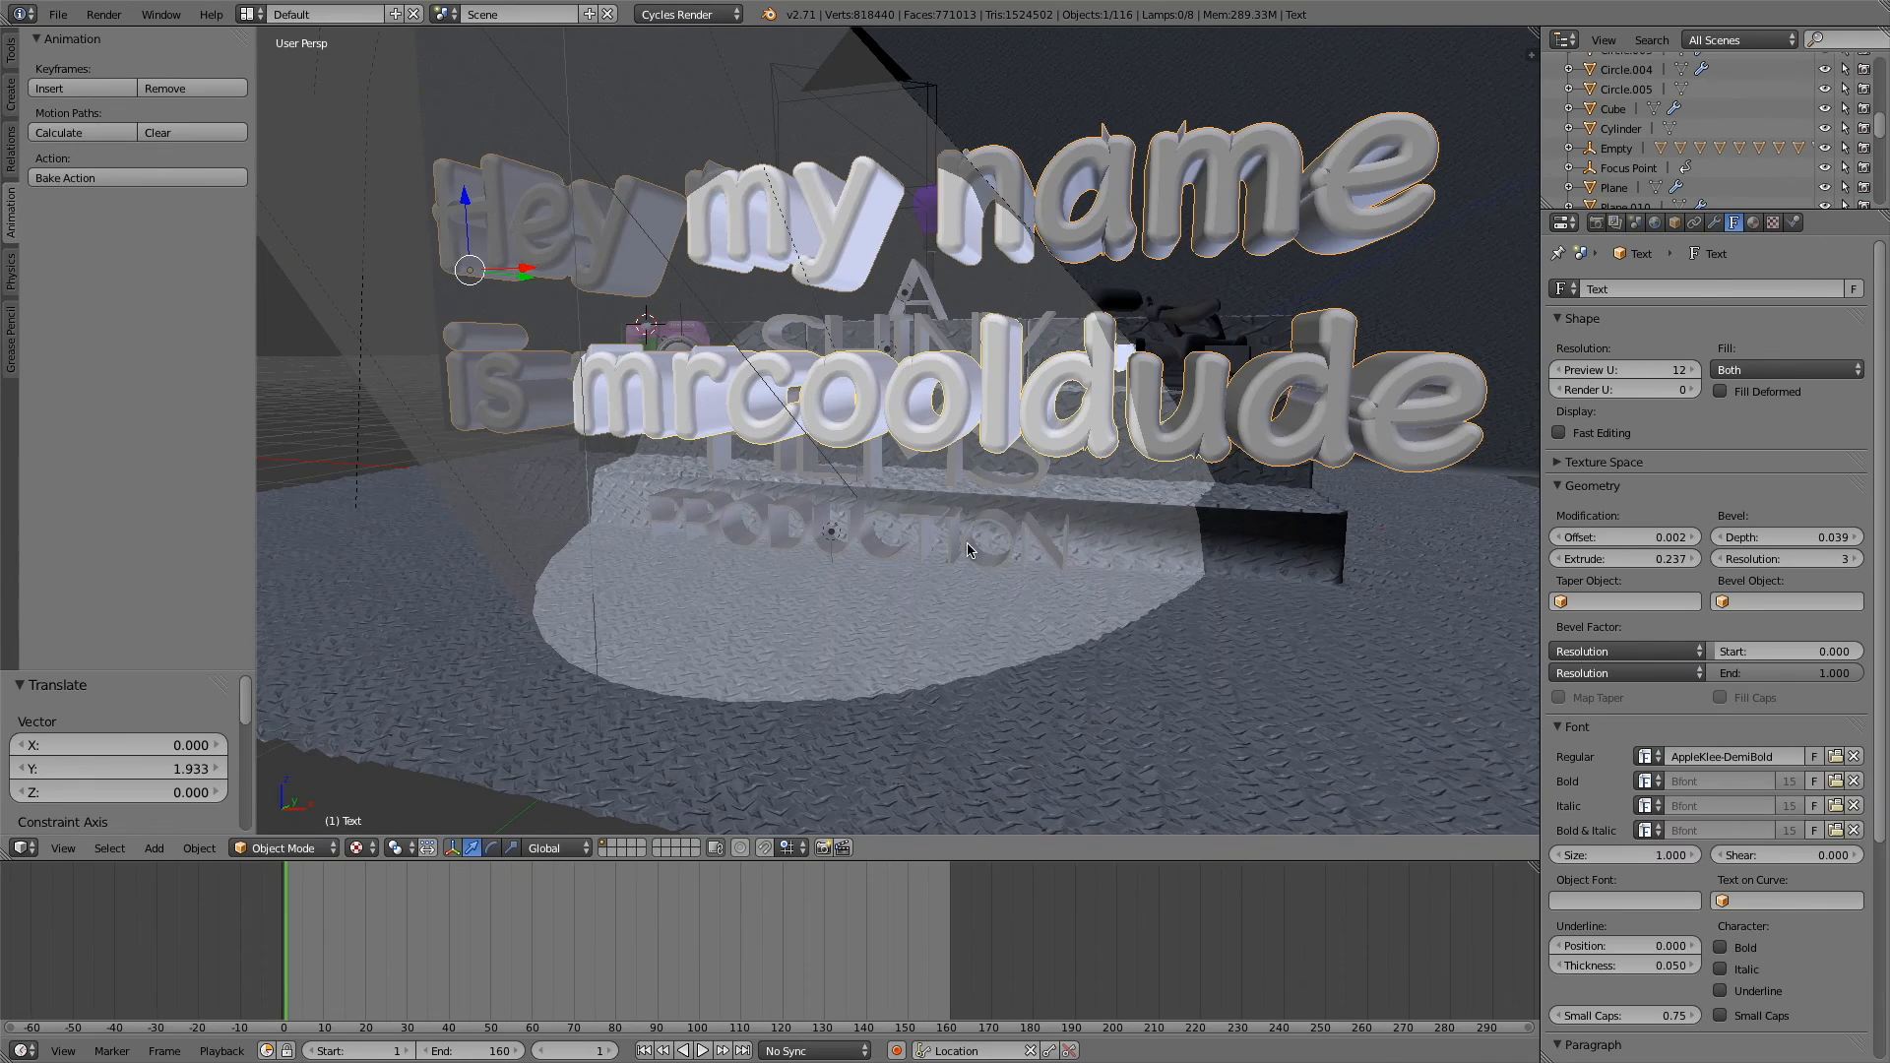
# - Select the stepped stage object and examine its shape and mesh from above and from the side
pyautogui.moveTo(815, 574); pyautogui.dragTo(815, 574, button='middle')
pyautogui.rightClick(1061, 455)
pyautogui.moveTo(1246, 492); pyautogui.dragTo(1251, 496, button='middle')
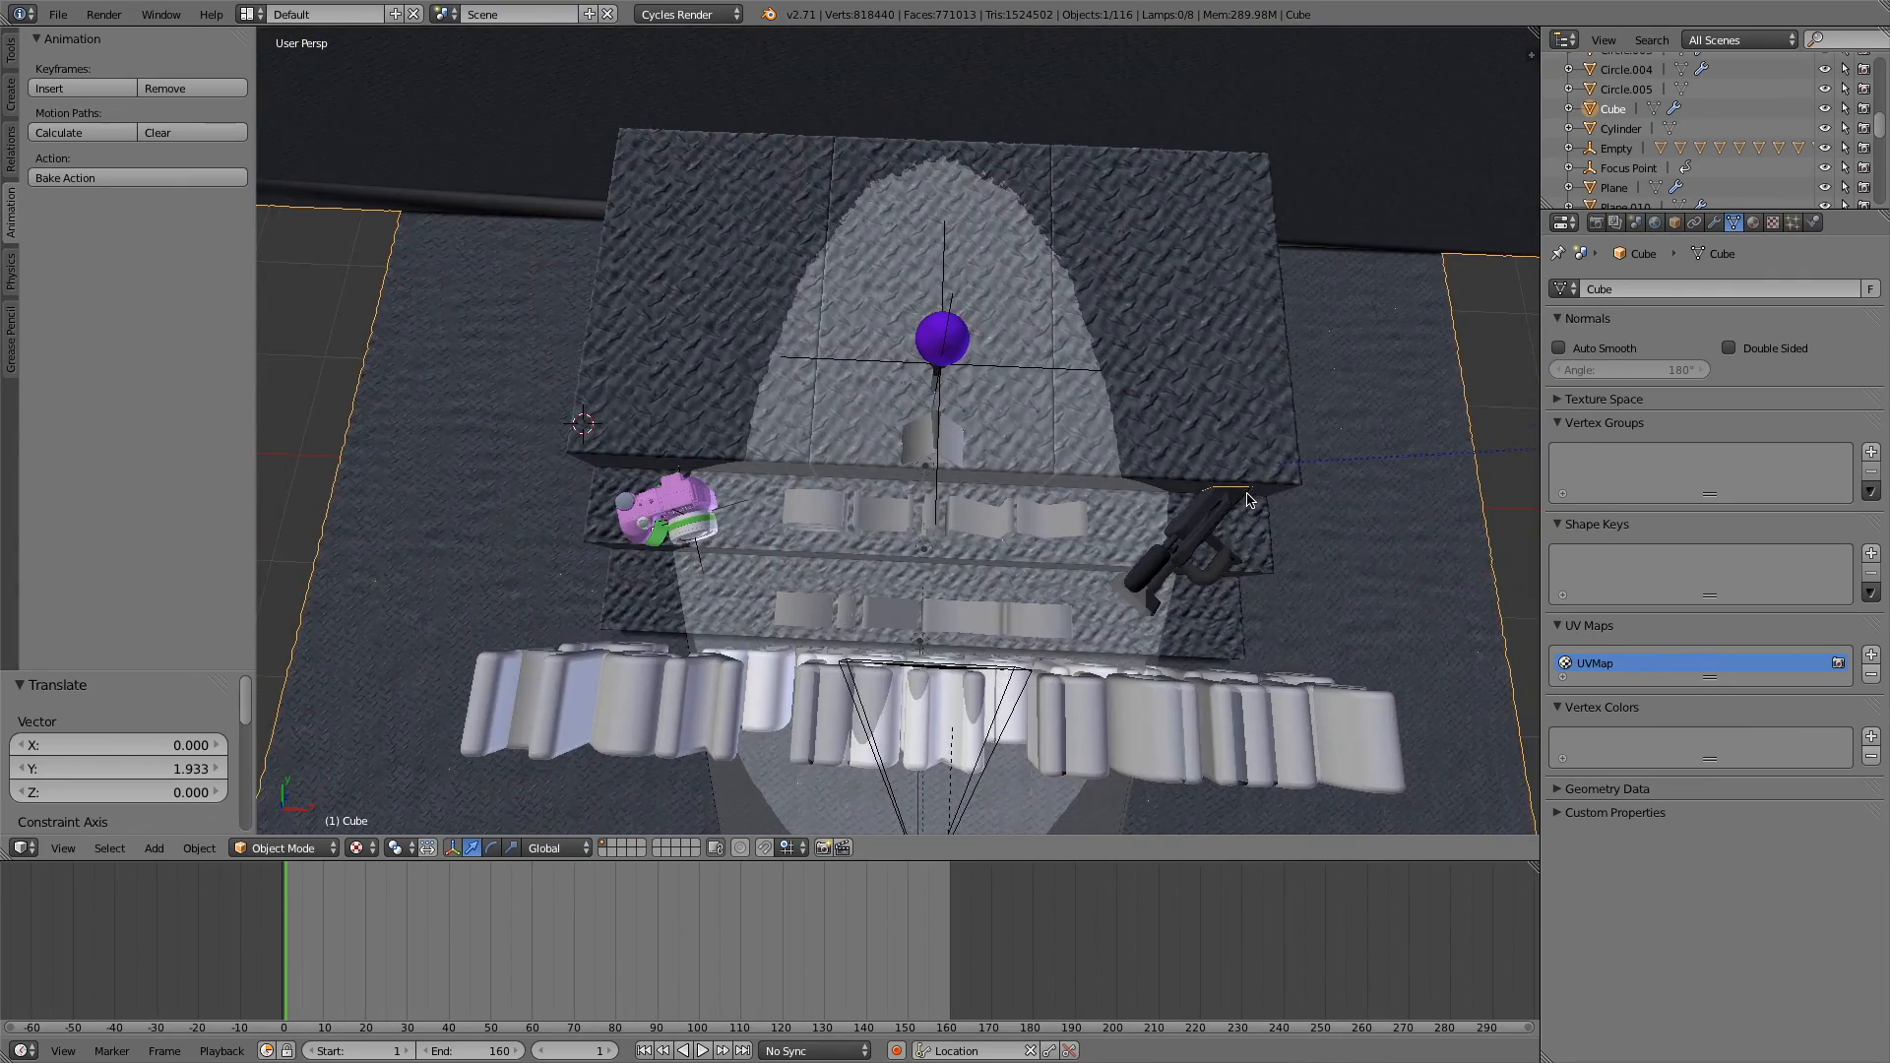
pyautogui.scroll(-2, 1246, 493)
pyautogui.scroll(5, 1246, 494)
pyautogui.scroll(-3, 1246, 494)
pyautogui.moveTo(1246, 493); pyautogui.dragTo(1231, 494, button='middle')
pyautogui.scroll(-3, 874, 425)
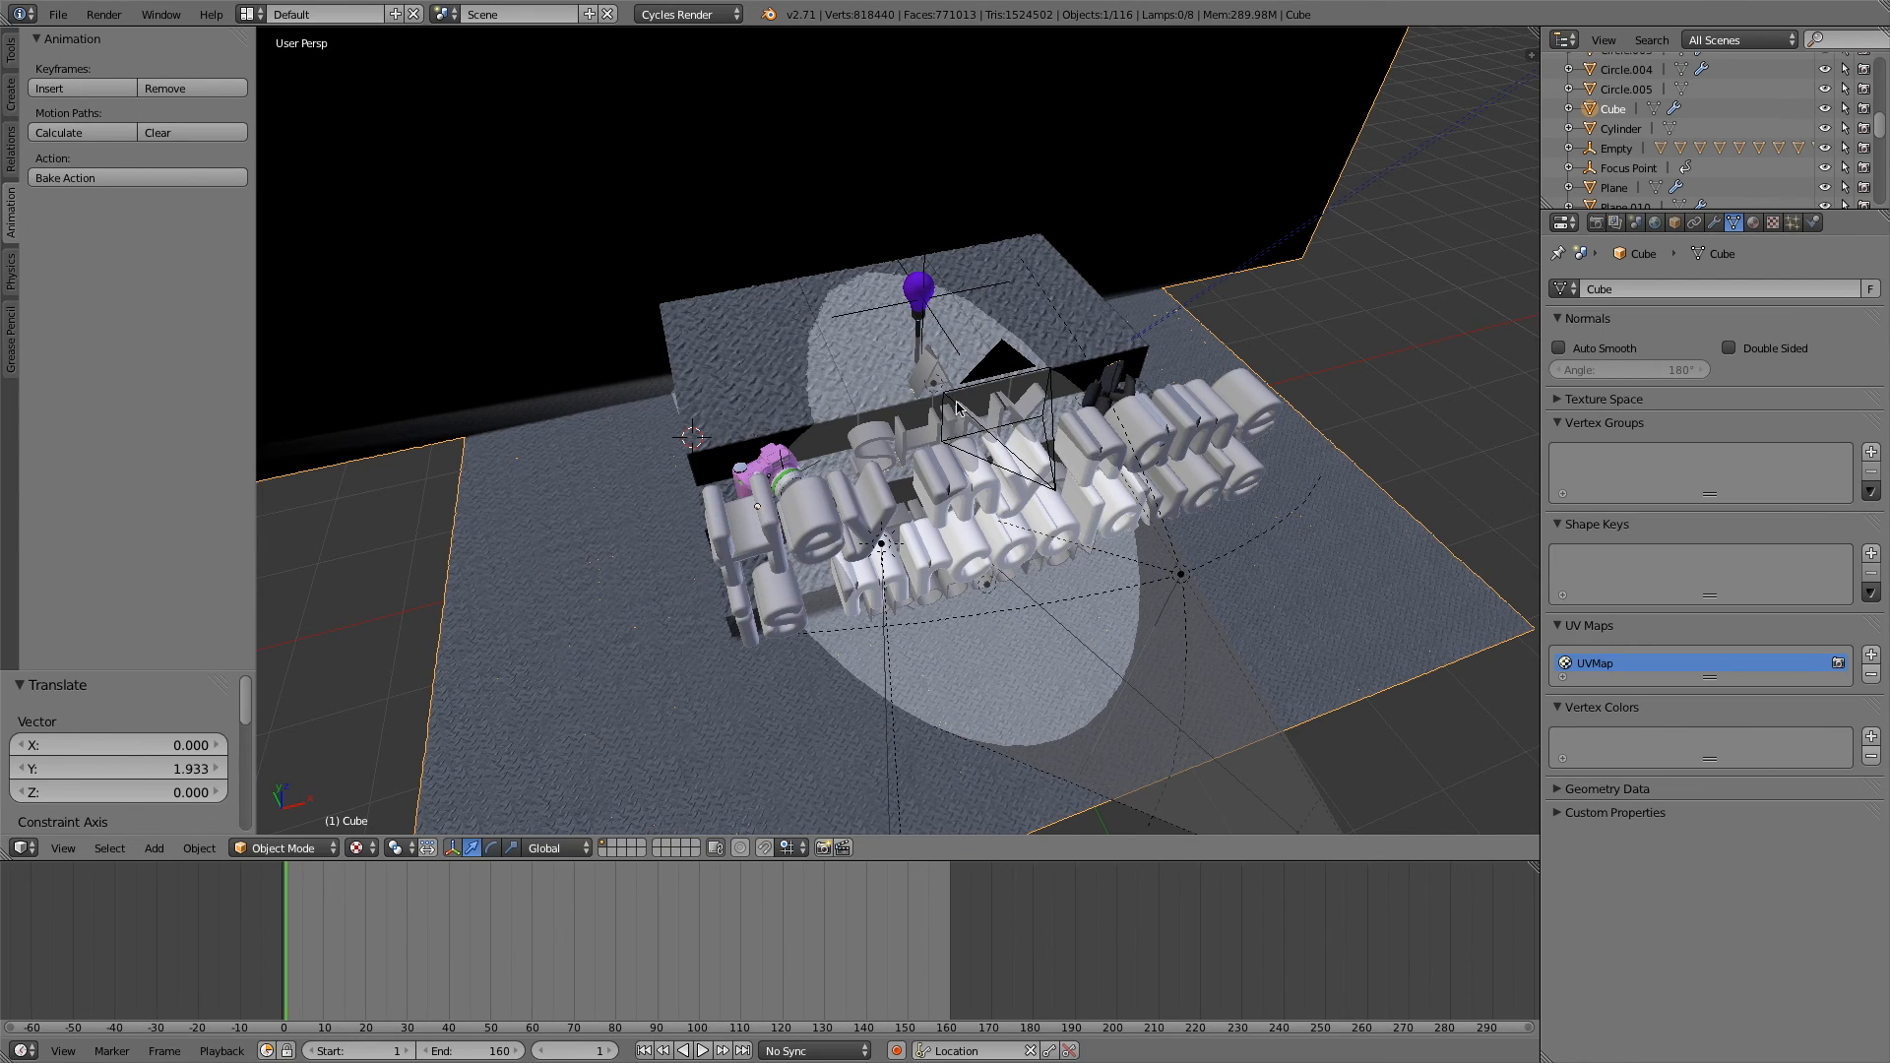
pyautogui.moveTo(766, 417); pyautogui.dragTo(692, 382, button='middle')
pyautogui.scroll(2, 780, 449)
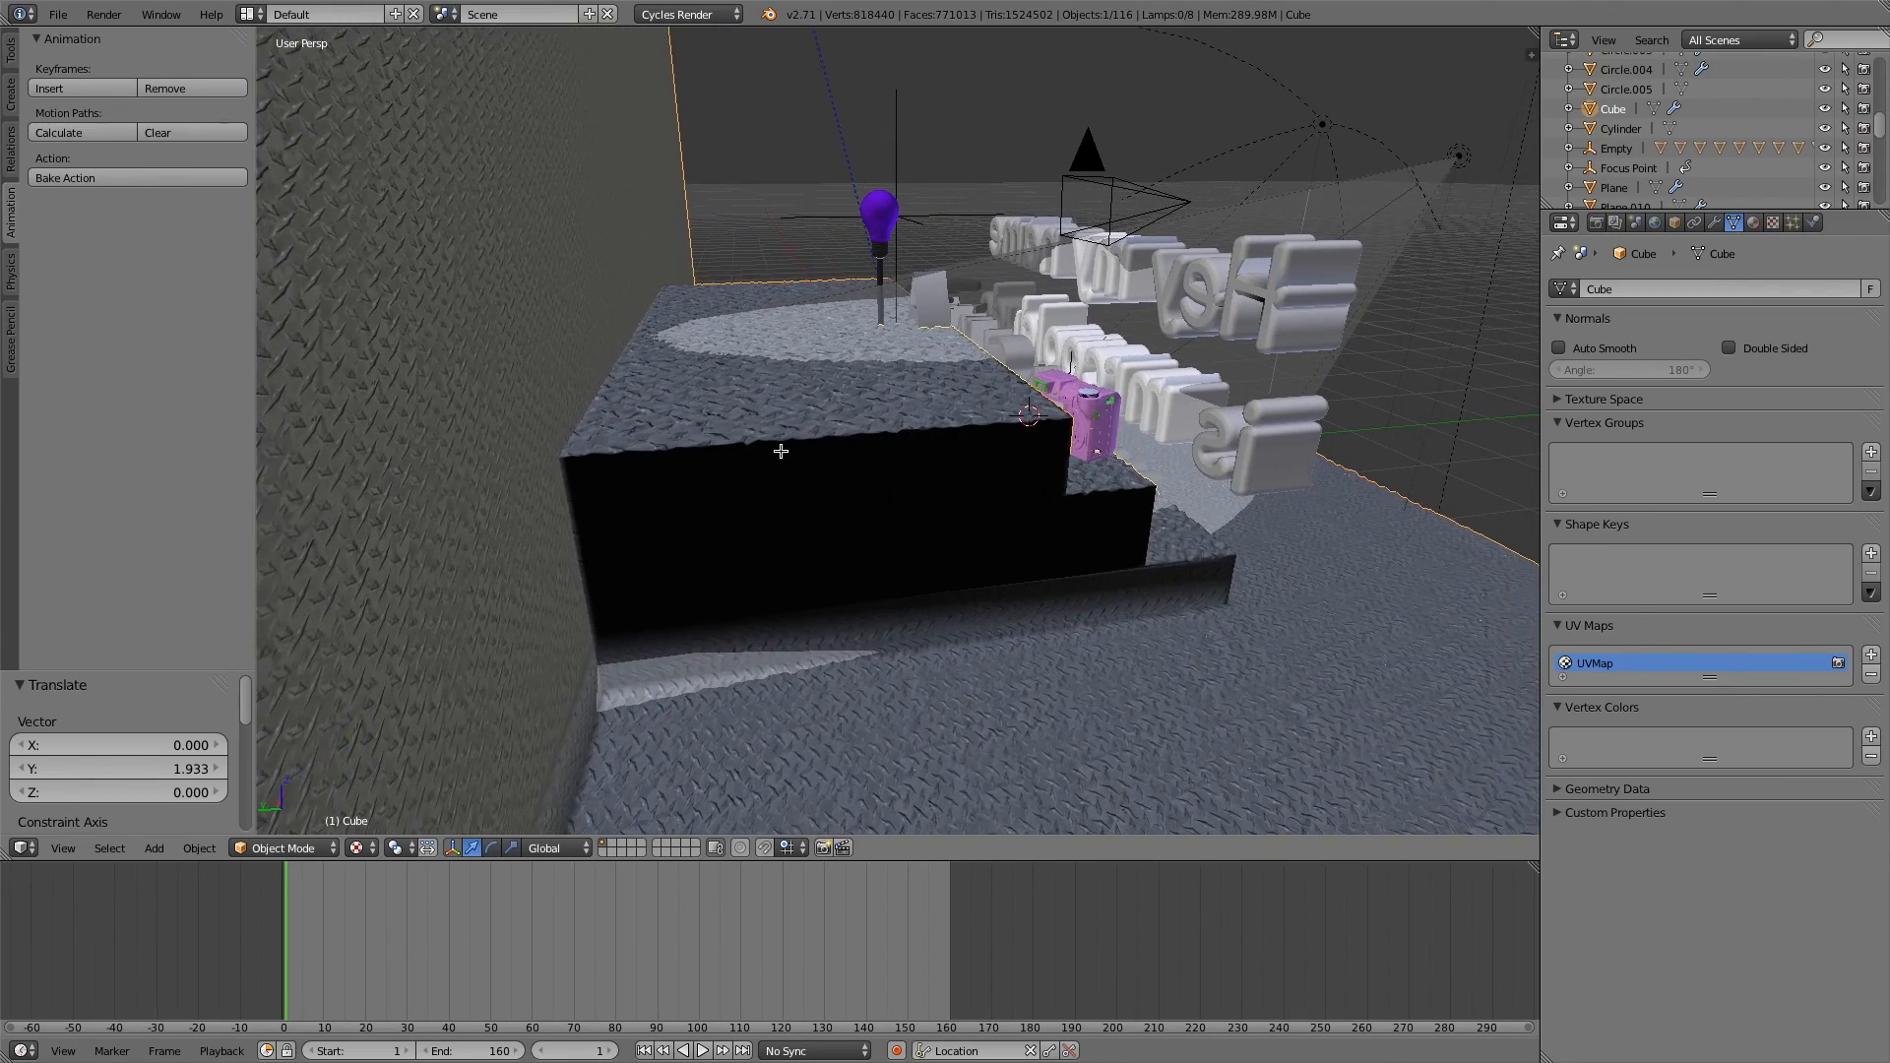
pyautogui.press('Tab')
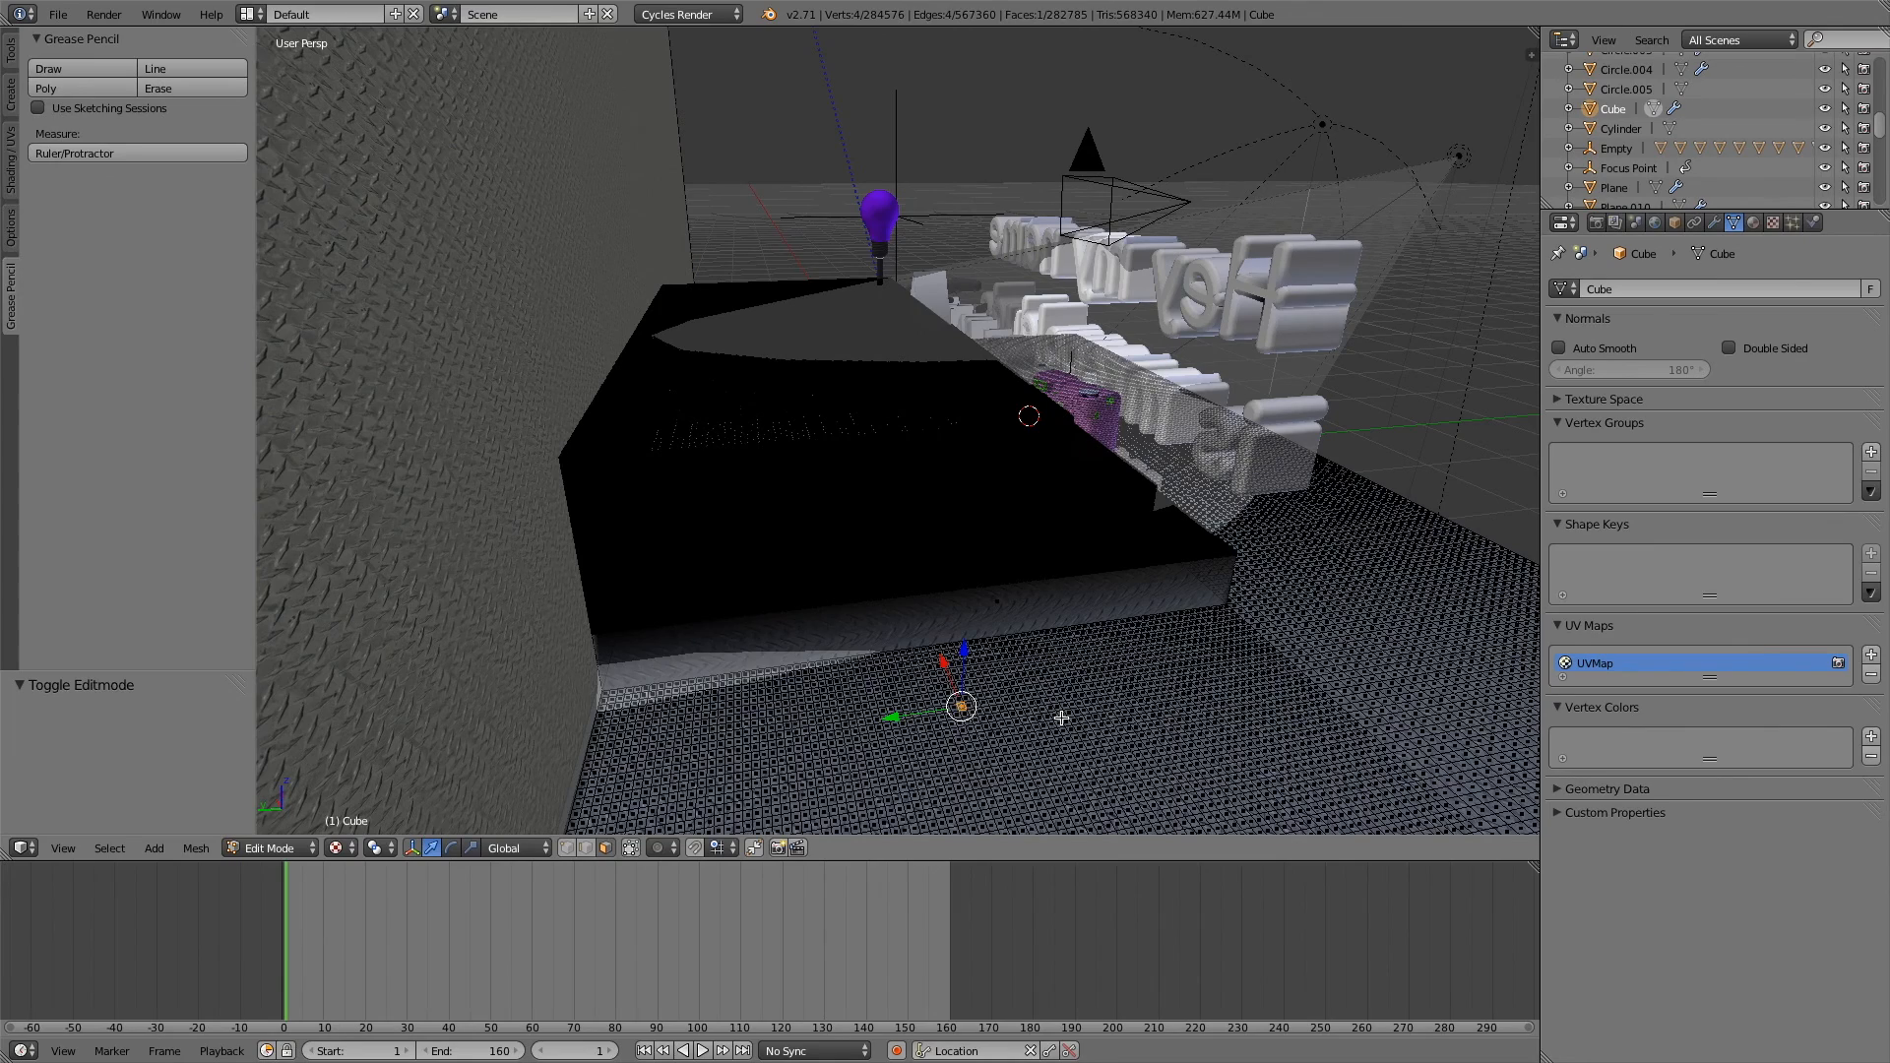
pyautogui.press('Tab')
pyautogui.moveTo(1061, 723); pyautogui.dragTo(1043, 701, button='middle')
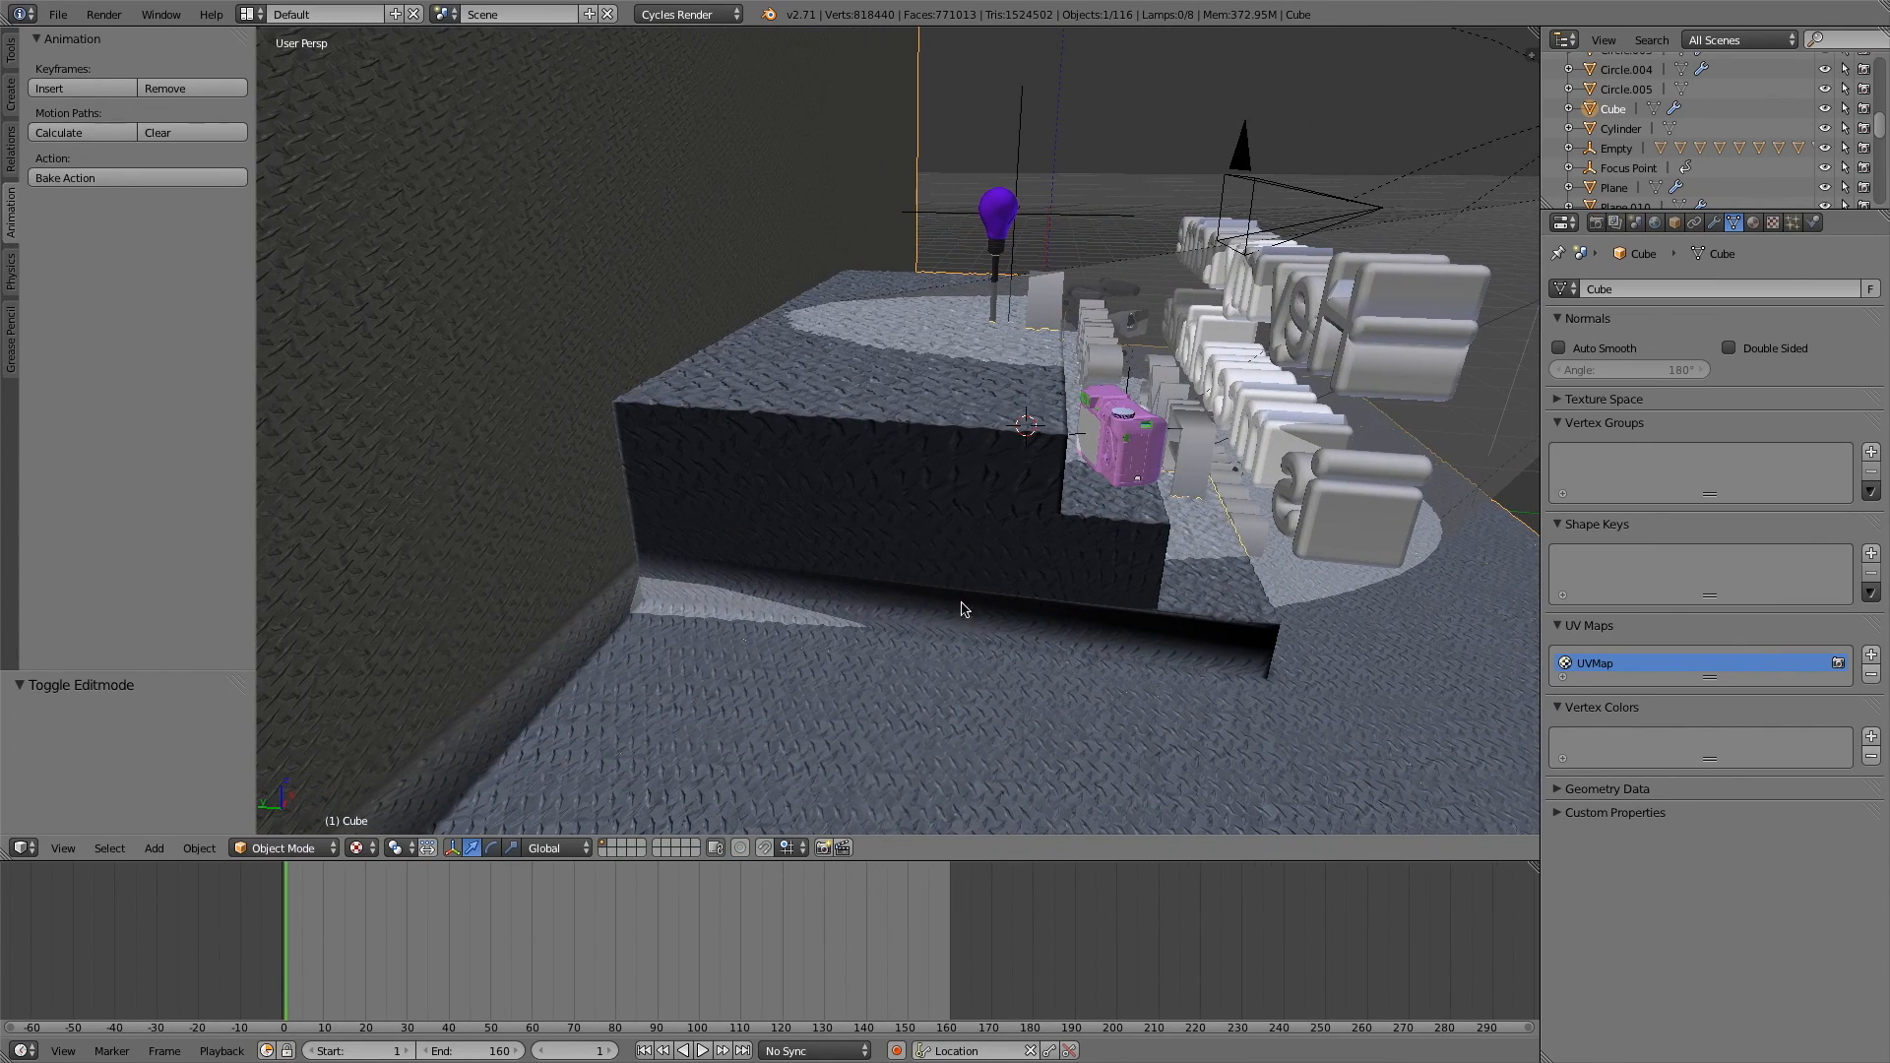
# - Add a plane mesh at the 3D cursor beside the steps and subdivide it with 2 cuts
pyautogui.hotkey('shift', 'a')
pyautogui.moveTo(950, 521)
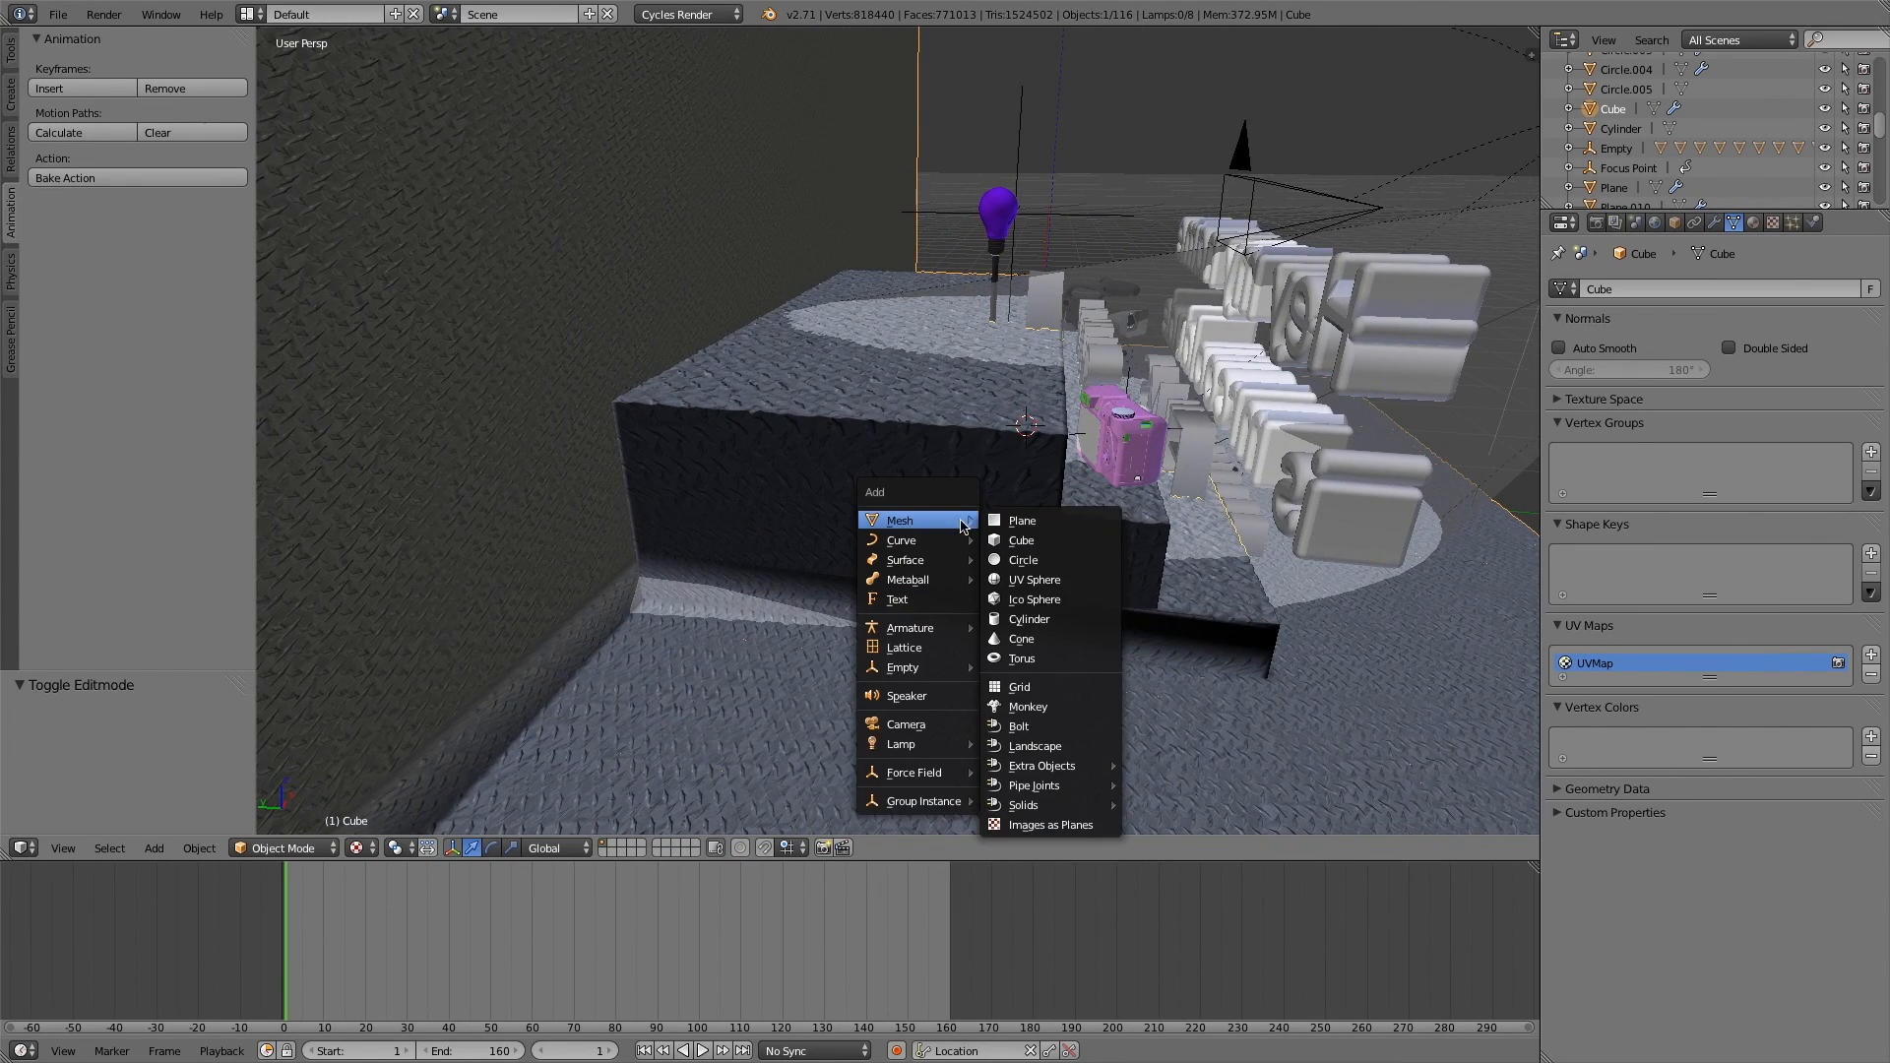
pyautogui.click(1029, 521)
pyautogui.press('Tab')
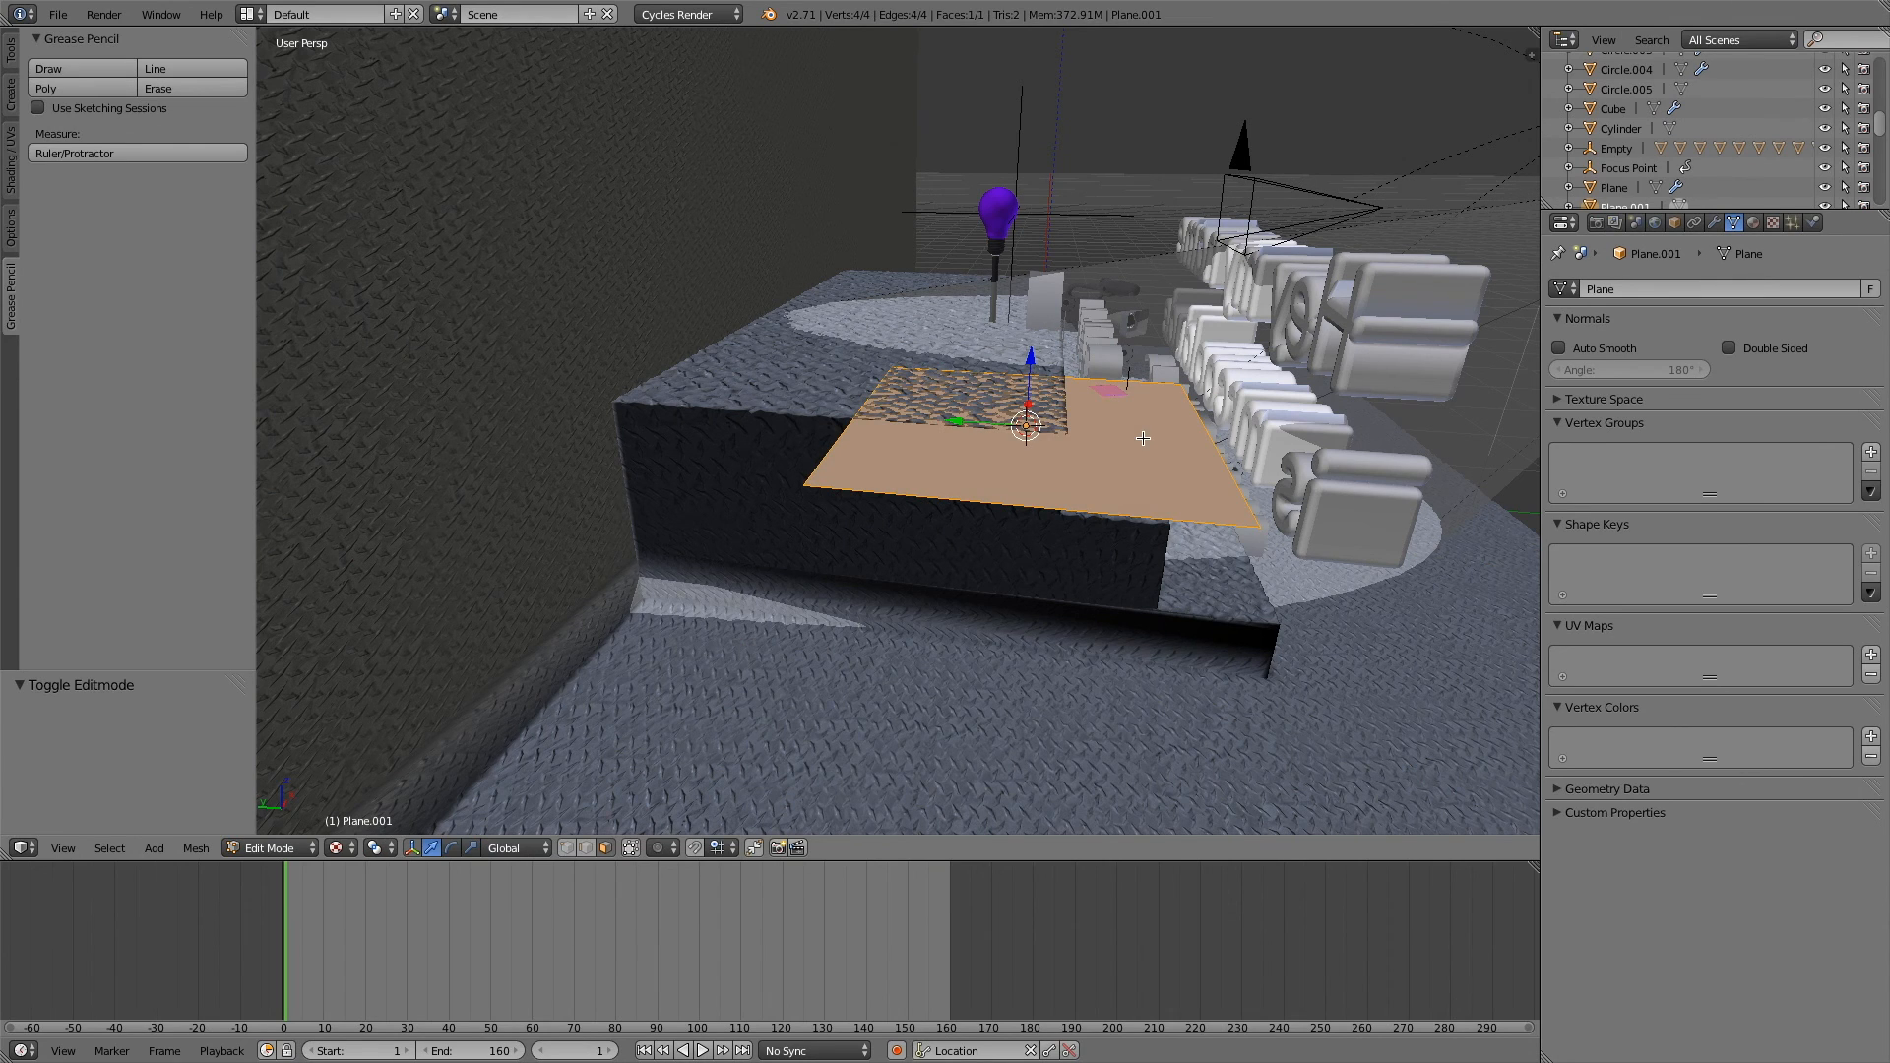
pyautogui.press('w')
pyautogui.click(1143, 439)
pyautogui.scroll(4, 676, 519)
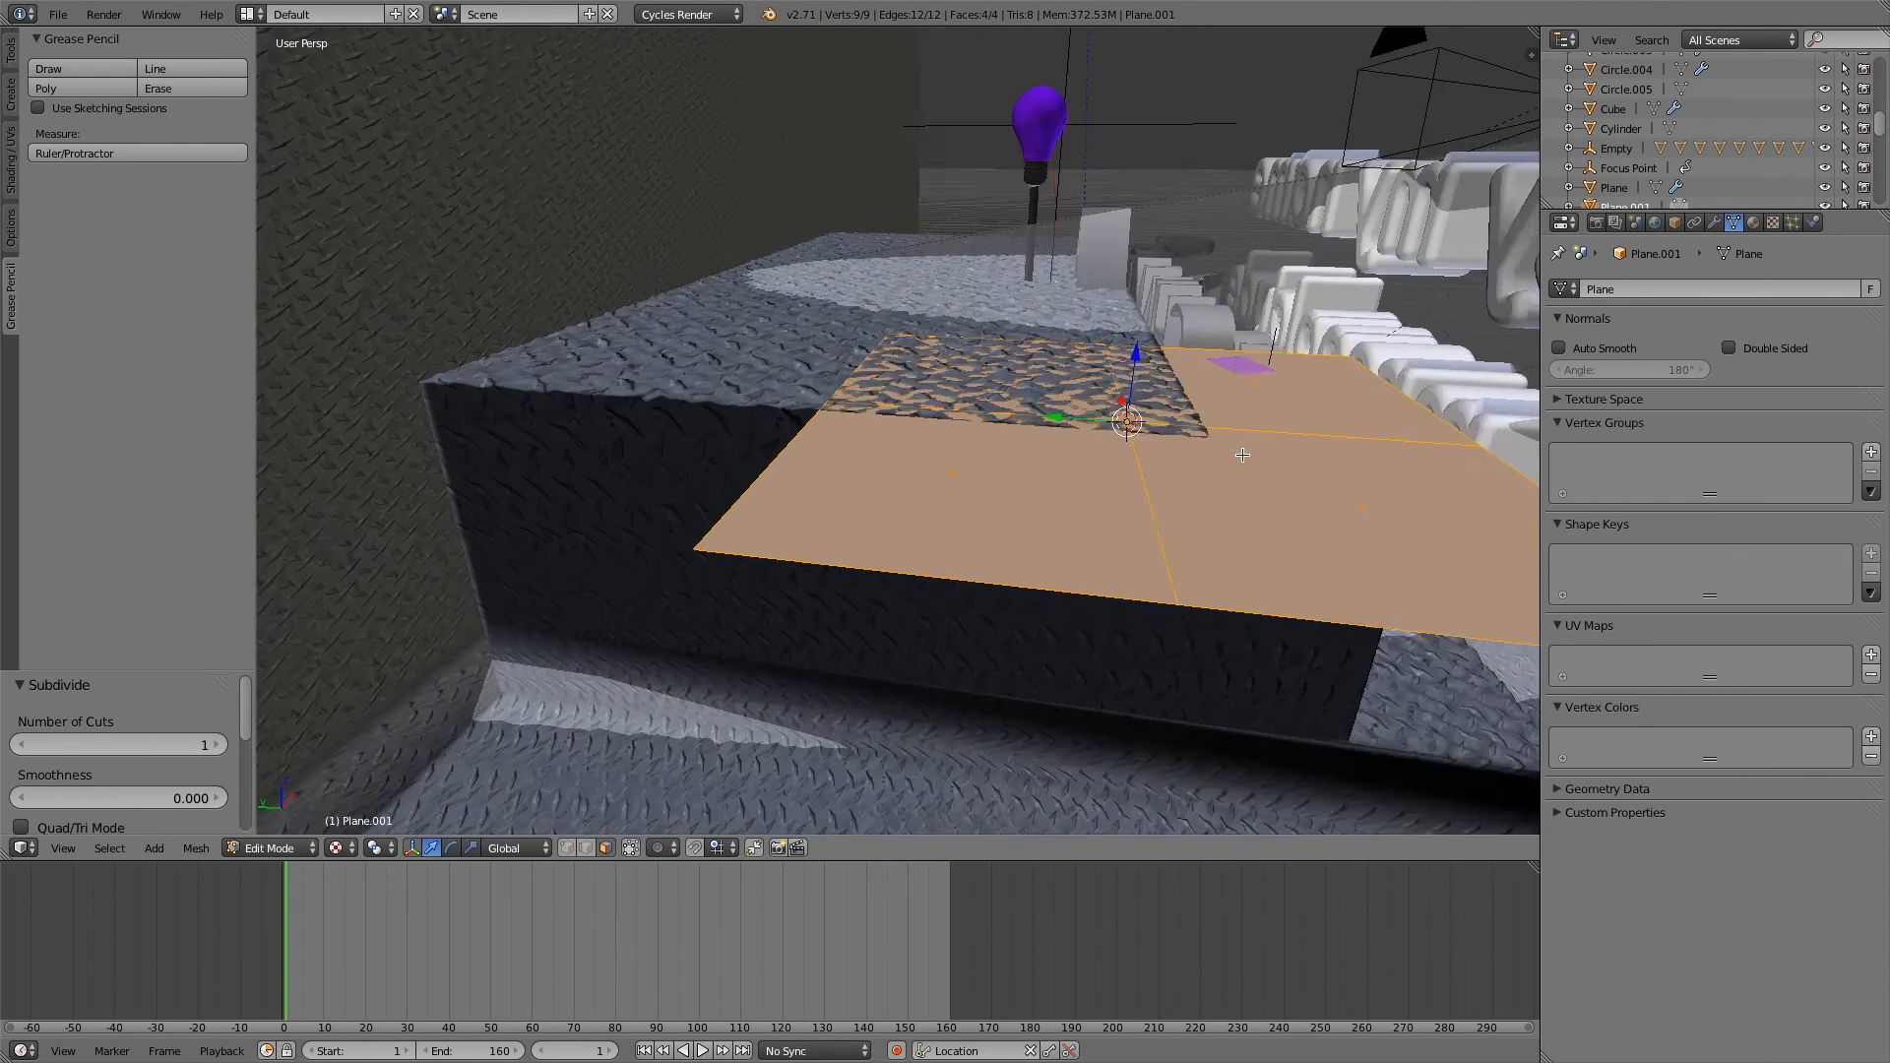
pyautogui.click(216, 746)
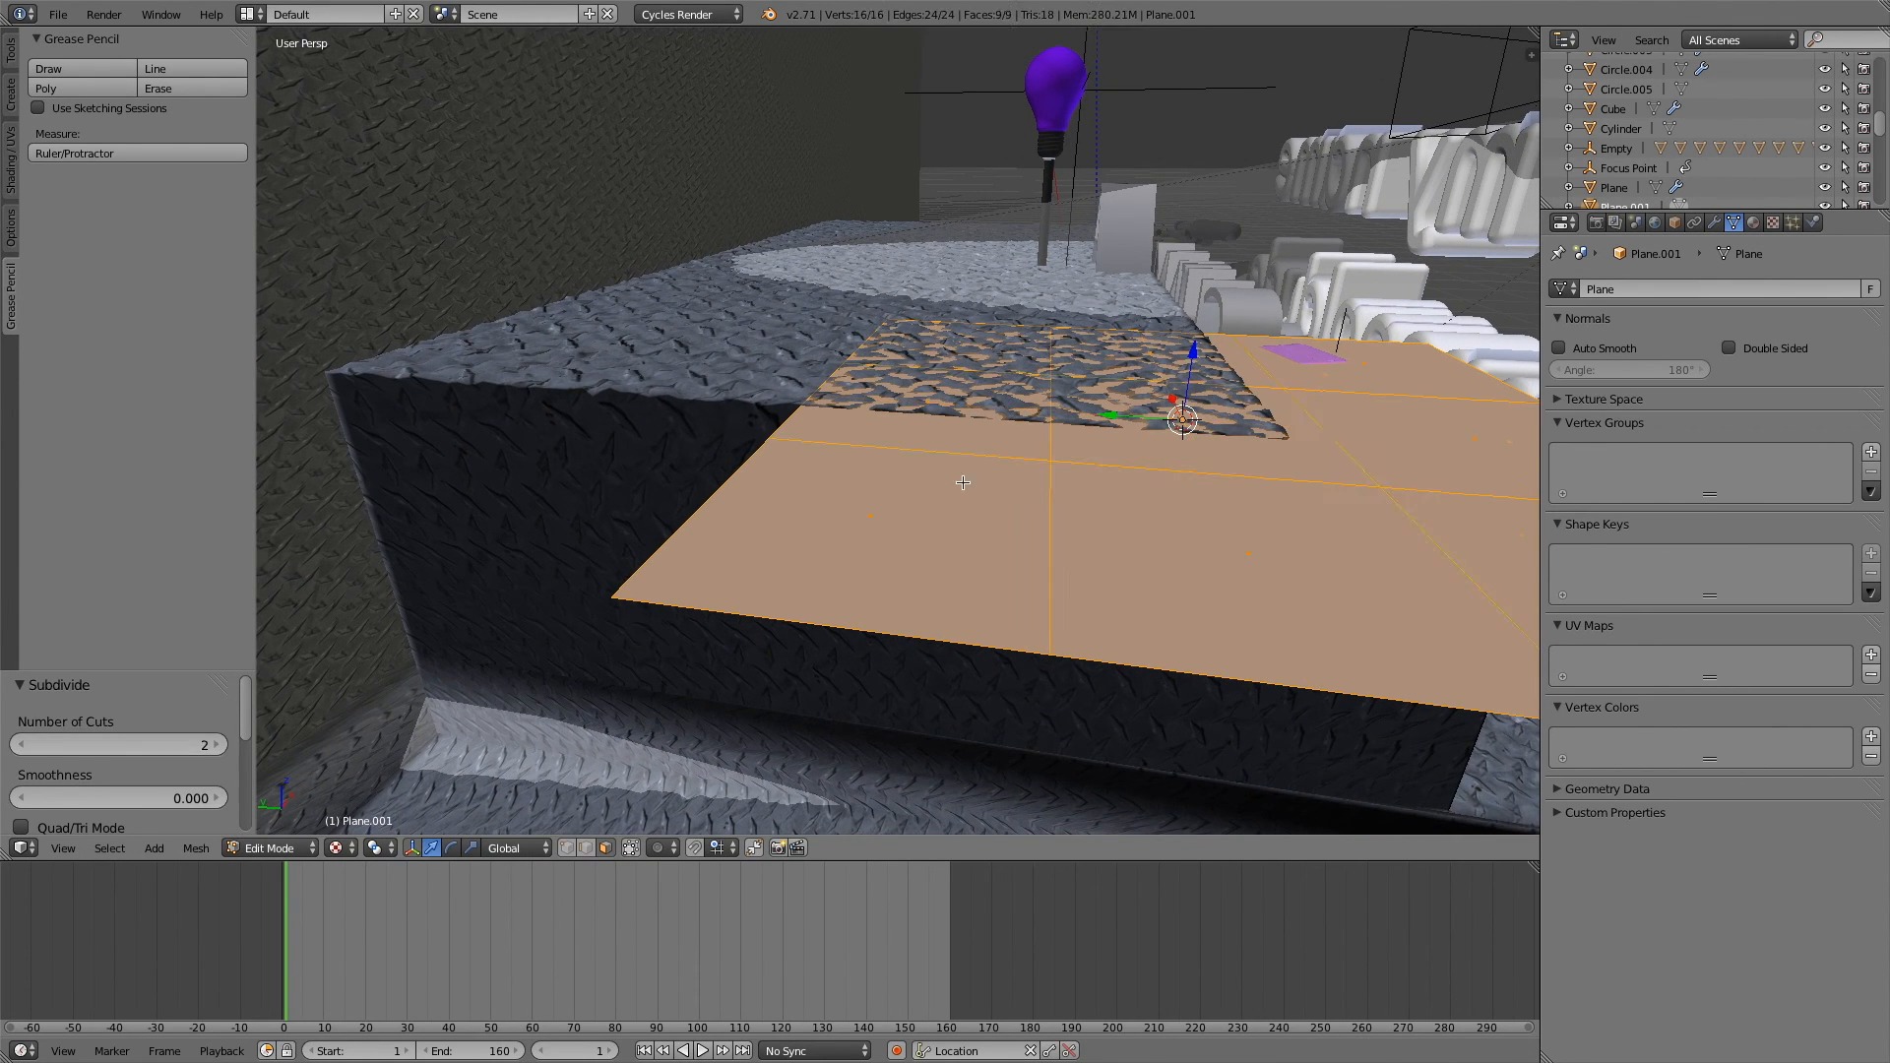
# - Extrude the plane's centre face upward by 1 unit
pyautogui.rightClick(1139, 438)
pyautogui.moveTo(1139, 439); pyautogui.dragTo(996, 446, button='middle')
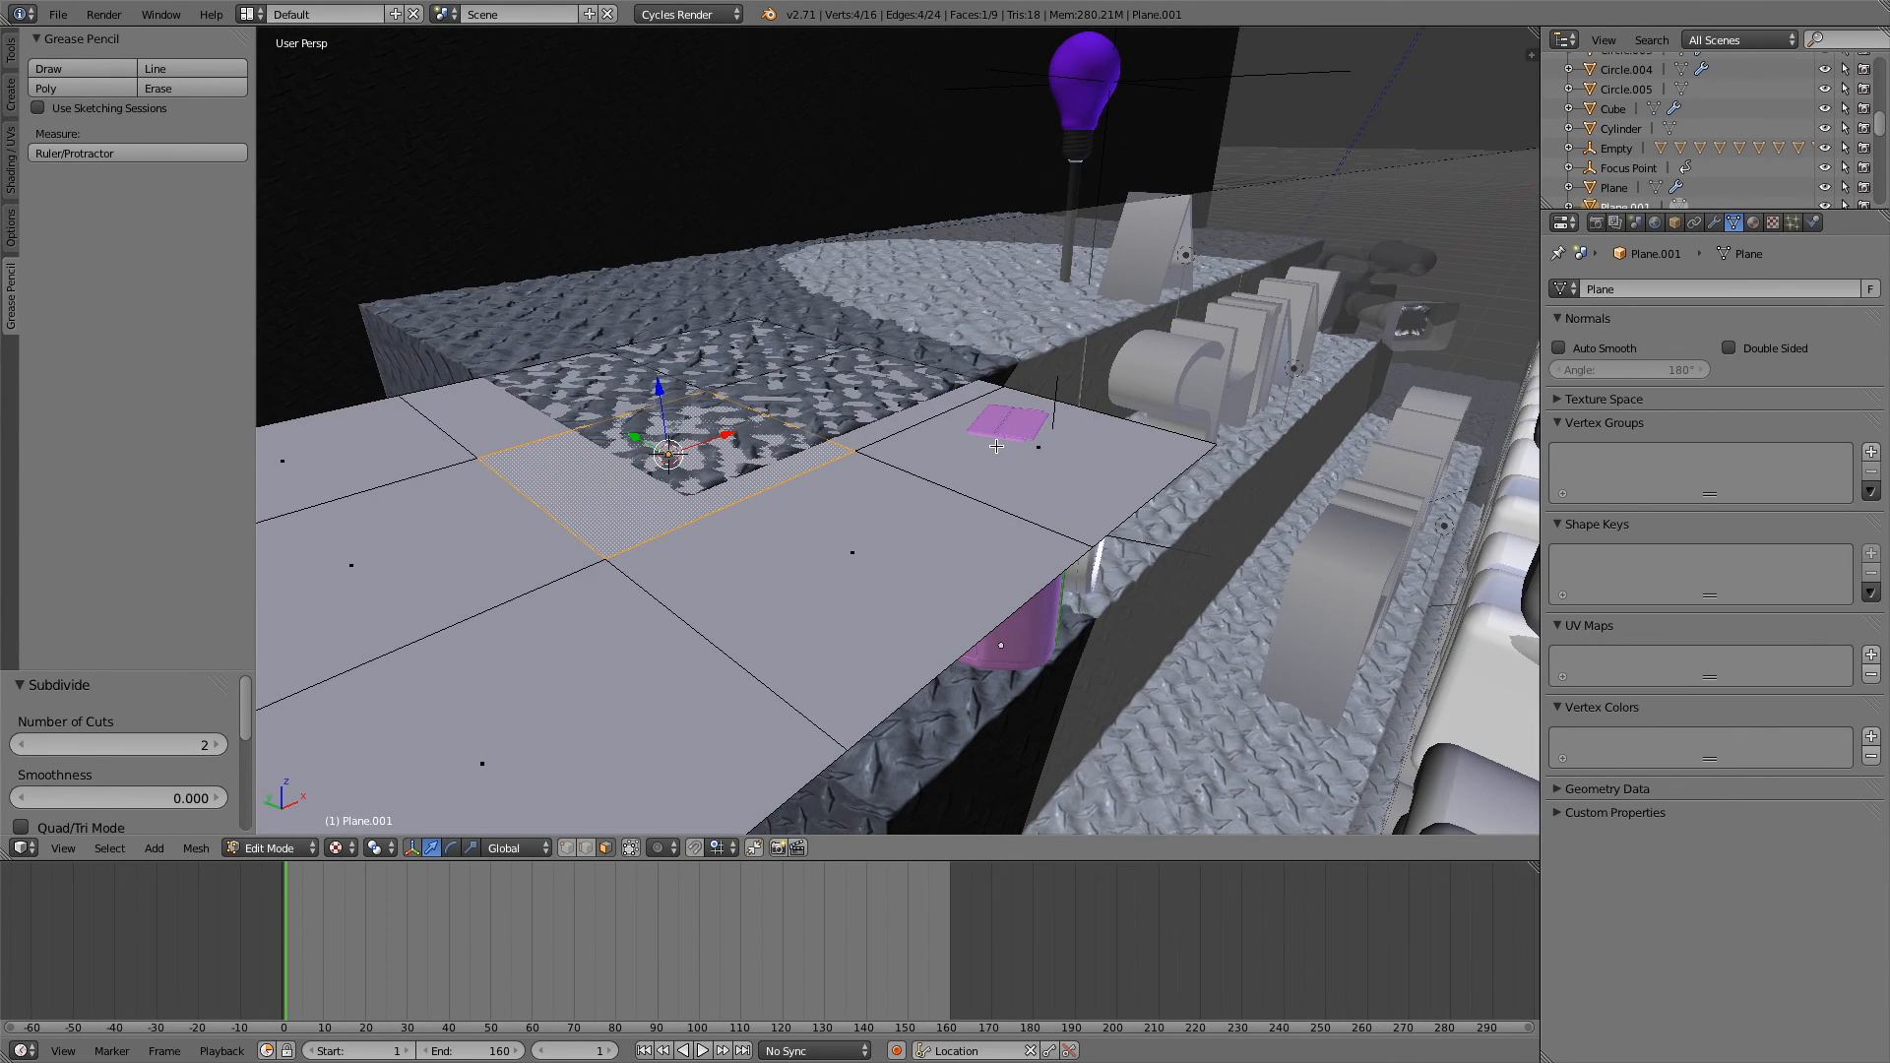
pyautogui.write('e1')
pyautogui.press('Return')
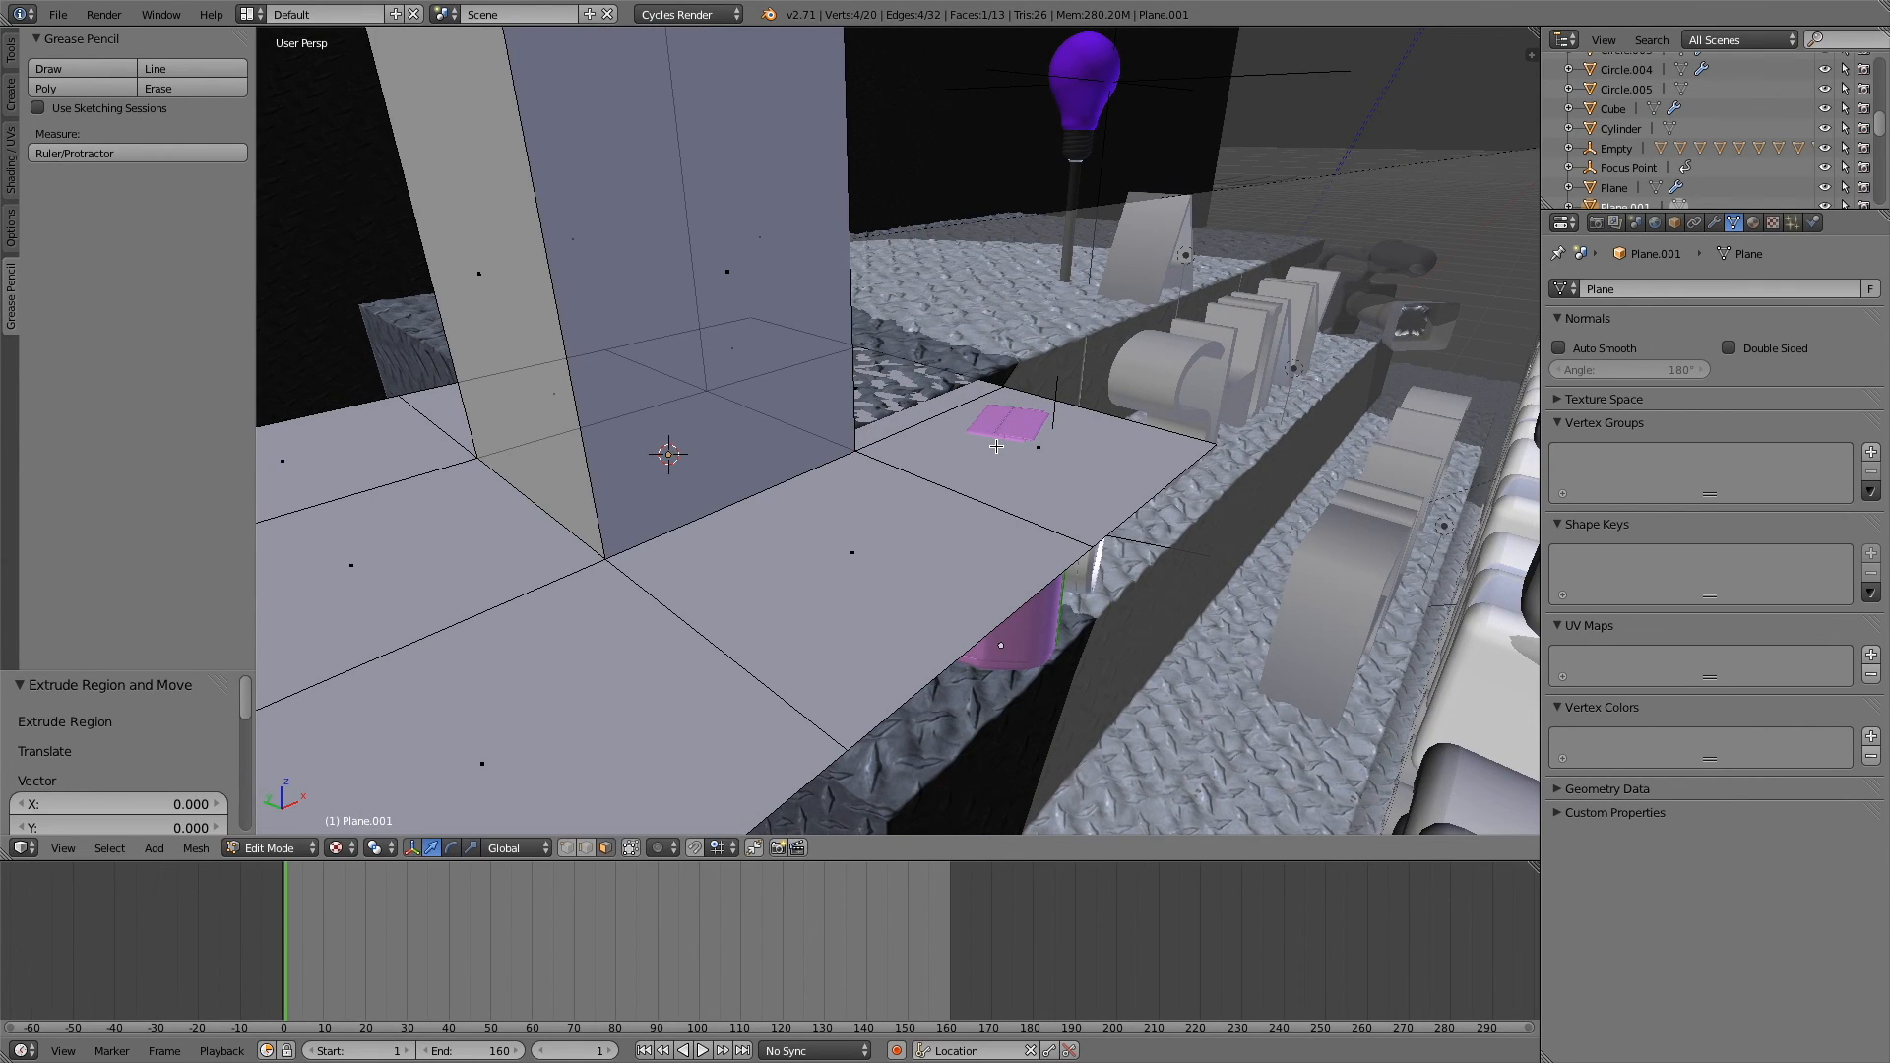
# - Subdivide the top face of the extruded block with 2 cuts
pyautogui.scroll(-5, 996, 445)
pyautogui.press('w')
pyautogui.click(831, 321)
pyautogui.click(219, 741)
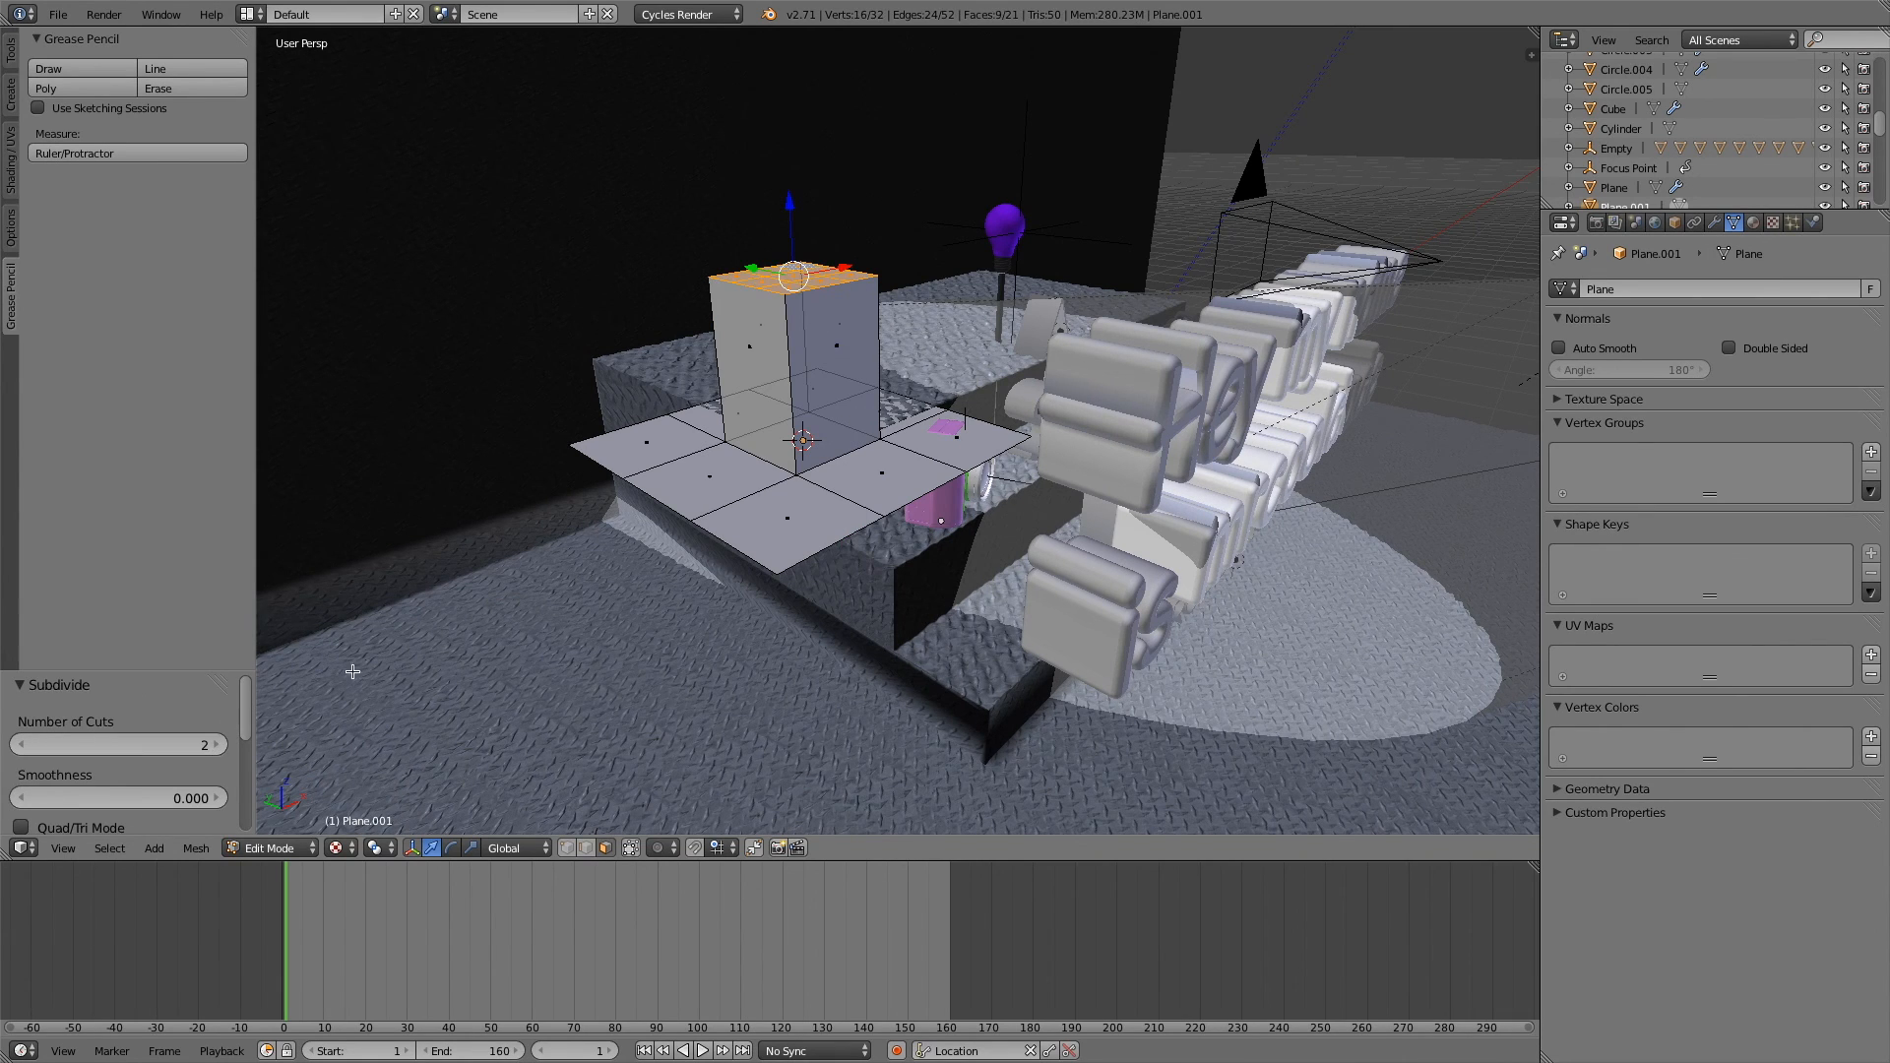
# - Extrude the centre face on top of the block by 0.5 units and return to Object Mode
pyautogui.scroll(5, 592, 550)
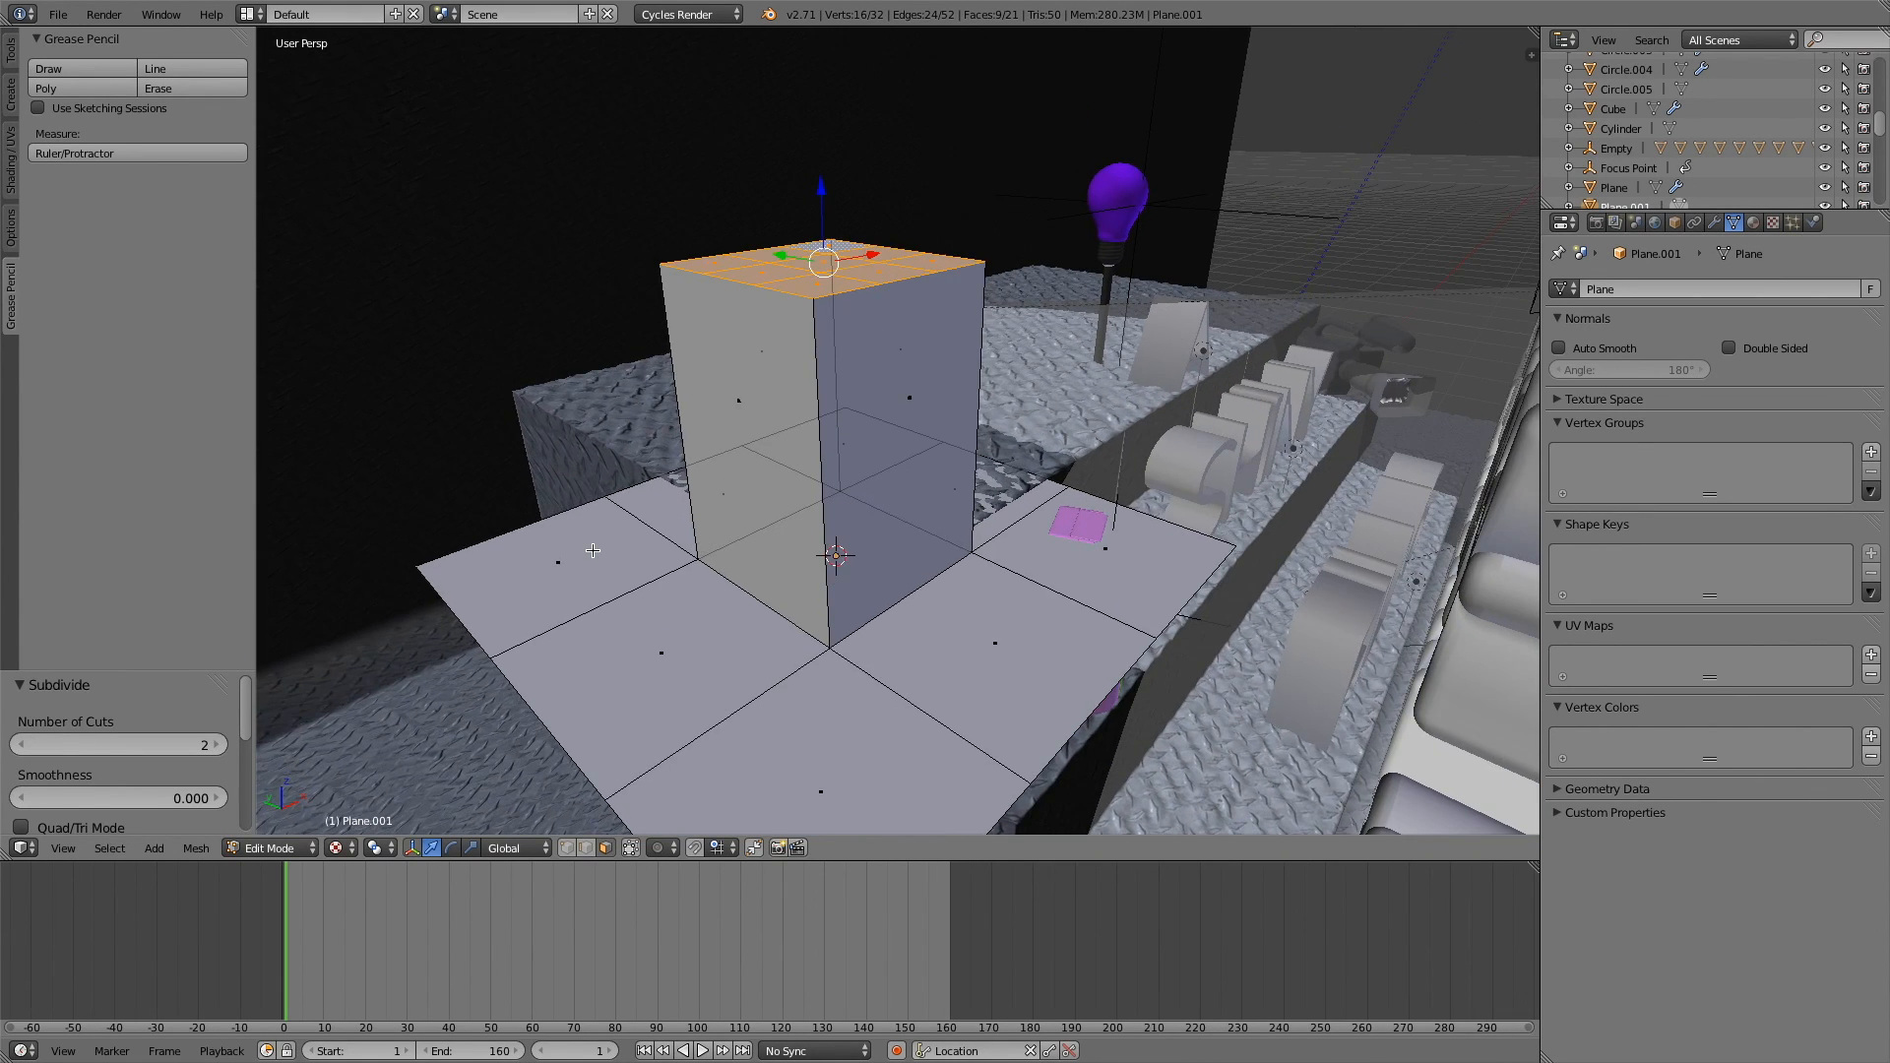
pyautogui.moveTo(592, 550); pyautogui.dragTo(685, 571, button='middle')
pyautogui.rightClick(848, 603)
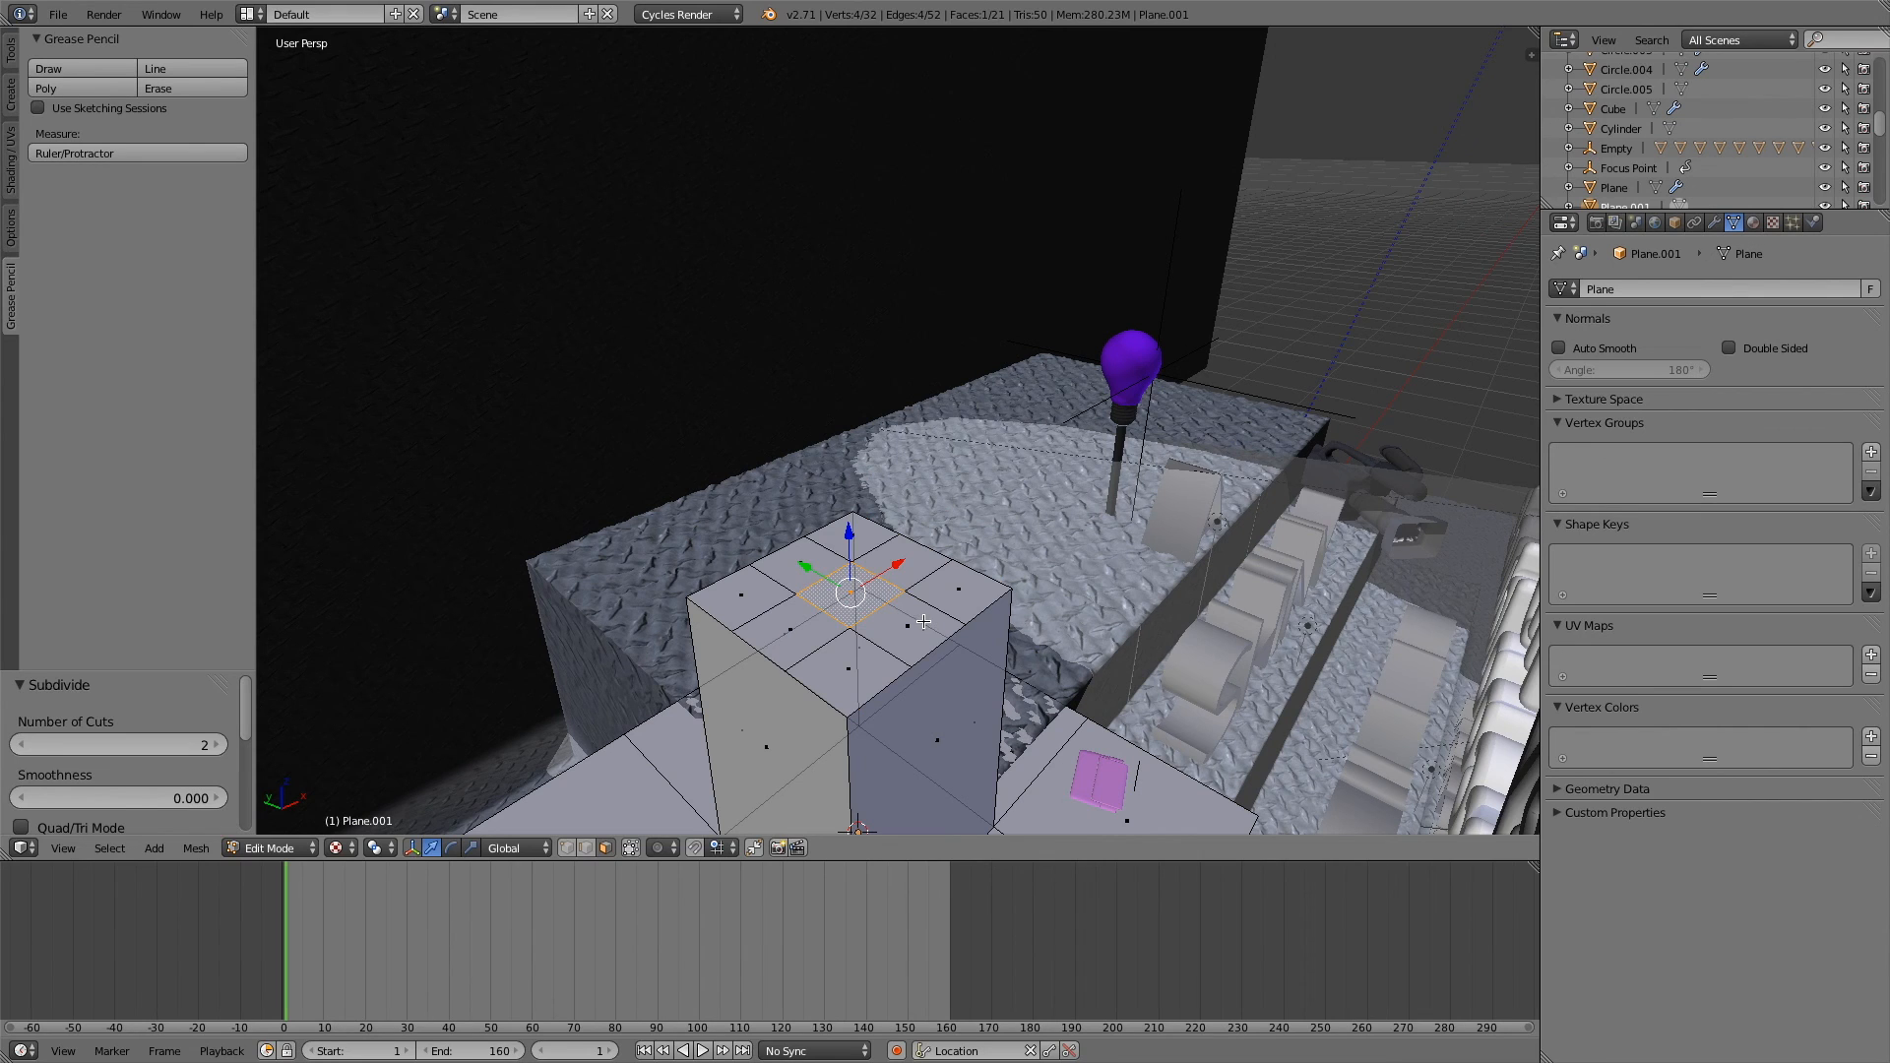
pyautogui.write('e.5')
pyautogui.press('Return')
pyautogui.press('Tab')
pyautogui.moveTo(924, 620); pyautogui.dragTo(924, 626, button='middle')
pyautogui.scroll(-3, 923, 620)
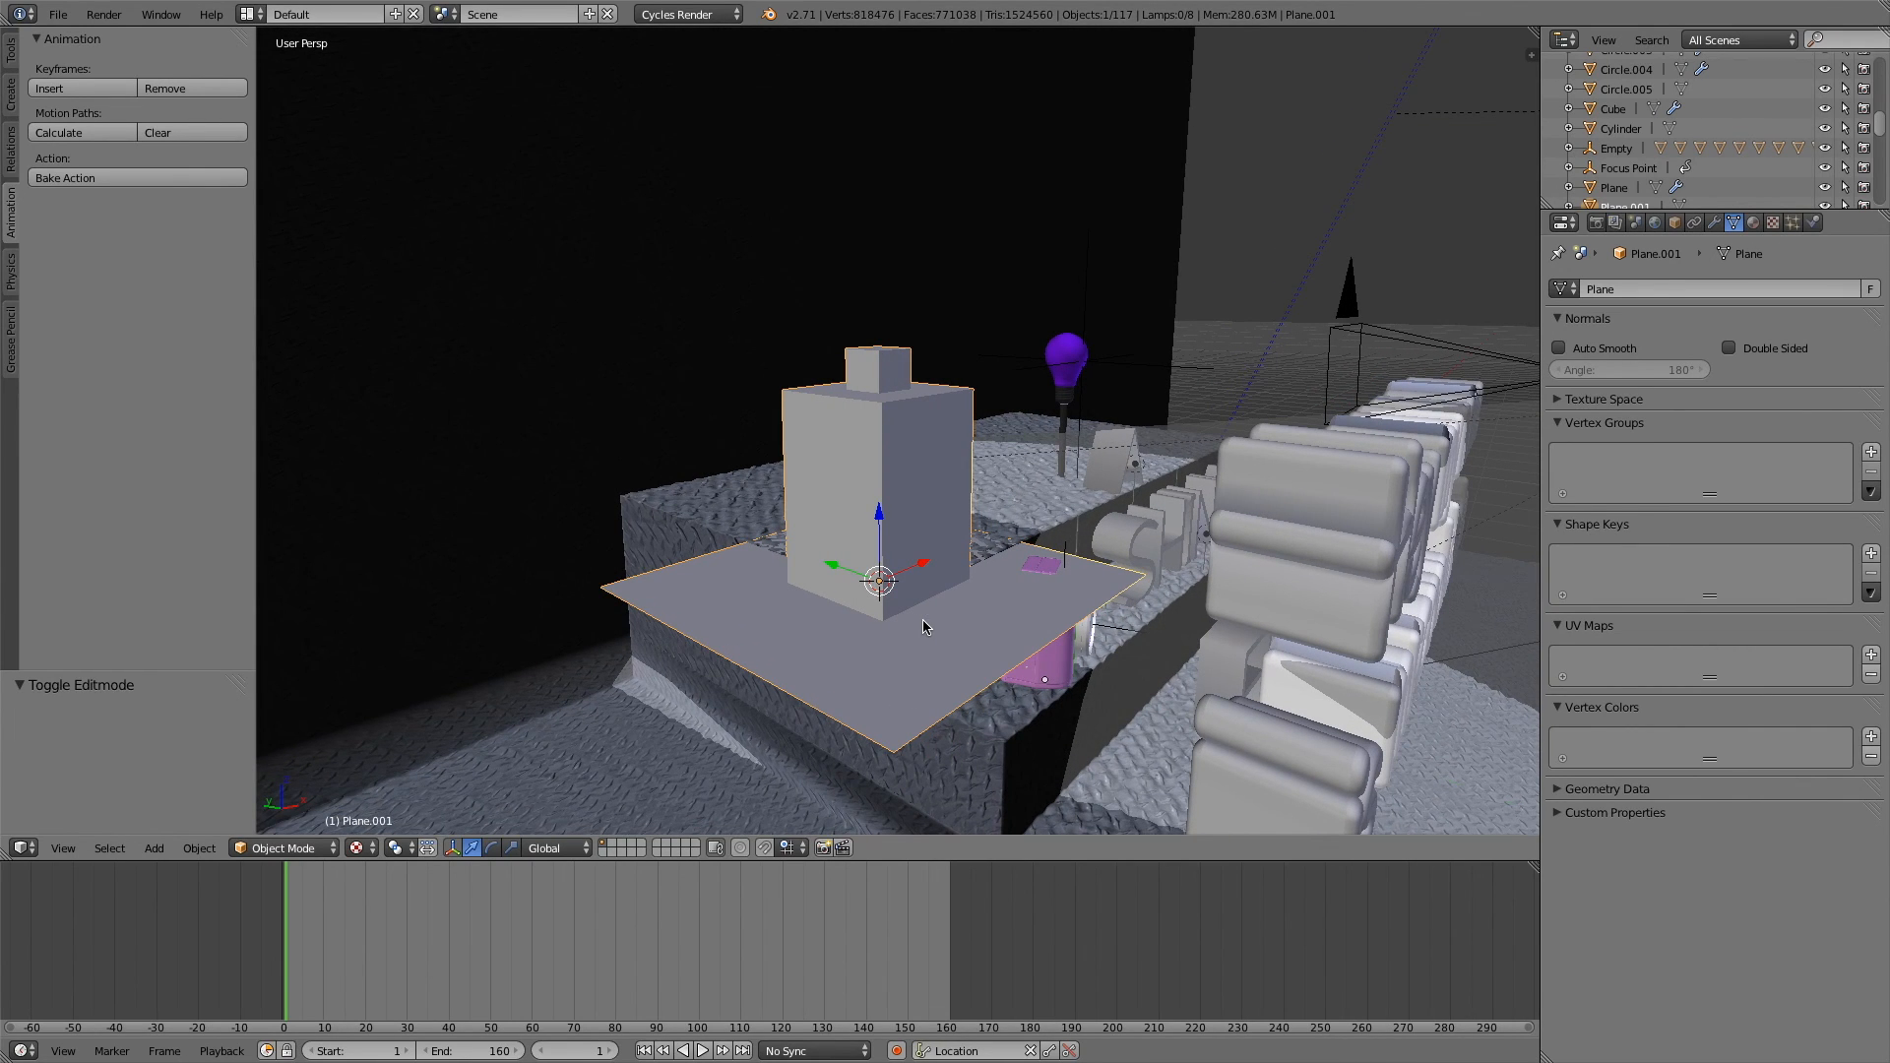
# - Compare the extruded plane with the stage, and delete the plane object from the scene
pyautogui.rightClick(1017, 756)
pyautogui.moveTo(1016, 756); pyautogui.dragTo(1017, 756, button='middle')
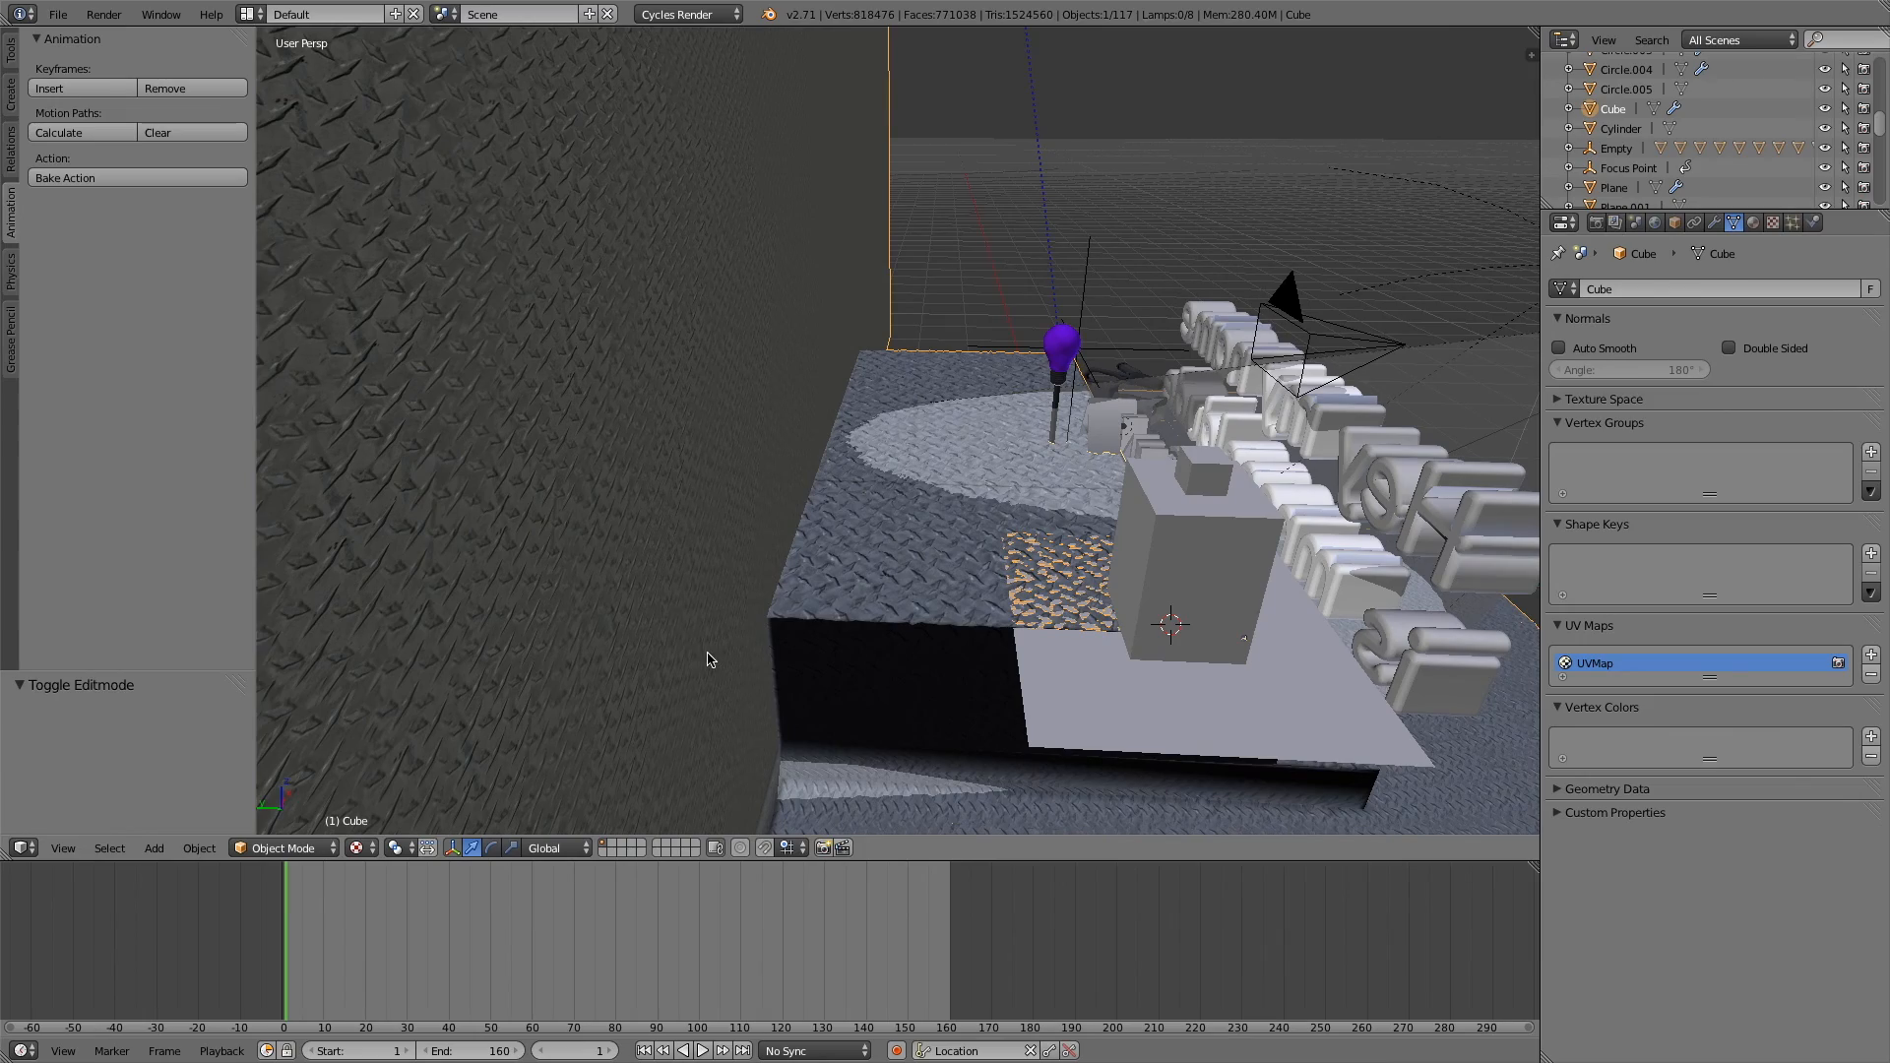
pyautogui.moveTo(732, 519); pyautogui.dragTo(732, 525, button='middle')
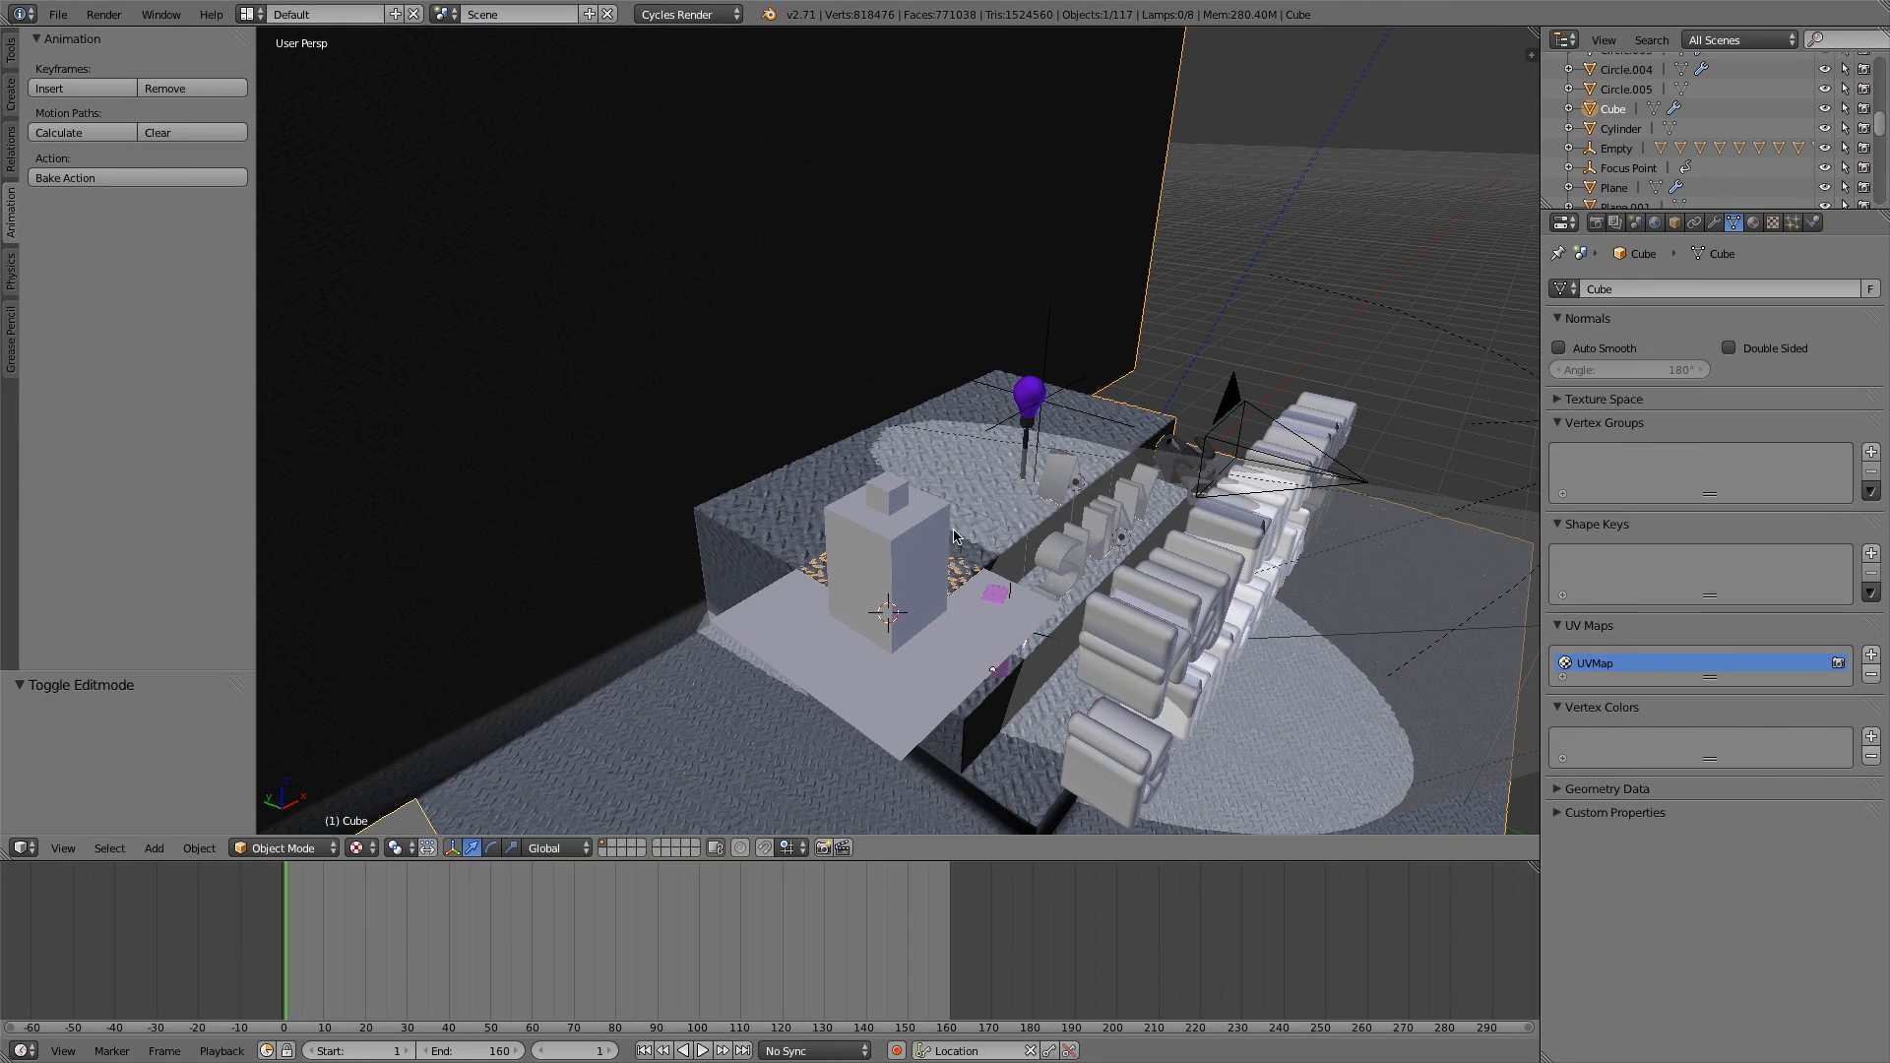
pyautogui.rightClick(908, 526)
pyautogui.press('x')
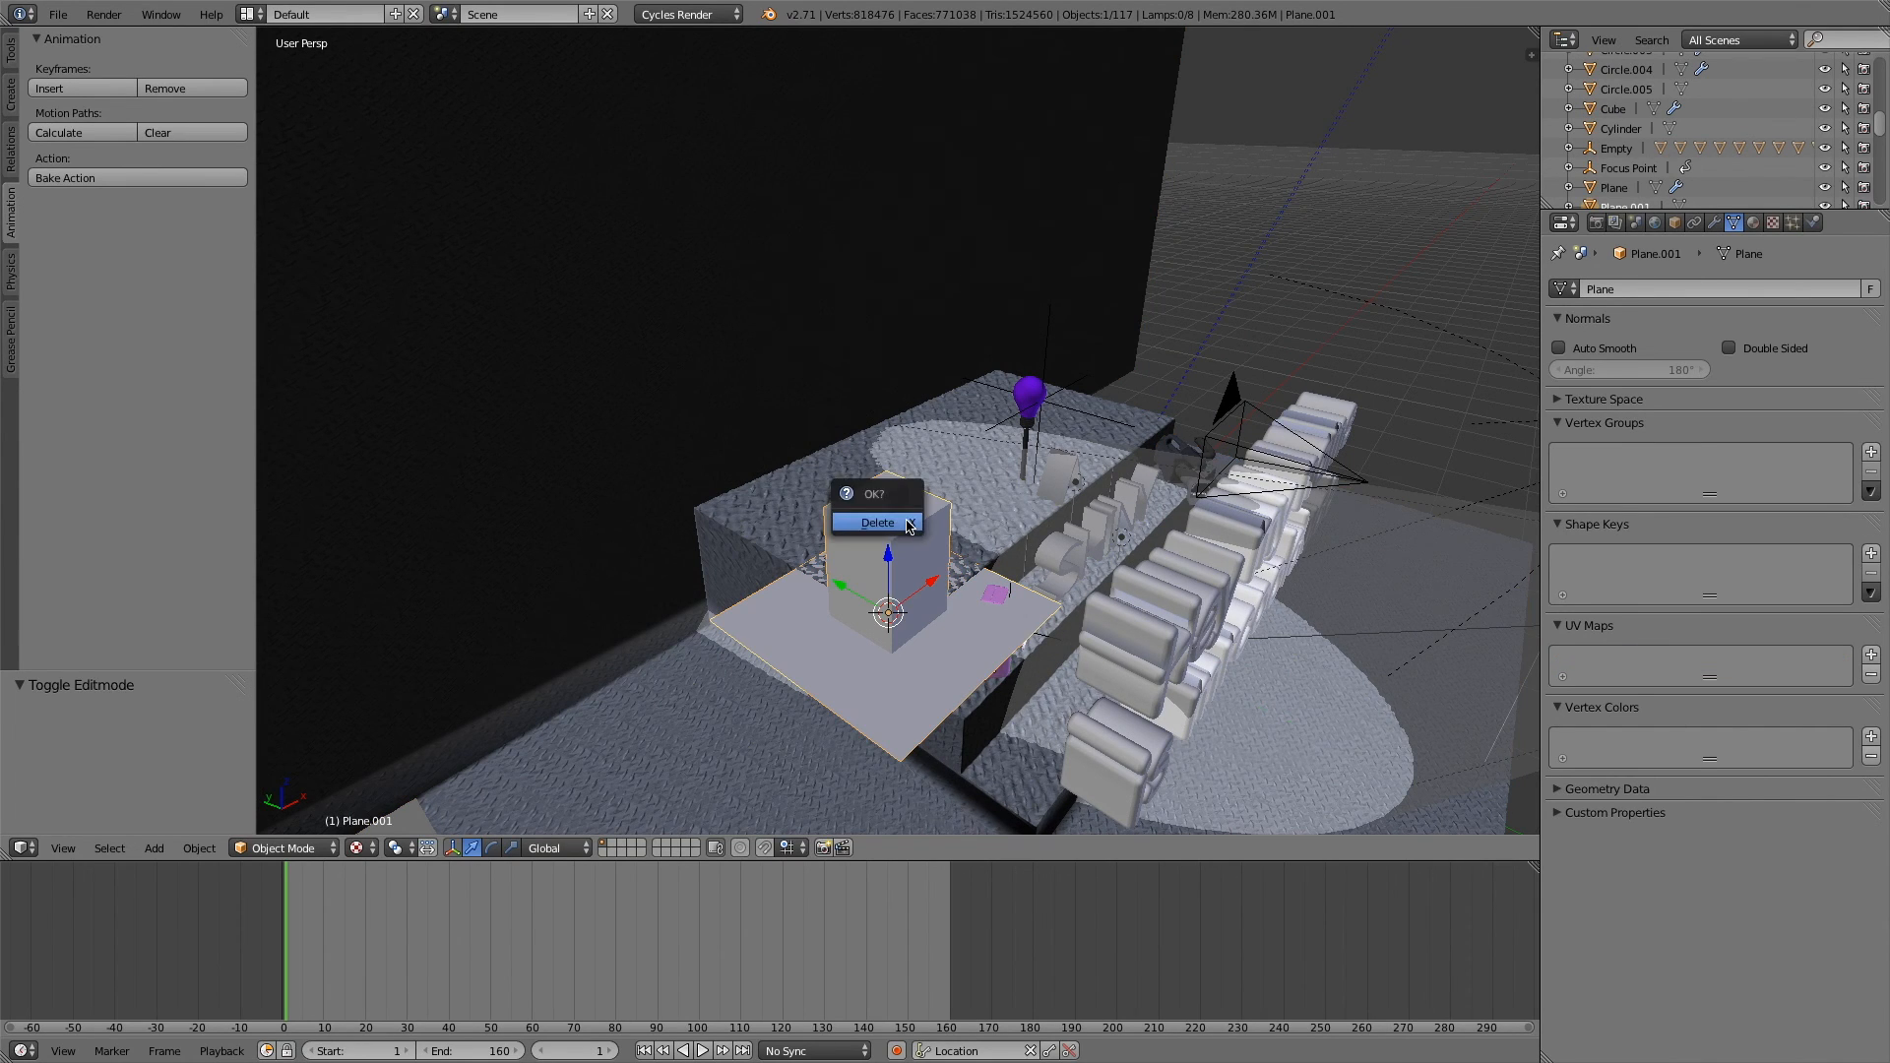
pyautogui.click(907, 527)
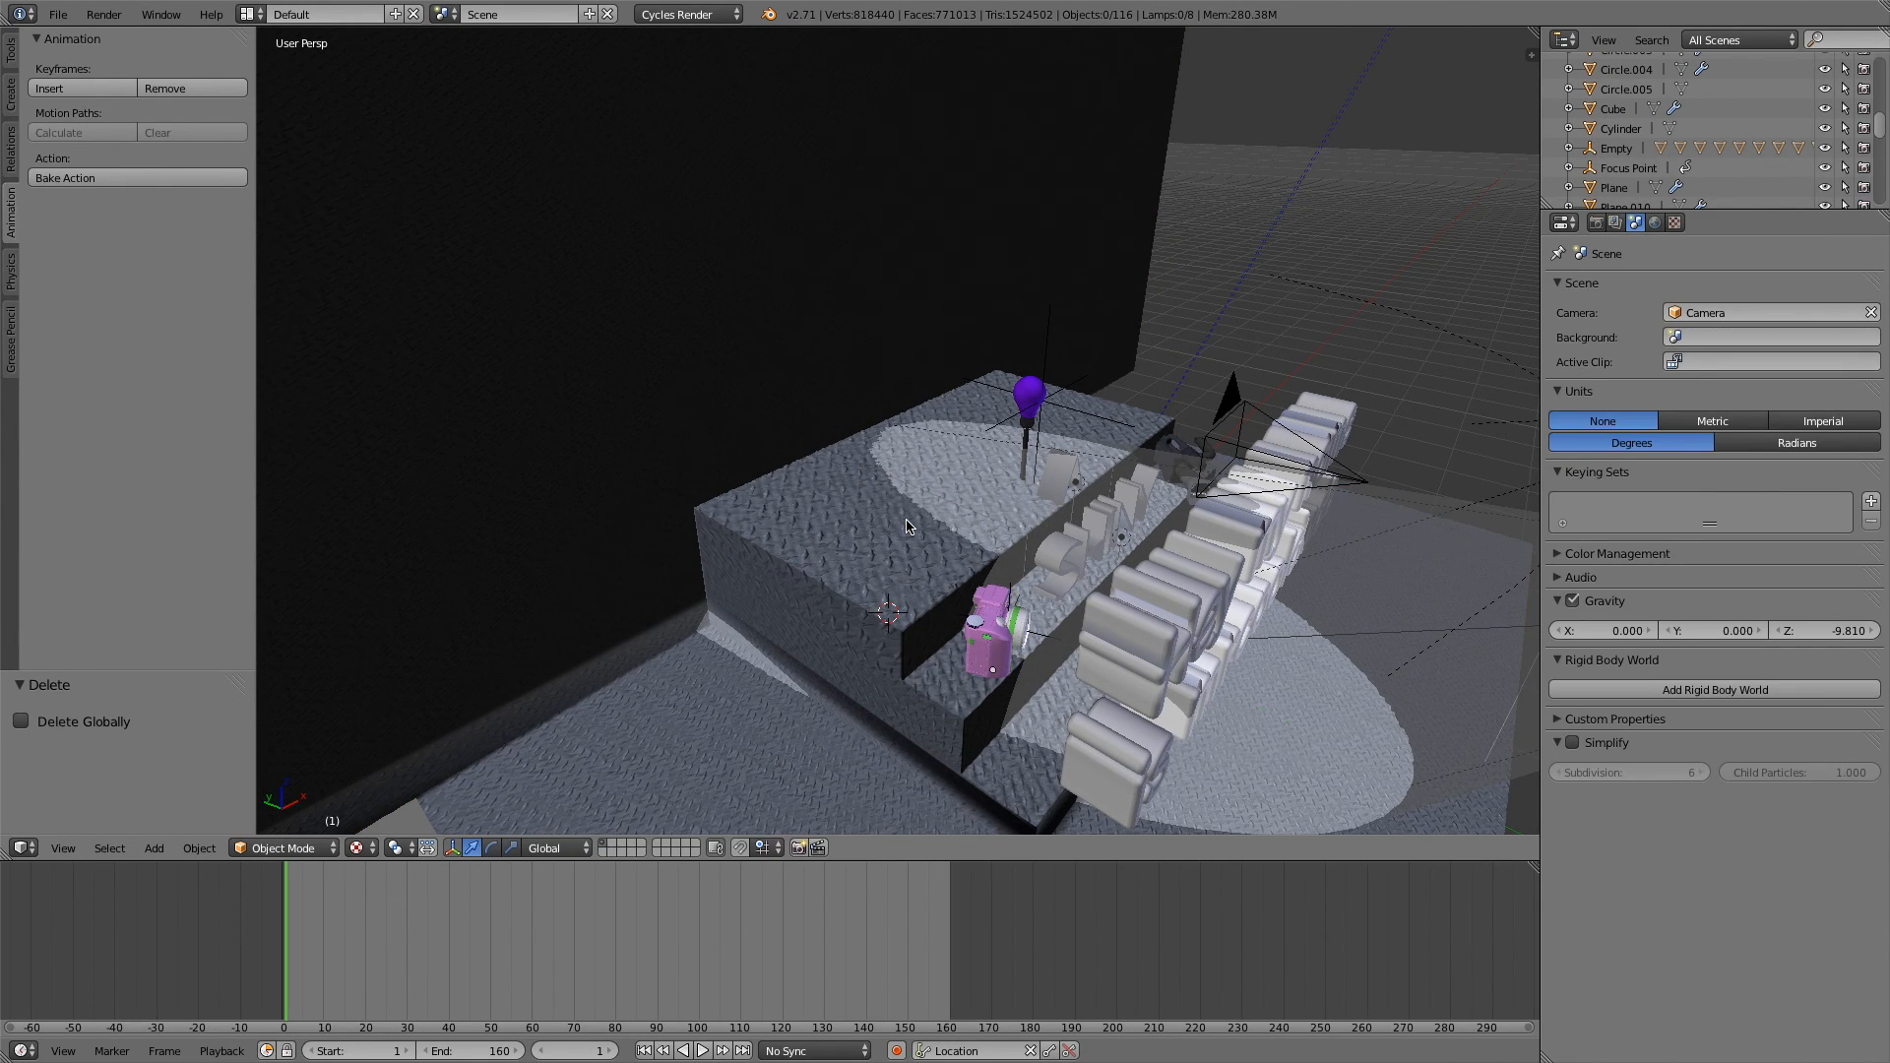
# - Delete the custom two-line text object standing in front of the steps
pyautogui.moveTo(906, 527); pyautogui.dragTo(907, 527, button='middle')
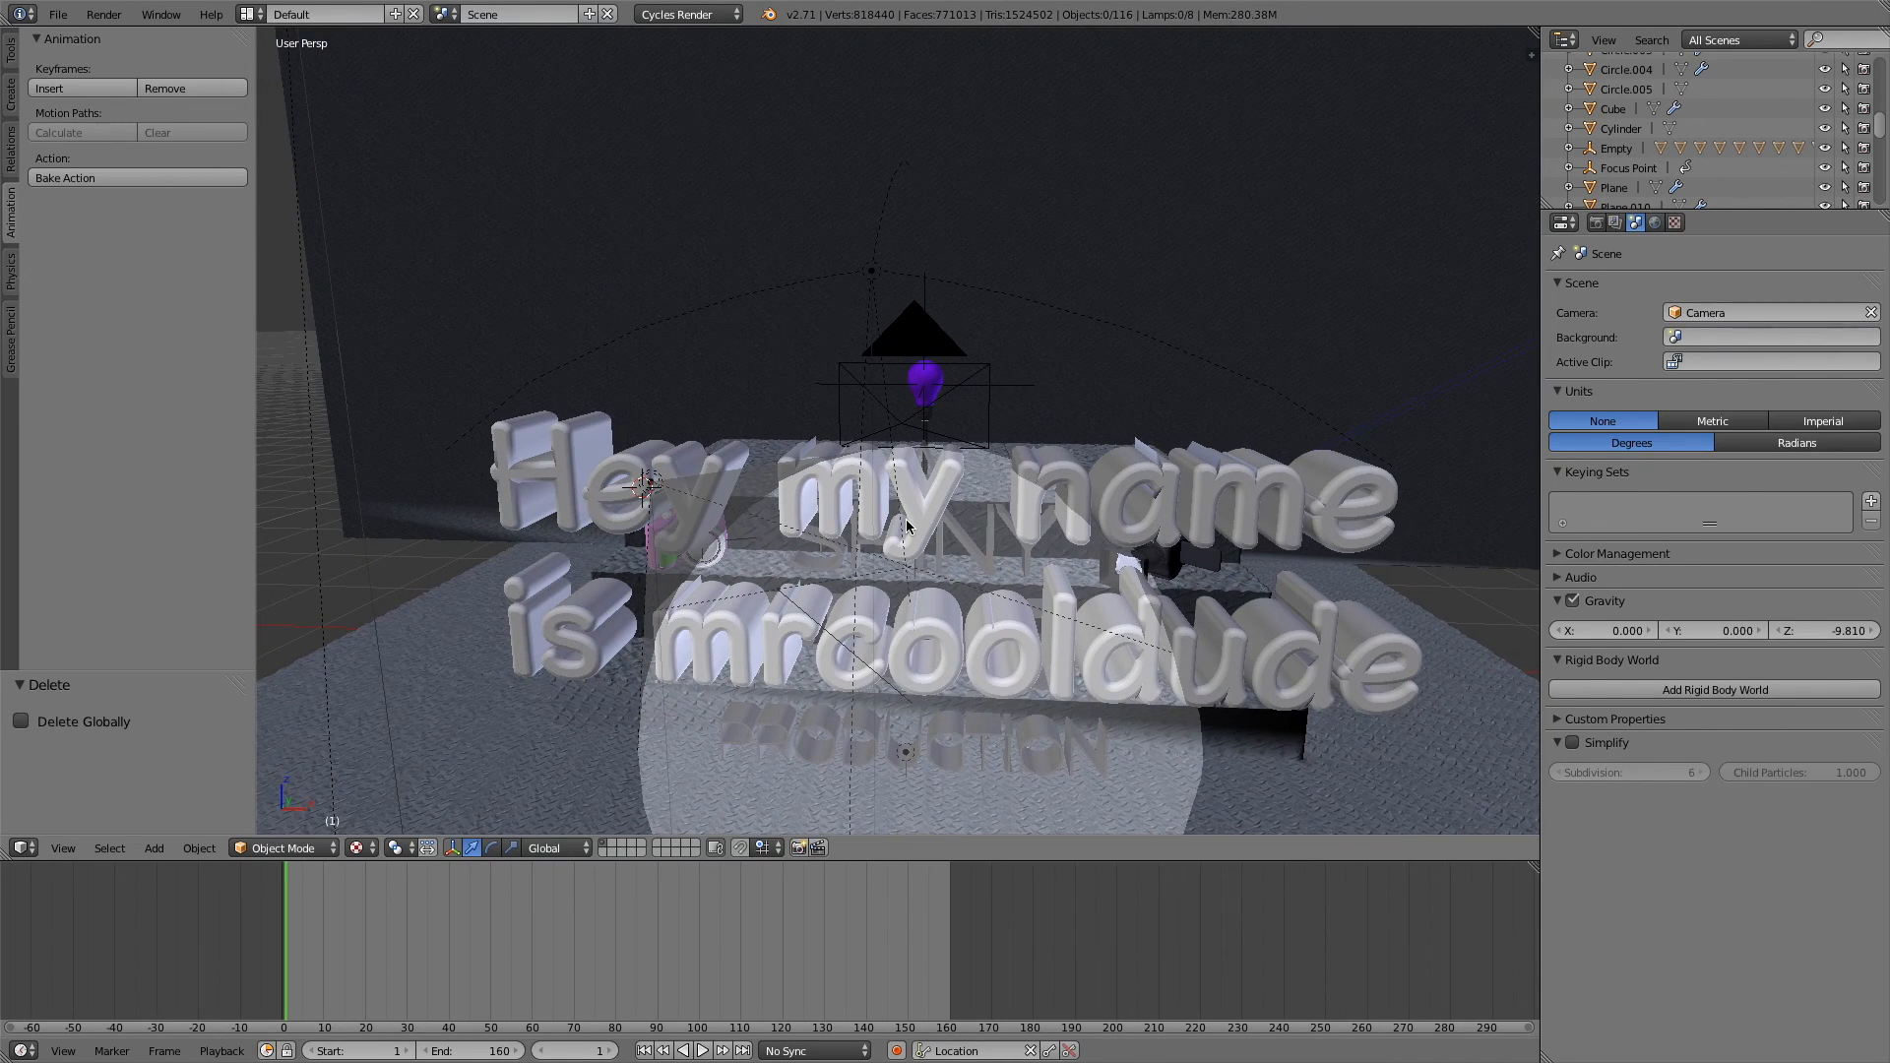
pyautogui.rightClick(1243, 524)
pyautogui.press('x')
pyautogui.click(1206, 527)
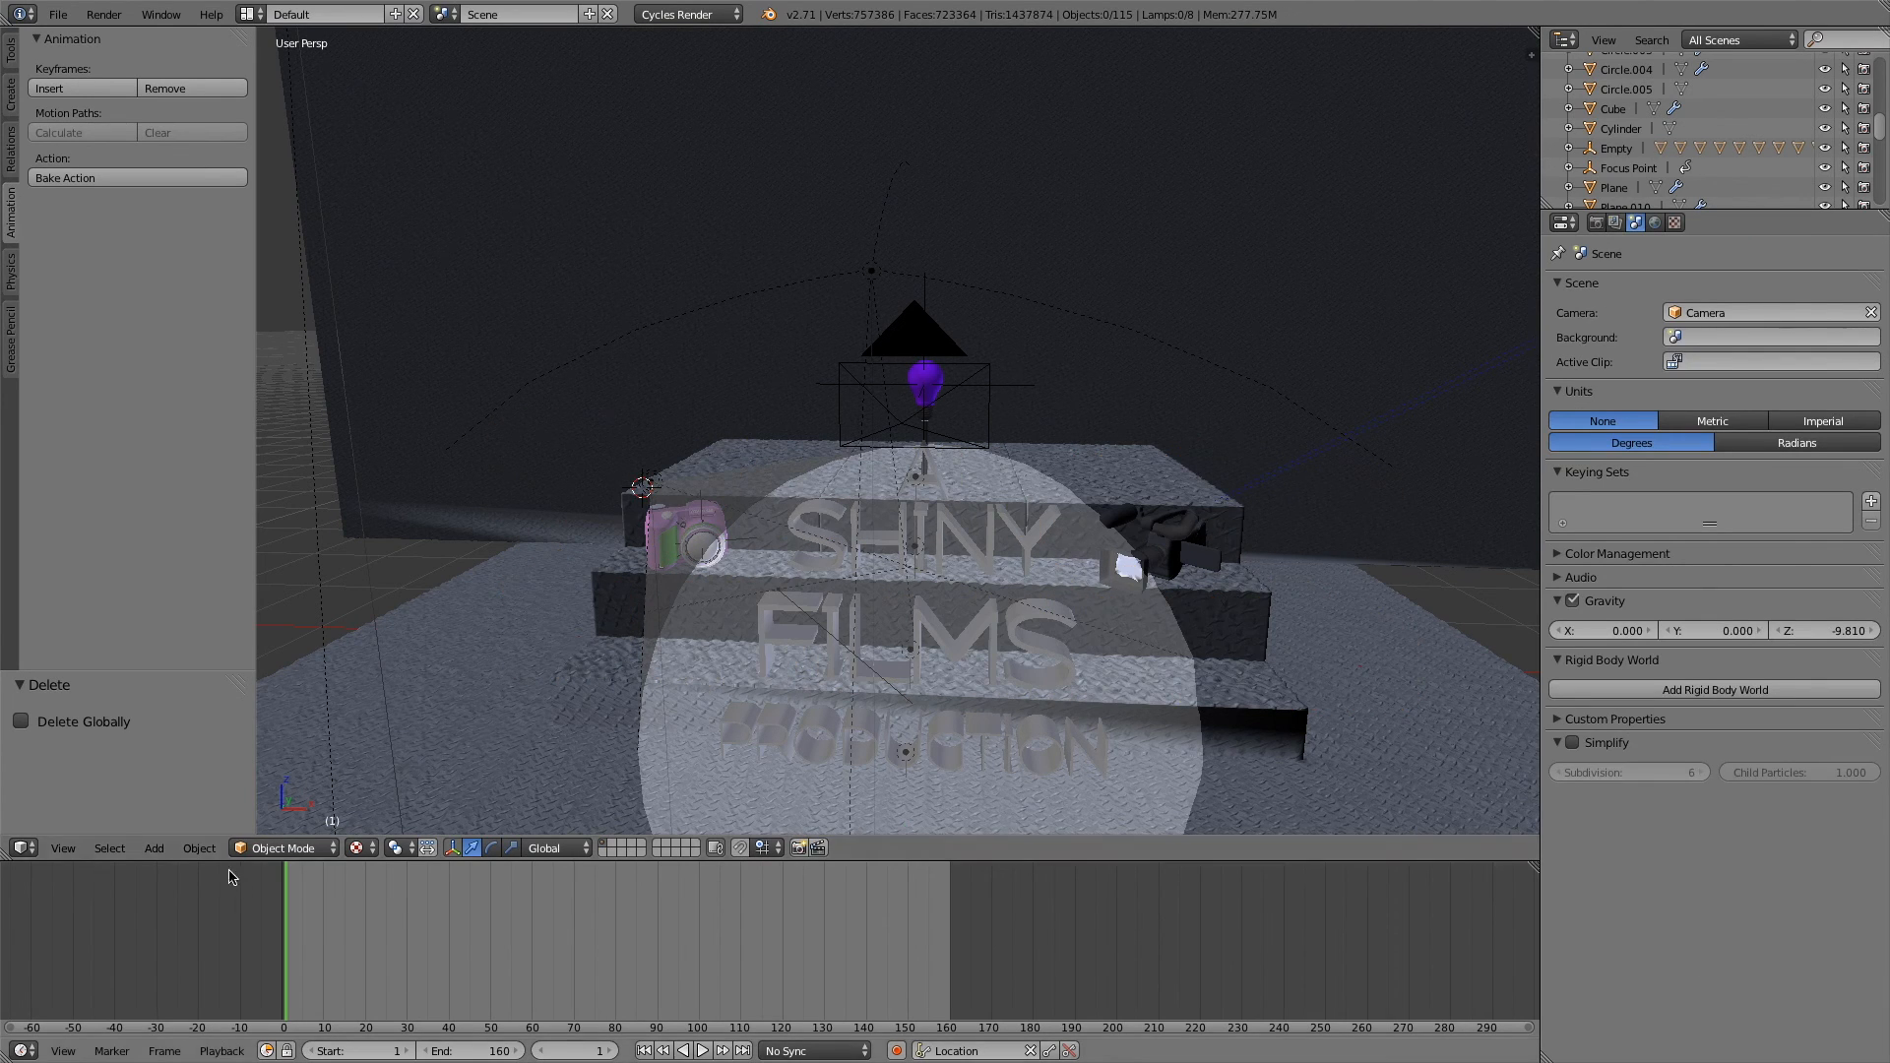
# - Switch the 3D viewport to the scene camera's view
pyautogui.click(63, 848)
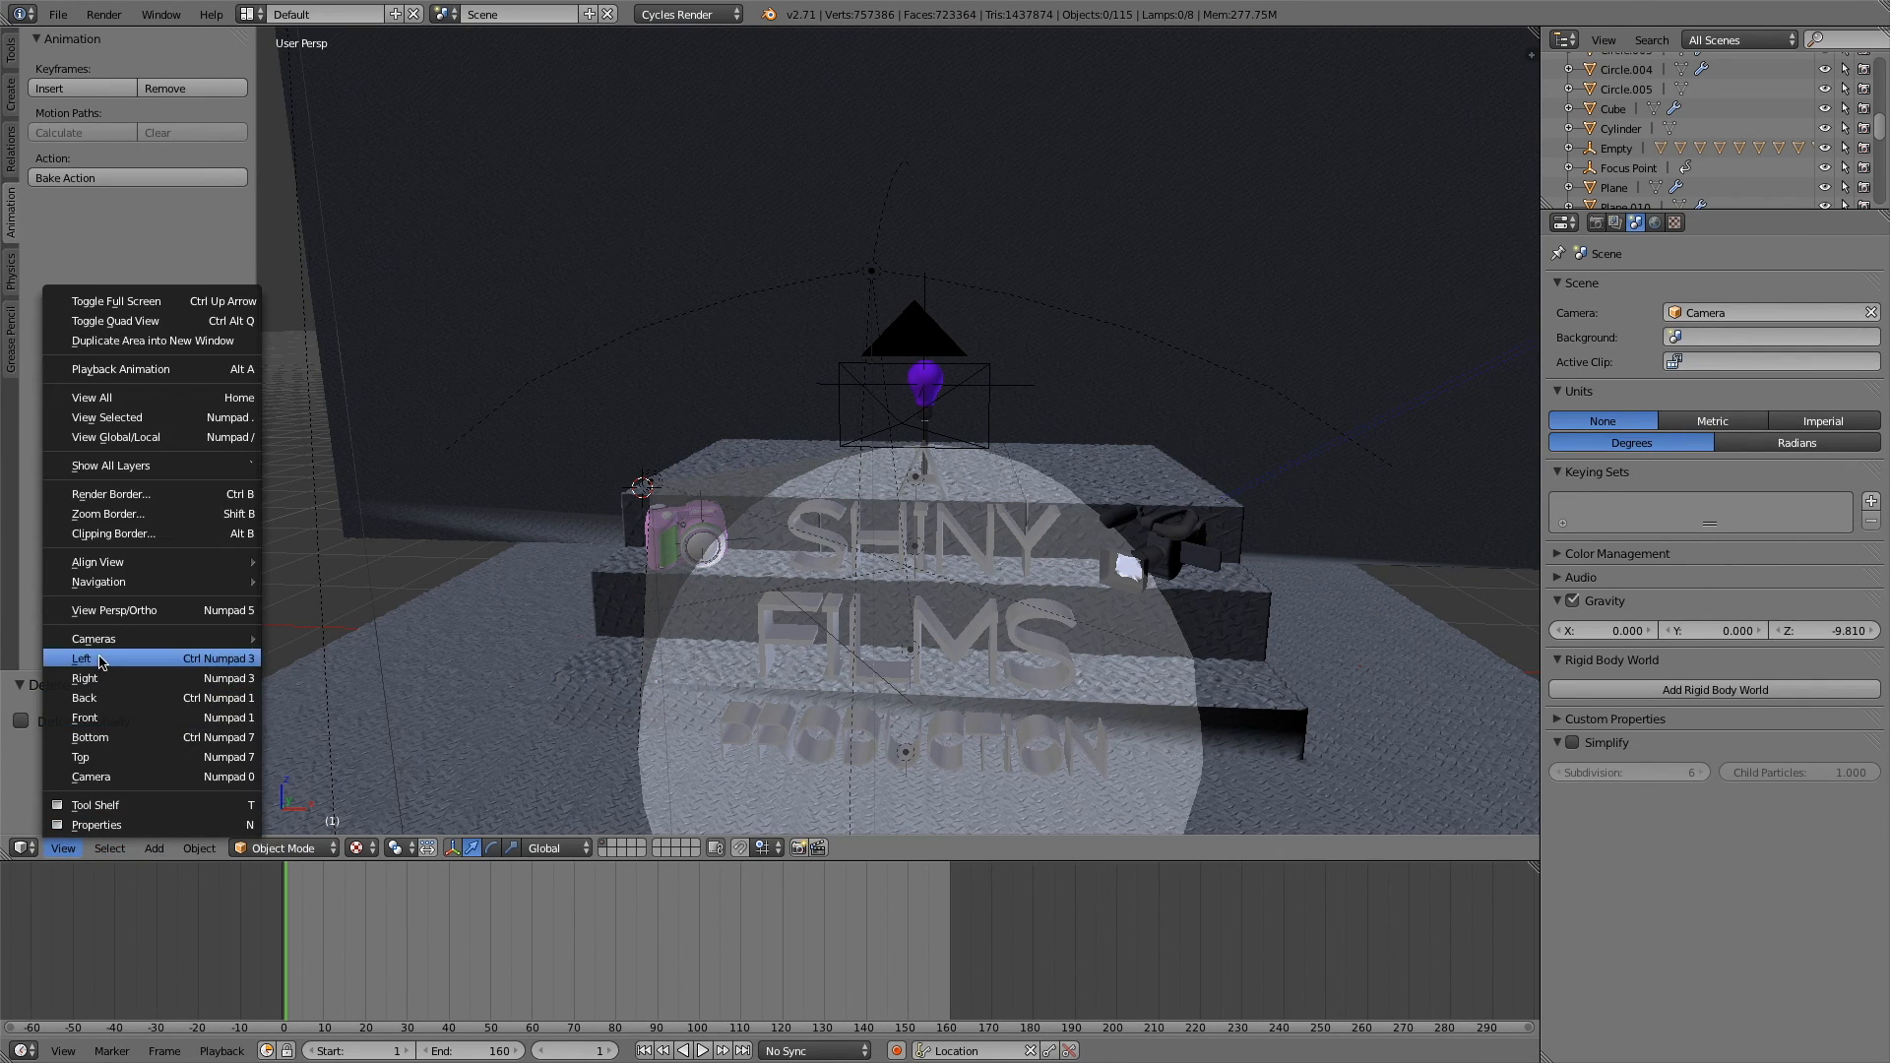
pyautogui.click(96, 779)
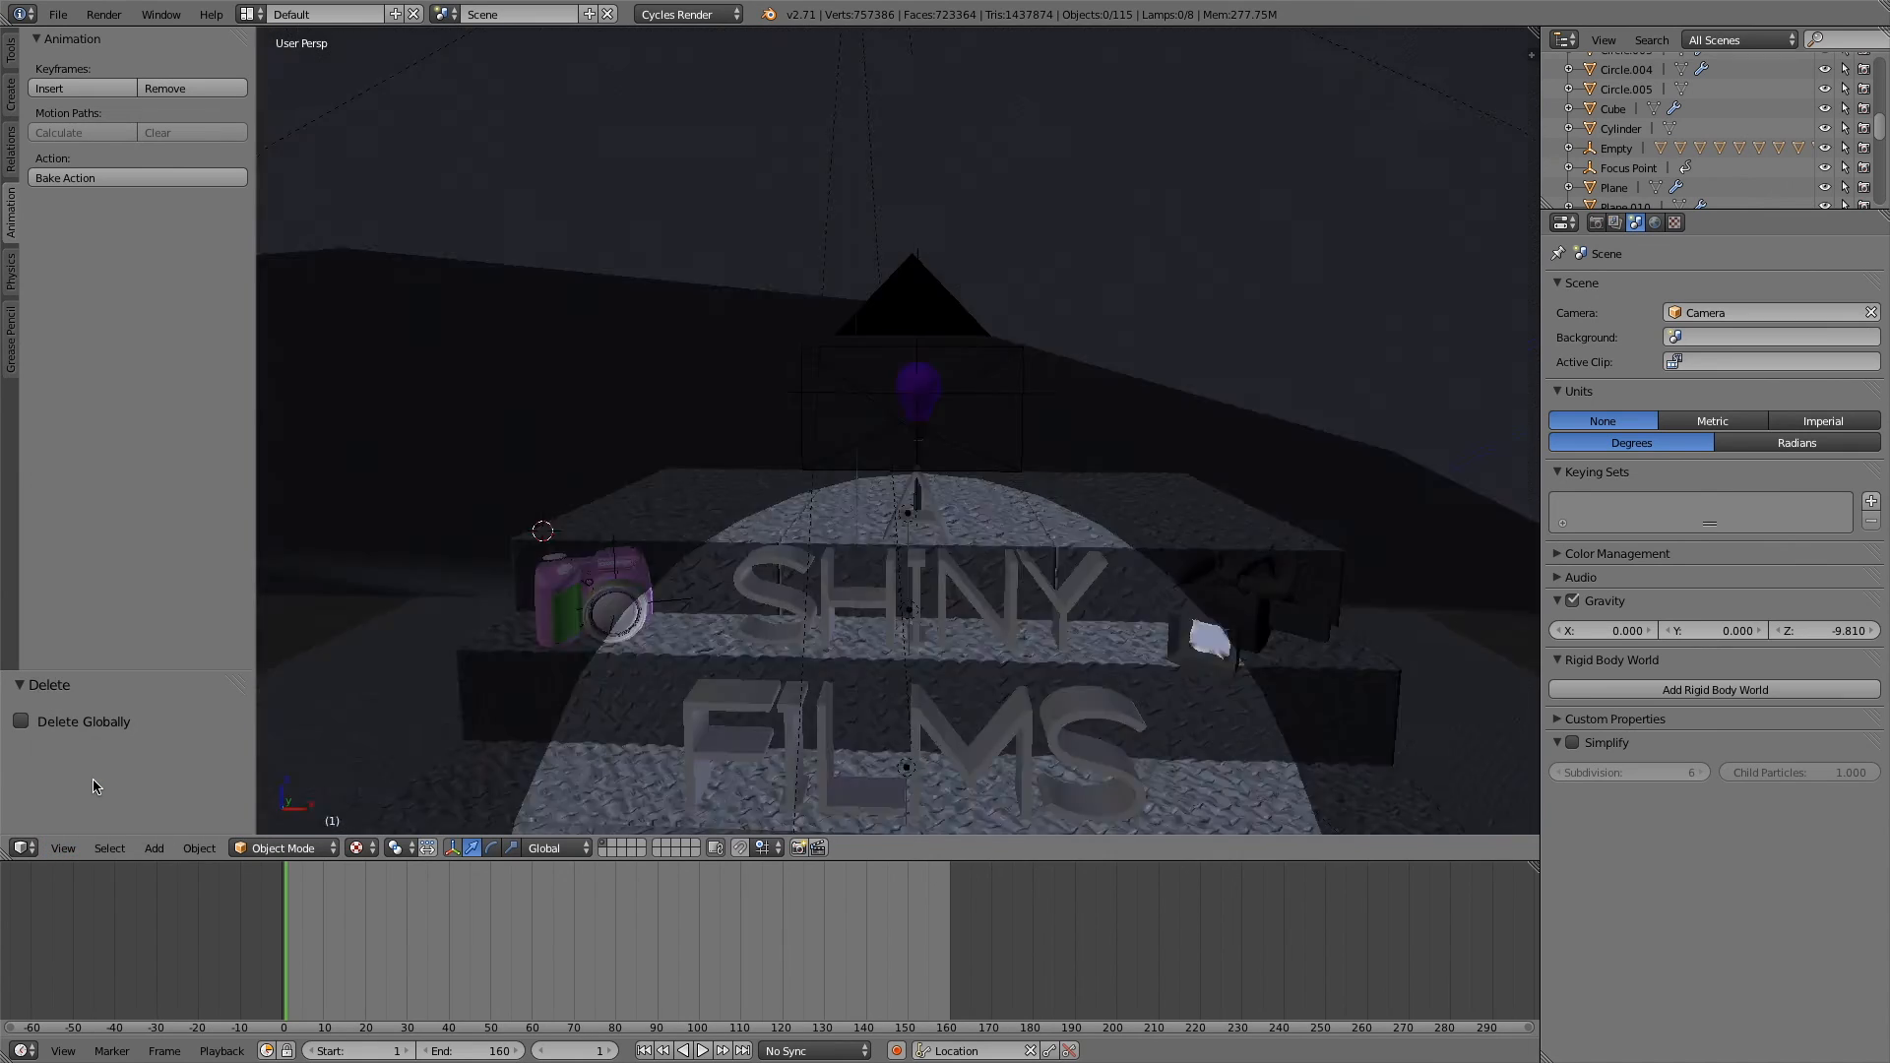
# - Move the timeline to frame 125 and preview the camera view with Rendered viewport shading
pyautogui.moveTo(329, 935); pyautogui.dragTo(803, 926)
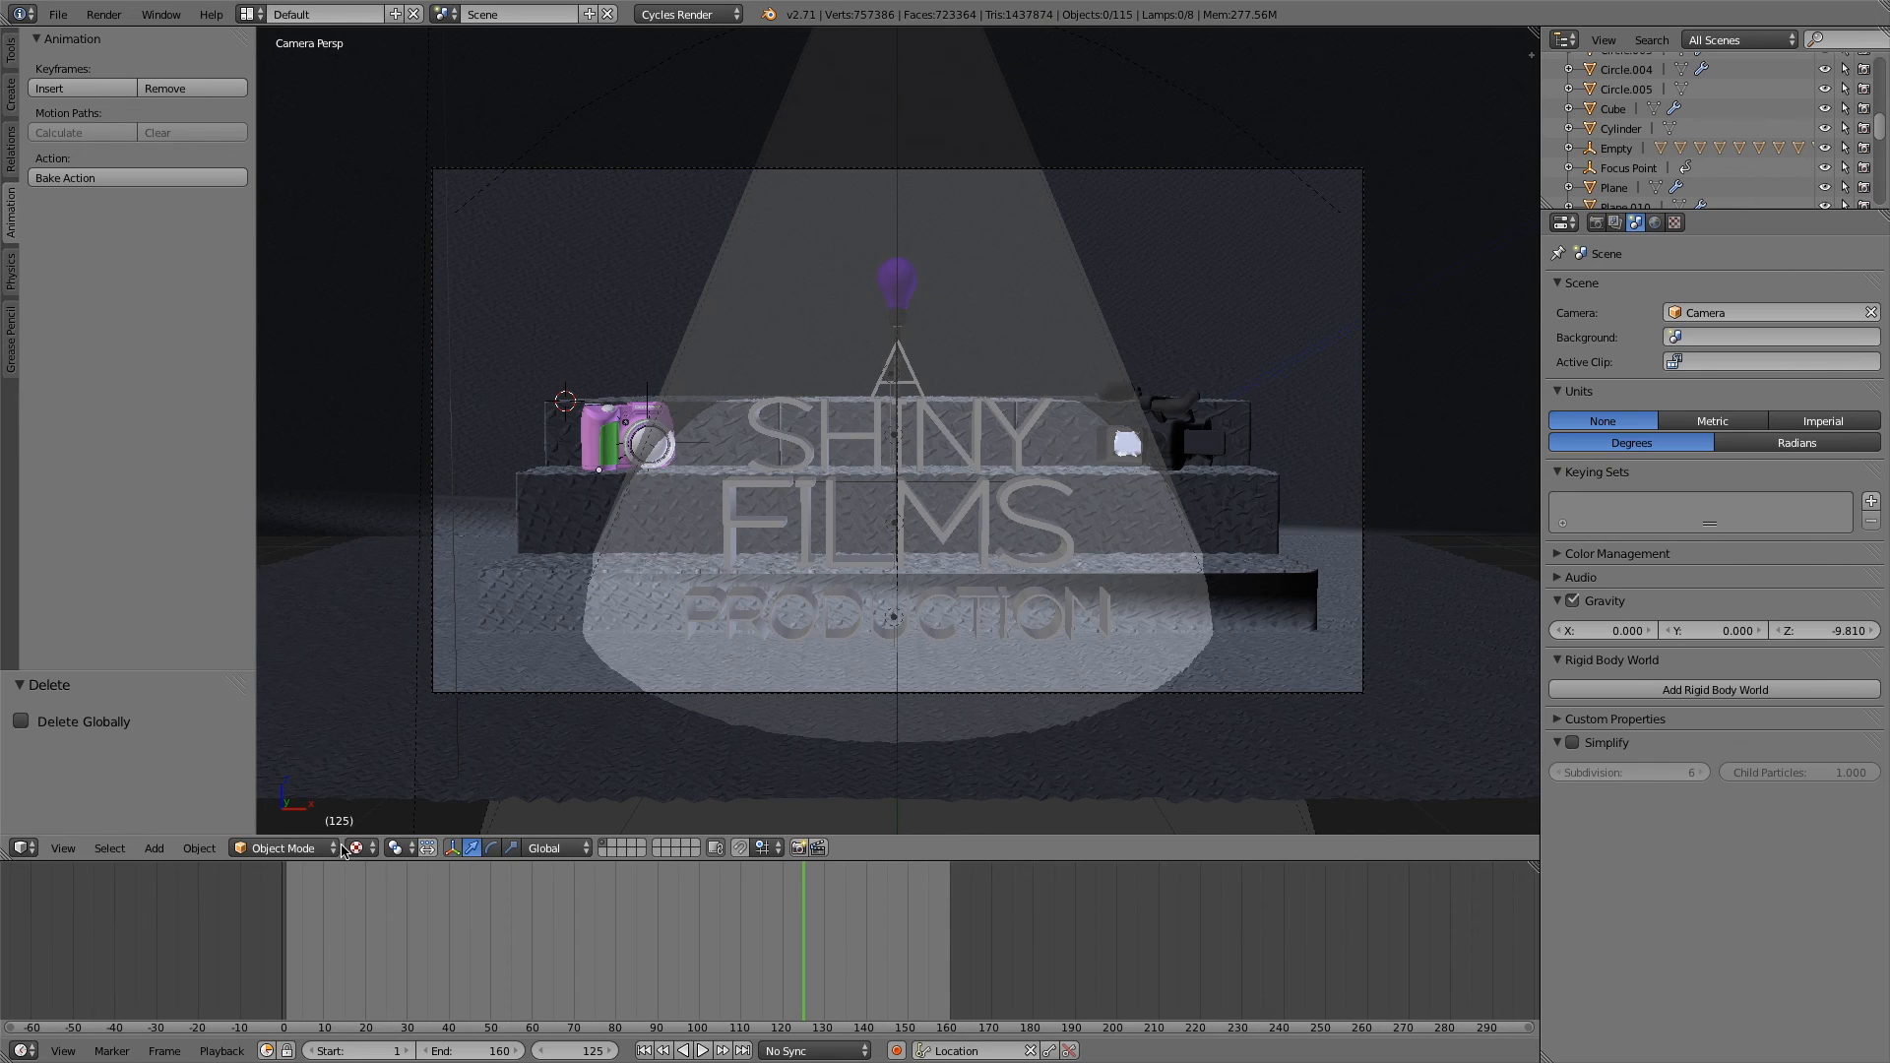
pyautogui.click(62, 849)
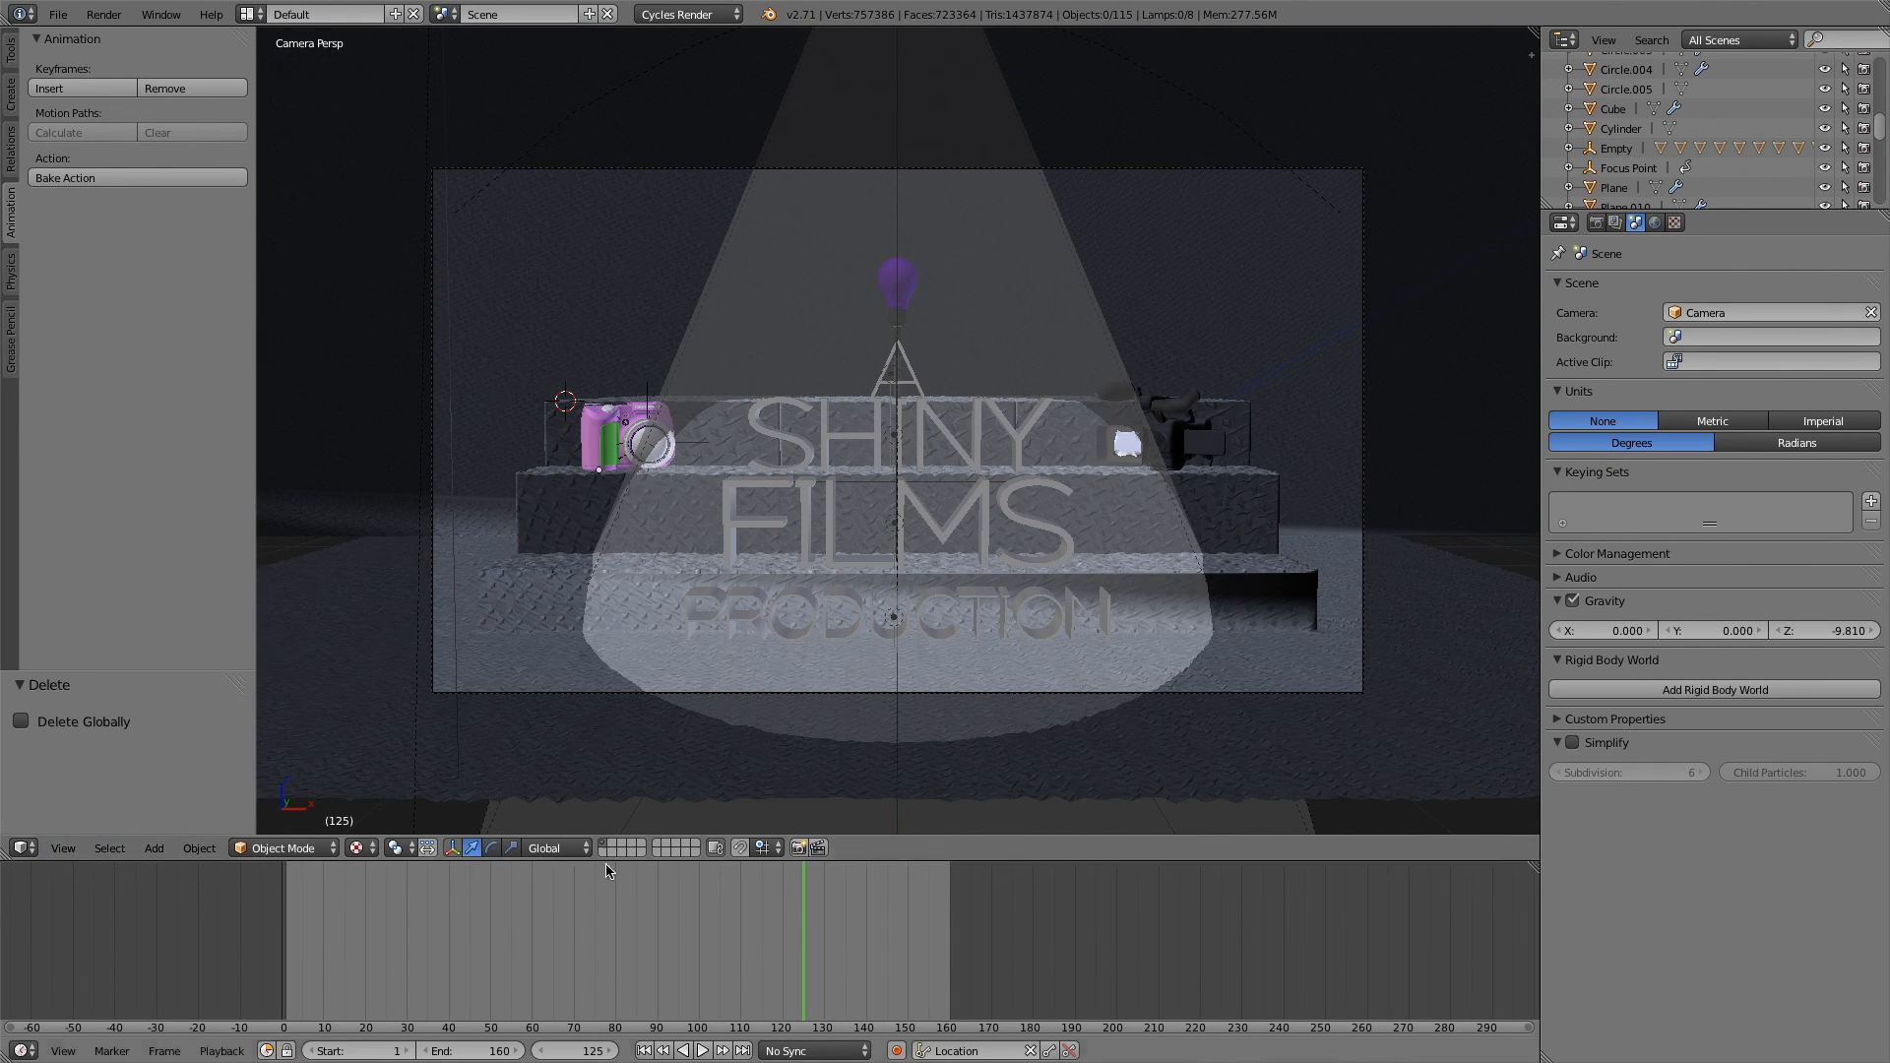
pyautogui.click(362, 849)
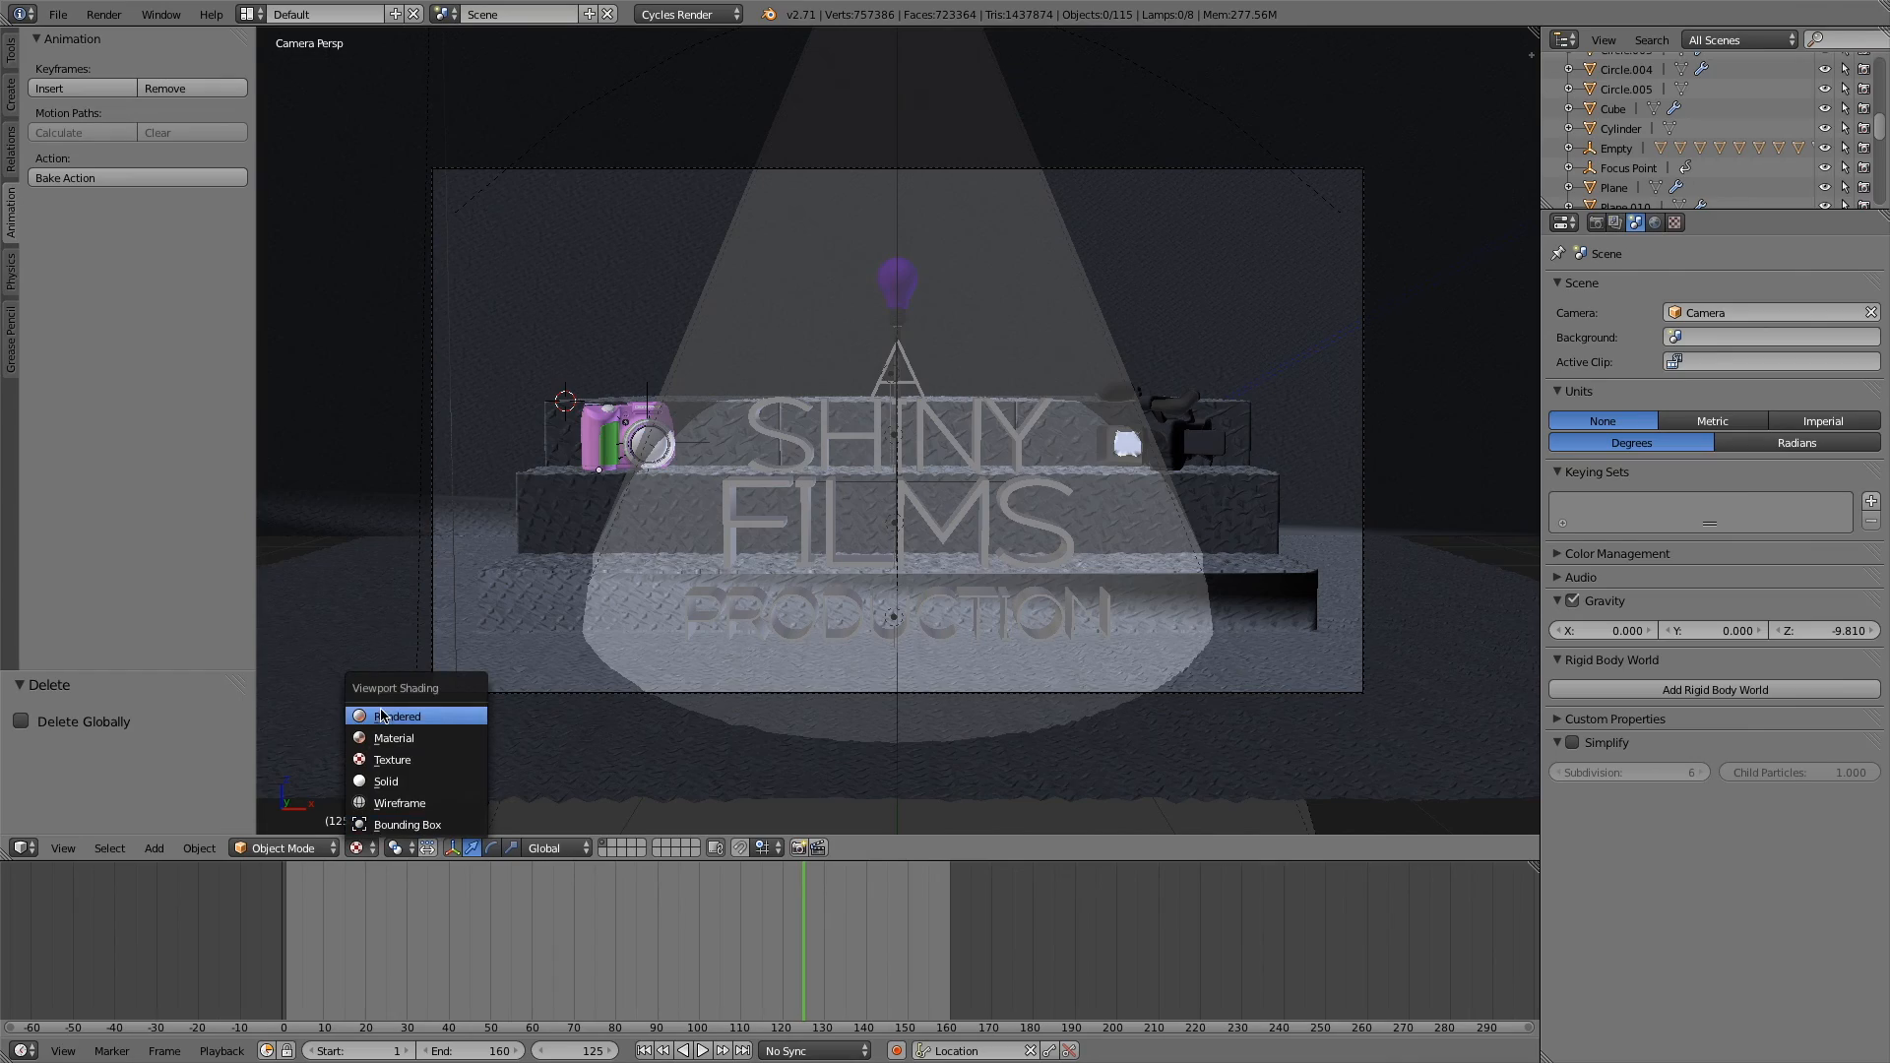
pyautogui.click(382, 715)
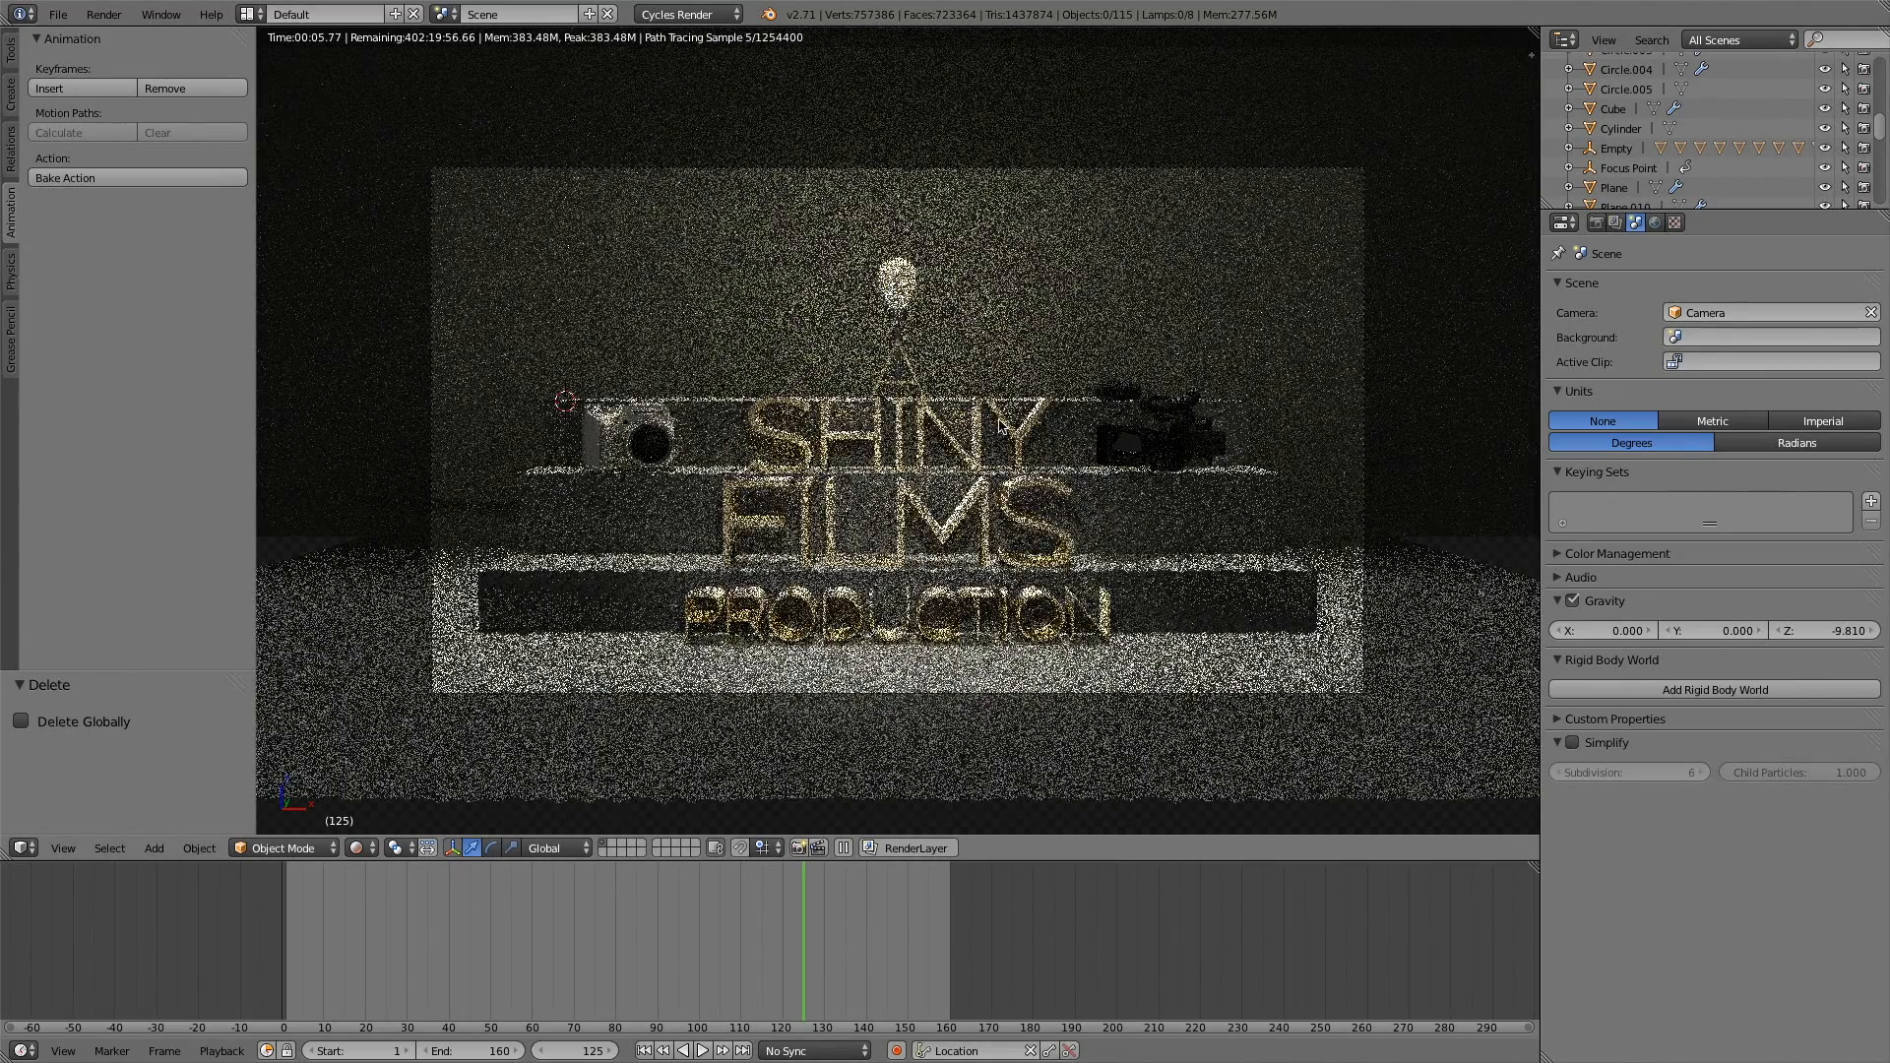
# - Inspect the materials of the FILMS text, the stepped stage and the photo camera in turn
pyautogui.rightClick(988, 484)
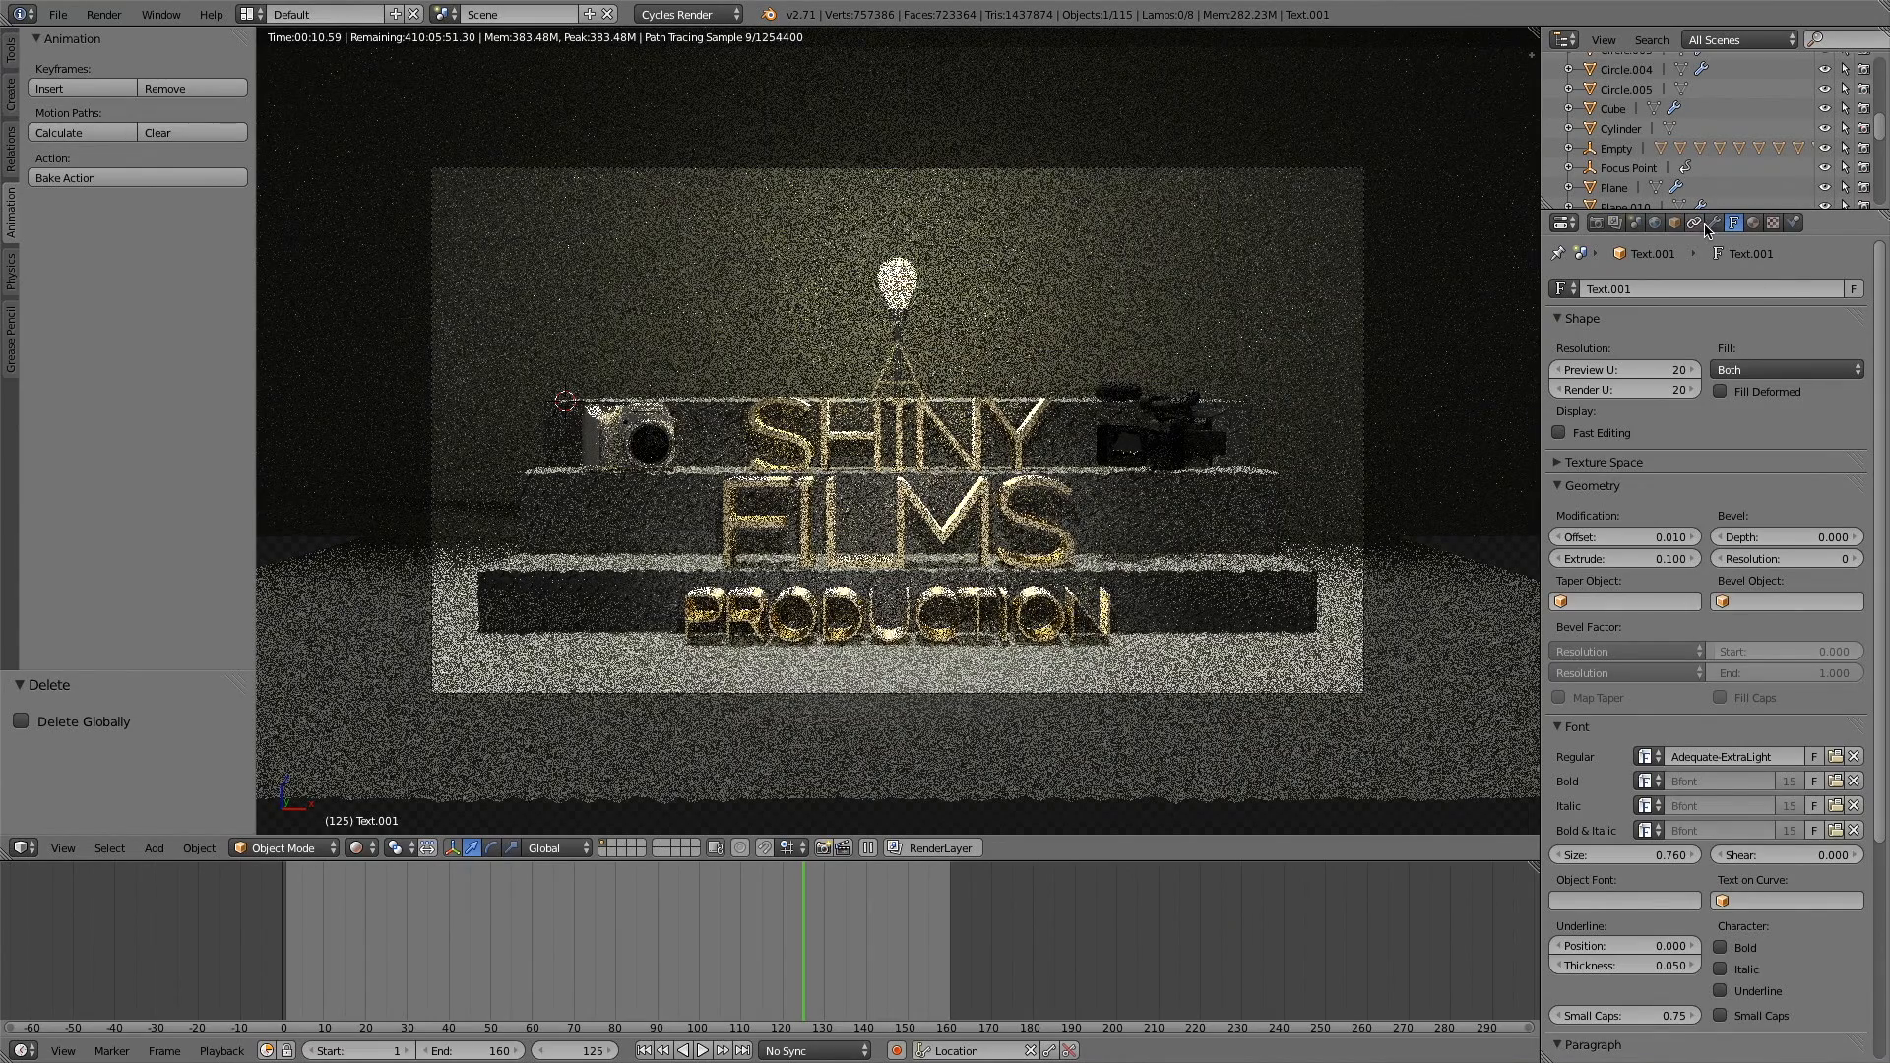
pyautogui.click(1754, 224)
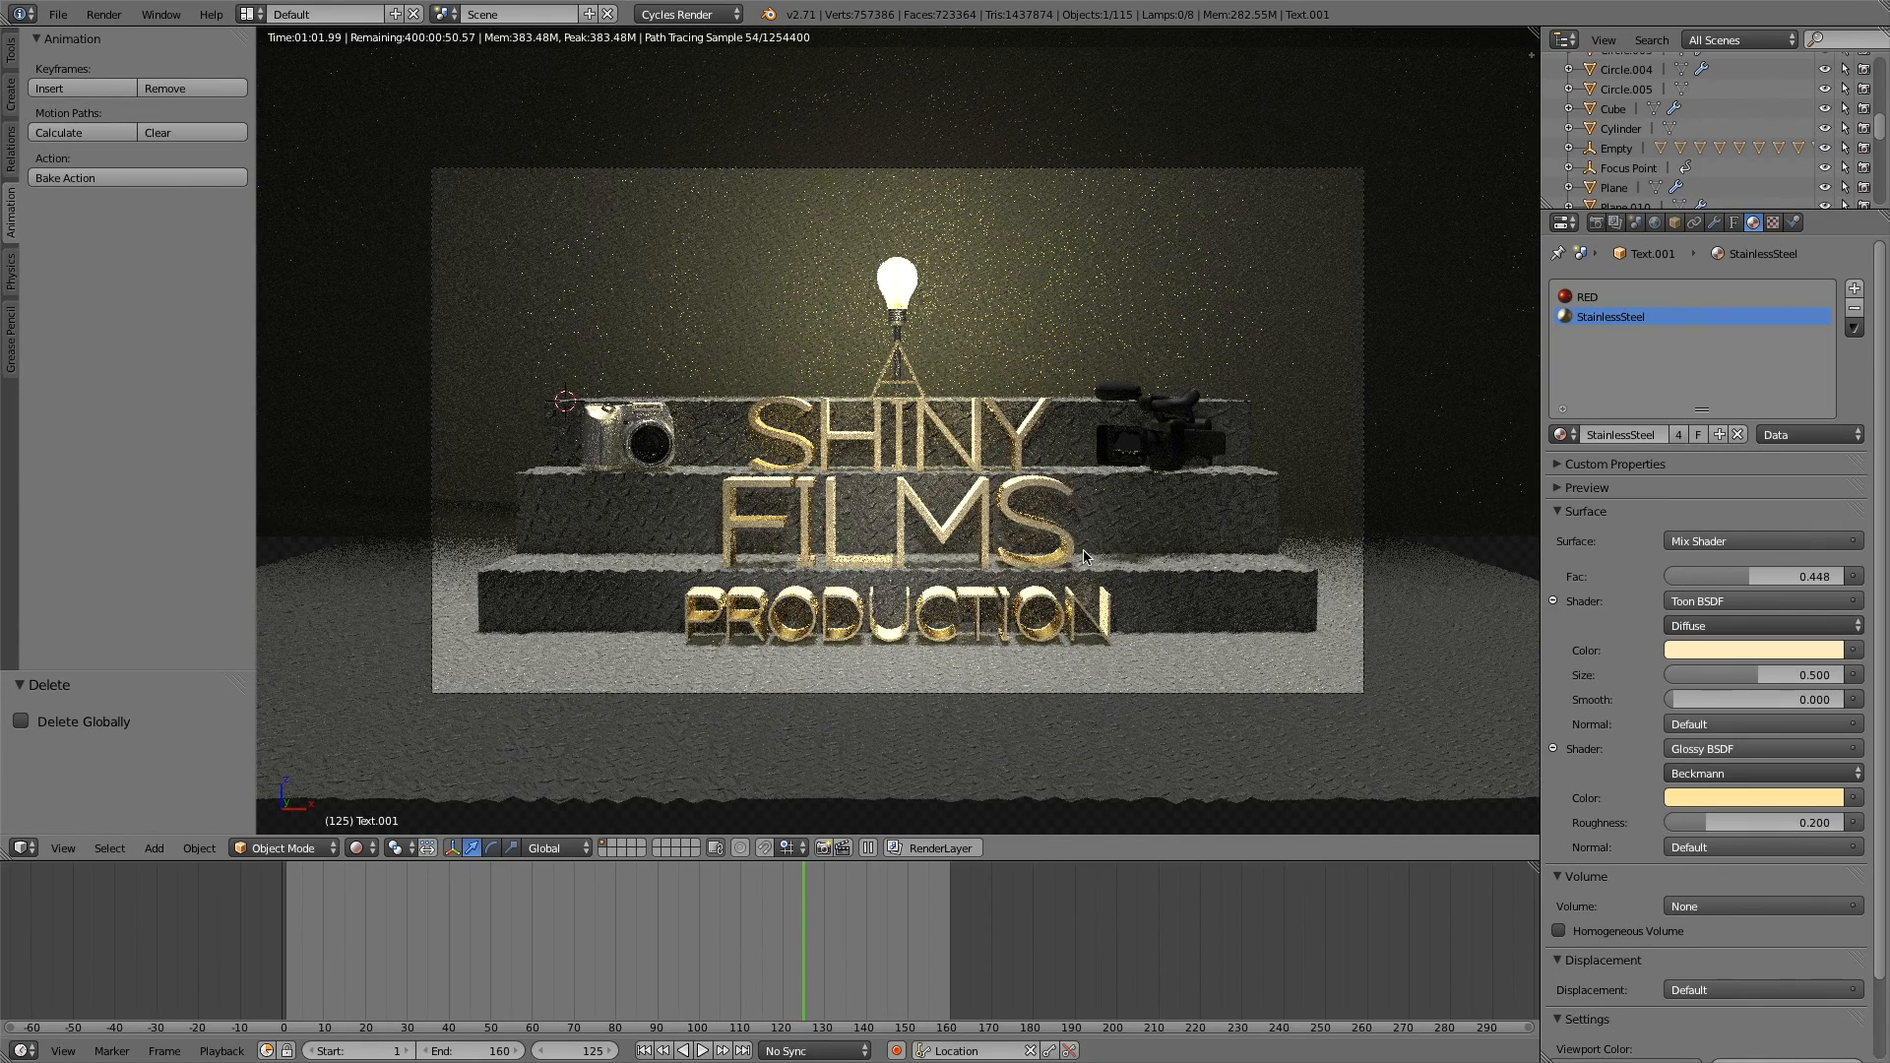
pyautogui.rightClick(1214, 527)
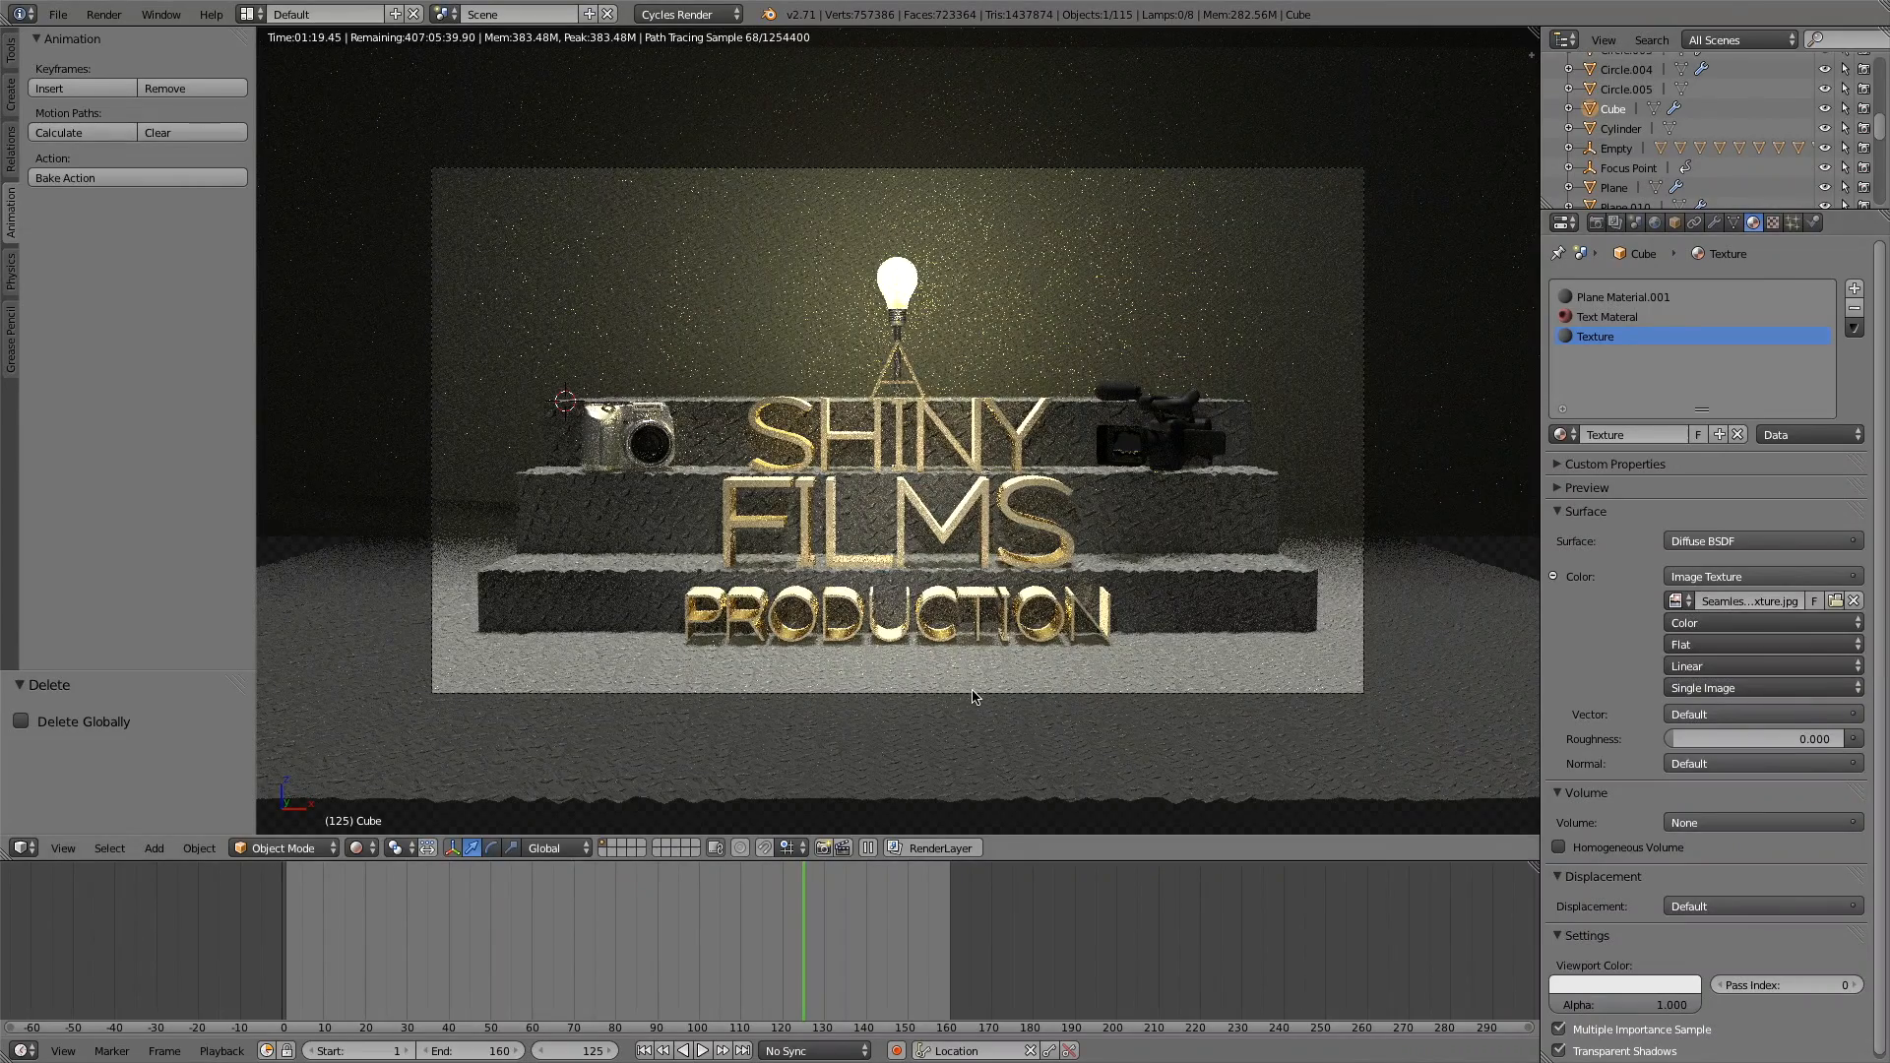
pyautogui.rightClick(699, 421)
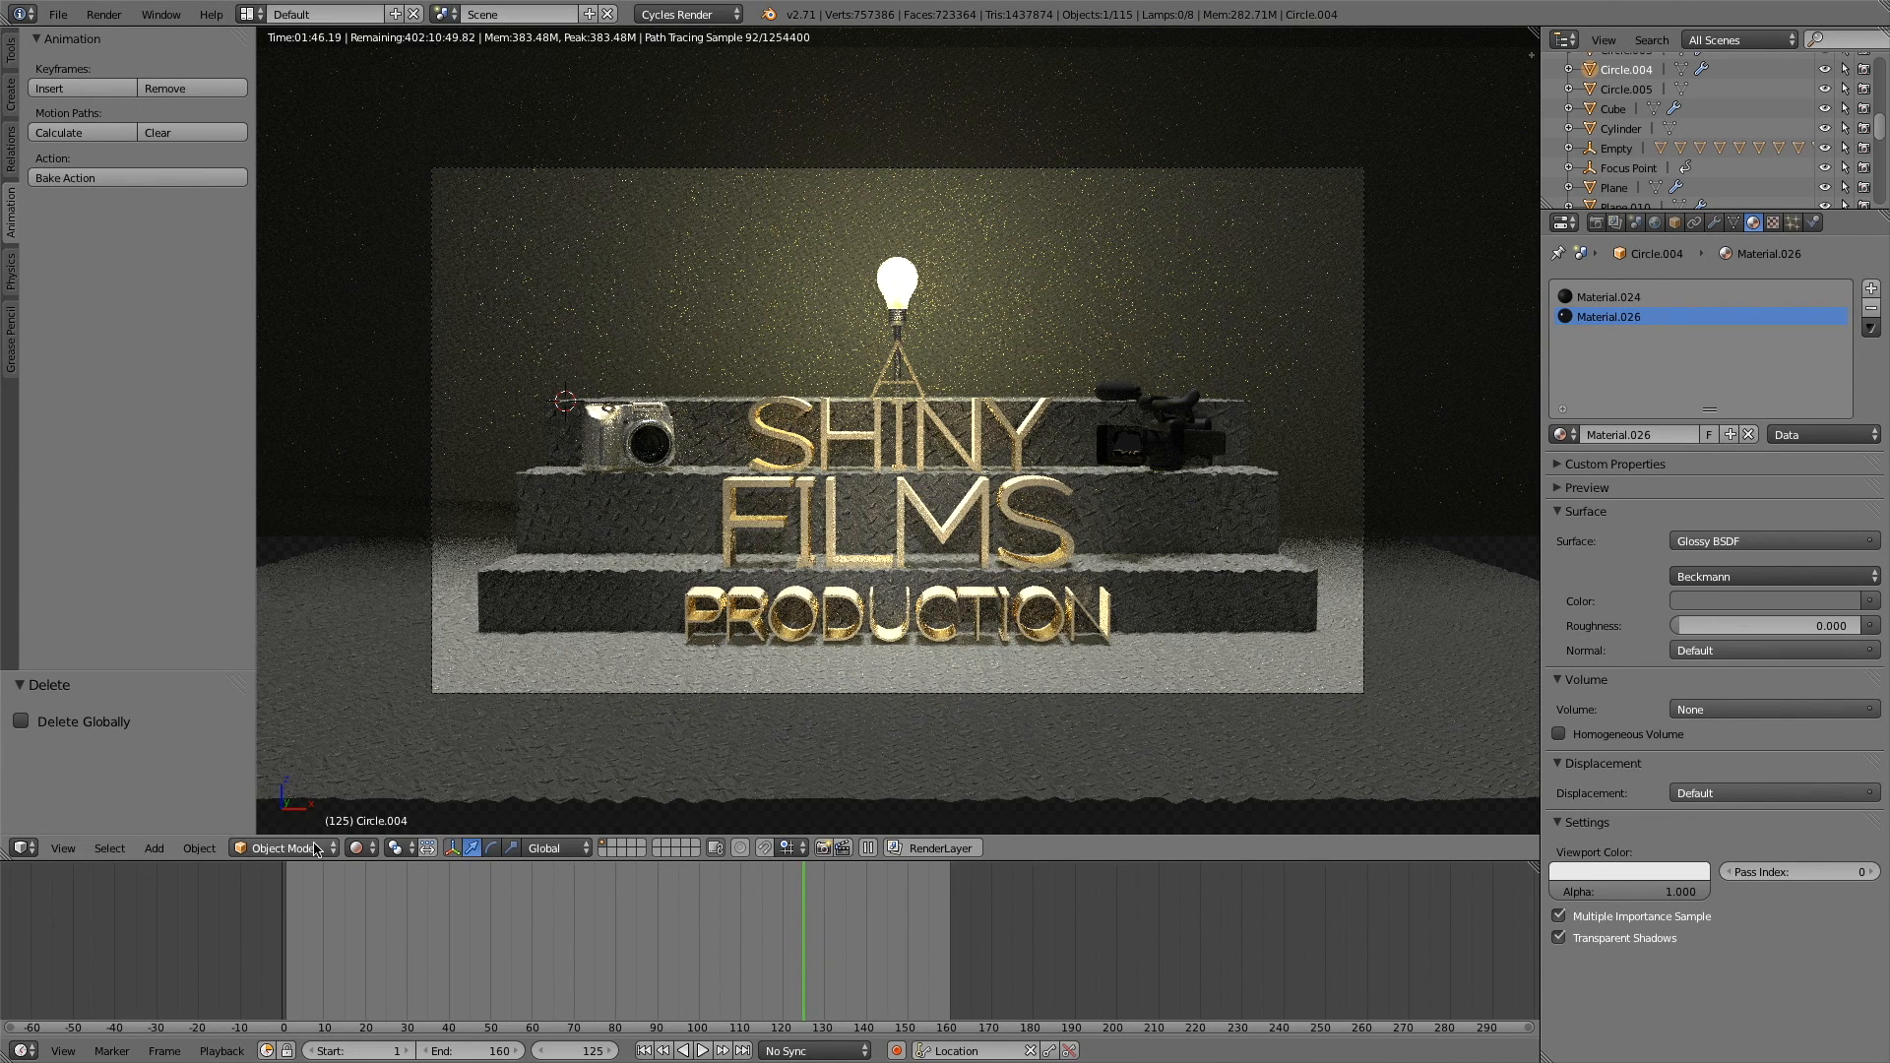
# - Return the viewport to Texture shading and select the light bulb's glass to show its material
pyautogui.click(360, 848)
pyautogui.moveTo(892, 370); pyautogui.dragTo(890, 457, button='middle')
pyautogui.scroll(7, 895, 380)
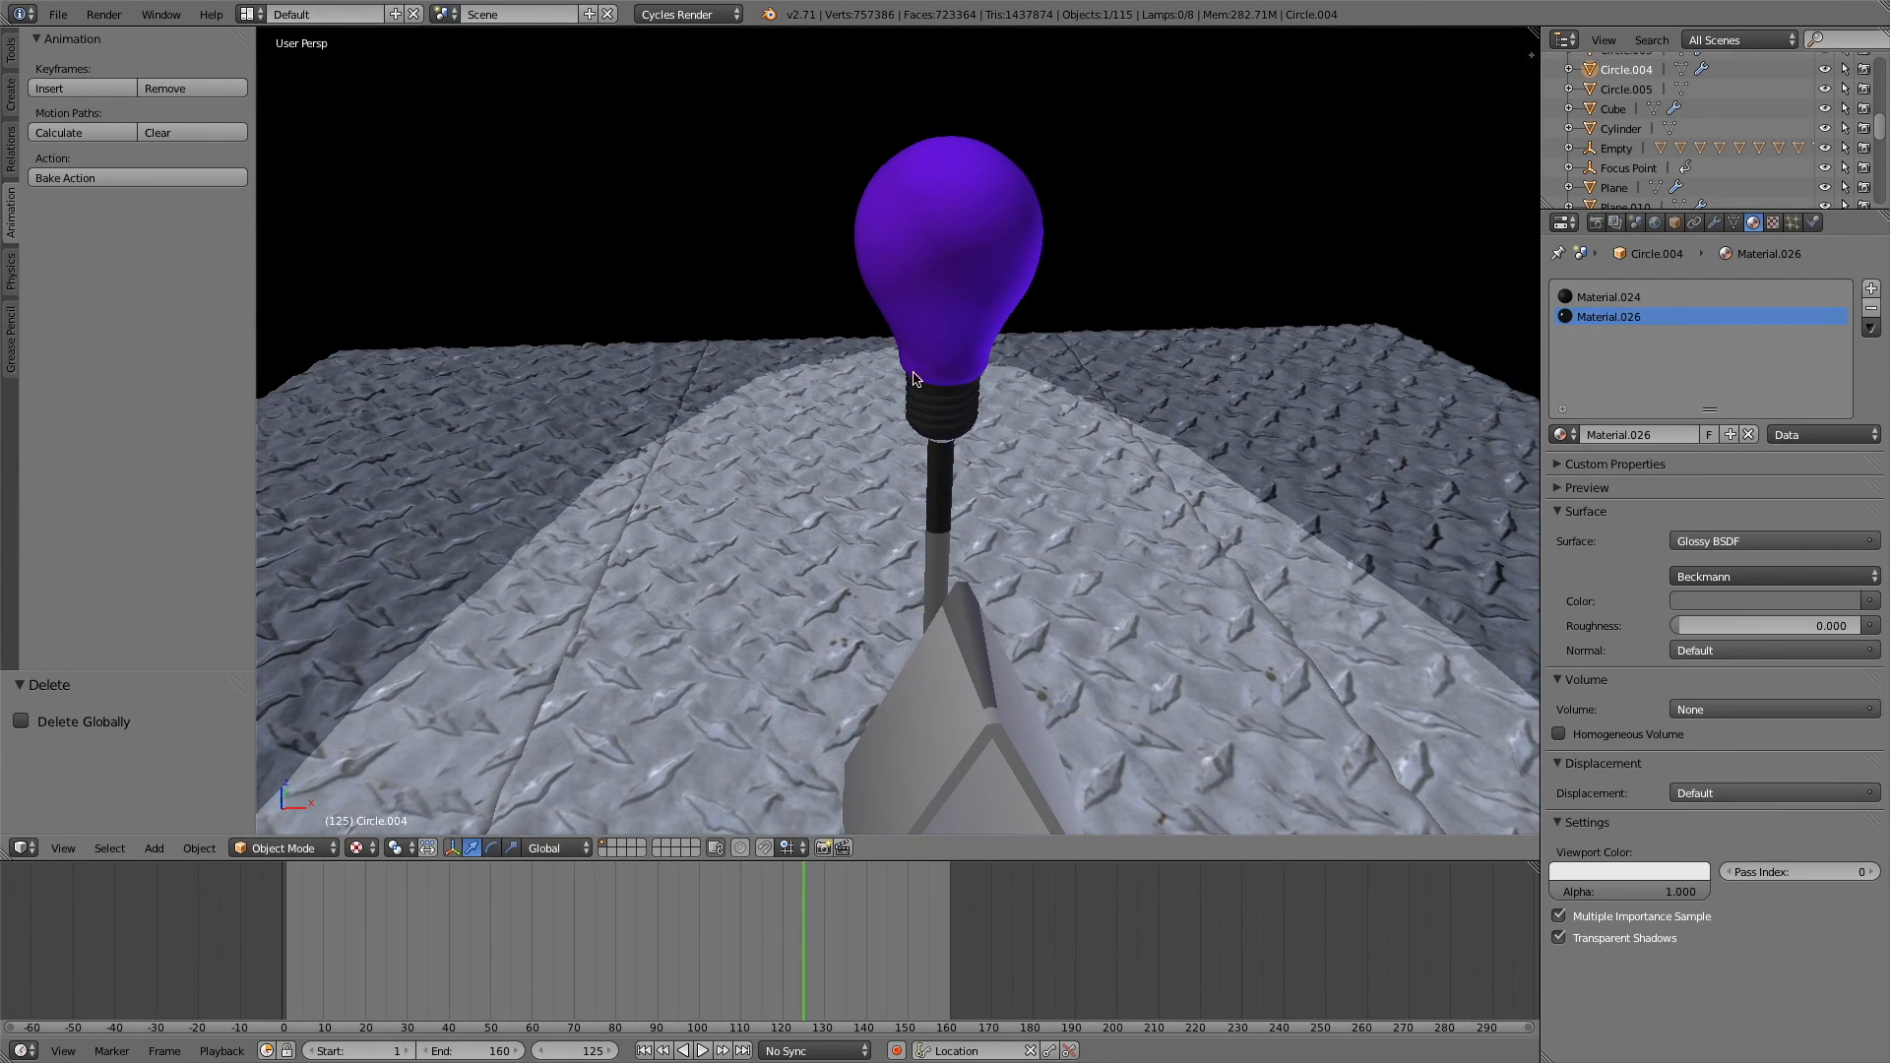
pyautogui.rightClick(1009, 266)
pyautogui.moveTo(966, 367); pyautogui.dragTo(966, 366, button='middle')
pyautogui.moveTo(1152, 382); pyautogui.dragTo(1153, 384, button='middle')
pyautogui.scroll(3, 1152, 384)
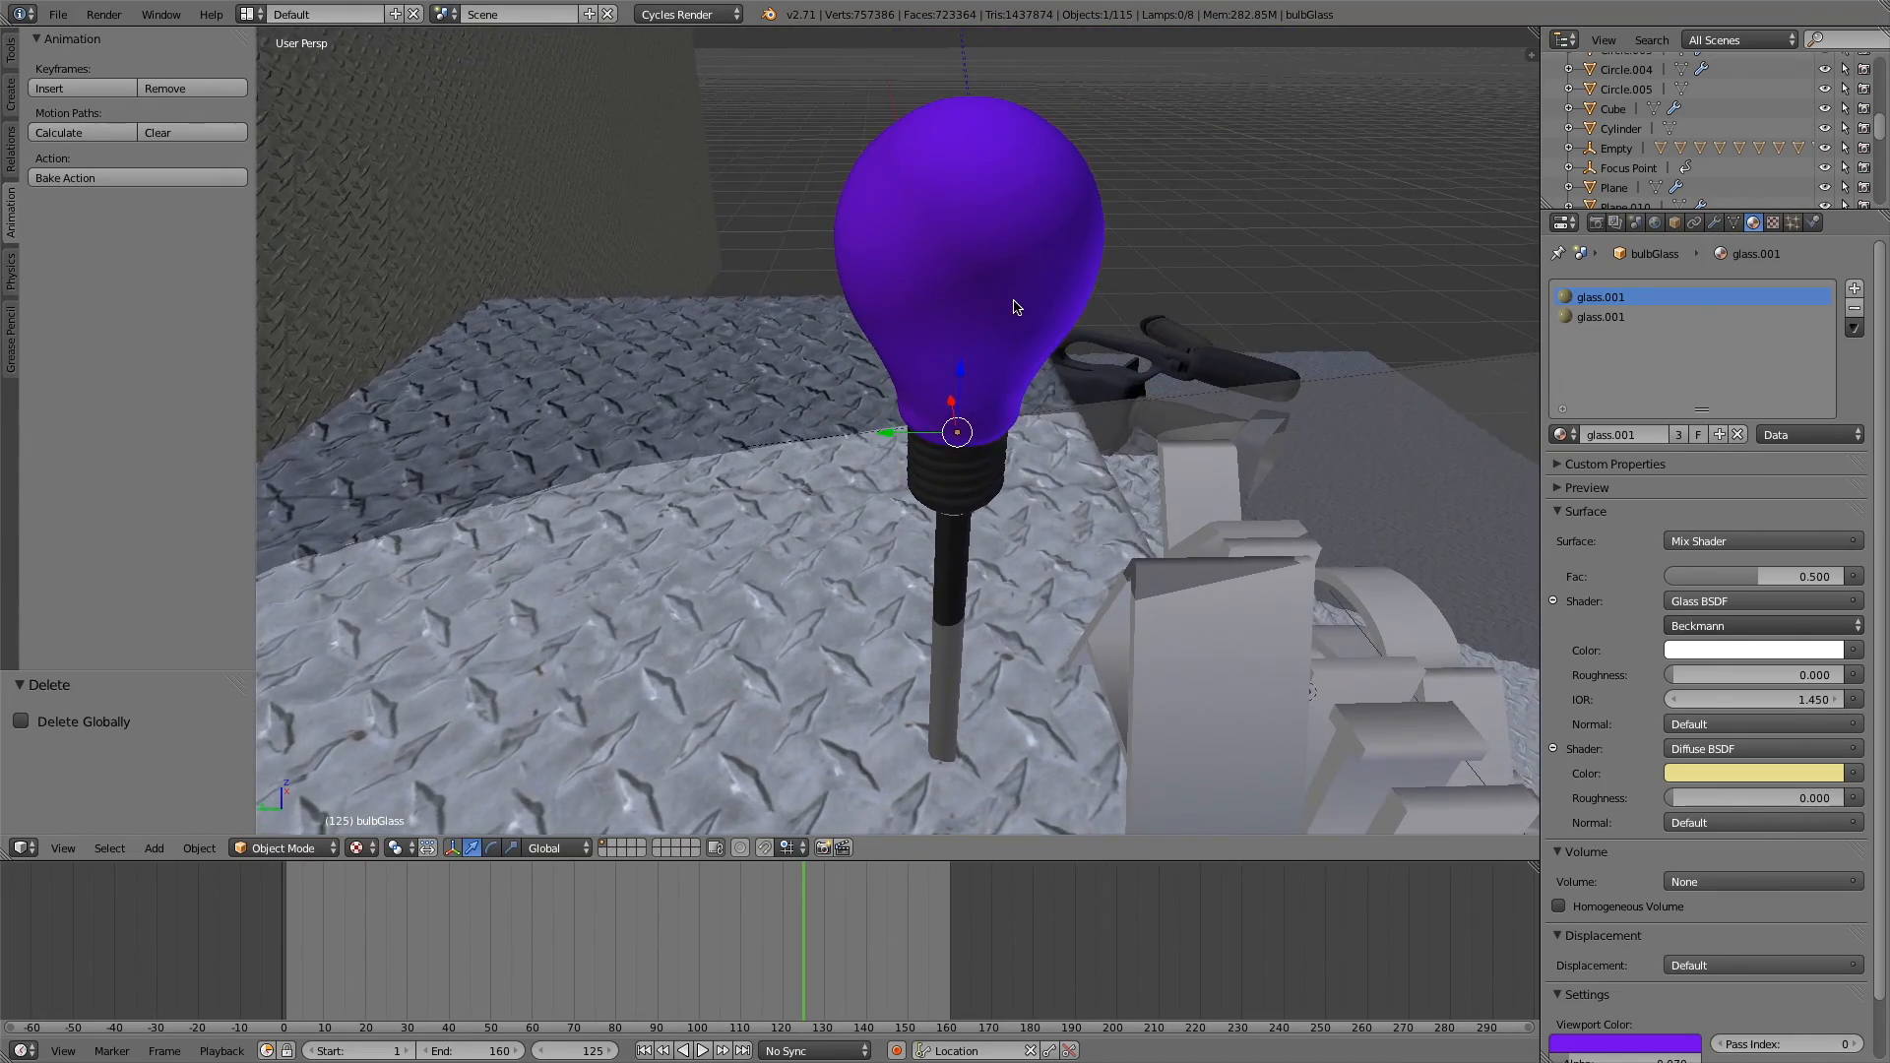
# - Look inside the light bulb and select its inner glass support to show the assigned material
pyautogui.scroll(4, 1014, 305)
pyautogui.scroll(6, 1014, 305)
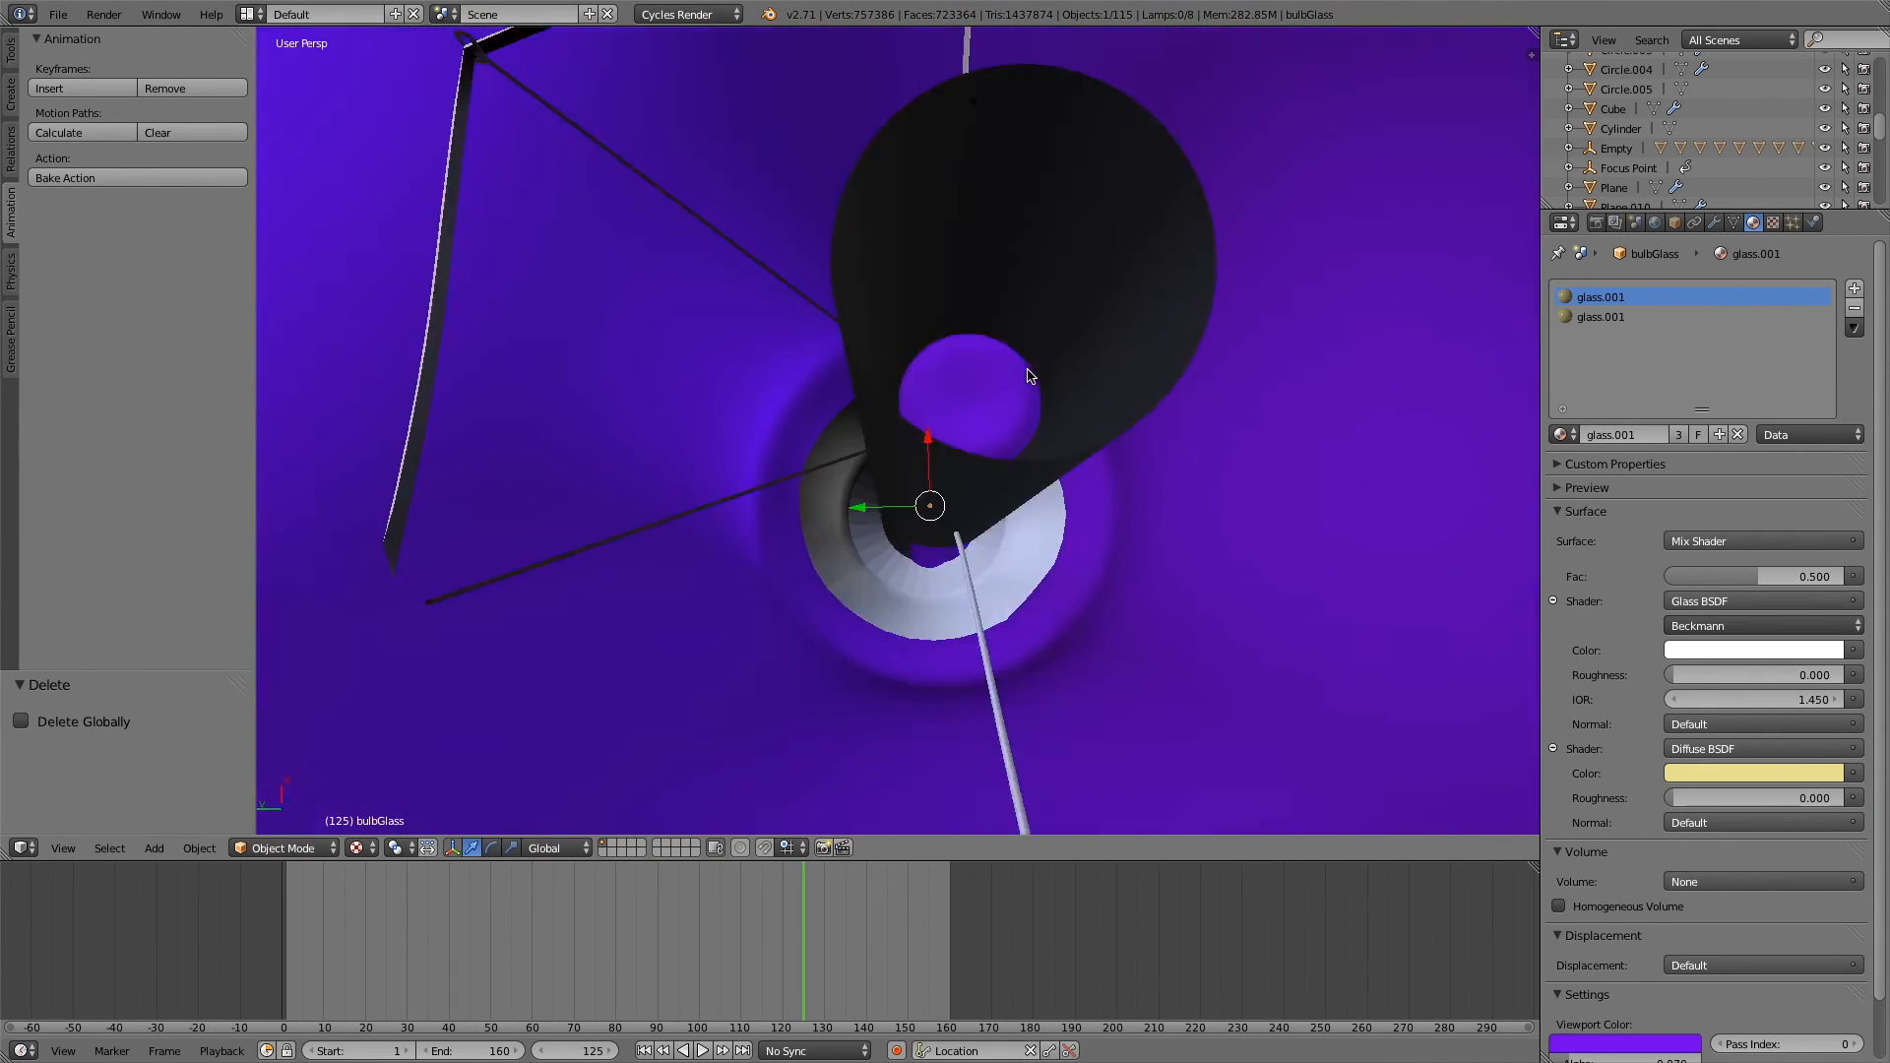
pyautogui.keyDown('shift'); pyautogui.moveTo(1027, 370); pyautogui.dragTo(1026, 368, button='middle'); pyautogui.keyUp('shift')
pyautogui.rightClick(907, 579)
pyautogui.moveTo(987, 574); pyautogui.dragTo(987, 574, button='middle')
pyautogui.scroll(-1, 1572, 190)
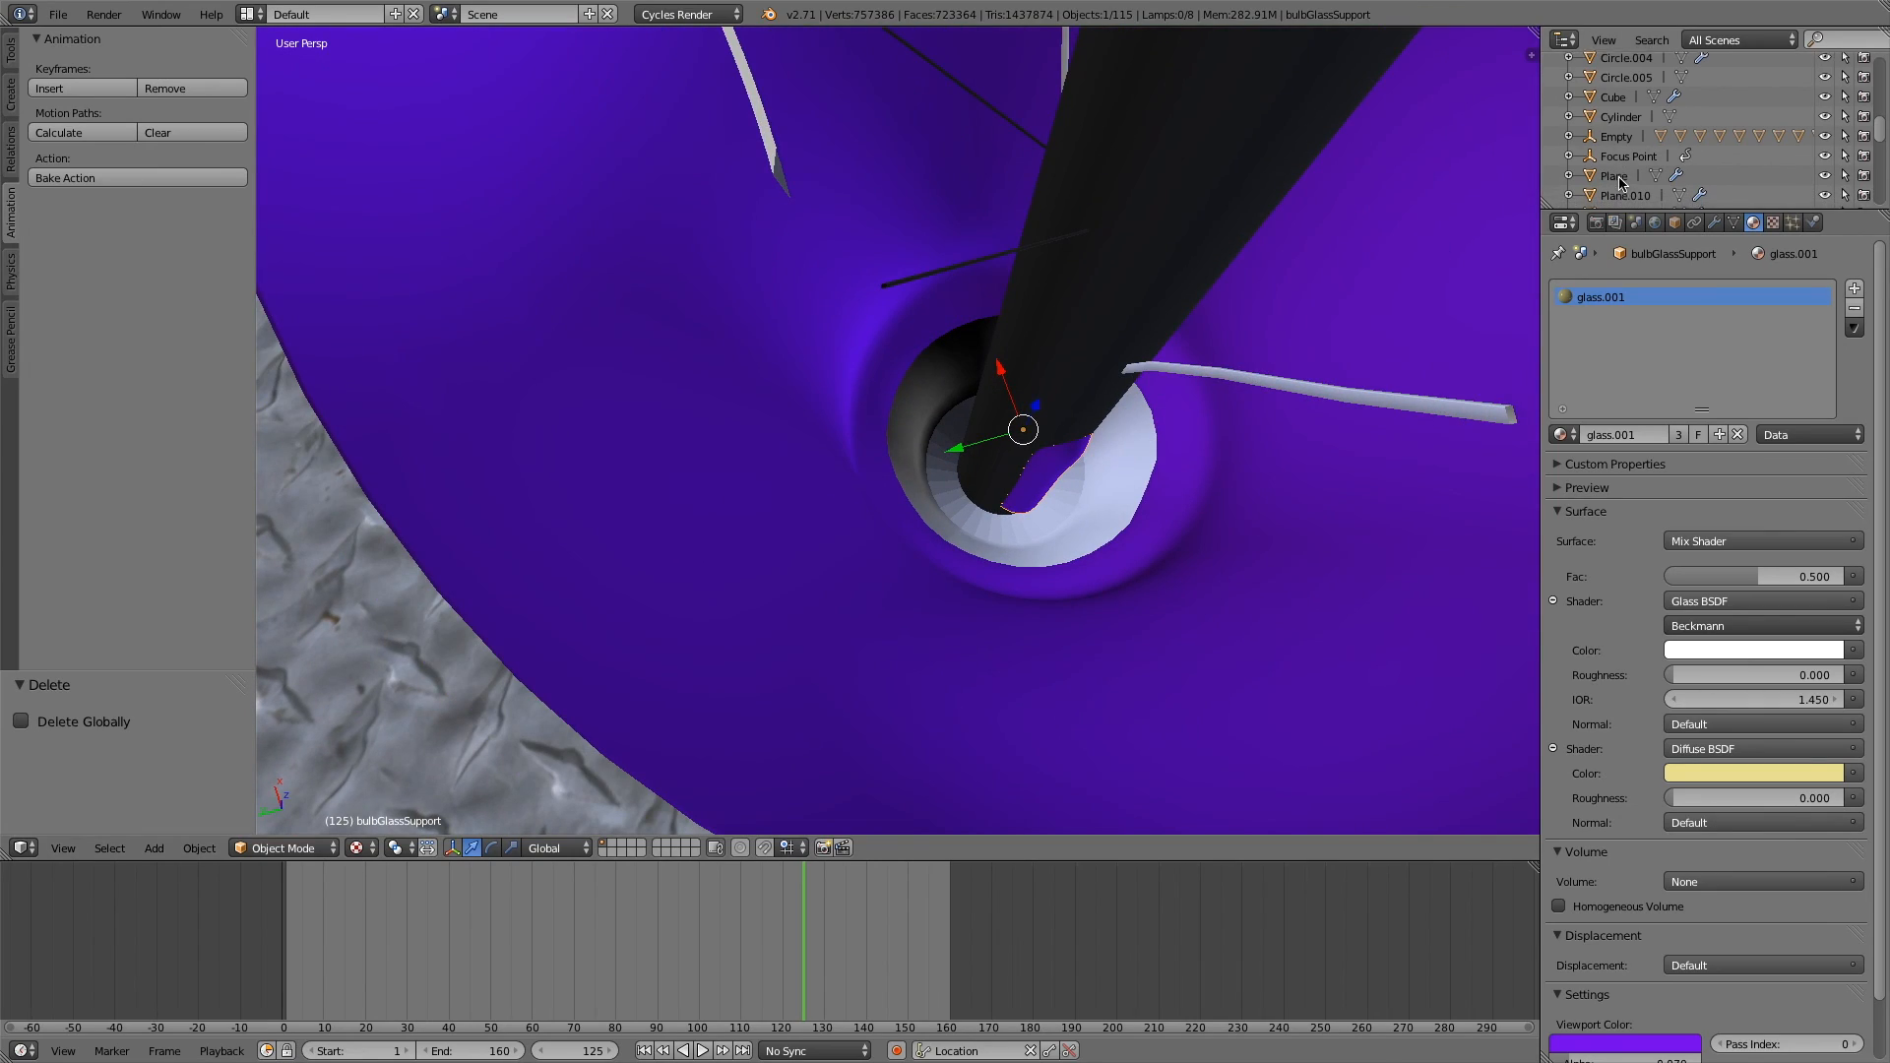
# - Reselect the light bulb's glass and review its material's mix of Glass BSDF and Diffuse BSDF shaders
pyautogui.scroll(-8, 912, 542)
pyautogui.scroll(-5, 913, 540)
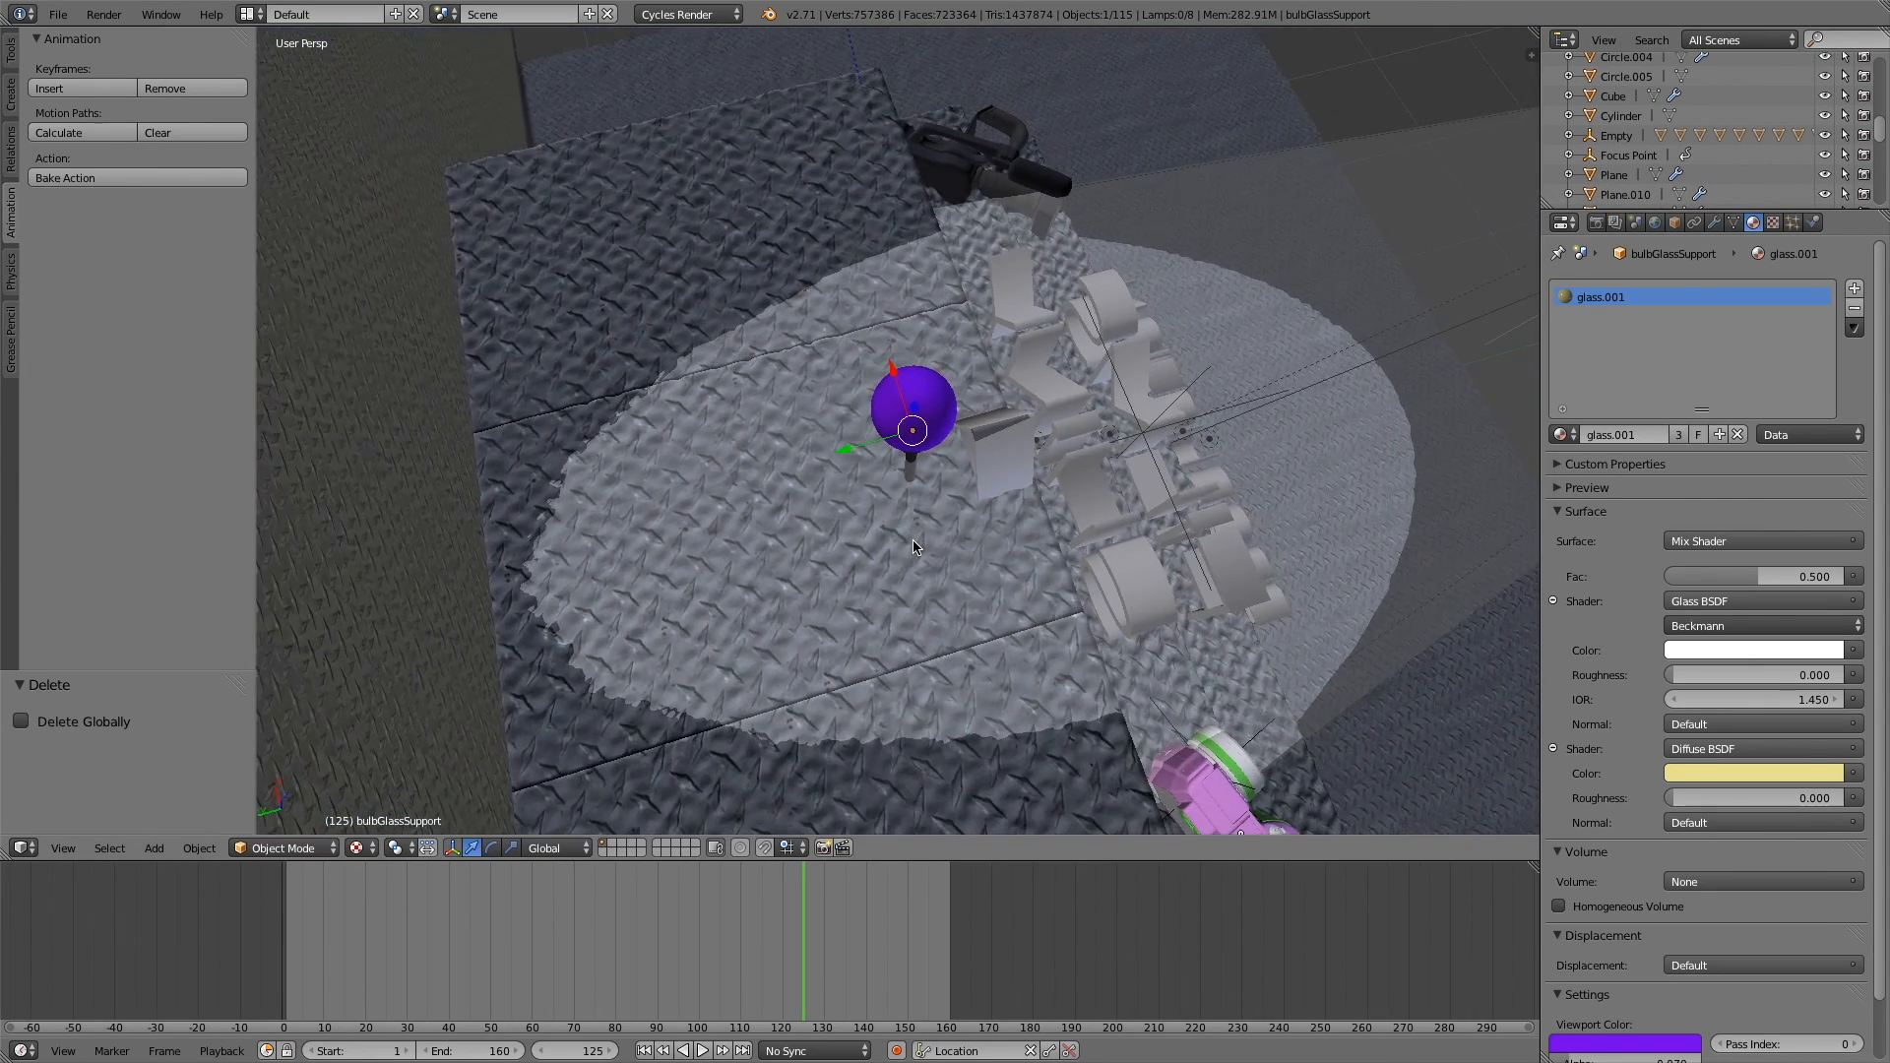
pyautogui.moveTo(913, 540); pyautogui.dragTo(913, 547, button='middle')
pyautogui.rightClick(827, 374)
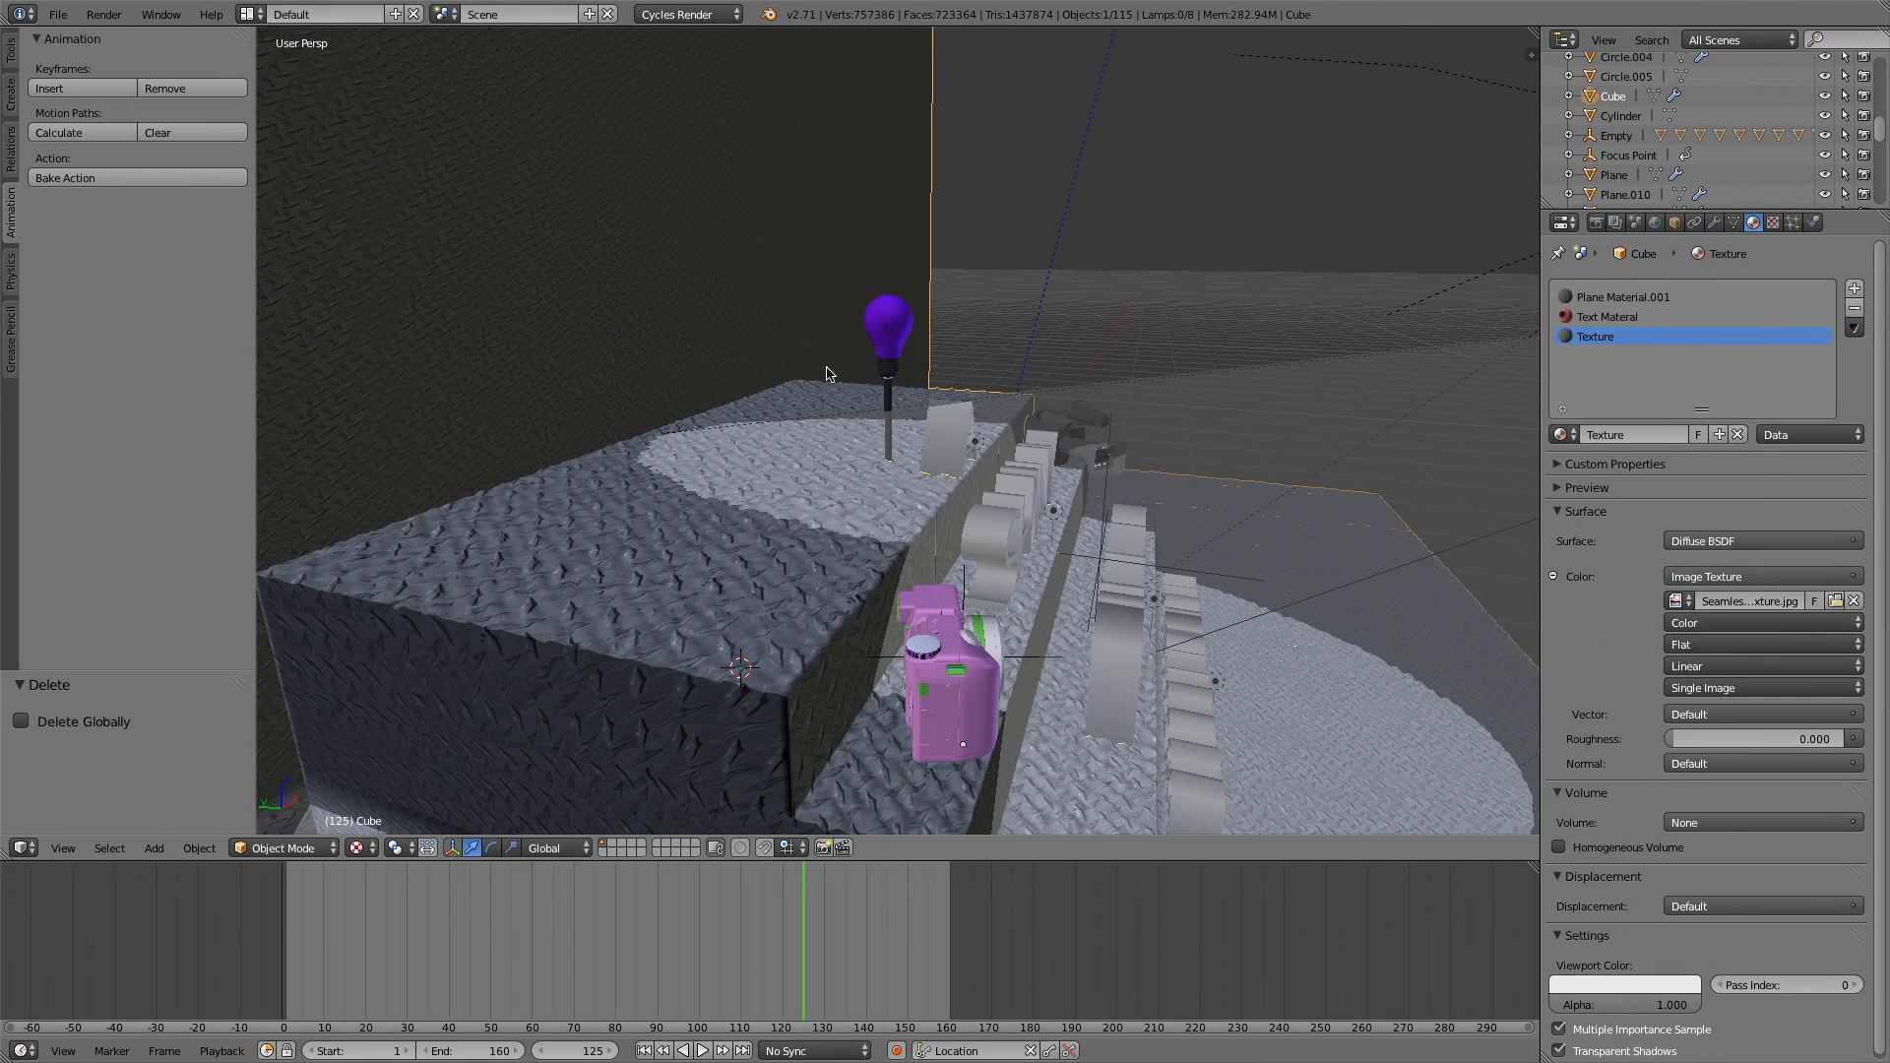
pyautogui.rightClick(898, 347)
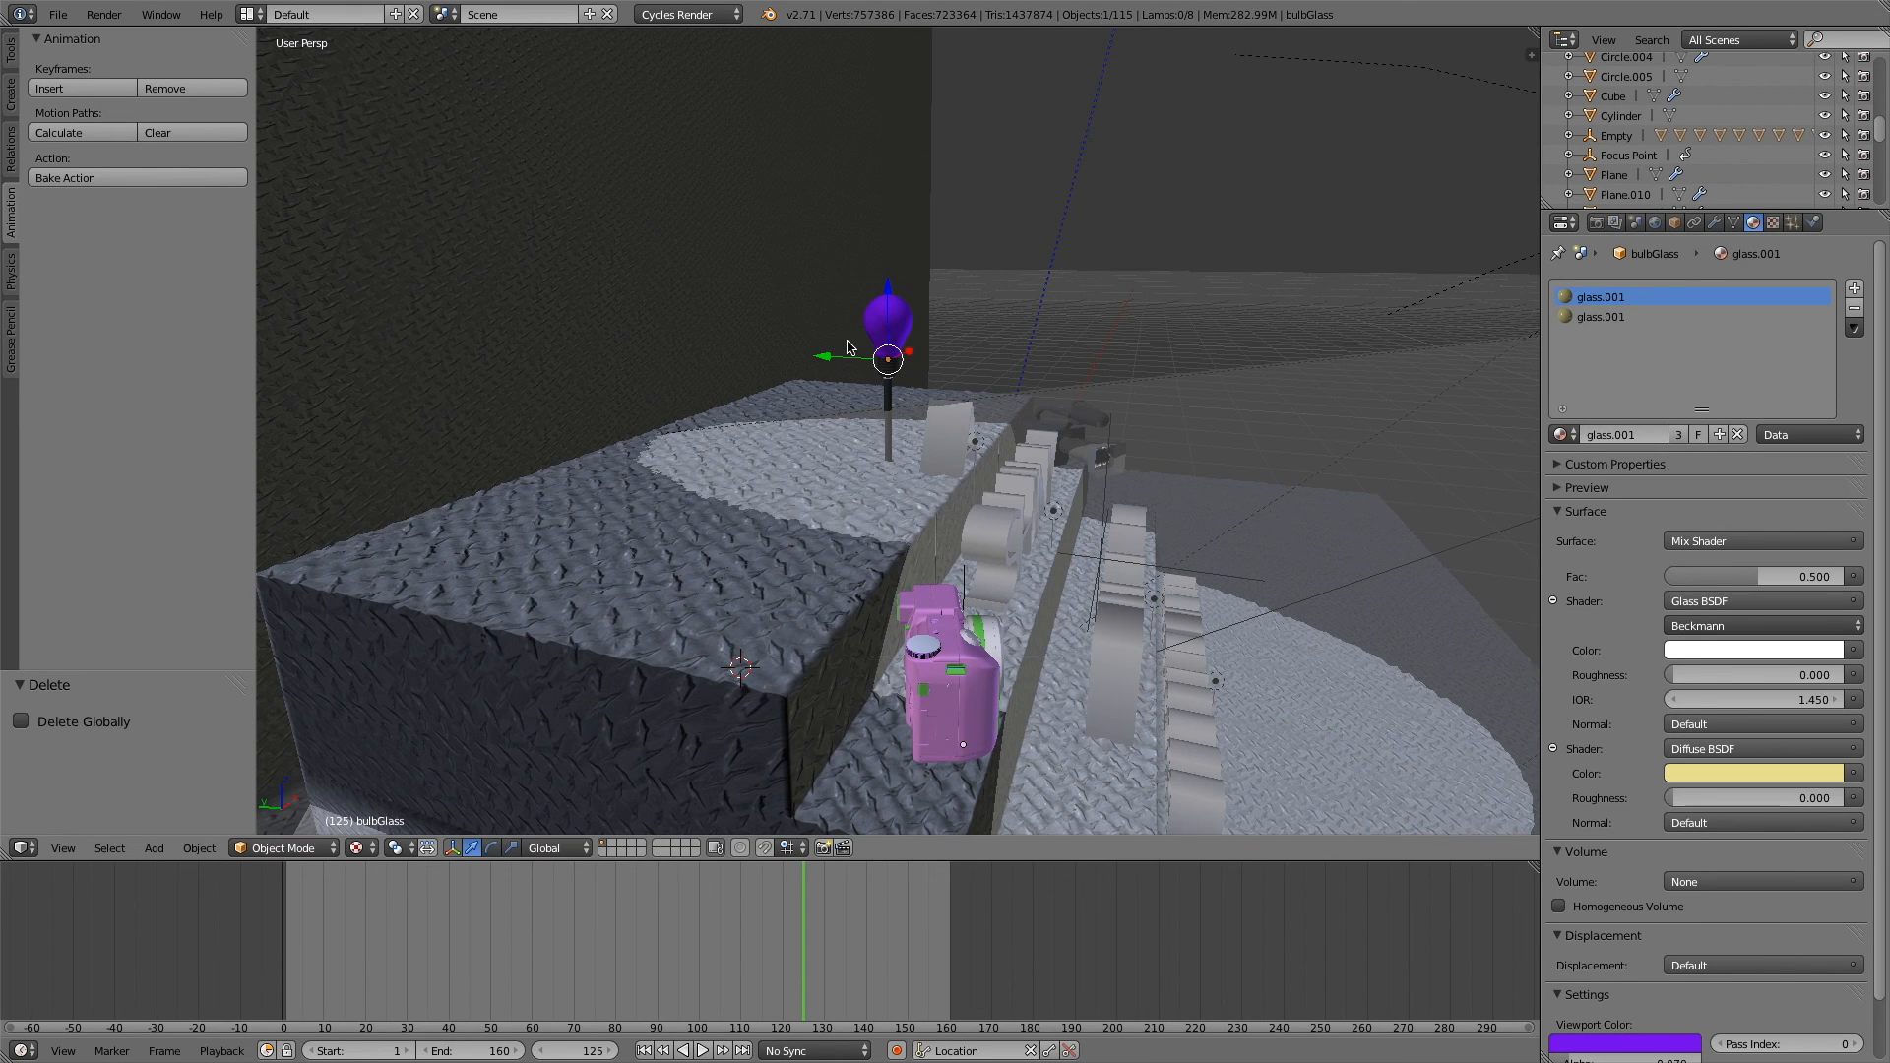
pyautogui.scroll(3, 846, 346)
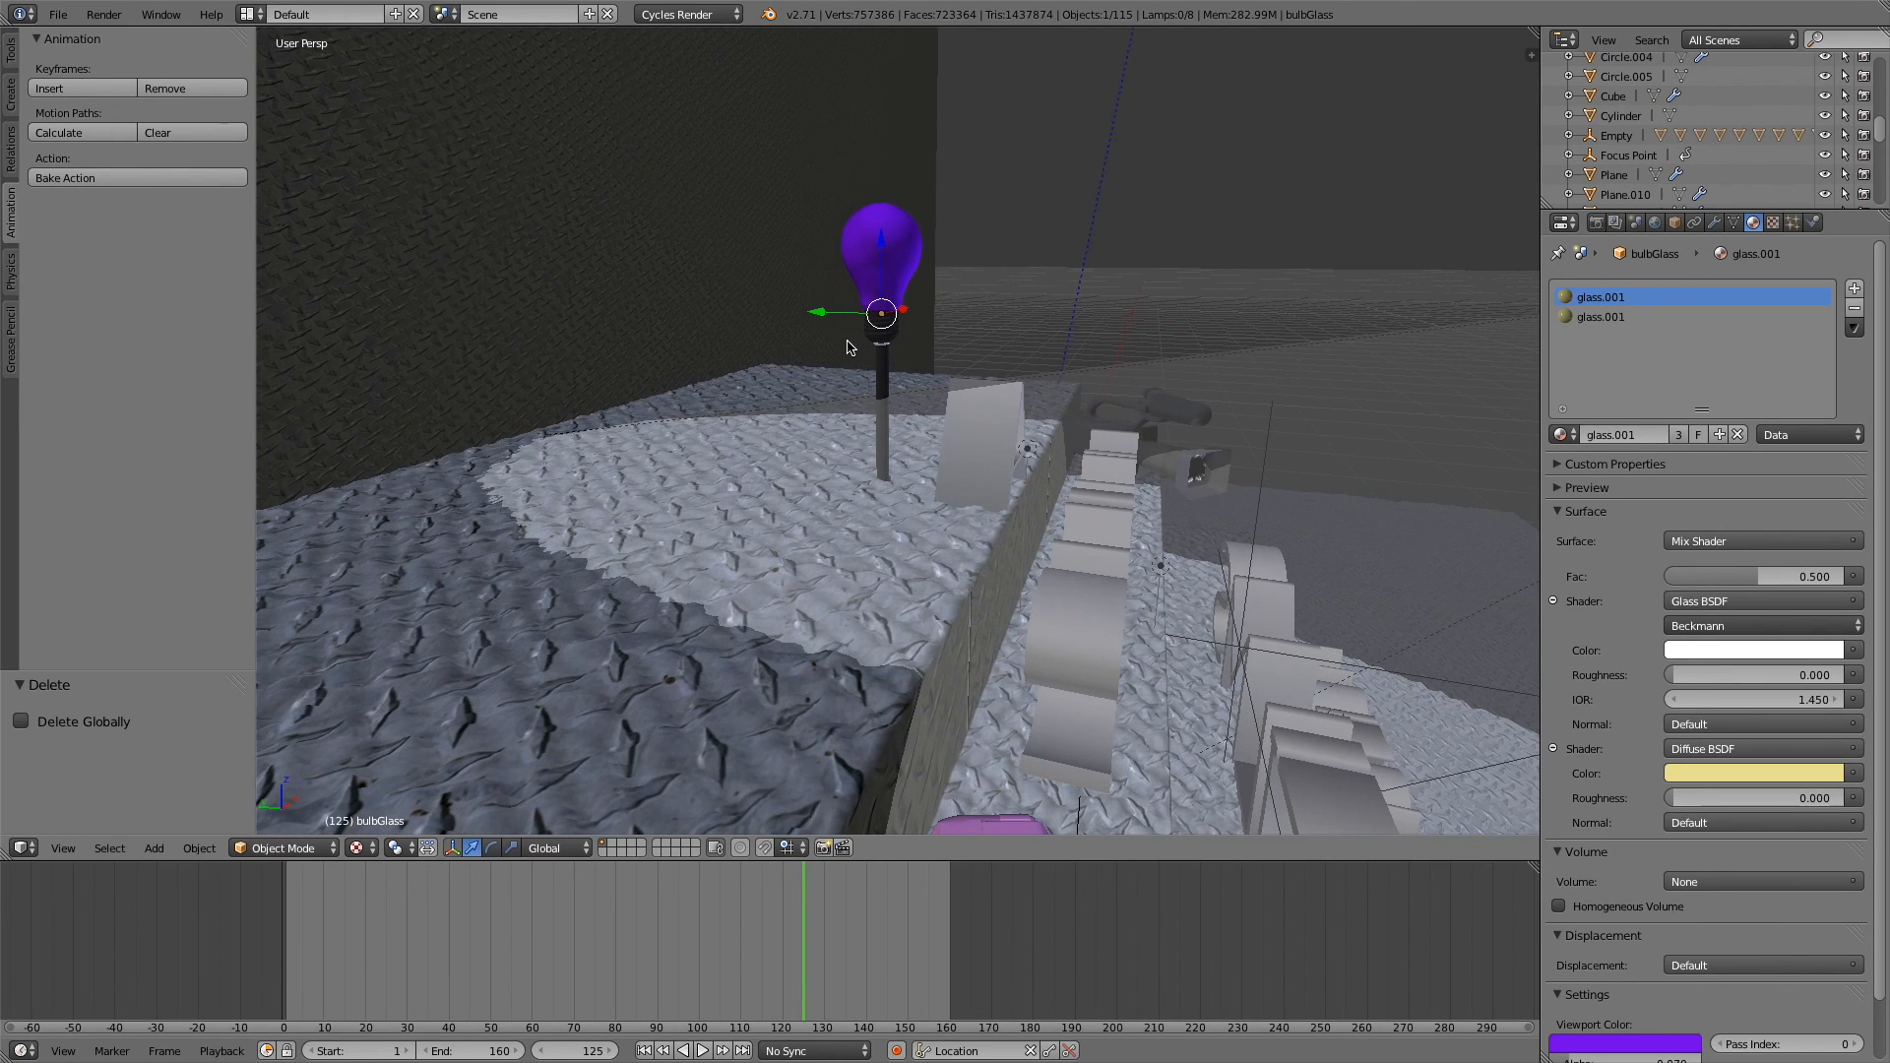
pyautogui.rightClick(879, 220)
pyautogui.rightClick(842, 253)
pyautogui.scroll(4, 885, 258)
pyautogui.rightClick(890, 208)
pyautogui.rightClick(878, 352)
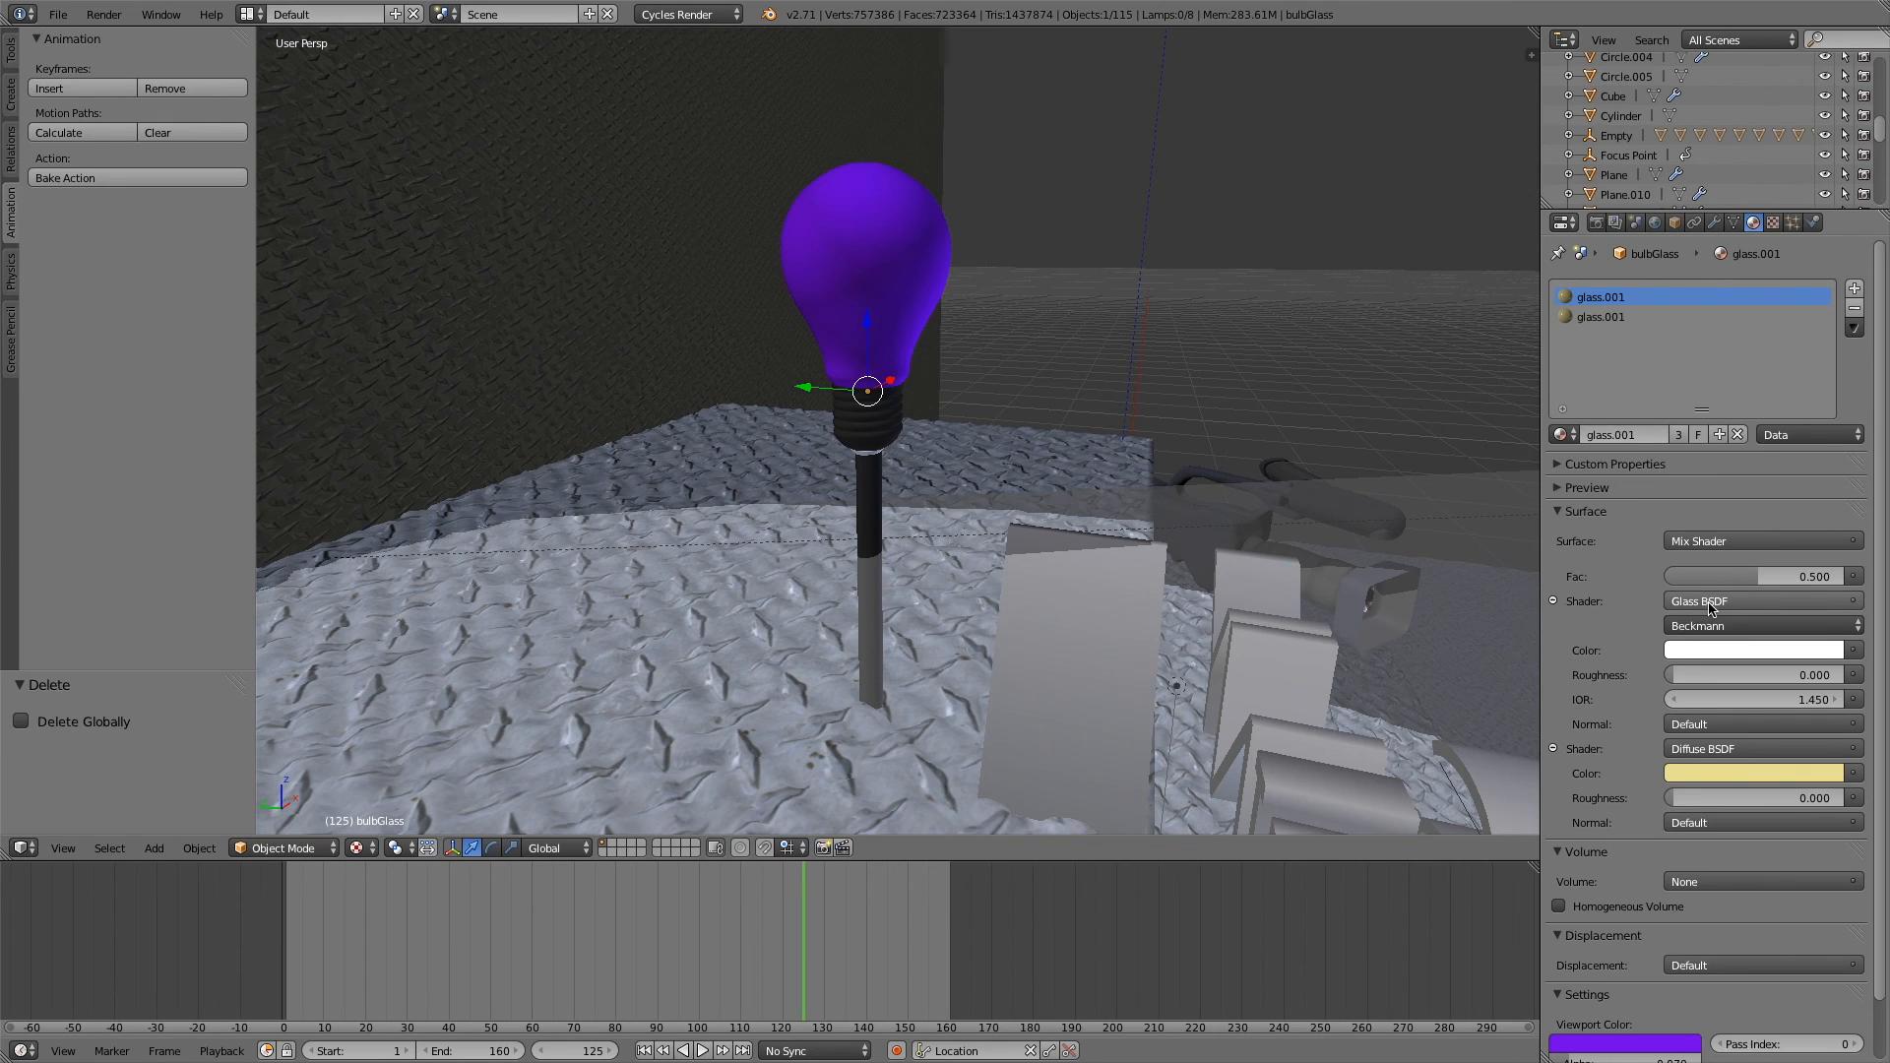
pyautogui.moveTo(1046, 410); pyautogui.dragTo(1045, 410, button='middle')
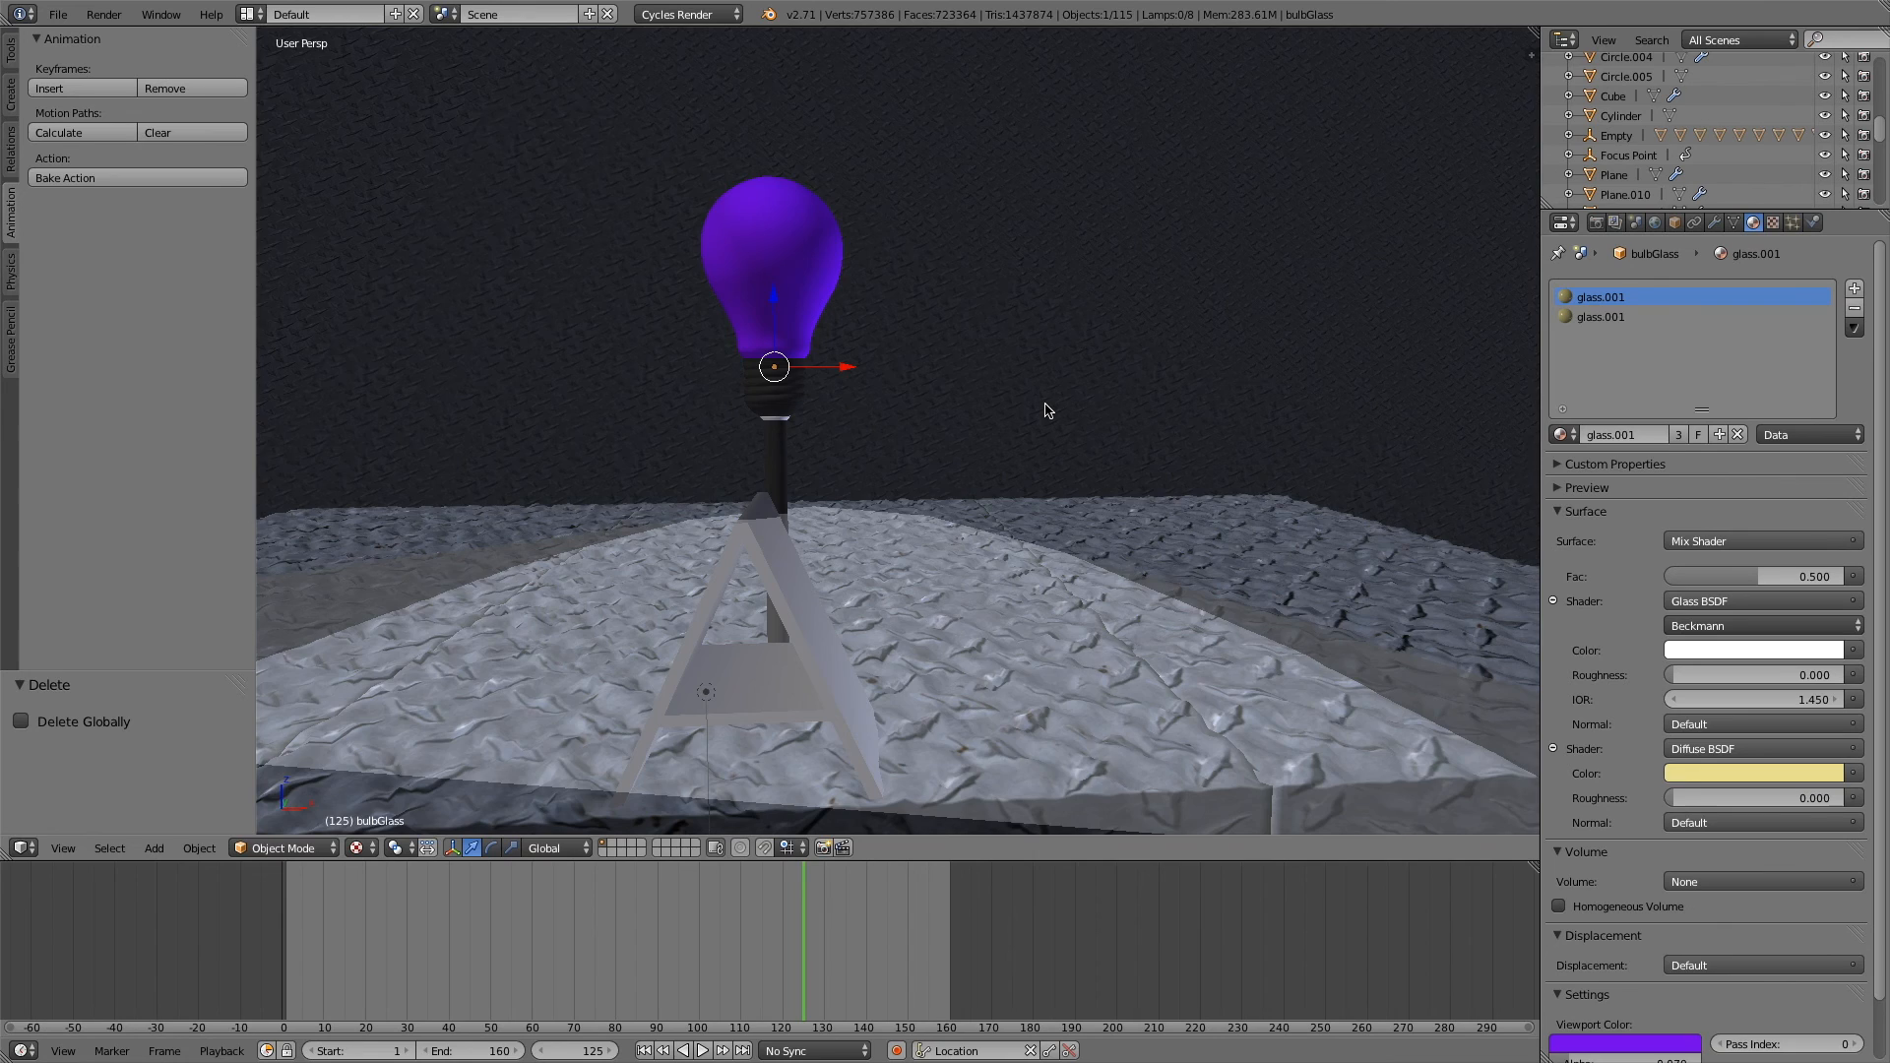
pyautogui.keyDown('shift'); pyautogui.scroll(-3, 1046, 411); pyautogui.keyUp('shift')
pyautogui.keyDown('shift'); pyautogui.scroll(2, 1046, 411); pyautogui.keyUp('shift')
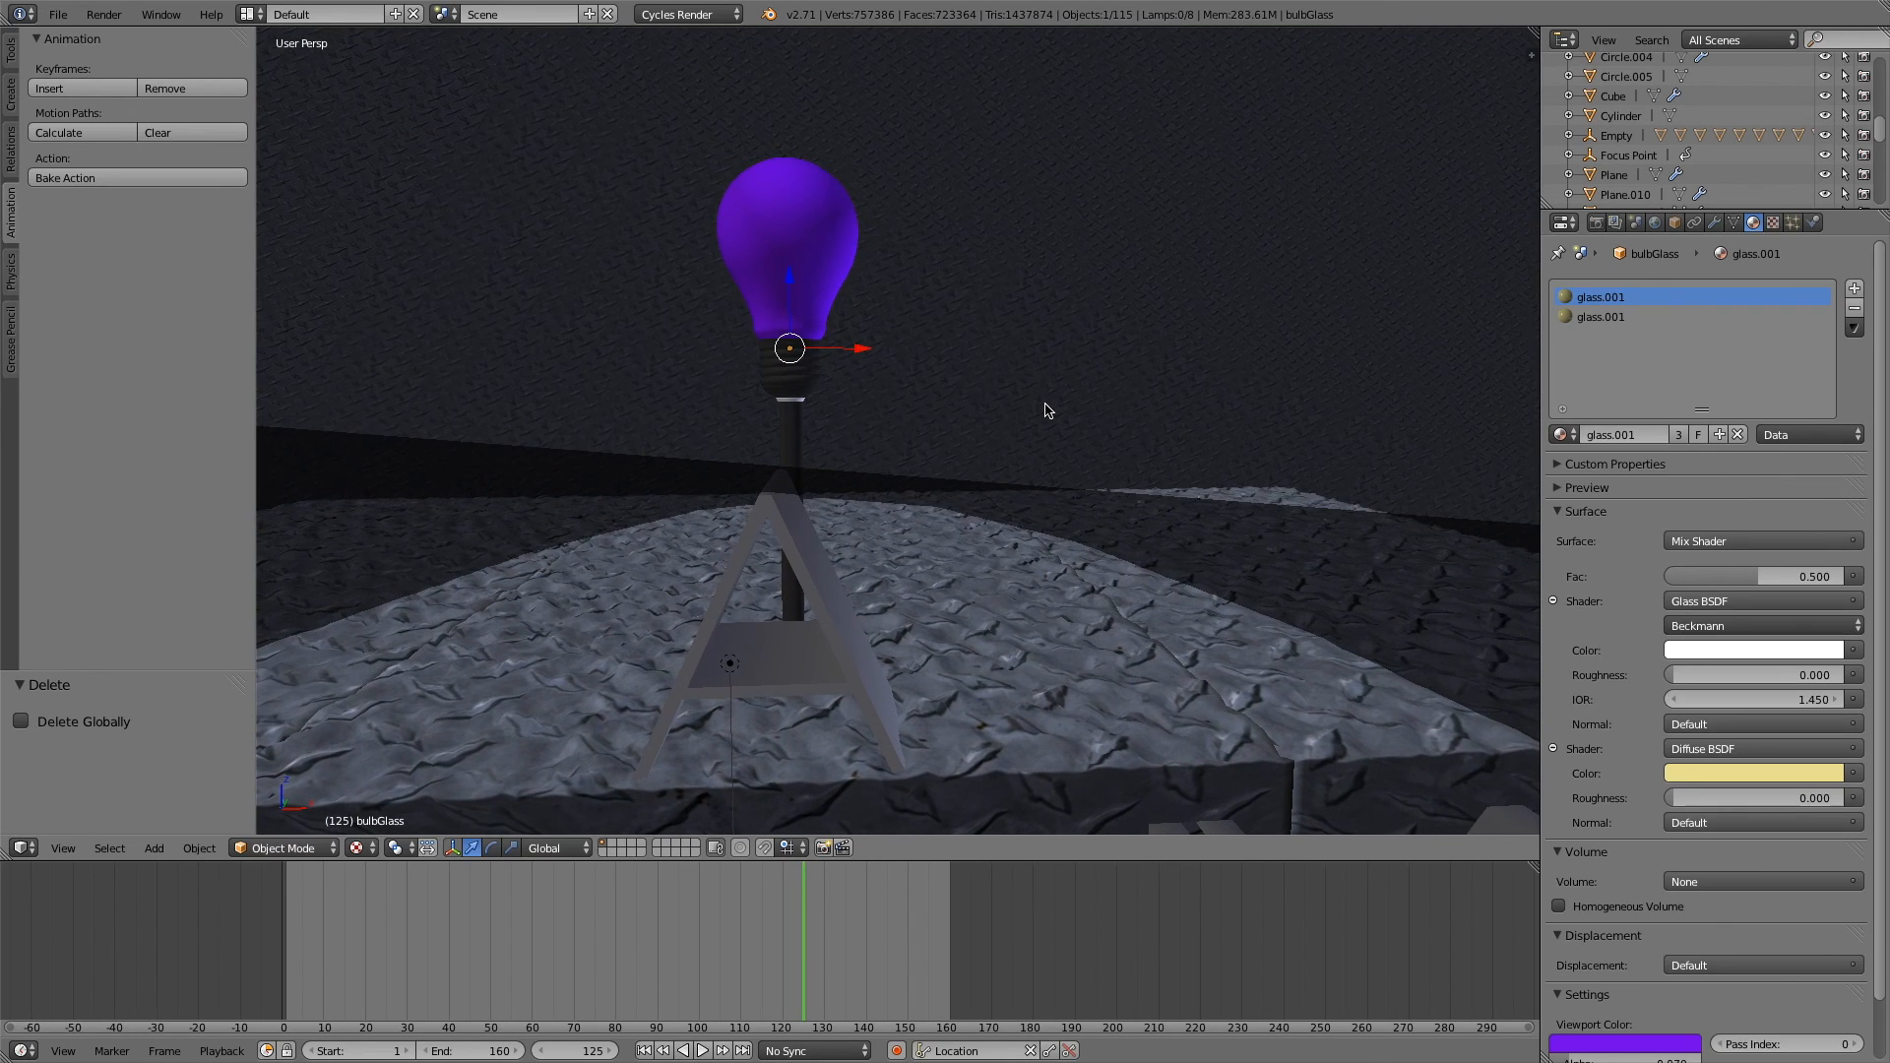
# - Select the stage object to show its Texture material
pyautogui.moveTo(1045, 410); pyautogui.dragTo(1314, 474, button='middle')
pyautogui.rightClick(1314, 475)
pyautogui.scroll(-4, 1172, 349)
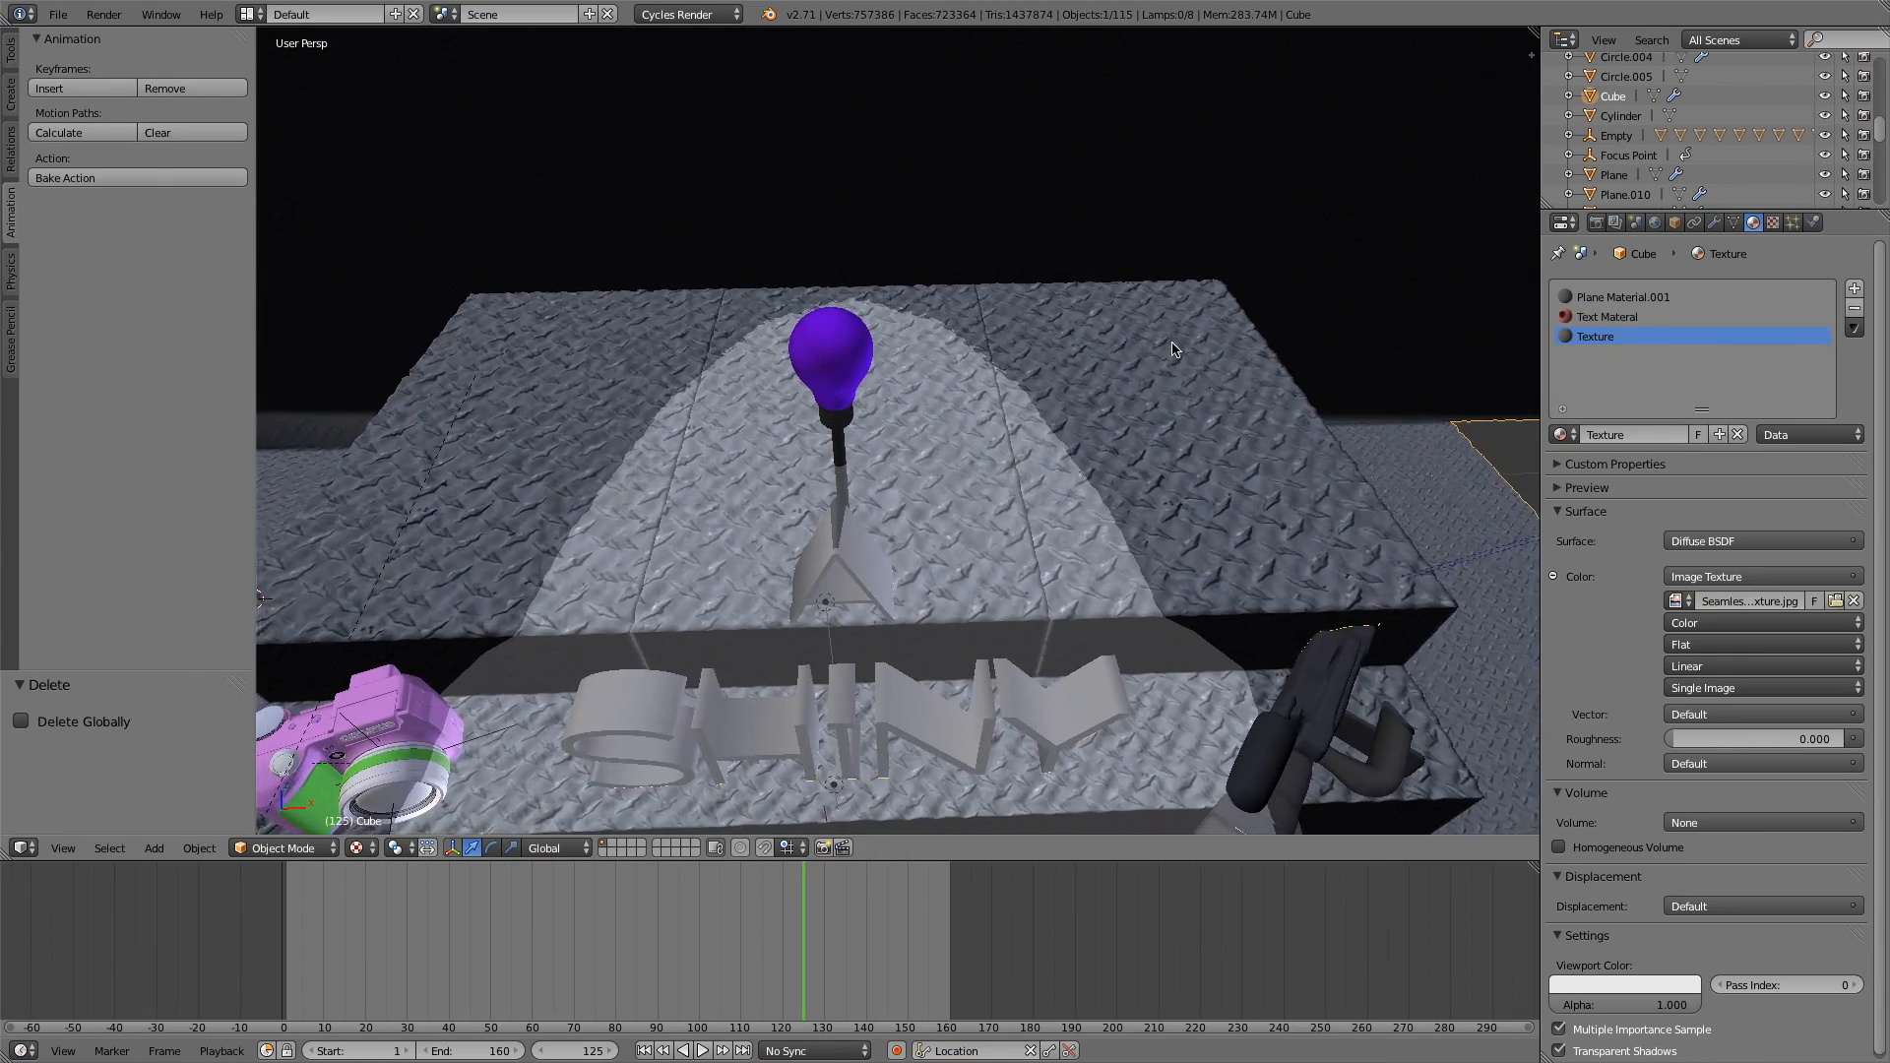
# - Examine the metal plate image texture across the stage's top surface, its edges and the surrounding floor
pyautogui.scroll(8, 1171, 348)
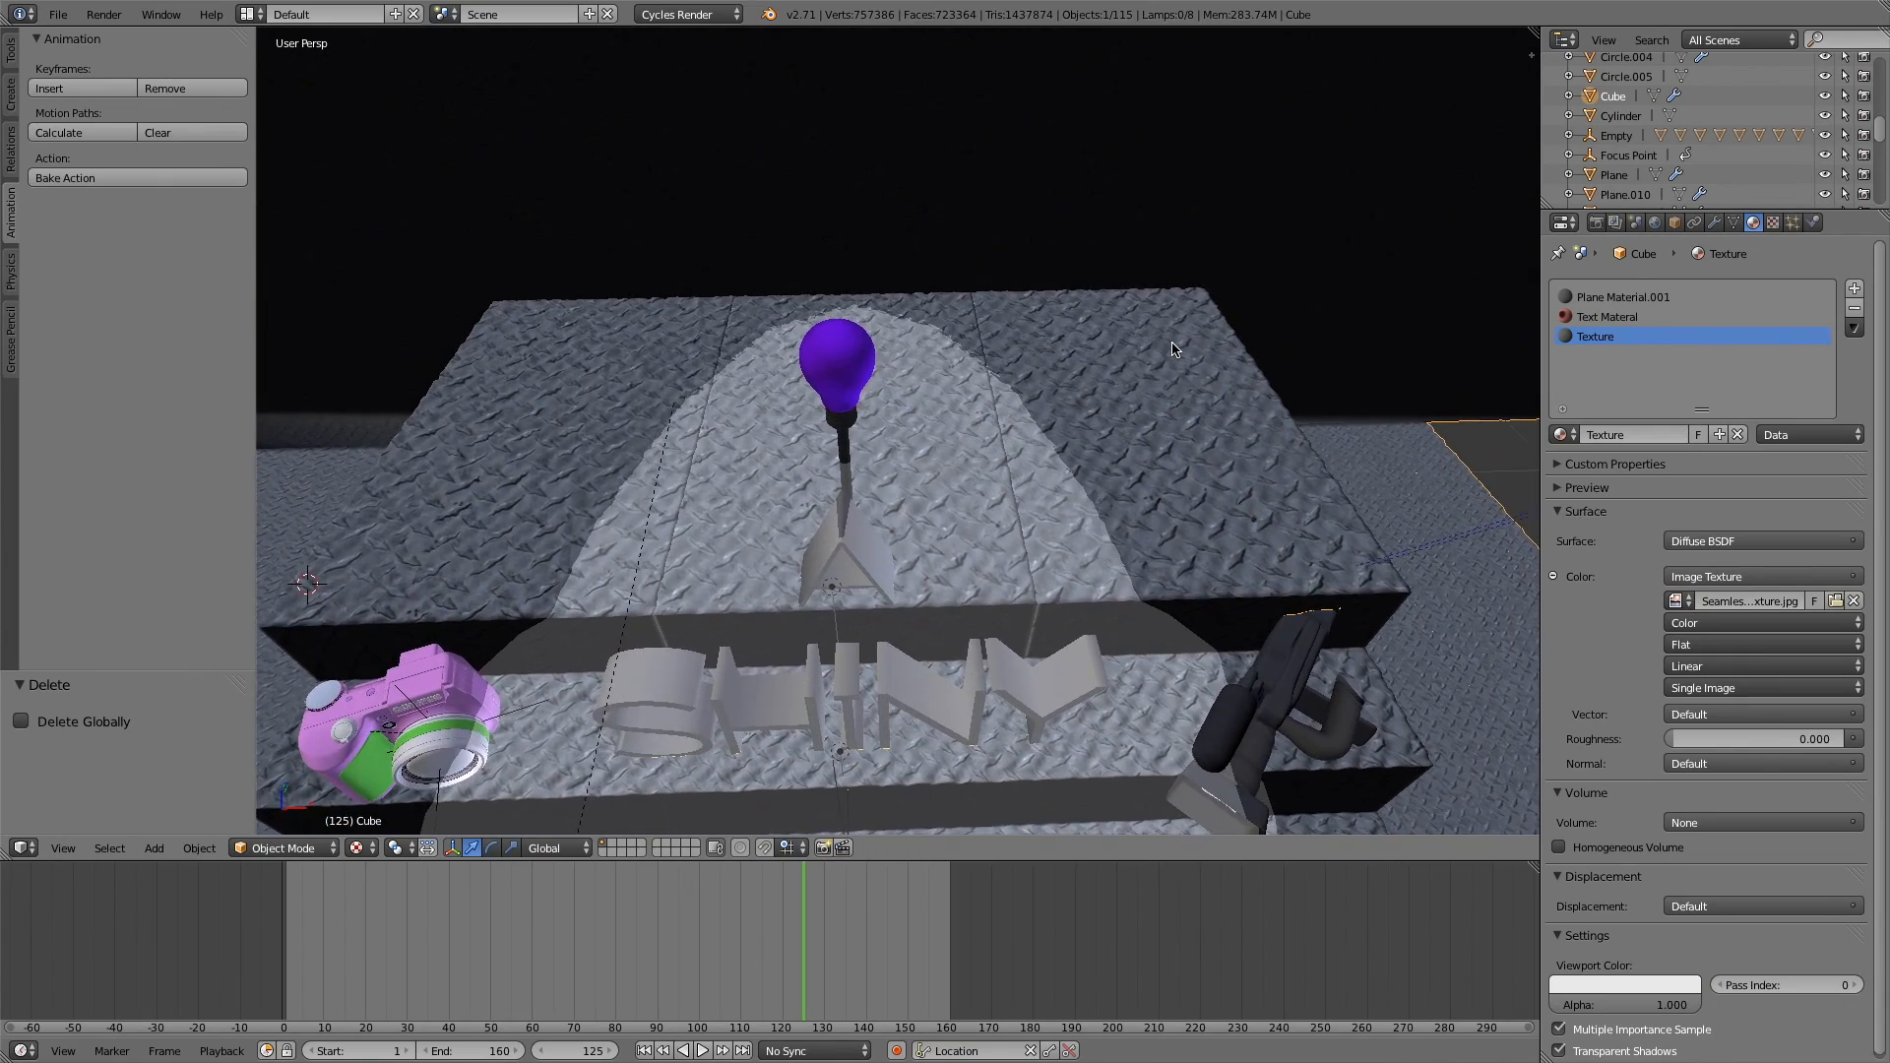
pyautogui.scroll(3, 1172, 349)
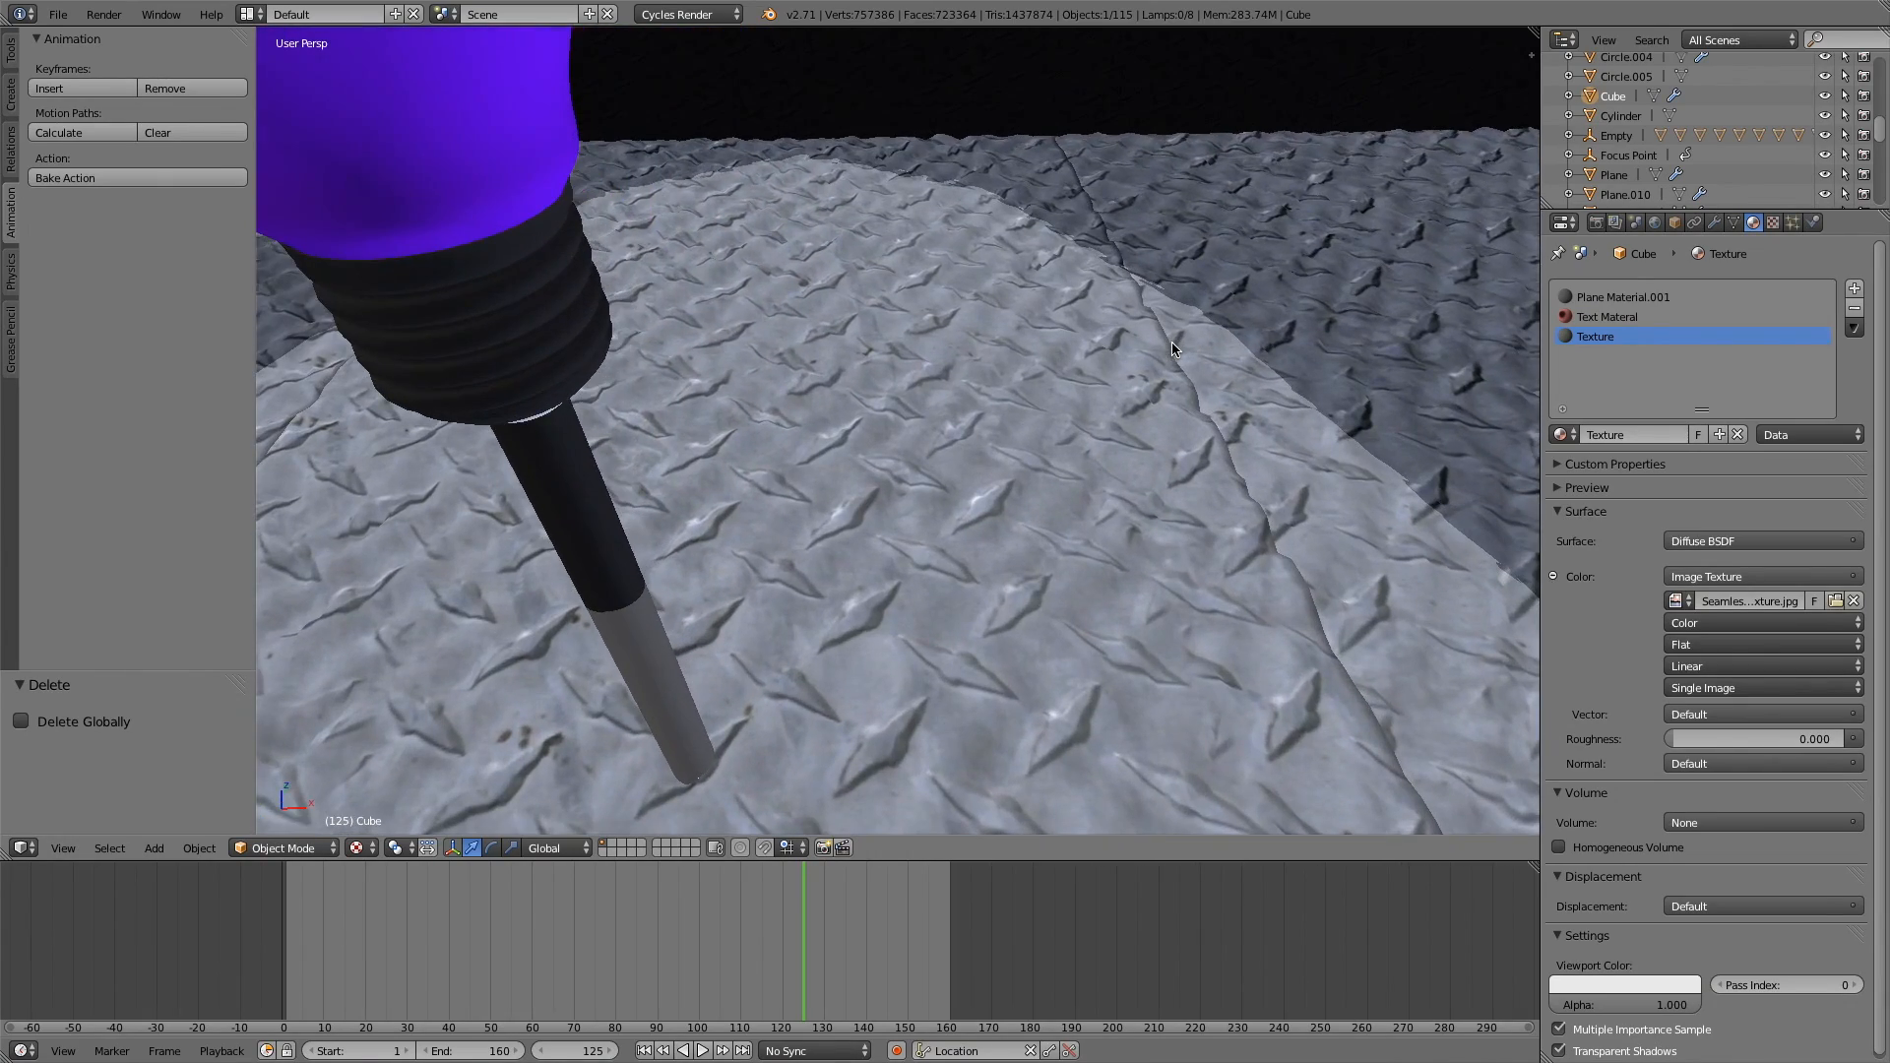
pyautogui.scroll(3, 1171, 348)
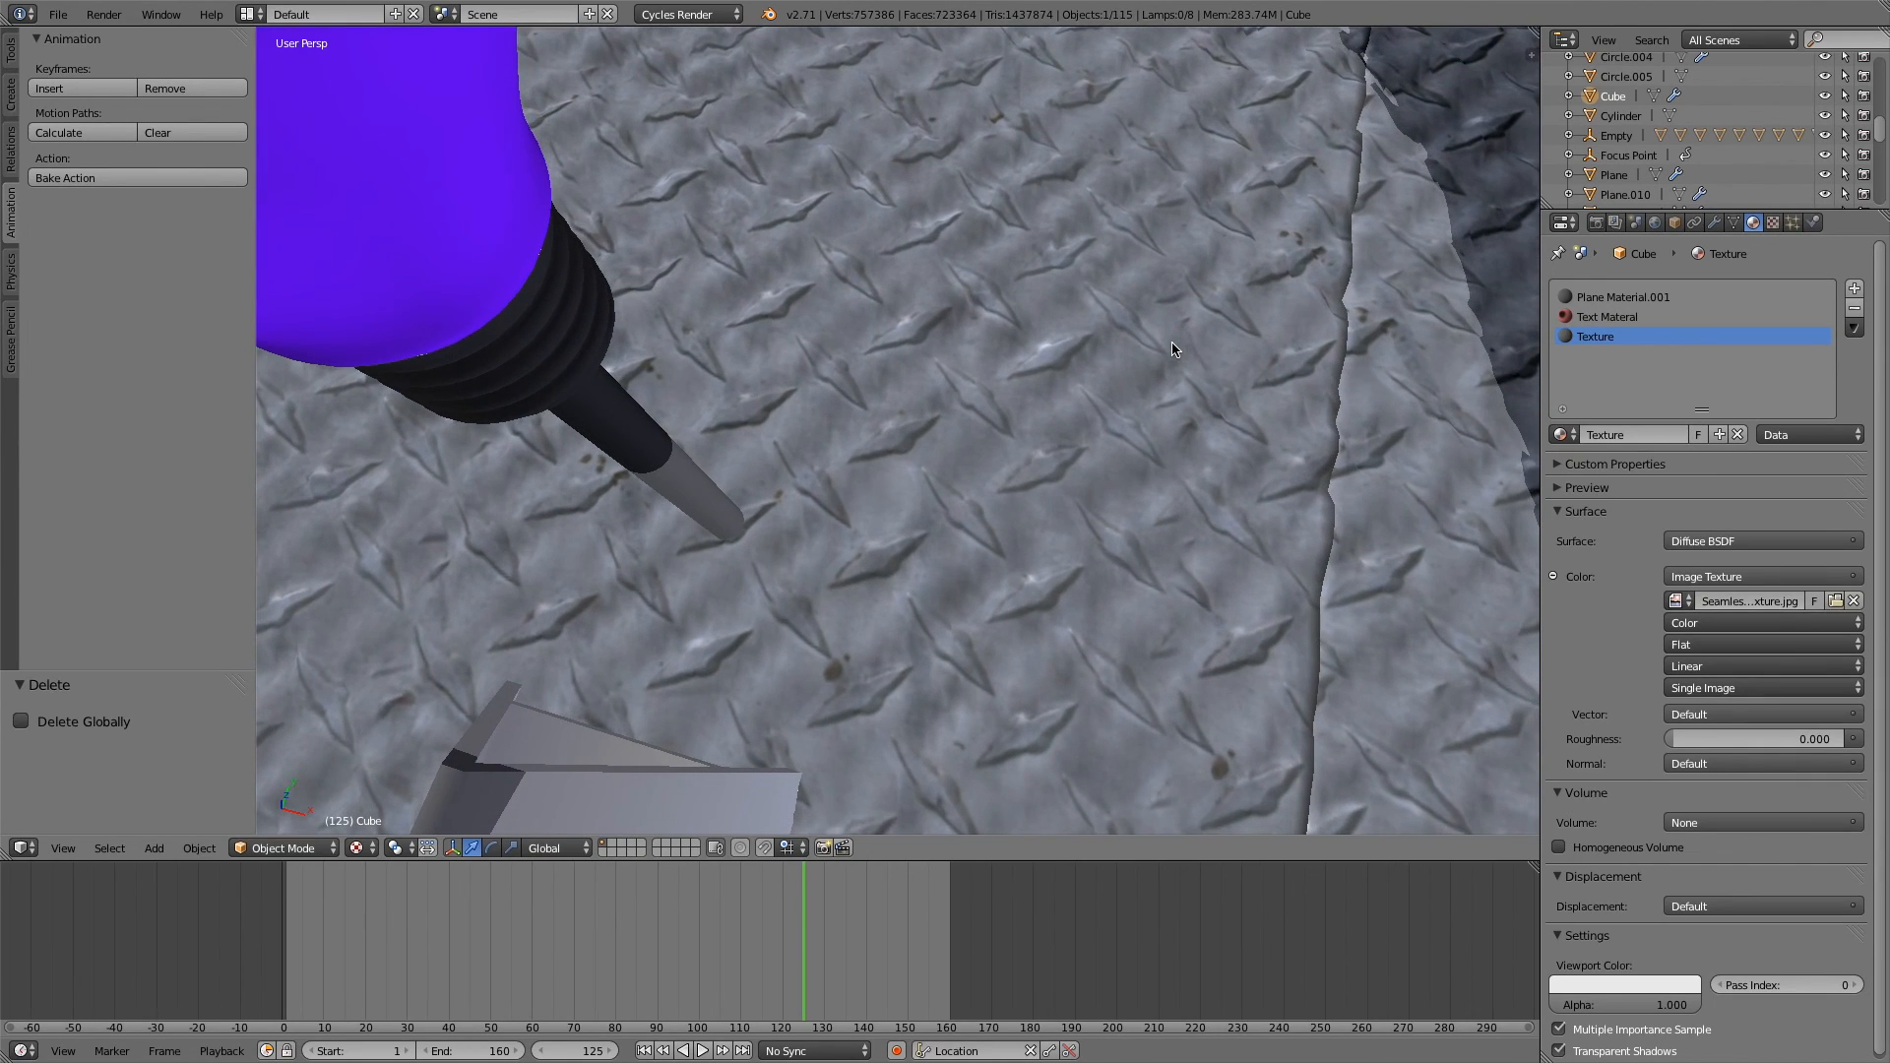
pyautogui.scroll(-3, 1171, 348)
pyautogui.keyDown('ctrl'); pyautogui.scroll(-12, 1171, 348); pyautogui.keyUp('ctrl')
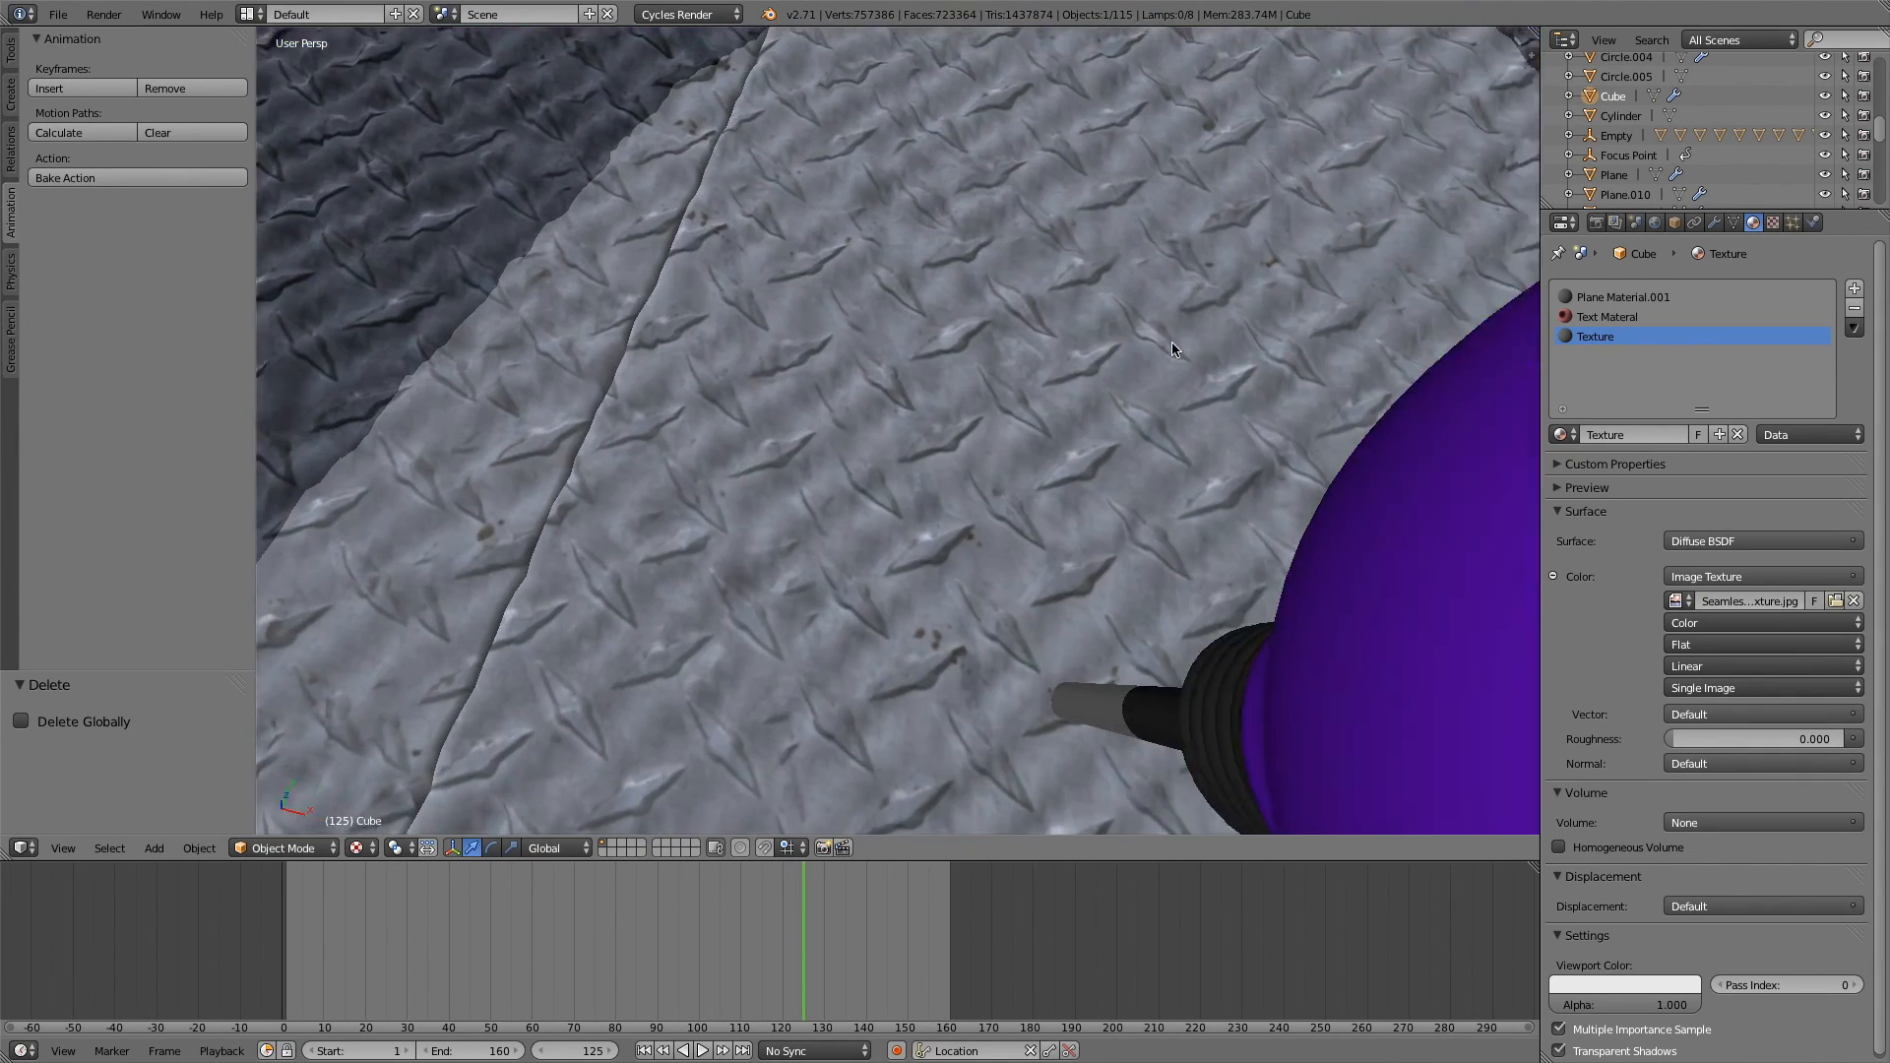
pyautogui.scroll(2, 1172, 349)
pyautogui.keyDown('ctrl'); pyautogui.scroll(-6, 1172, 348); pyautogui.keyUp('ctrl')
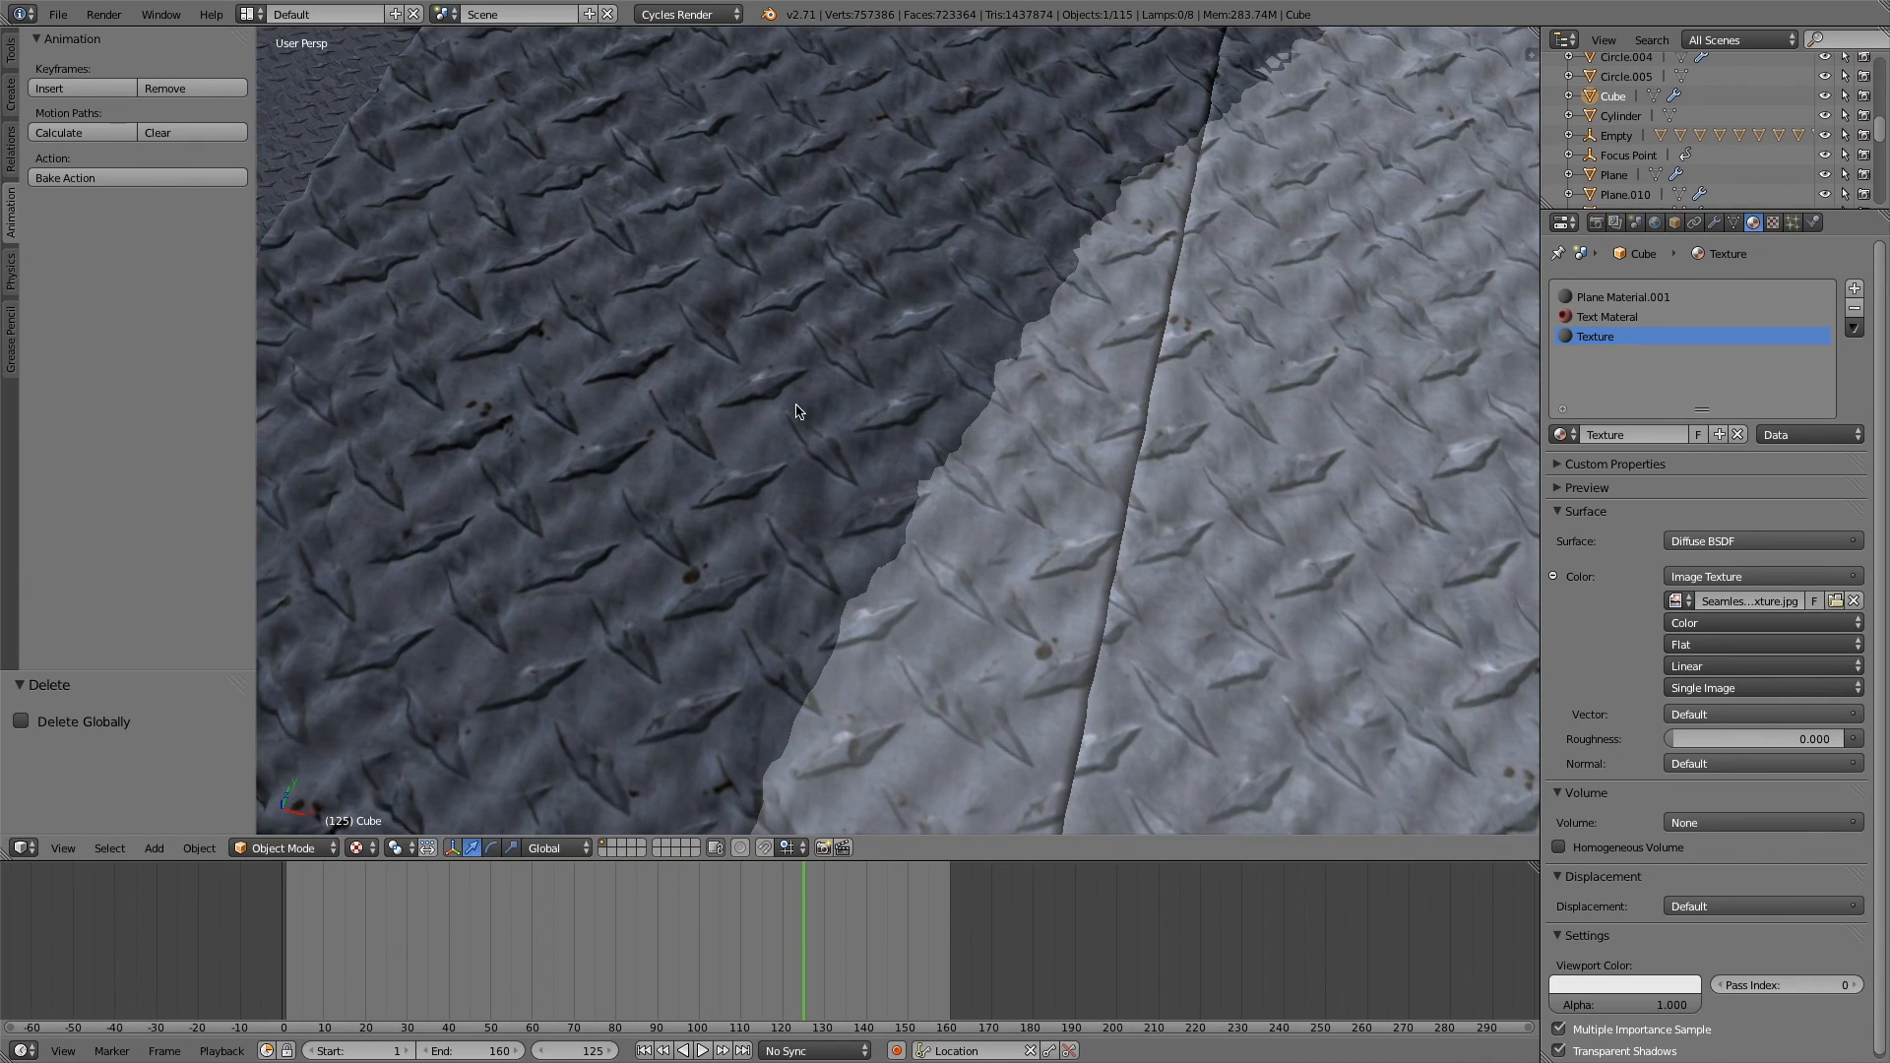
pyautogui.keyDown('ctrl'); pyautogui.scroll(-8, 797, 411); pyautogui.keyUp('ctrl')
pyautogui.hscroll(-10, 798, 421)
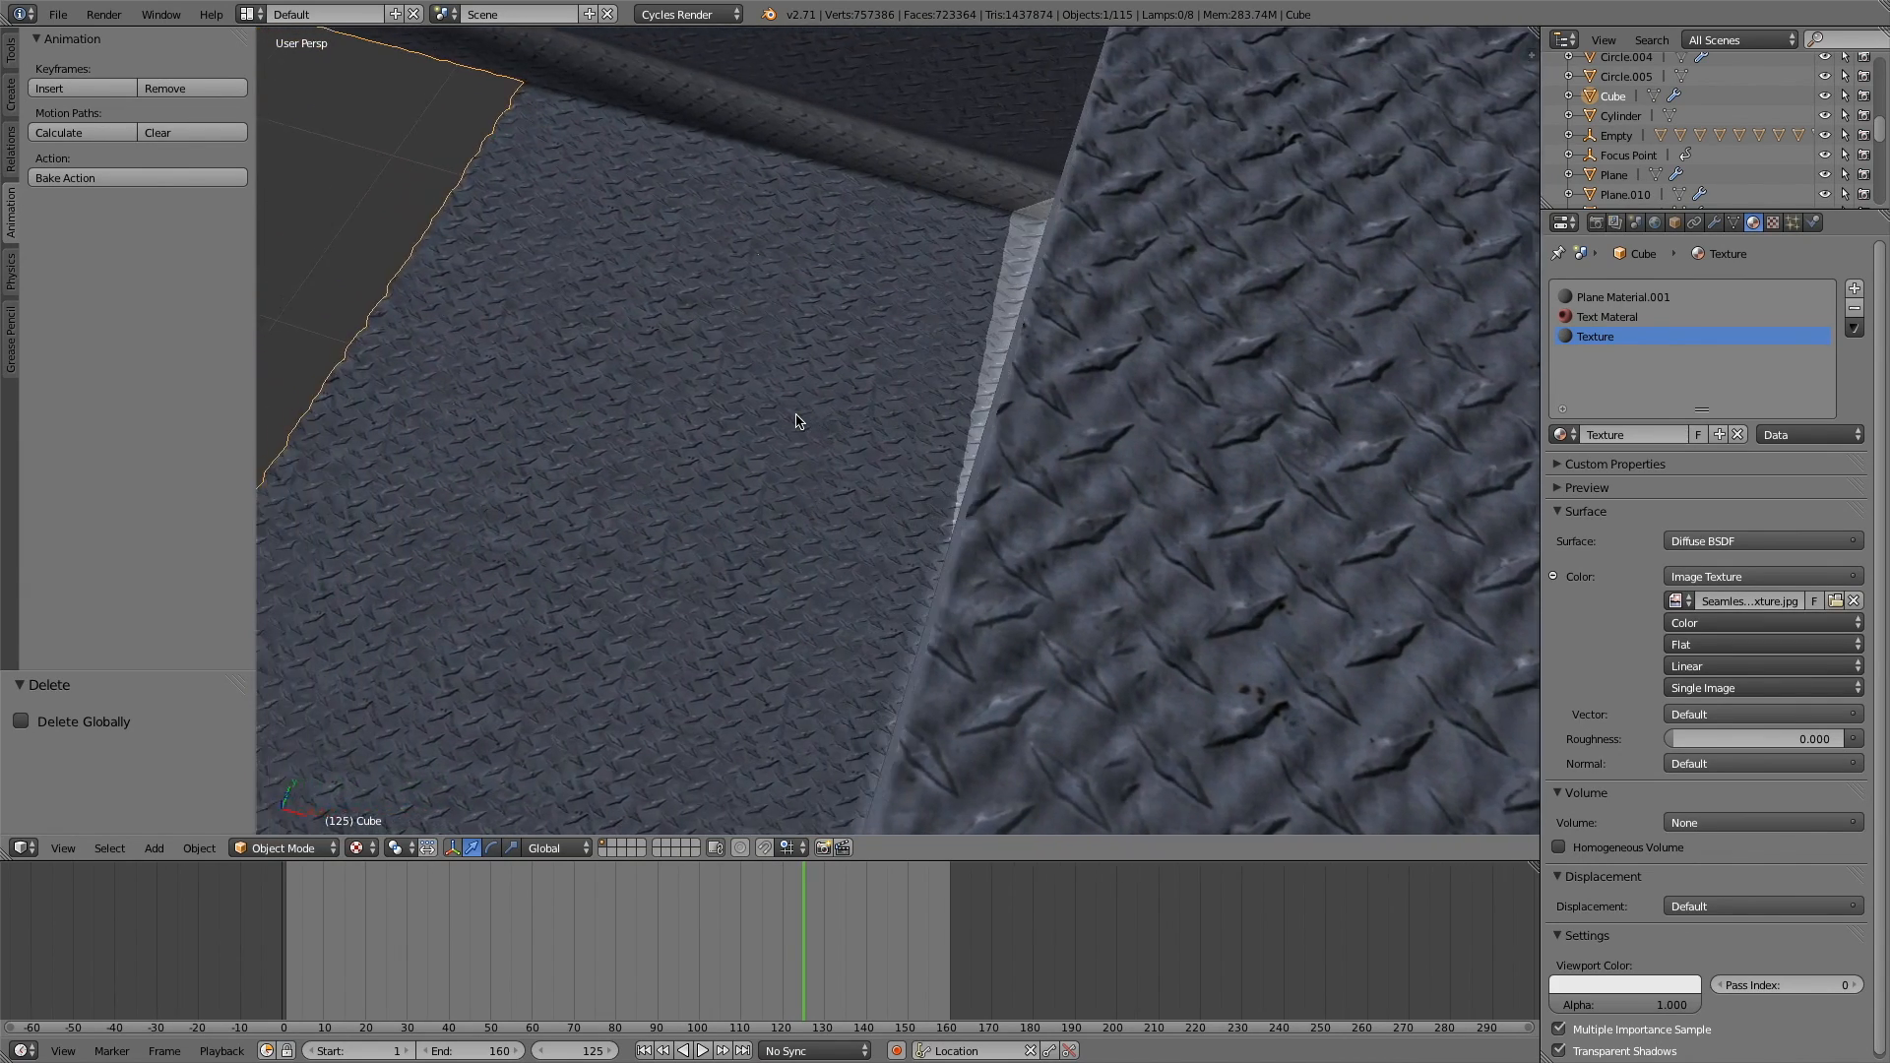
pyautogui.scroll(5, 797, 421)
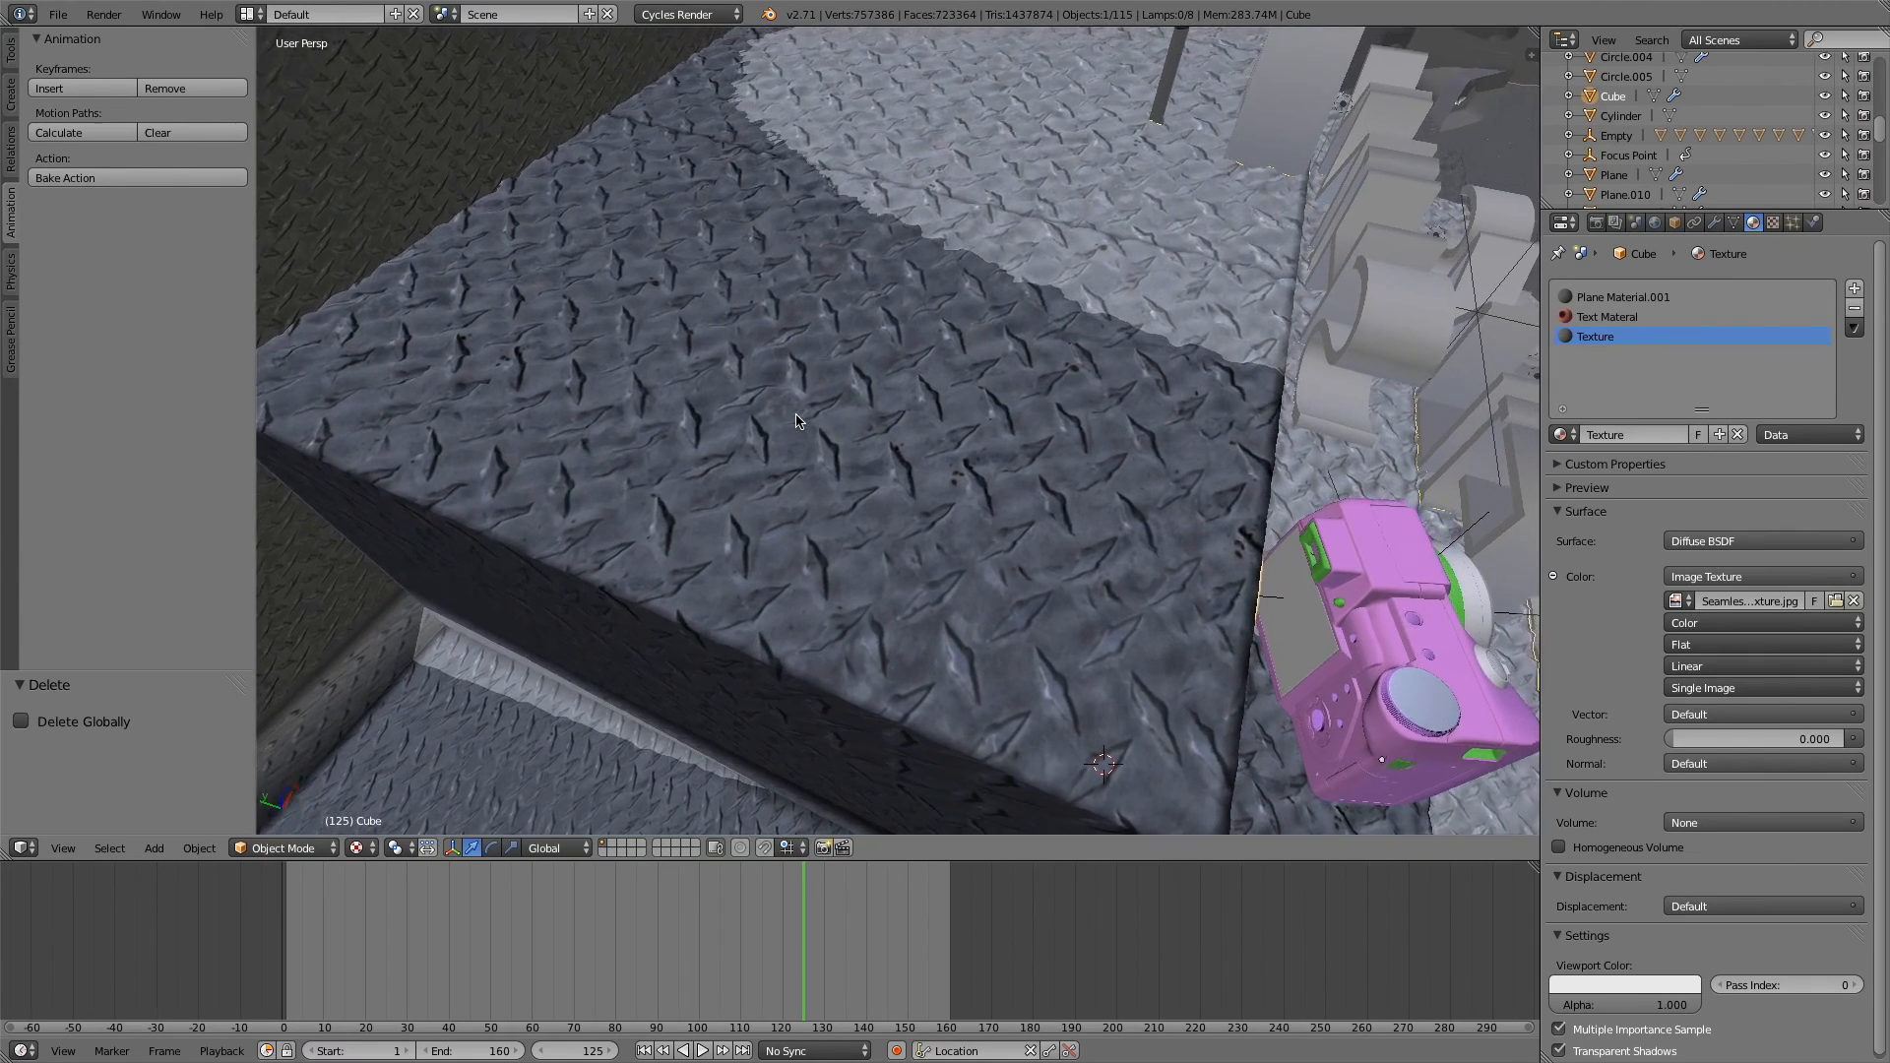
pyautogui.scroll(5, 842, 387)
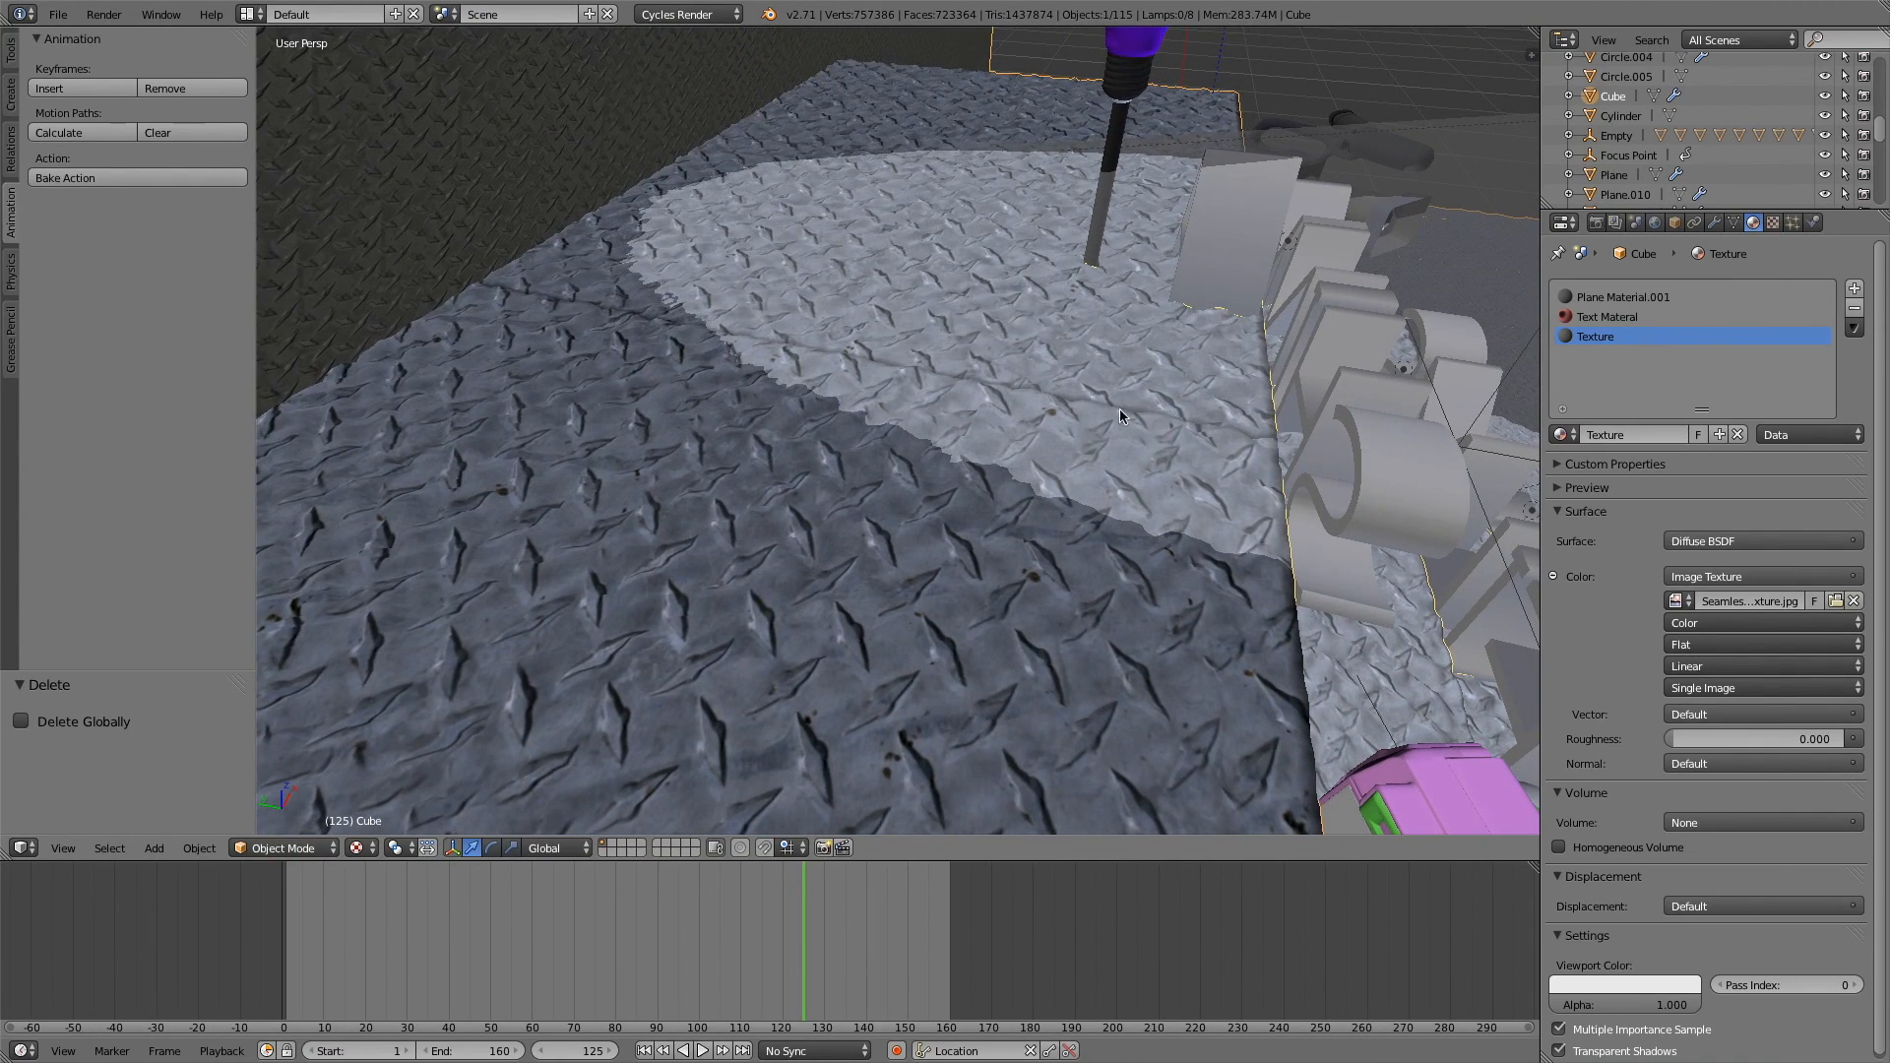
pyautogui.hscroll(10, 1108, 421)
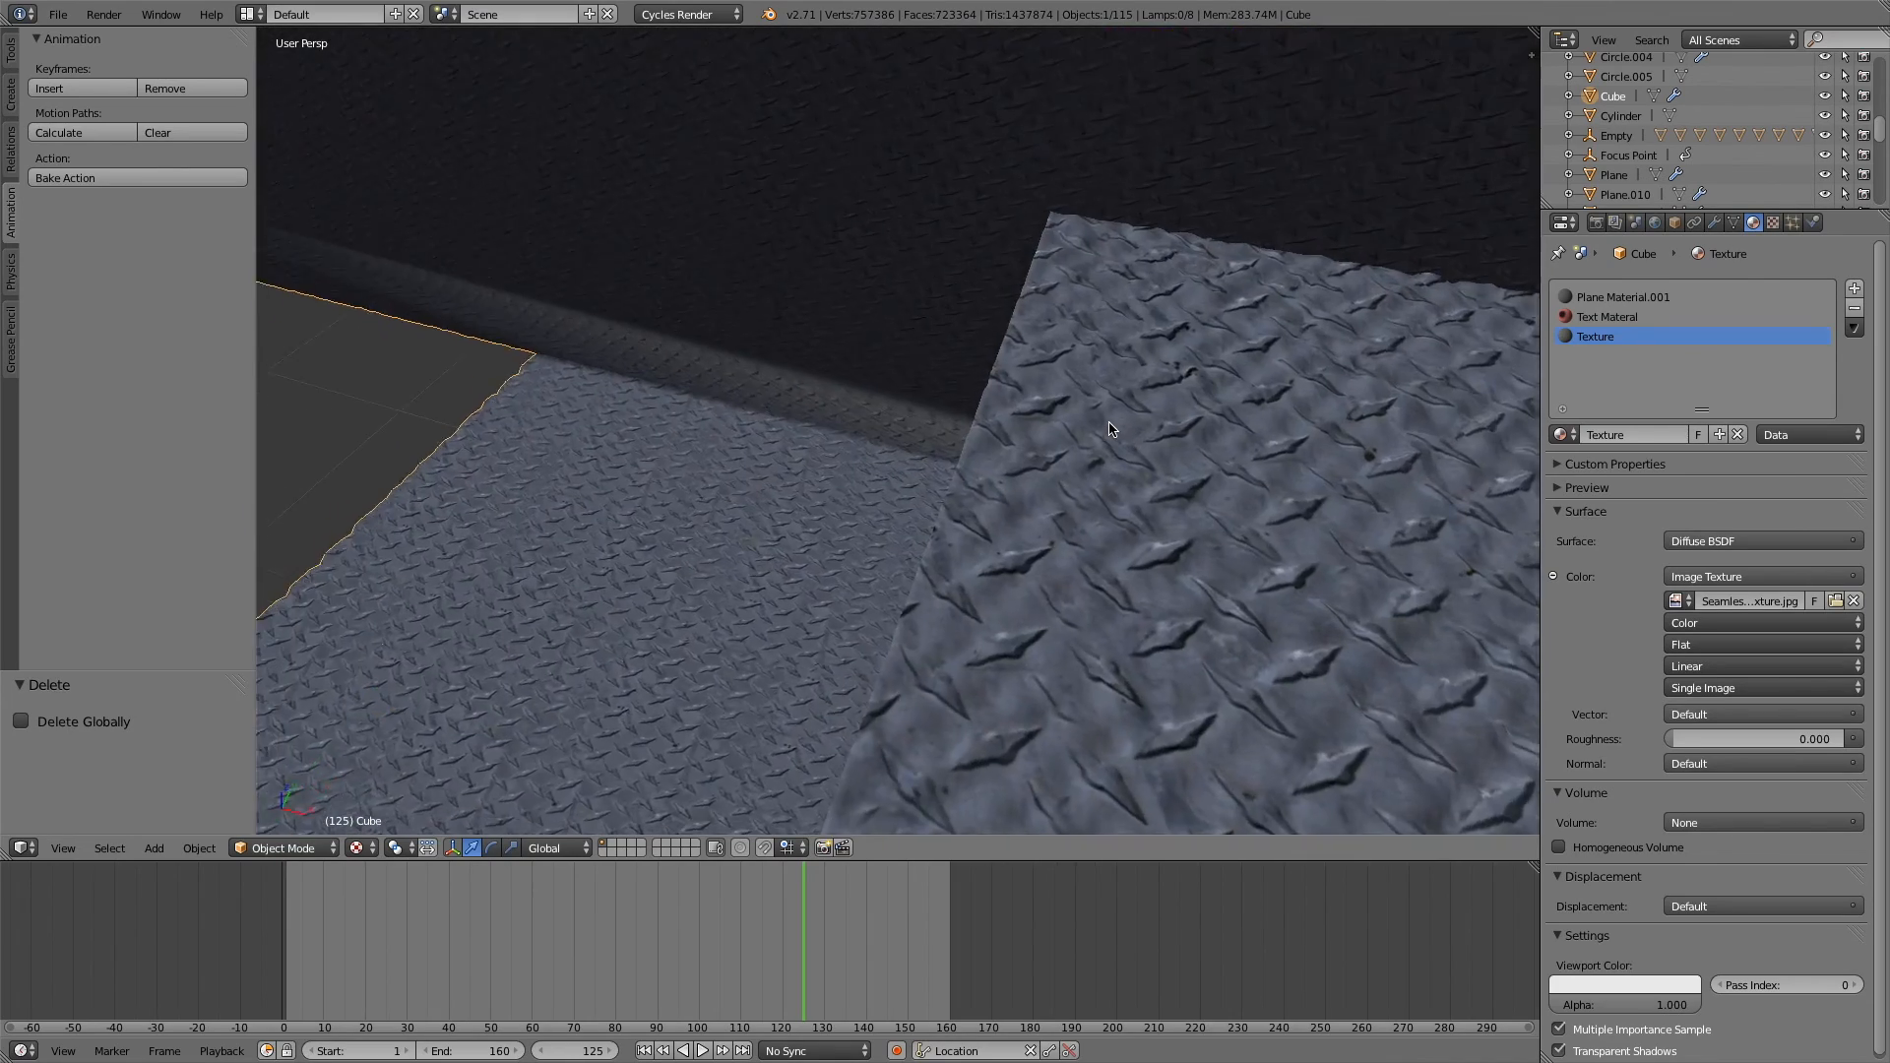
pyautogui.hscroll(-10, 1108, 429)
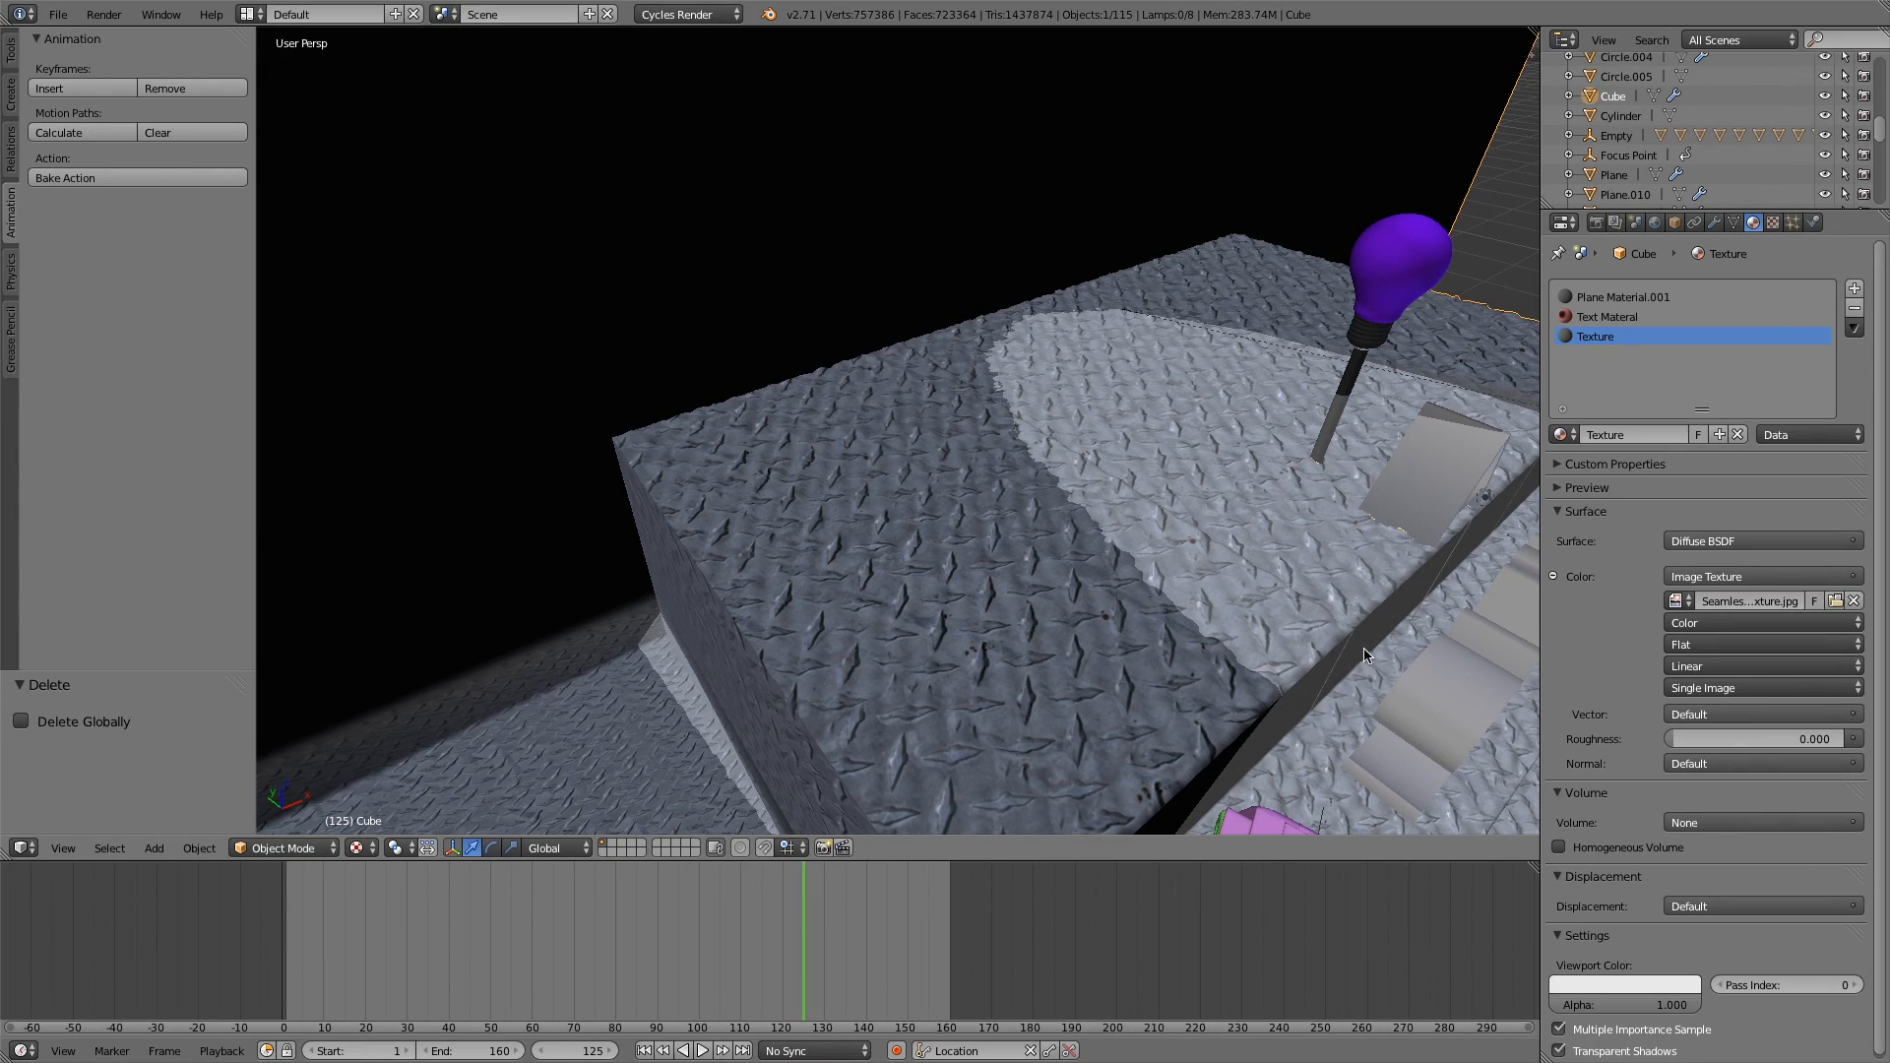
pyautogui.hscroll(10, 1165, 540)
pyautogui.hscroll(-10, 1165, 540)
pyautogui.scroll(-8, 1165, 540)
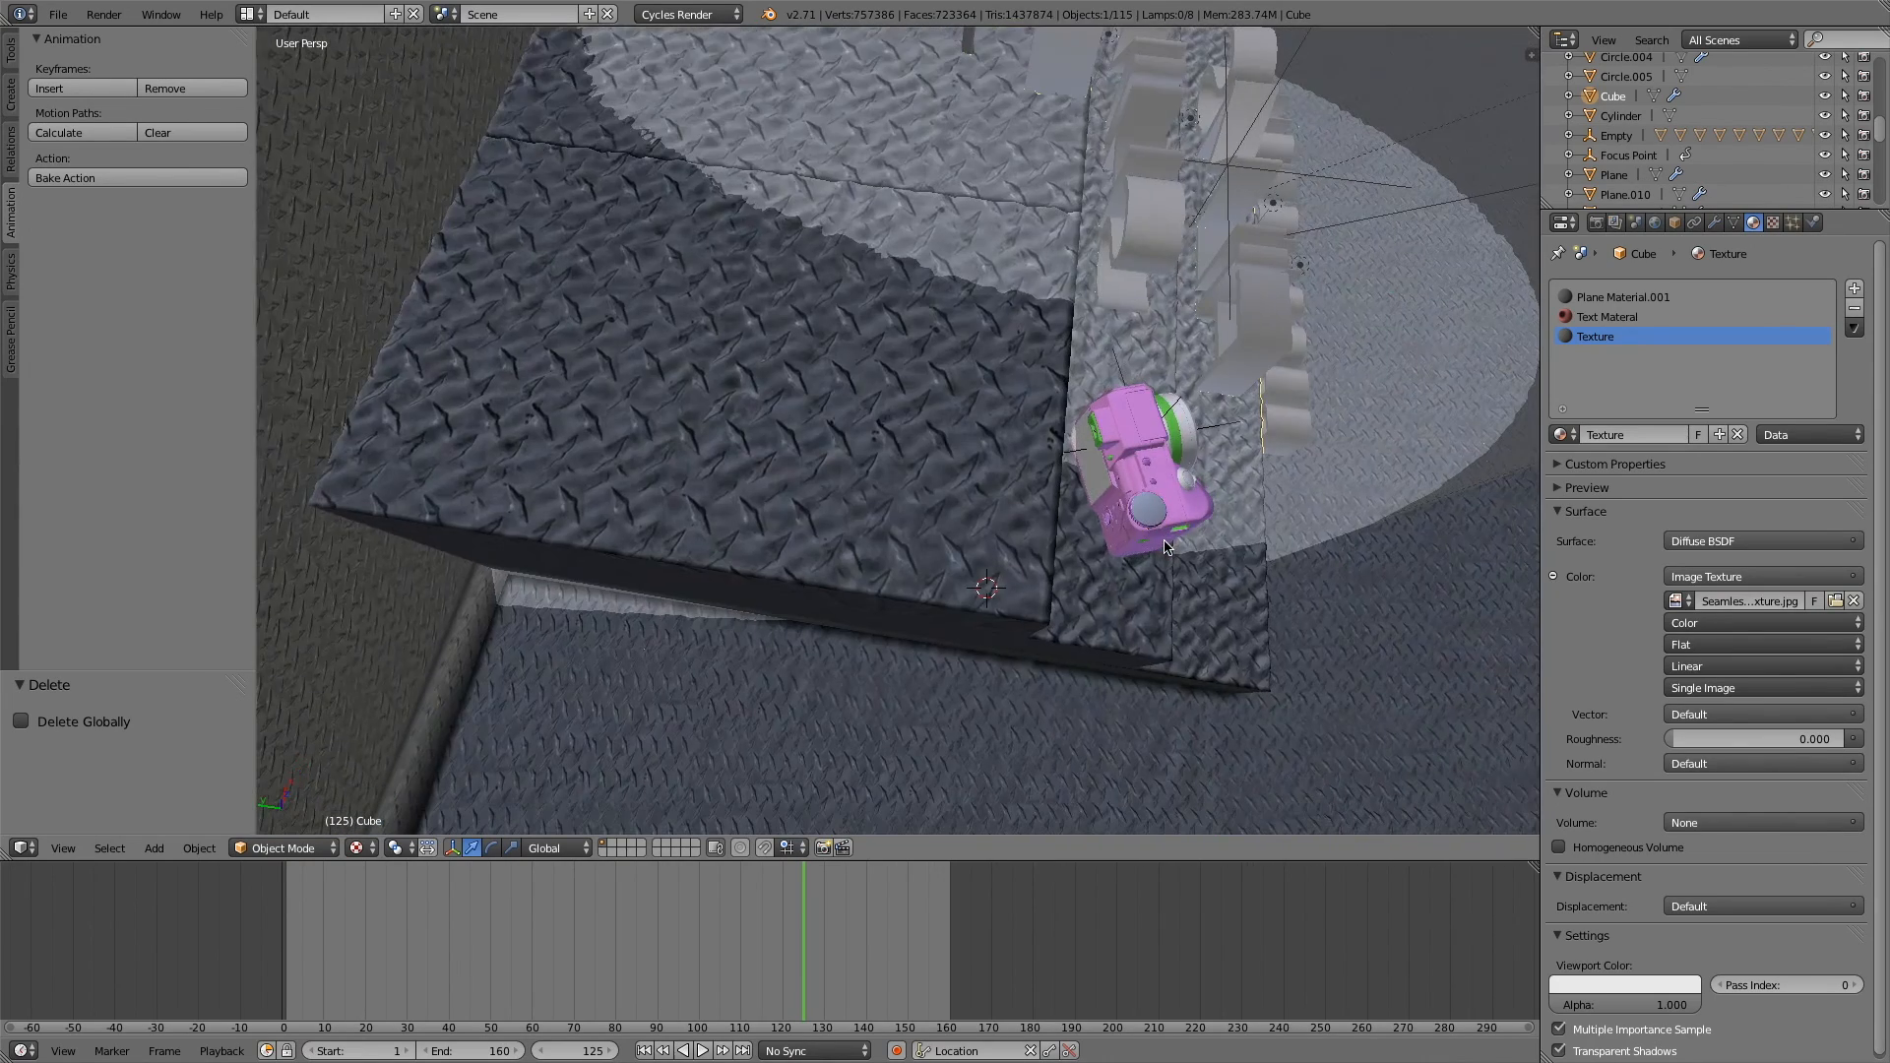
pyautogui.keyDown('shift'); pyautogui.scroll(7, 962, 549); pyautogui.keyUp('shift')
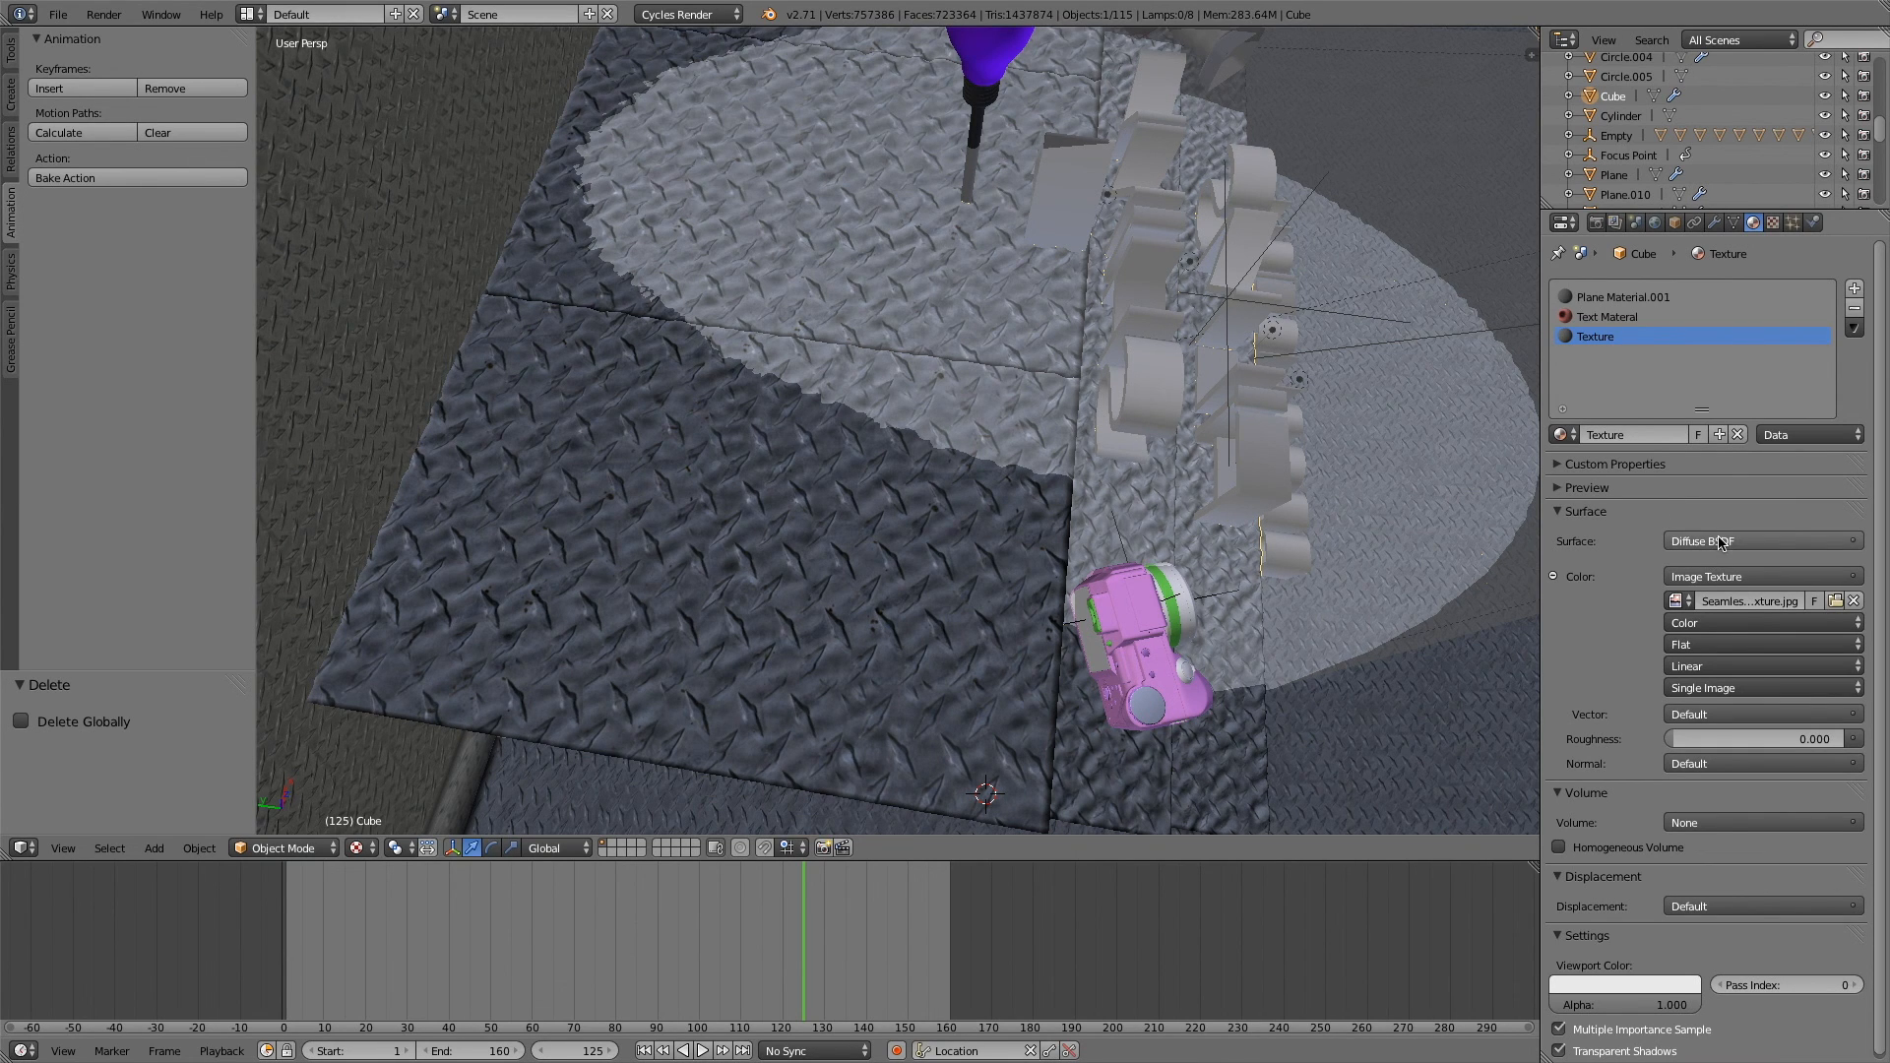
# - Show the available texture types for the stage material's Diffuse colour, keeping Image Texture
pyautogui.moveTo(1096, 506); pyautogui.dragTo(1056, 518, button='middle')
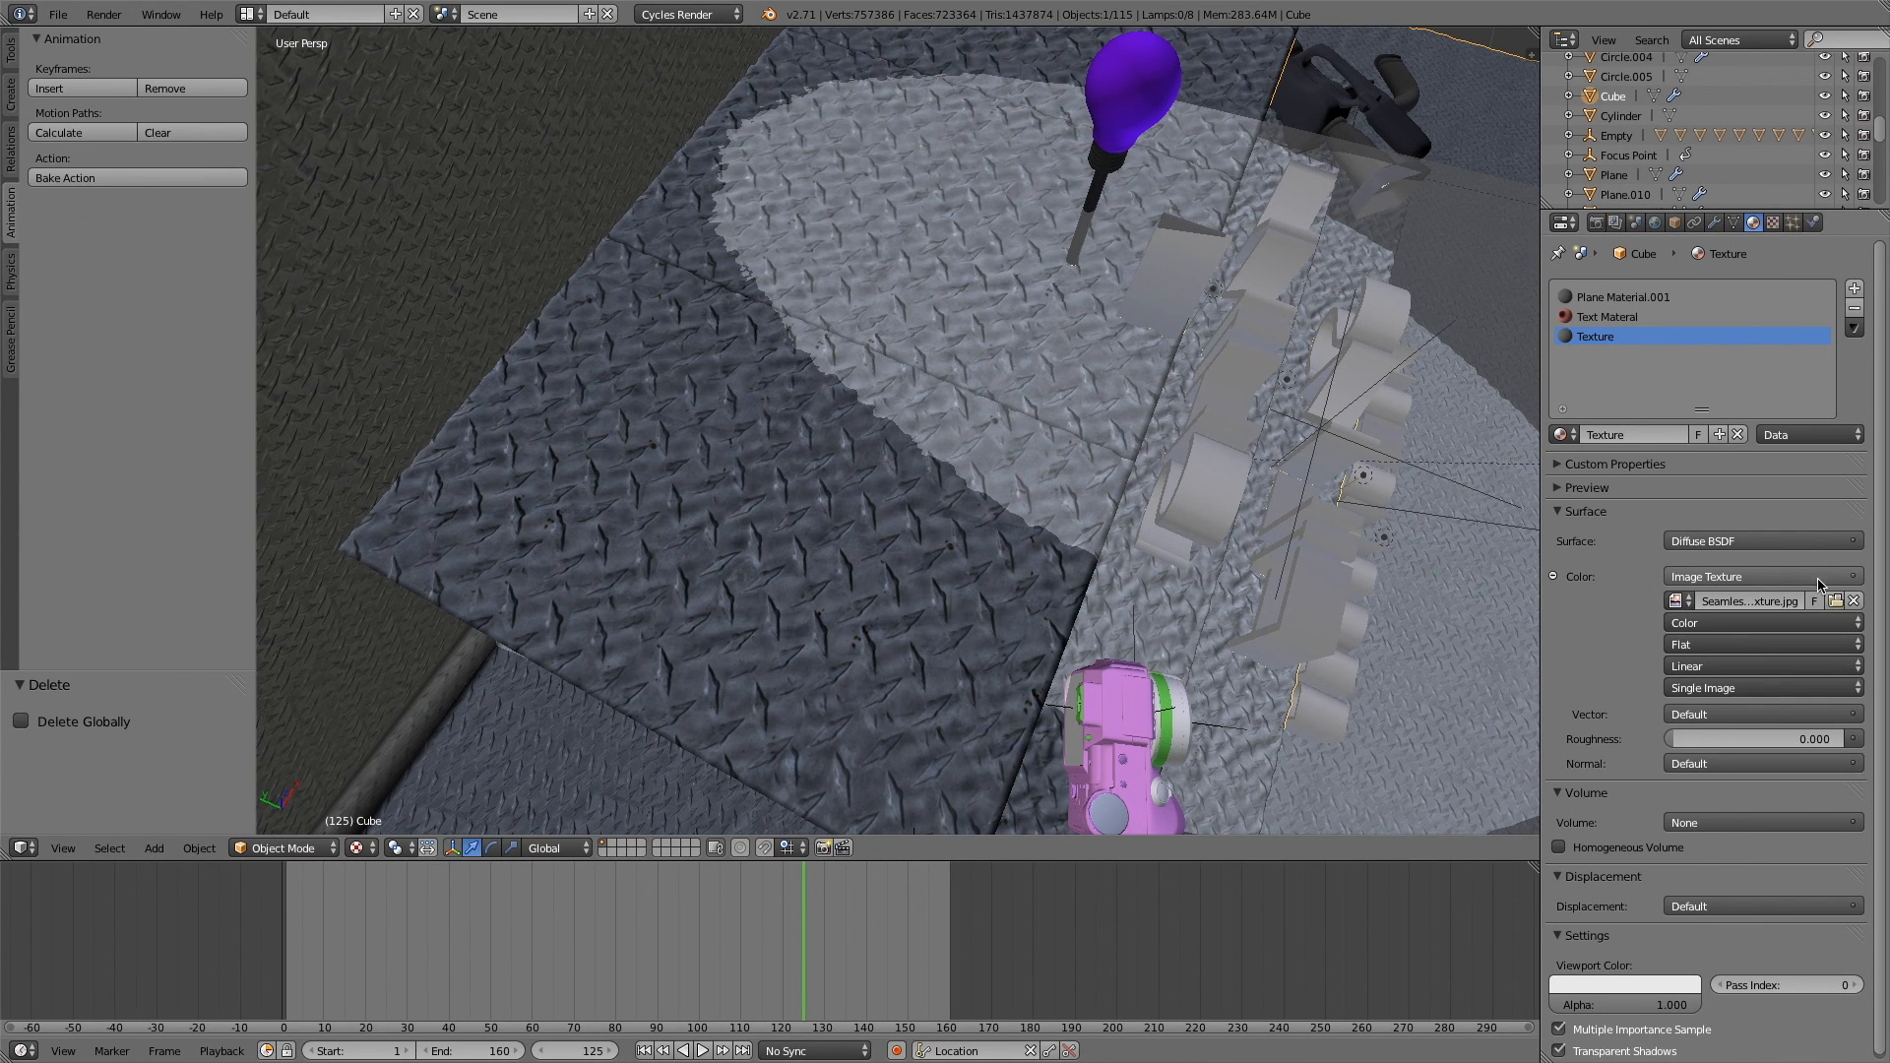
pyautogui.click(1724, 578)
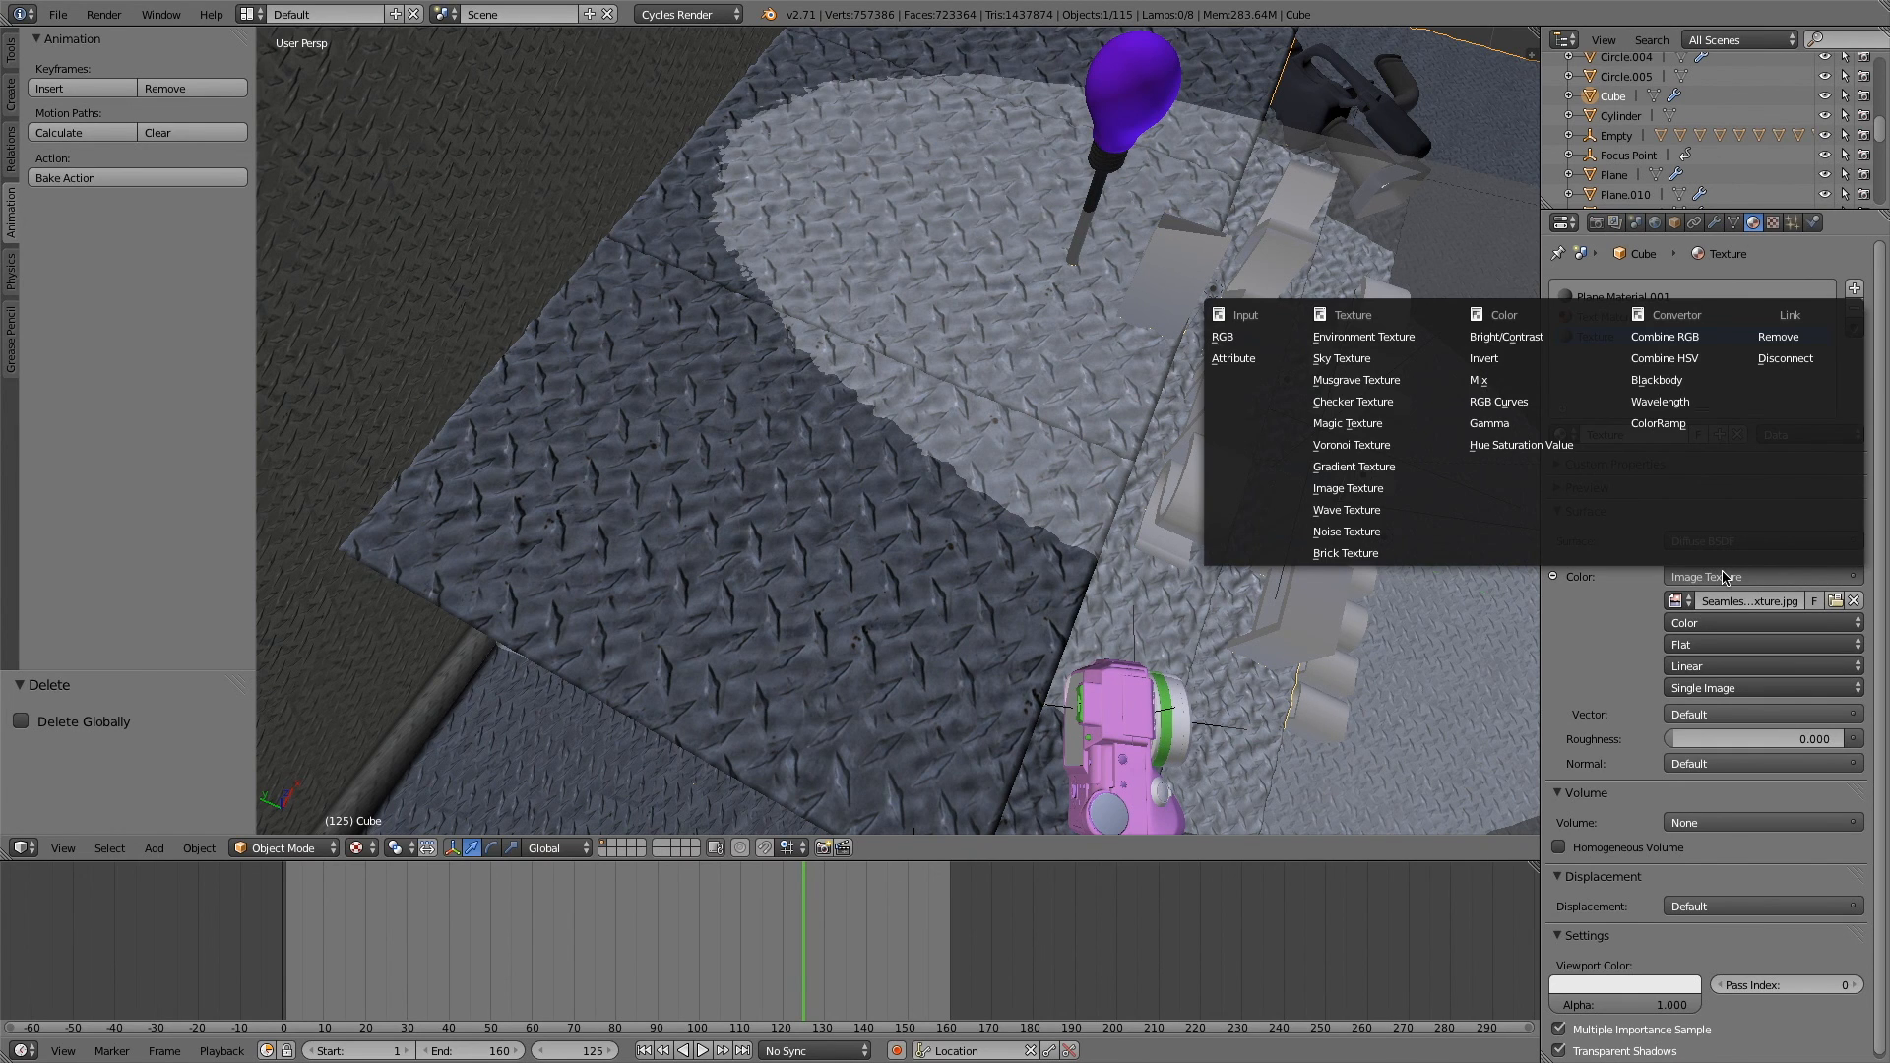
pyautogui.click(1722, 576)
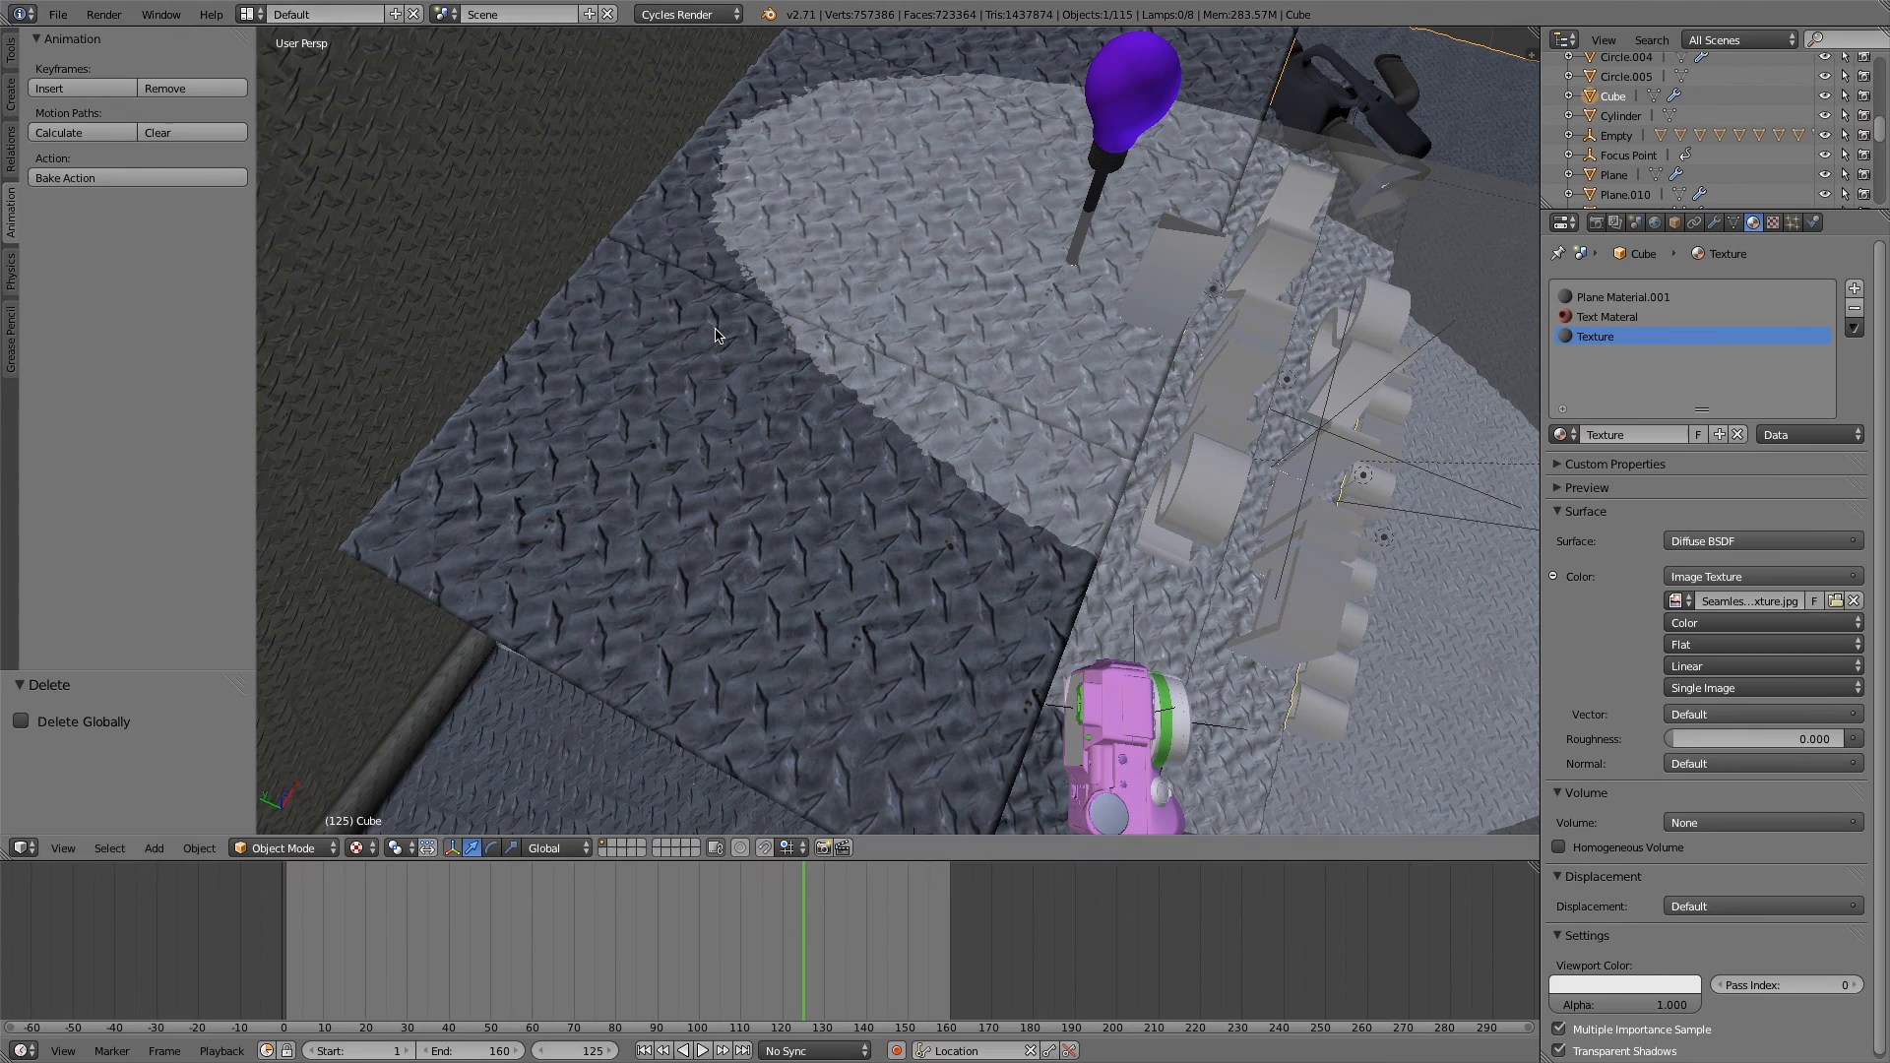
# - Put the stage mesh into Edit Mode and switch the screen layout to Compositing
pyautogui.press('Tab')
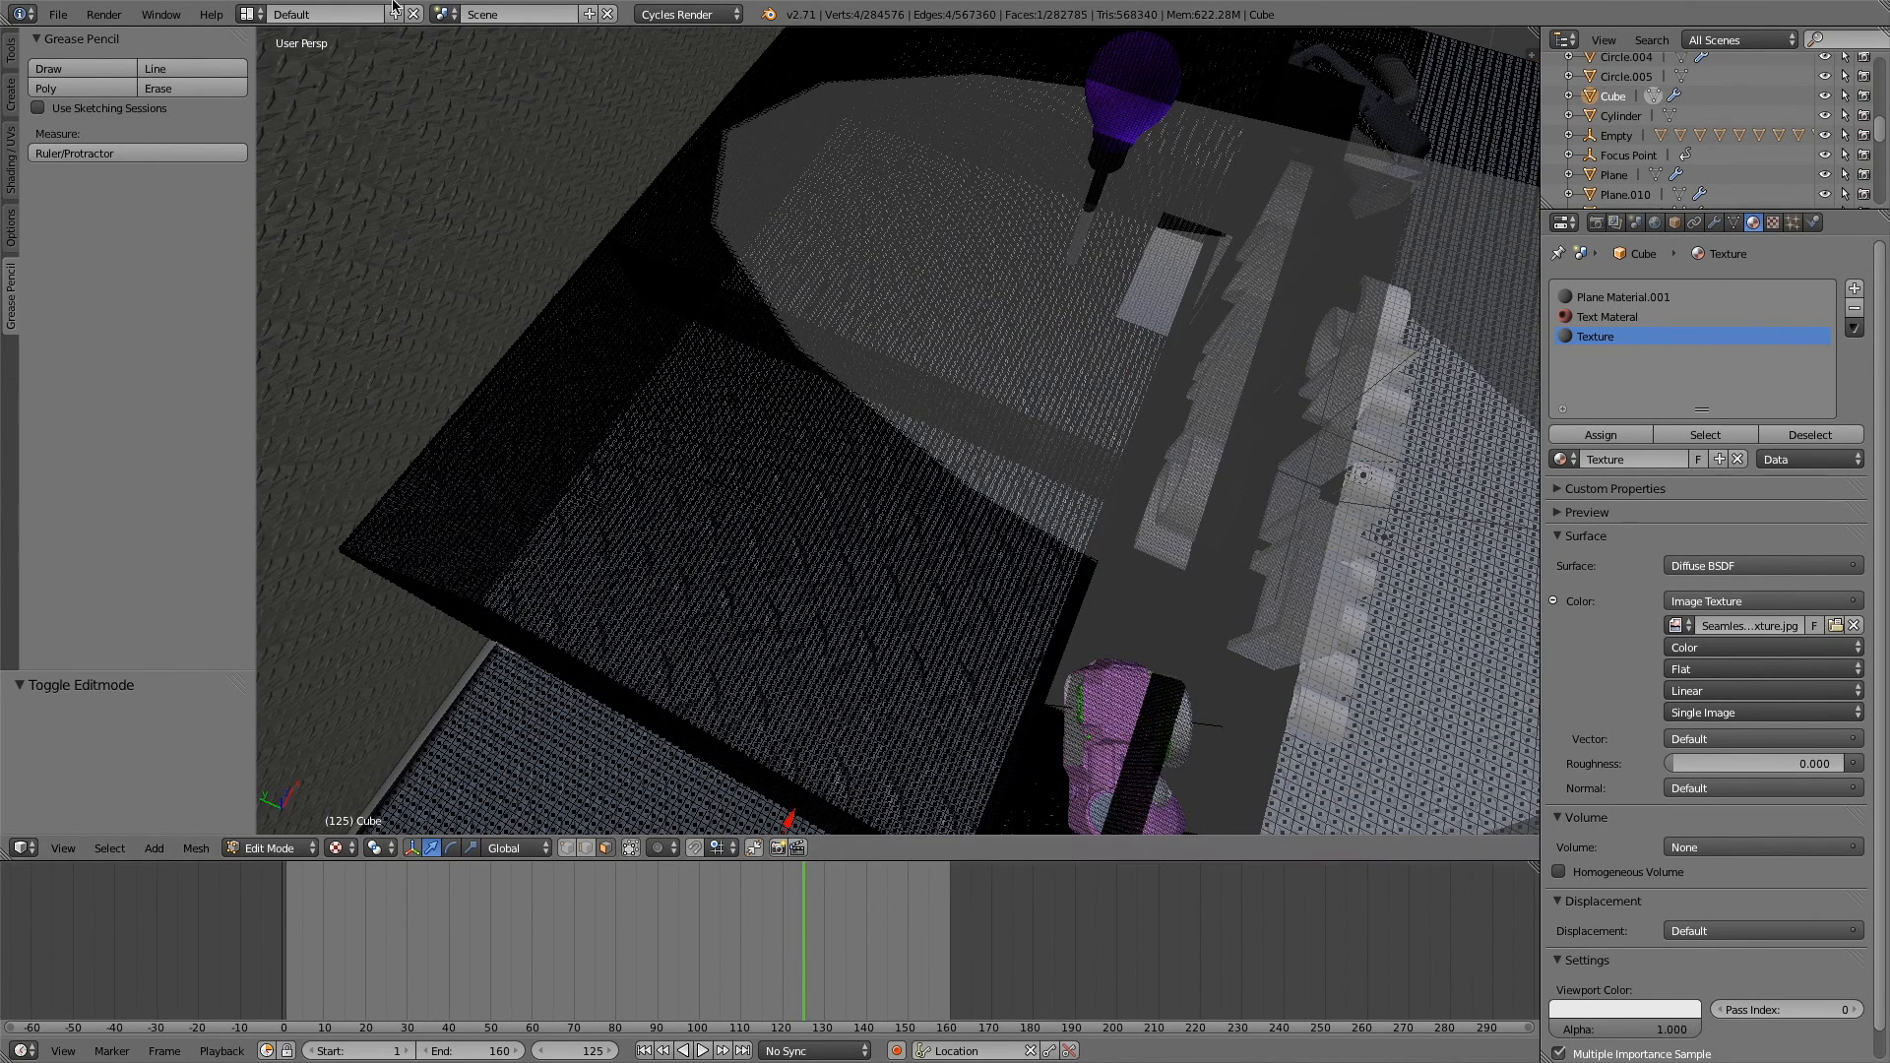
pyautogui.click(249, 13)
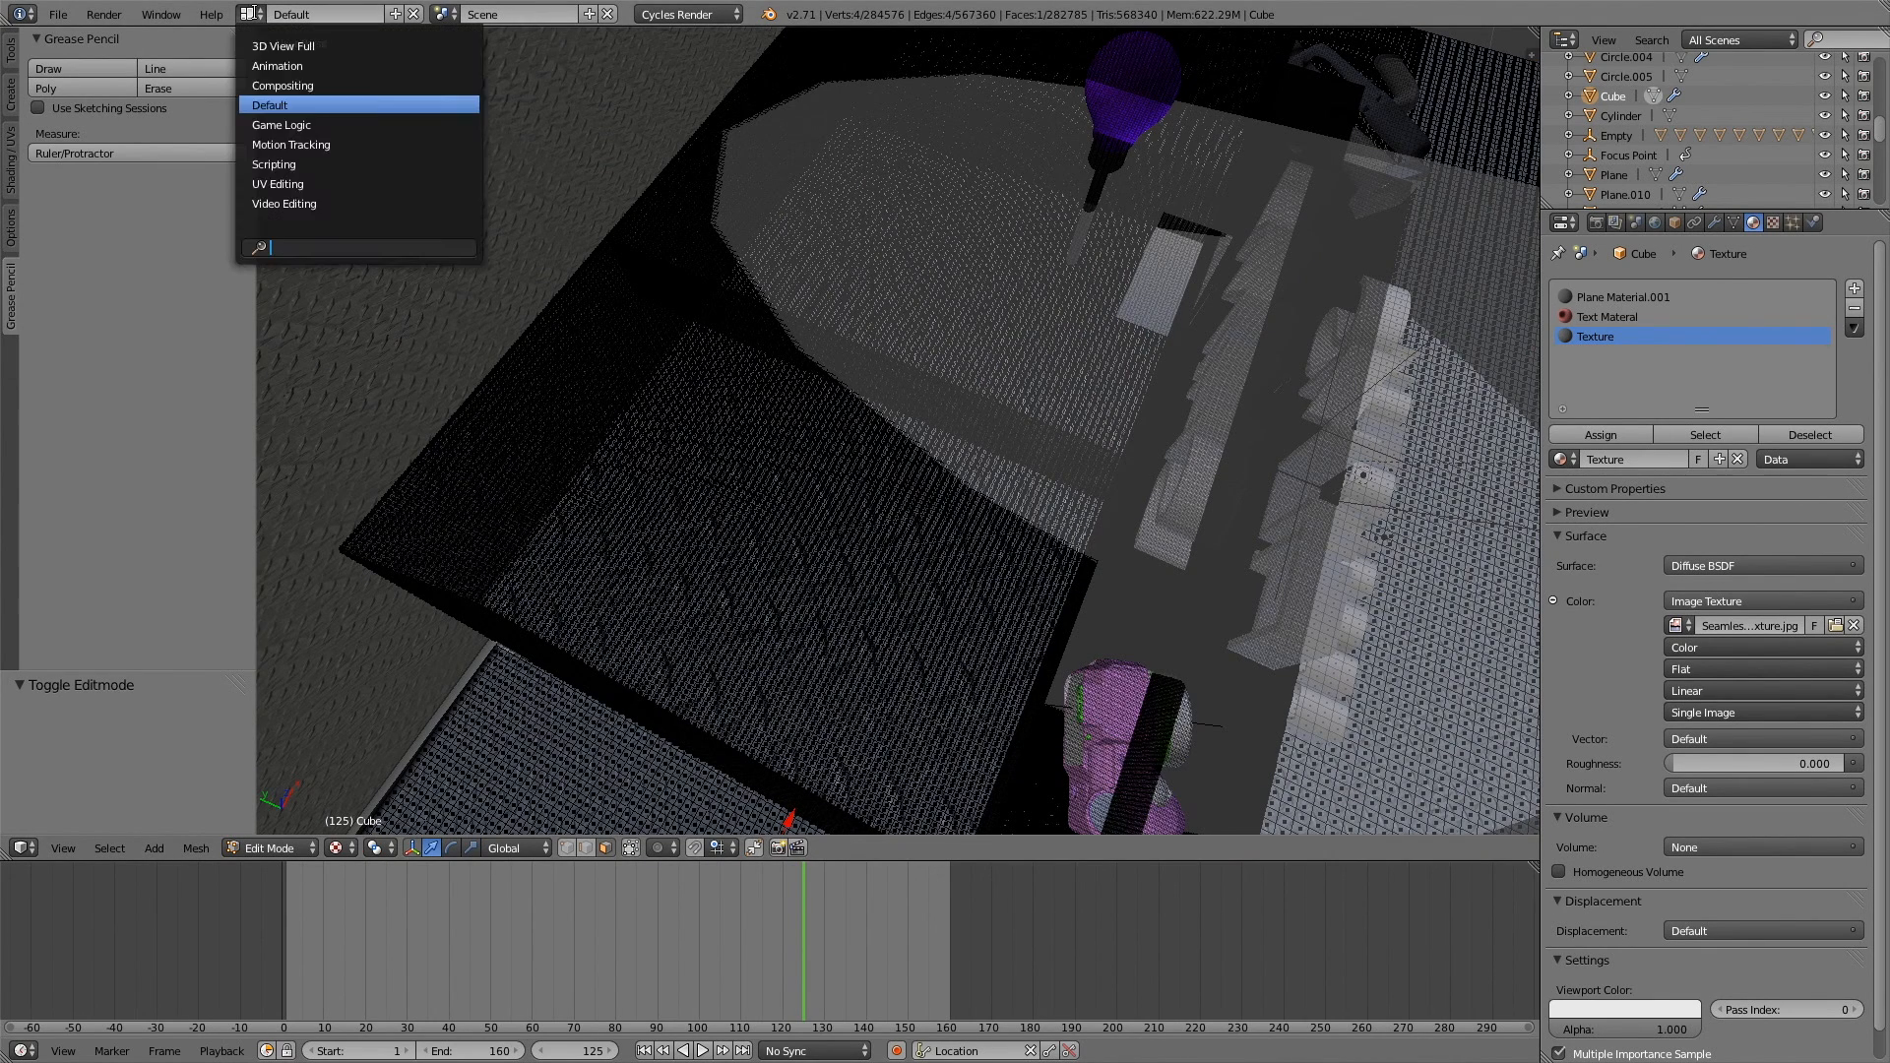
pyautogui.click(276, 86)
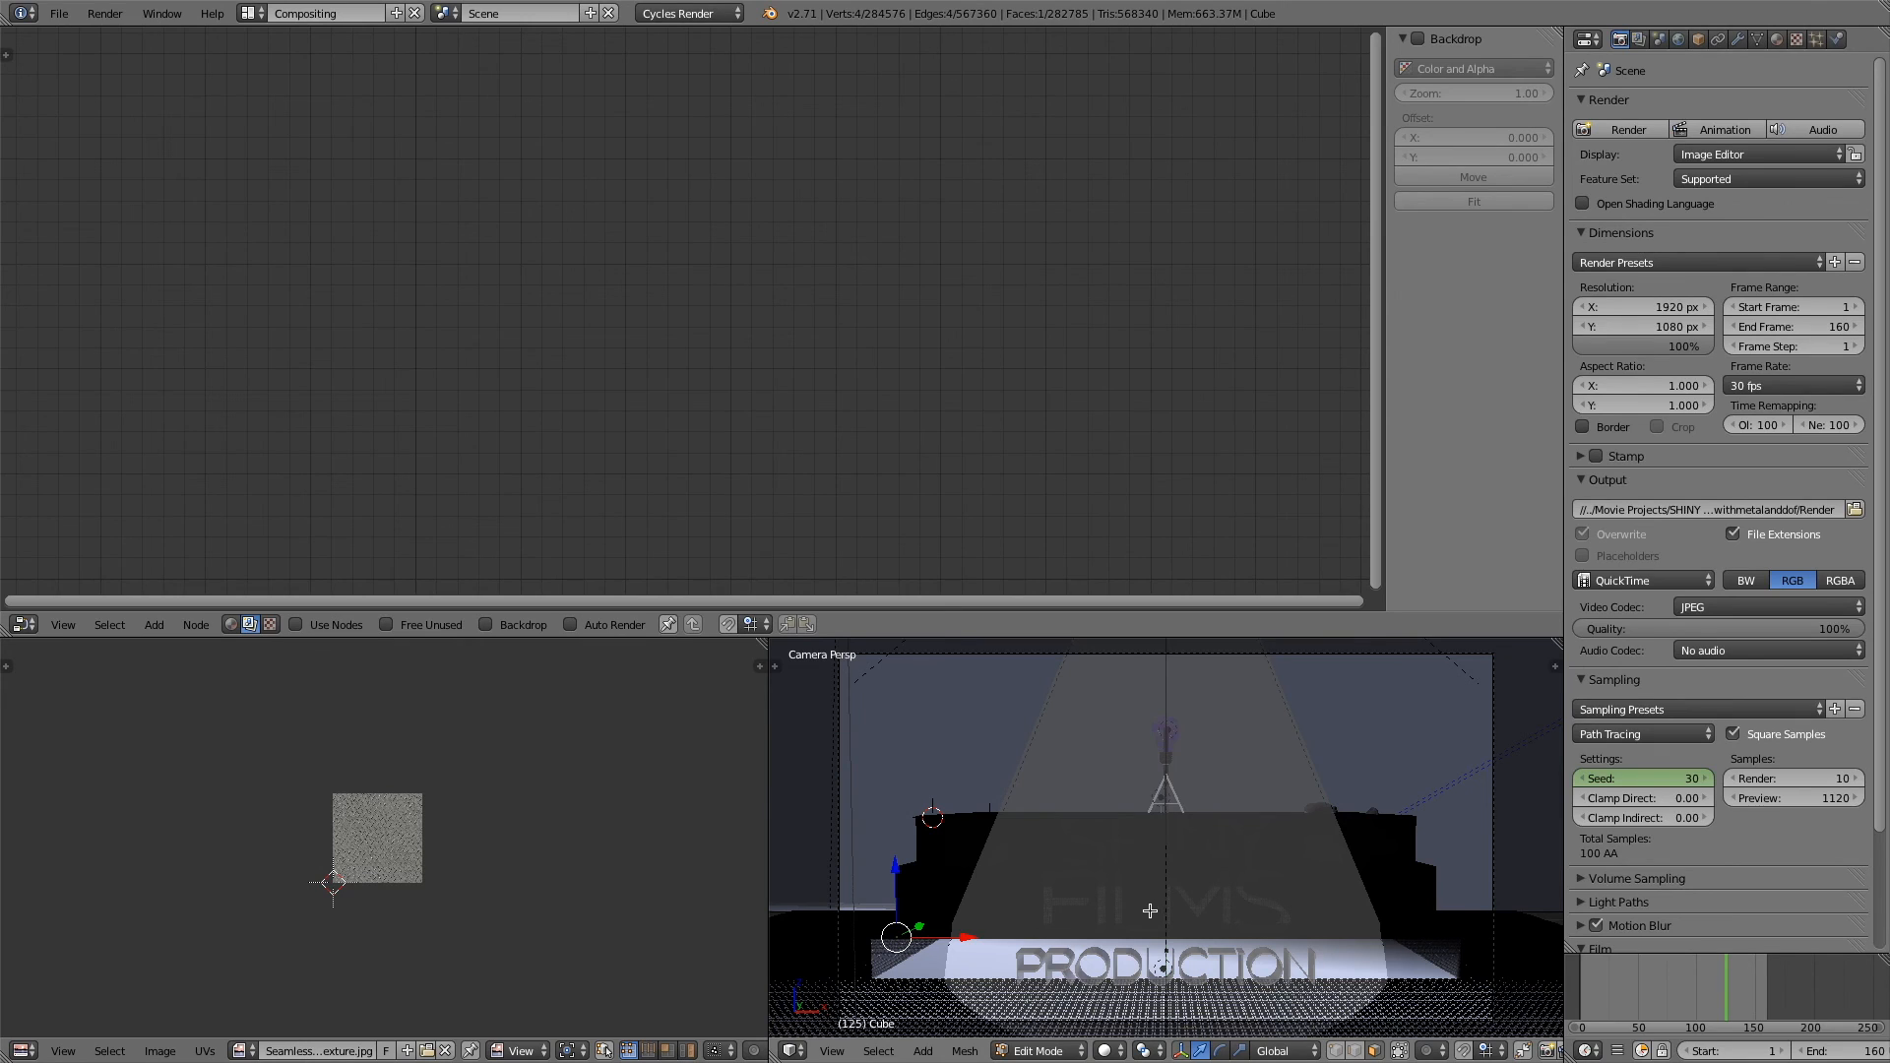
# - Select the entire stage mesh and bring up the UV mapping methods to show the Unwrap option
pyautogui.press('a')
pyautogui.press('a')
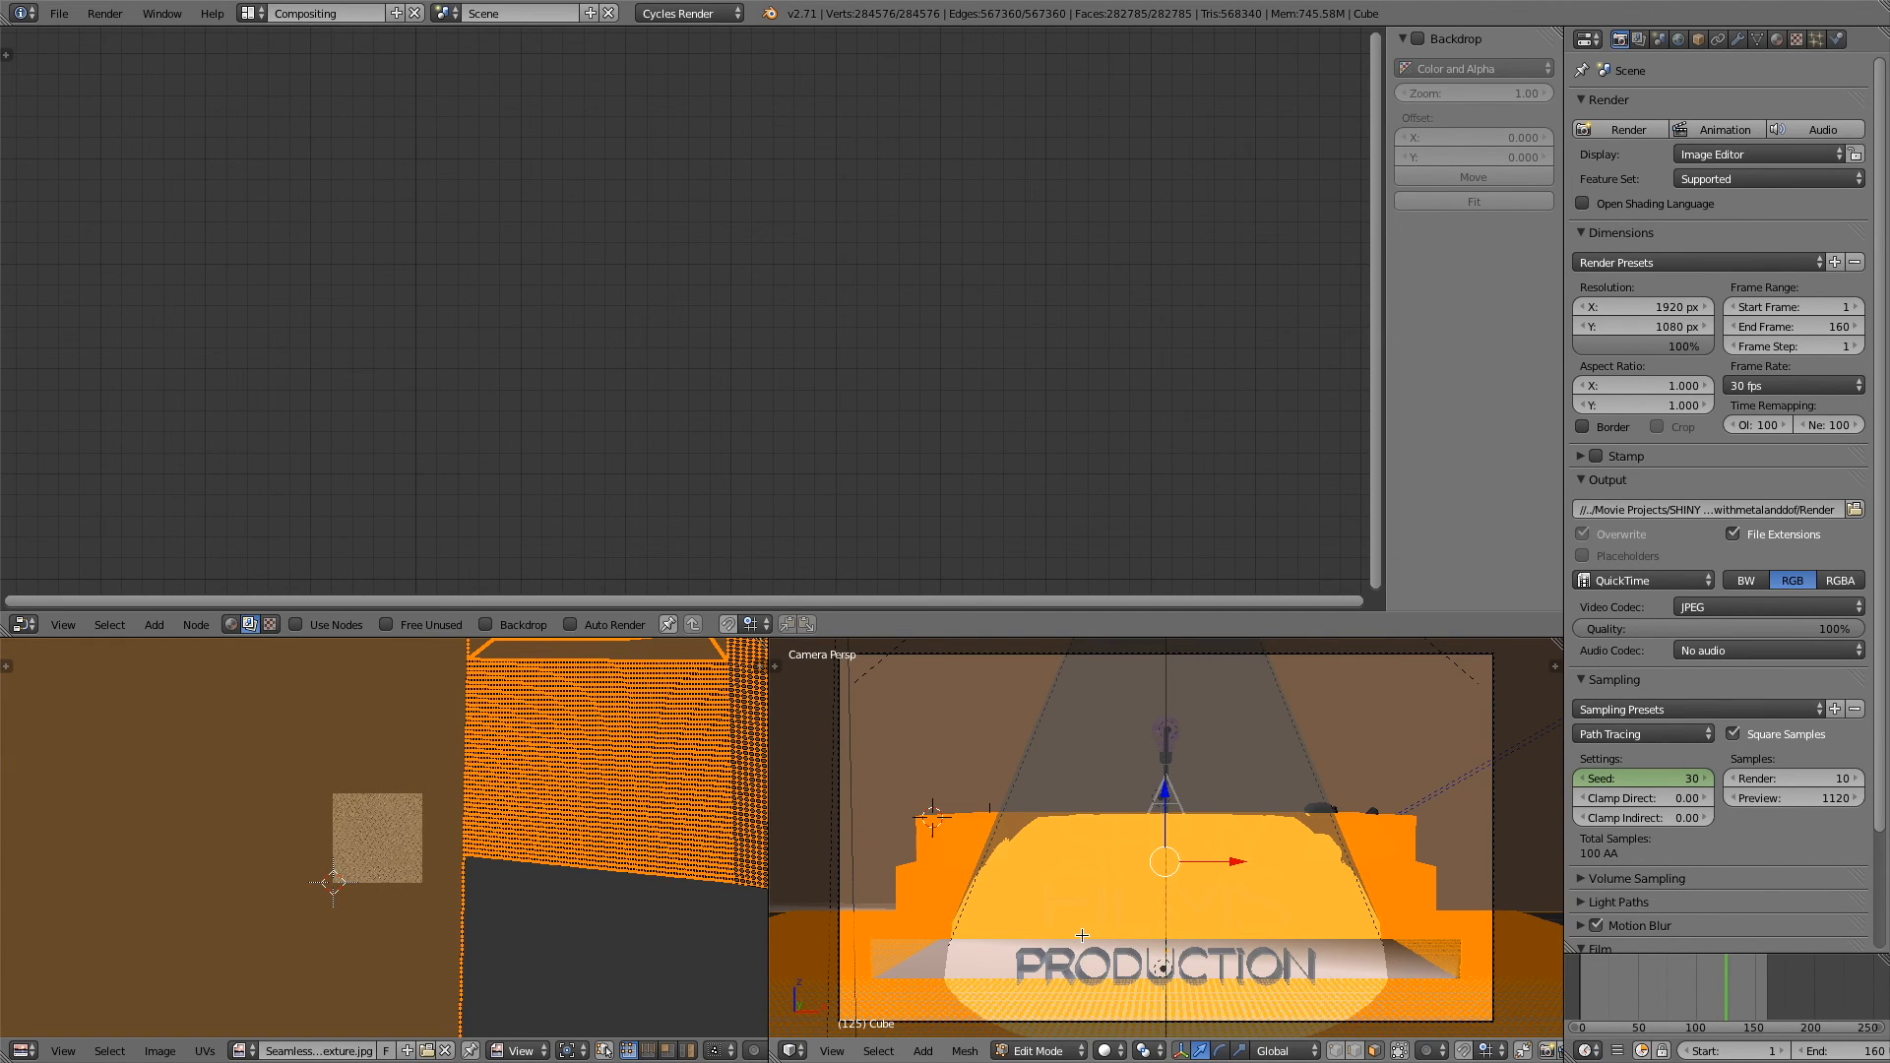
pyautogui.press('u')
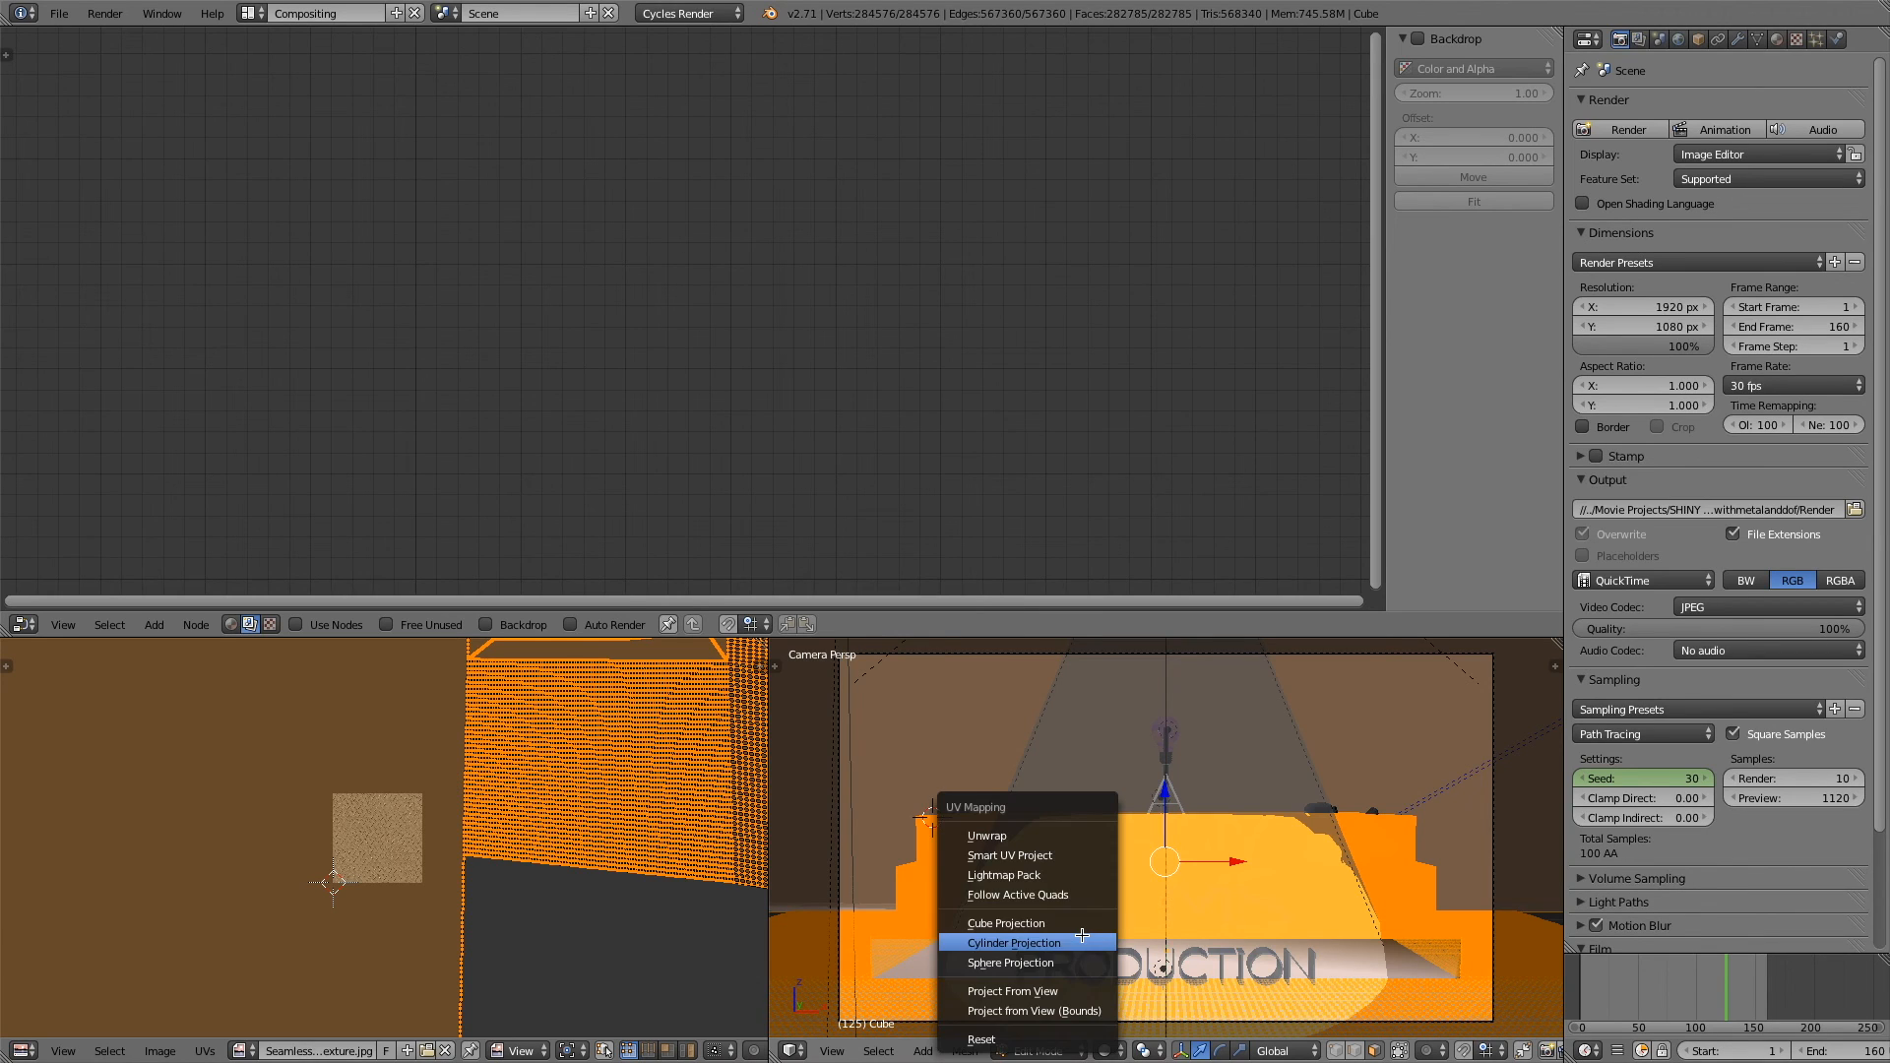
pyautogui.click(1052, 835)
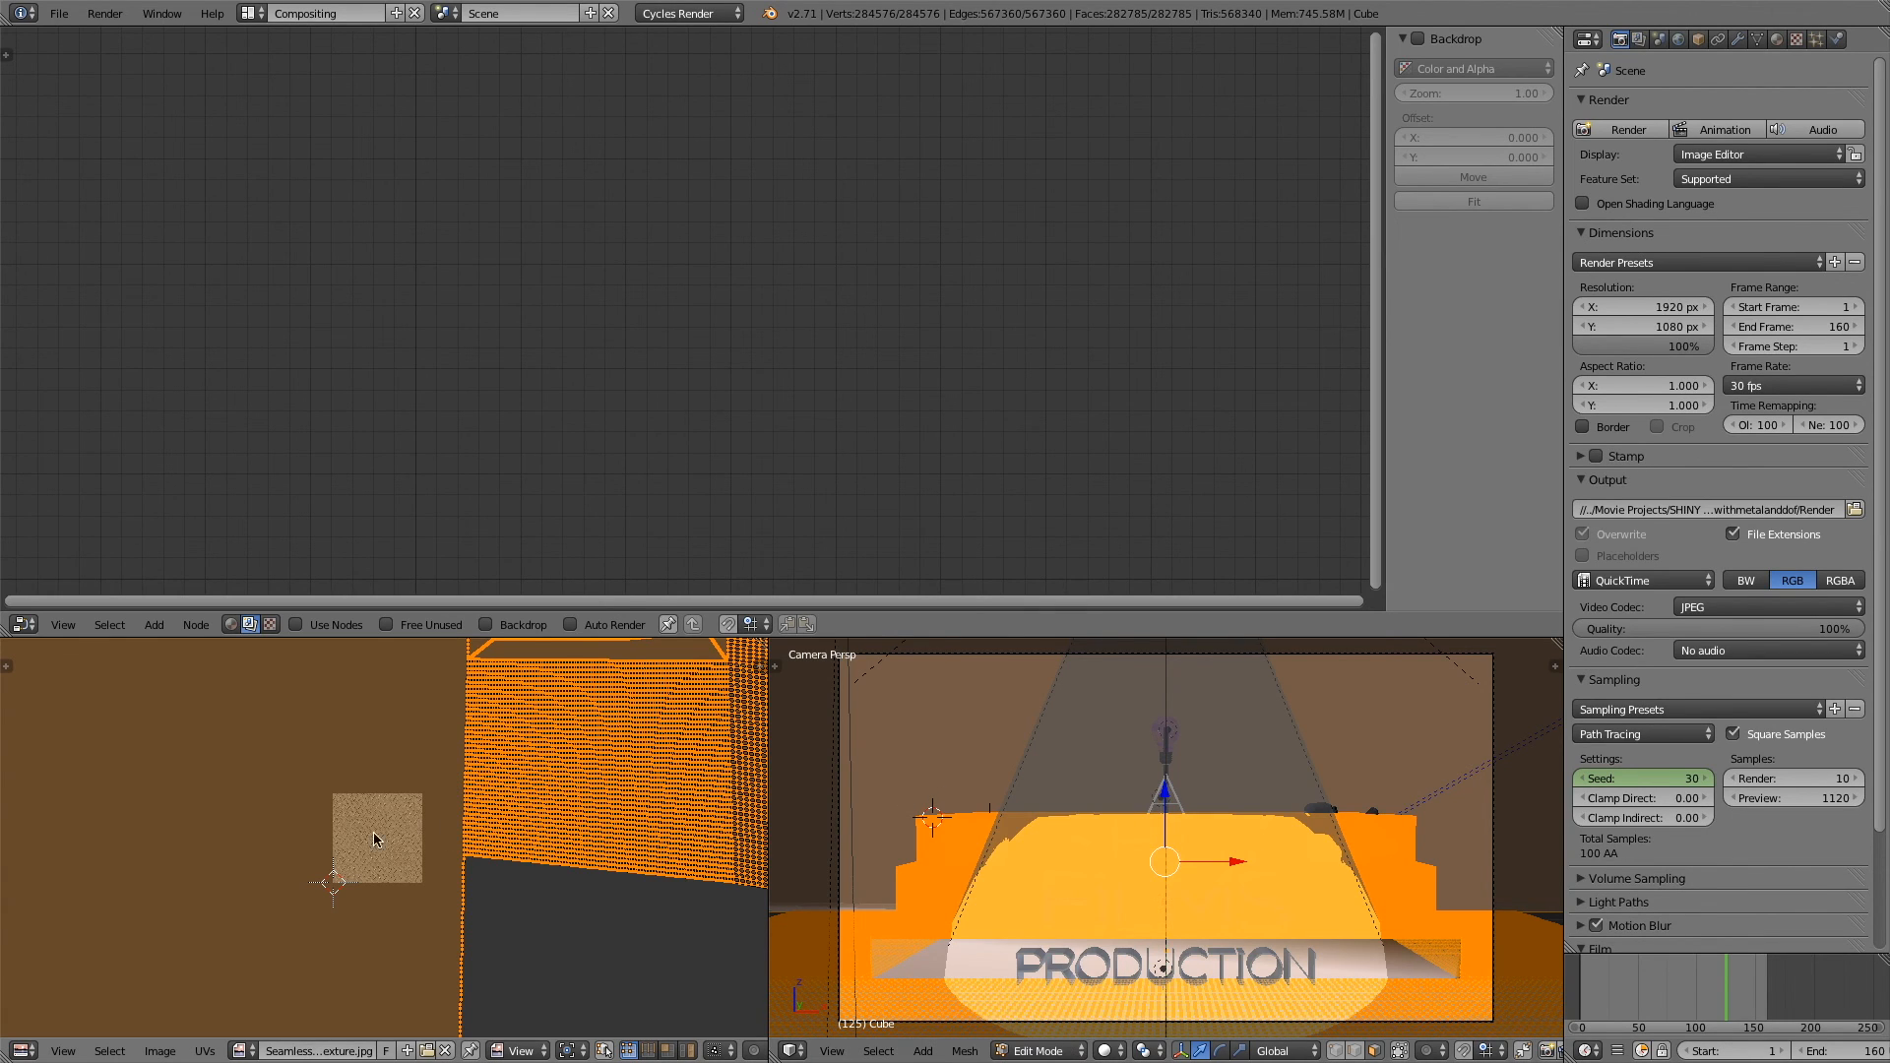
# - Examine the seamless metal plate image in the UV editor and how the stage's UV layout covers it
pyautogui.scroll(2, 372, 837)
pyautogui.scroll(-2, 372, 837)
pyautogui.scroll(1, 372, 837)
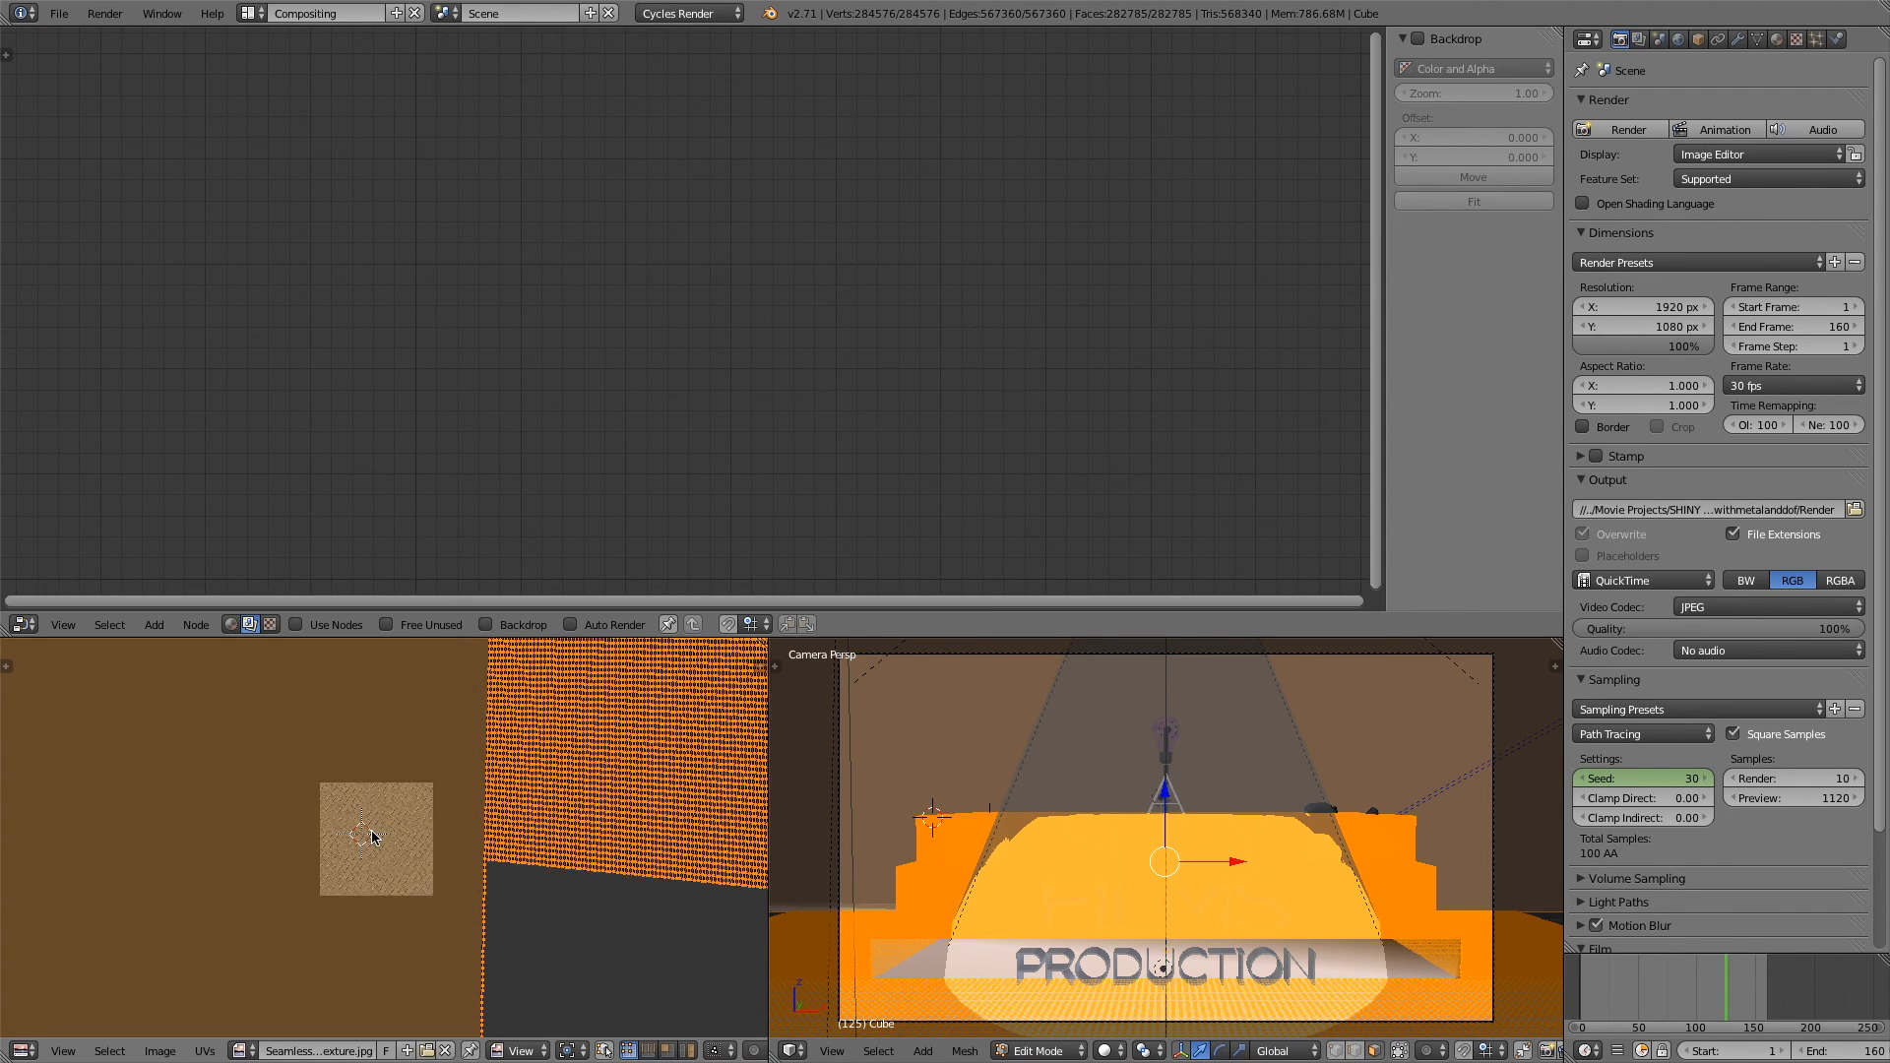
pyautogui.scroll(5, 372, 836)
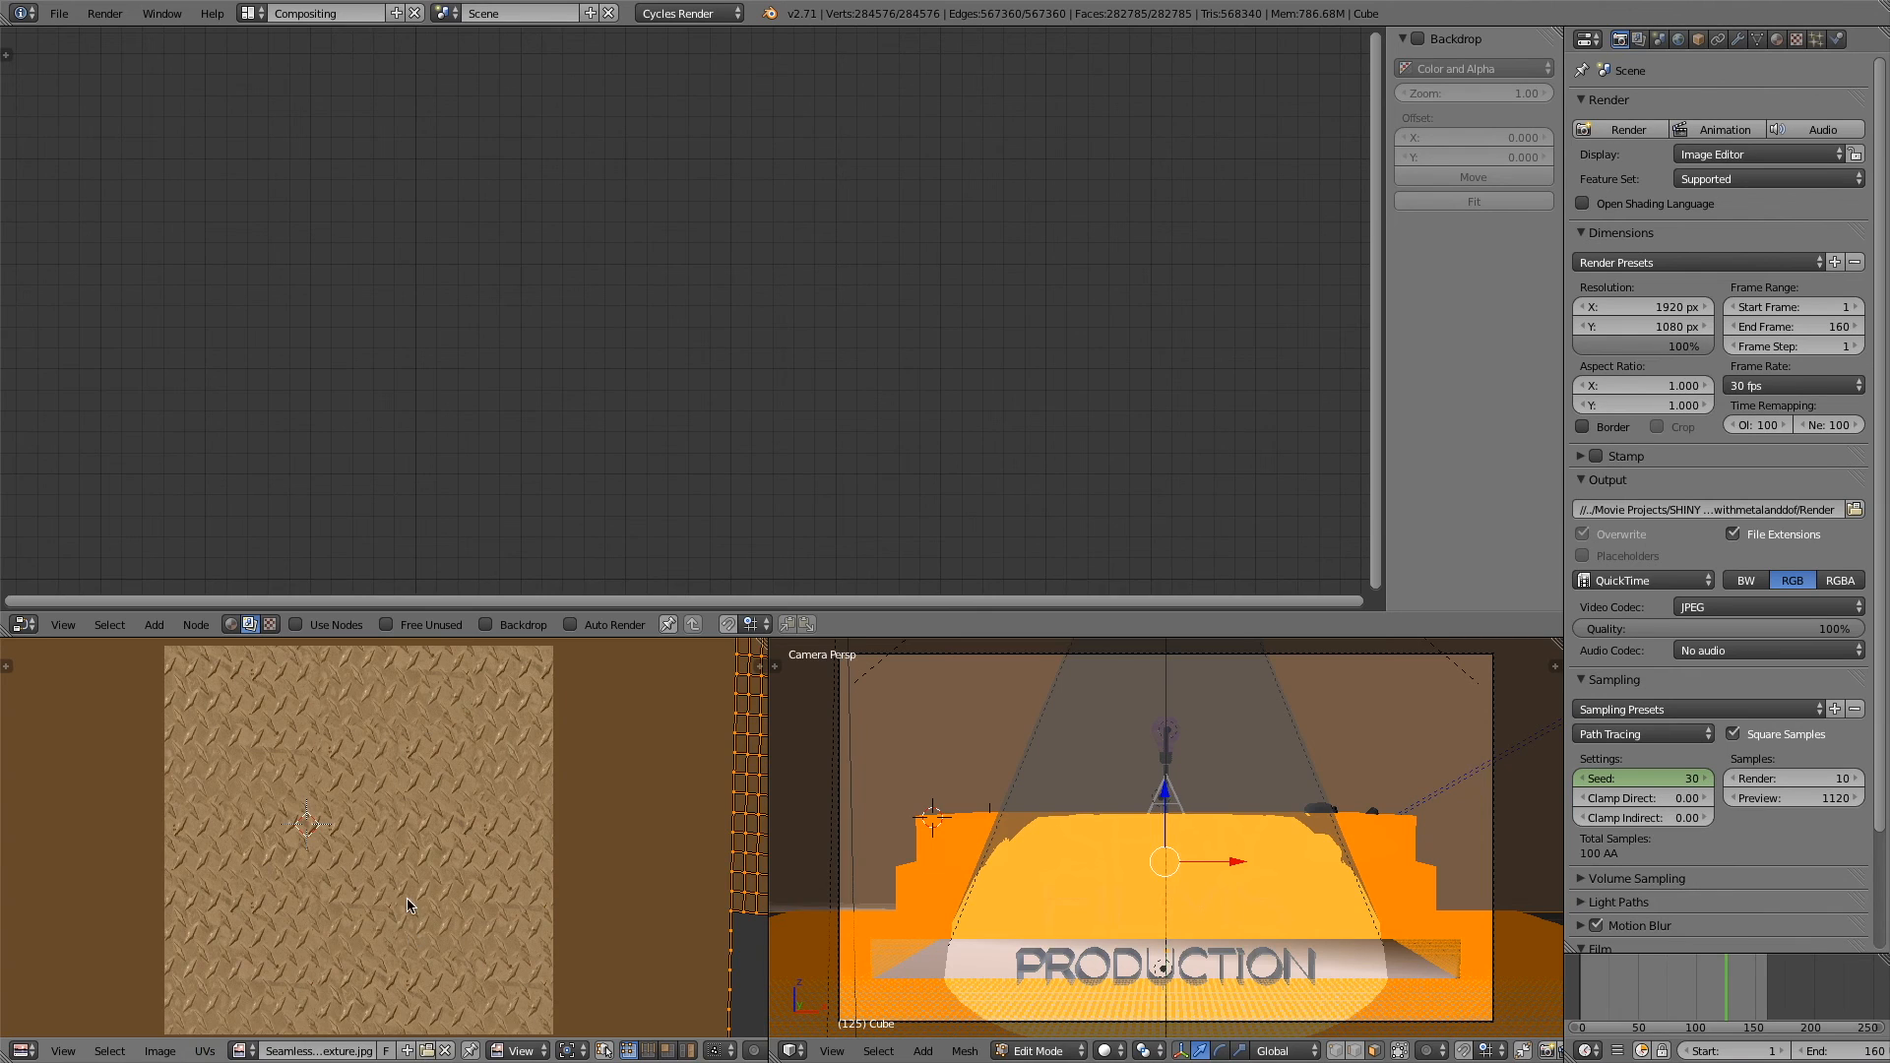
pyautogui.scroll(-3, 411, 905)
pyautogui.click(243, 1051)
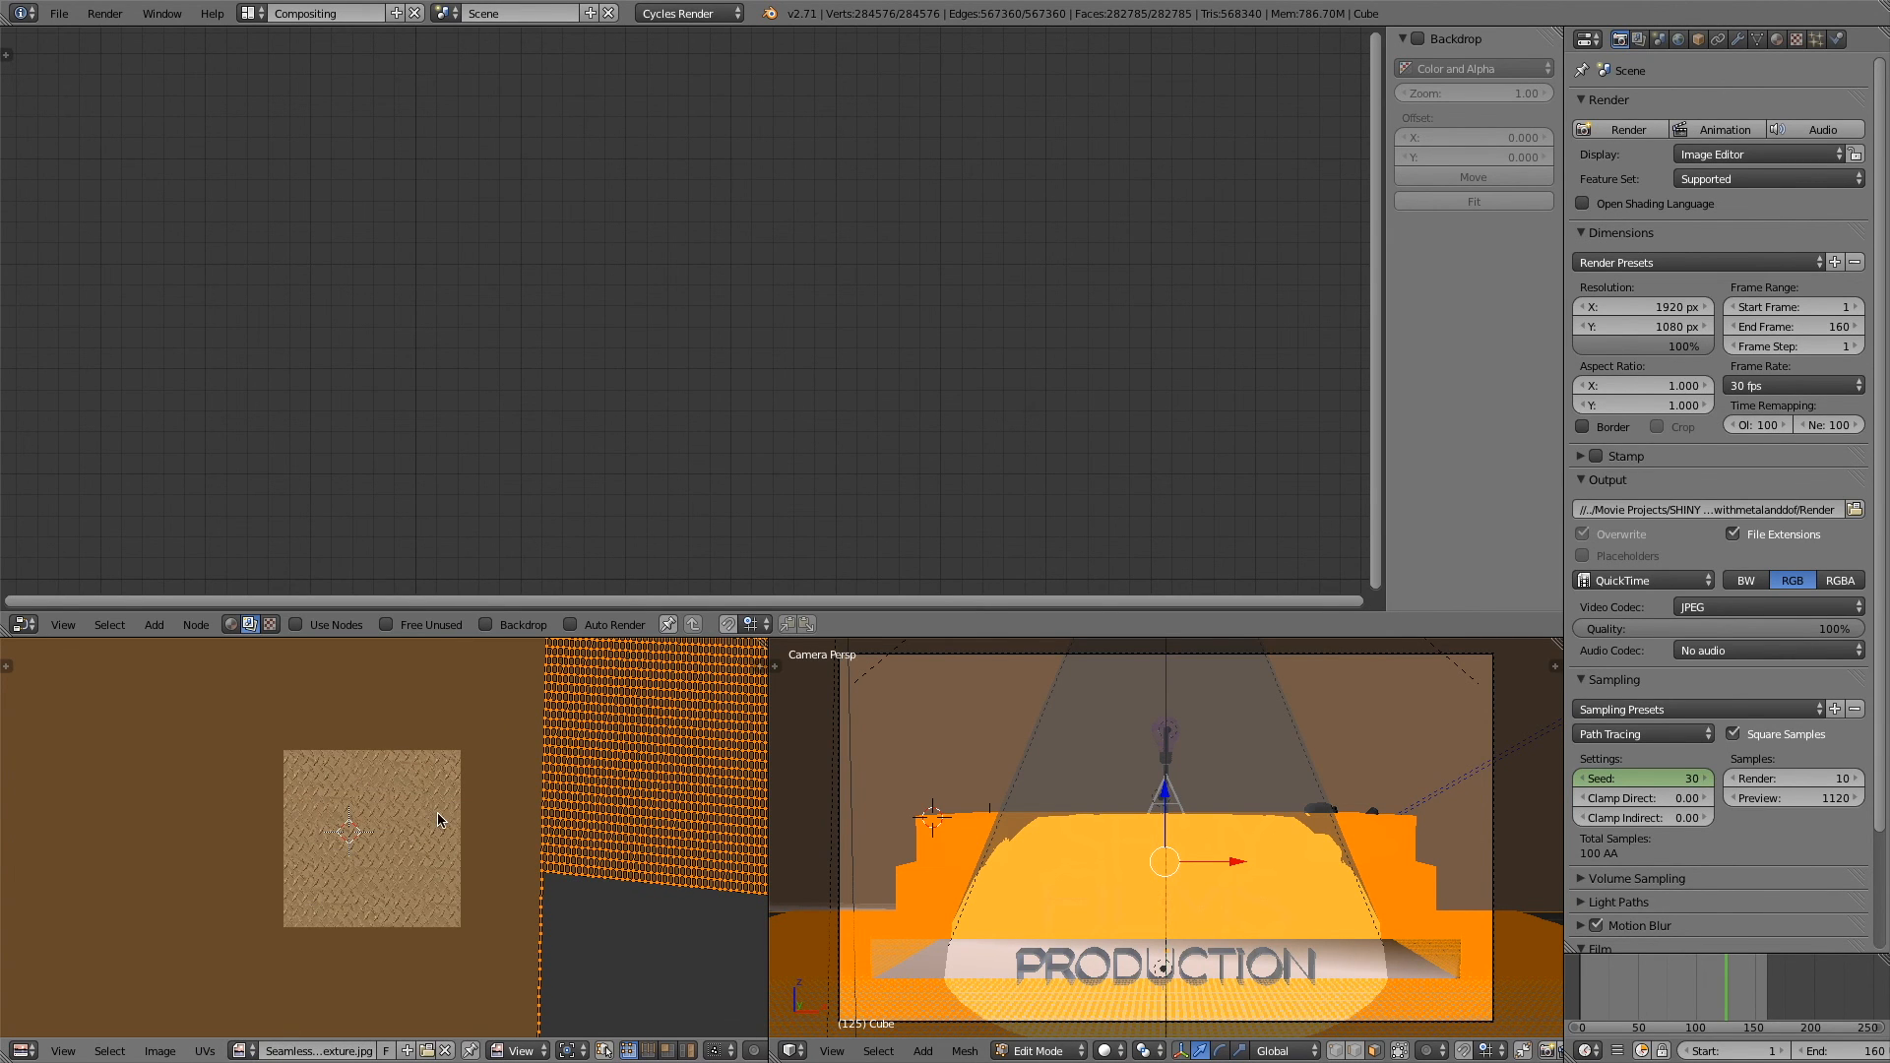
pyautogui.scroll(2, 439, 820)
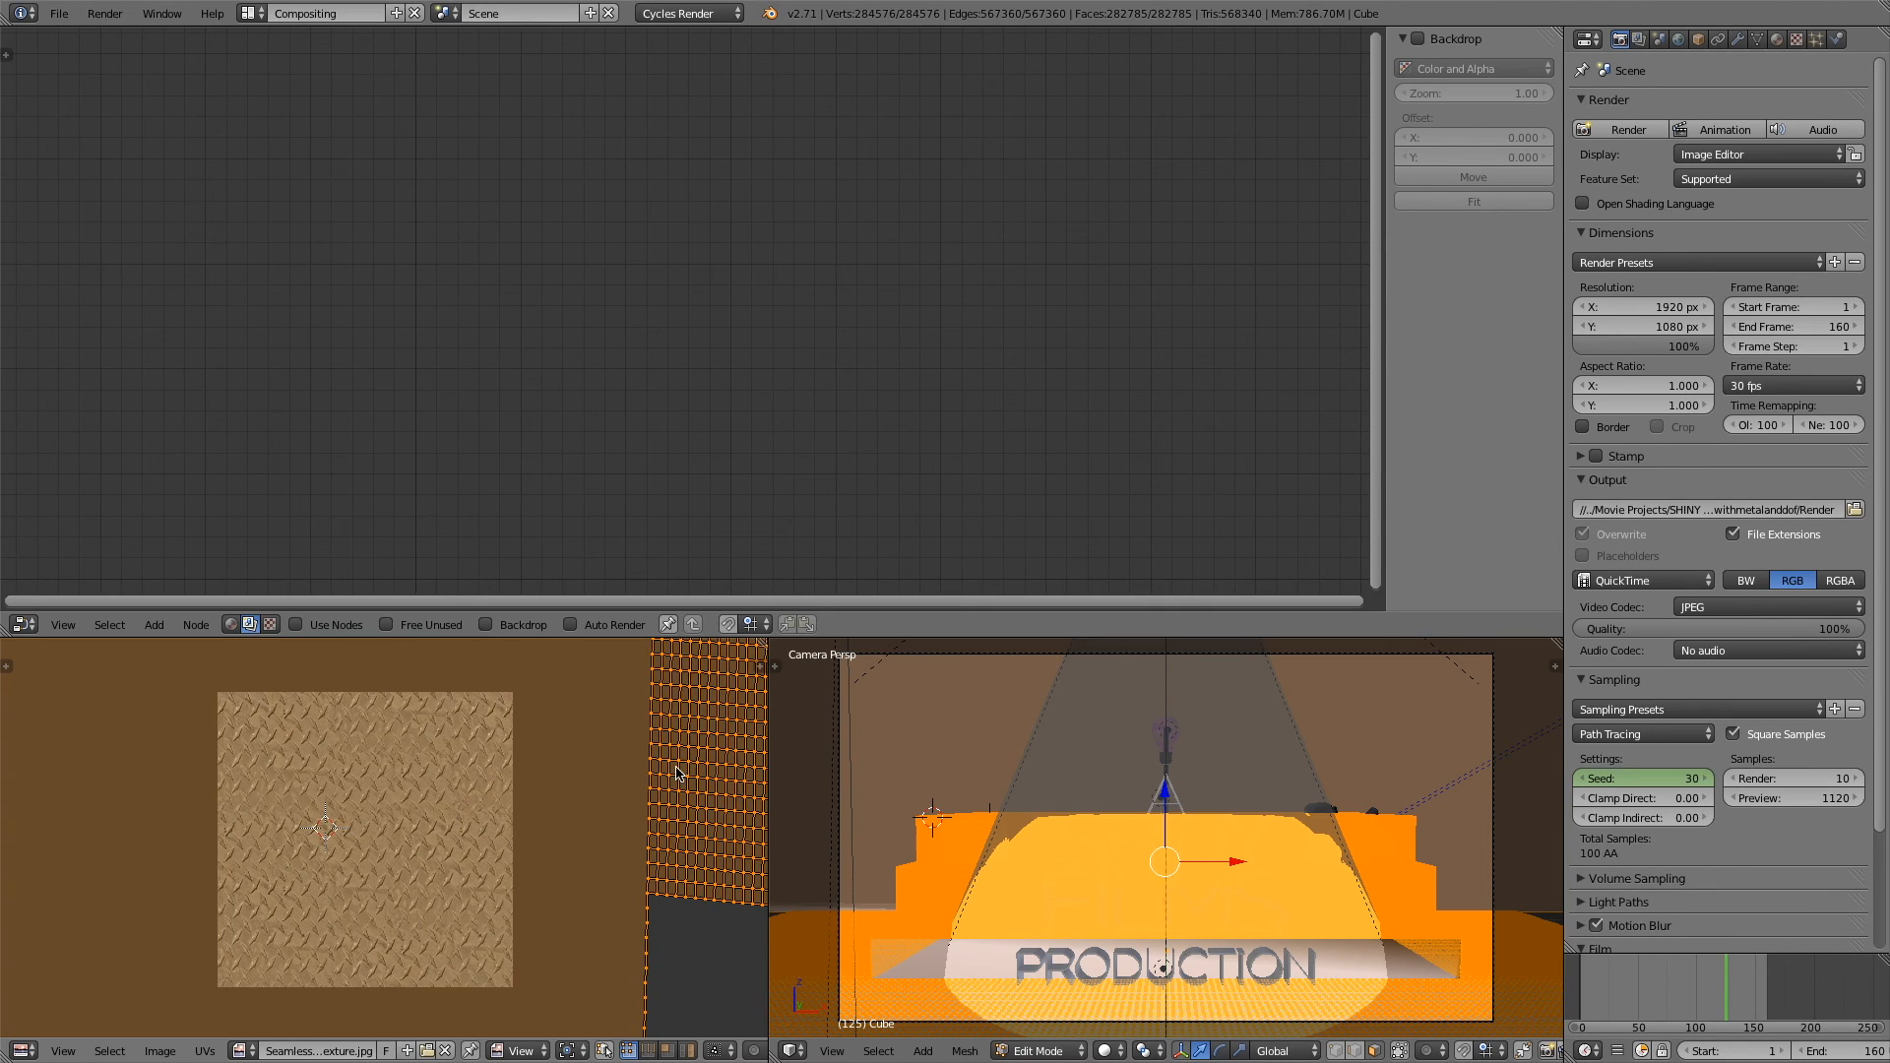
# - Scale the stage's UV layout down to about 0.92 over the metal plate image and leave Edit Mode
pyautogui.press('s')
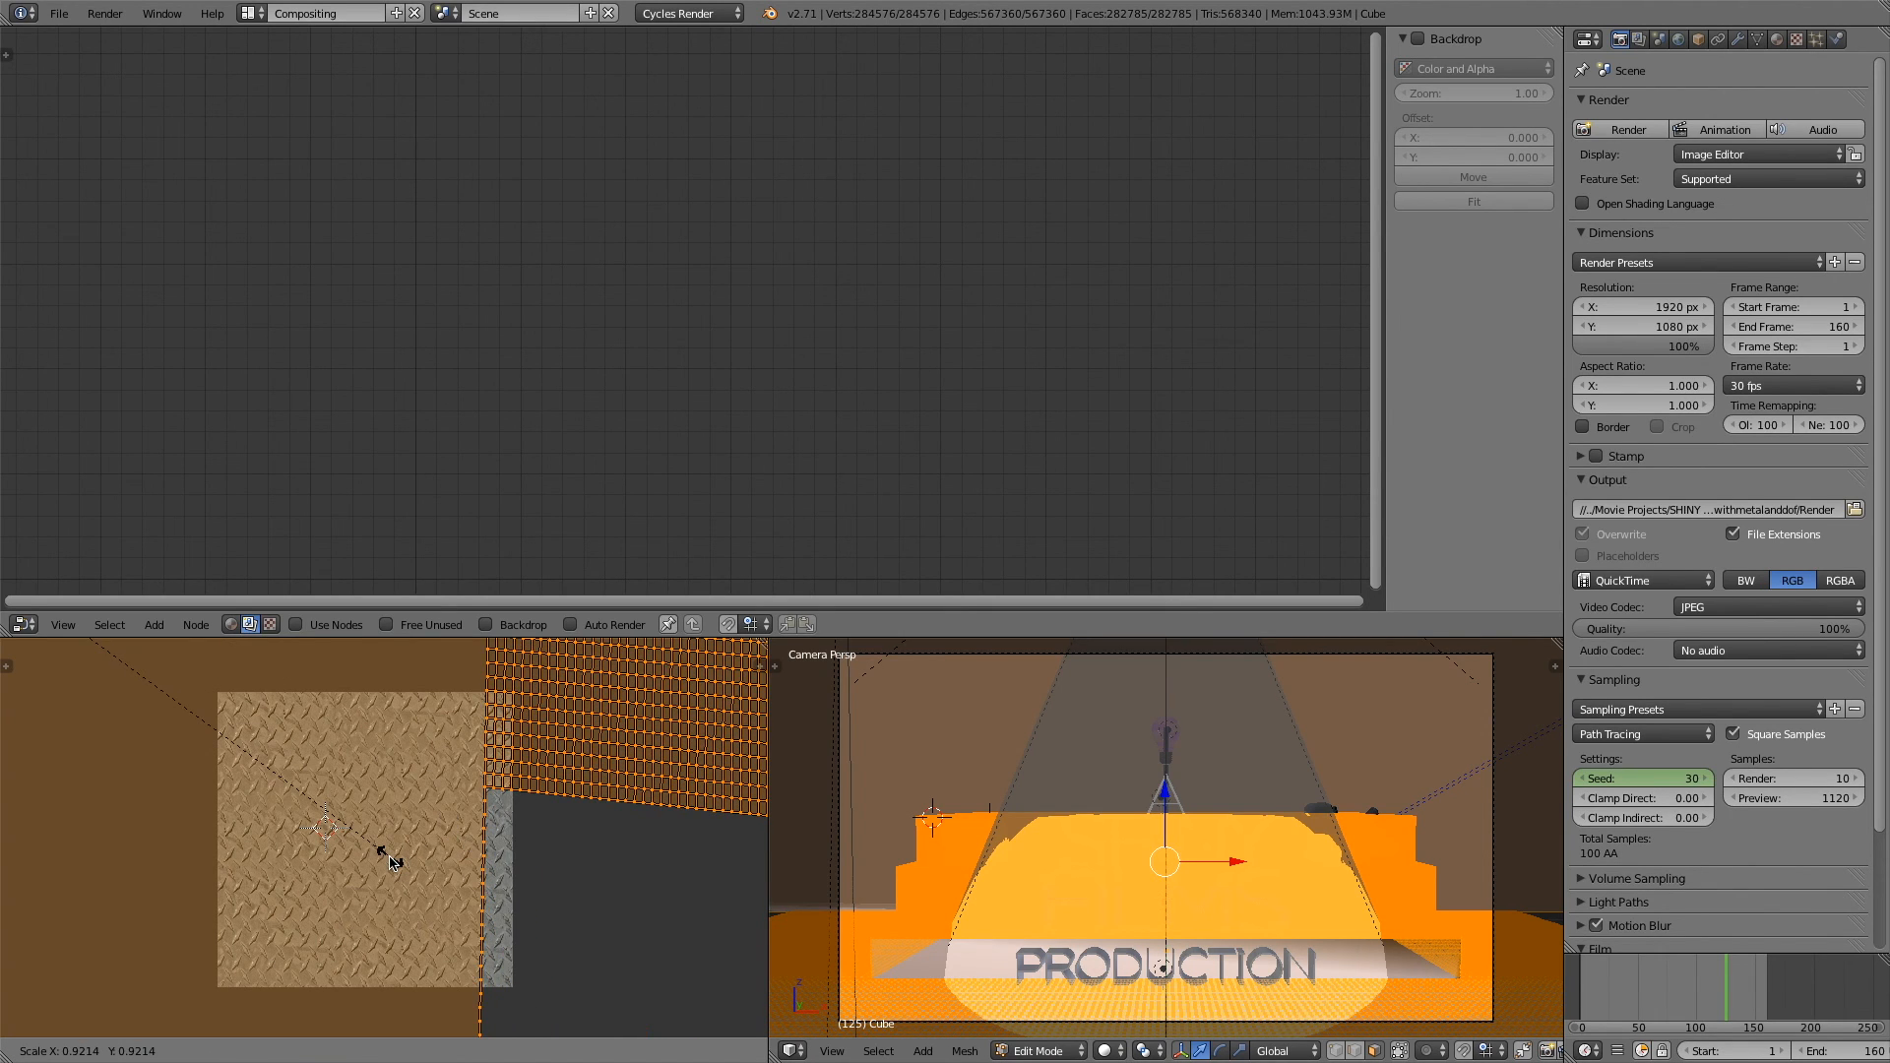
pyautogui.click(388, 863)
pyautogui.press('Tab')
# - Inspect the metal plate texture around the stage's letters in the 3D view, switching between Object Mode and Edit Mode
pyautogui.moveTo(1068, 914); pyautogui.dragTo(1436, 871, button='middle')
pyautogui.scroll(3, 1421, 869)
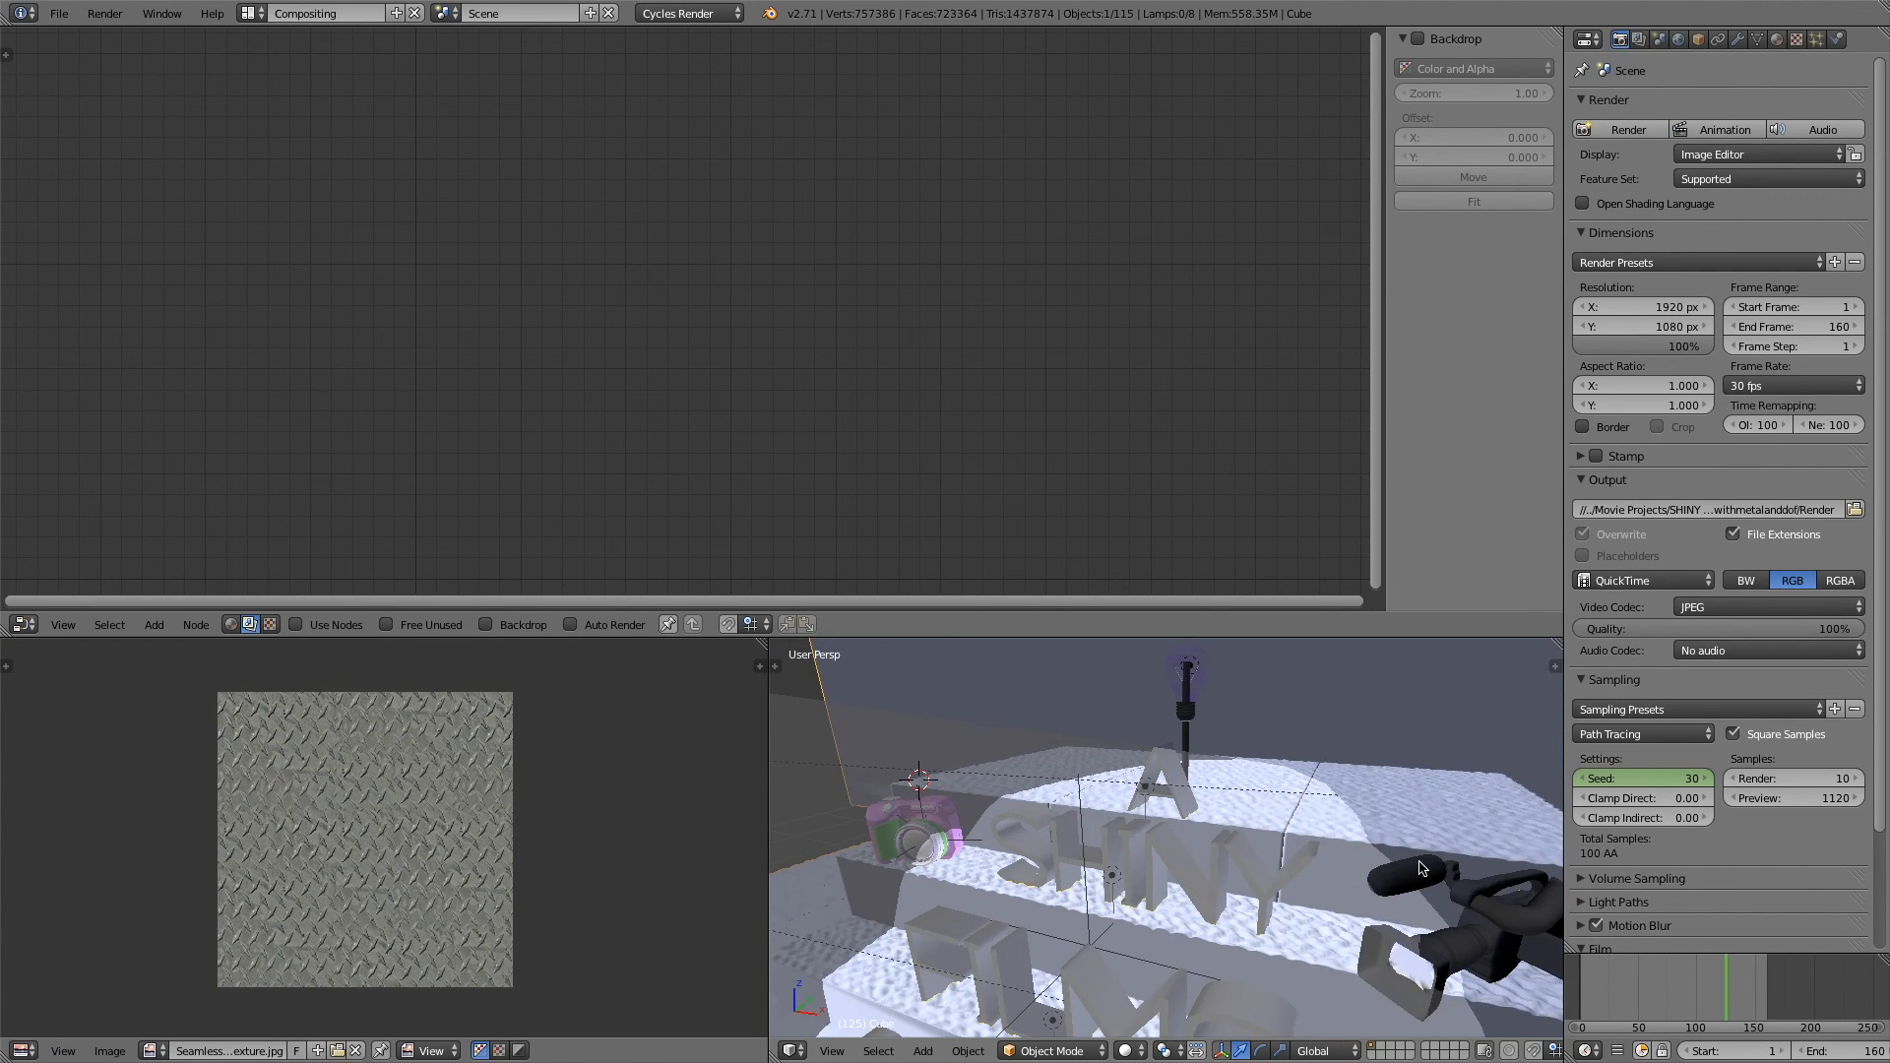
pyautogui.scroll(5, 1421, 868)
pyautogui.press('Tab')
pyautogui.press('KP_Decimal')
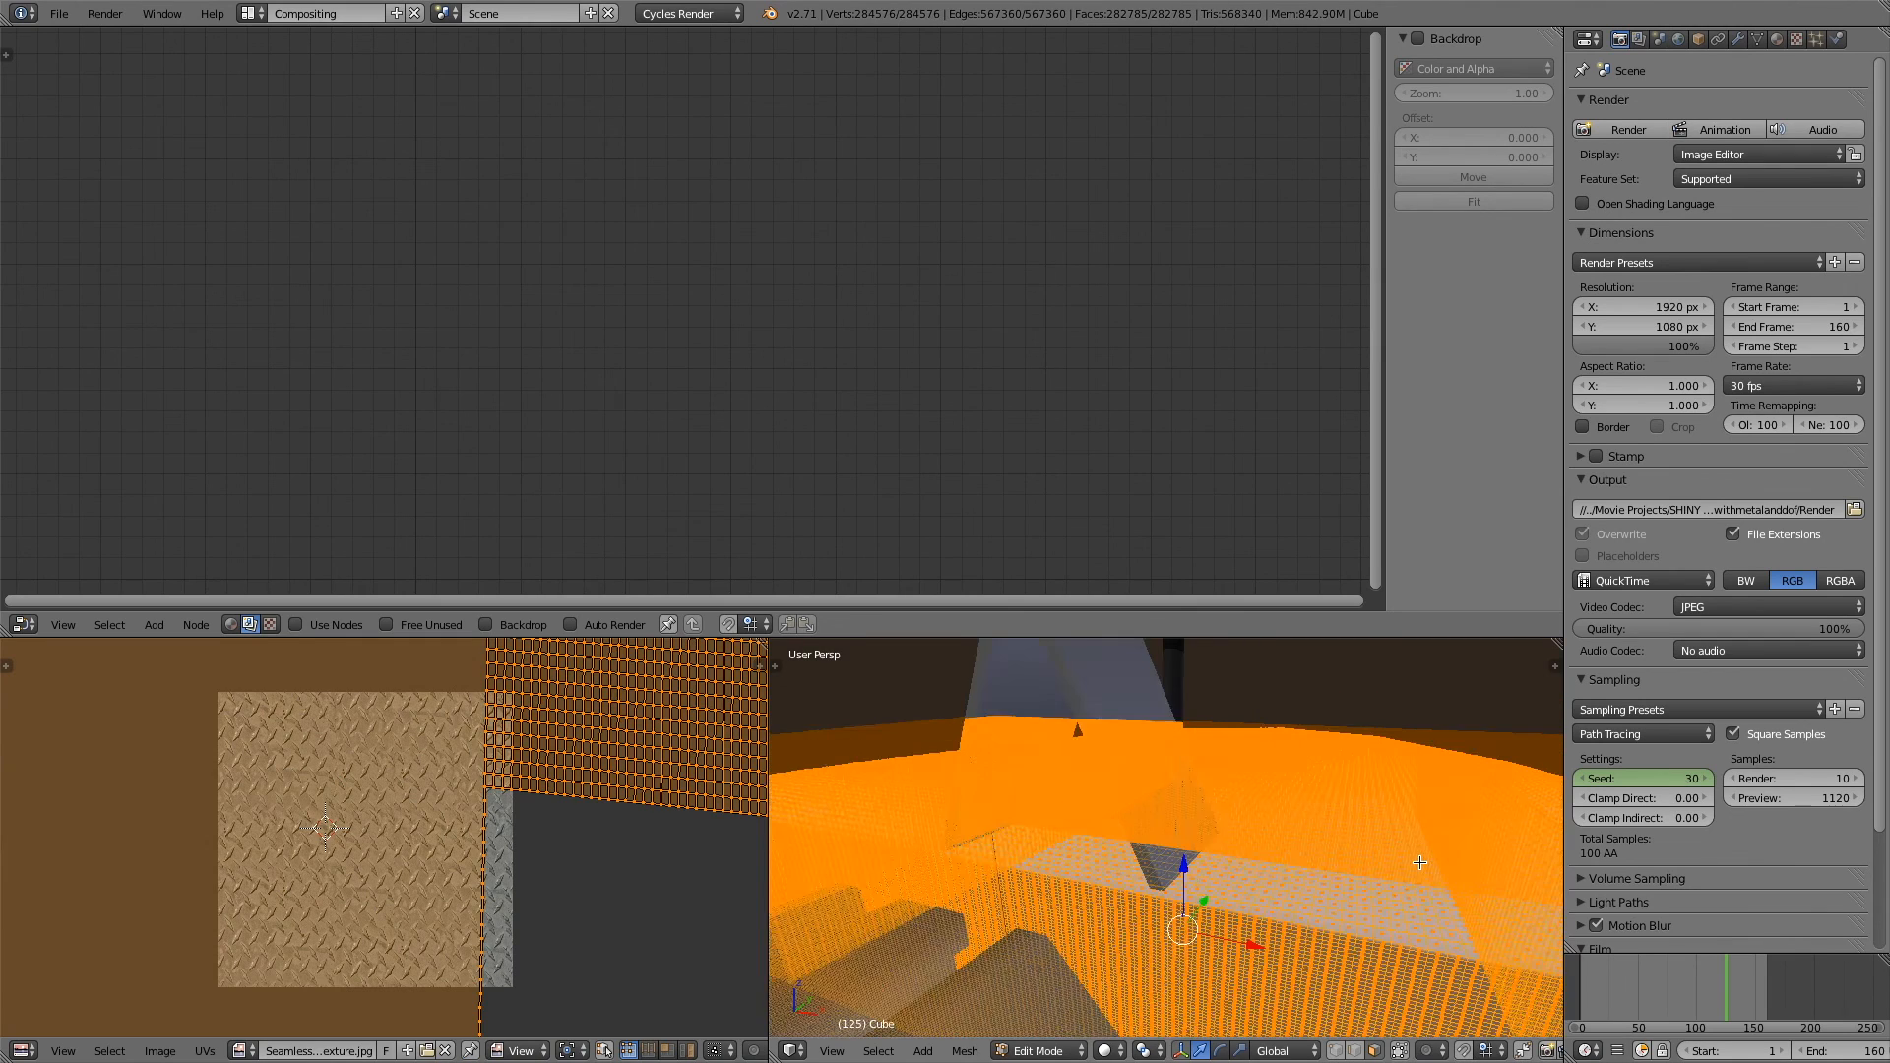
pyautogui.press('Tab')
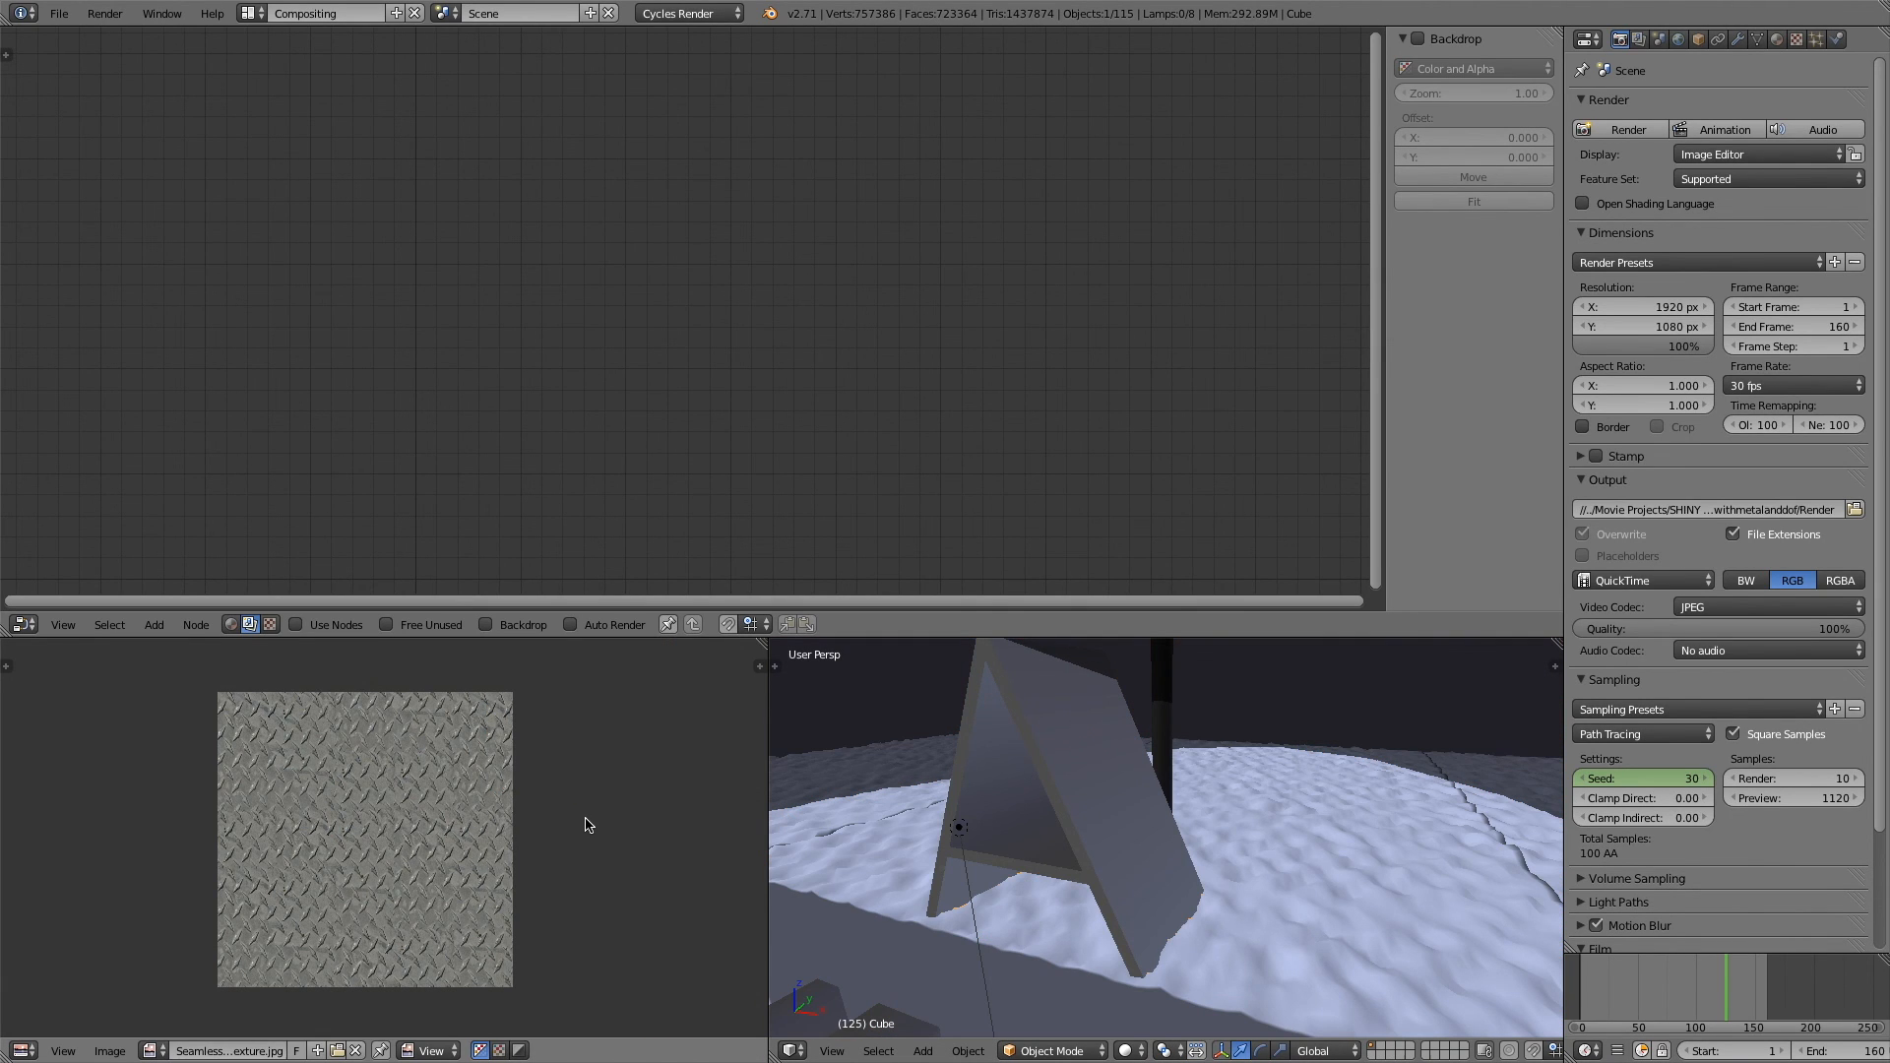
pyautogui.press('Tab')
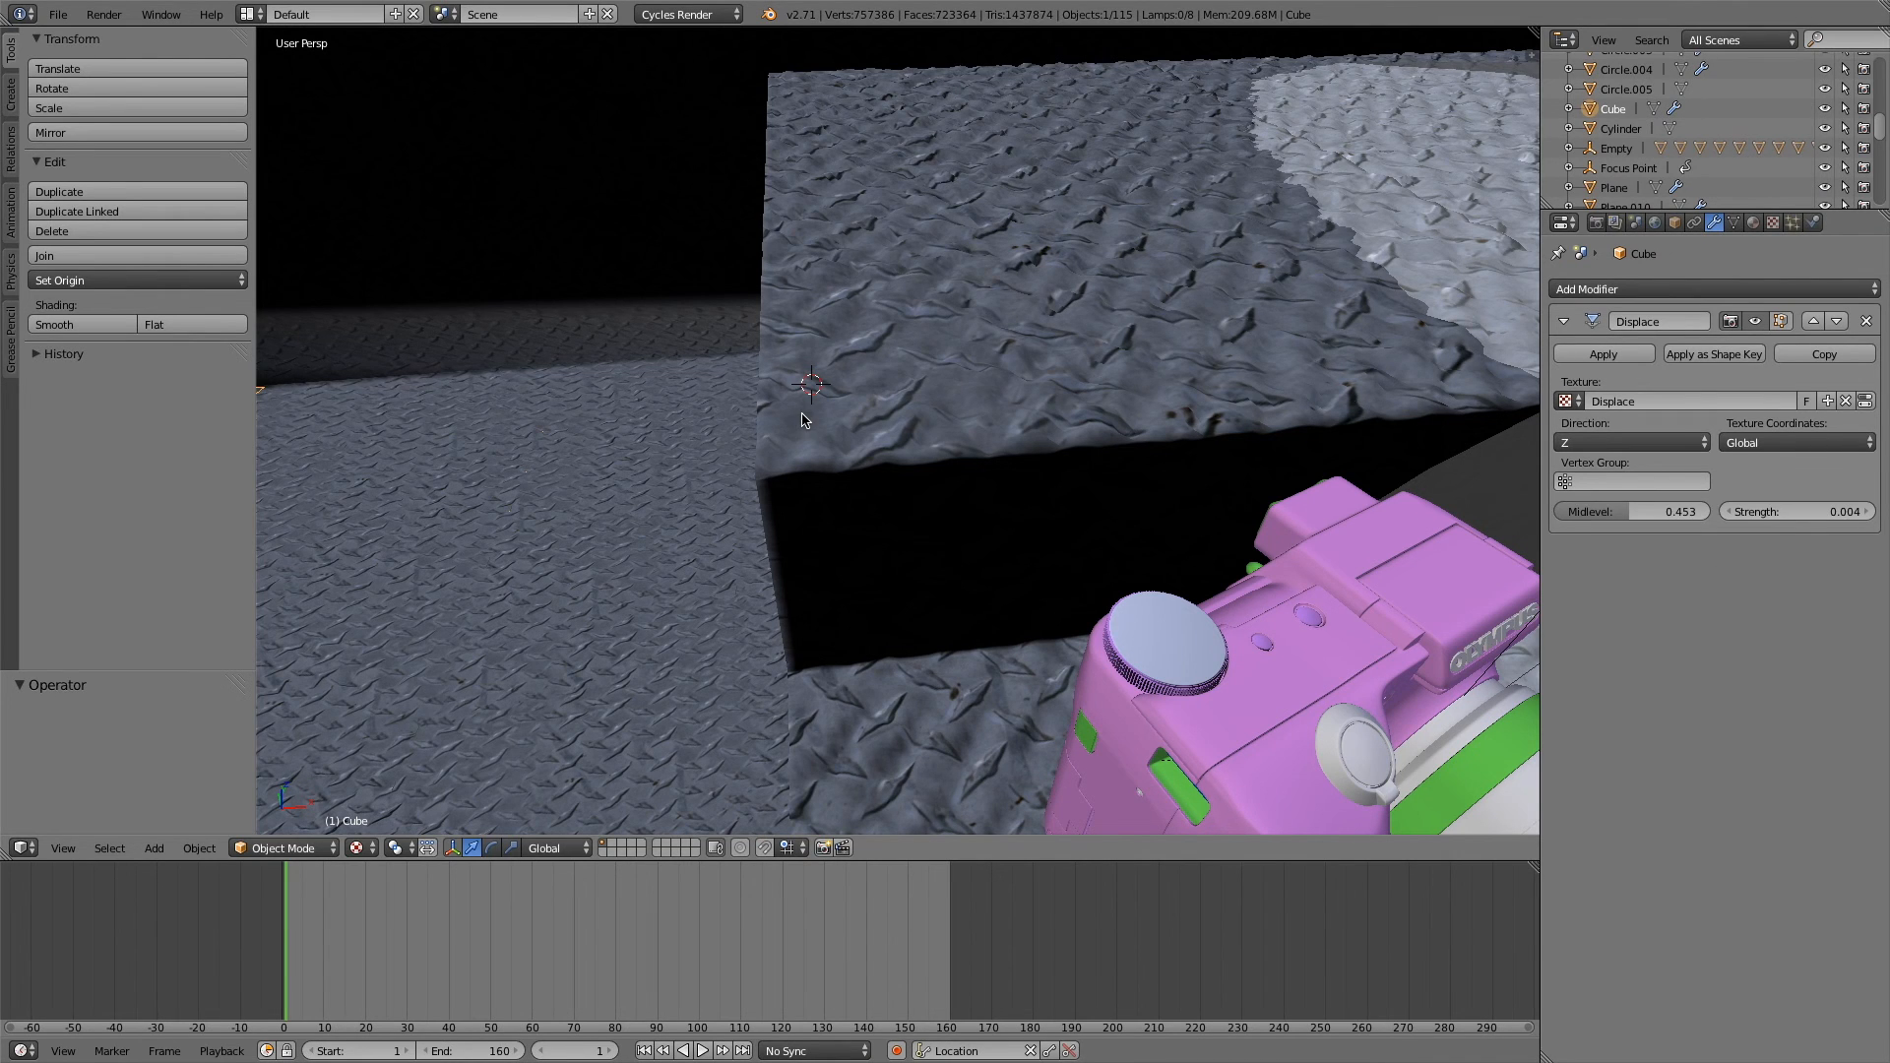
# - Examine the raised bumps on the stage's top surface up close and review its Displace modifier's texture and strength settings
pyautogui.moveTo(943, 515); pyautogui.dragTo(981, 504, button='middle')
pyautogui.scroll(5, 981, 504)
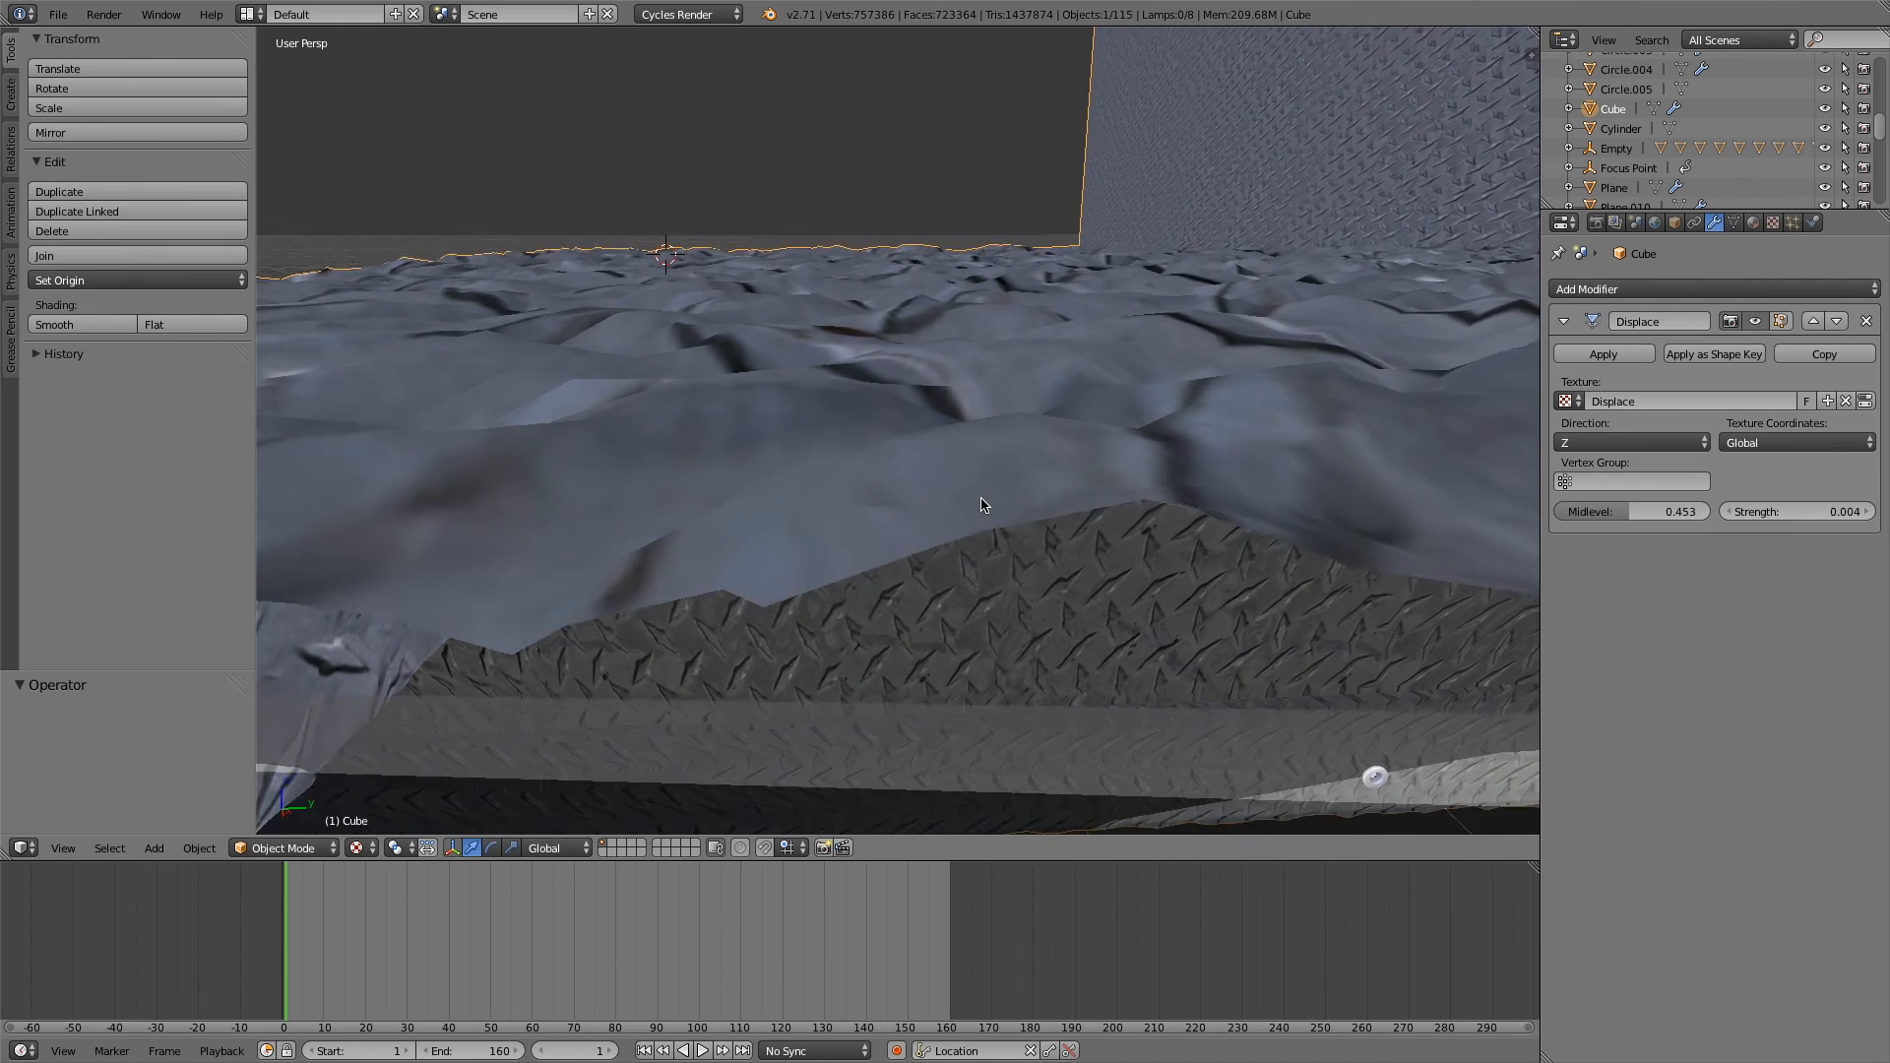
pyautogui.scroll(-3, 982, 504)
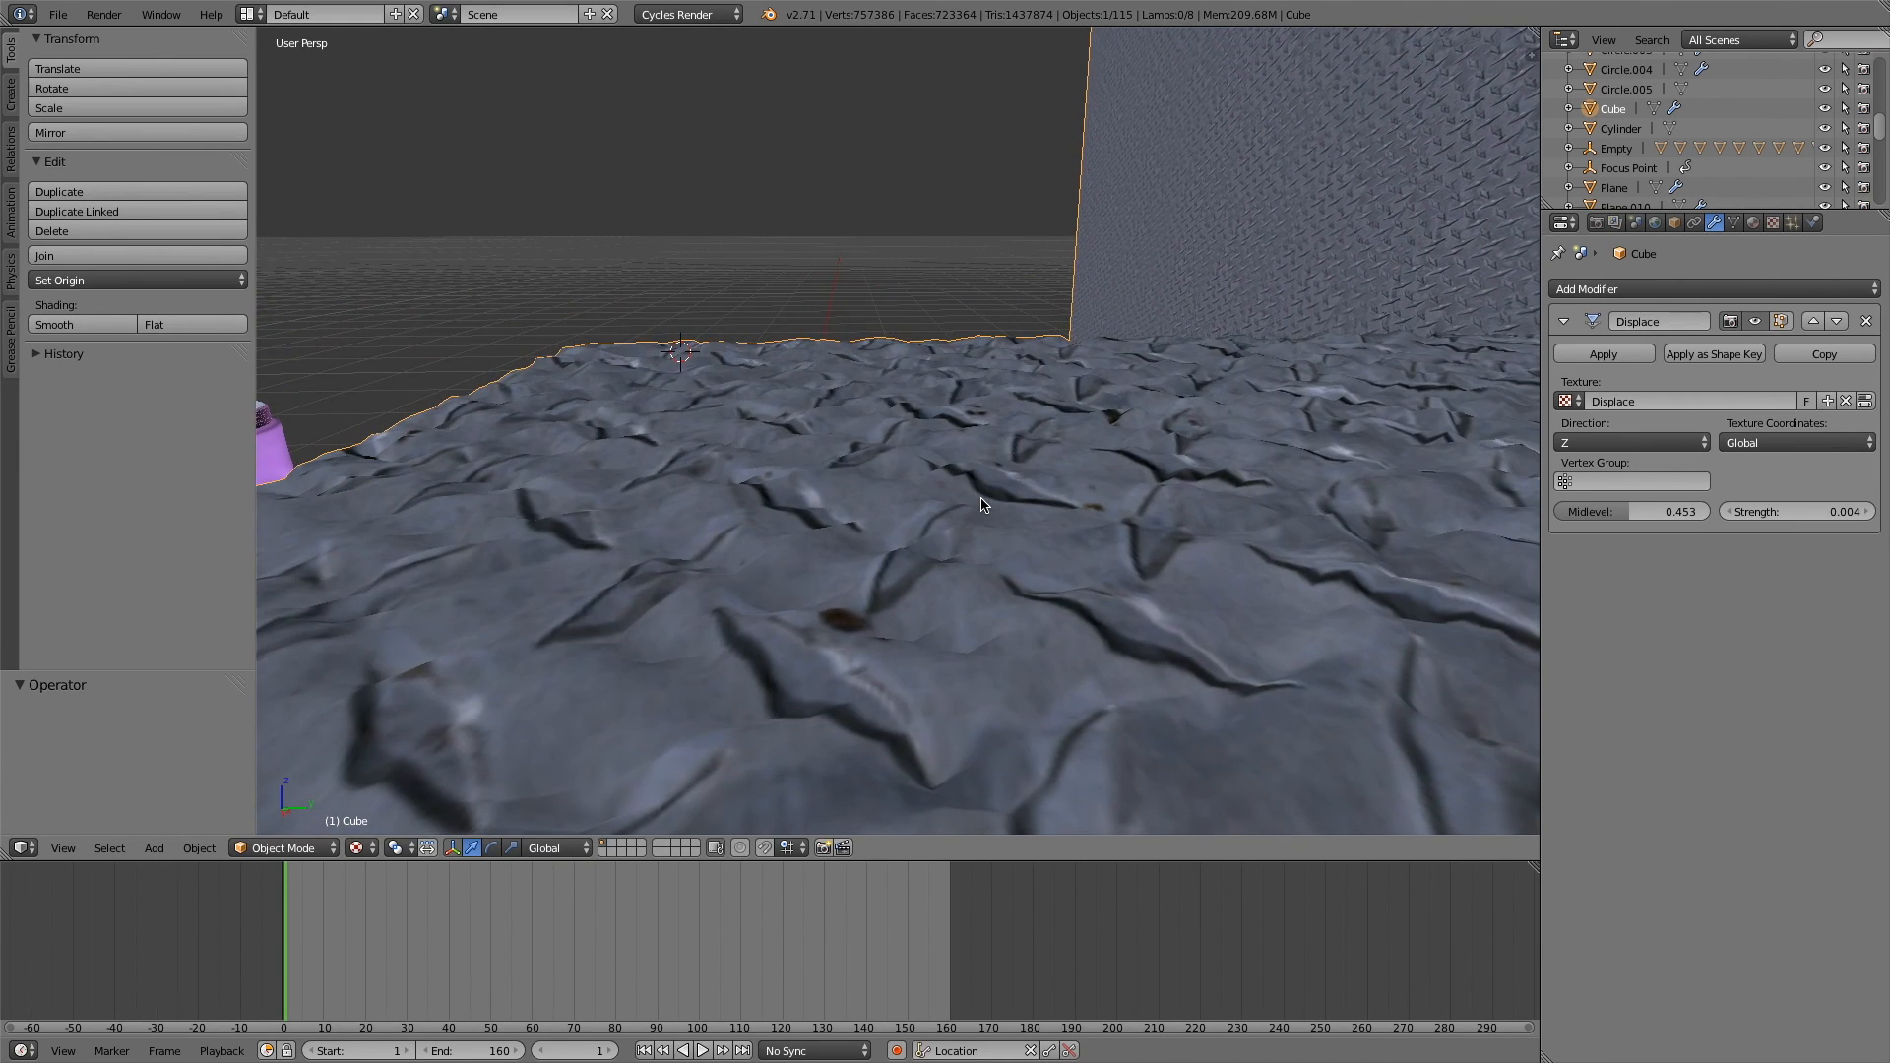
pyautogui.keyDown('shift'); pyautogui.moveTo(981, 499); pyautogui.dragTo(982, 504, button='middle'); pyautogui.keyUp('shift')
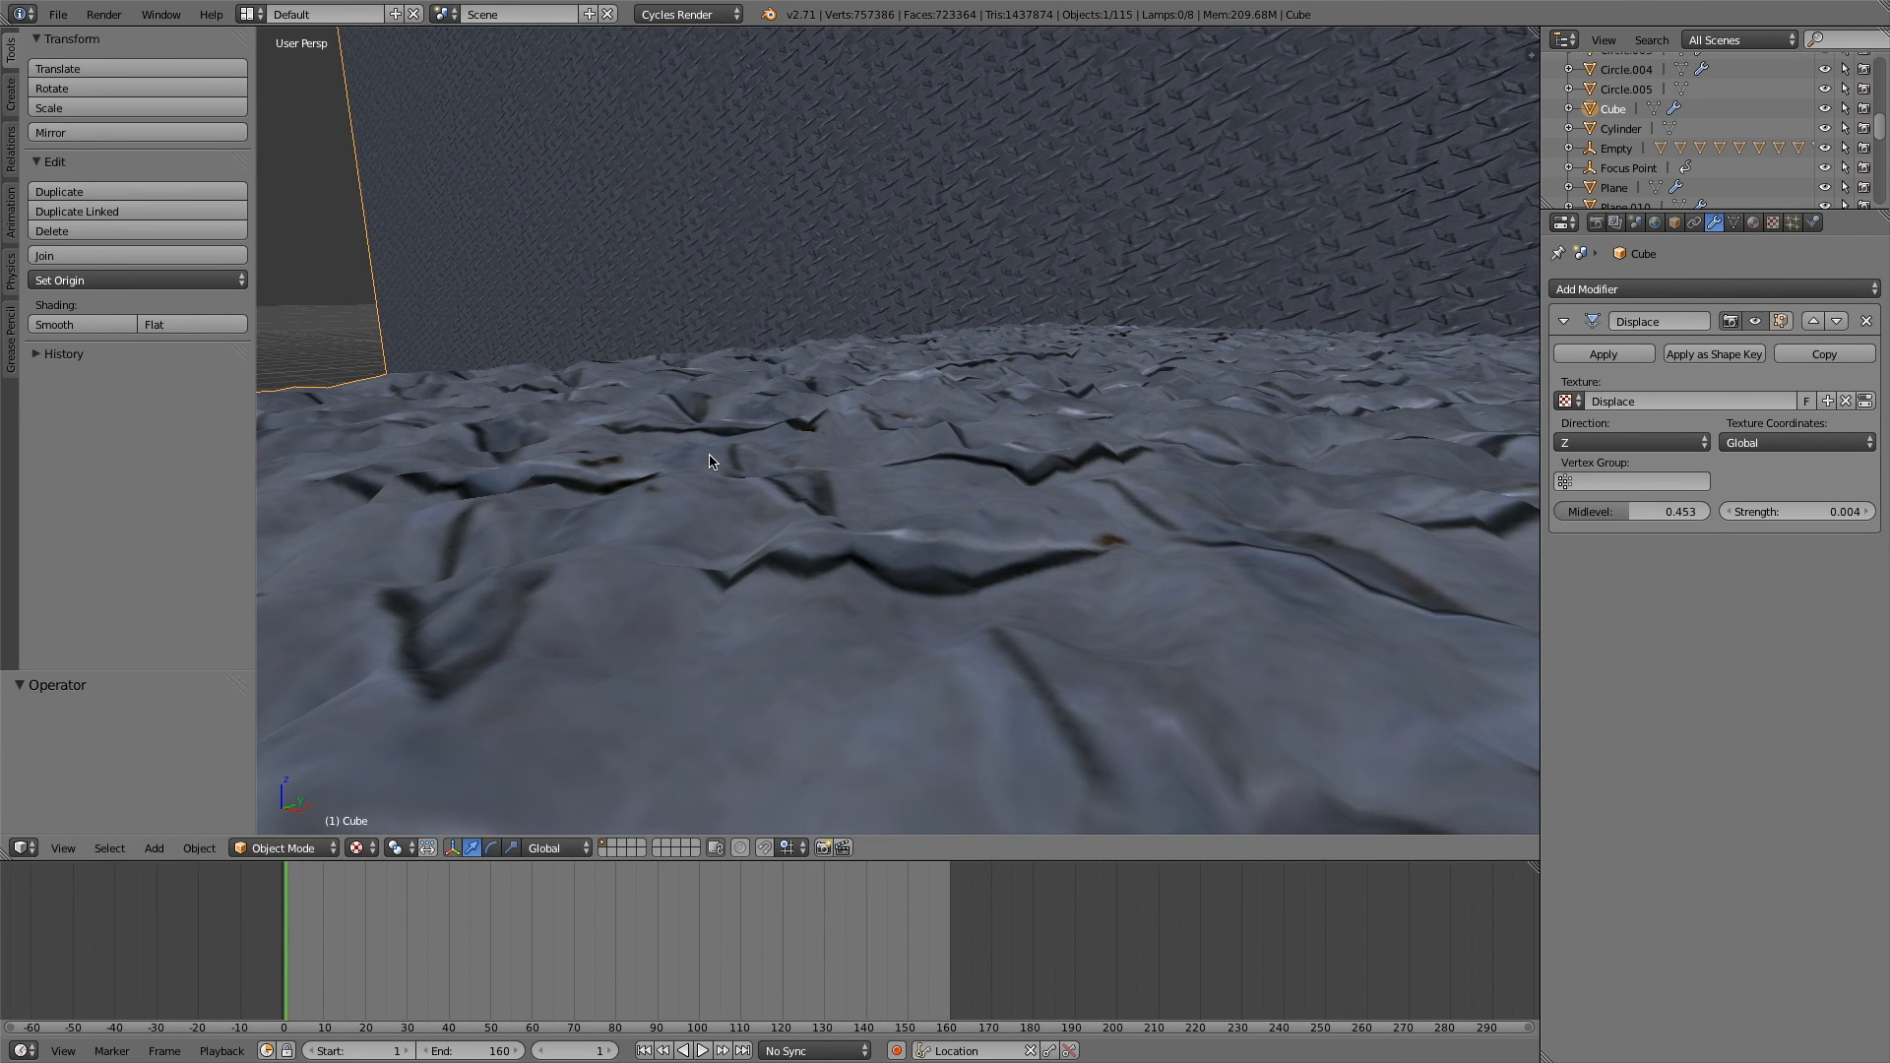
pyautogui.moveTo(709, 461); pyautogui.dragTo(711, 461, button='middle')
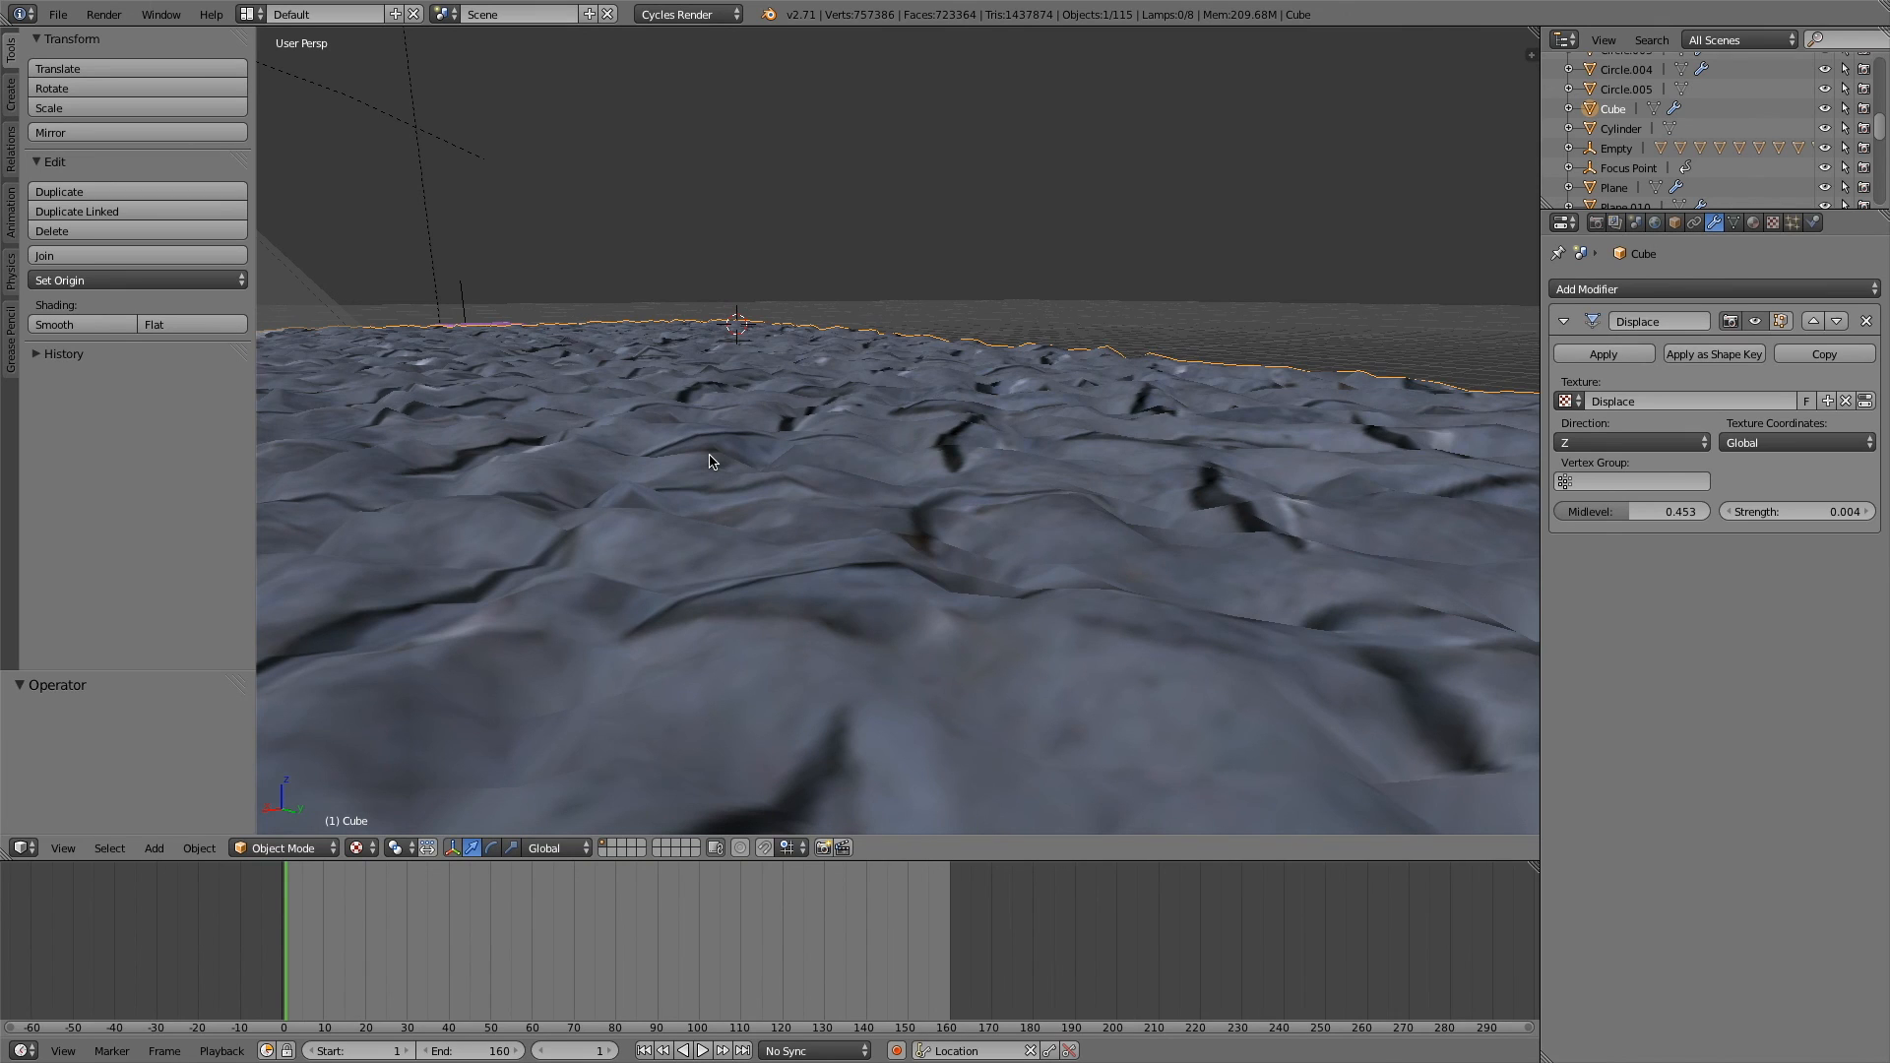
pyautogui.moveTo(783, 483); pyautogui.dragTo(783, 482, button='middle')
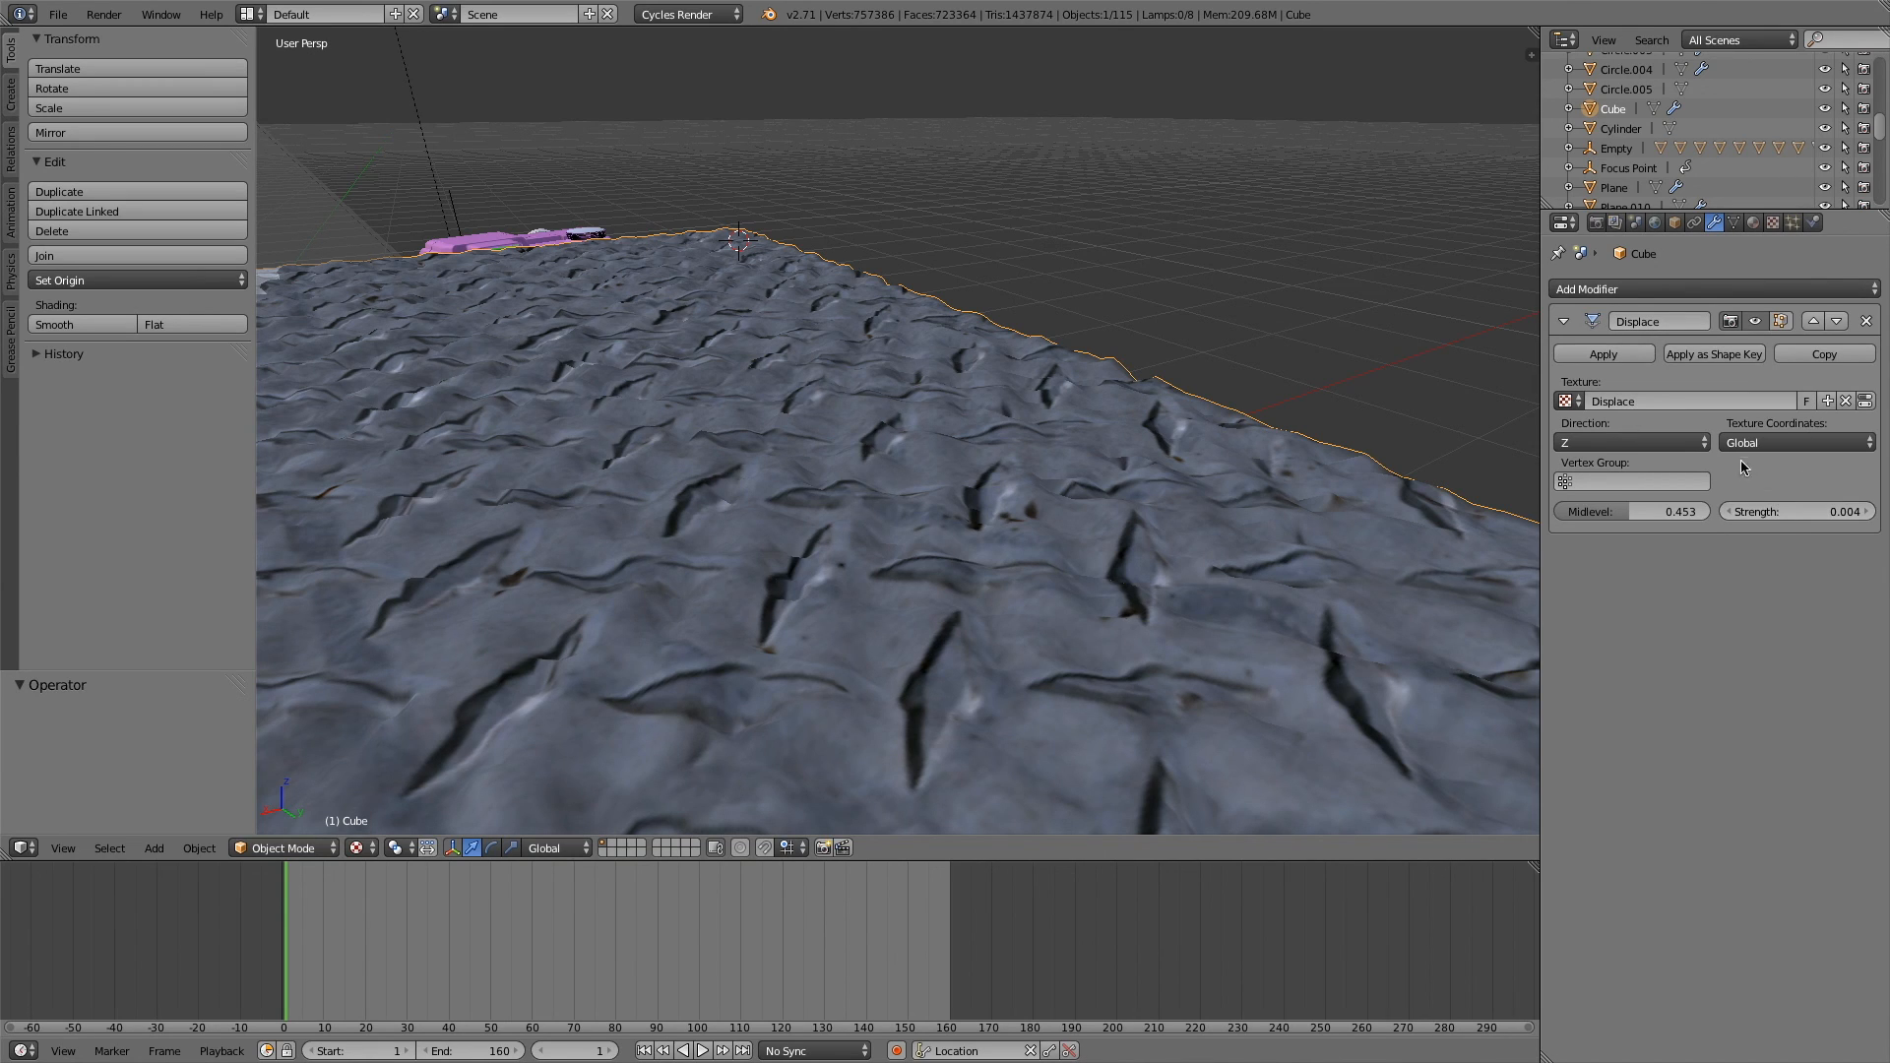
pyautogui.click(1571, 398)
pyautogui.click(1572, 394)
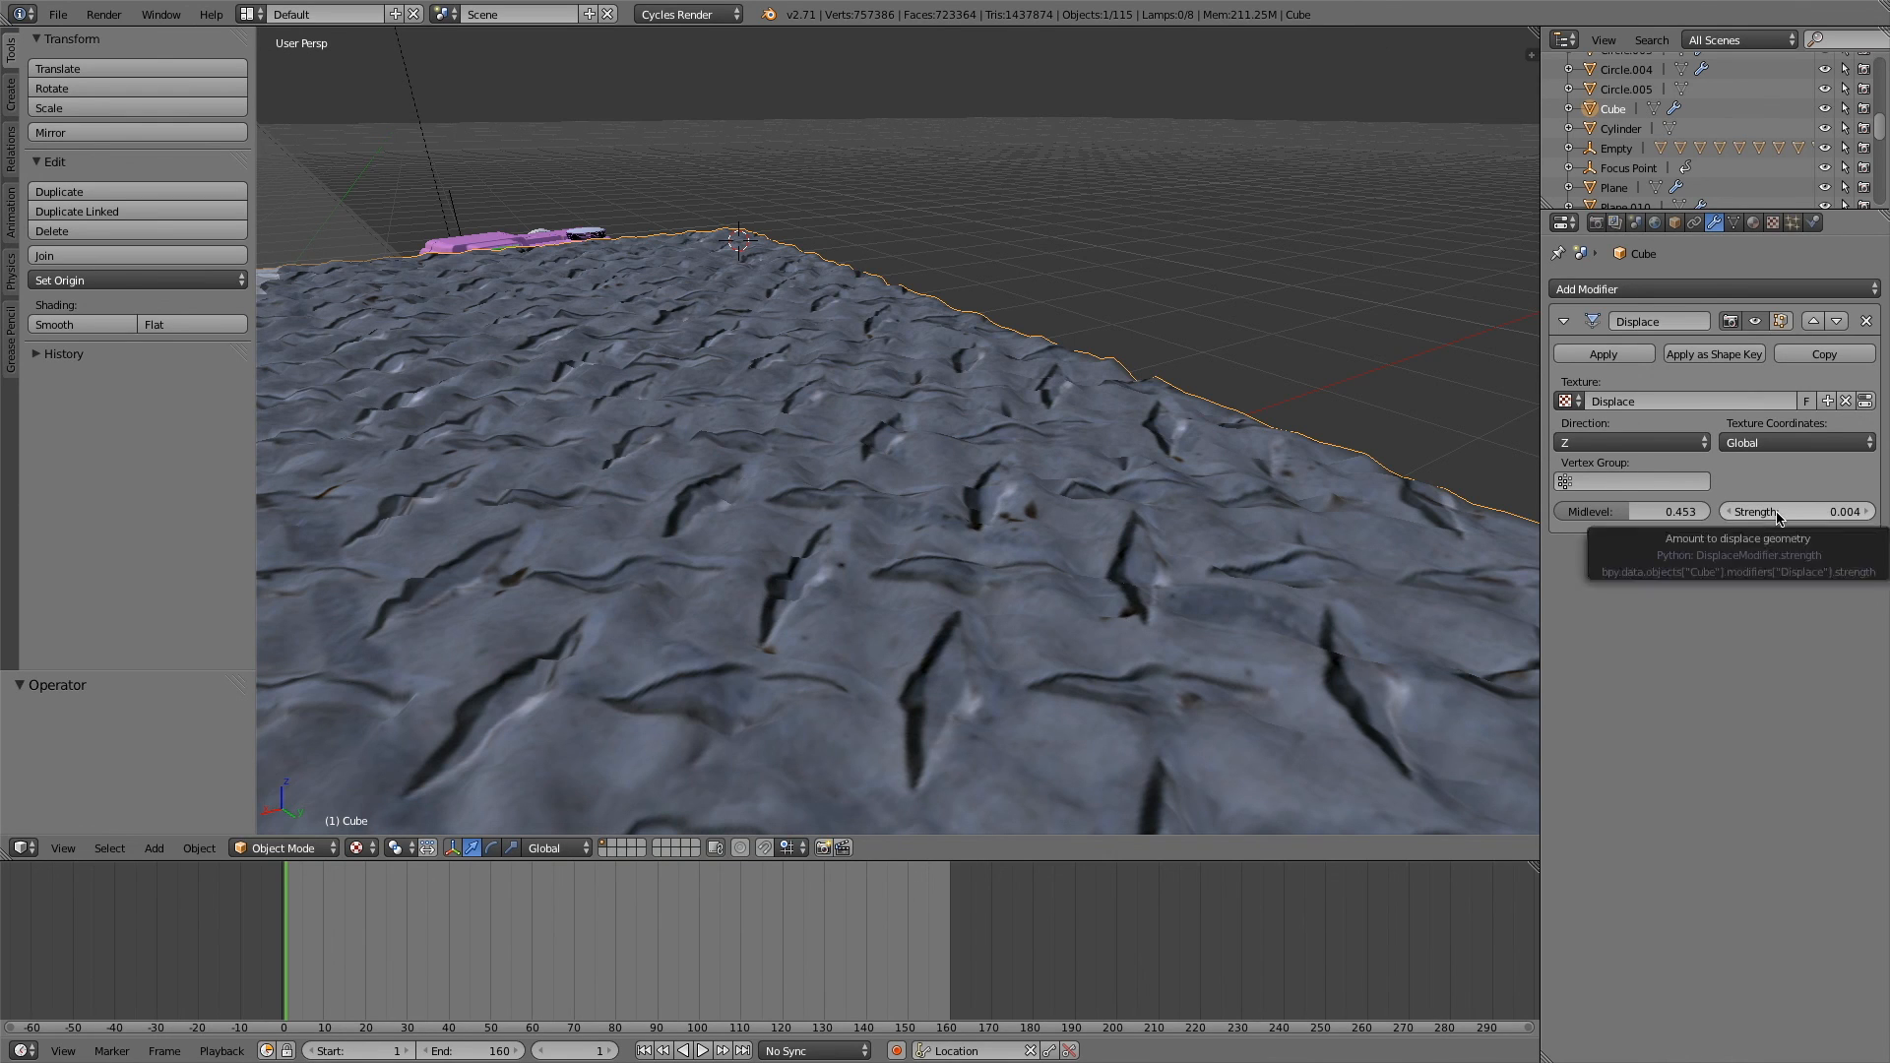
# - Inspect the stage's edge and its dense mesh subdivision in Edit Mode, ending back in Object Mode
pyautogui.moveTo(1373, 512); pyautogui.dragTo(1175, 512, button='middle')
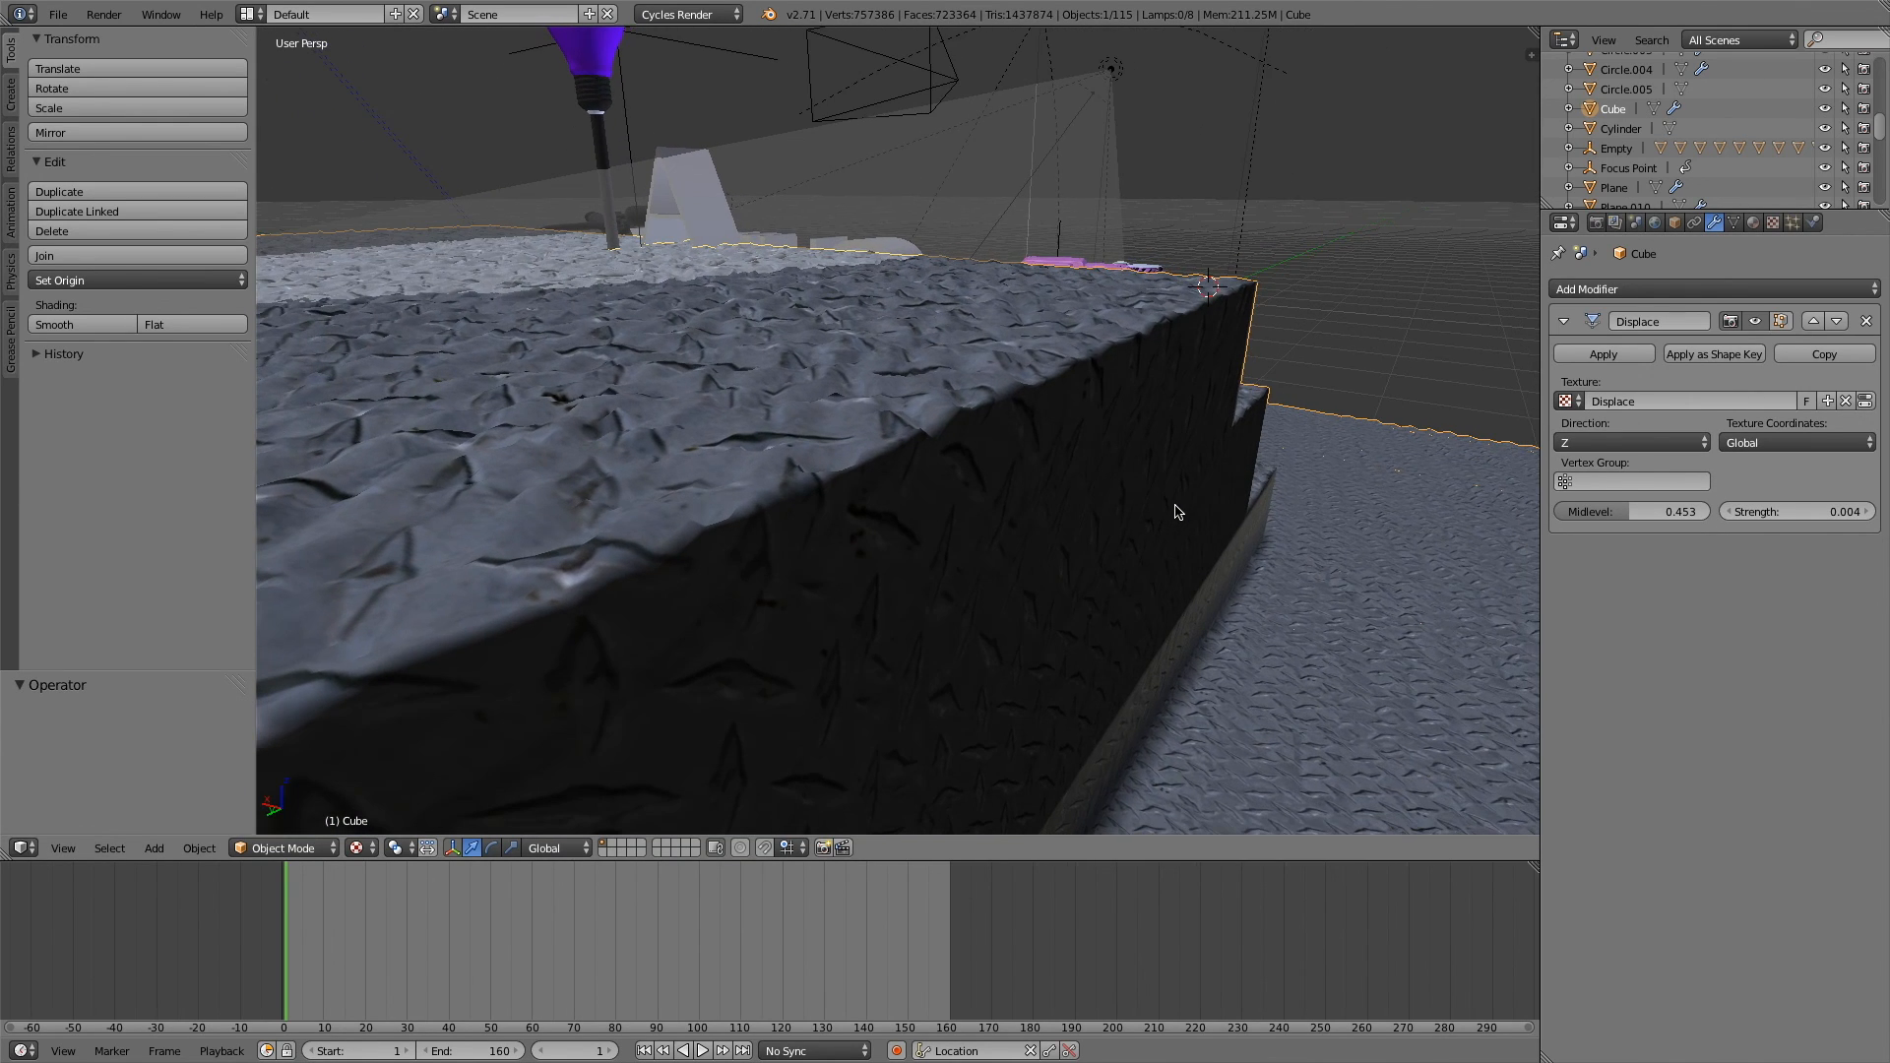
pyautogui.press('Tab')
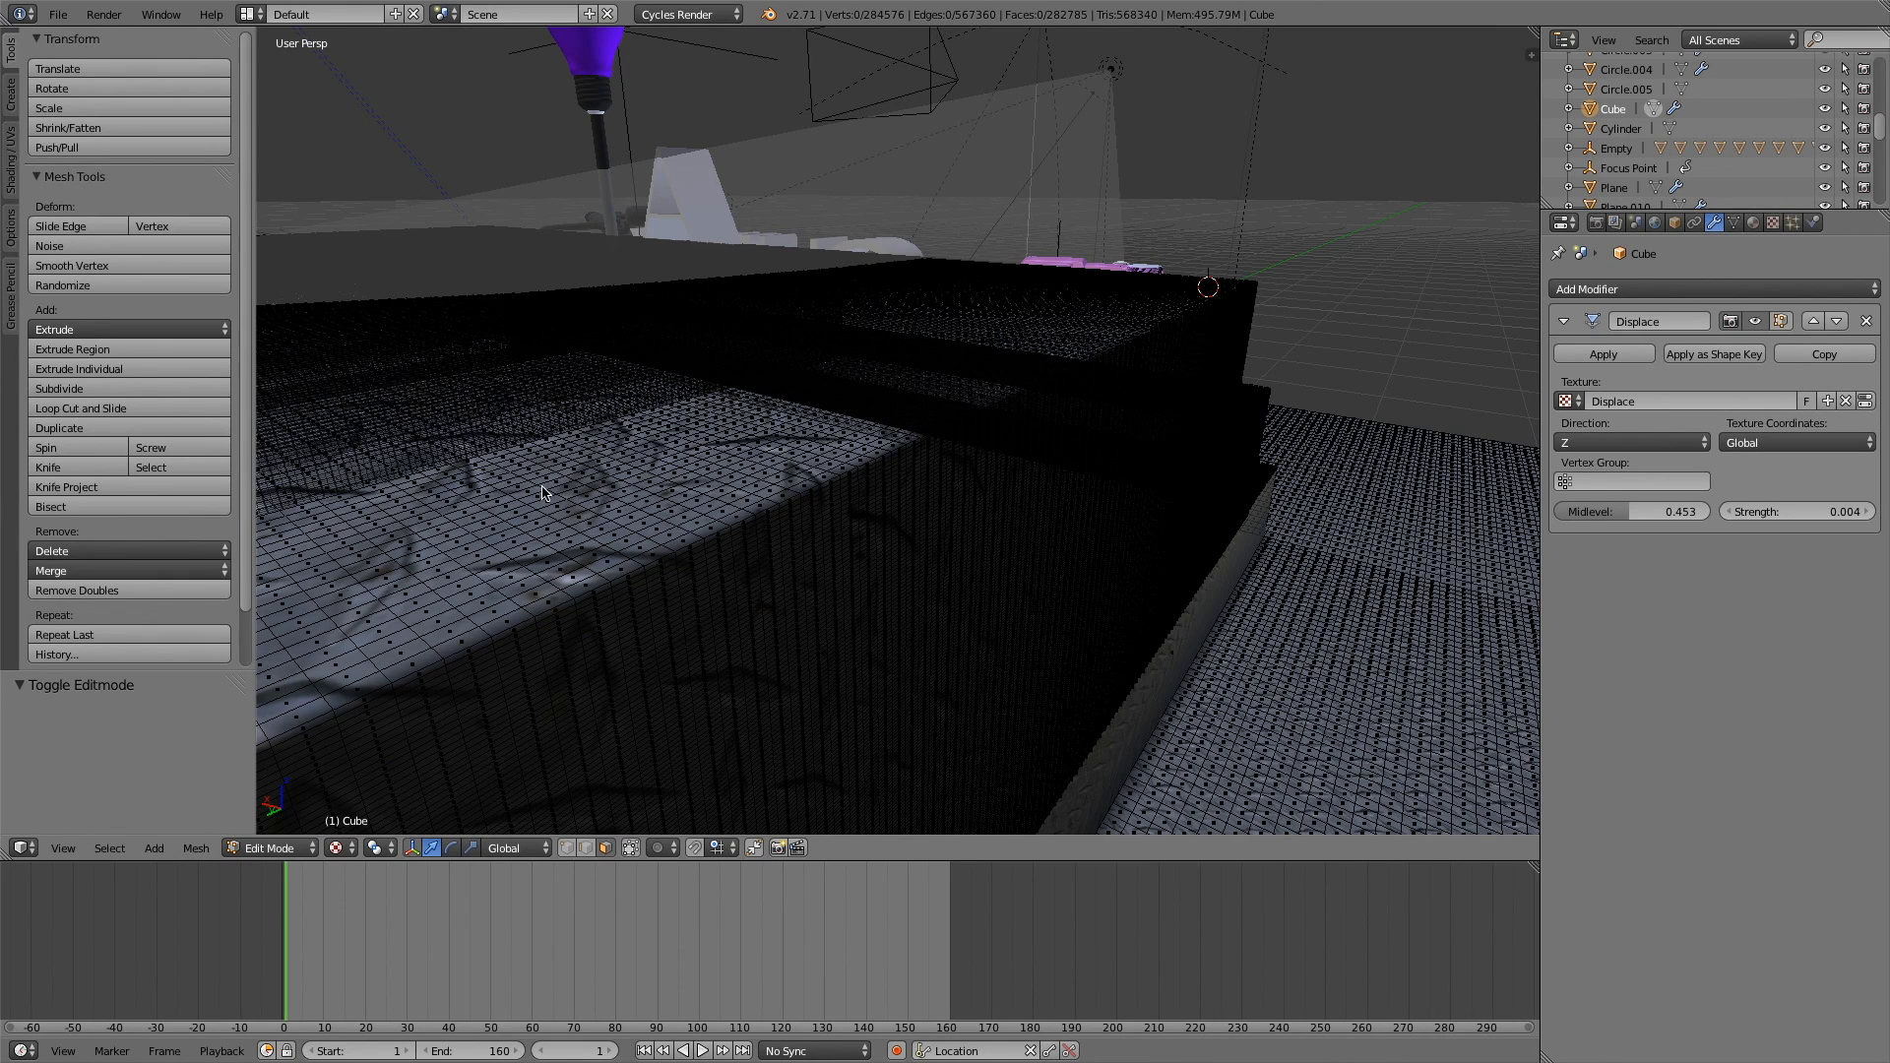
pyautogui.press('Tab')
pyautogui.scroll(6, 543, 490)
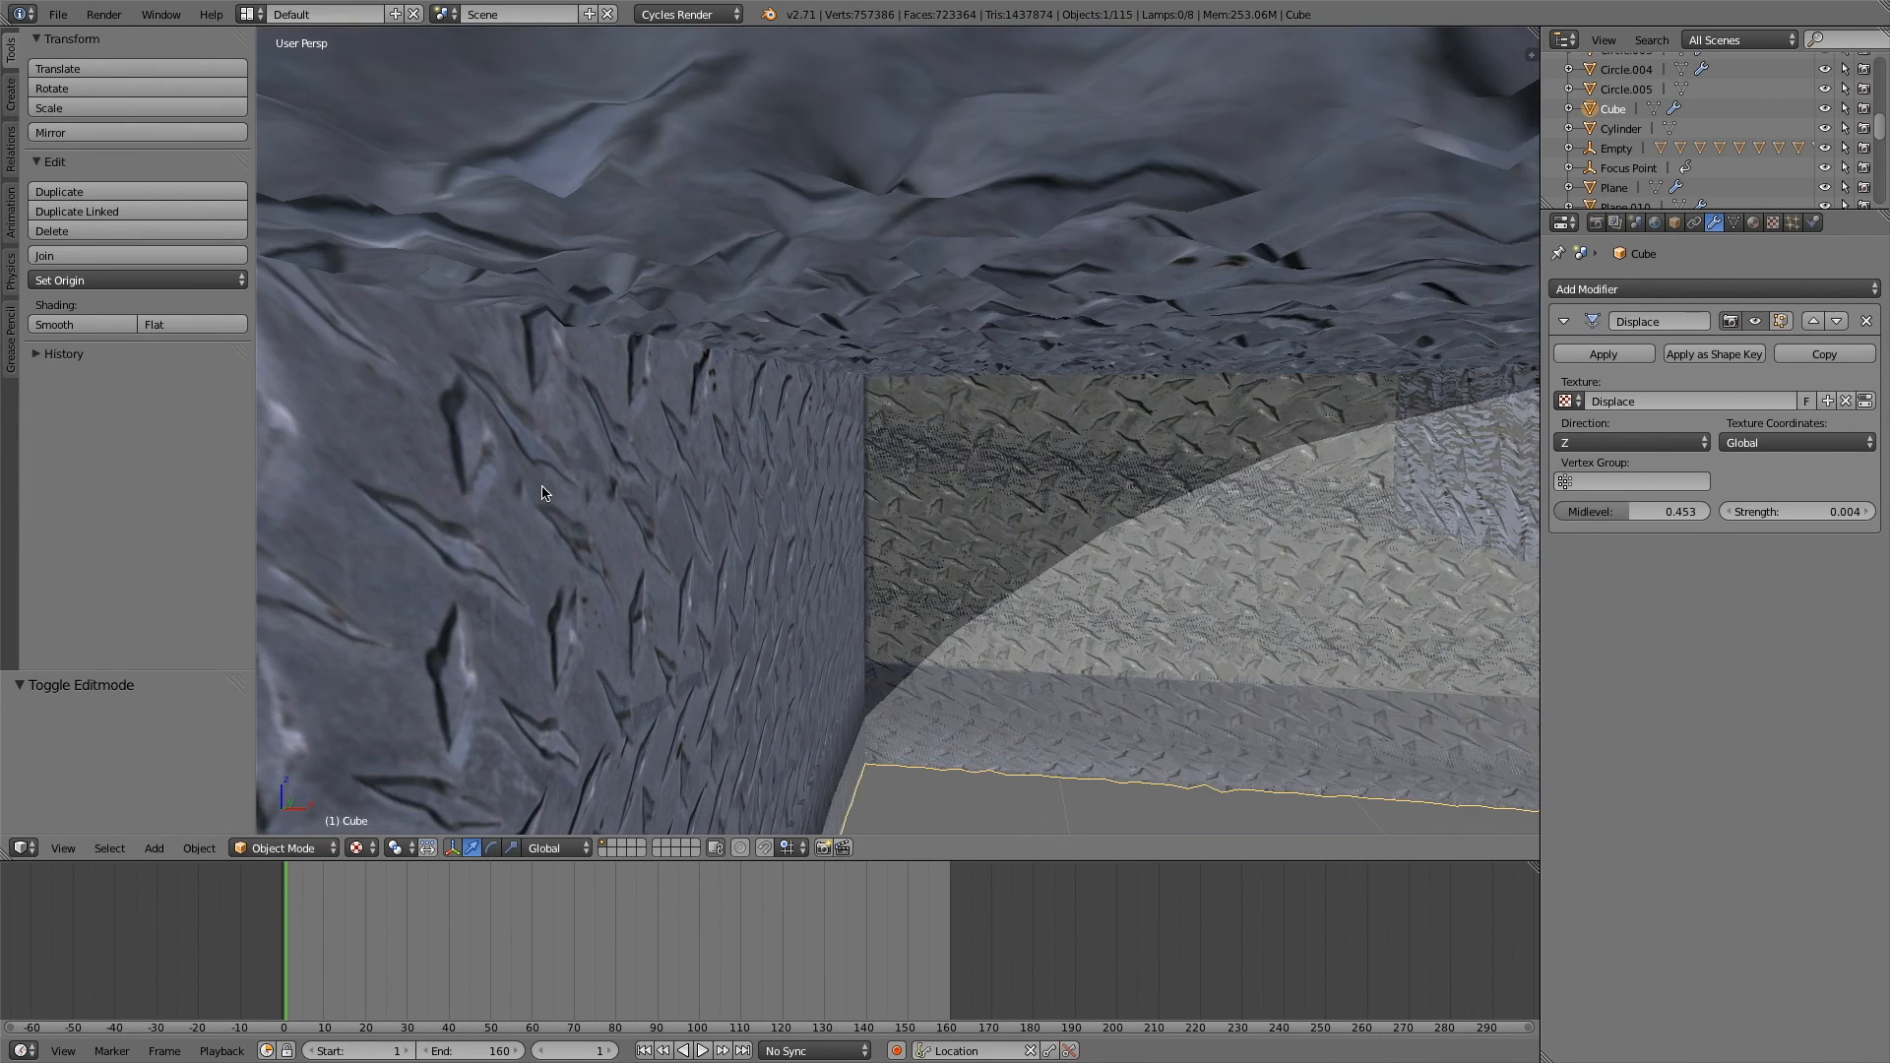
# - Examine the displaced stage steps around the pink camera model and the SHINY FILMS letters
pyautogui.scroll(-8, 543, 493)
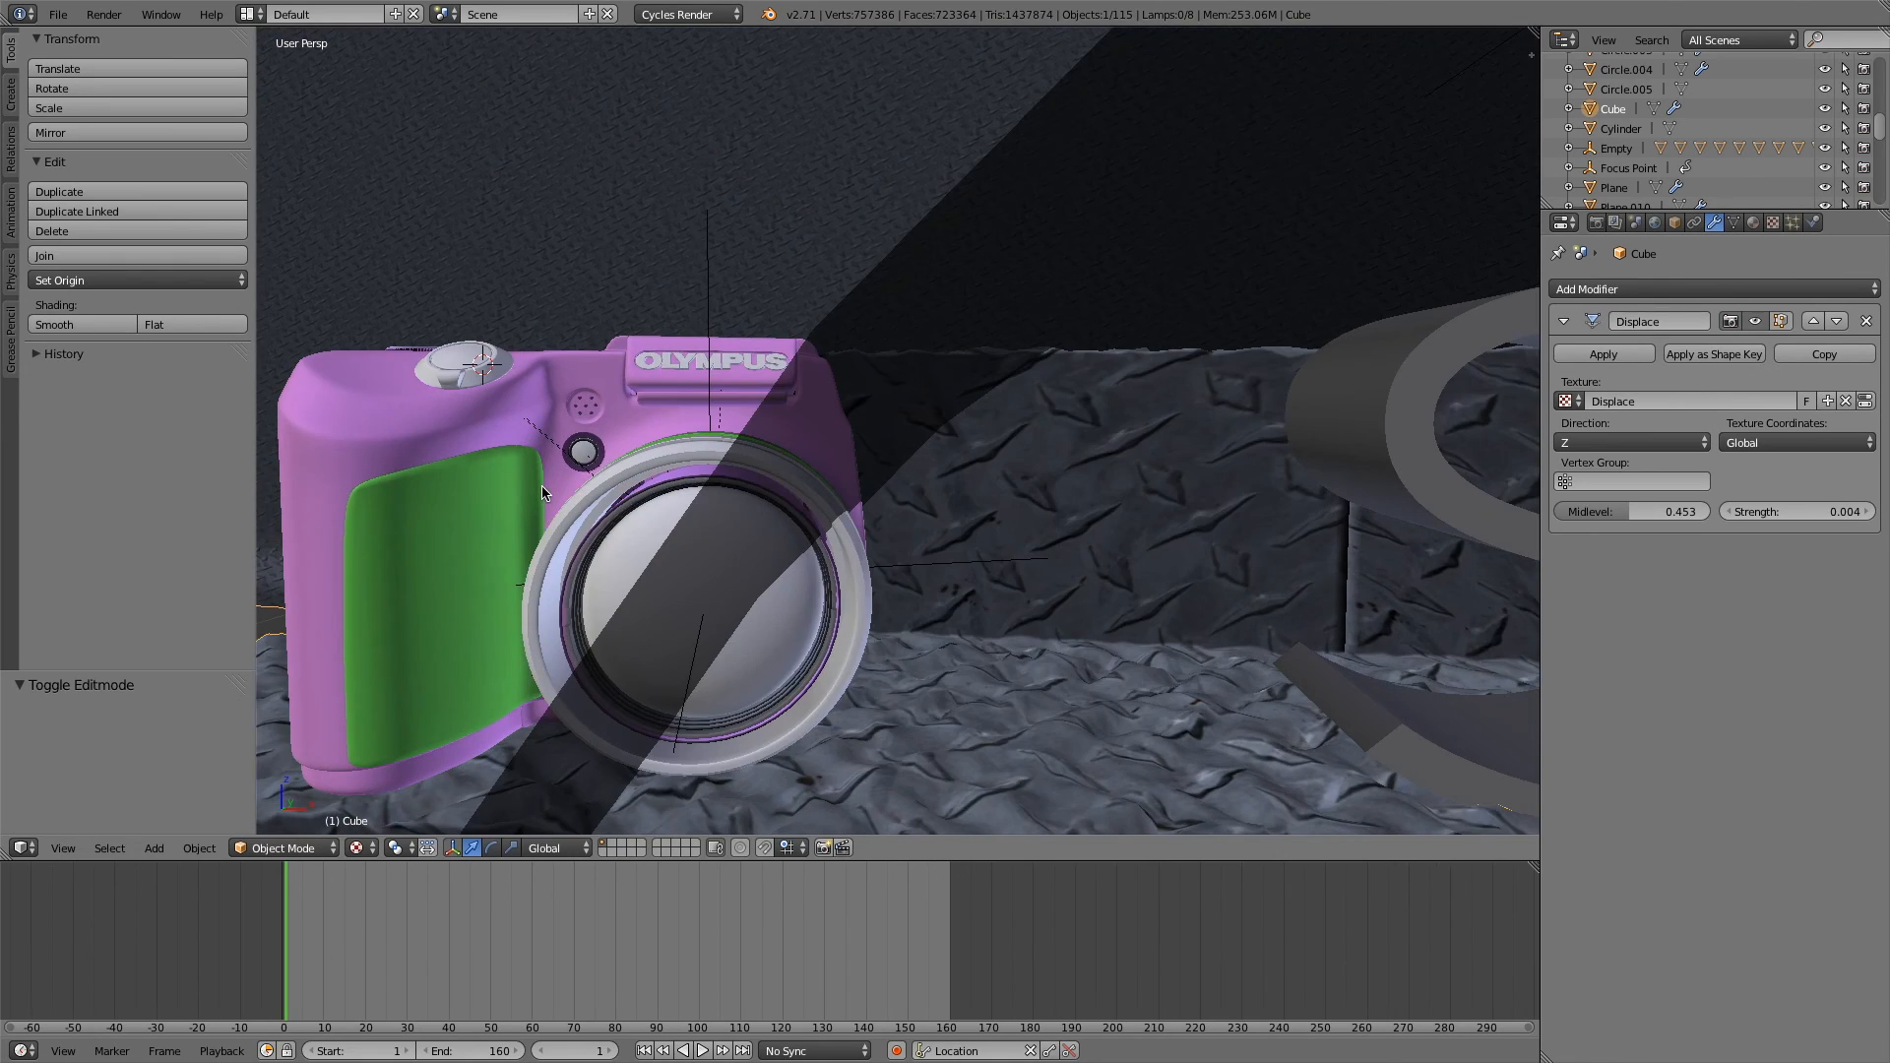
pyautogui.scroll(-5, 543, 492)
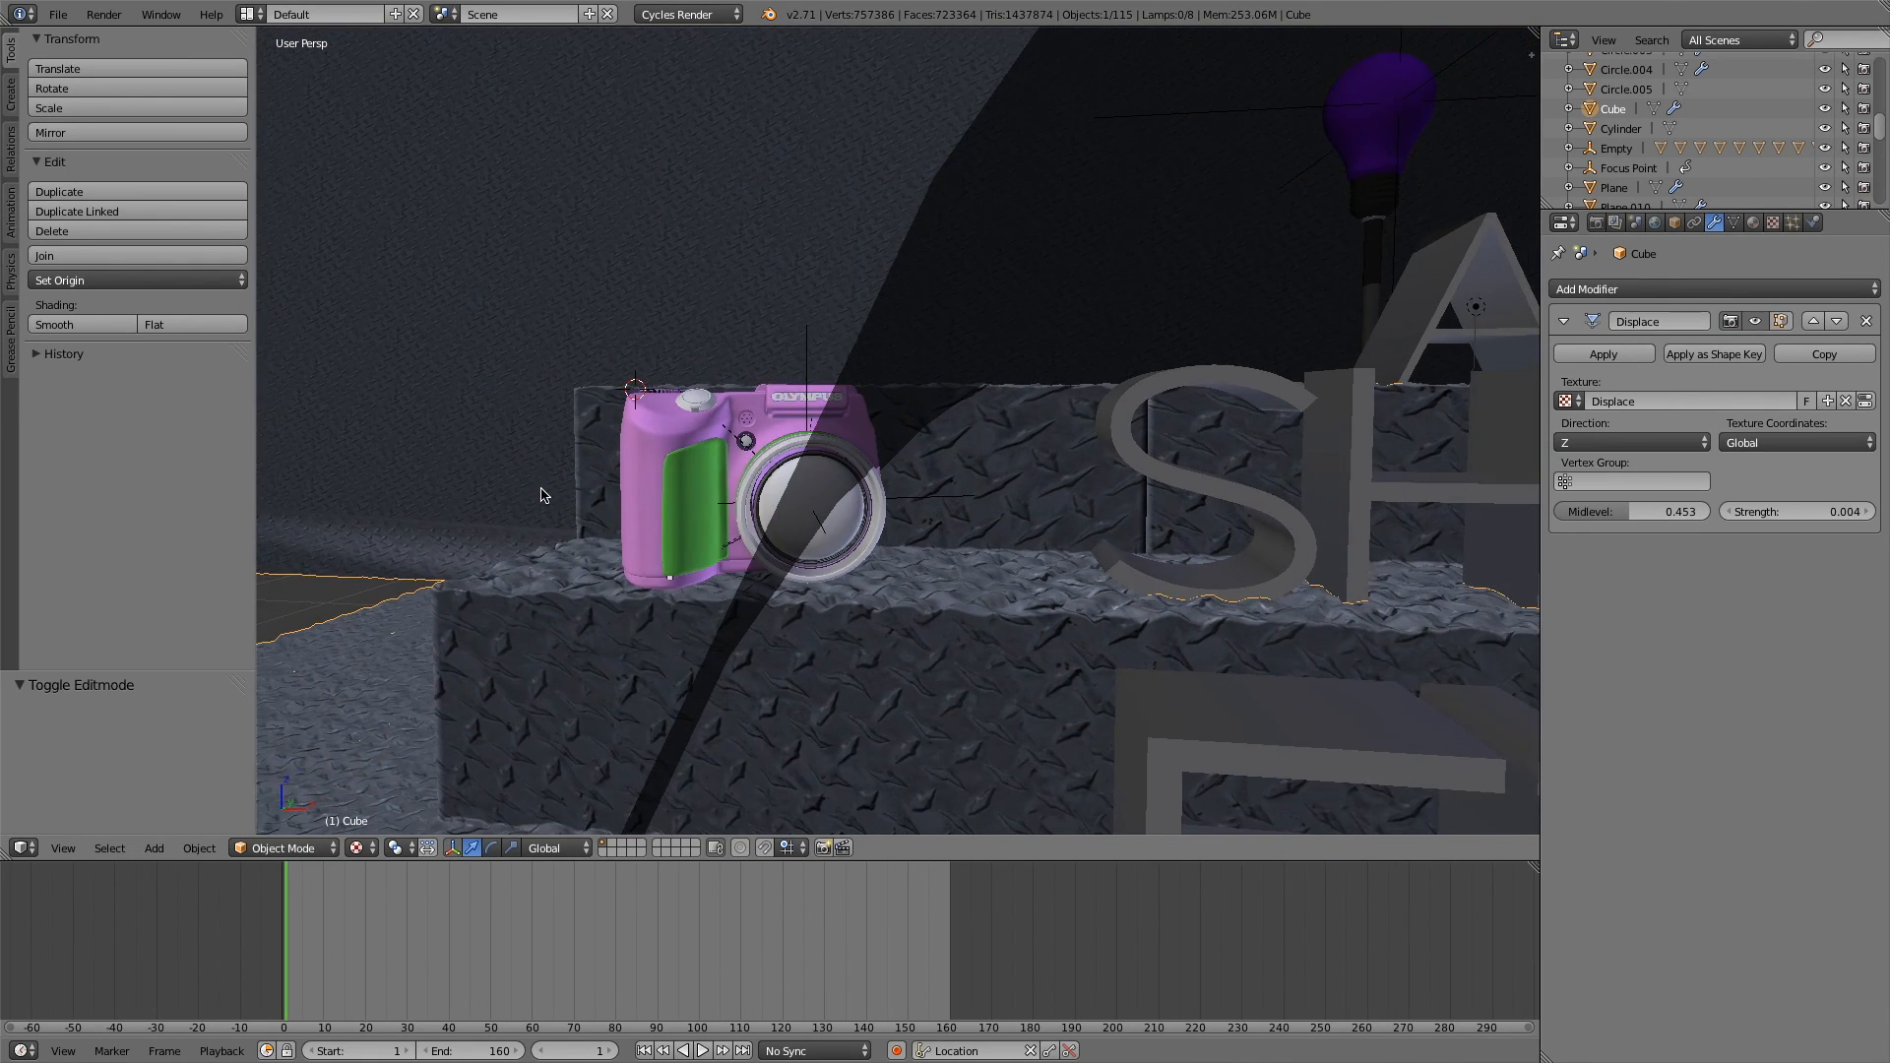
pyautogui.moveTo(542, 494); pyautogui.dragTo(433, 497, button='middle')
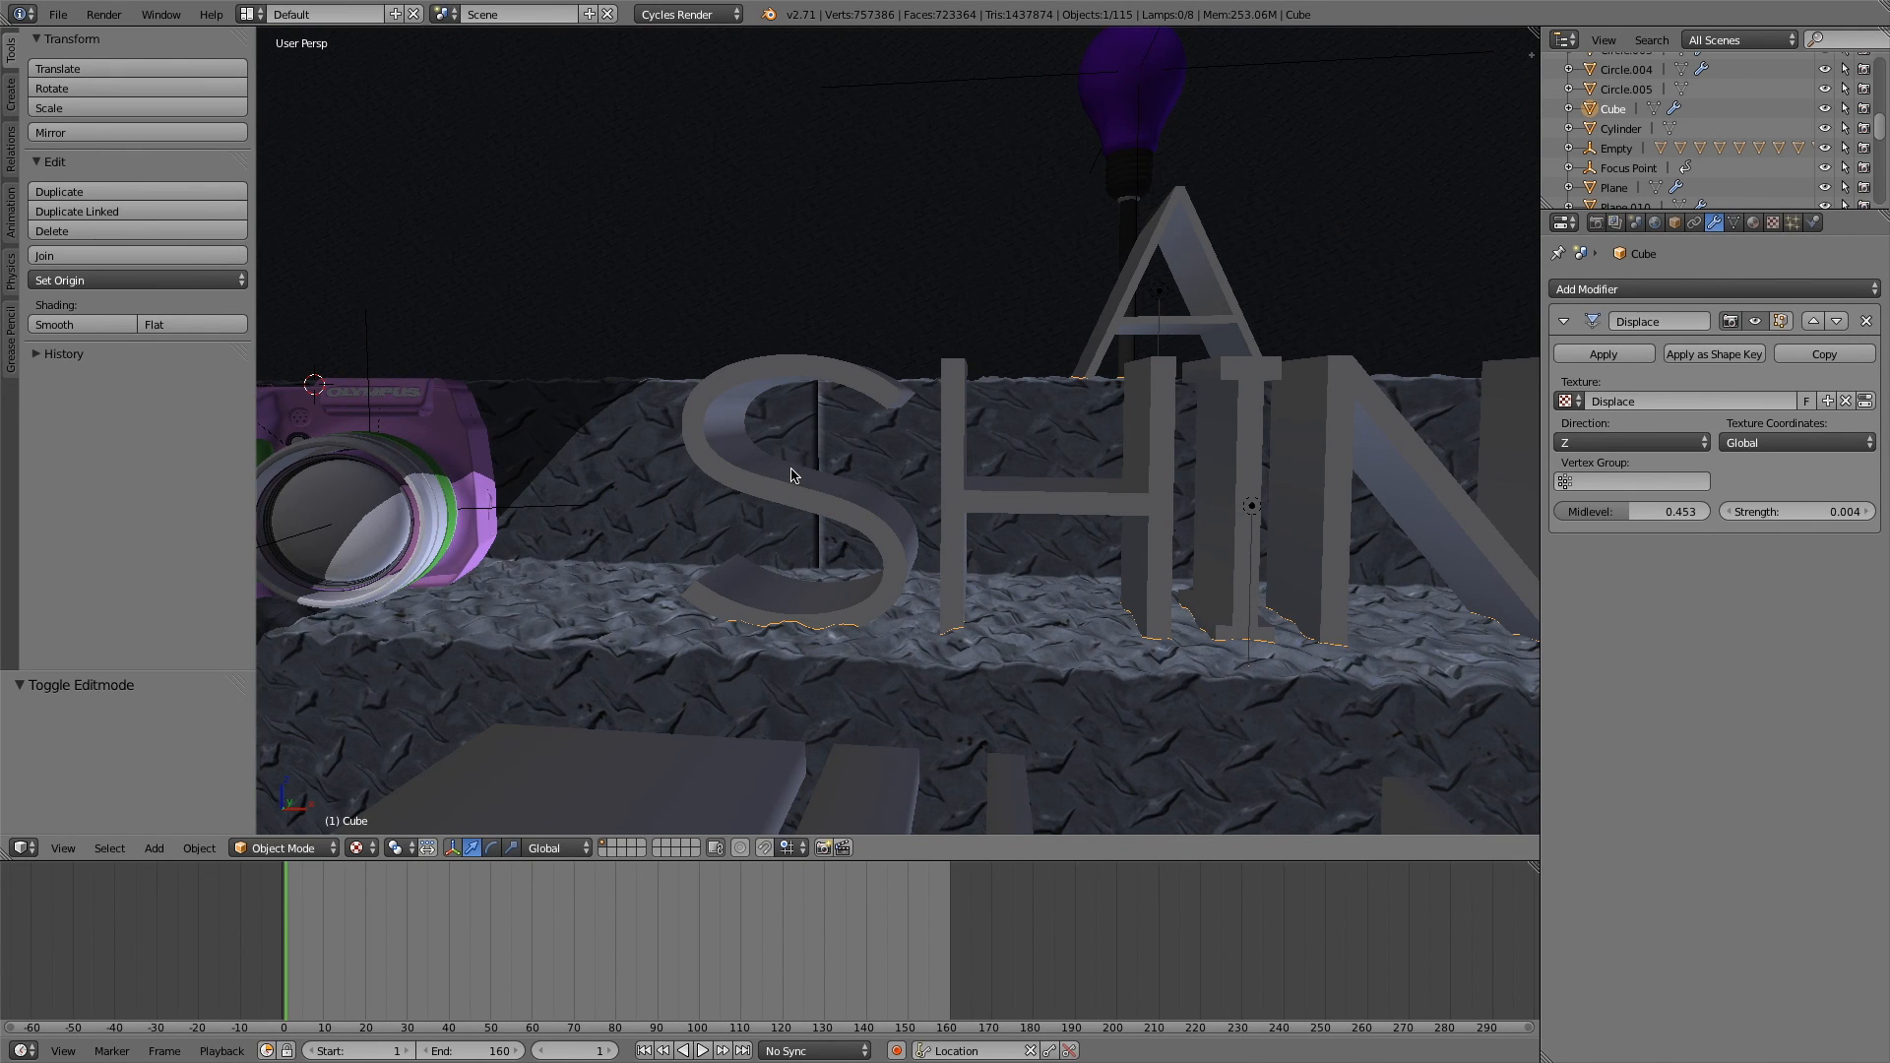
pyautogui.scroll(-5, 765, 488)
pyautogui.scroll(3, 760, 487)
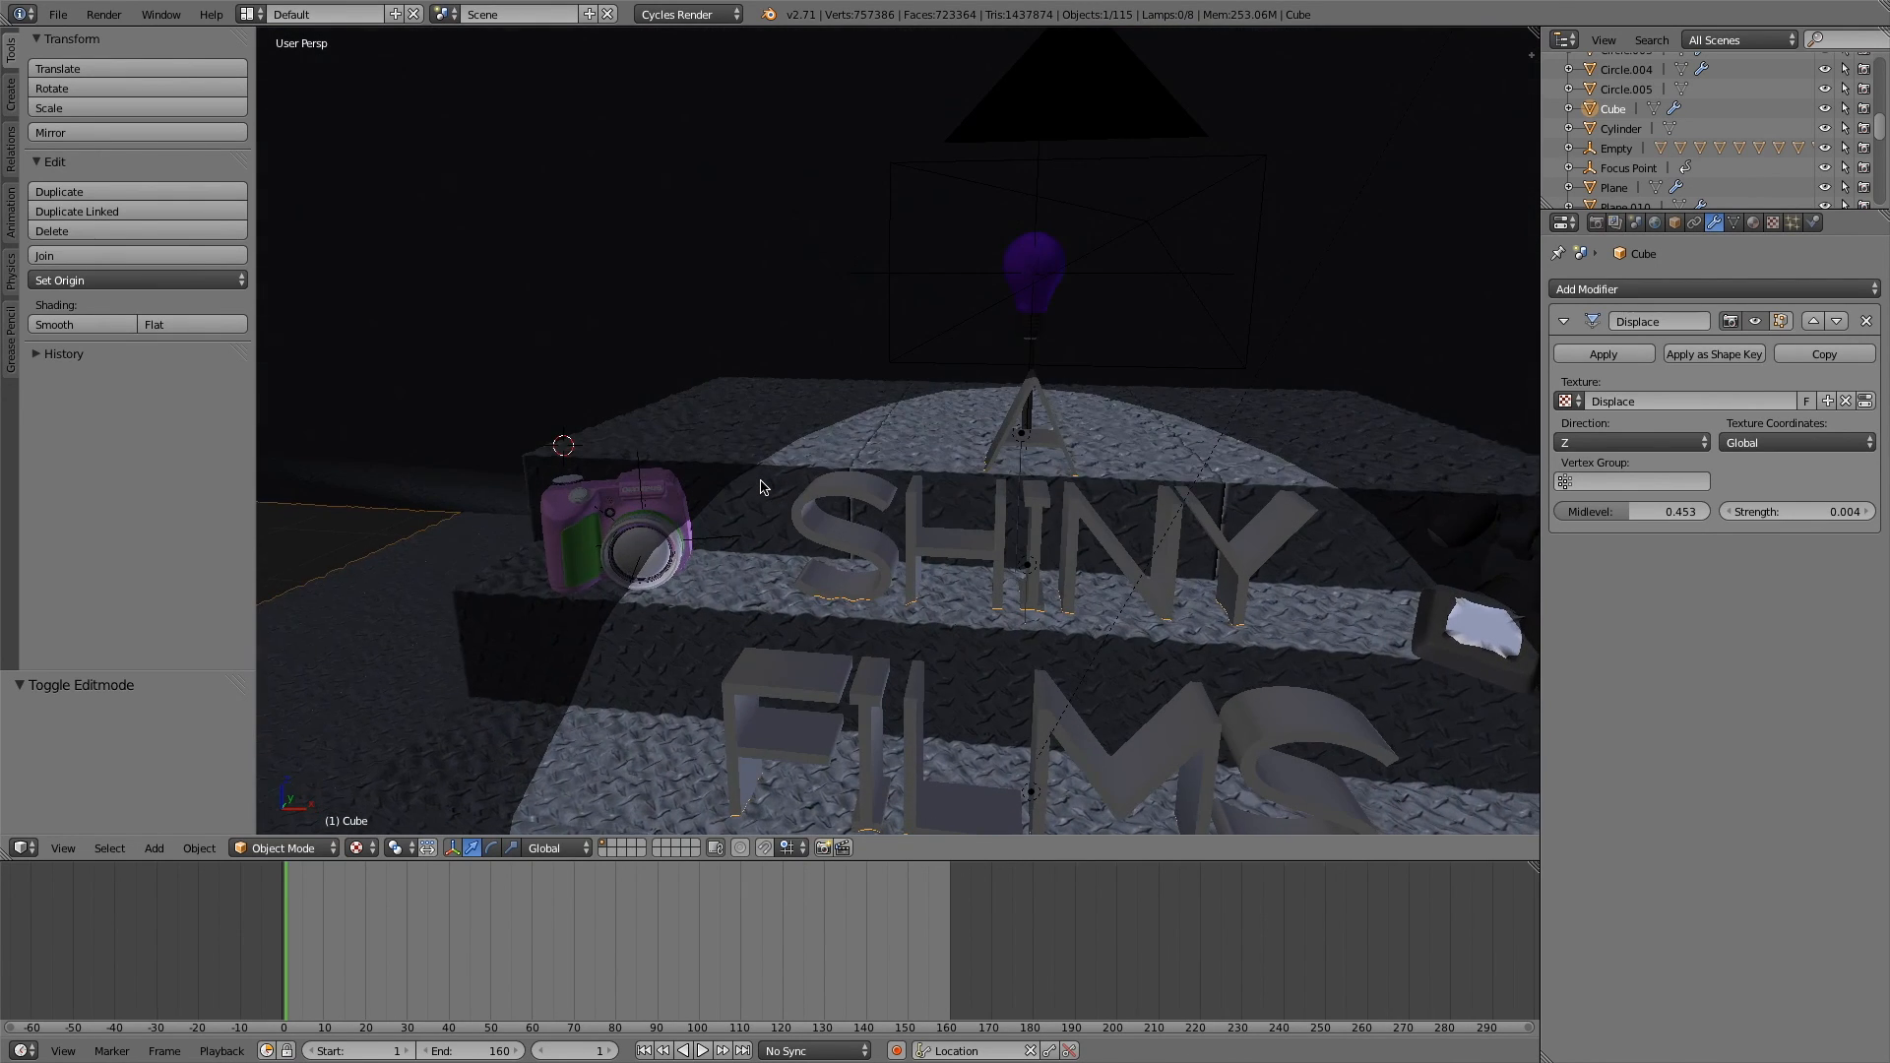
pyautogui.scroll(3, 760, 487)
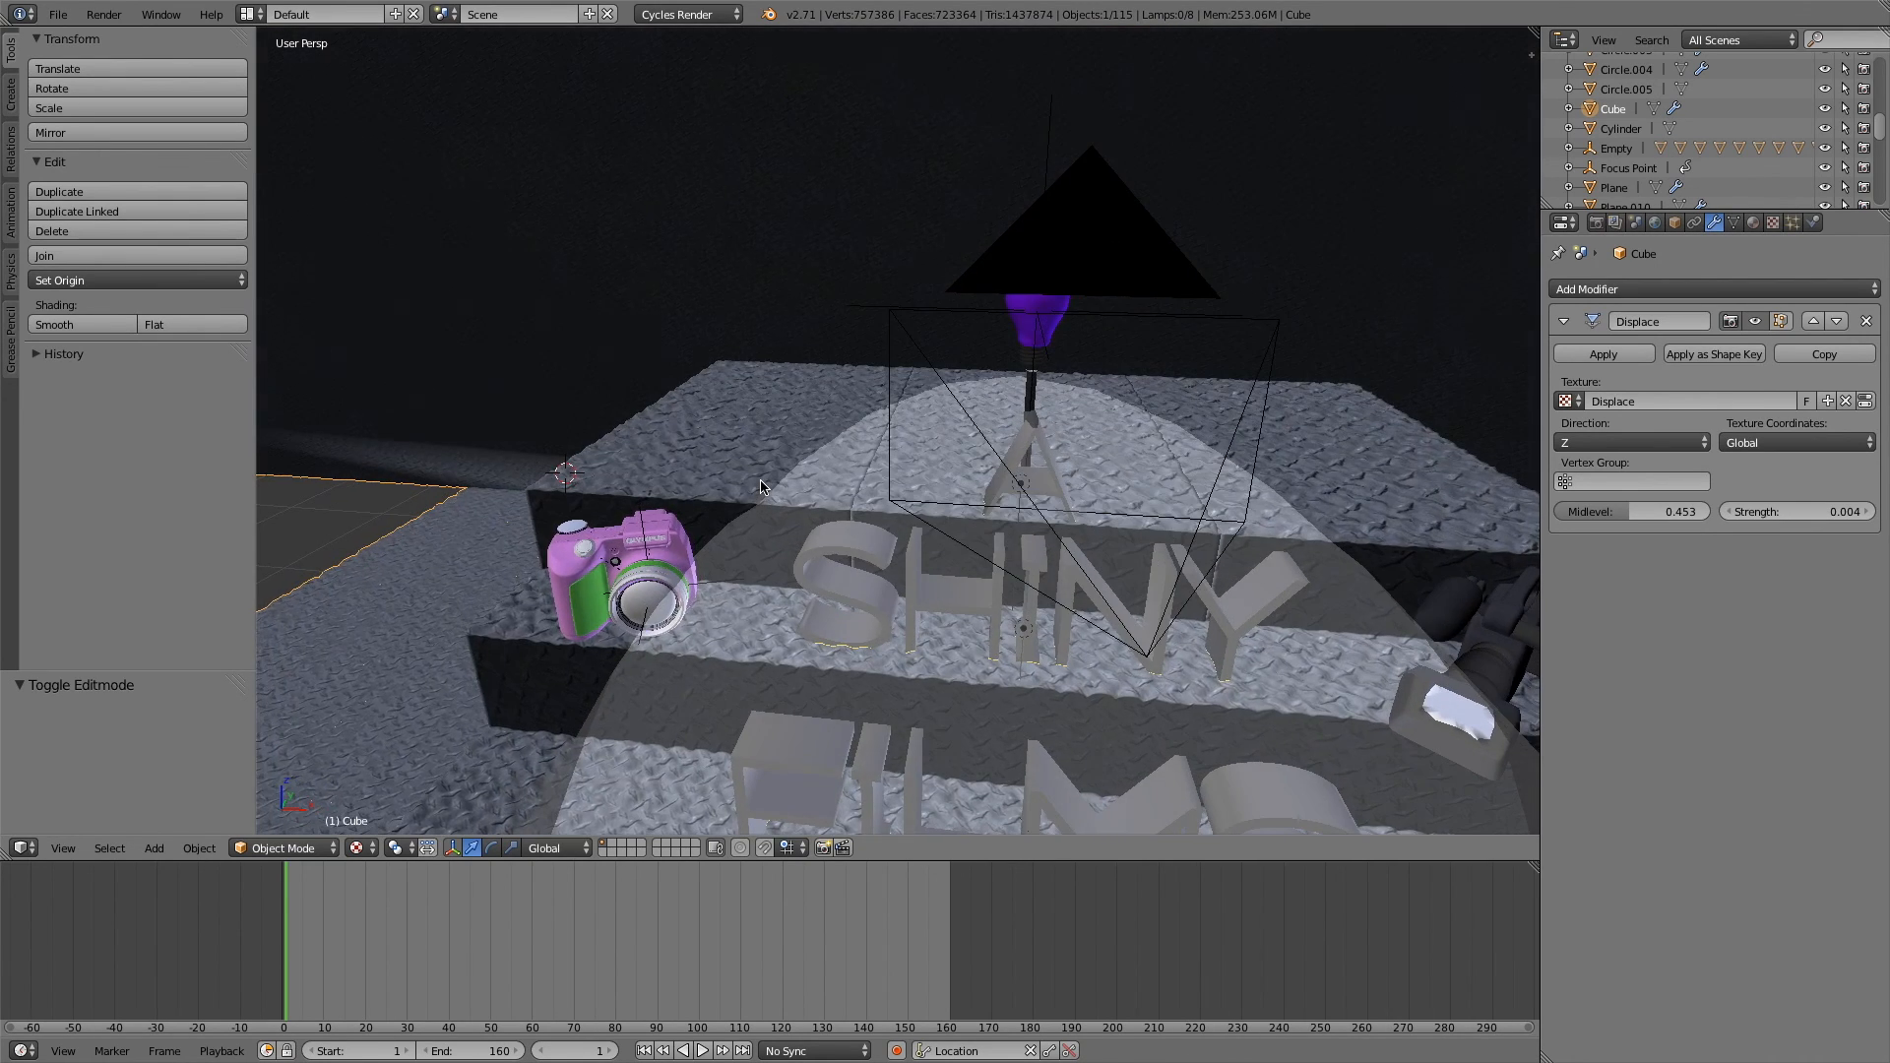
# - Select the scene camera, move the timeline to frame 0 and look through the camera
pyautogui.rightClick(1072, 269)
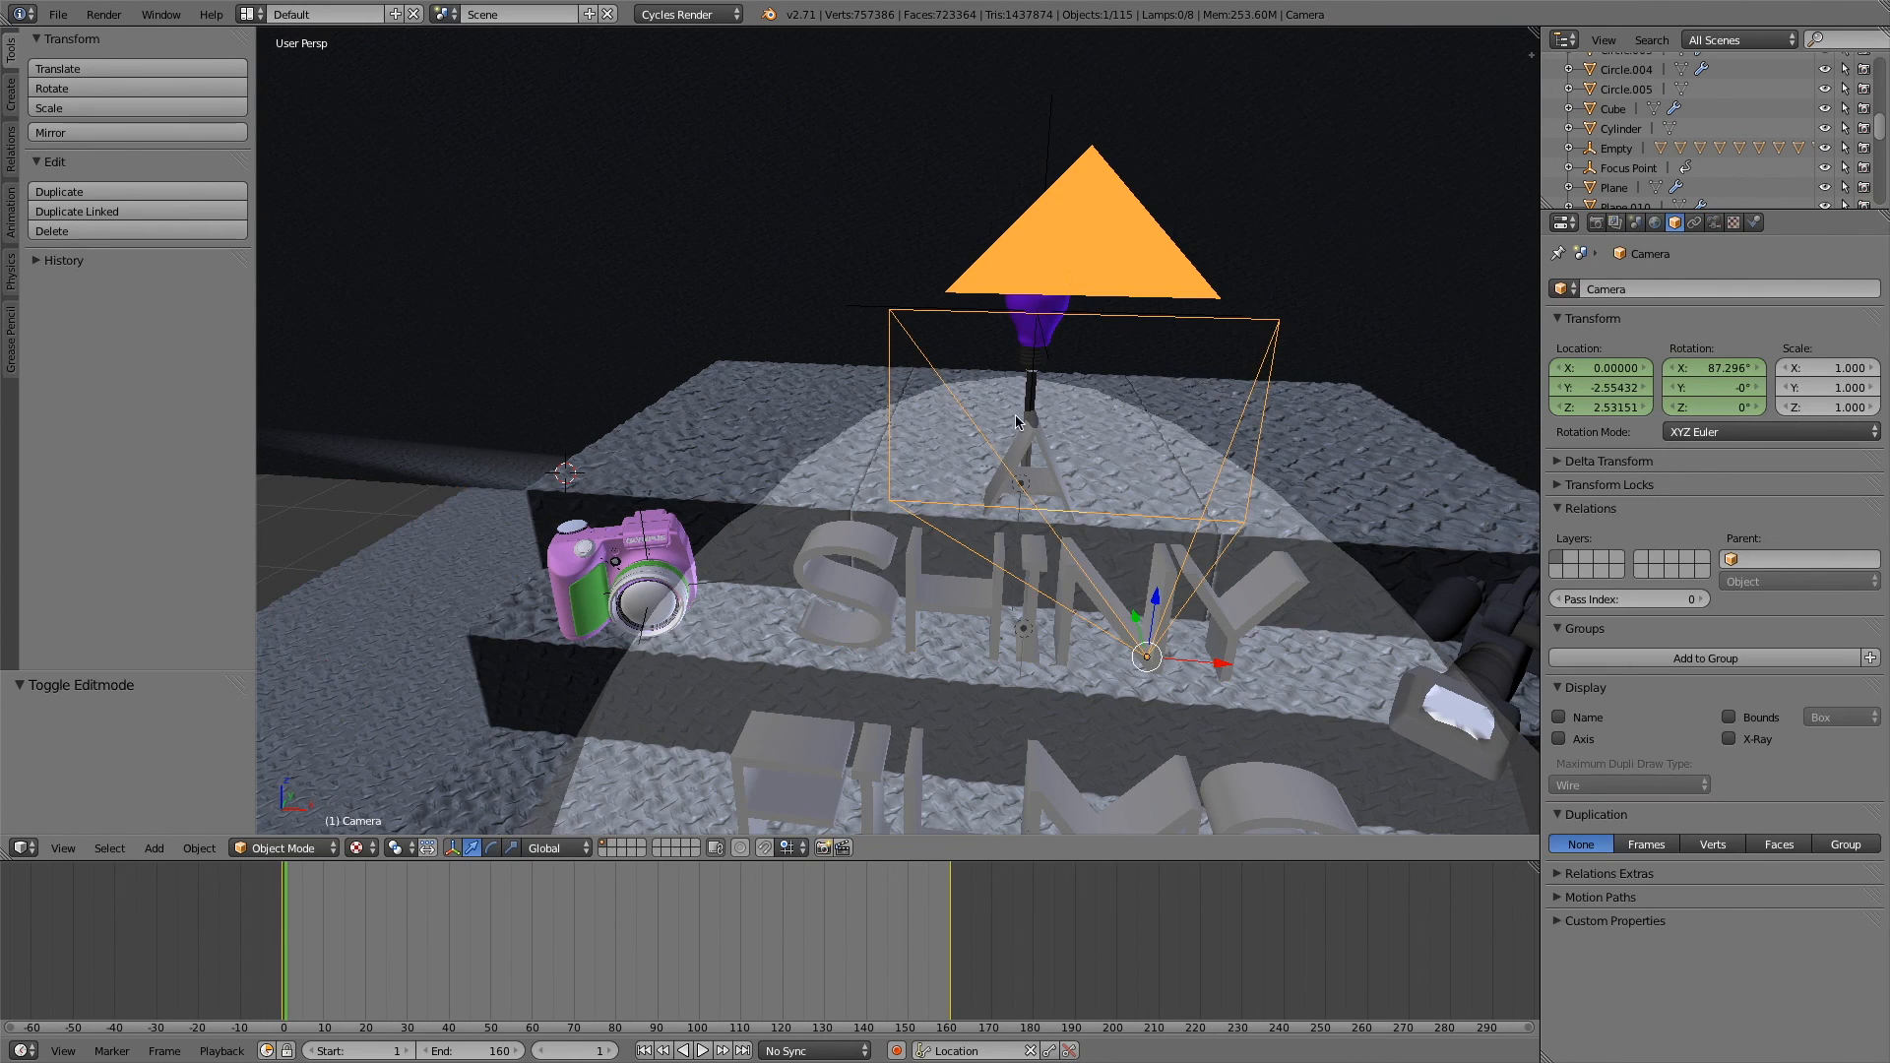
pyautogui.moveTo(284, 931)
pyautogui.mouseDown()
pyautogui.moveTo(845, 920)
pyautogui.moveTo(258, 914)
pyautogui.mouseUp()
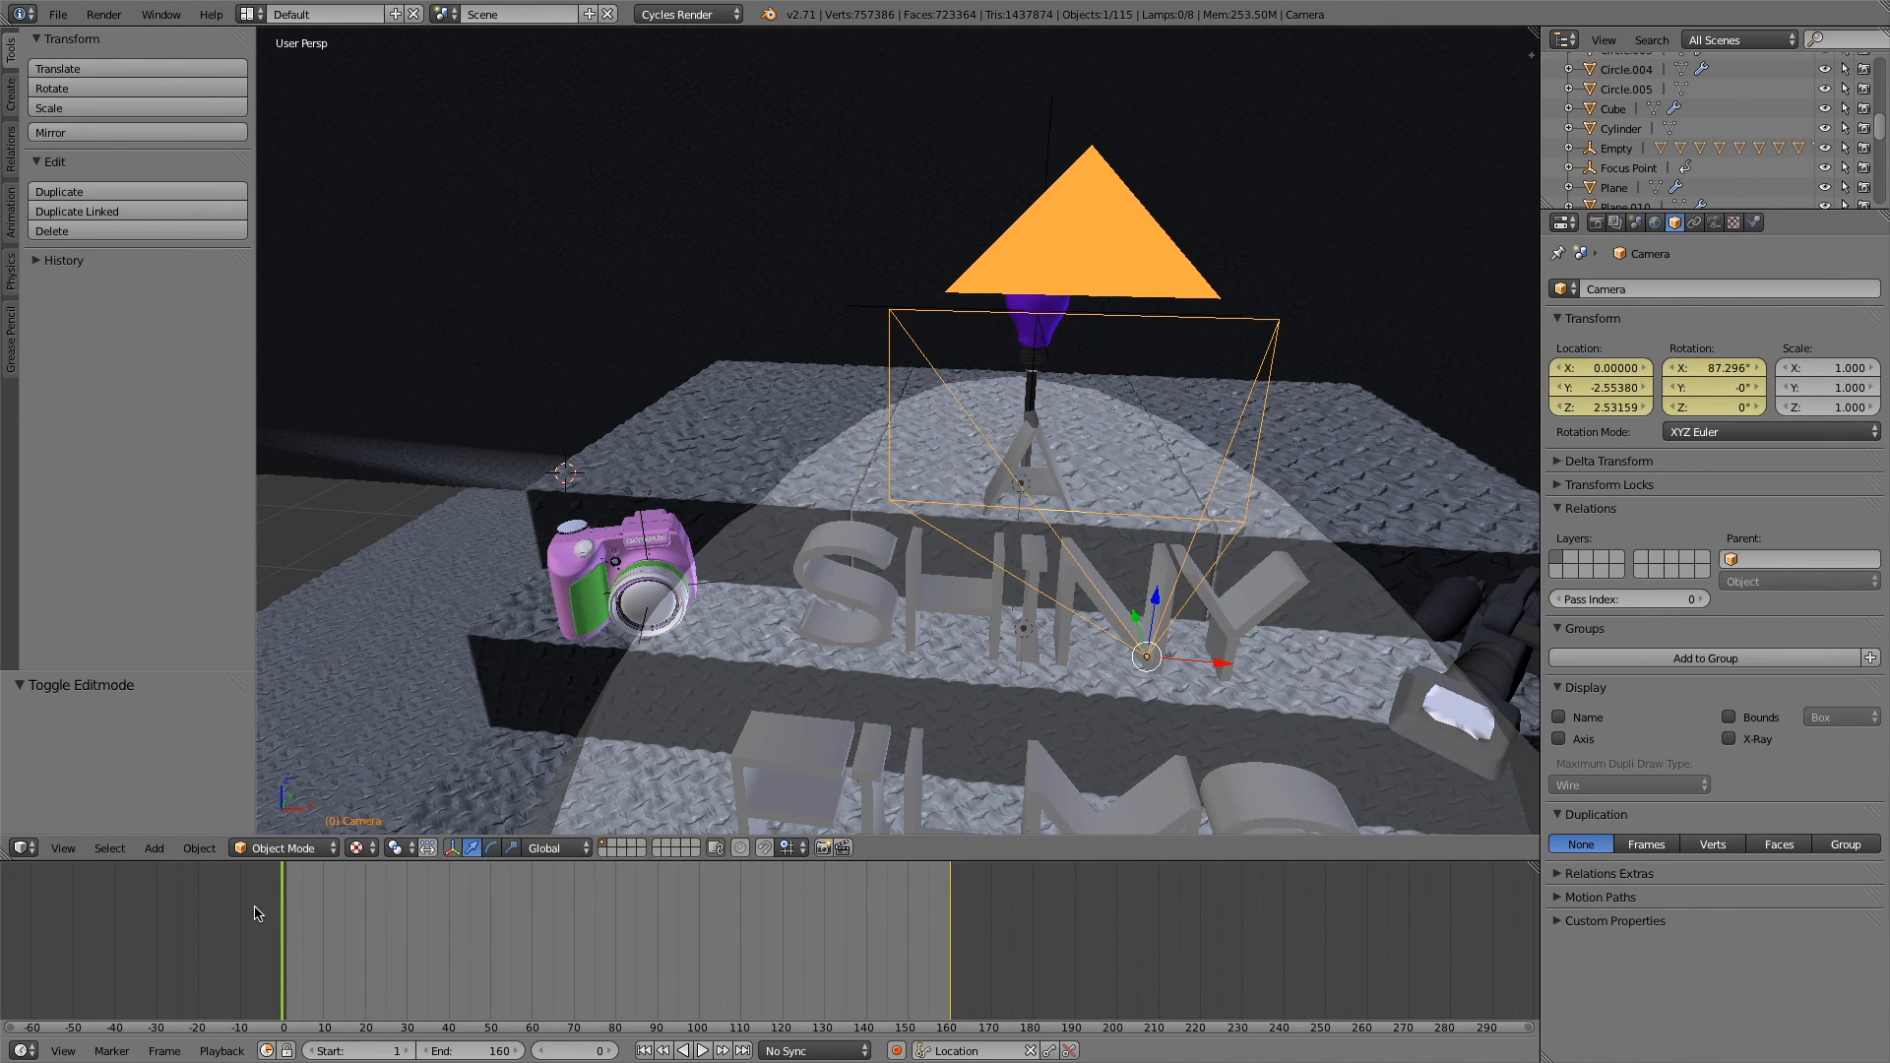
pyautogui.click(63, 848)
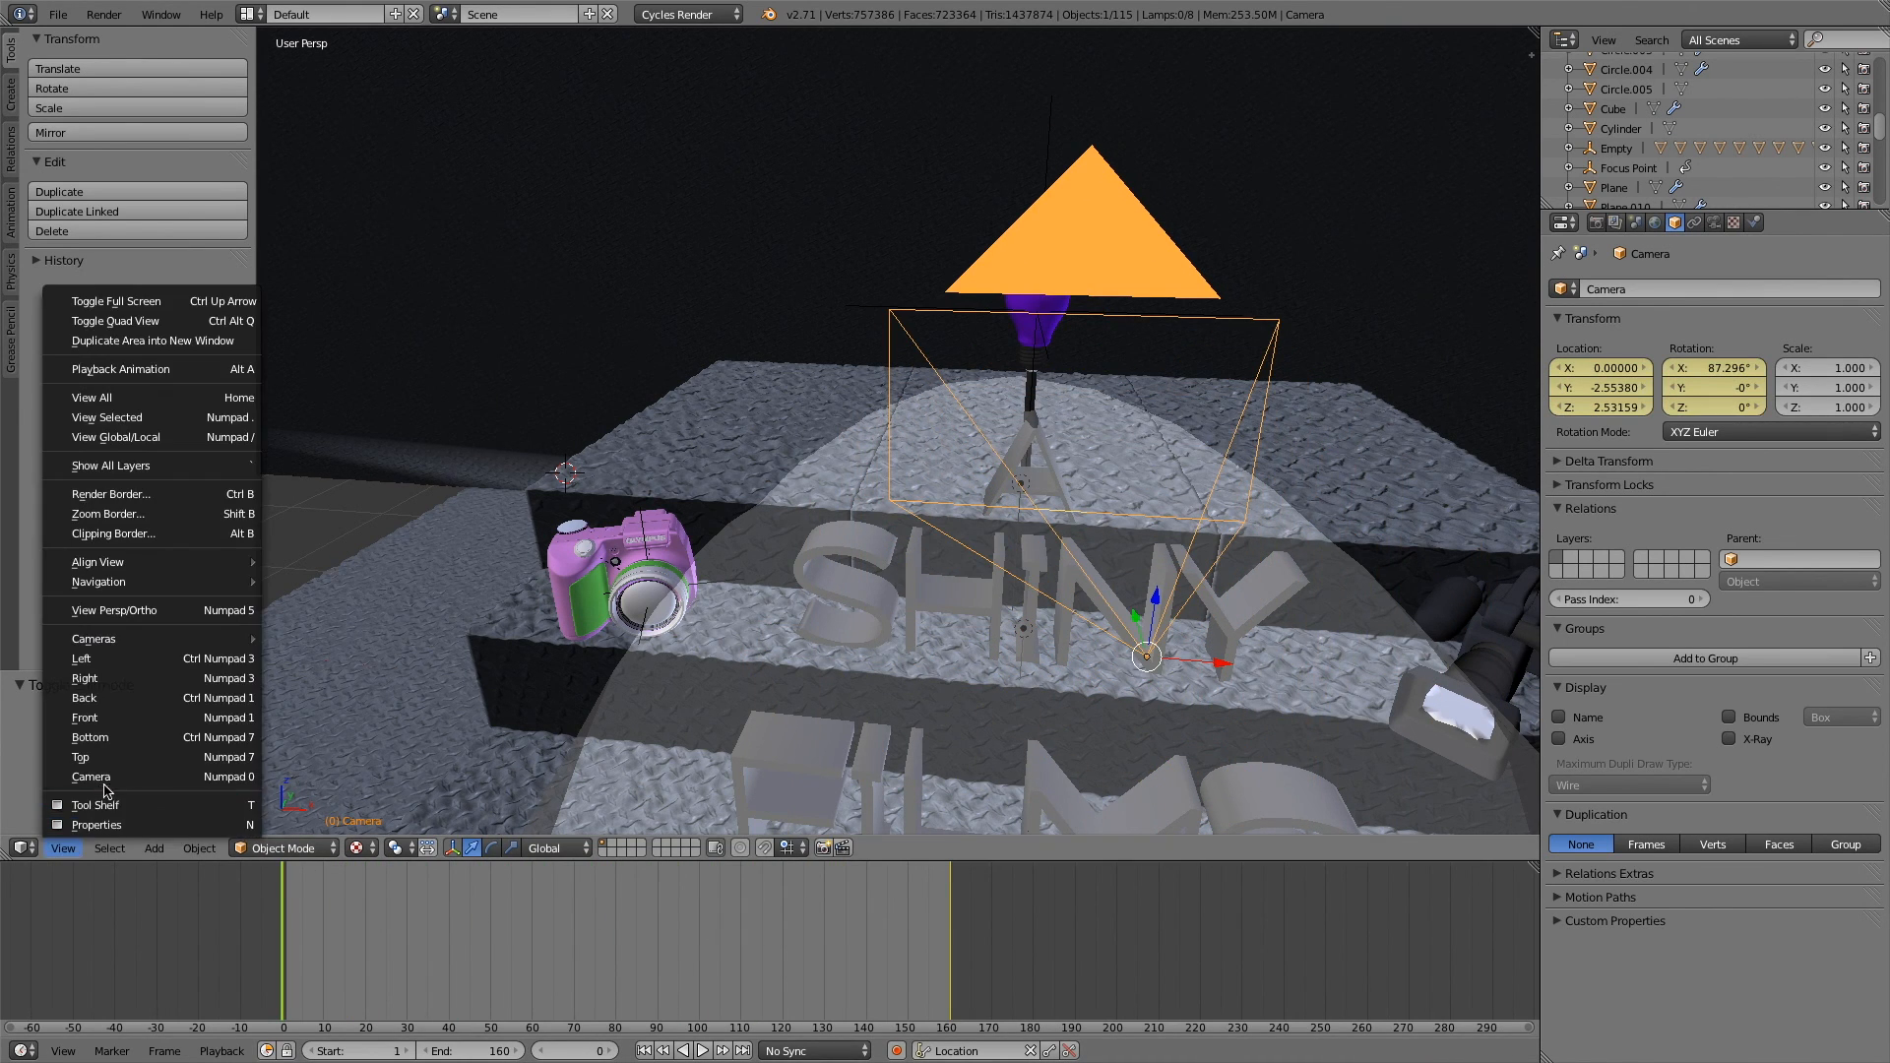
pyautogui.click(119, 784)
# - Play the camera's animation from the camera view, stop it and return the timeline to frame 0
pyautogui.hotkey('alt', 'a')
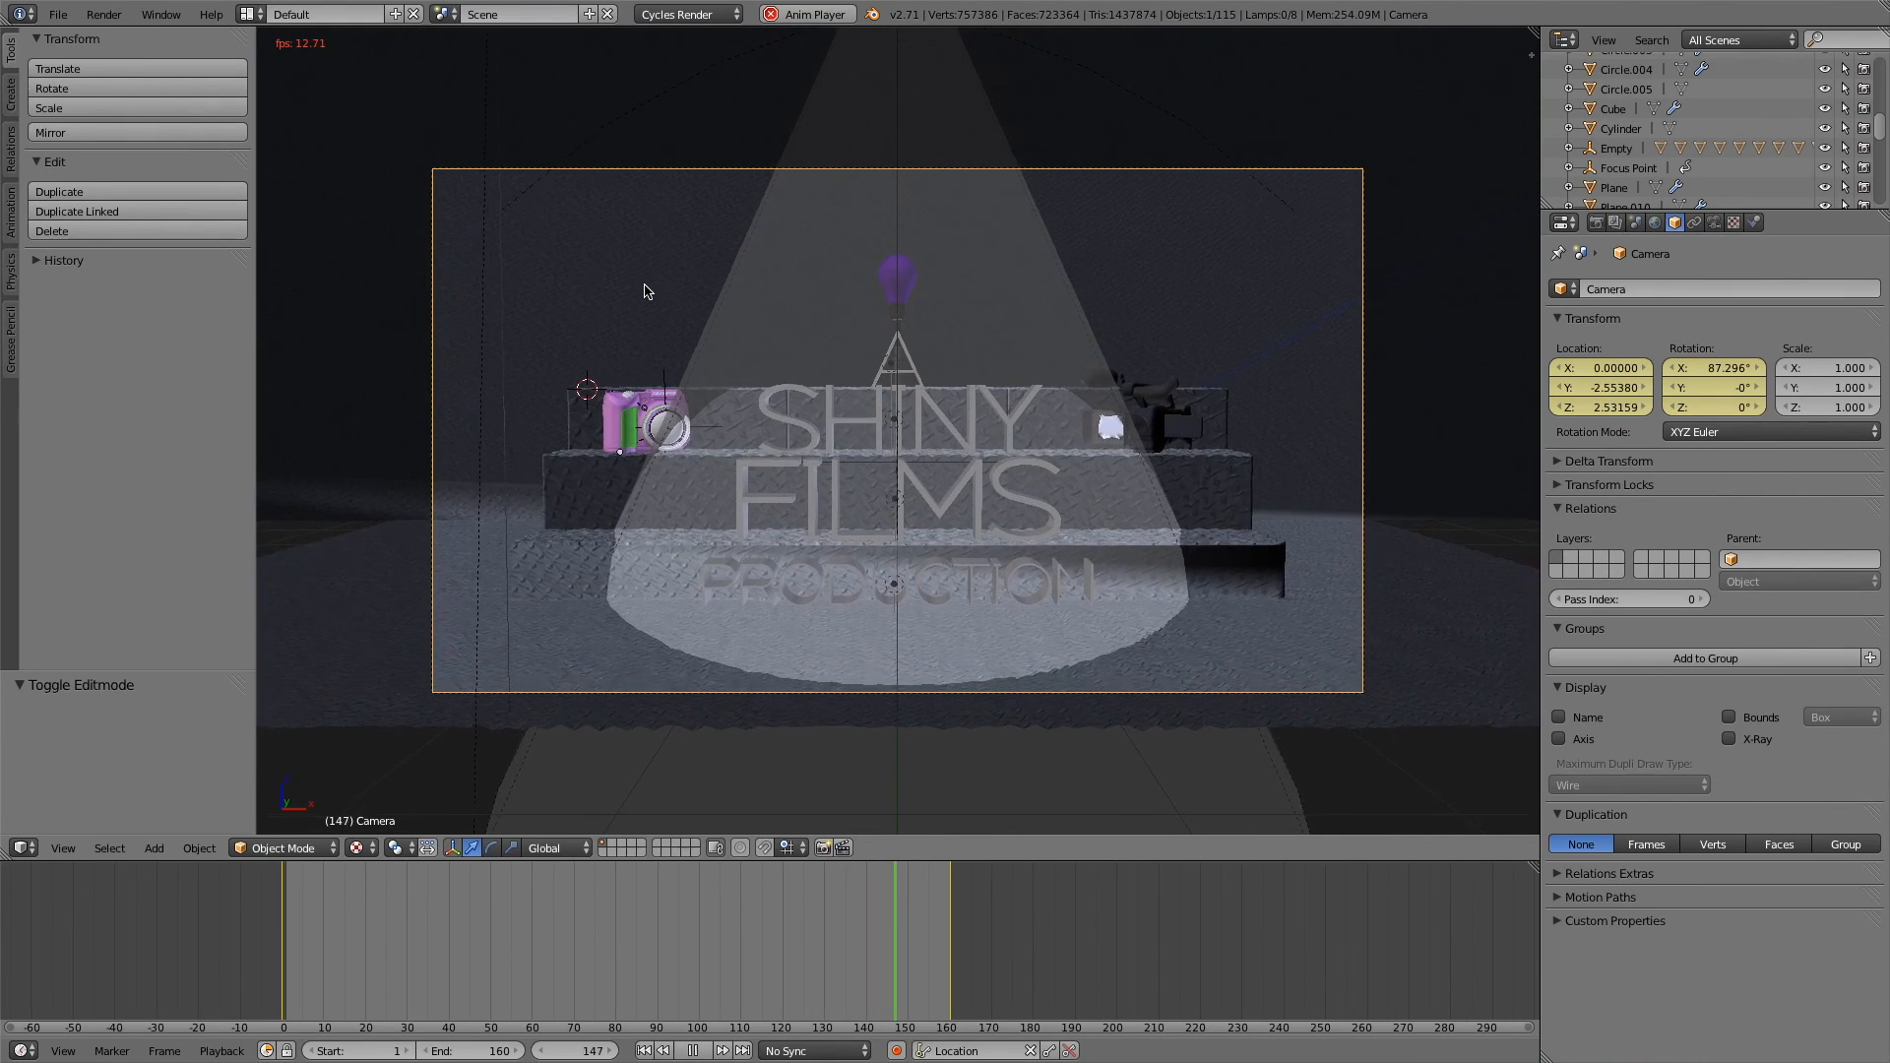
pyautogui.hotkey('alt', 'a')
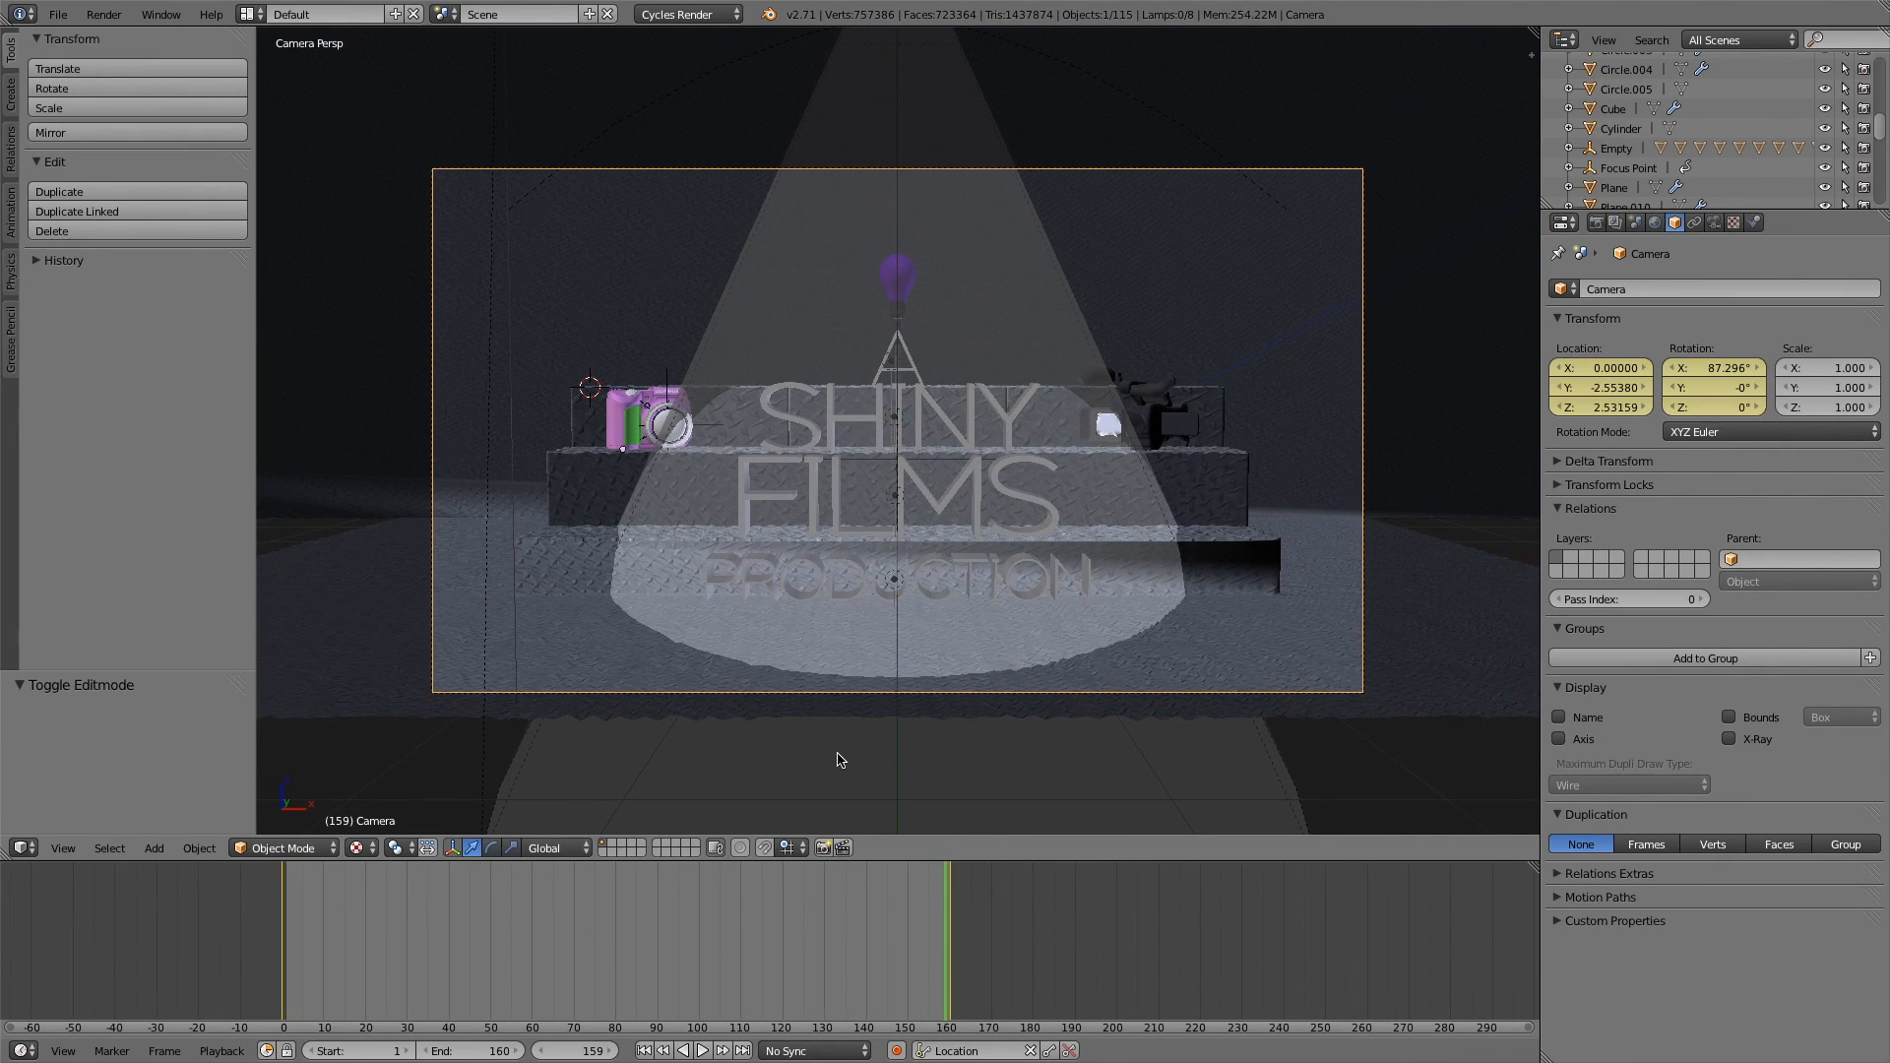
pyautogui.moveTo(689, 904); pyautogui.dragTo(276, 925)
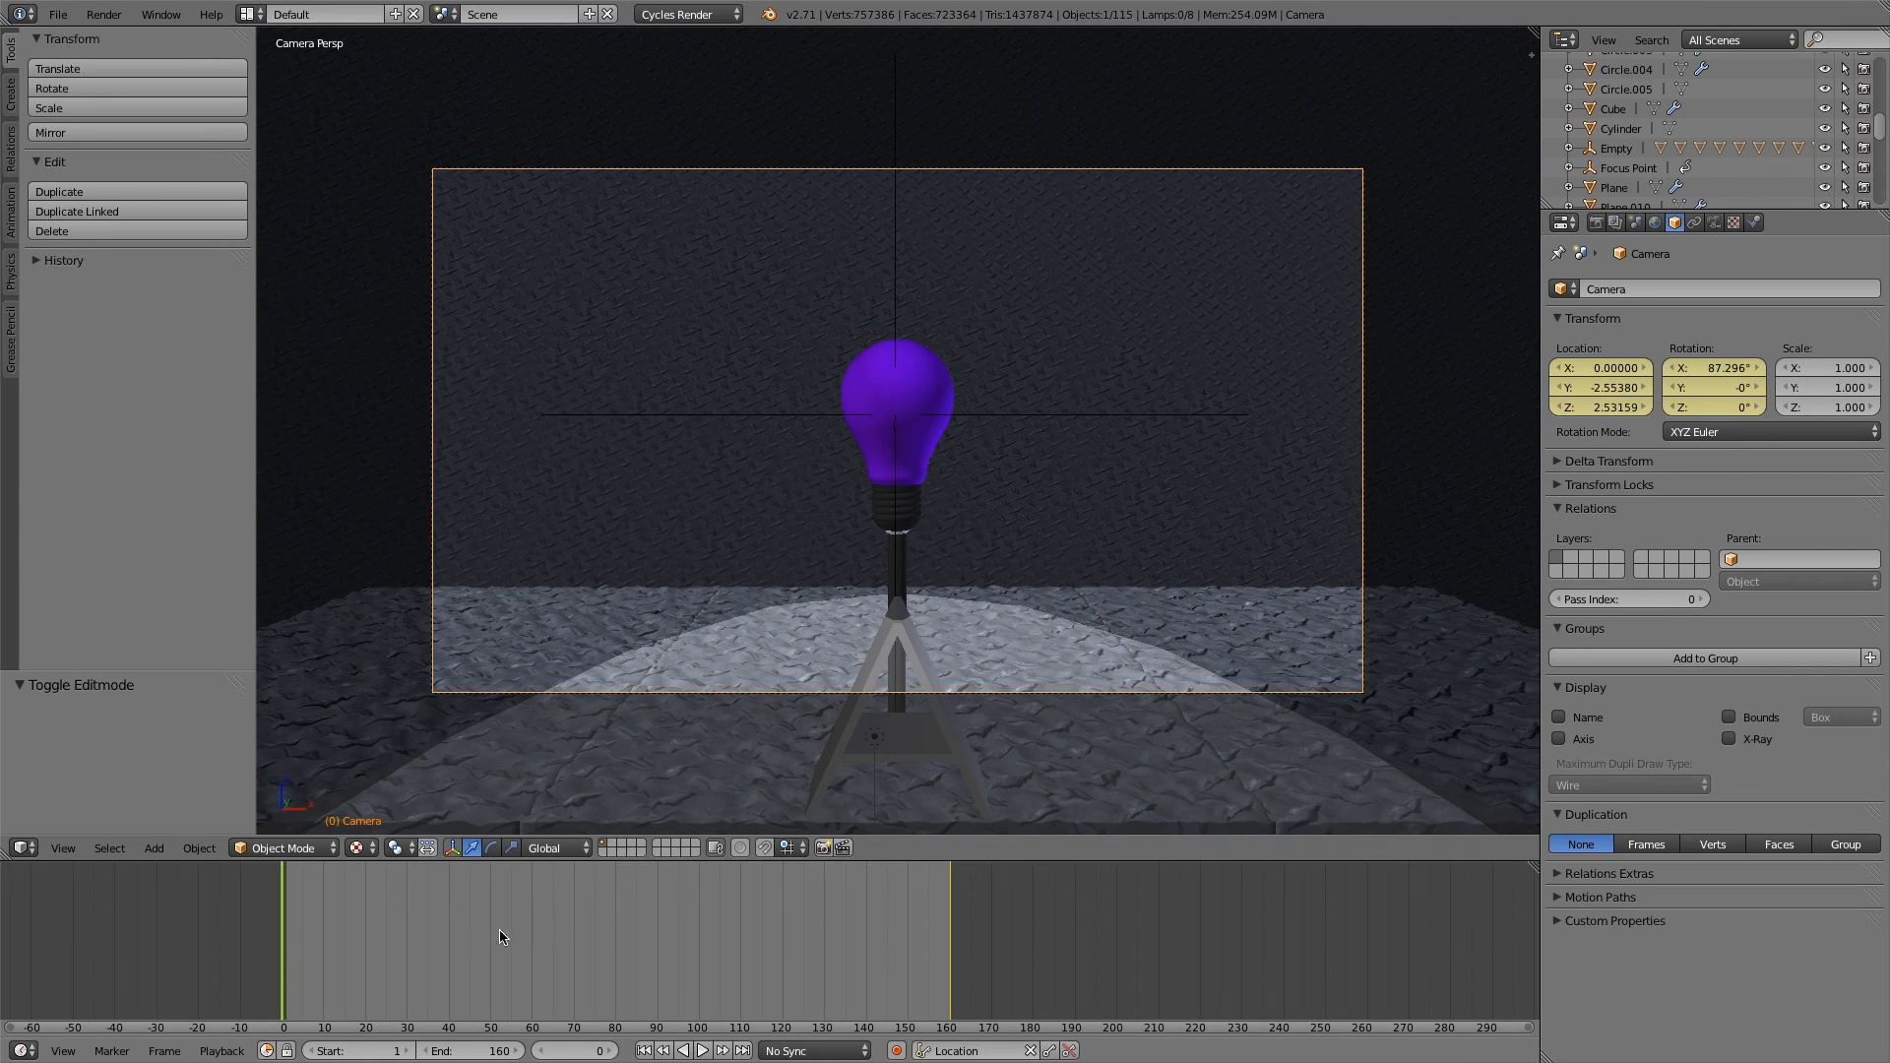
# - Choose Location as the active keying set and scrub the camera's animation to frame 161
pyautogui.click(985, 1050)
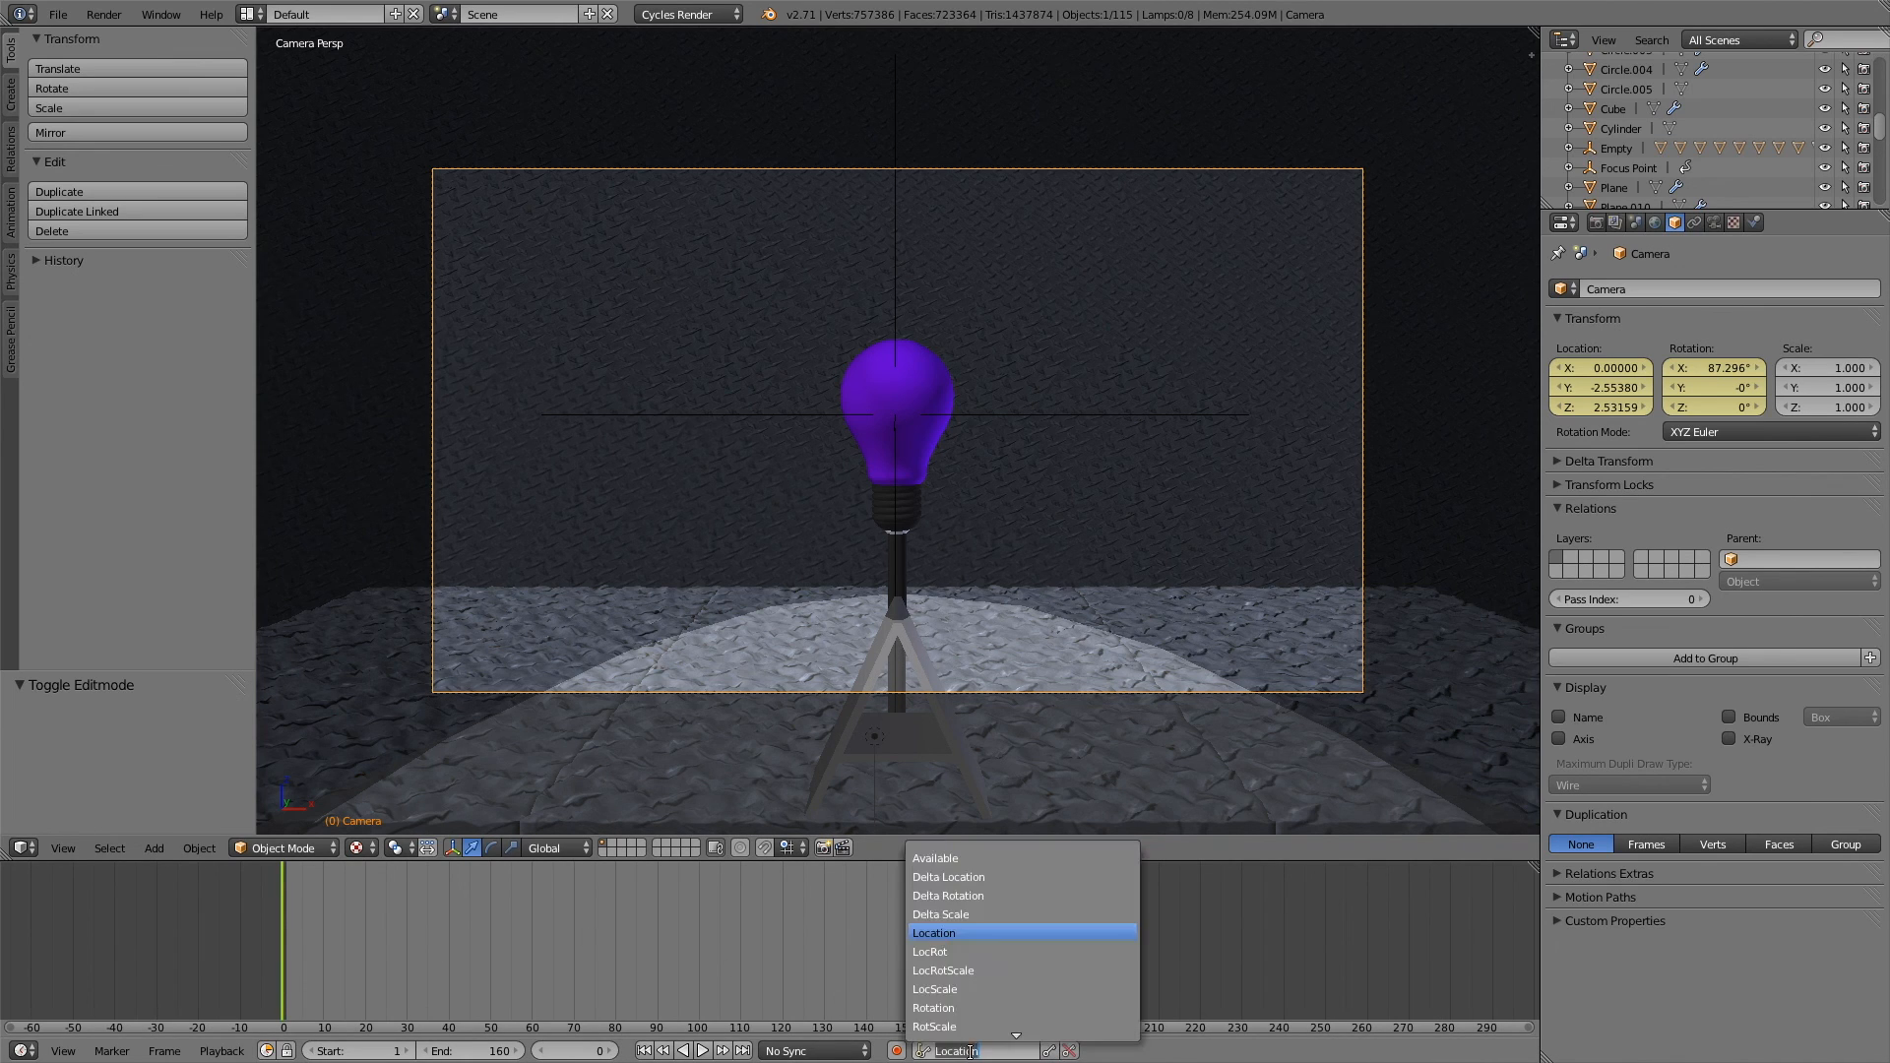
pyautogui.click(940, 933)
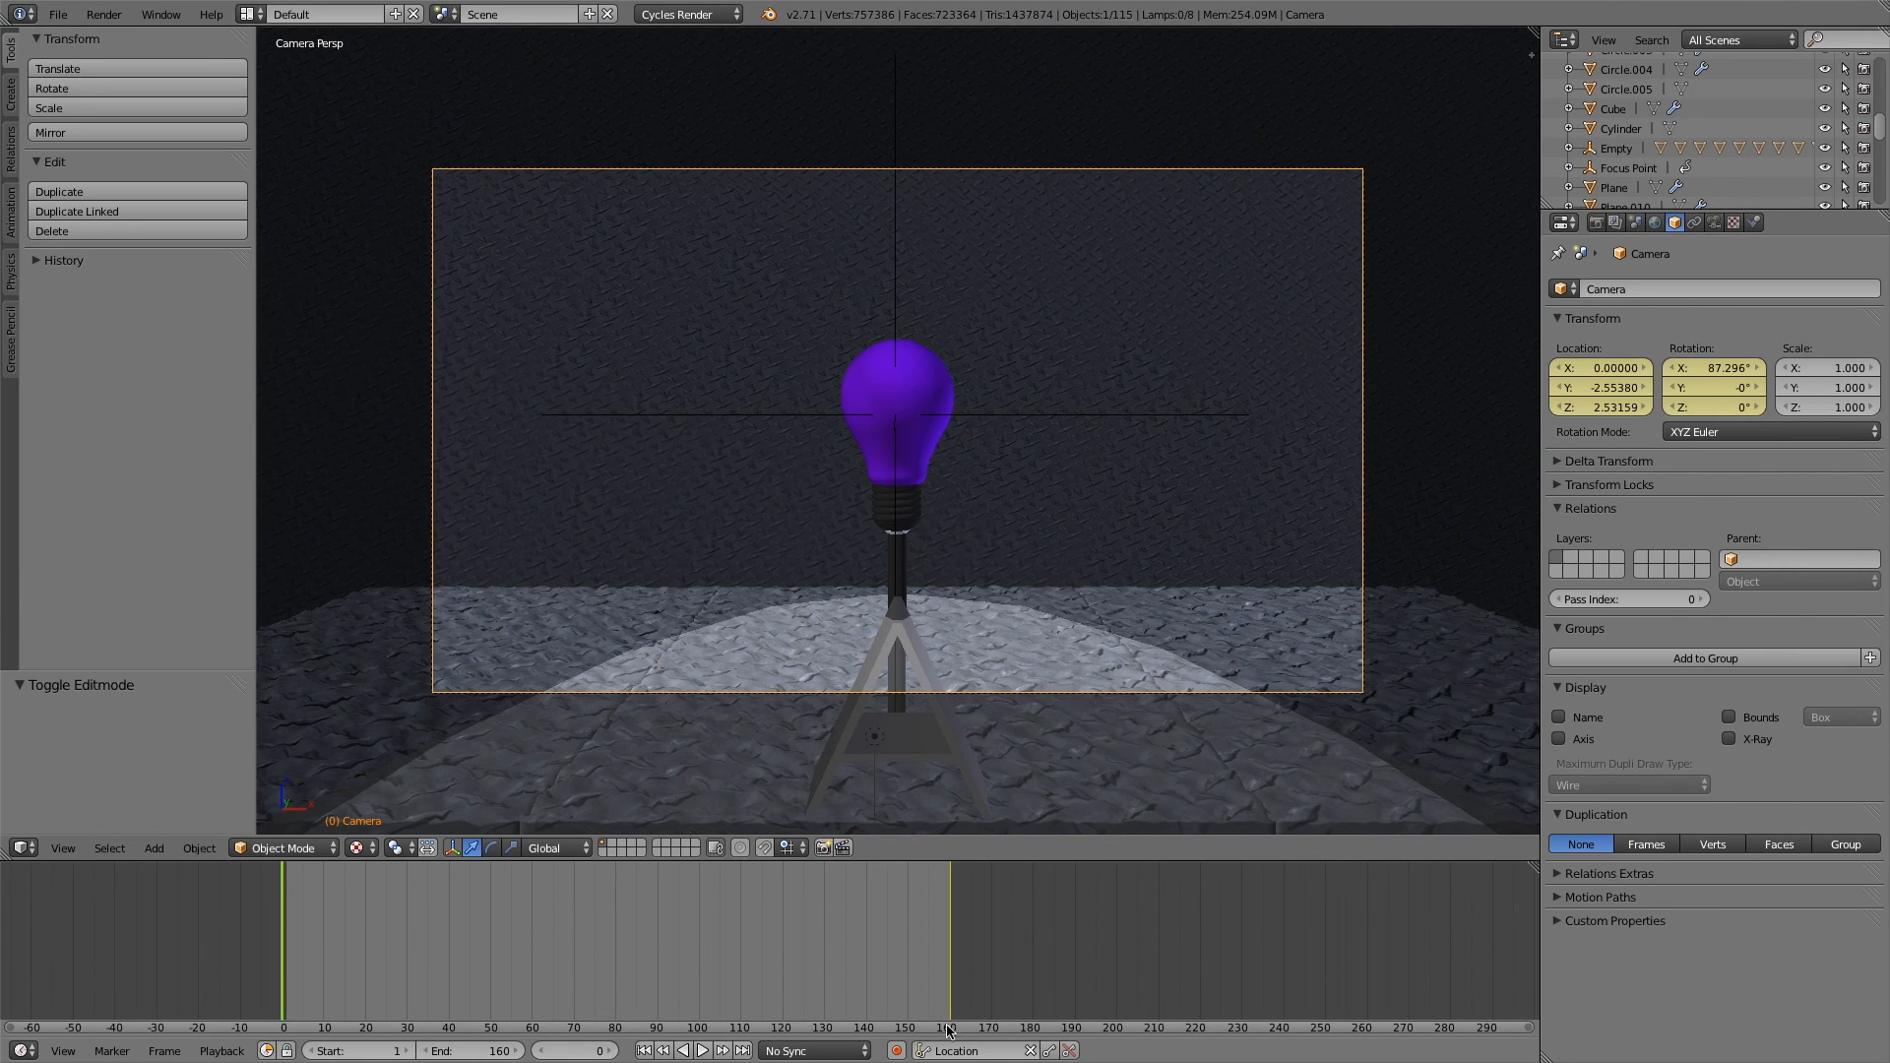
pyautogui.click(300, 910)
pyautogui.moveTo(329, 909); pyautogui.dragTo(955, 918)
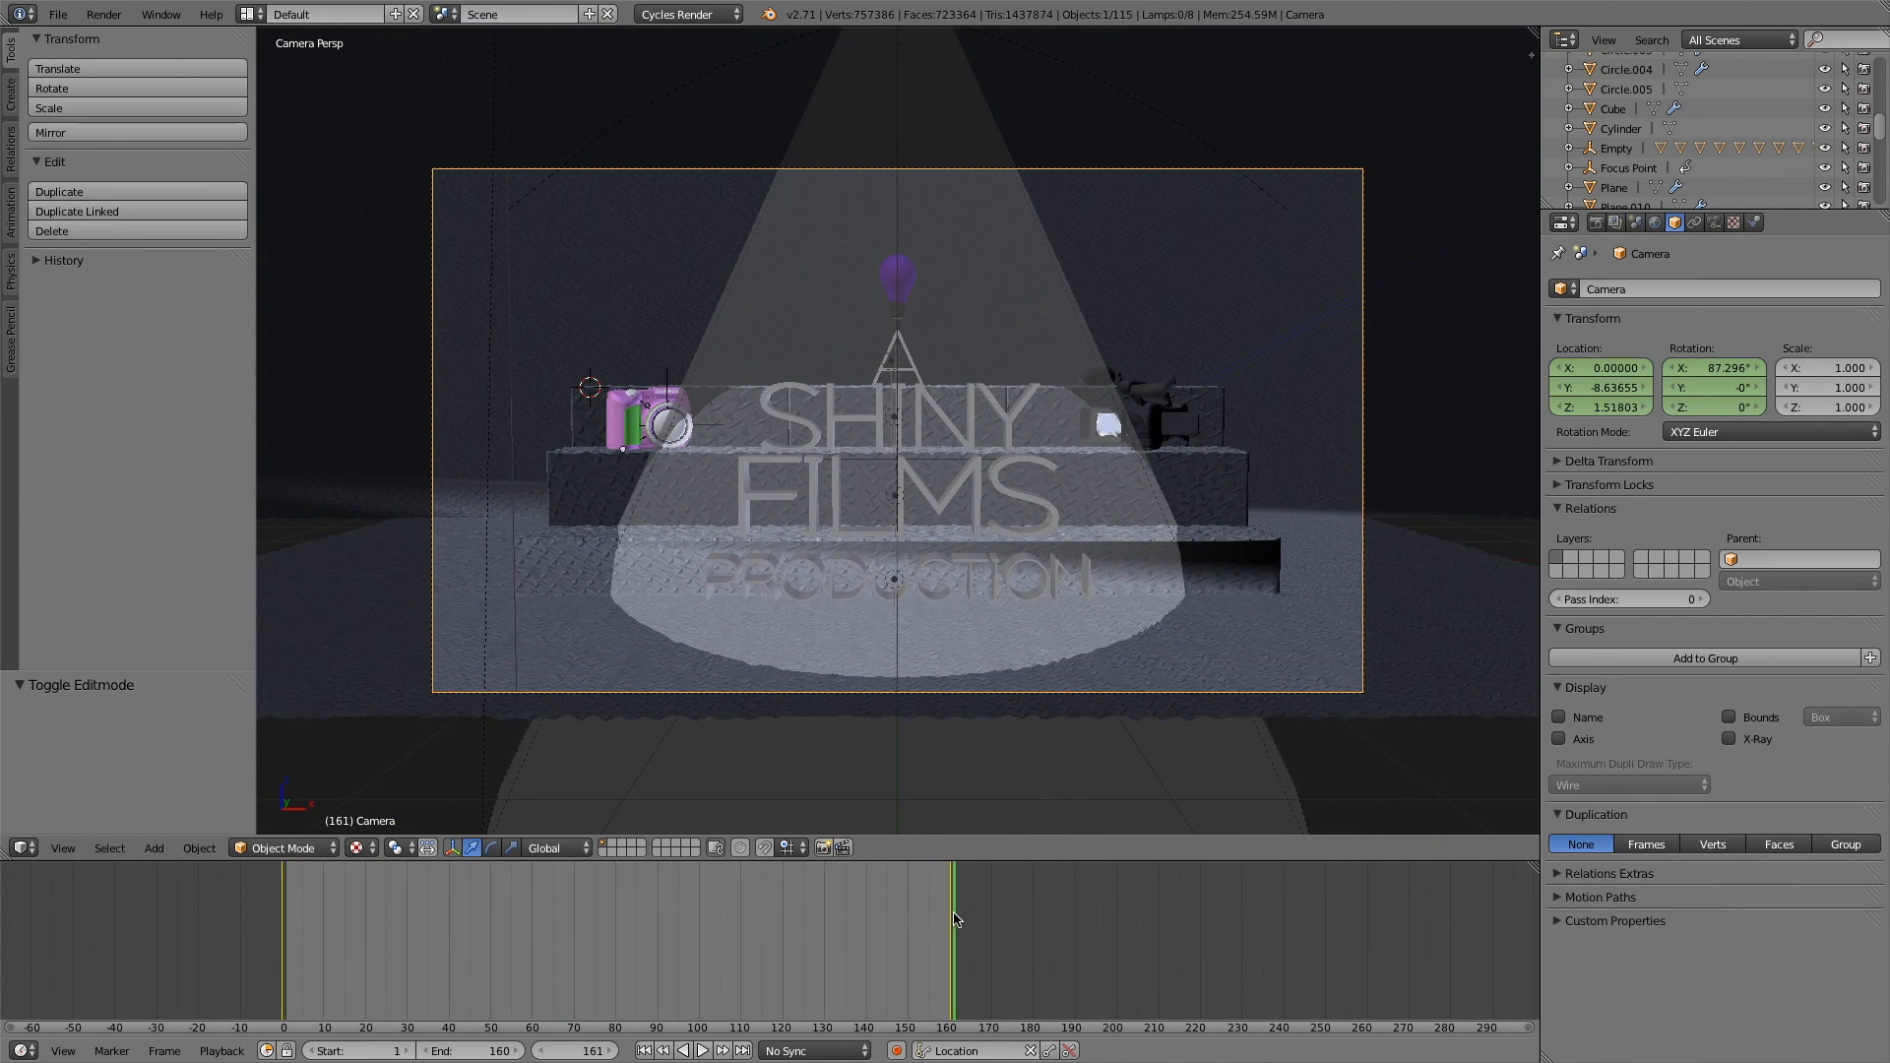
# - Look through the available keying sets, leave the choice at Location and return the timeline to frame 0
pyautogui.click(985, 1051)
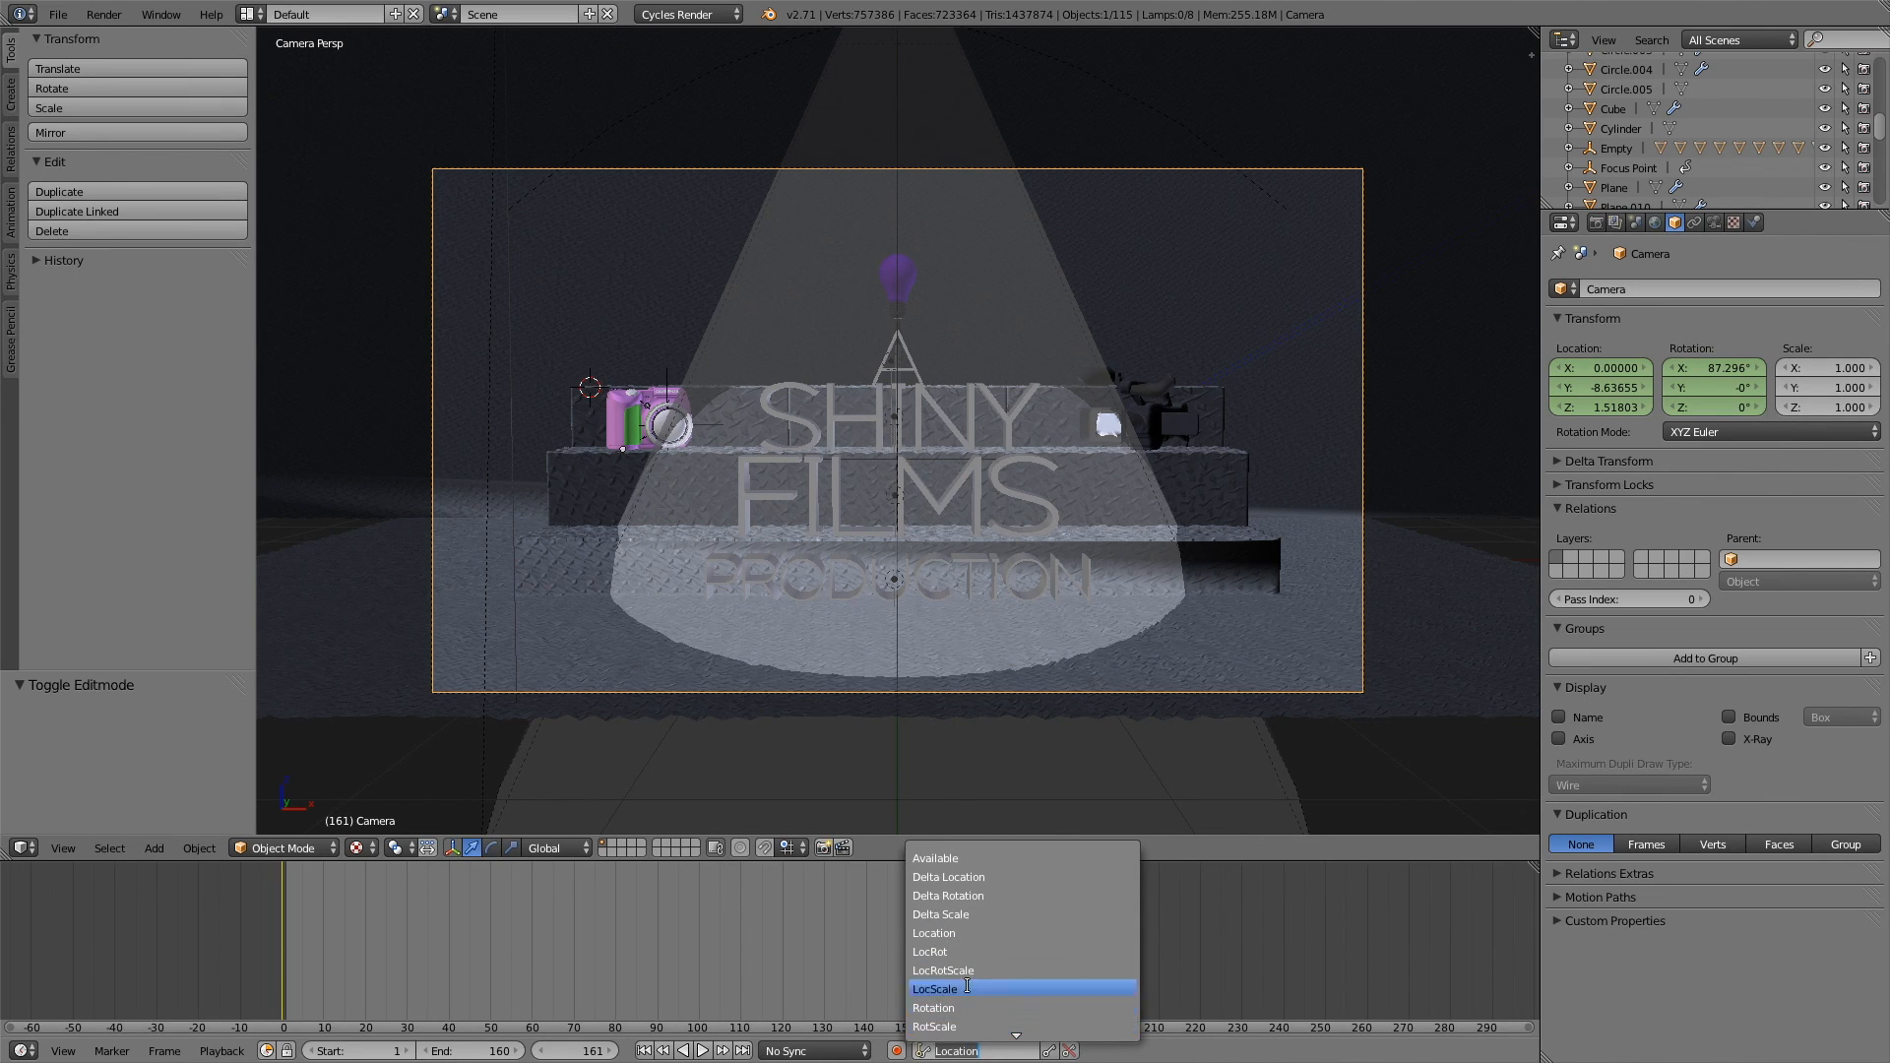
pyautogui.click(1000, 1050)
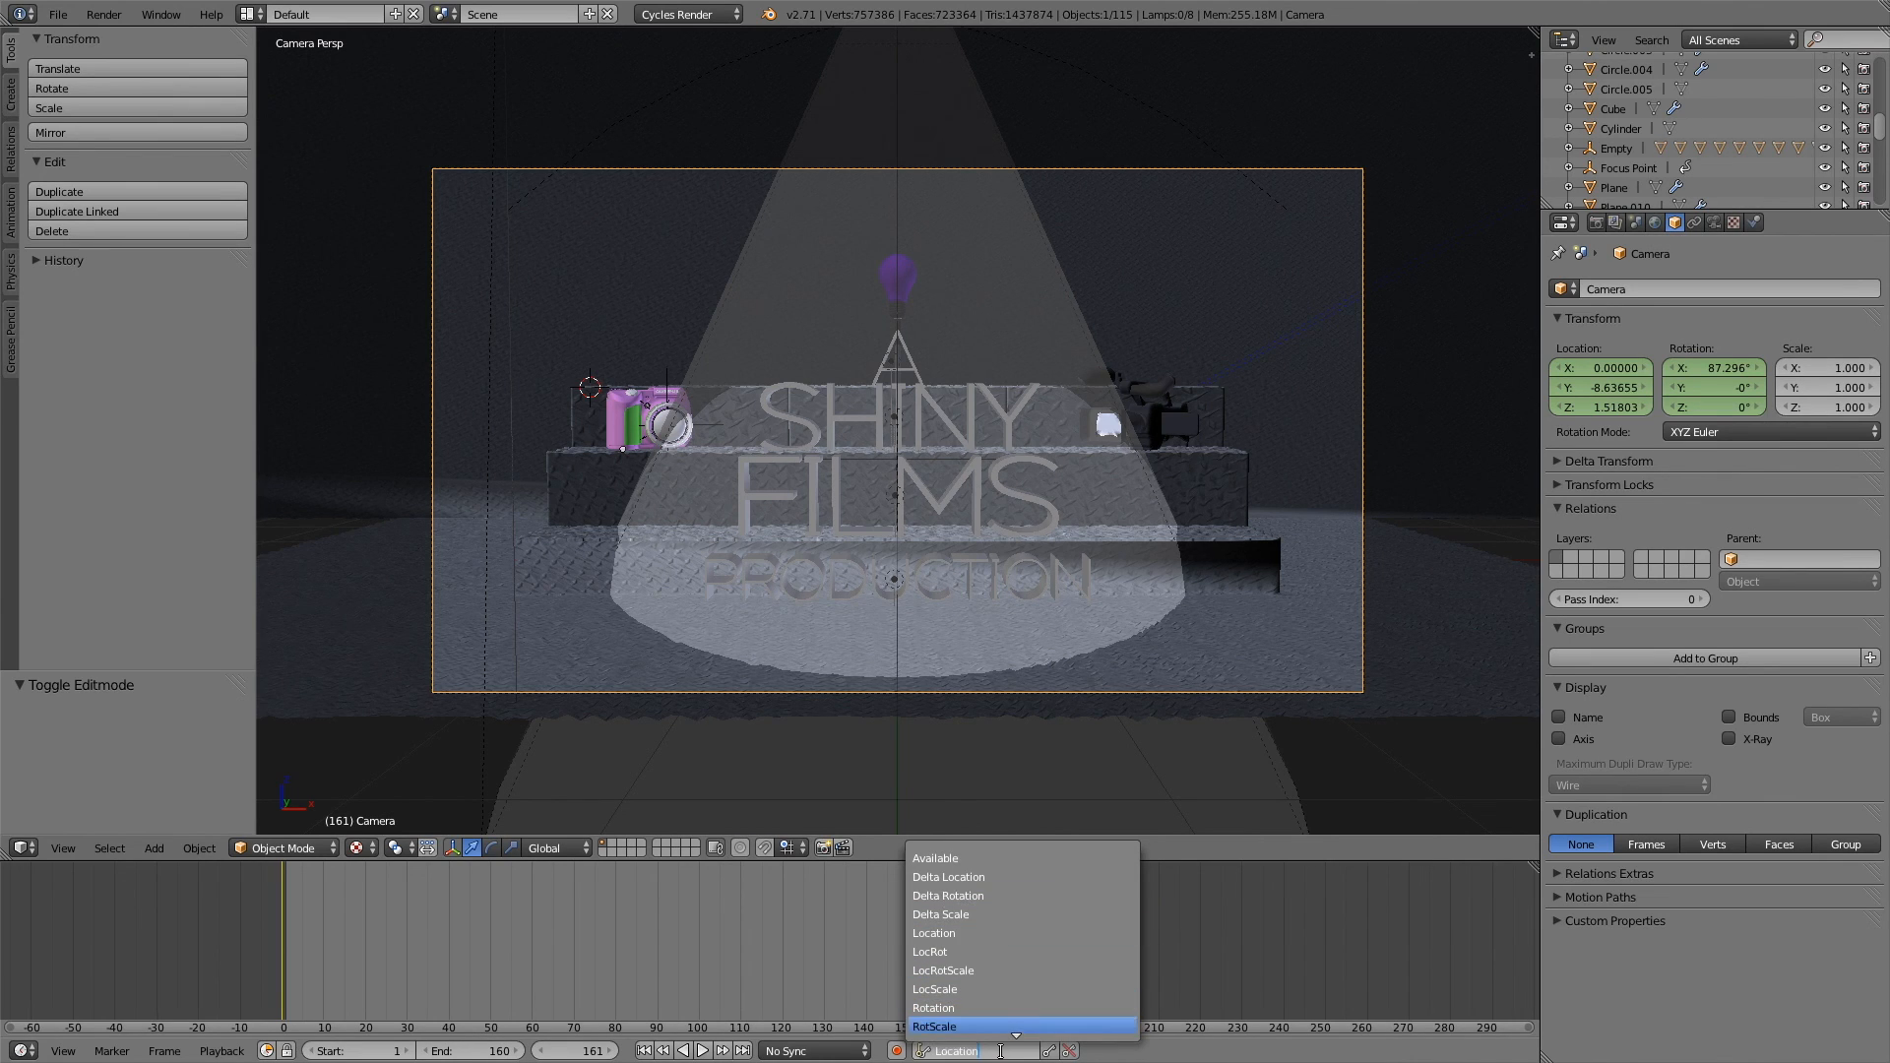
pyautogui.click(1230, 1003)
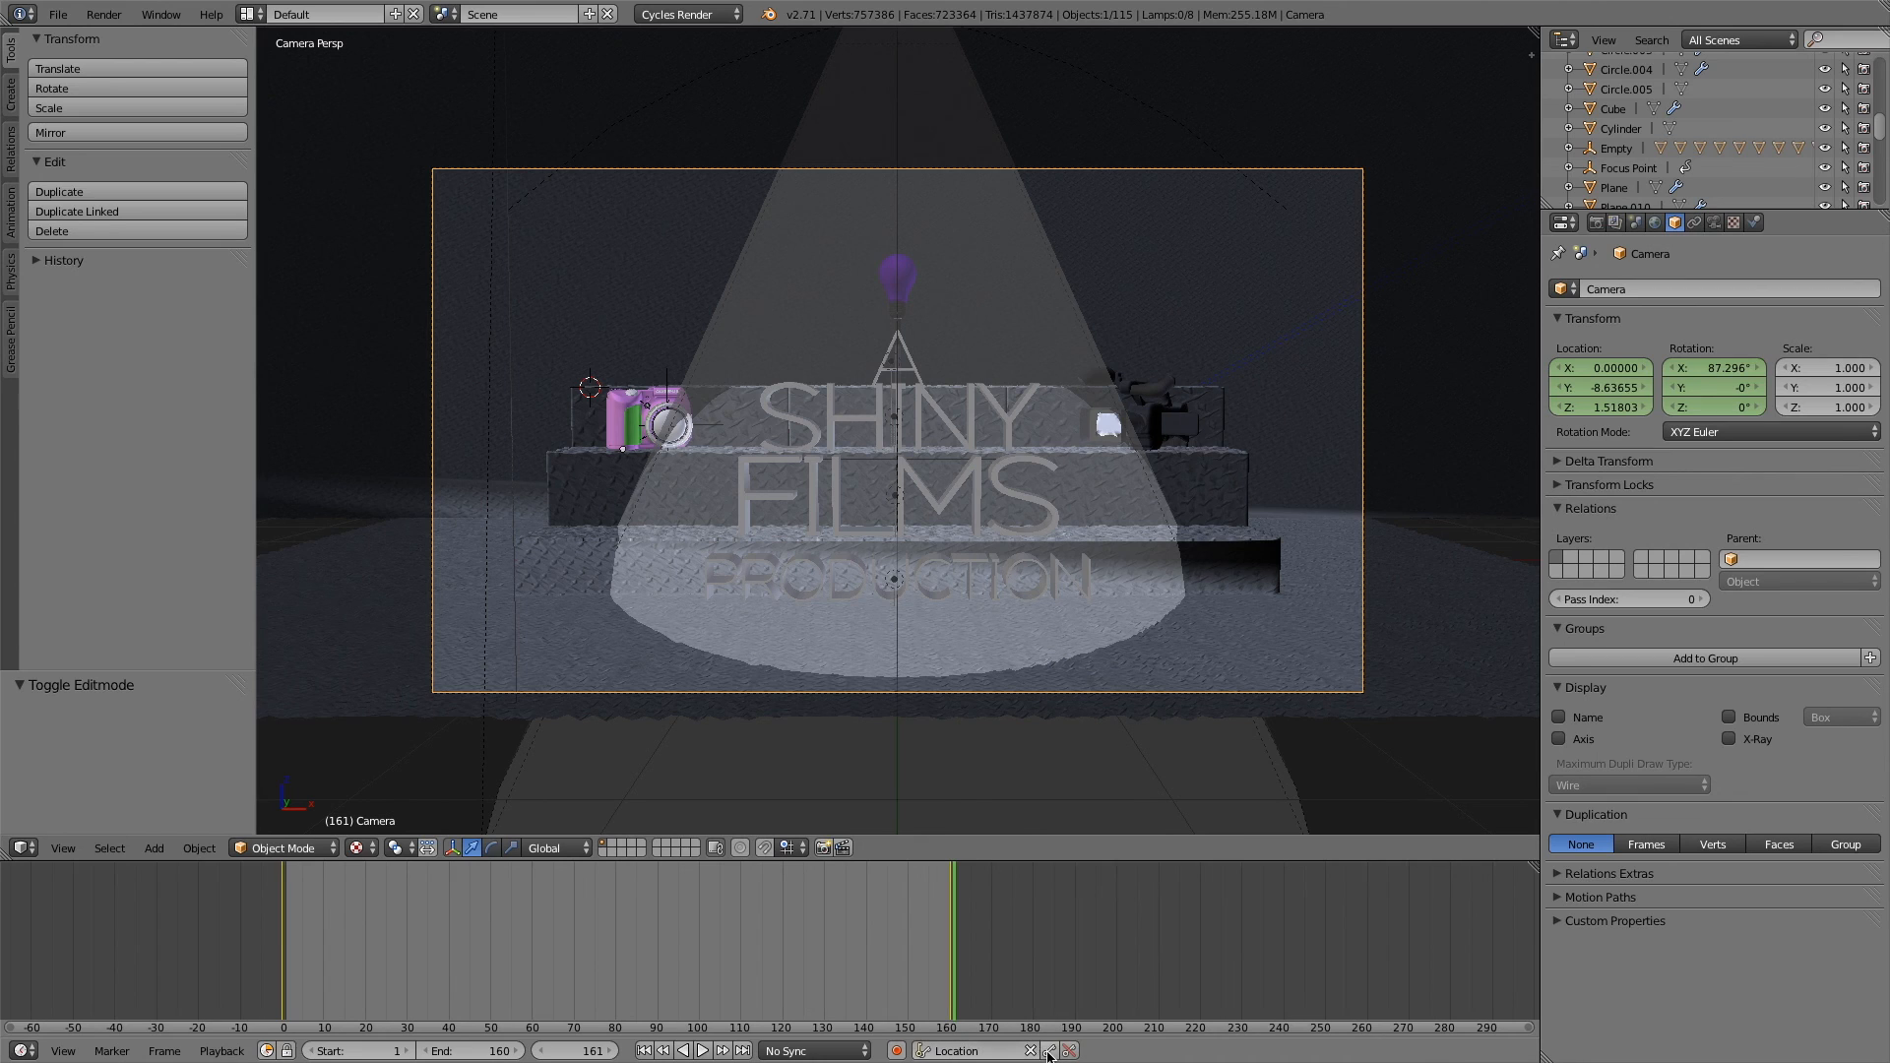
pyautogui.moveTo(781, 979); pyautogui.dragTo(187, 890)
pyautogui.moveTo(624, 907); pyautogui.dragTo(652, 903, button='middle')
# - Show the camera's lens and depth of field settings and scrub its animation, ending back at frame 0
pyautogui.click(1714, 223)
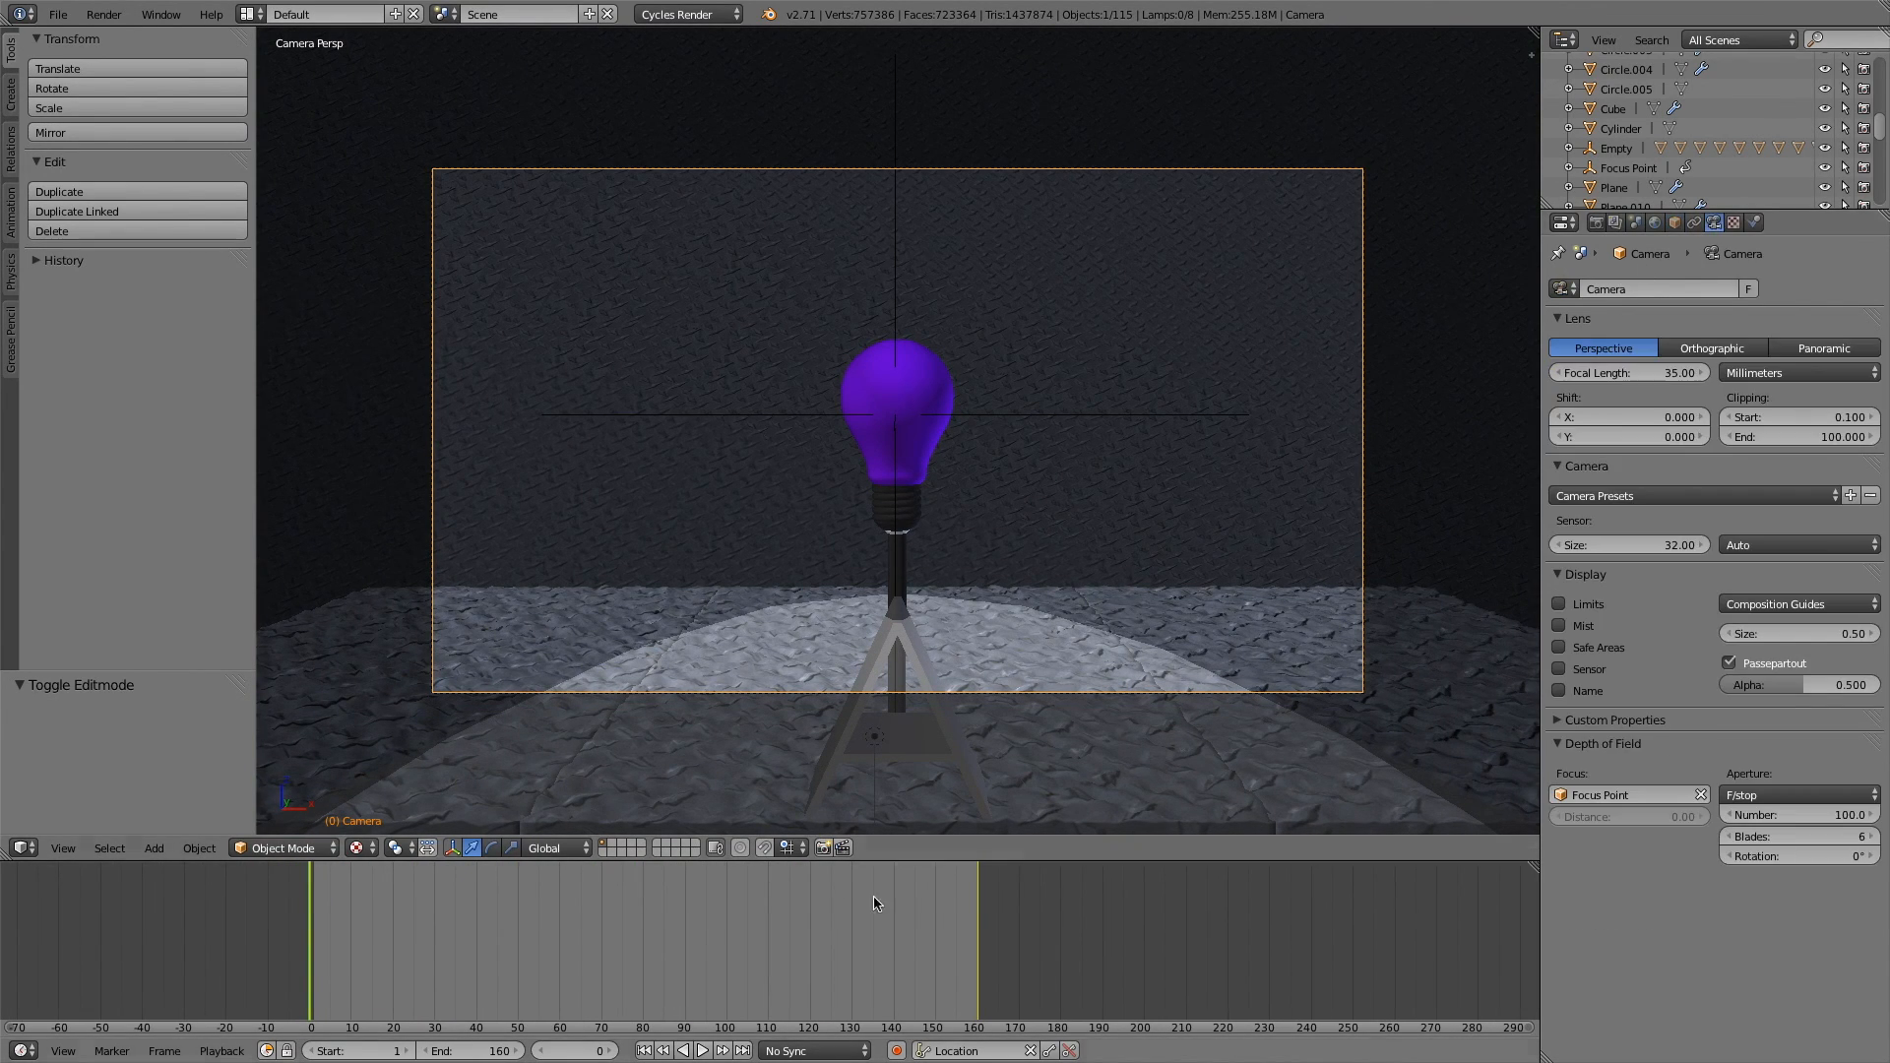
pyautogui.moveTo(551, 984); pyautogui.dragTo(956, 950)
pyautogui.moveTo(686, 941); pyautogui.dragTo(232, 924)
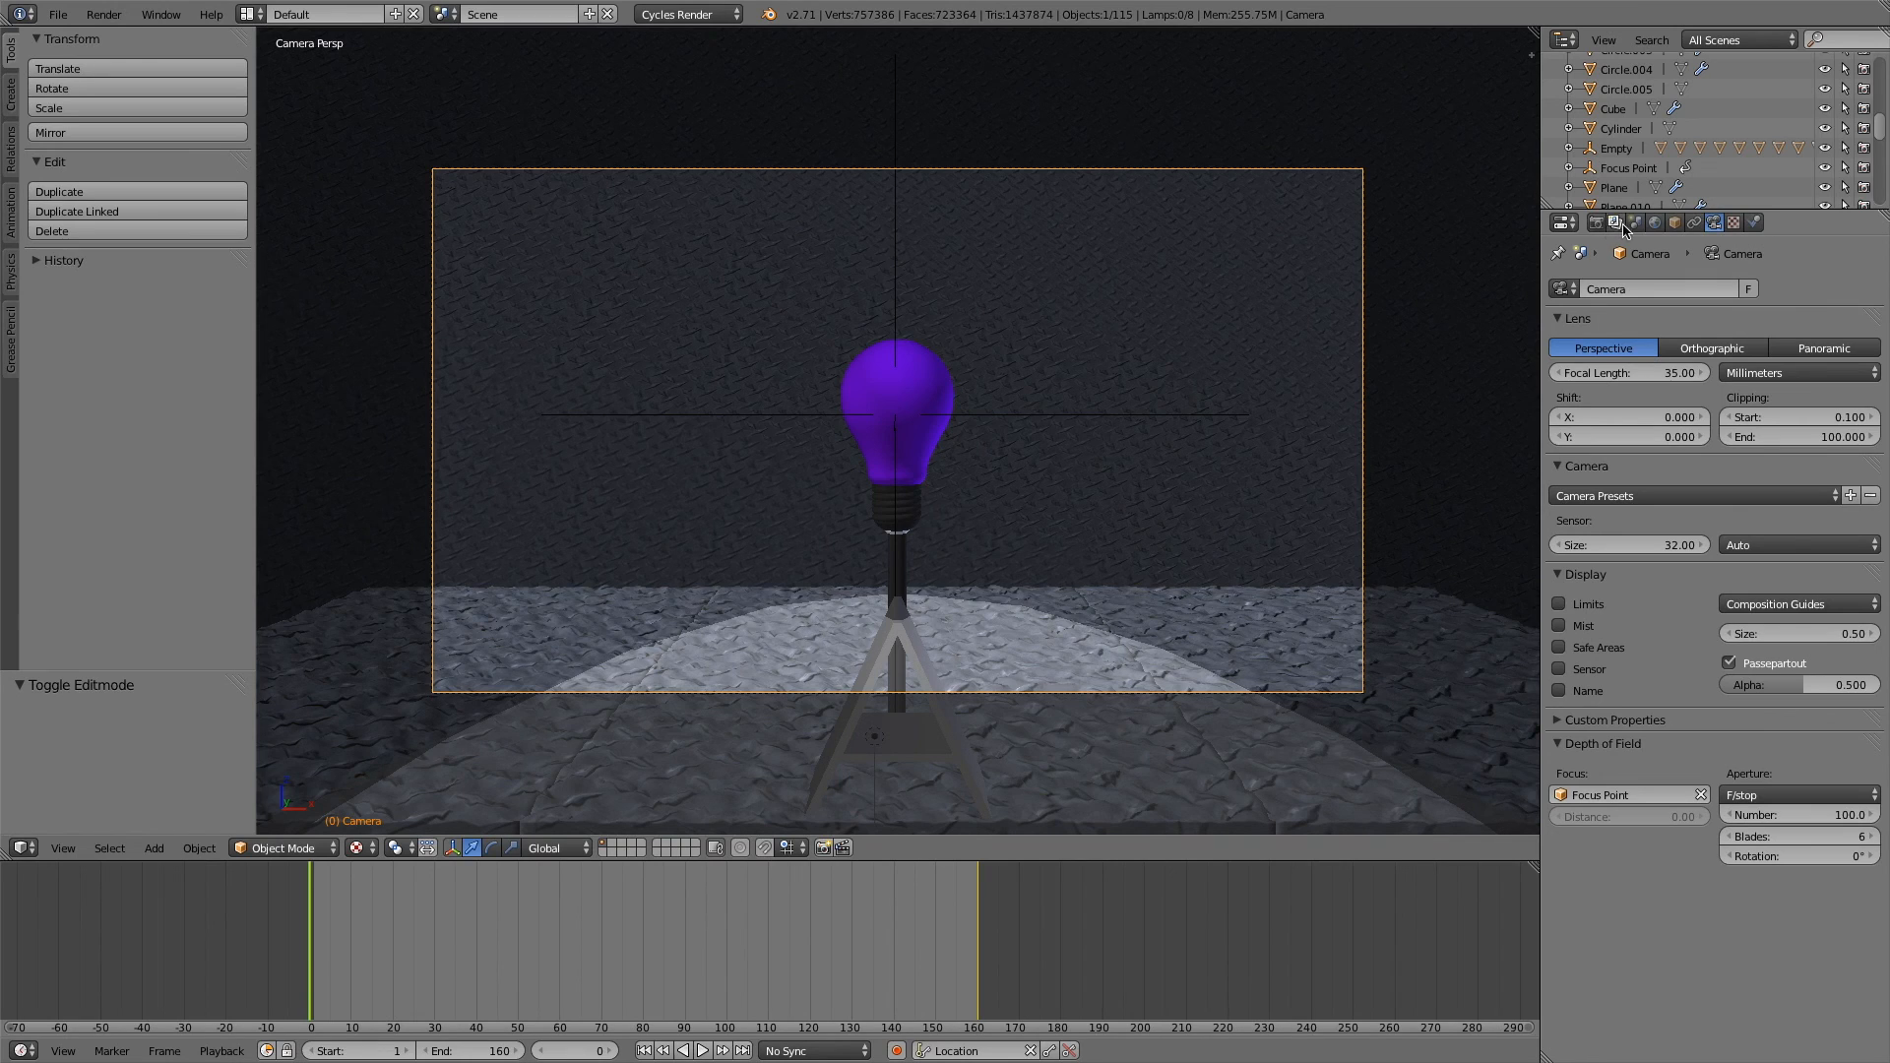
pyautogui.click(1673, 225)
pyautogui.click(1693, 224)
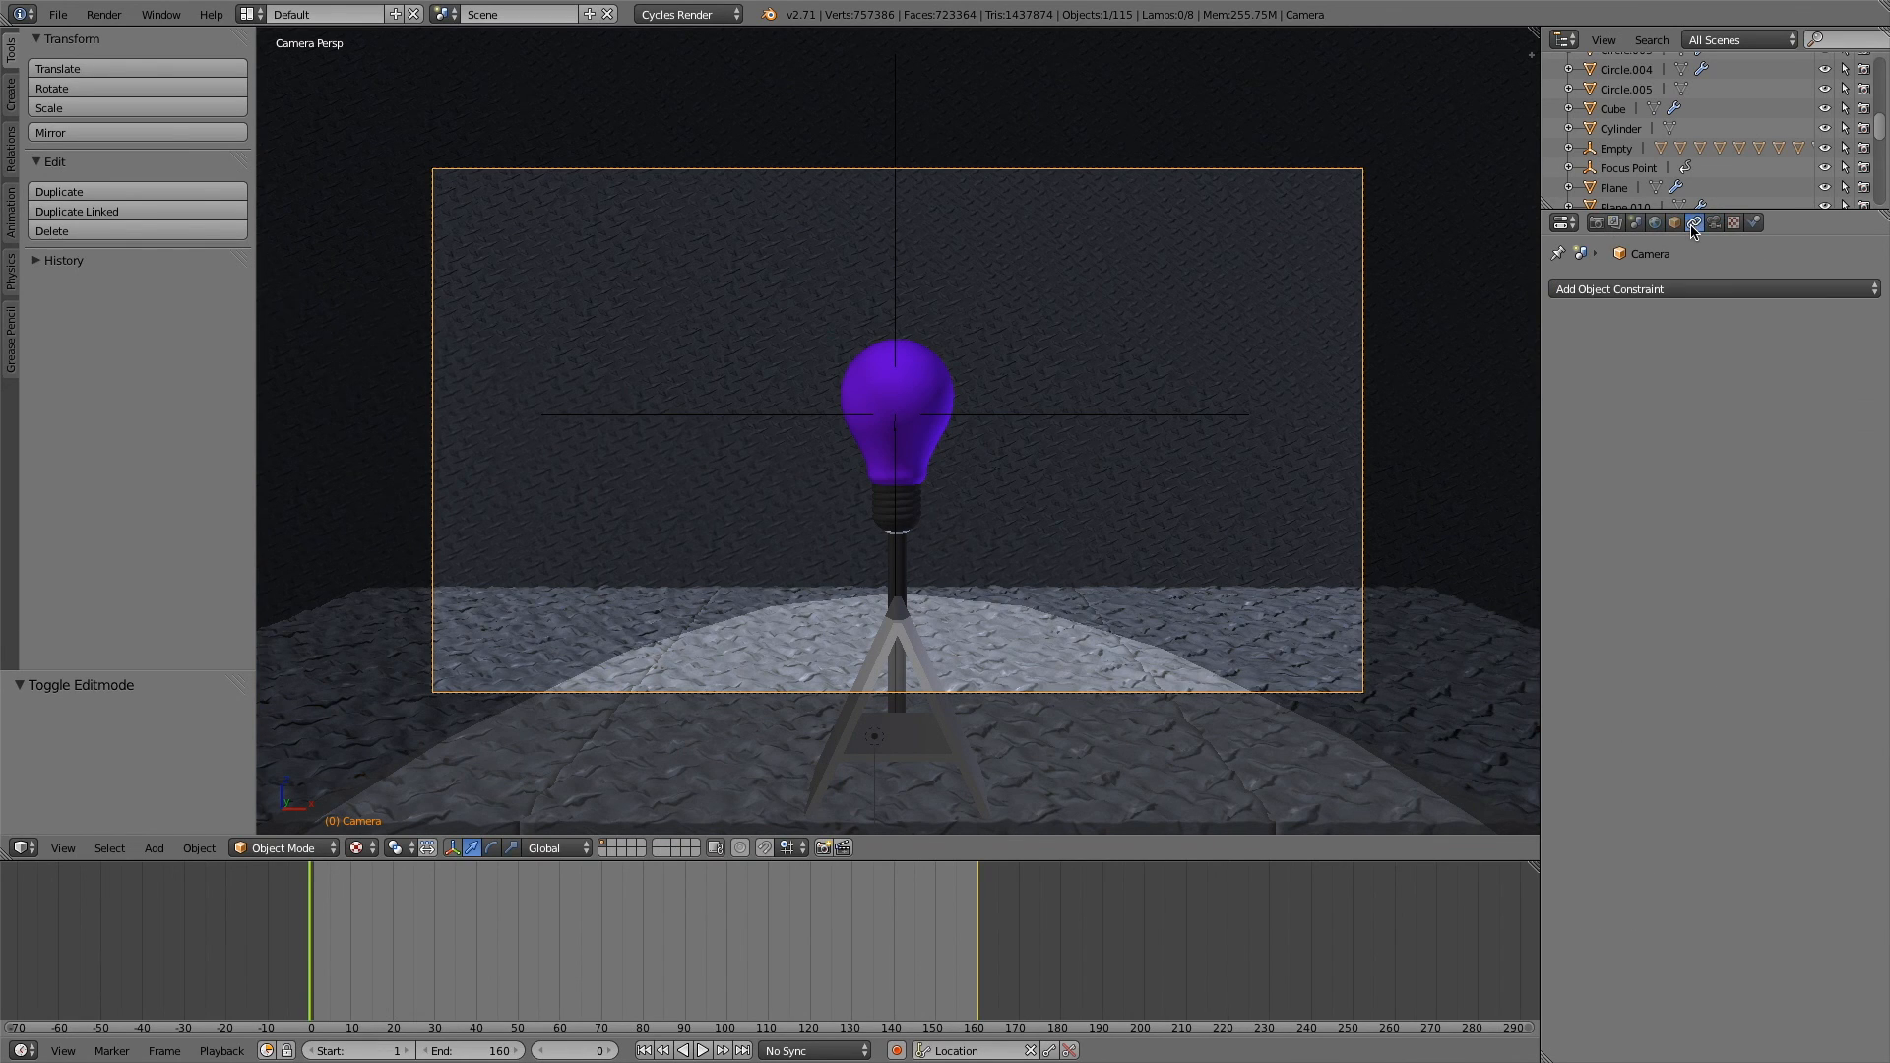
pyautogui.click(1714, 225)
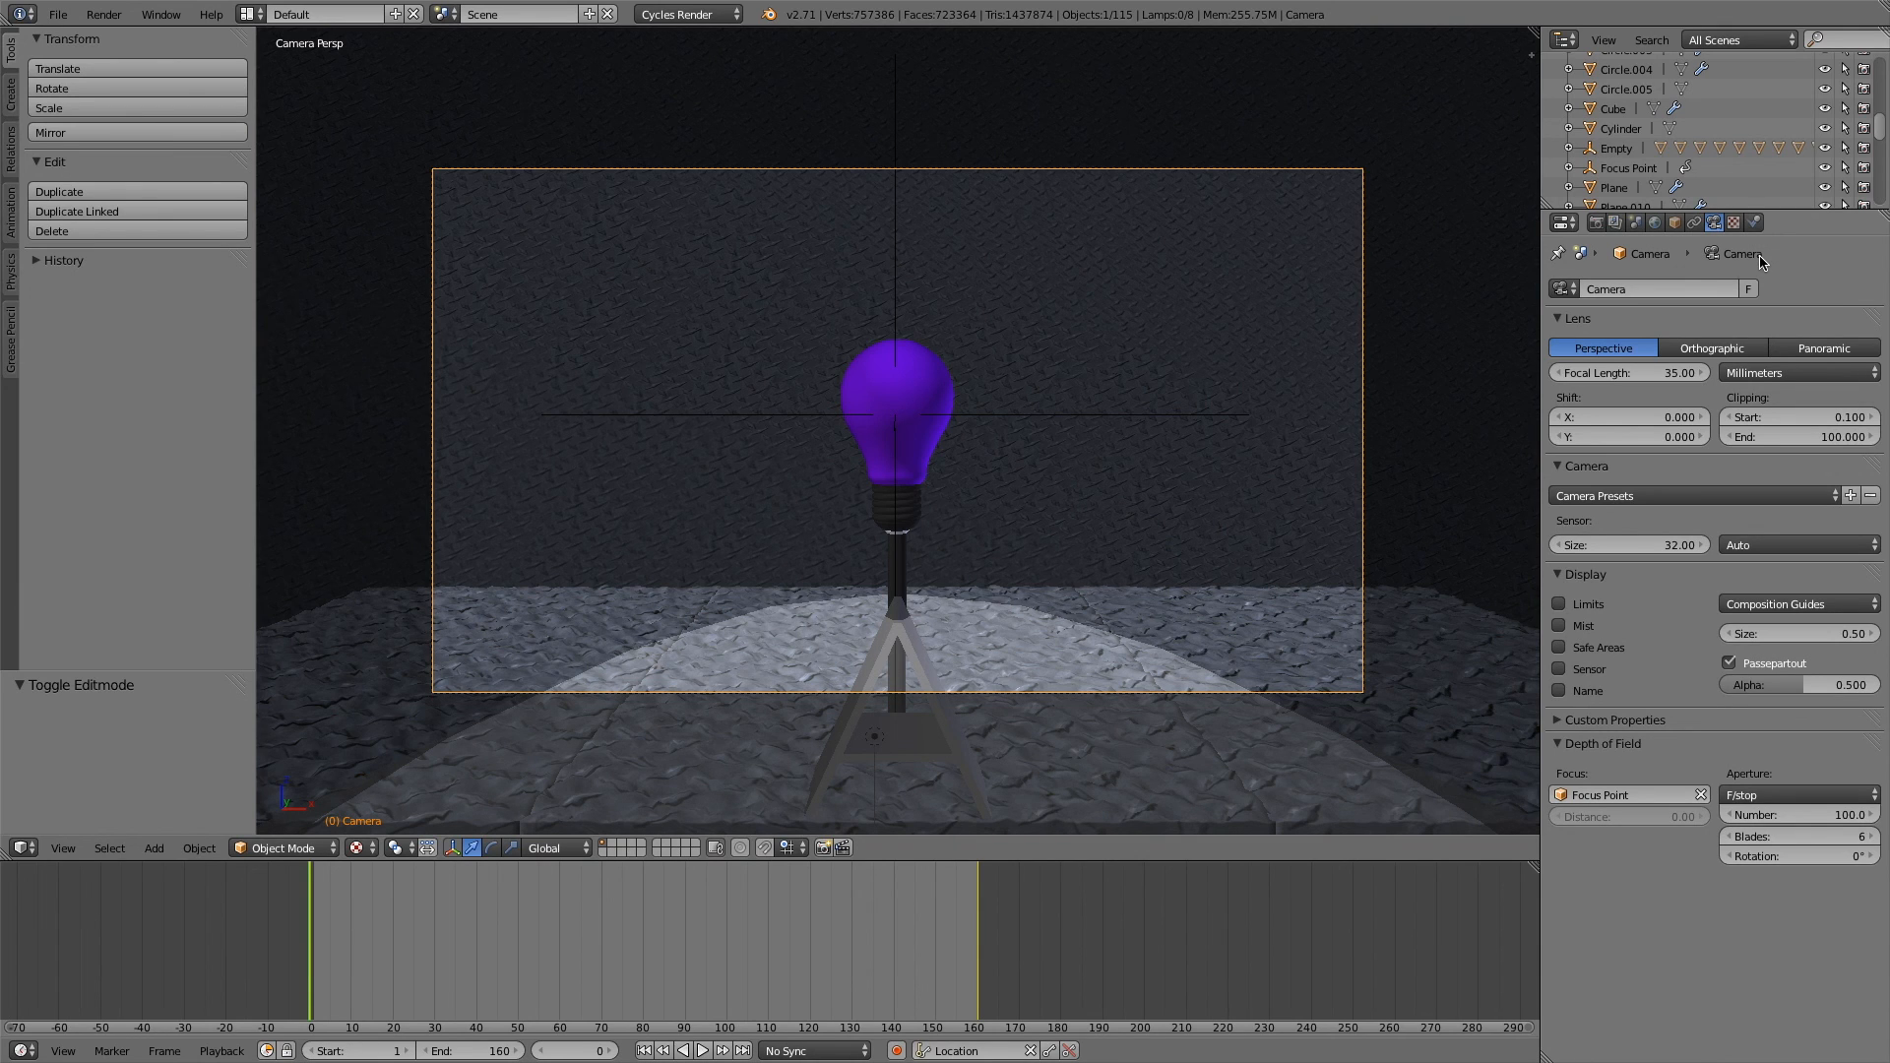
# - Leave the camera view and examine the camera's placement relative to the bulb and the Focus Point empty
pyautogui.press('KP_0')
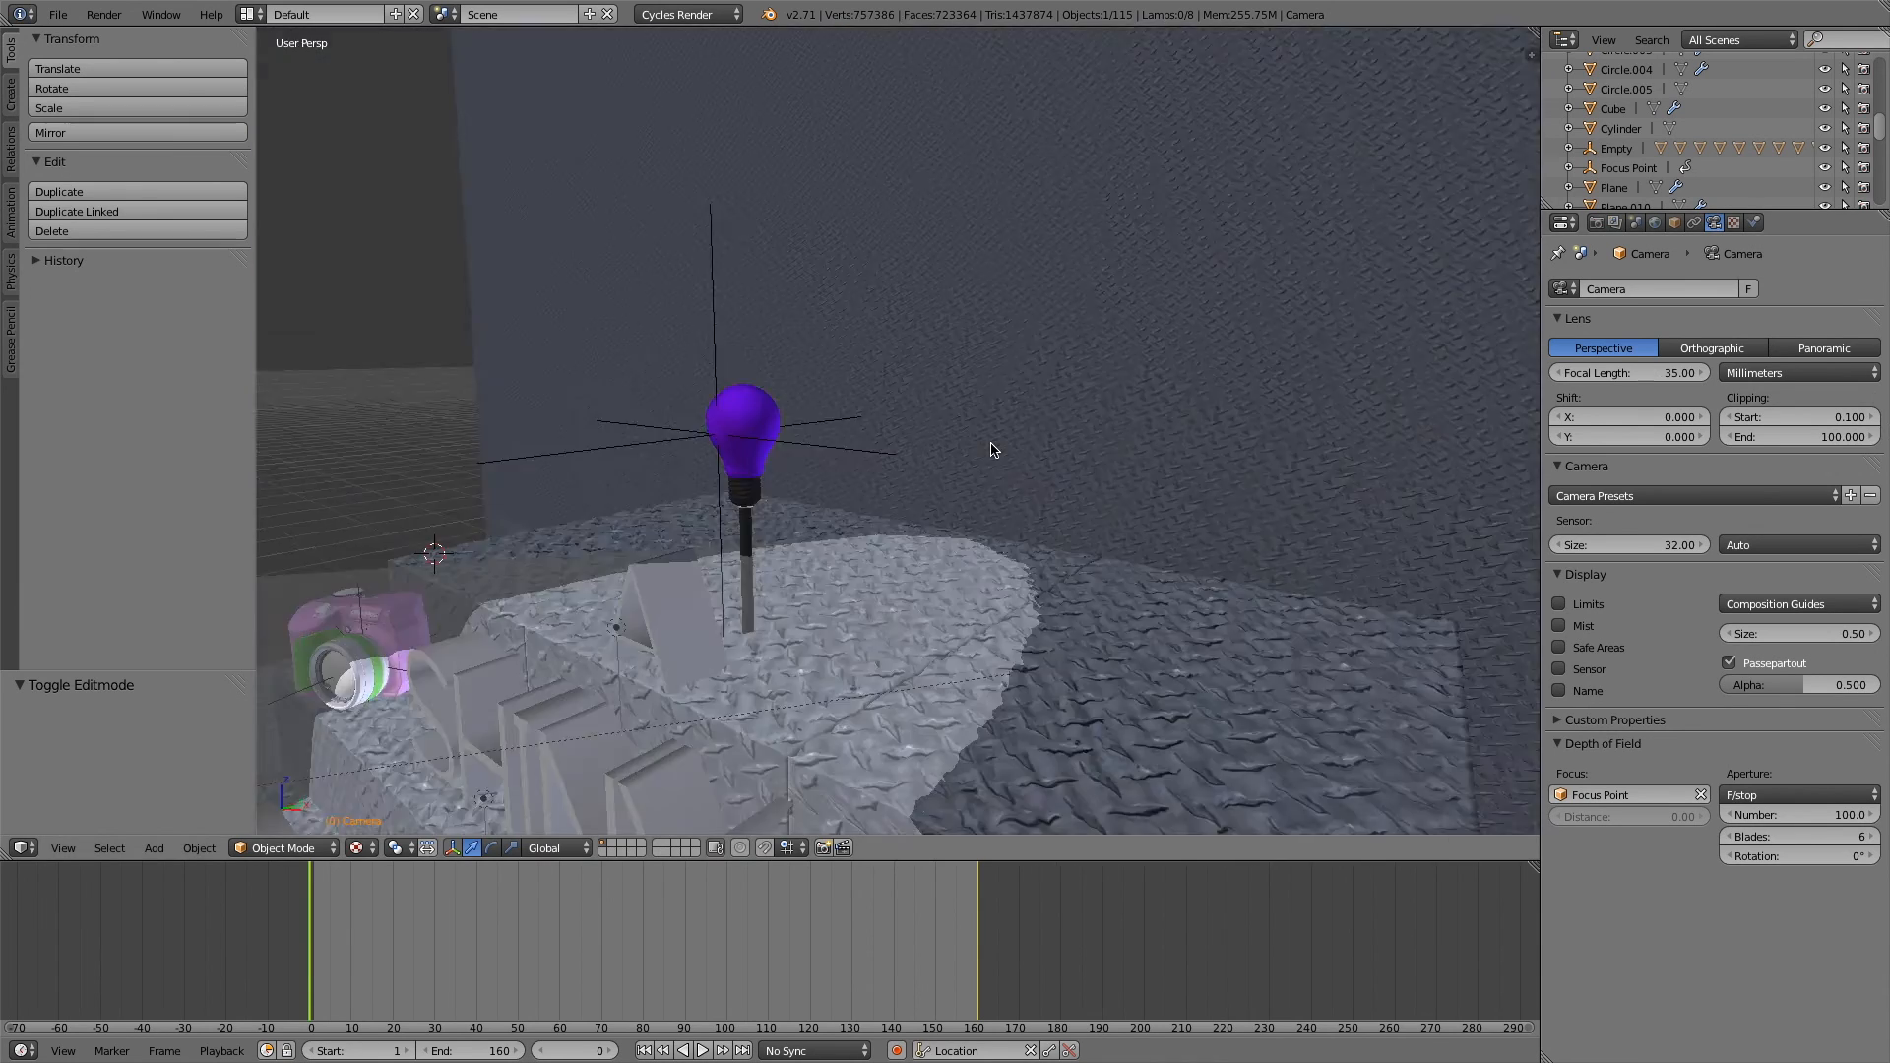
pyautogui.moveTo(991, 450); pyautogui.dragTo(979, 508, button='middle')
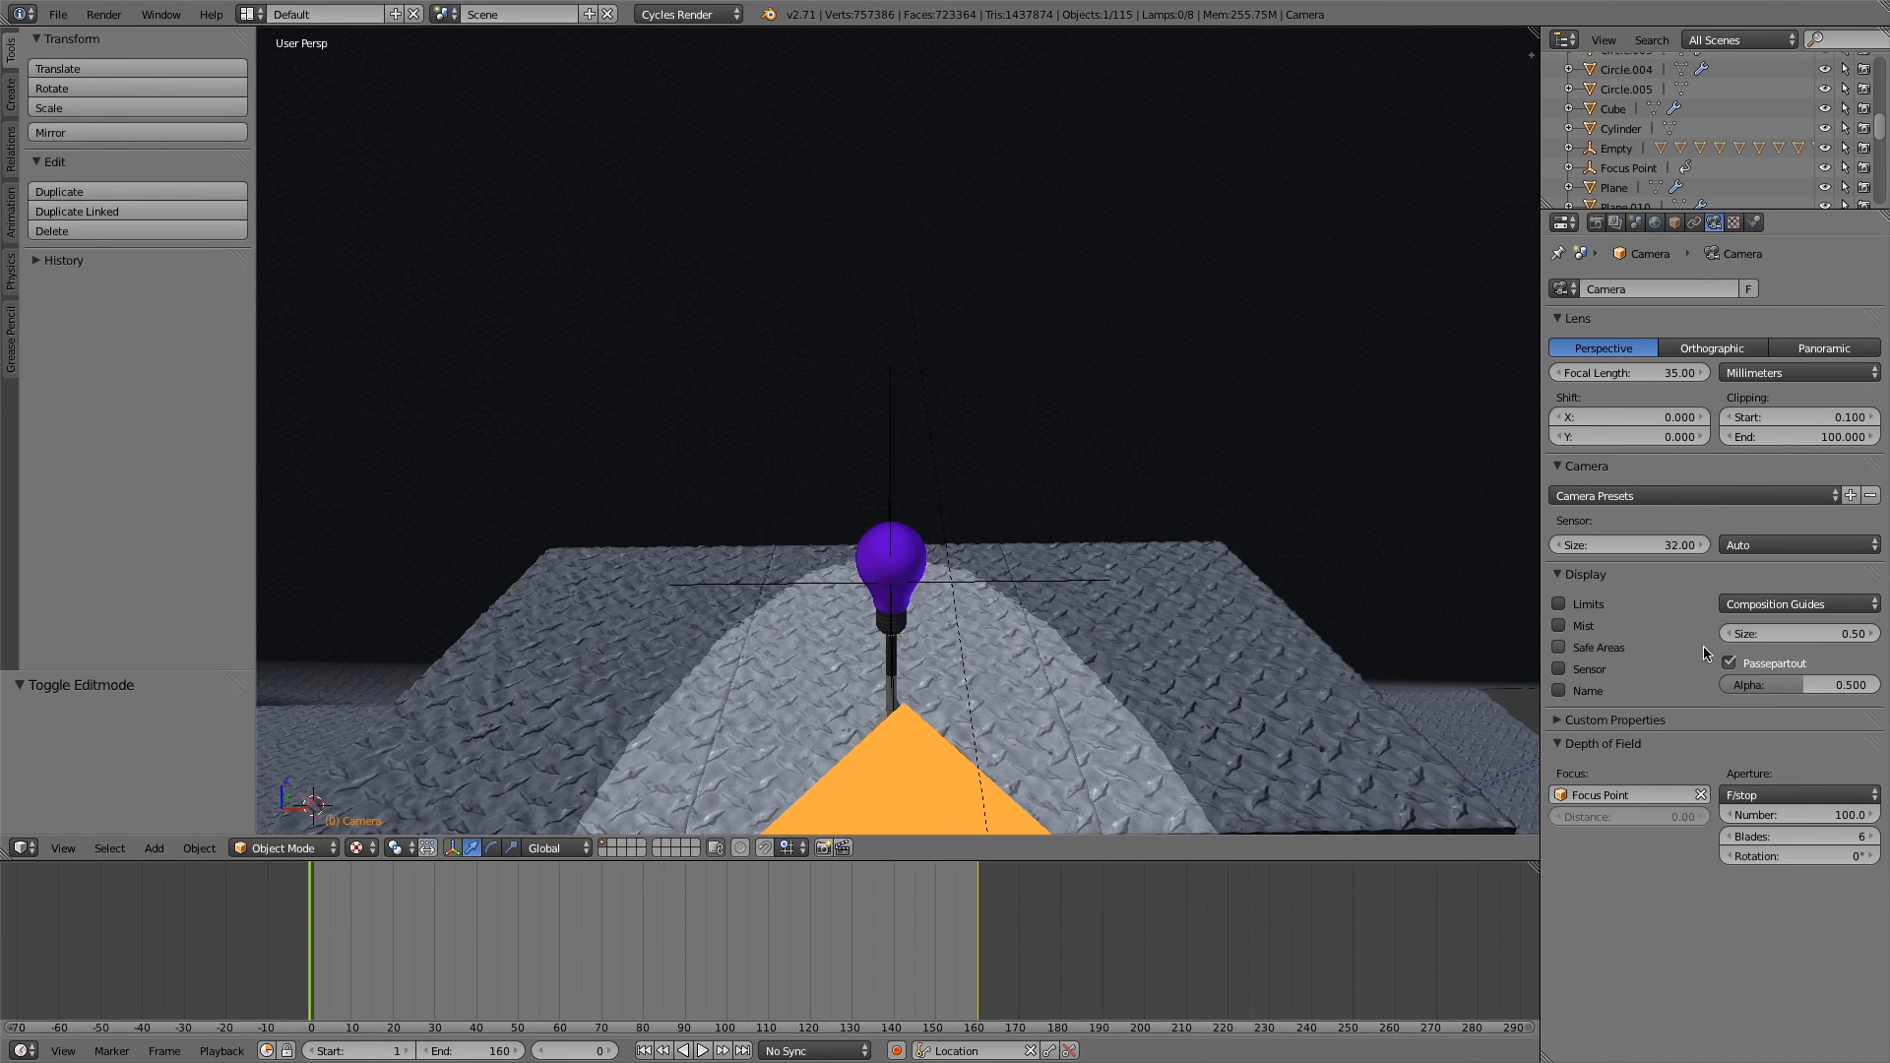
pyautogui.moveTo(943, 549); pyautogui.dragTo(410, 498, button='middle')
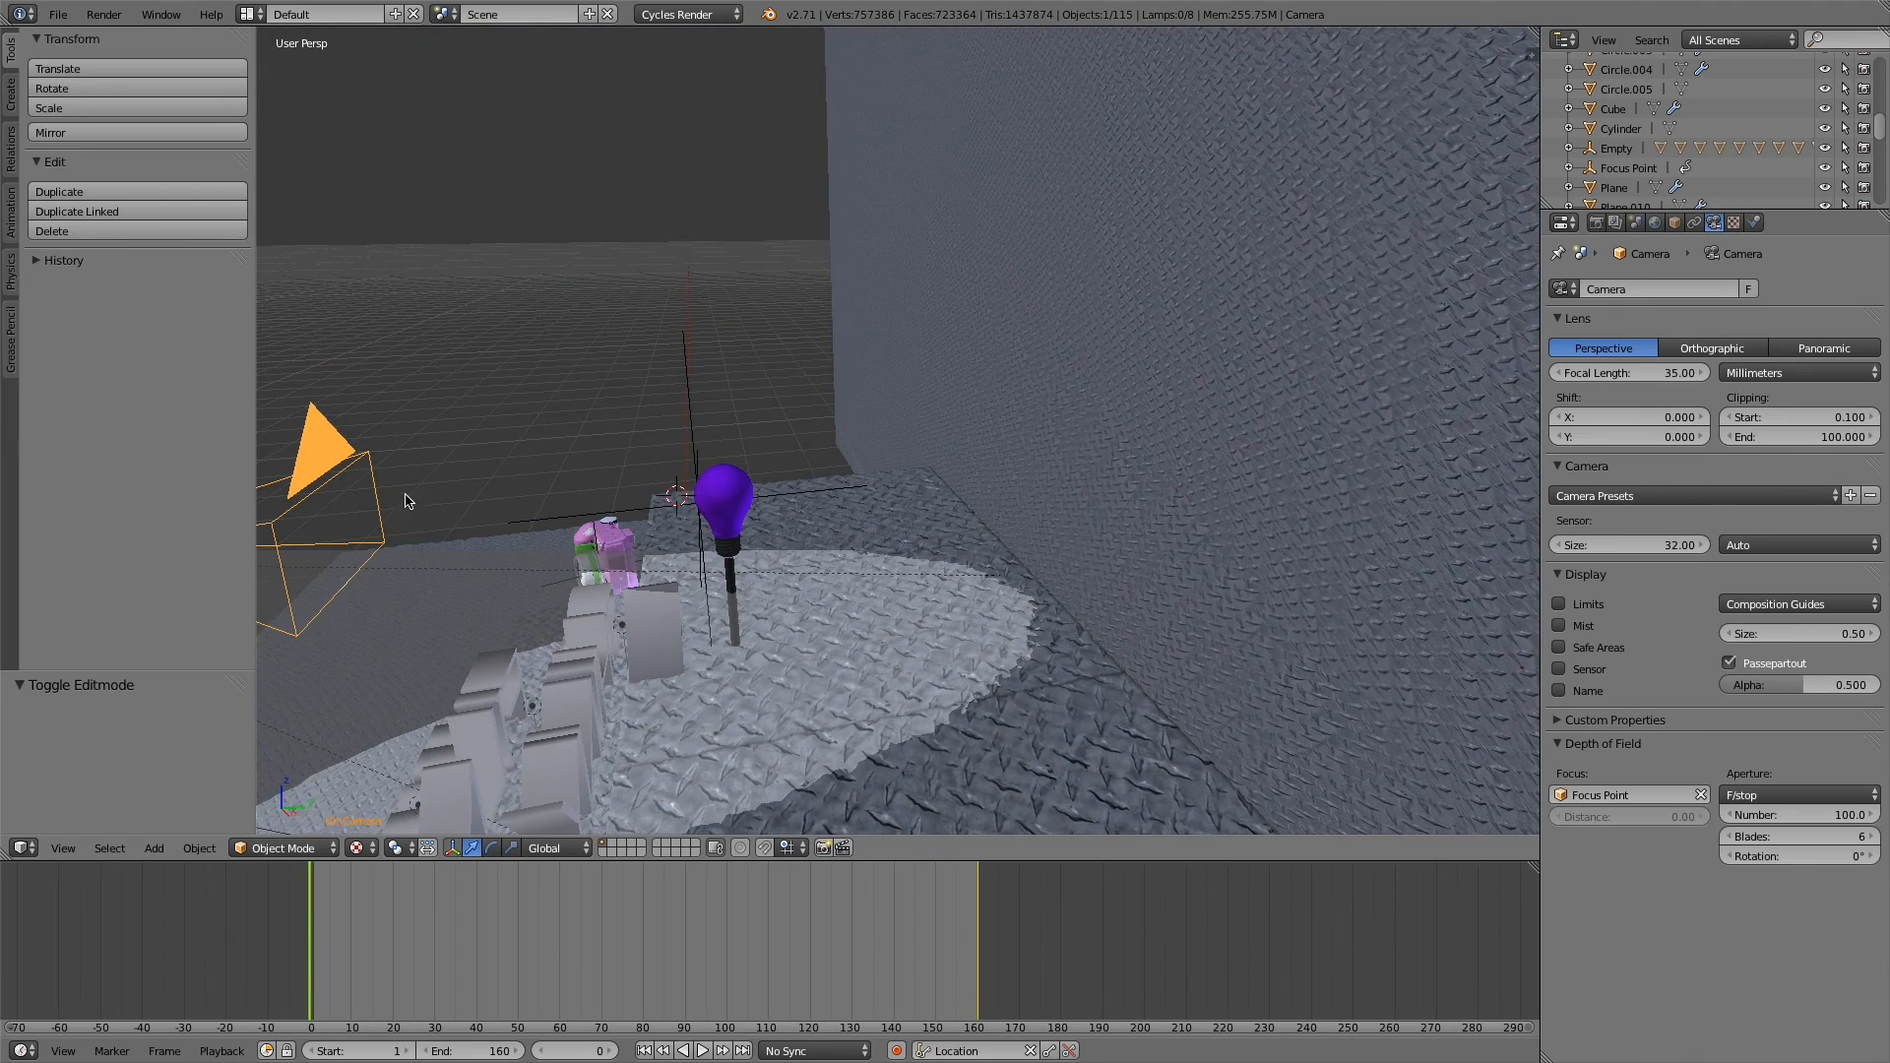
pyautogui.scroll(-3, 1167, 357)
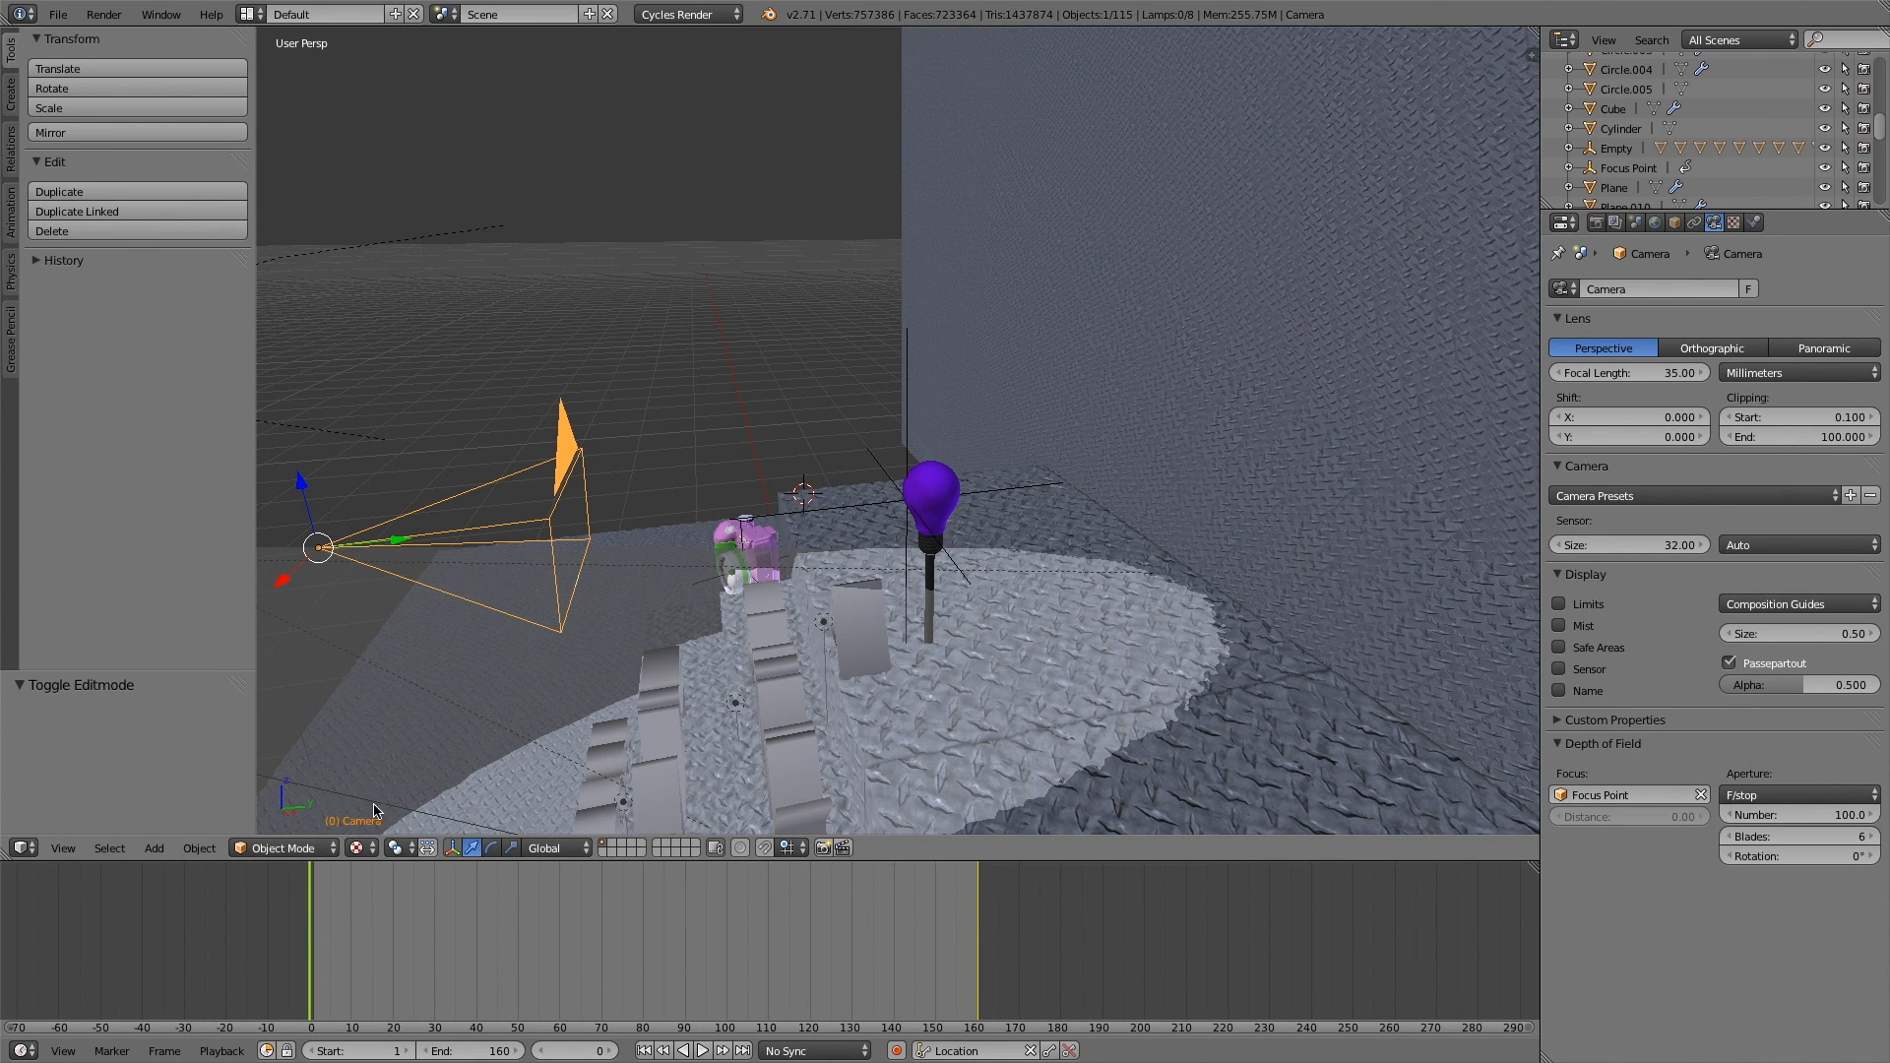
pyautogui.click(361, 851)
pyautogui.moveTo(787, 579)
pyautogui.mouseDown(button='middle')
pyautogui.moveTo(878, 582)
pyautogui.moveTo(945, 616)
pyautogui.mouseUp(button='middle')
# - Set the render samples to 5 and the render resolution scale to 37%
pyautogui.click(1596, 223)
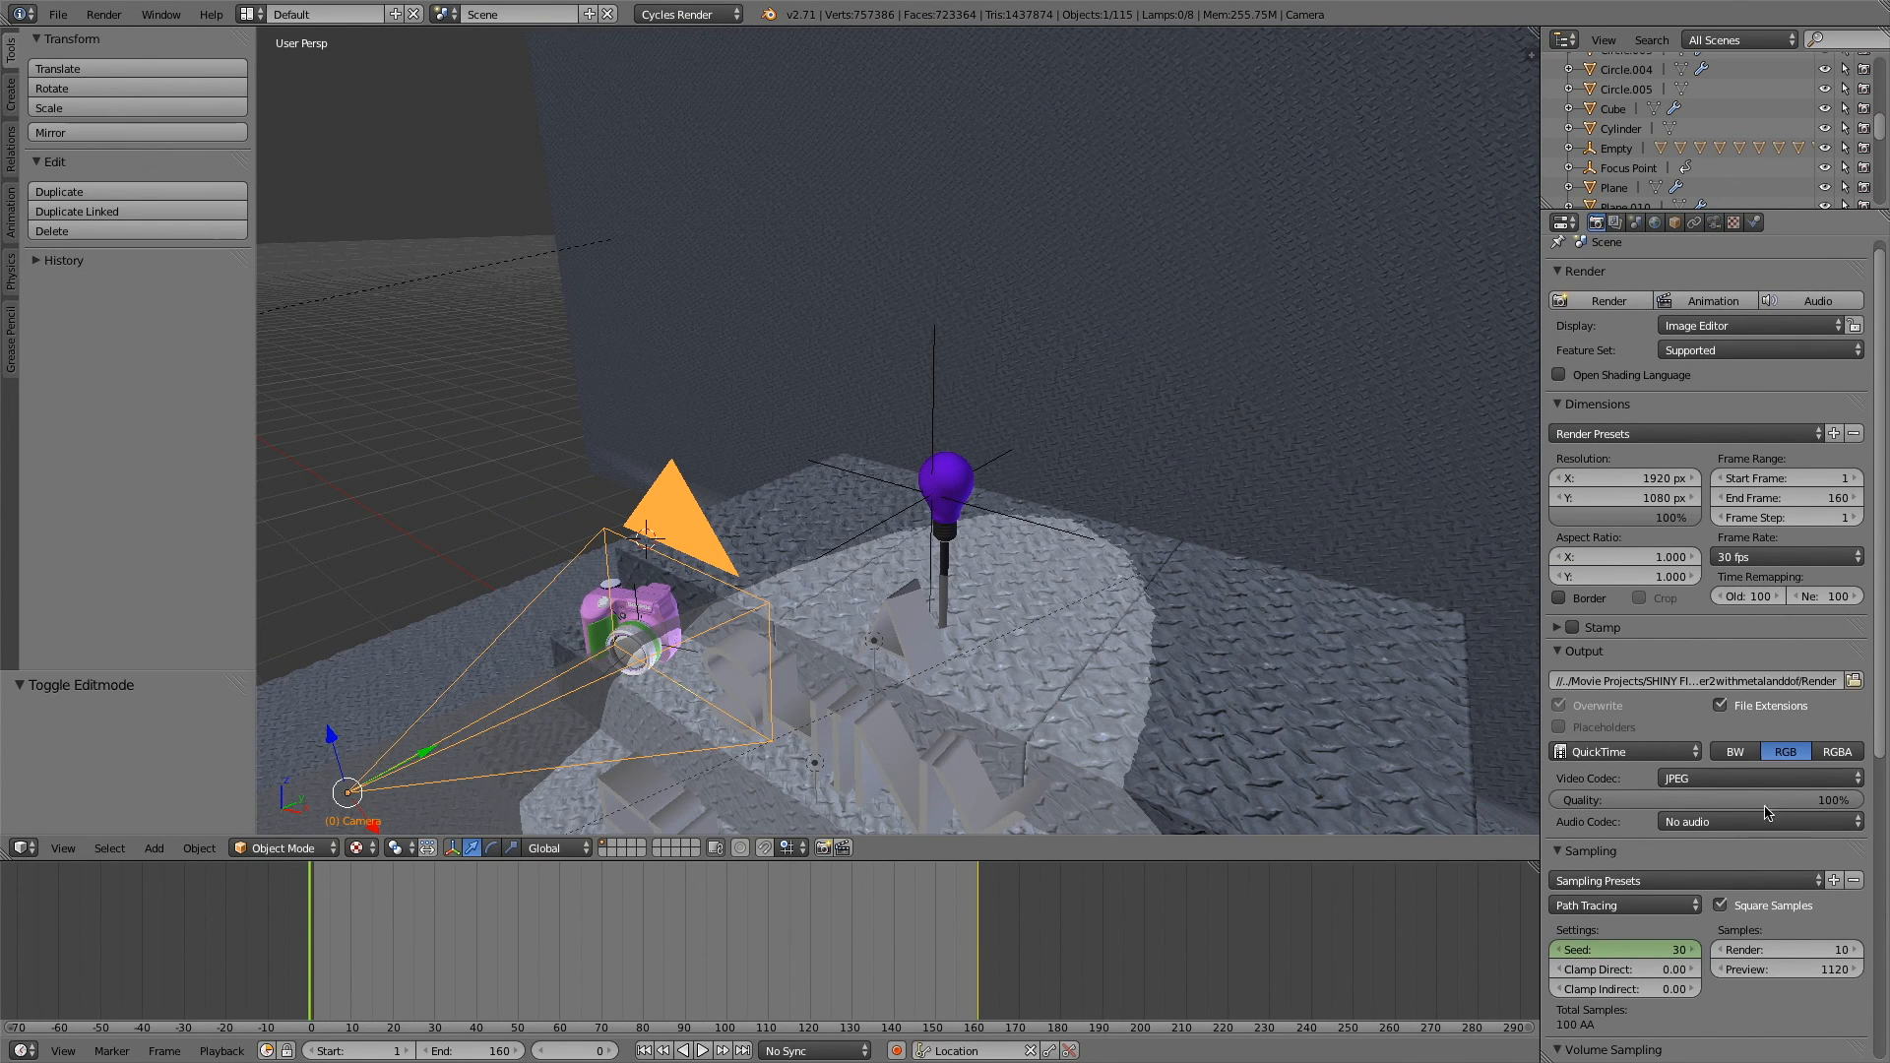
pyautogui.click(1789, 950)
pyautogui.write('5')
pyautogui.press('Return')
pyautogui.moveTo(1663, 518); pyautogui.dragTo(1586, 518)
pyautogui.scroll(1, 1782, 386)
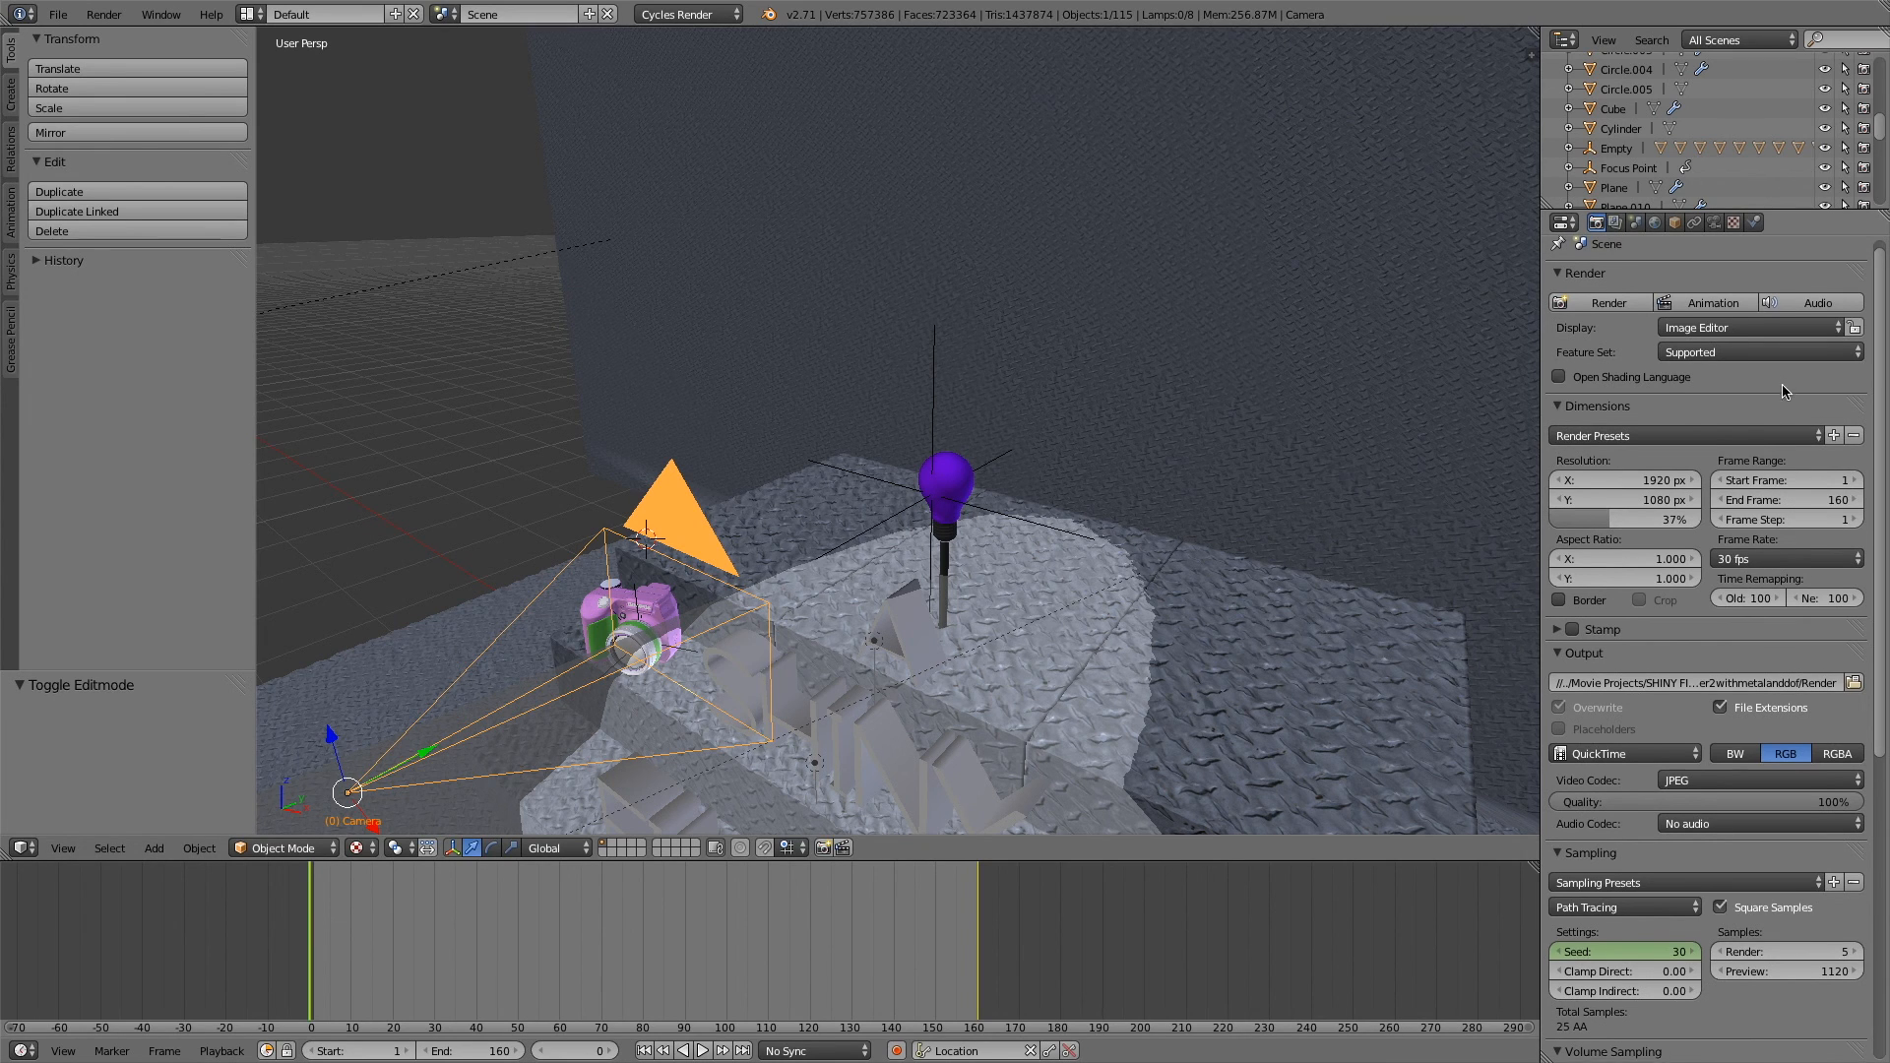
# - Recheck the camera's depth of field settings and render a test image of frame 0
pyautogui.click(1715, 222)
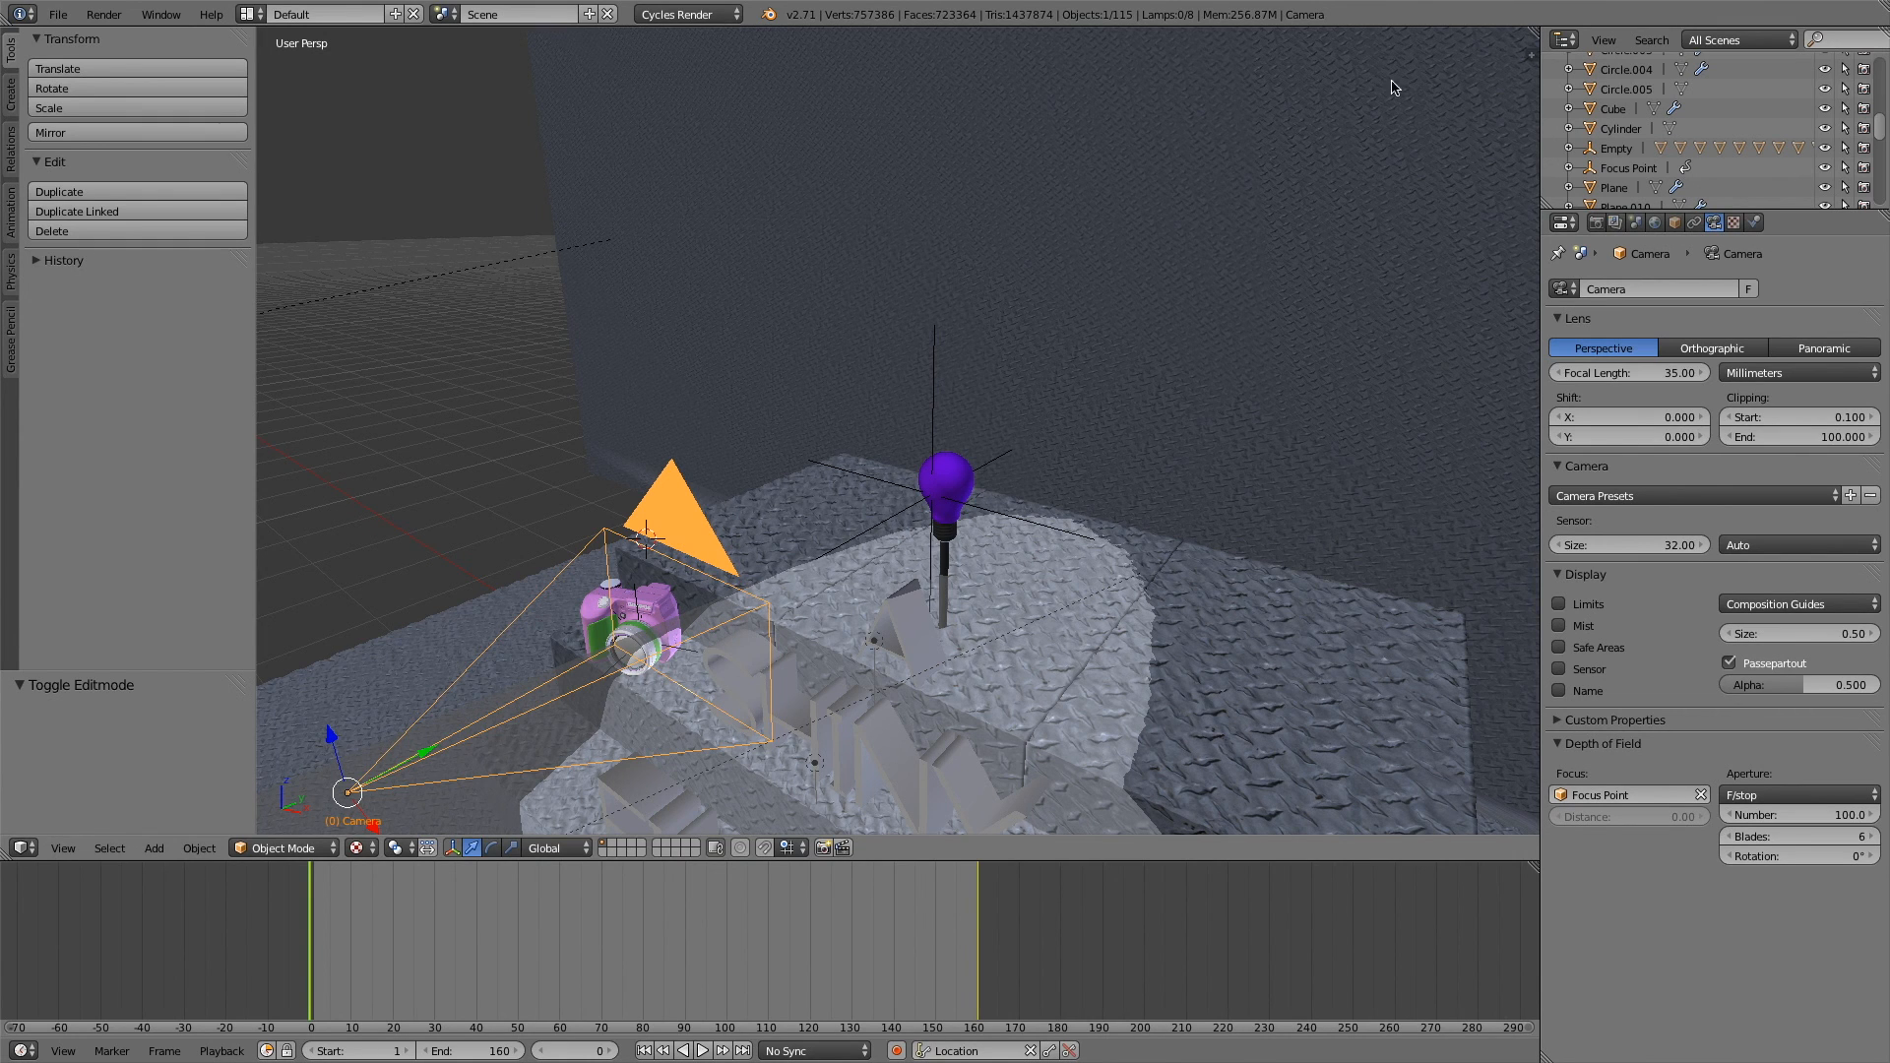
pyautogui.click(1597, 224)
pyautogui.click(1599, 311)
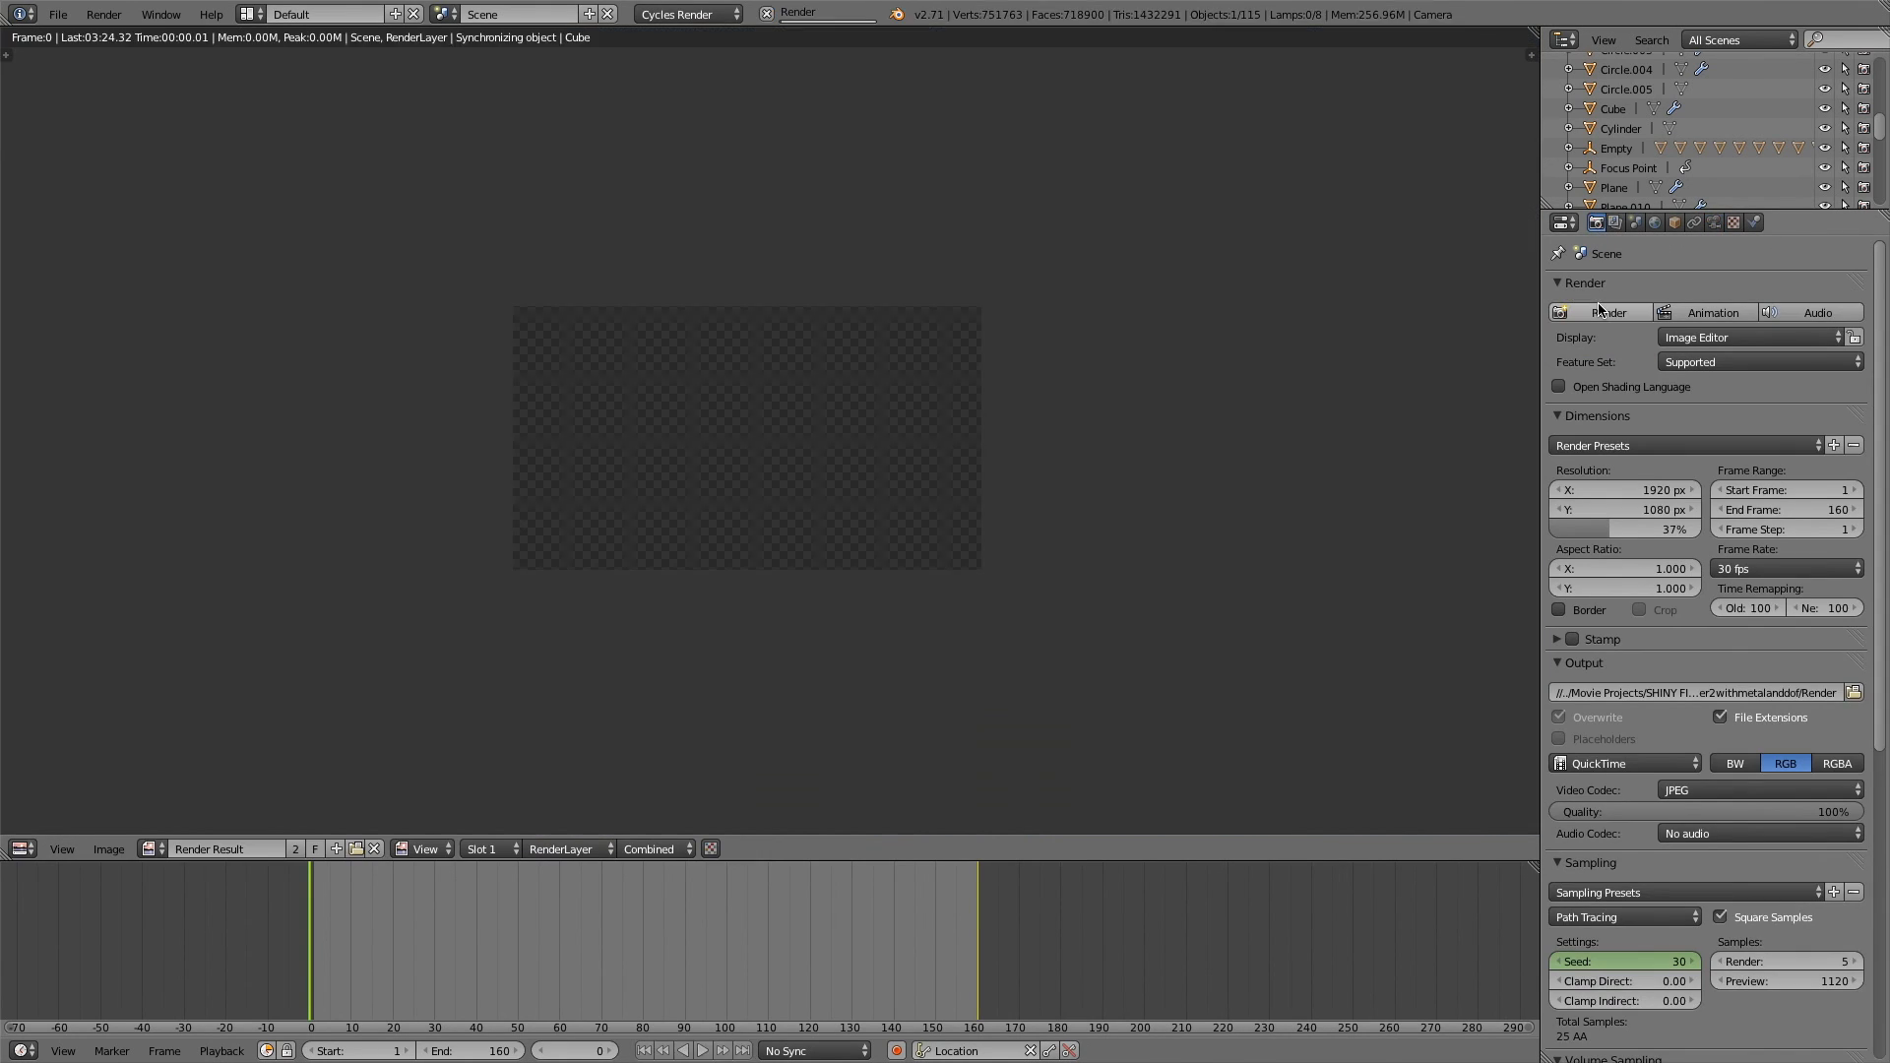
pyautogui.click(1596, 312)
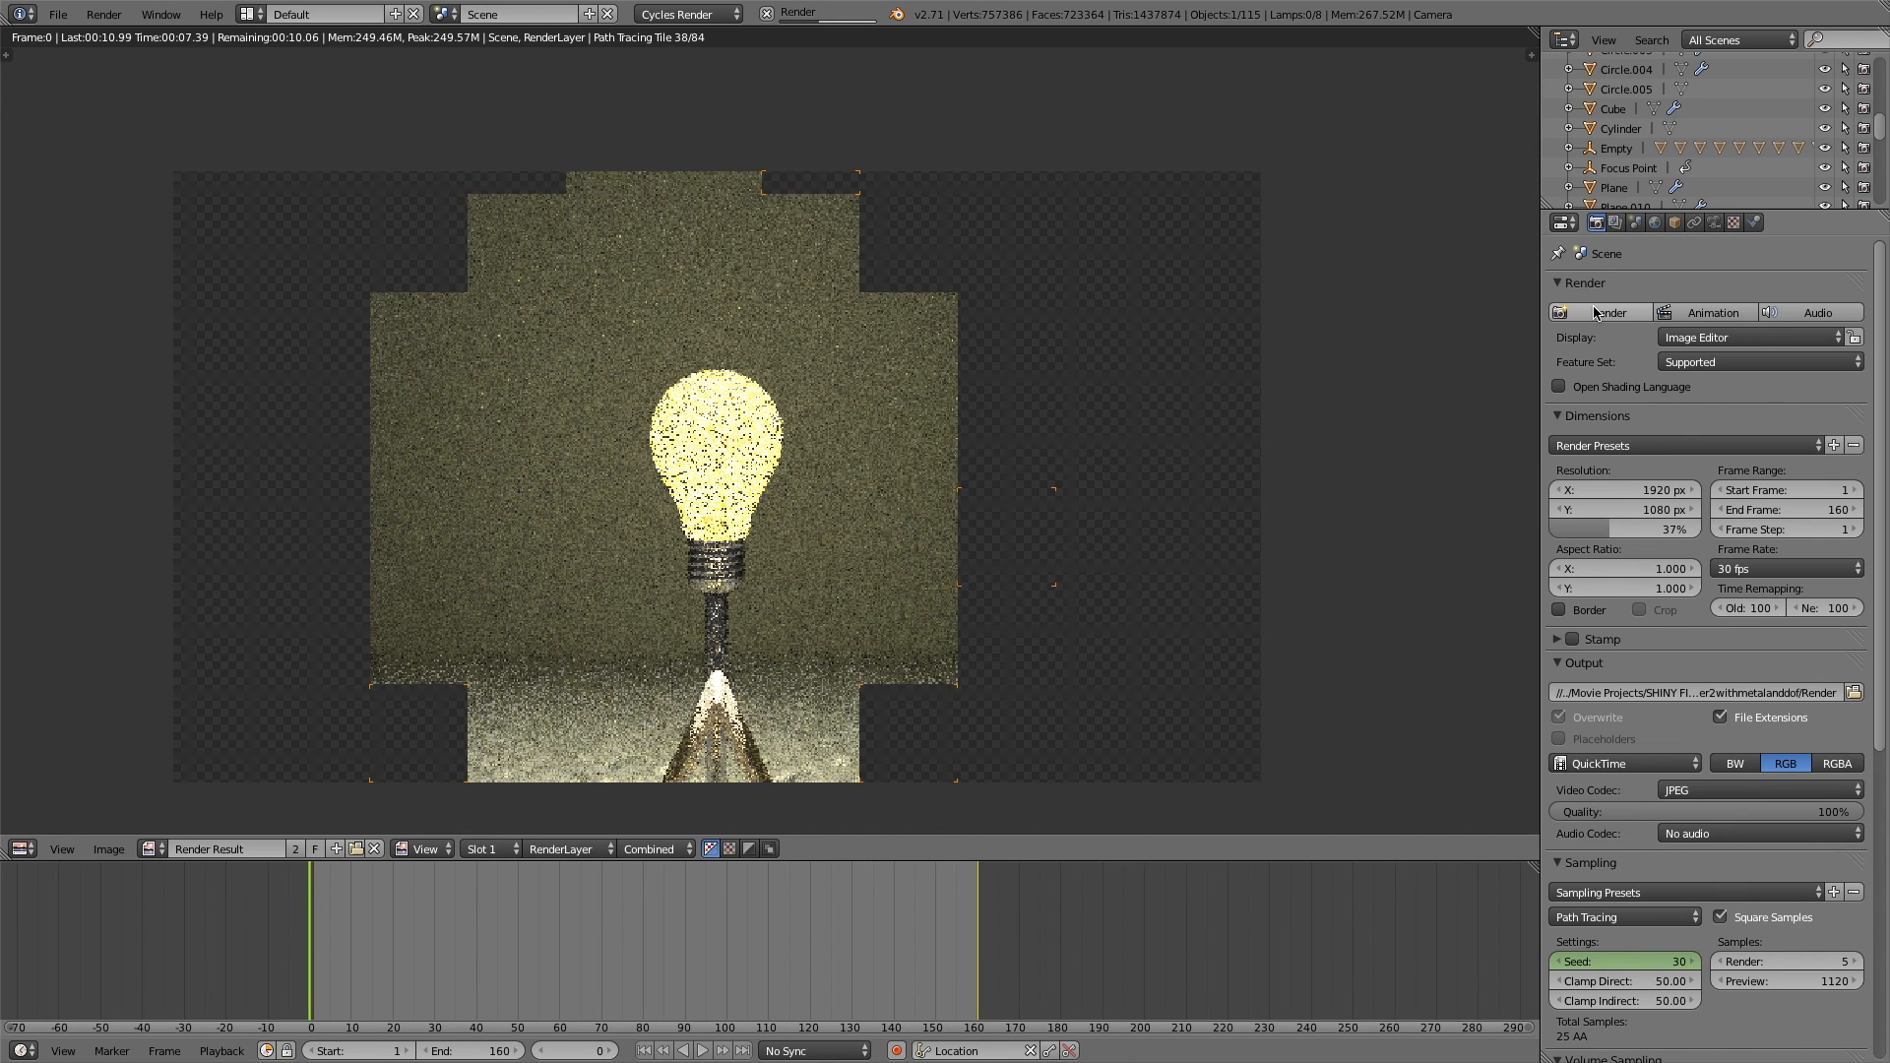
# - Set the render resolution scale to 35% and the render samples to 7, and render frame 0 again
pyautogui.moveTo(1673, 527)
pyautogui.mouseDown()
pyautogui.moveTo(1772, 527)
pyautogui.moveTo(1639, 529)
pyautogui.mouseUp()
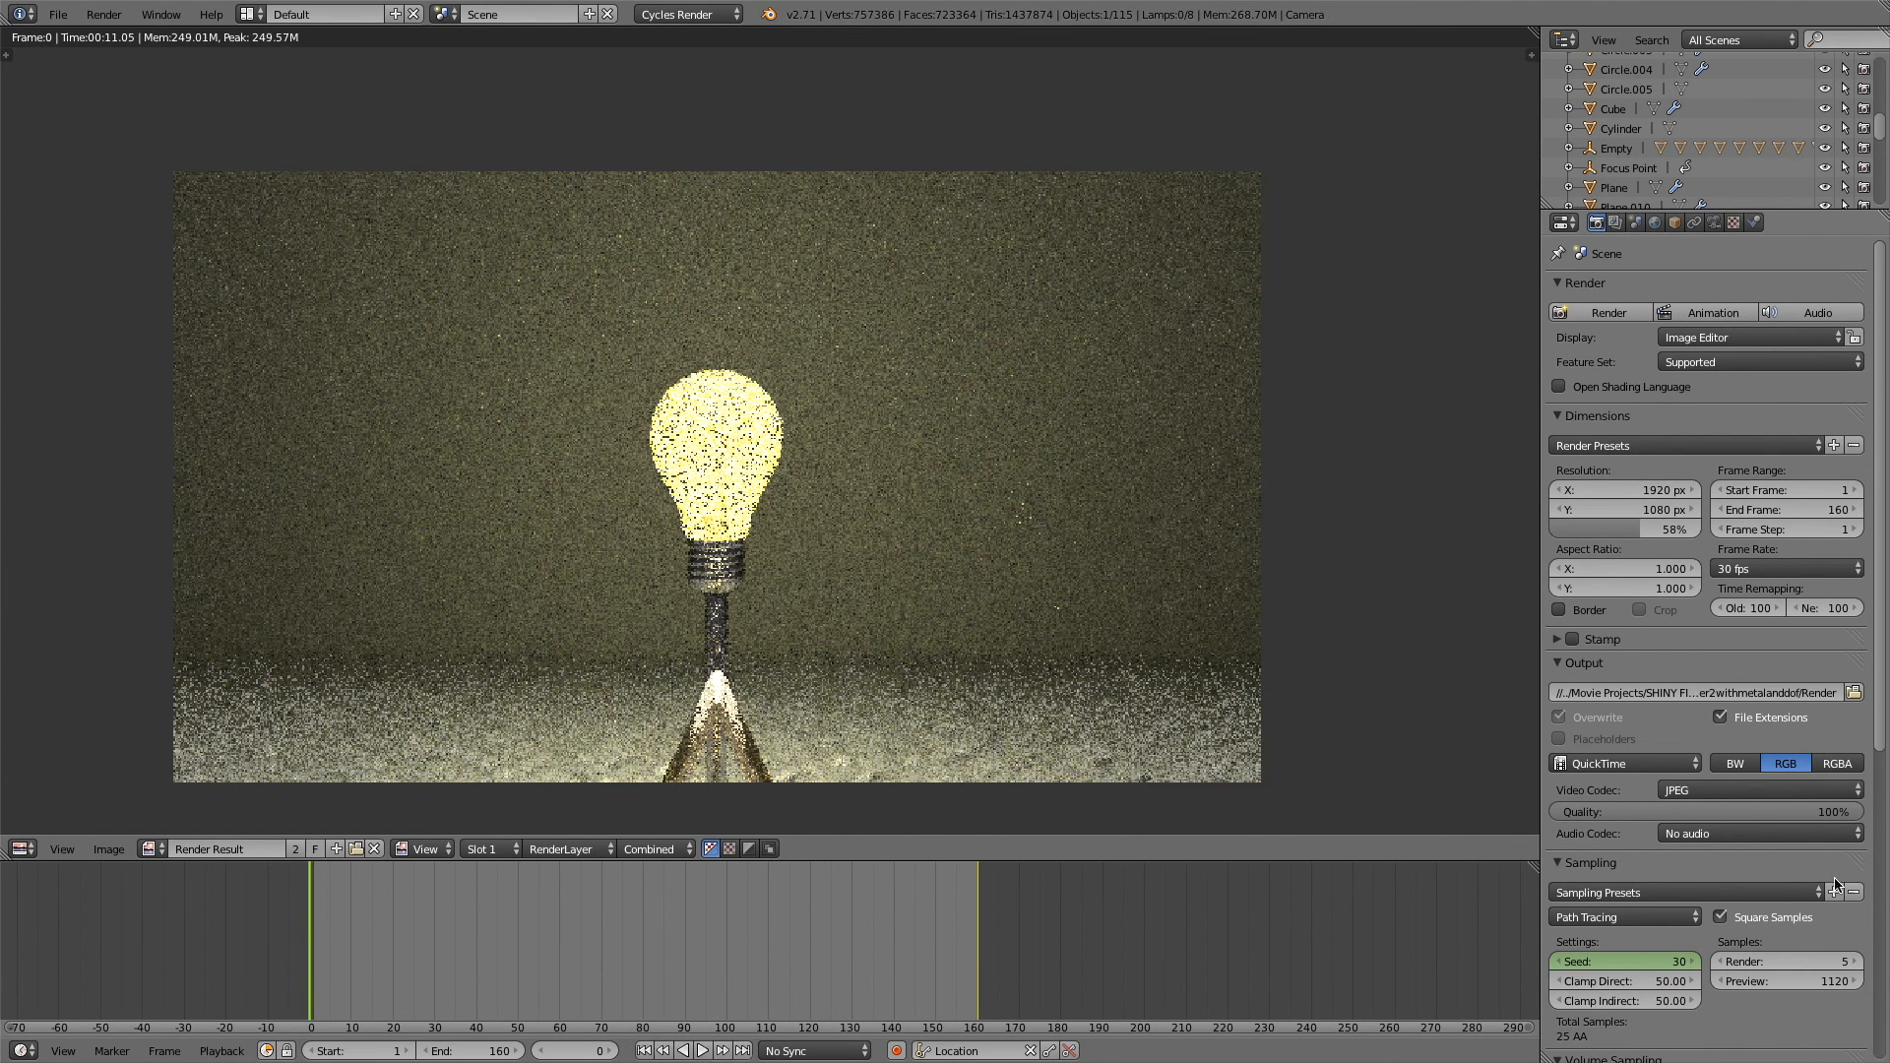
pyautogui.moveTo(1639, 529); pyautogui.dragTo(1615, 529)
pyautogui.click(1792, 960)
pyautogui.write('7')
pyautogui.press('Return')
pyautogui.click(1609, 313)
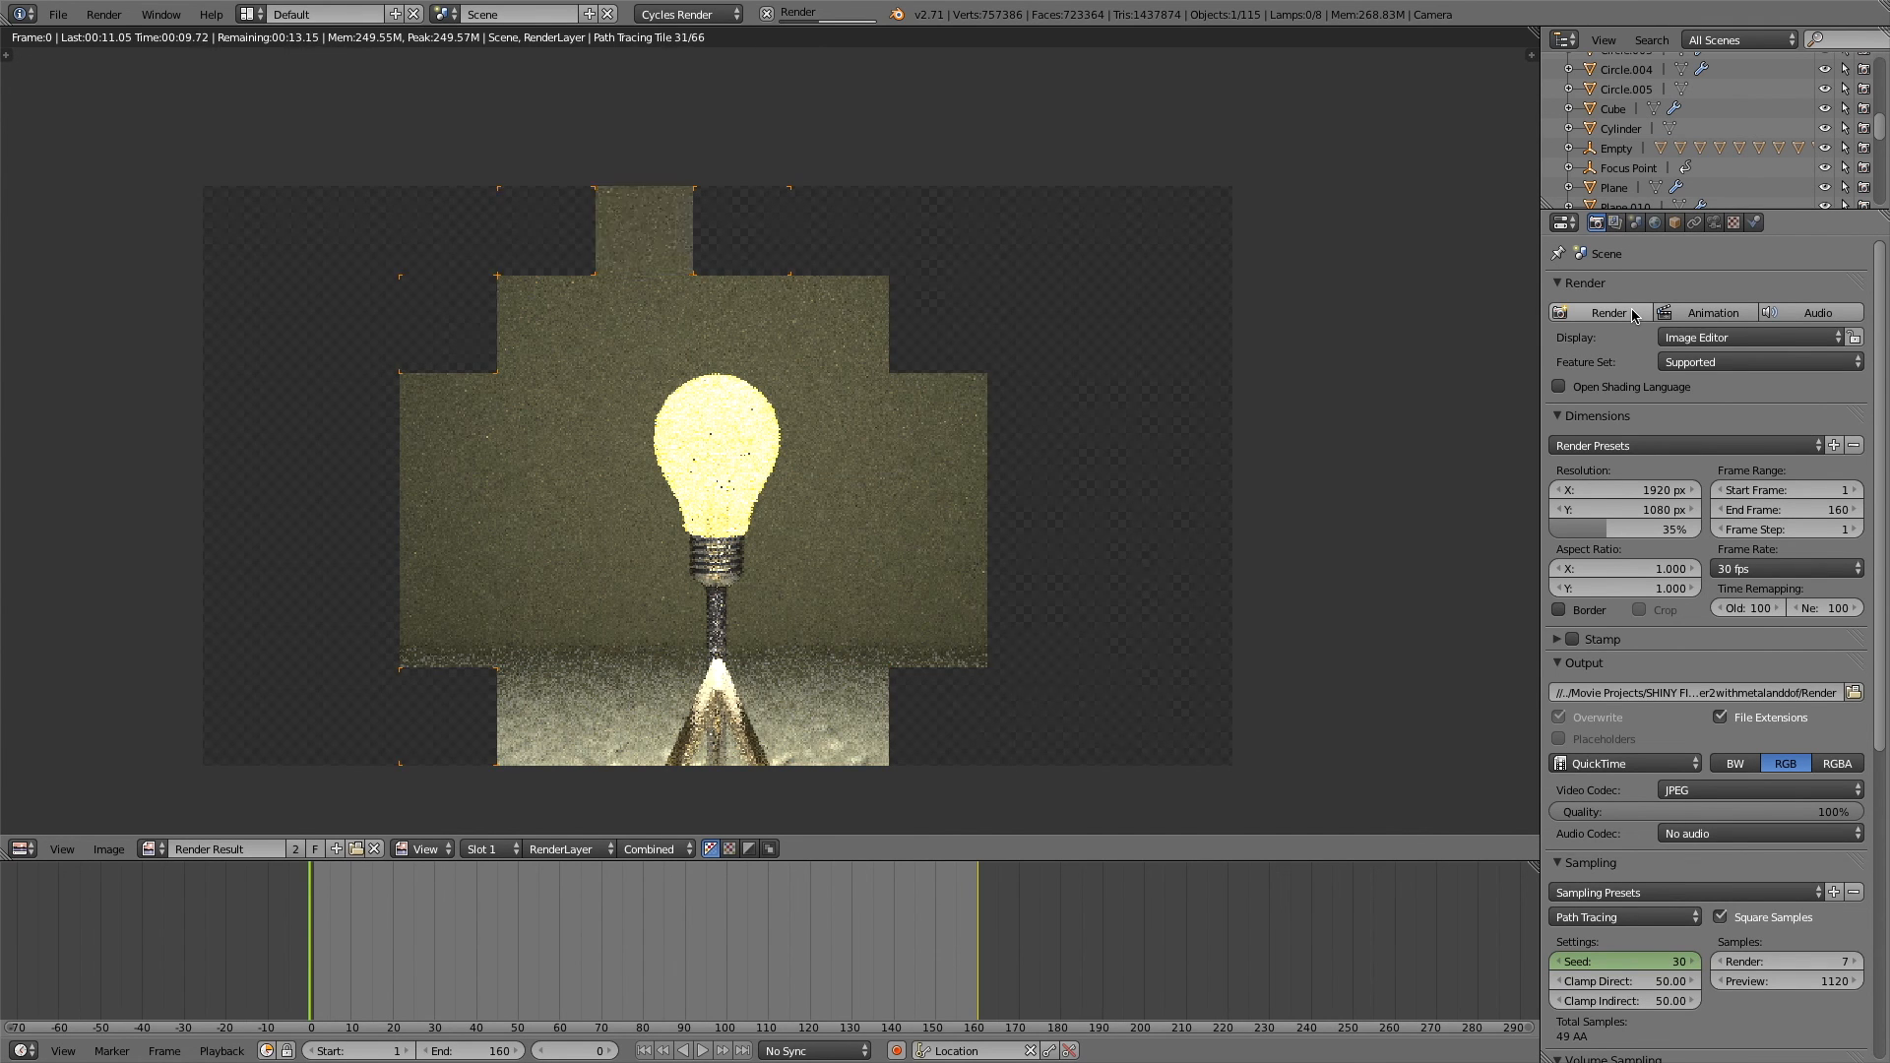
# - Examine the rendered light bulb and the focus of the floor and background up close and as a whole
pyautogui.scroll(4, 708, 399)
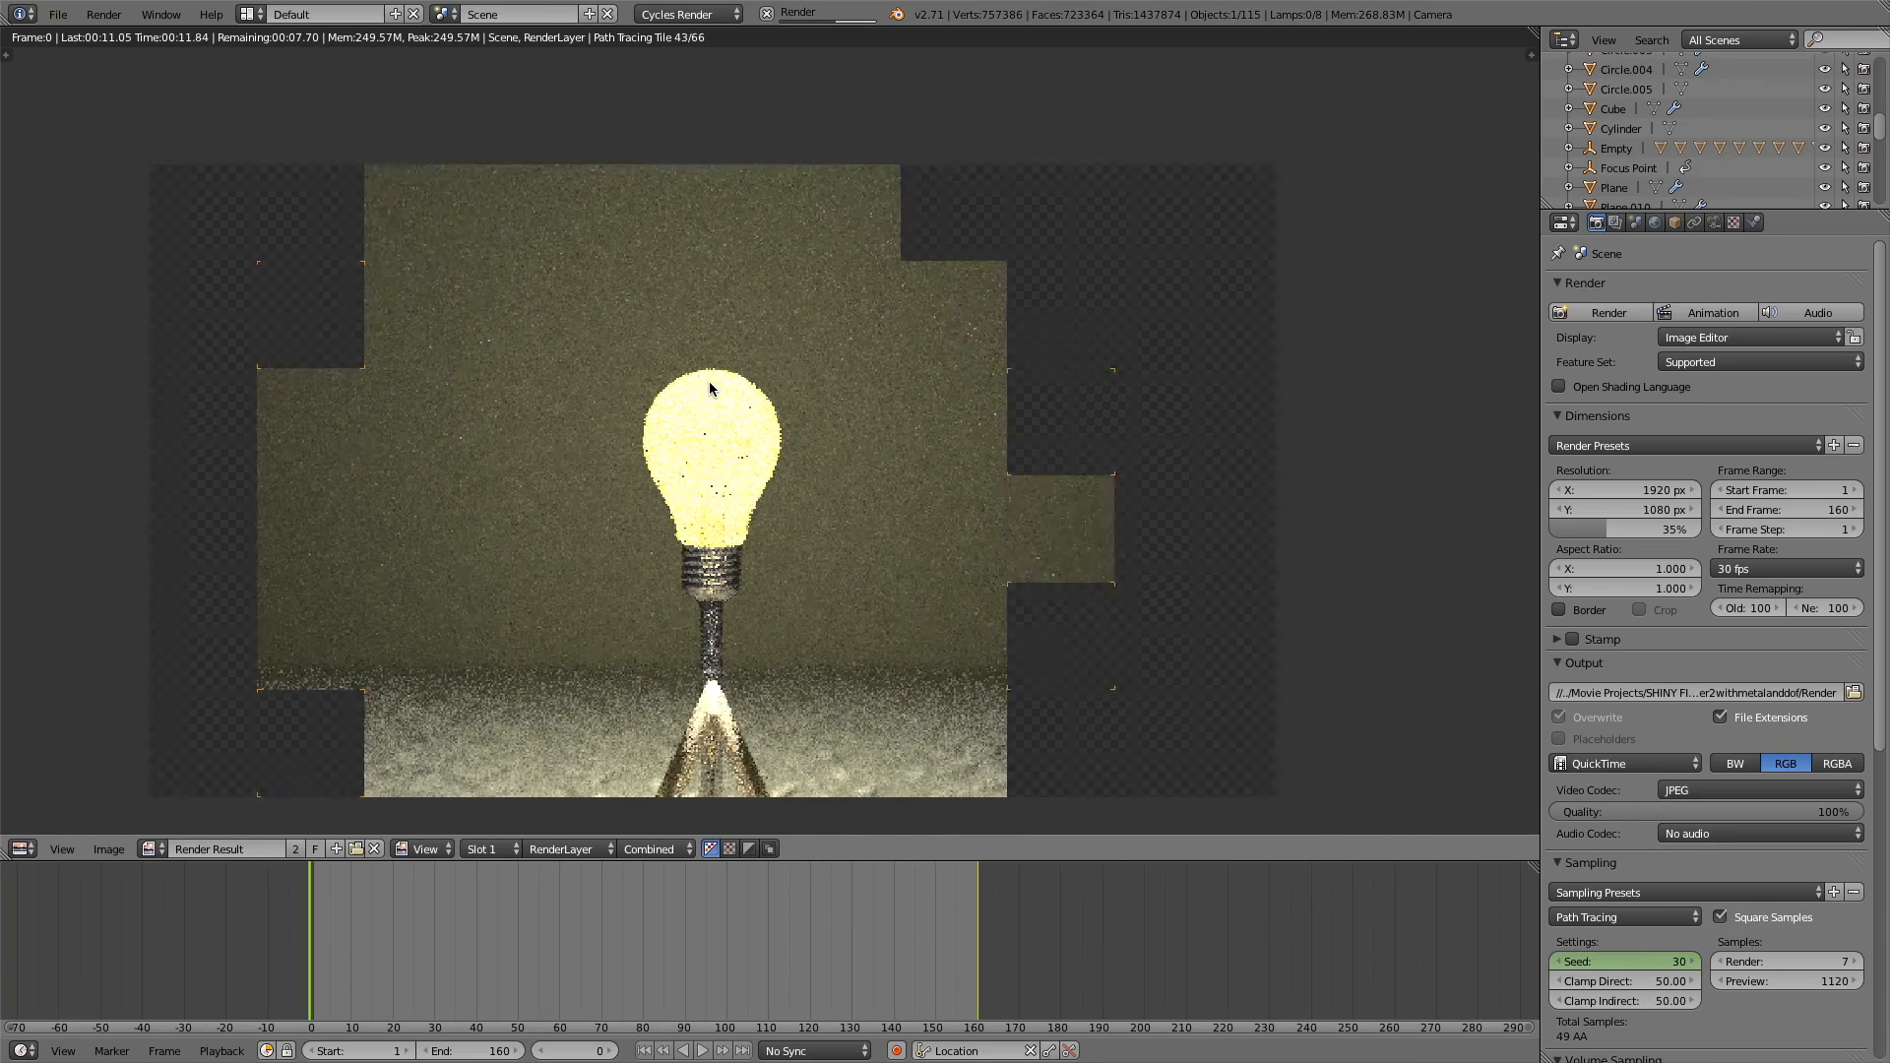
pyautogui.scroll(-4, 1105, 515)
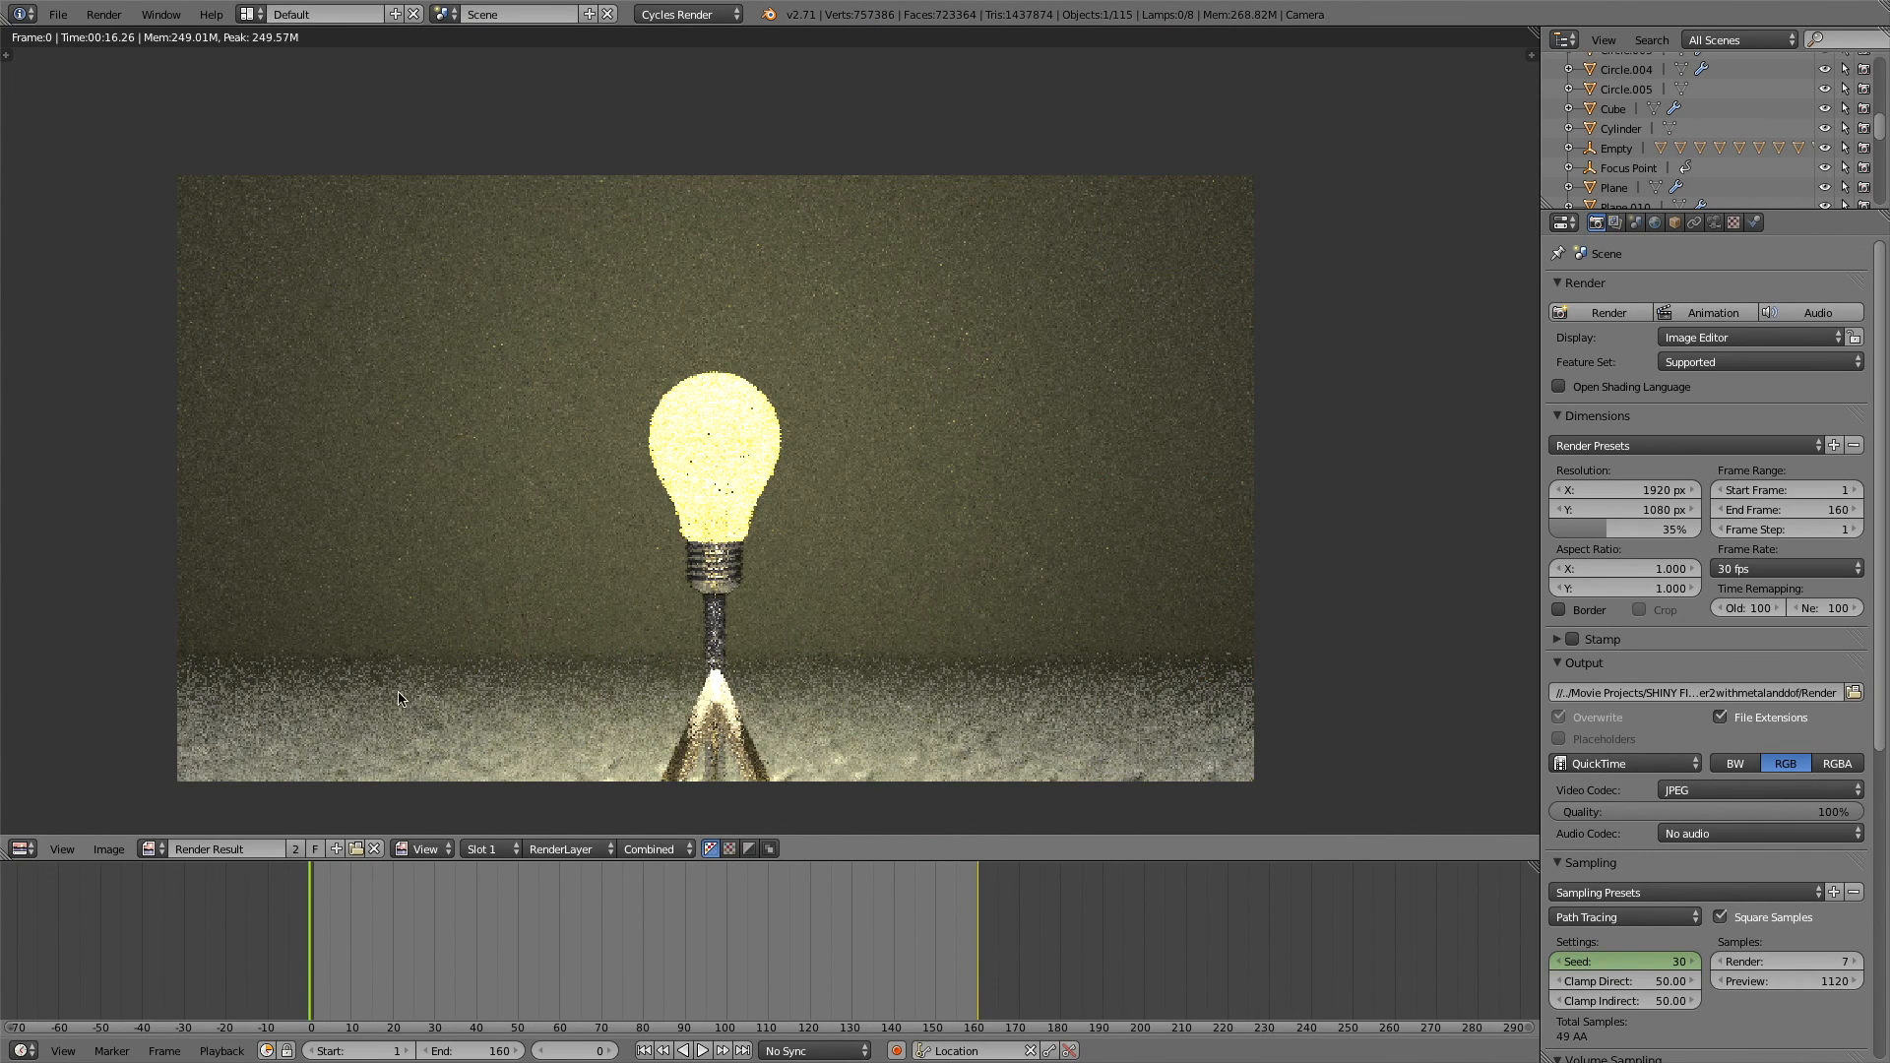
pyautogui.scroll(-1, 1628, 469)
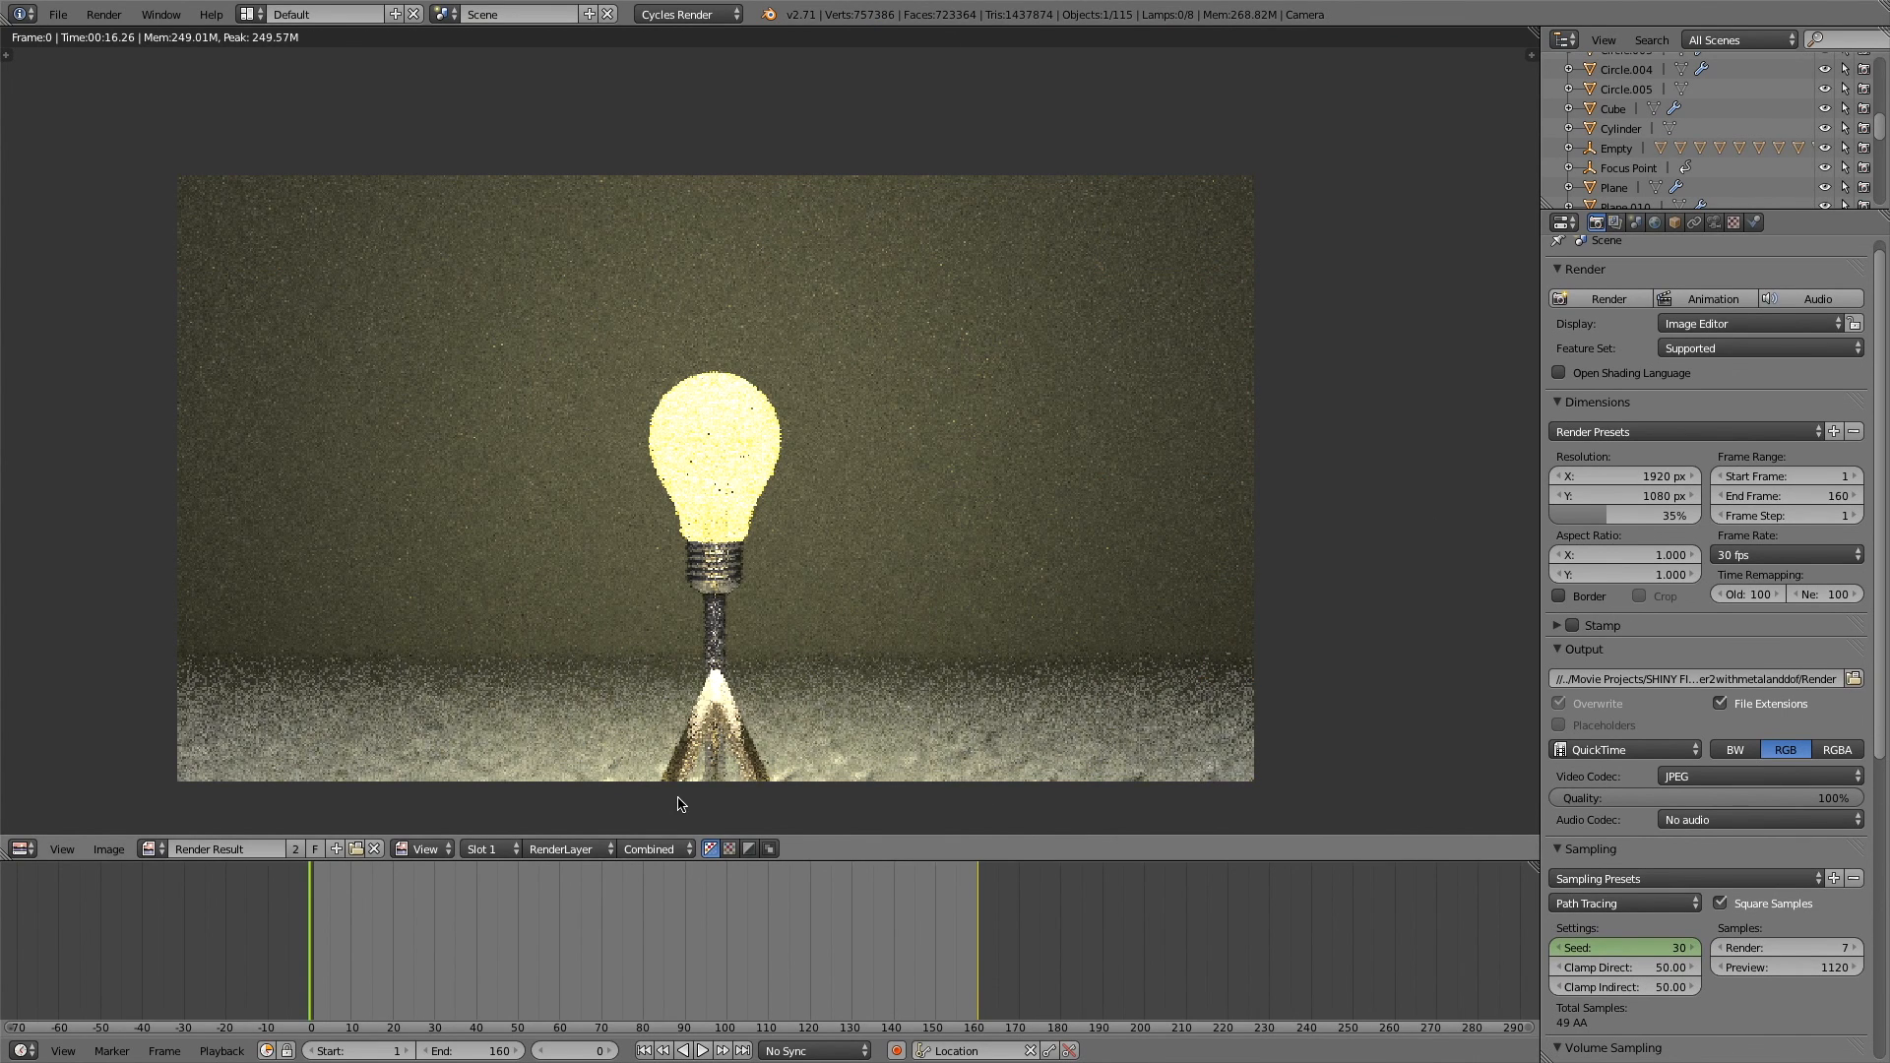
pyautogui.scroll(3, 705, 713)
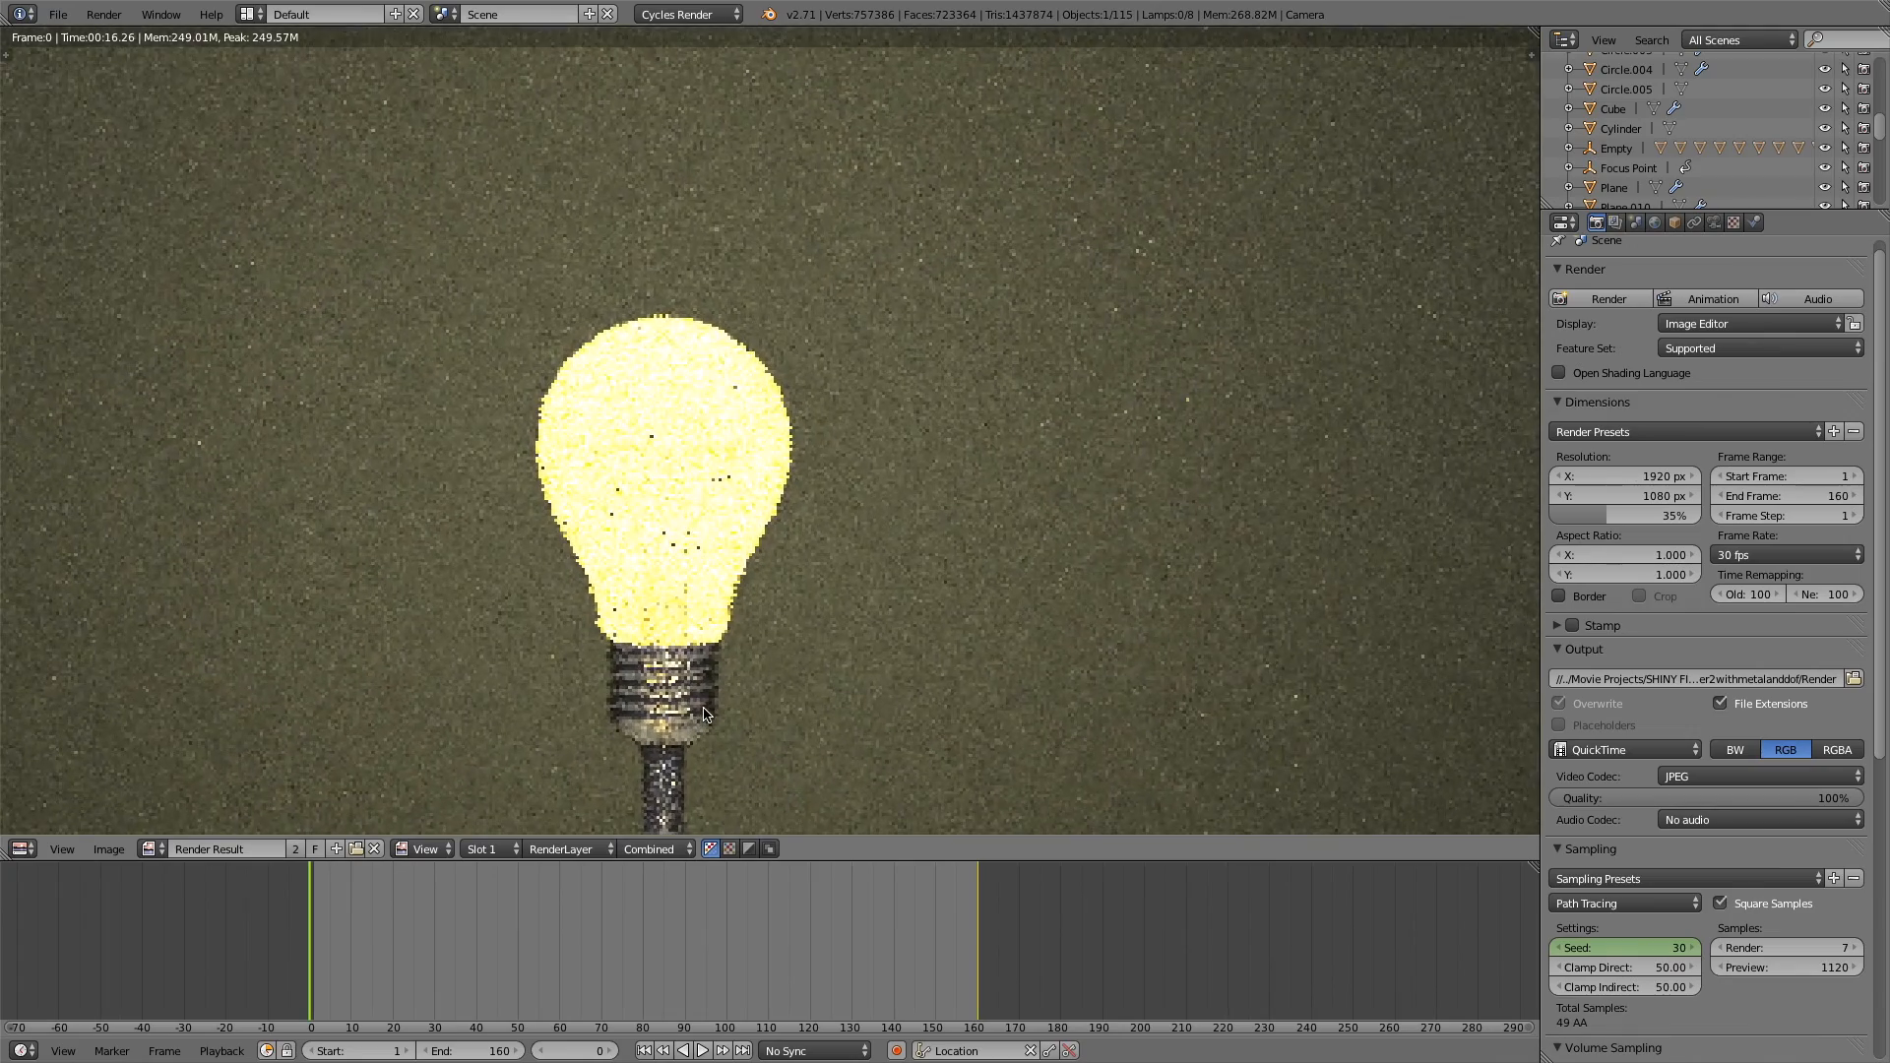
pyautogui.scroll(-2, 629, 659)
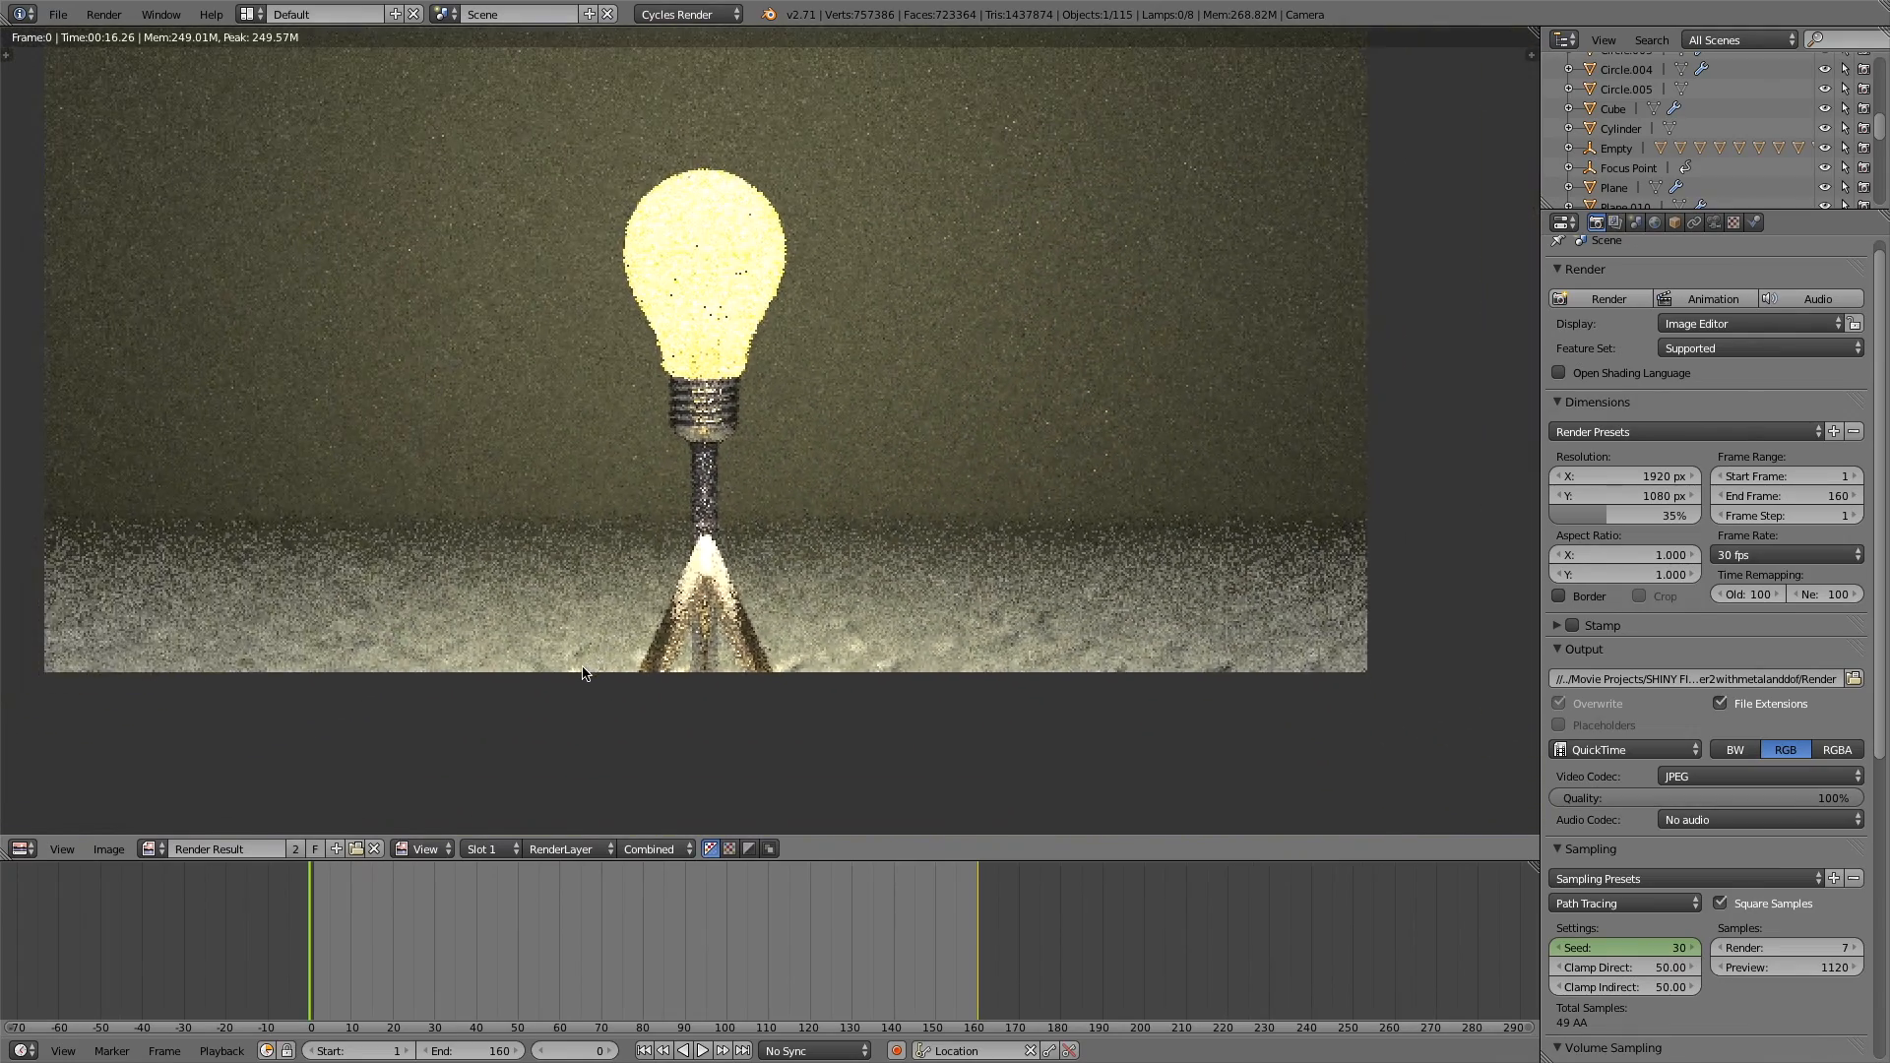
pyautogui.moveTo(584, 673); pyautogui.dragTo(682, 628, button='middle')
pyautogui.scroll(-2, 582, 673)
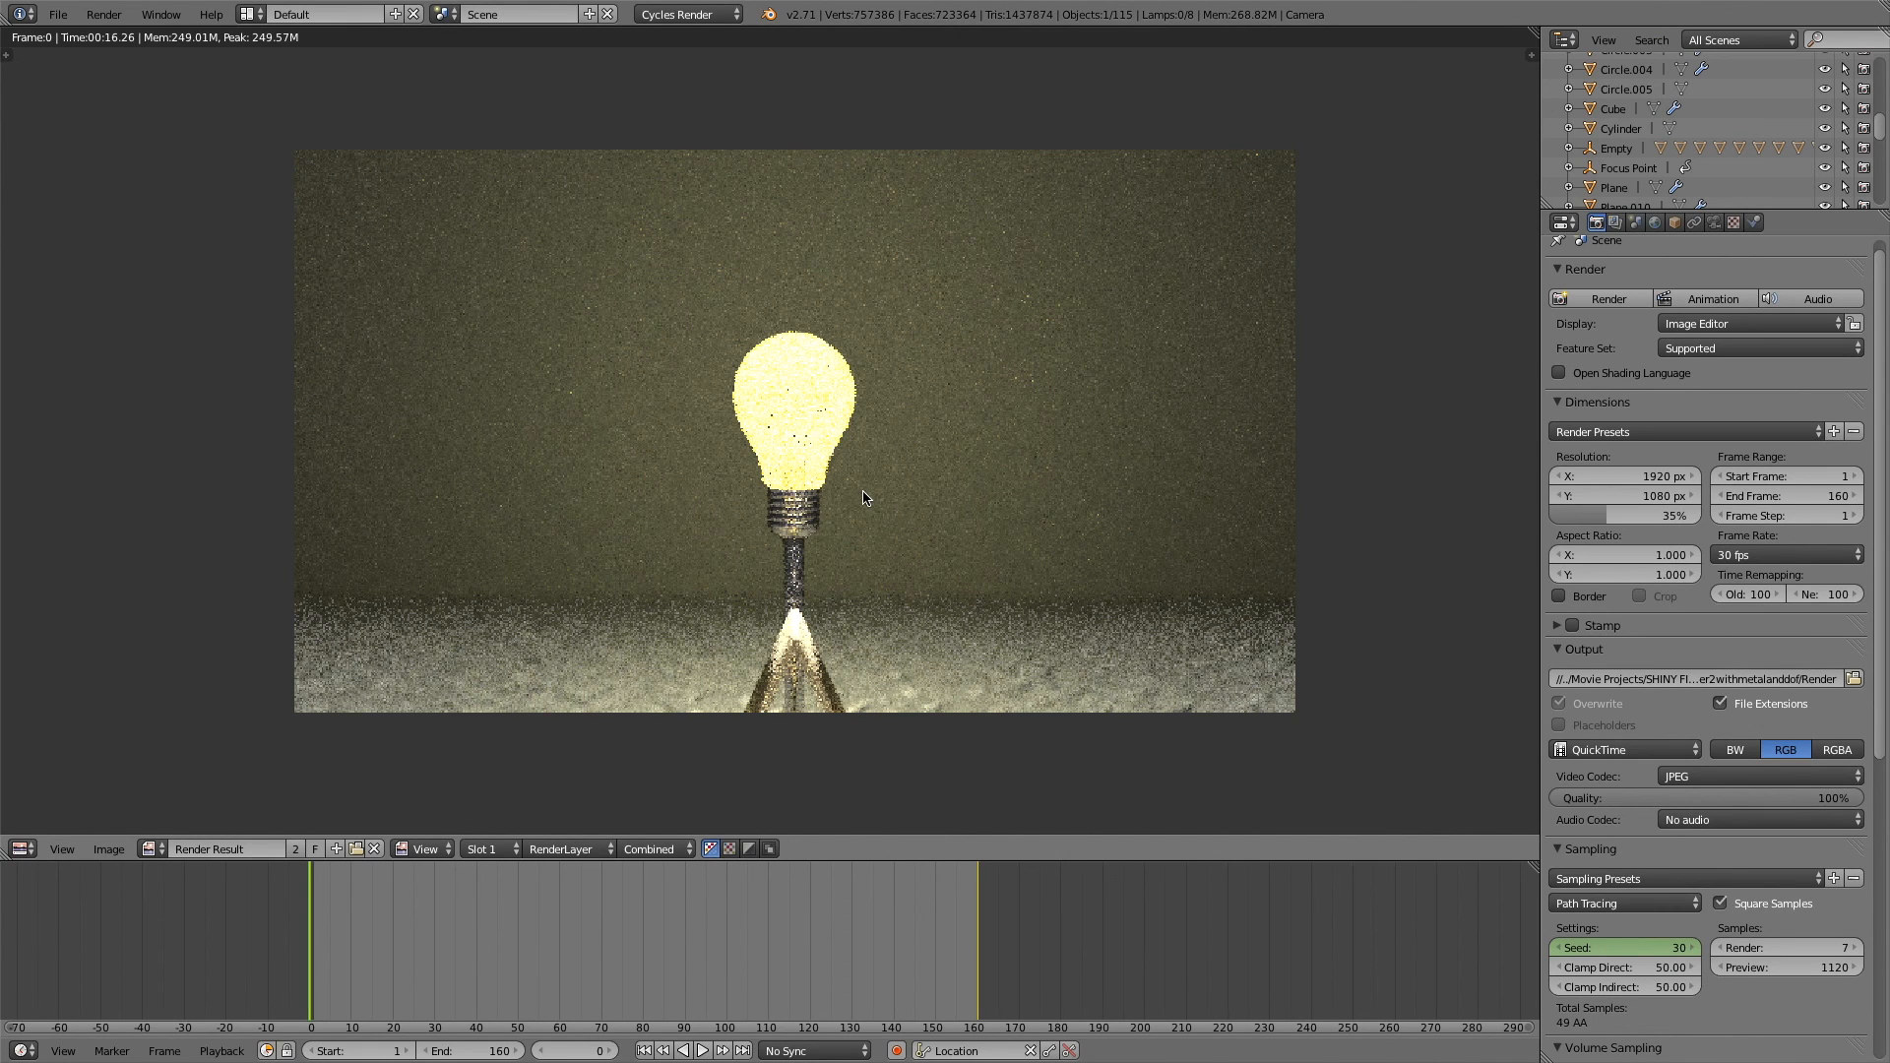
# - Close the render result and select the Focus Point empty at the light bulb
pyautogui.press('Escape')
pyautogui.rightClick(938, 398)
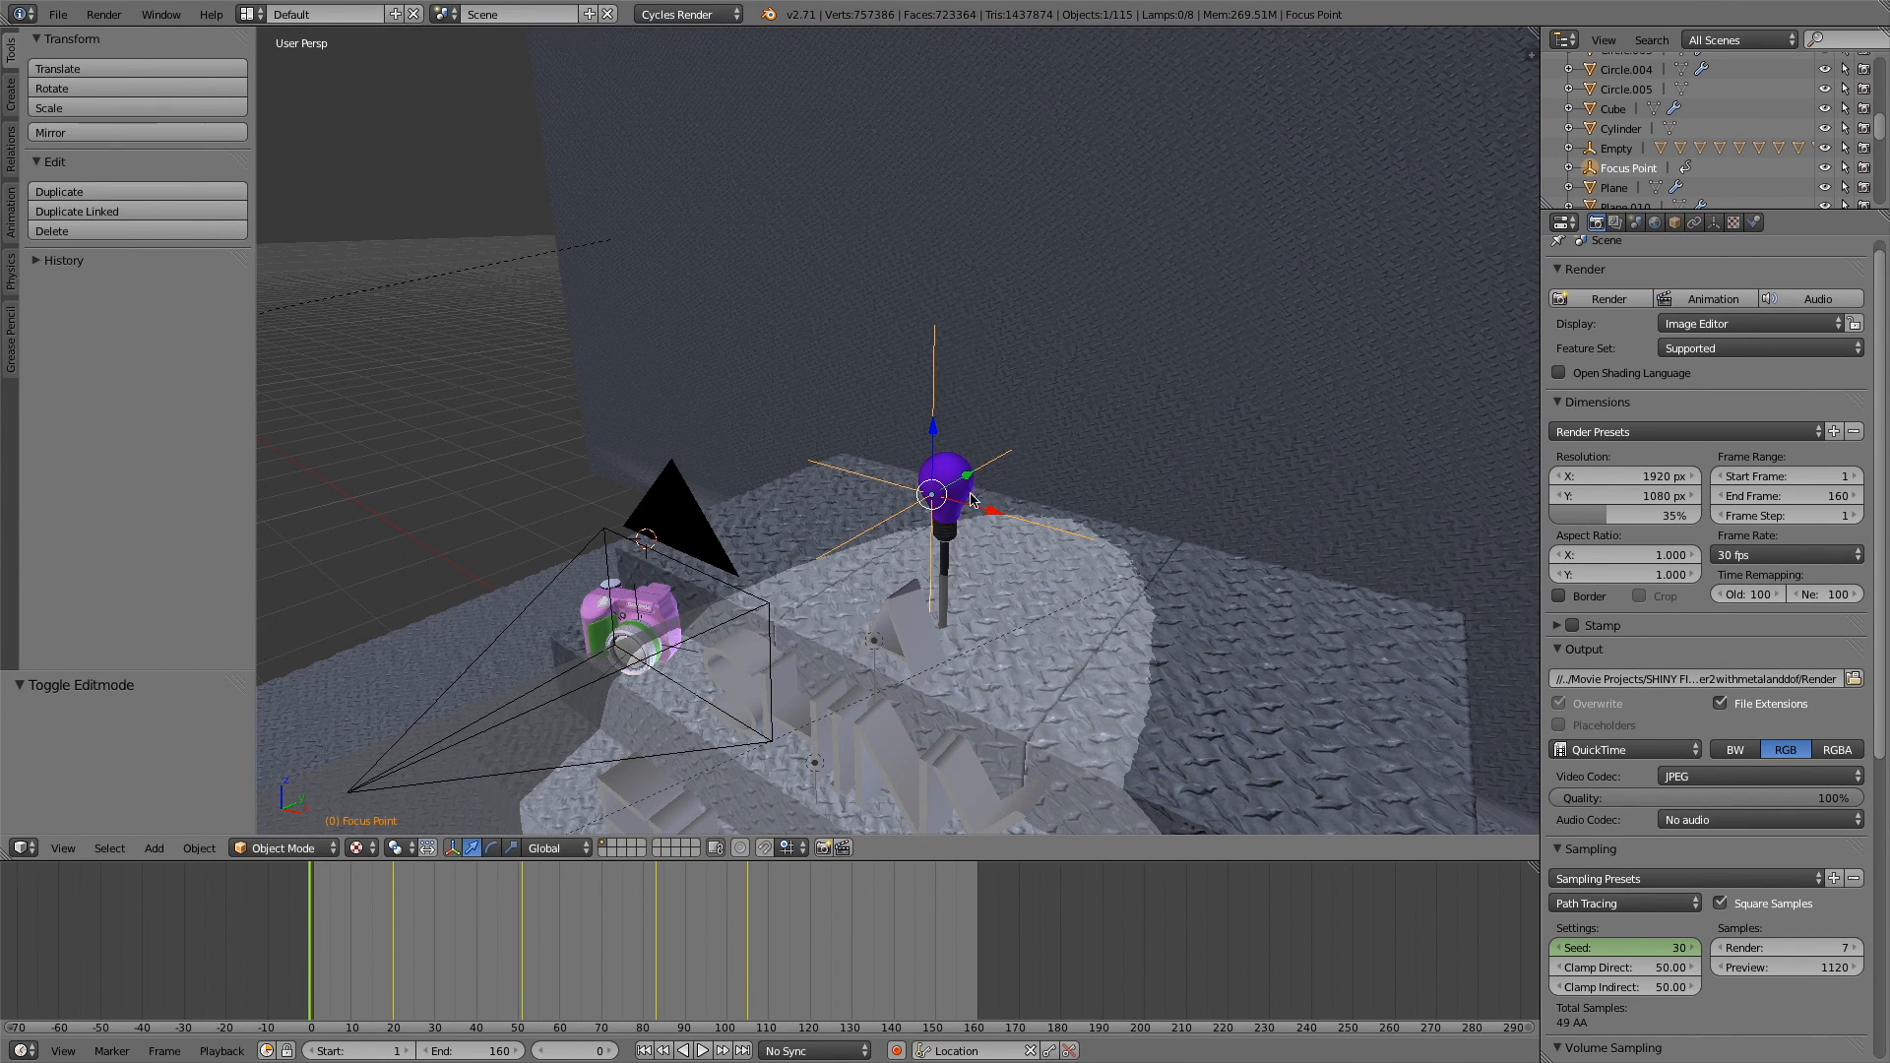
pyautogui.hotkey('shift', 'a')
pyautogui.moveTo(942, 551)
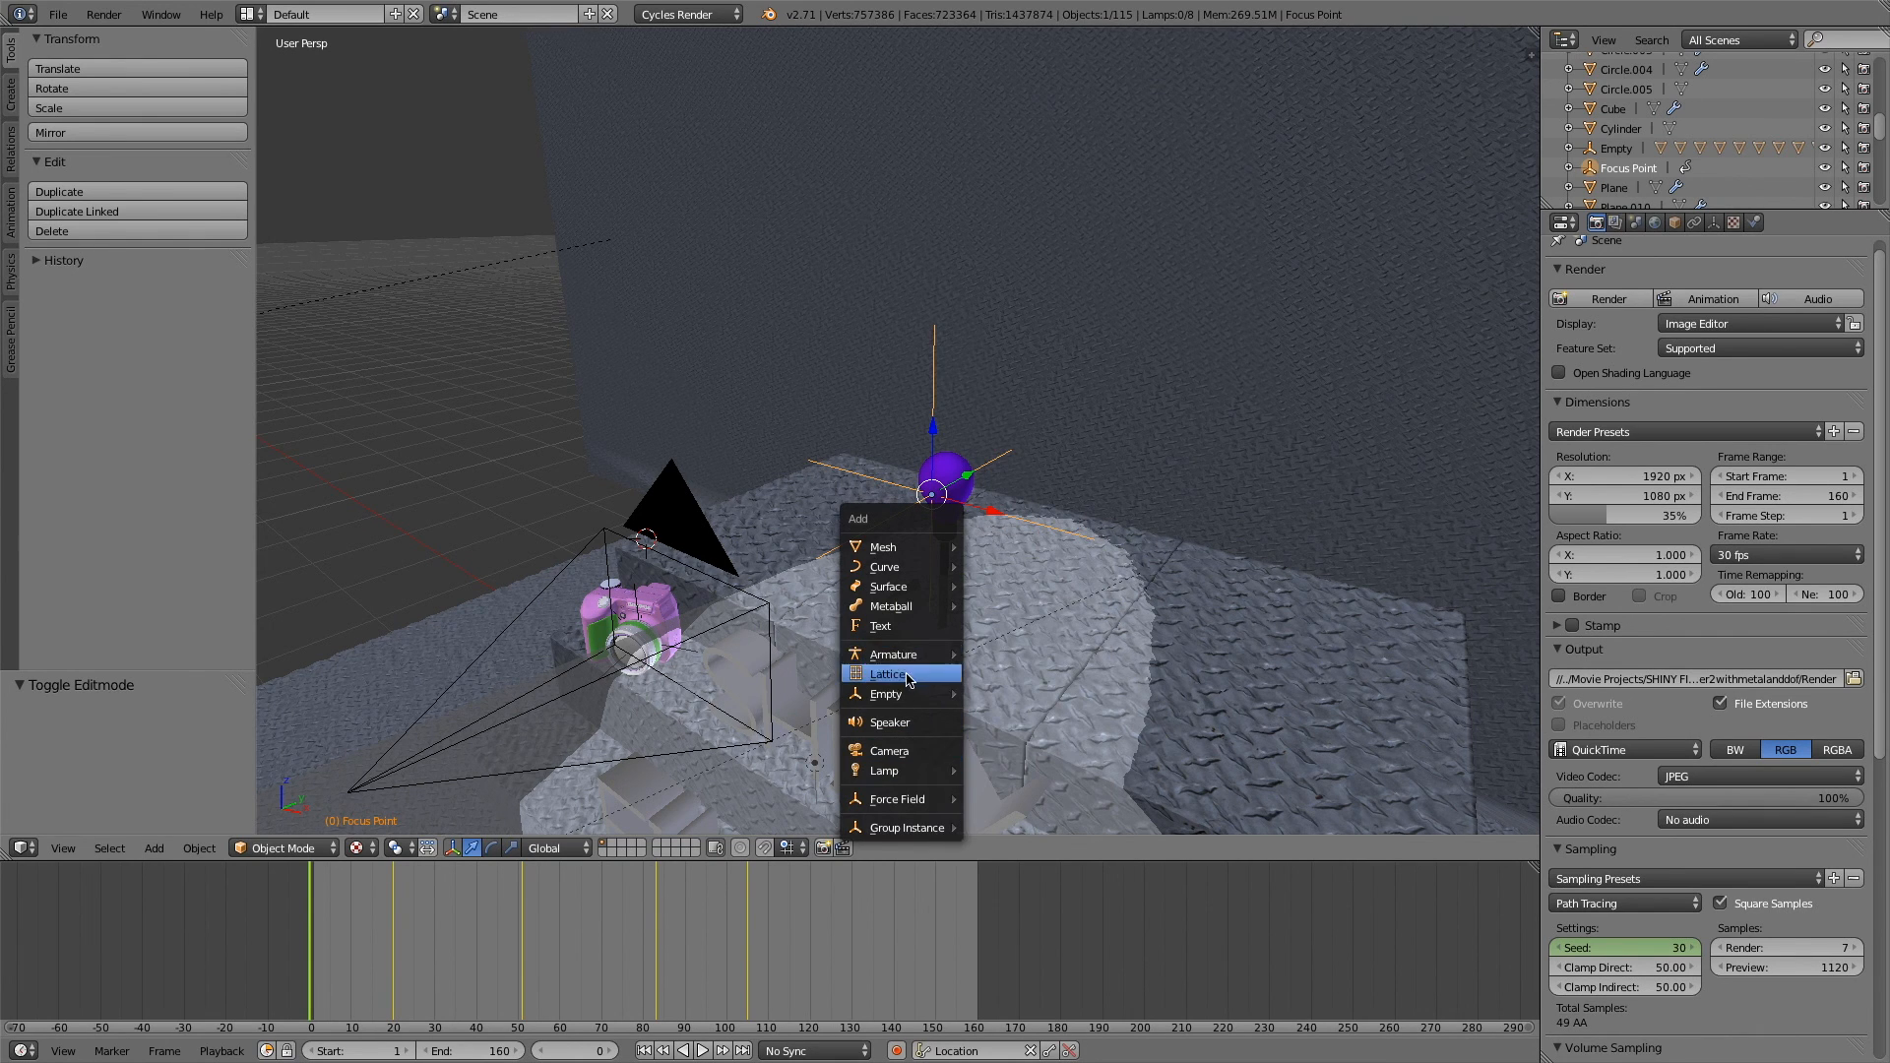
pyautogui.moveTo(908, 694)
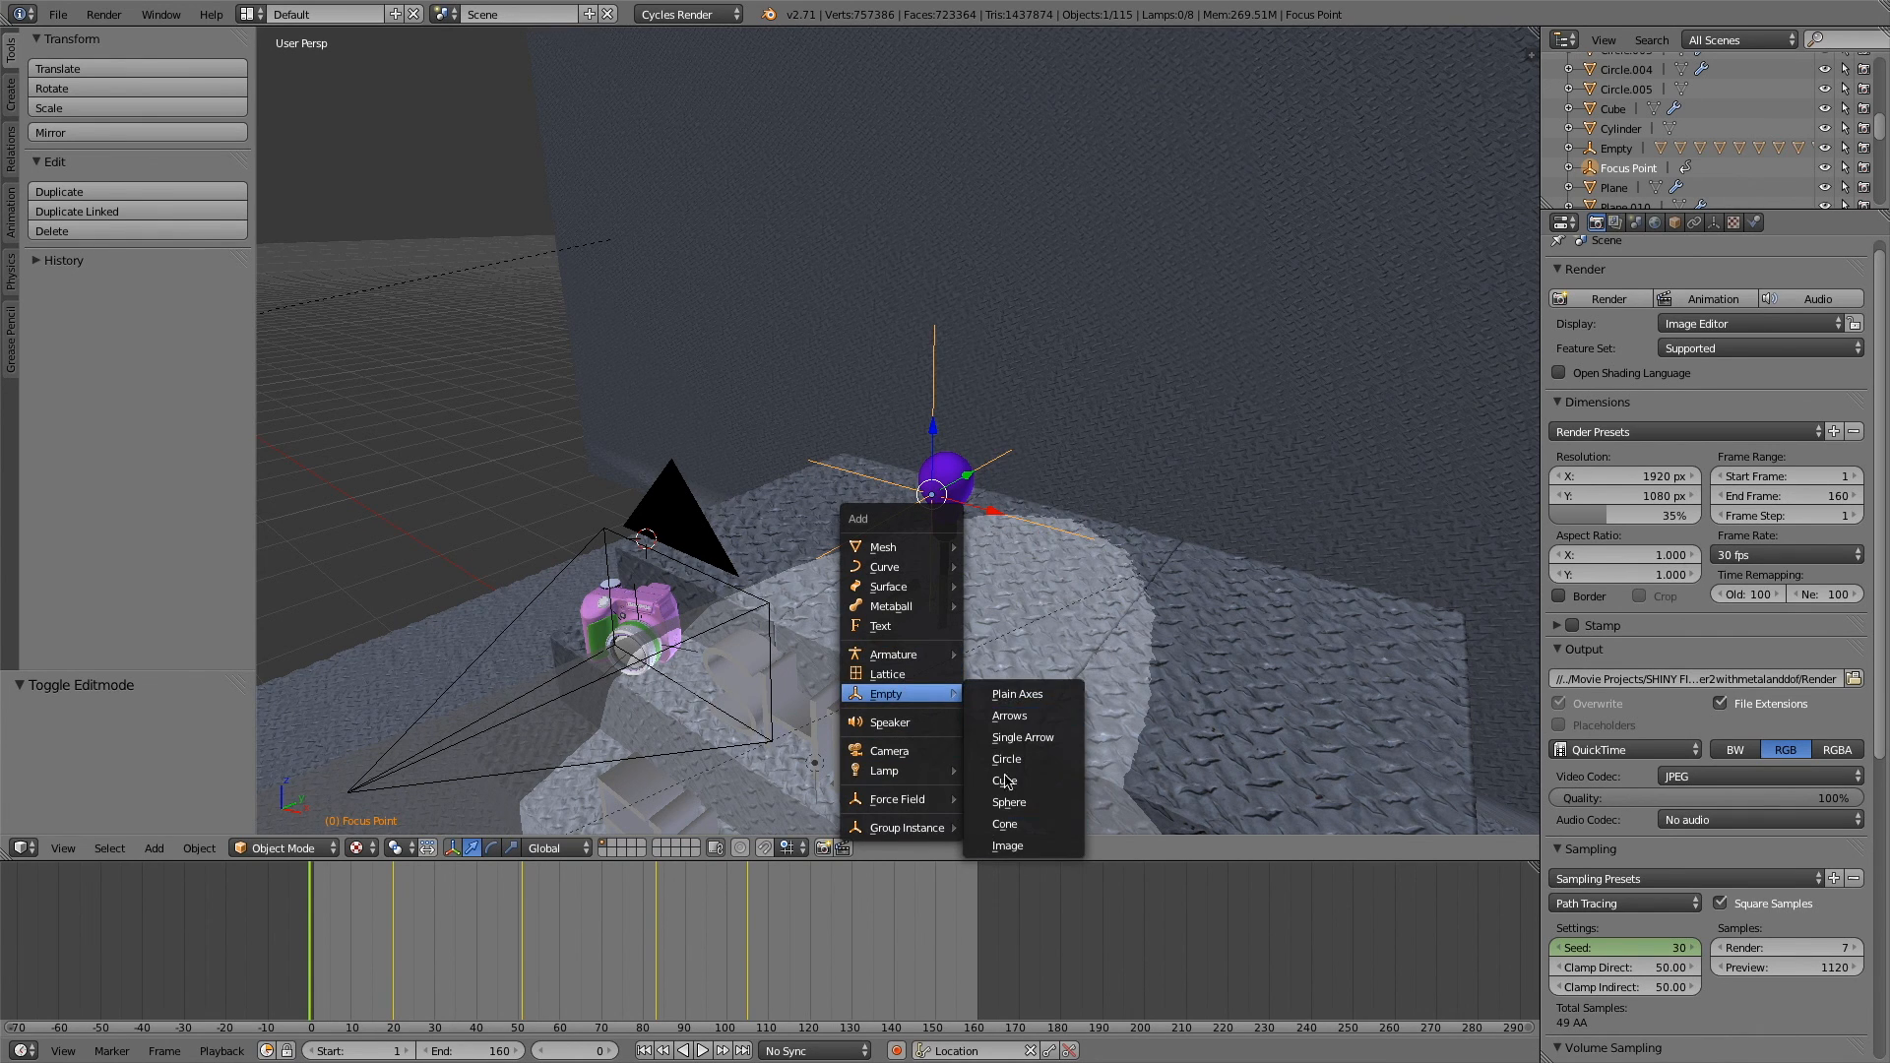
pyautogui.press('Escape')
# - View the Focus Point from the side and scrub through its keyframes, ending back at frame 0
pyautogui.moveTo(999, 535); pyautogui.dragTo(998, 538, button='middle')
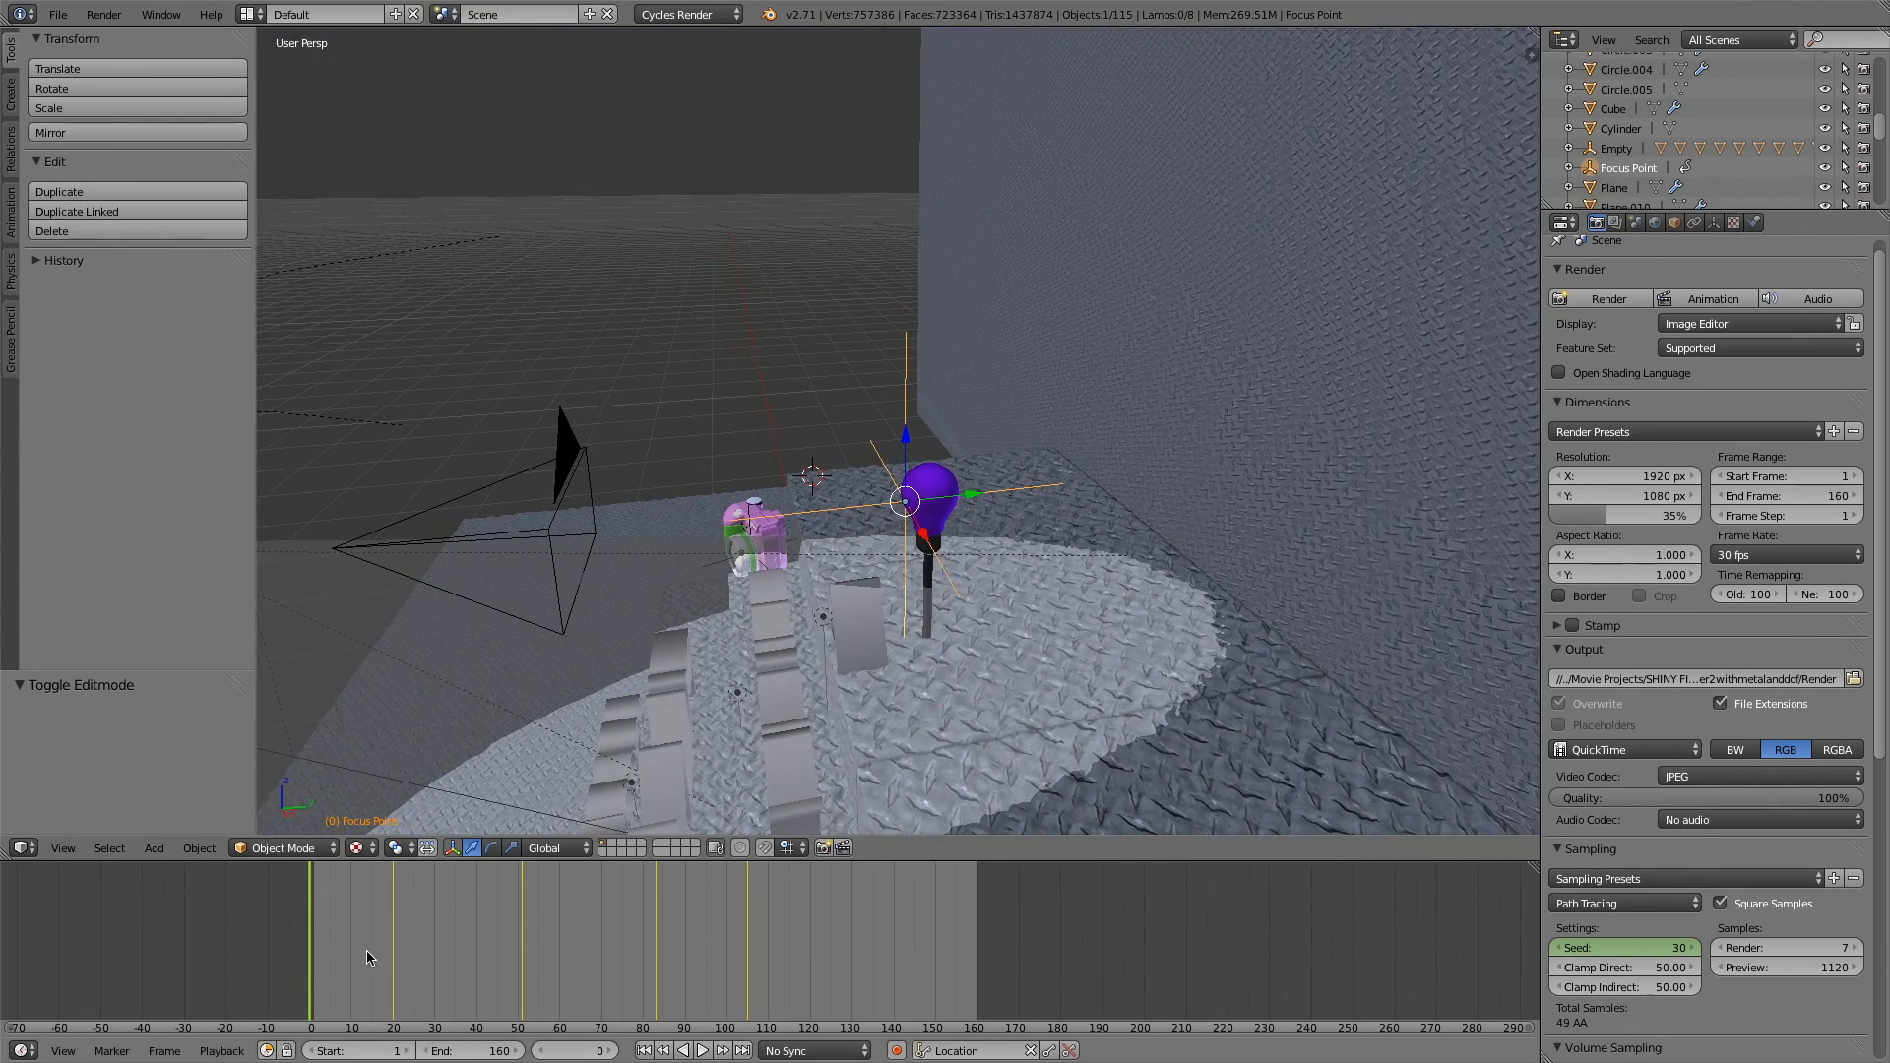
pyautogui.moveTo(310, 947); pyautogui.dragTo(253, 971)
pyautogui.moveTo(446, 894); pyautogui.dragTo(209, 913)
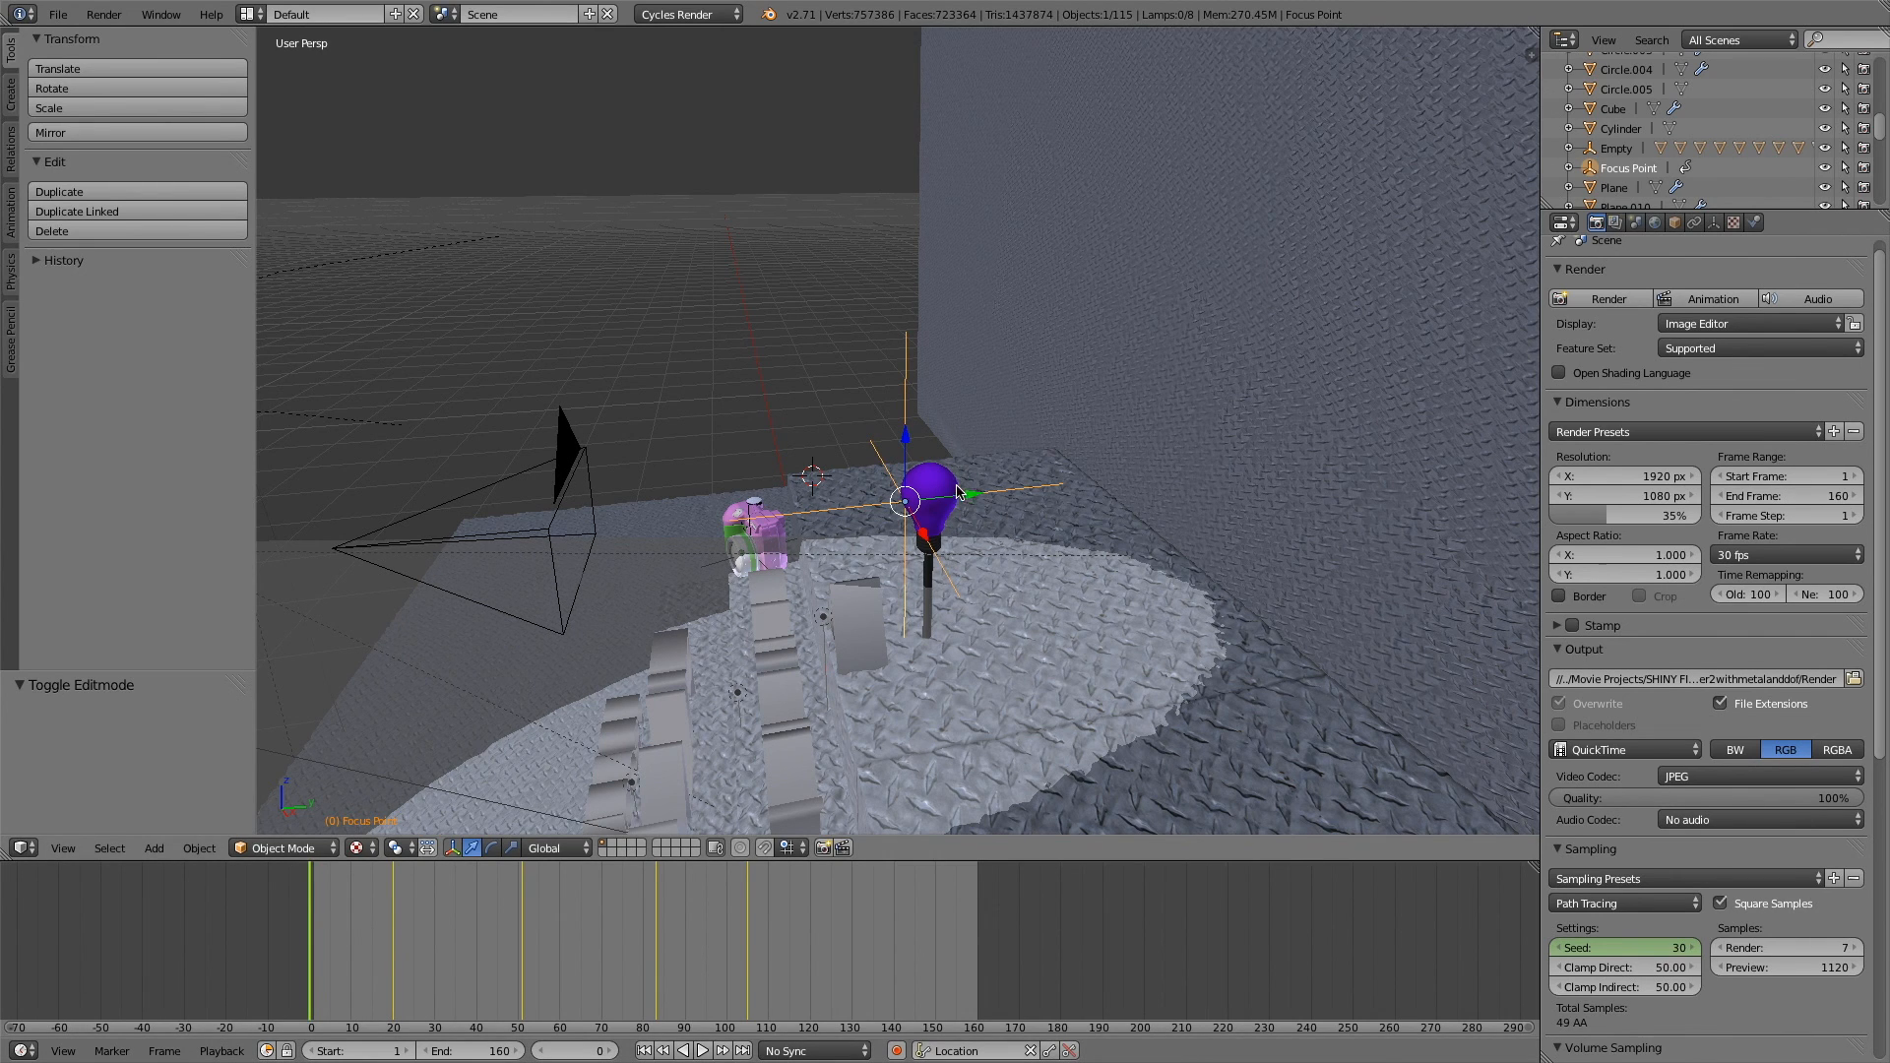
# - Move the Focus Point 2.322 units along Y behind the bulb with a location keyframe at frame 0, and render the frame
pyautogui.moveTo(970, 504); pyautogui.dragTo(1314, 482)
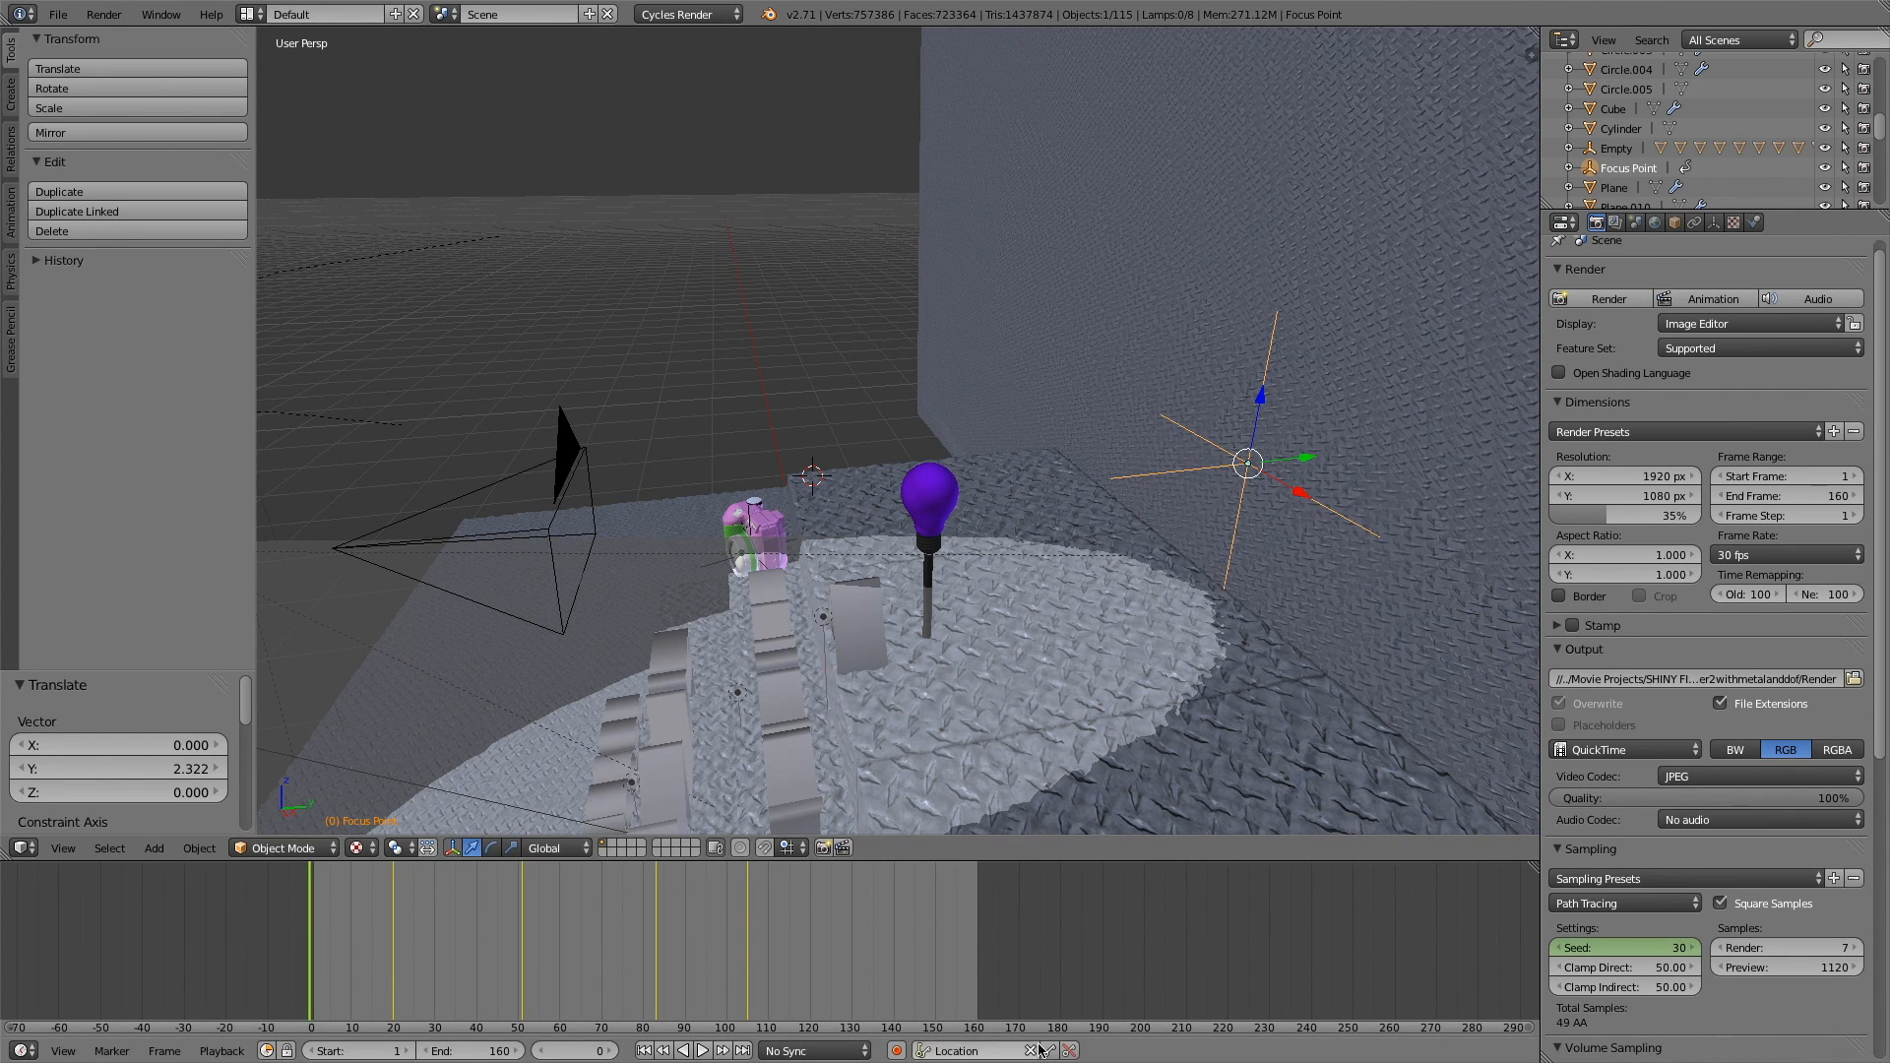
pyautogui.press('i')
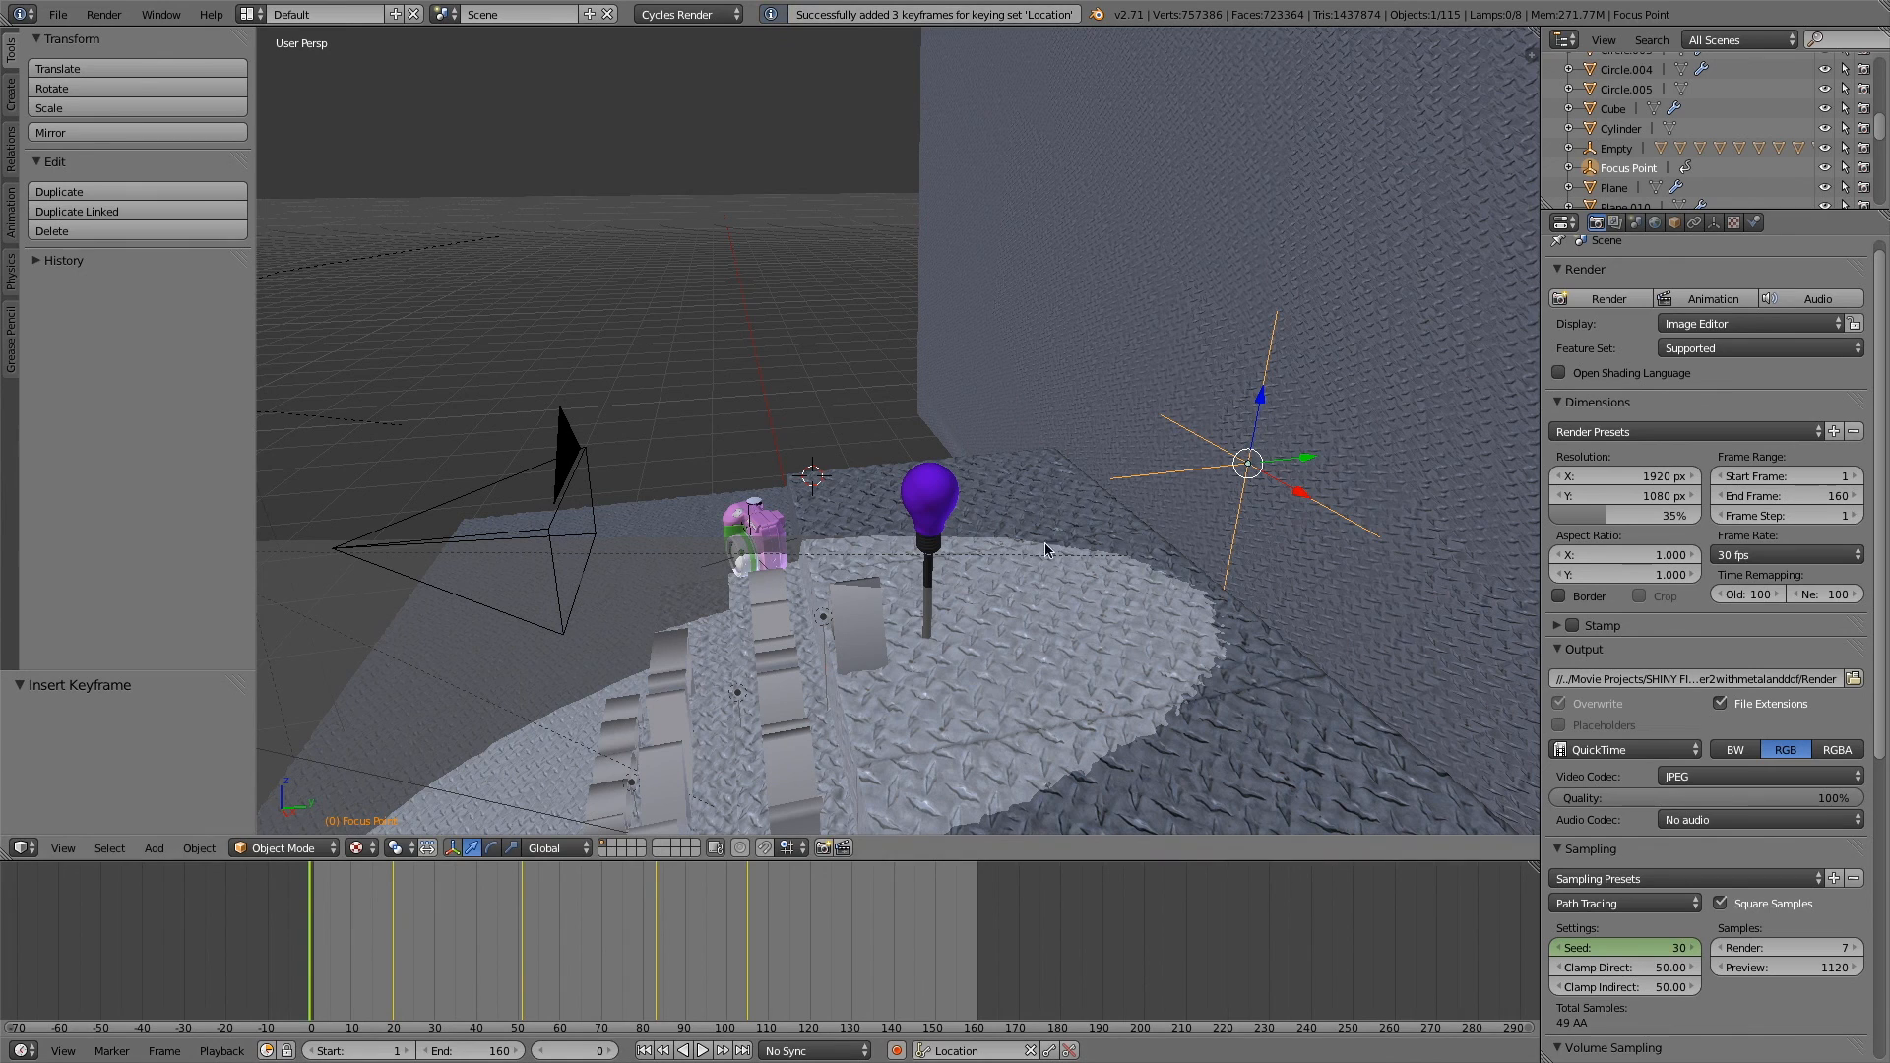
pyautogui.click(1591, 306)
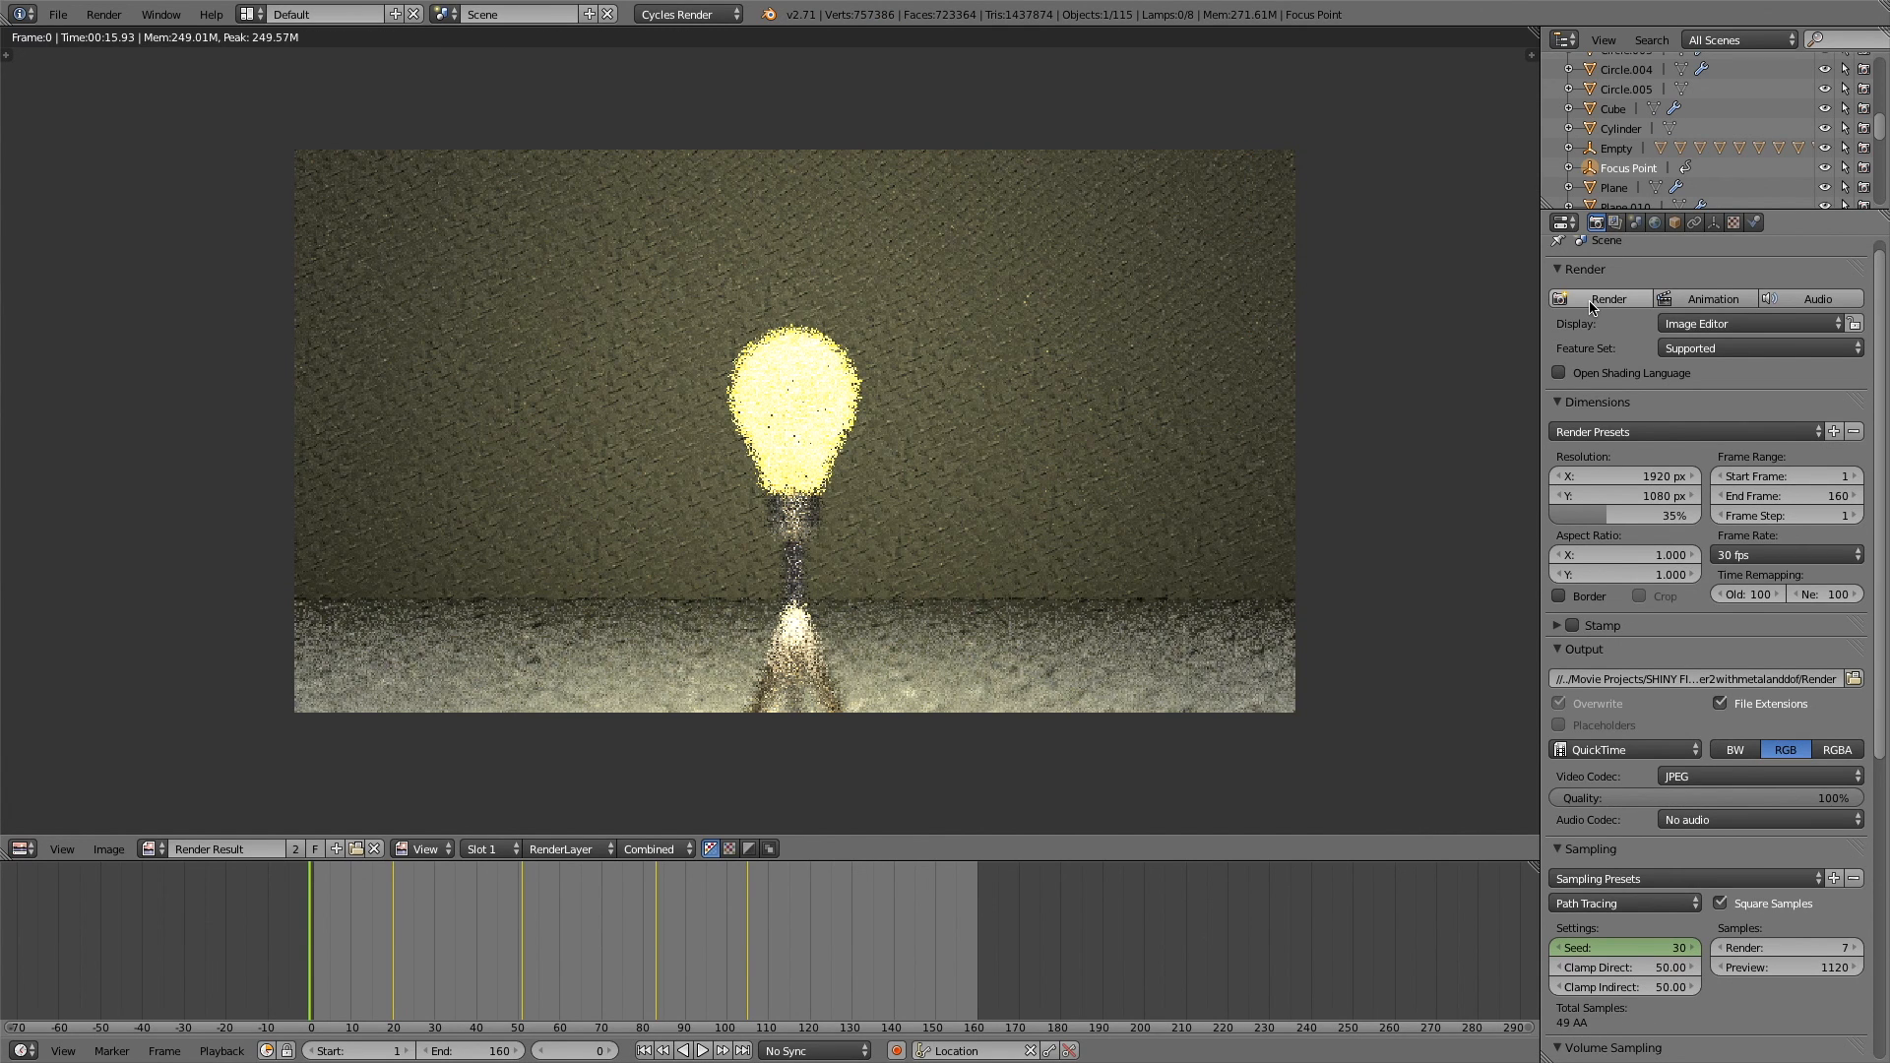
# - Close the render result and undo the Focus Point's location keyframe and its move along Y
pyautogui.press('Escape')
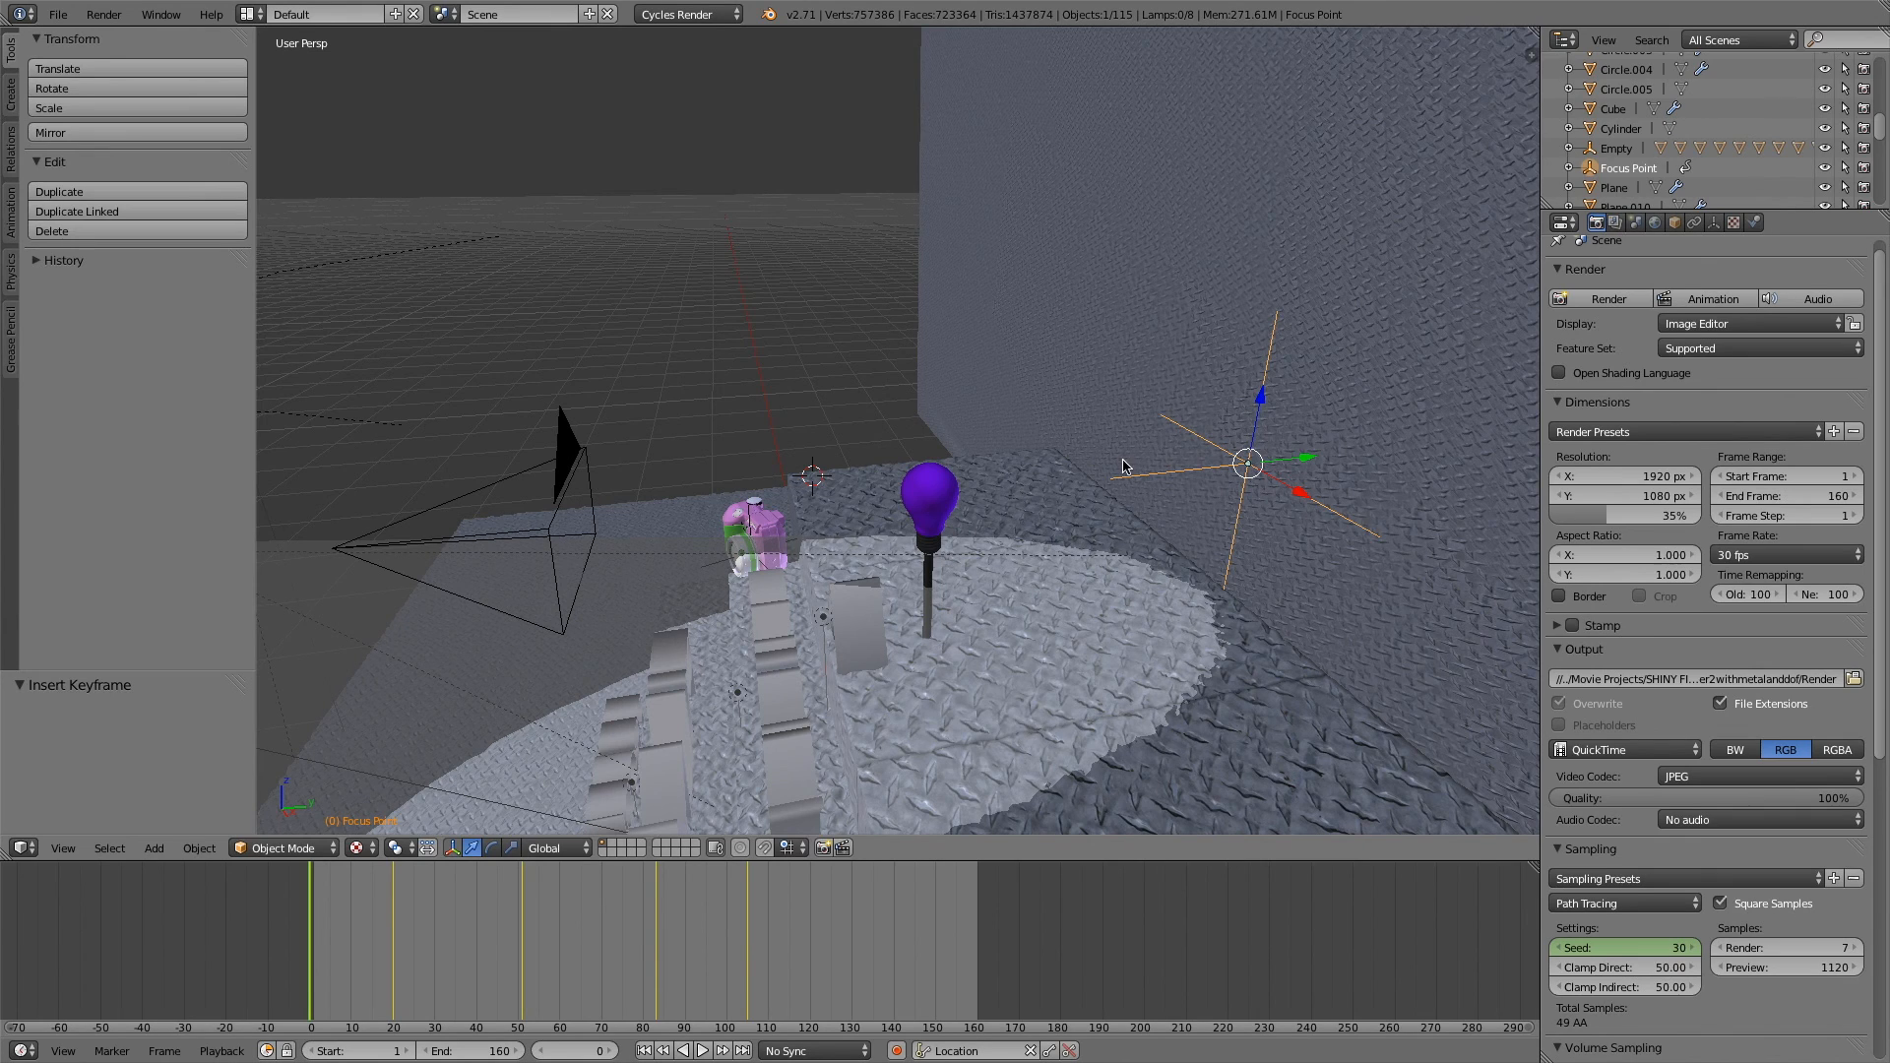
pyautogui.hotkey('ctrl', 'z')
pyautogui.hotkey('ctrl', 'z')
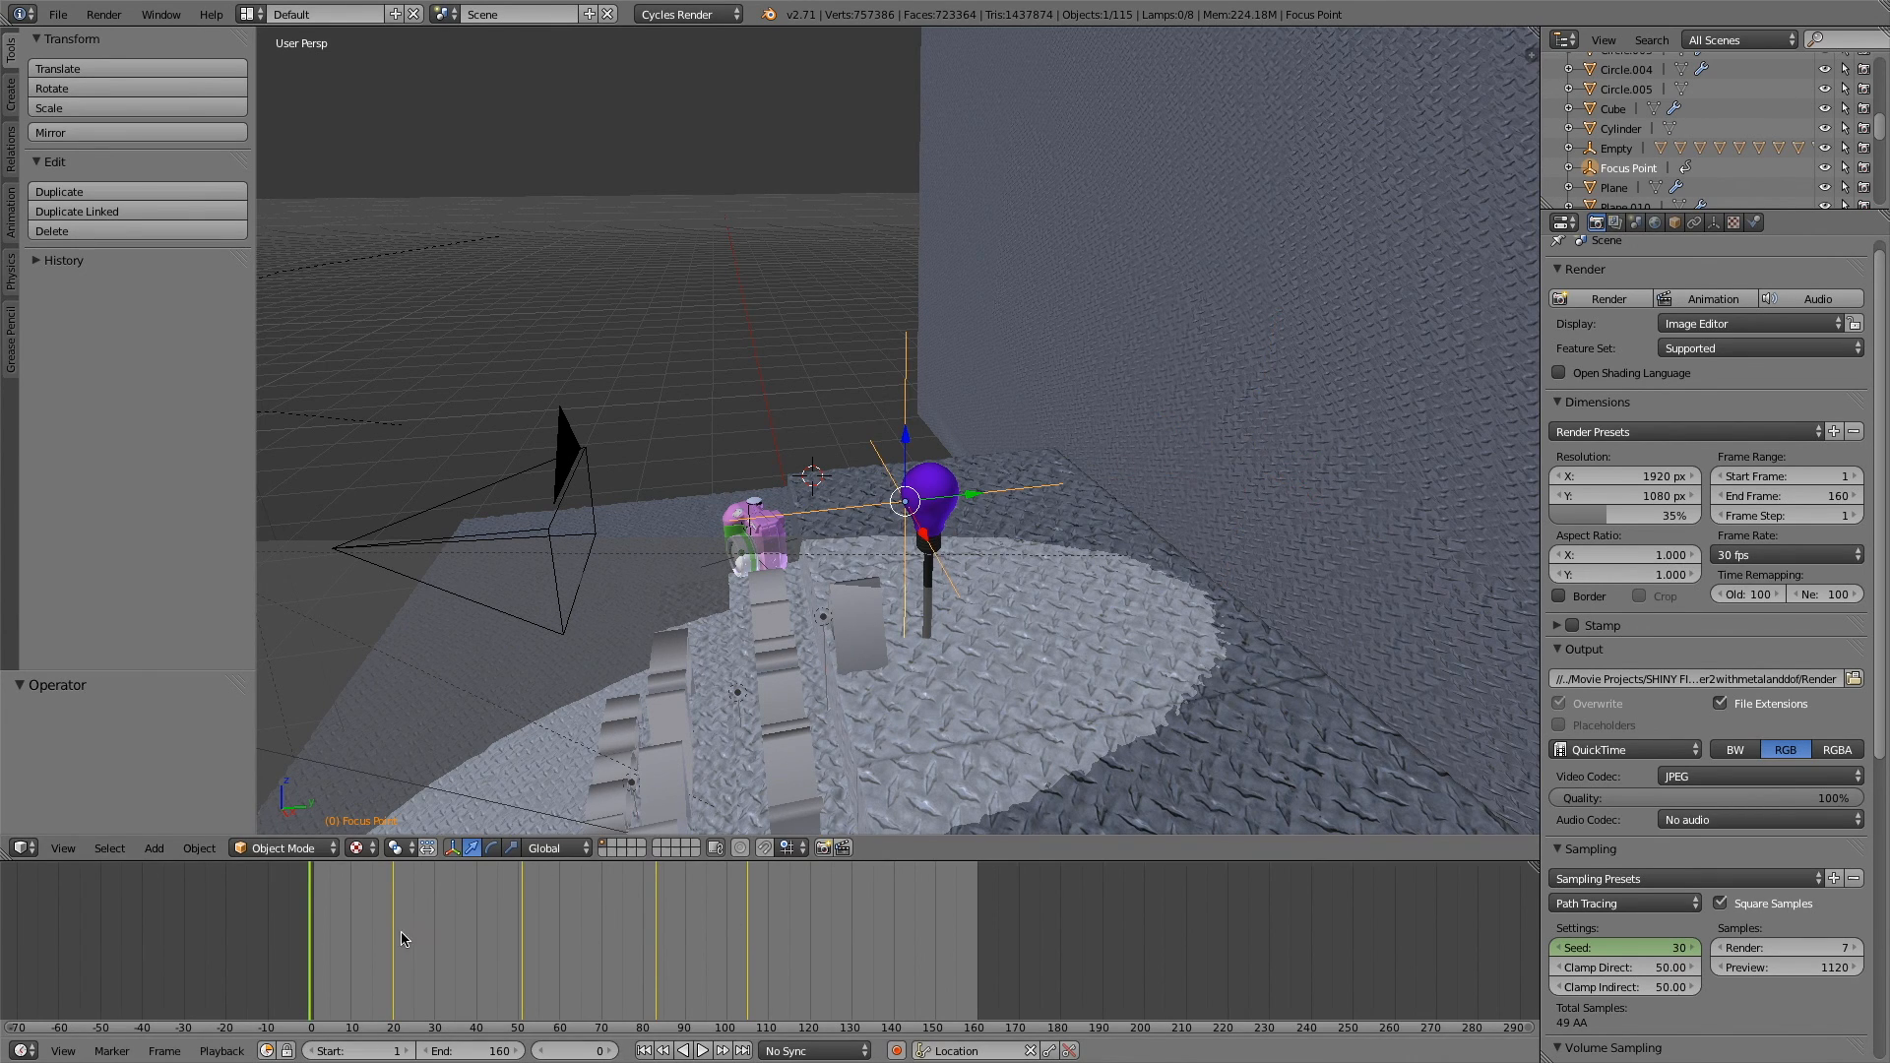
# - Go to frame 98, select the camera and open its lens and depth of field settings
pyautogui.moveTo(311, 954); pyautogui.dragTo(718, 947)
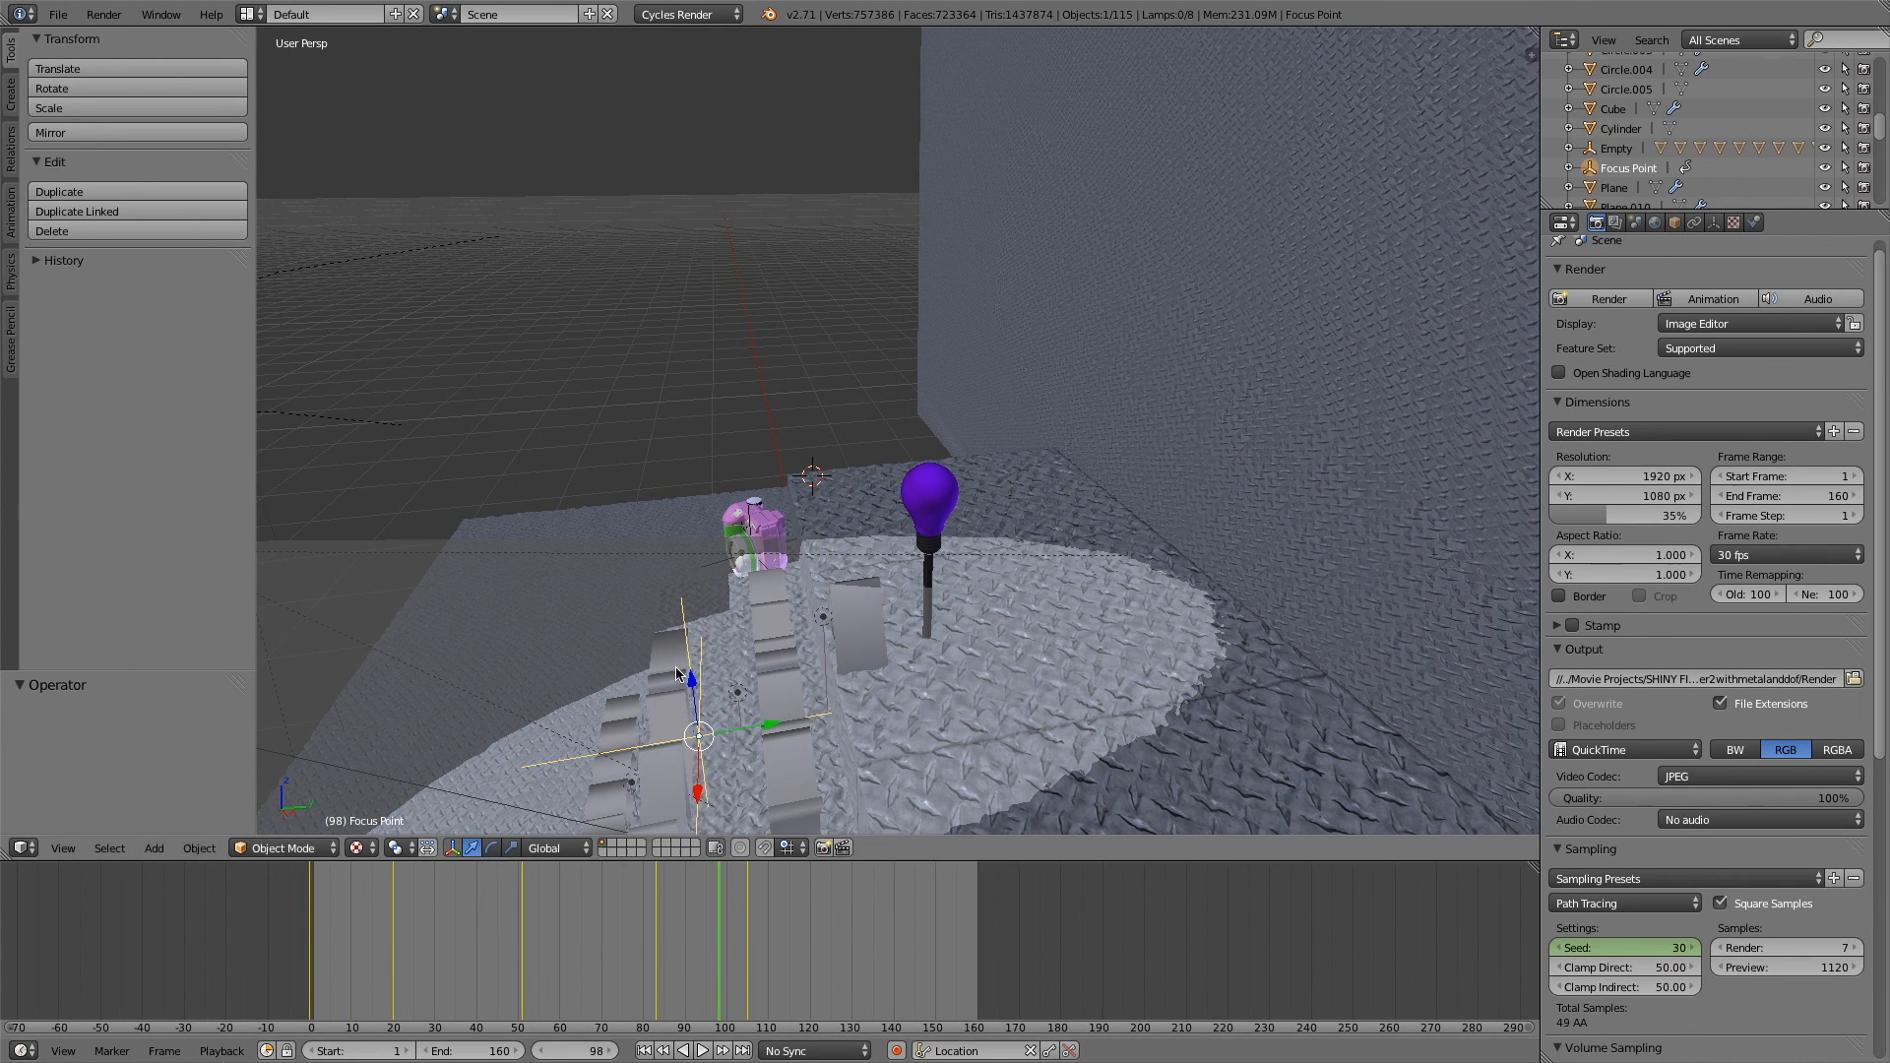
pyautogui.click(1714, 223)
pyautogui.click(1683, 223)
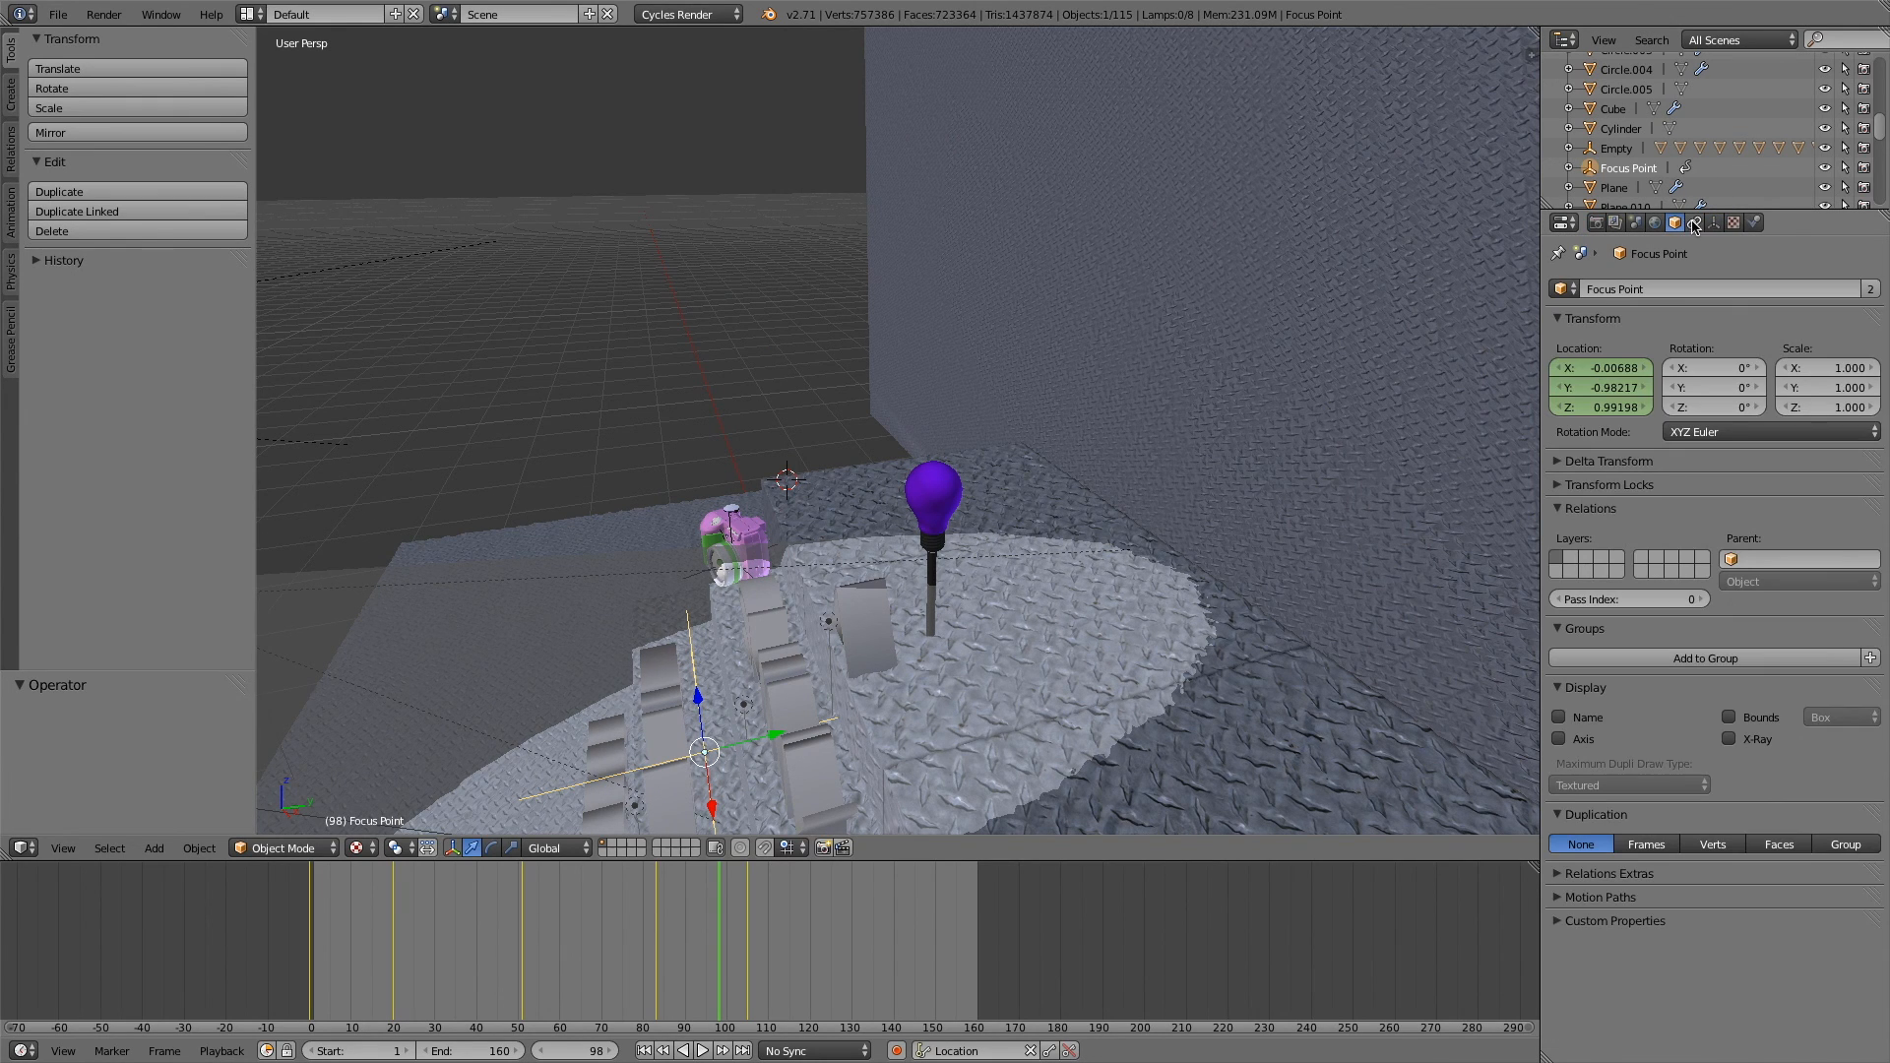
pyautogui.click(500, 560)
pyautogui.moveTo(549, 605); pyautogui.dragTo(498, 548, button='middle')
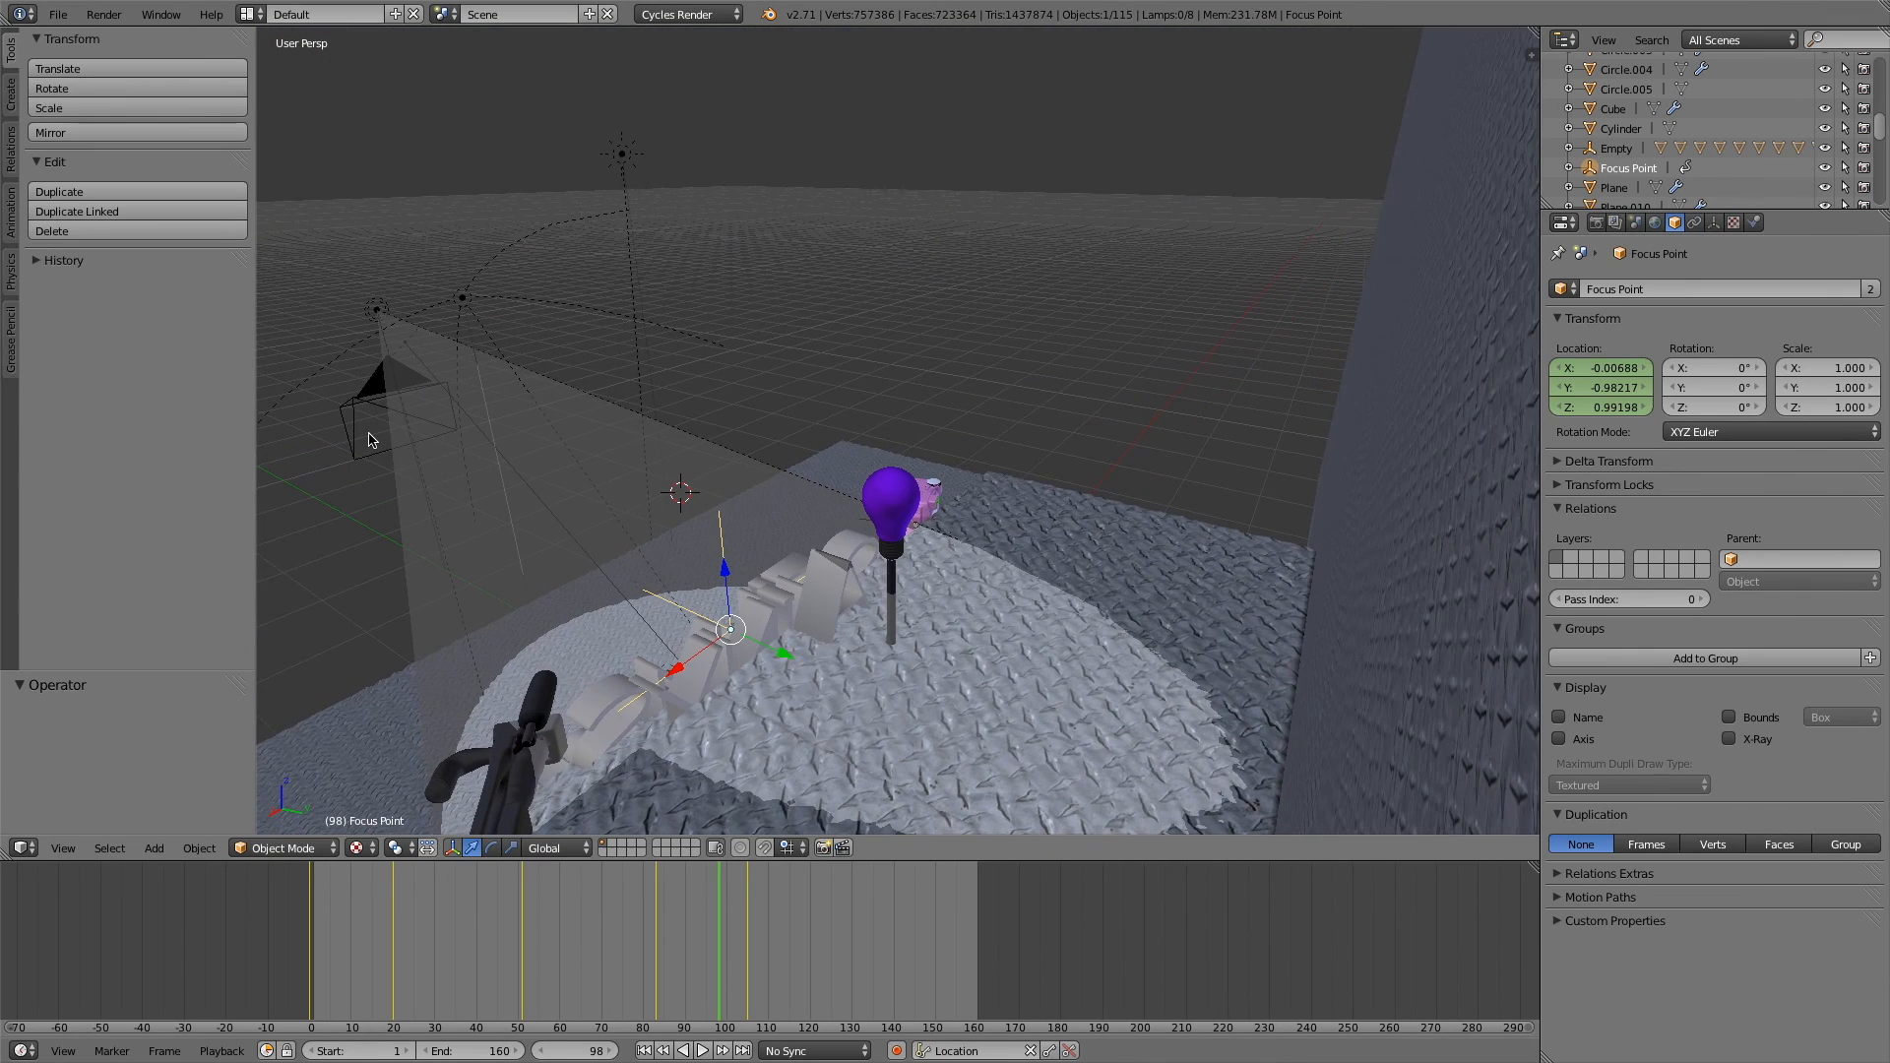
pyautogui.rightClick(392, 379)
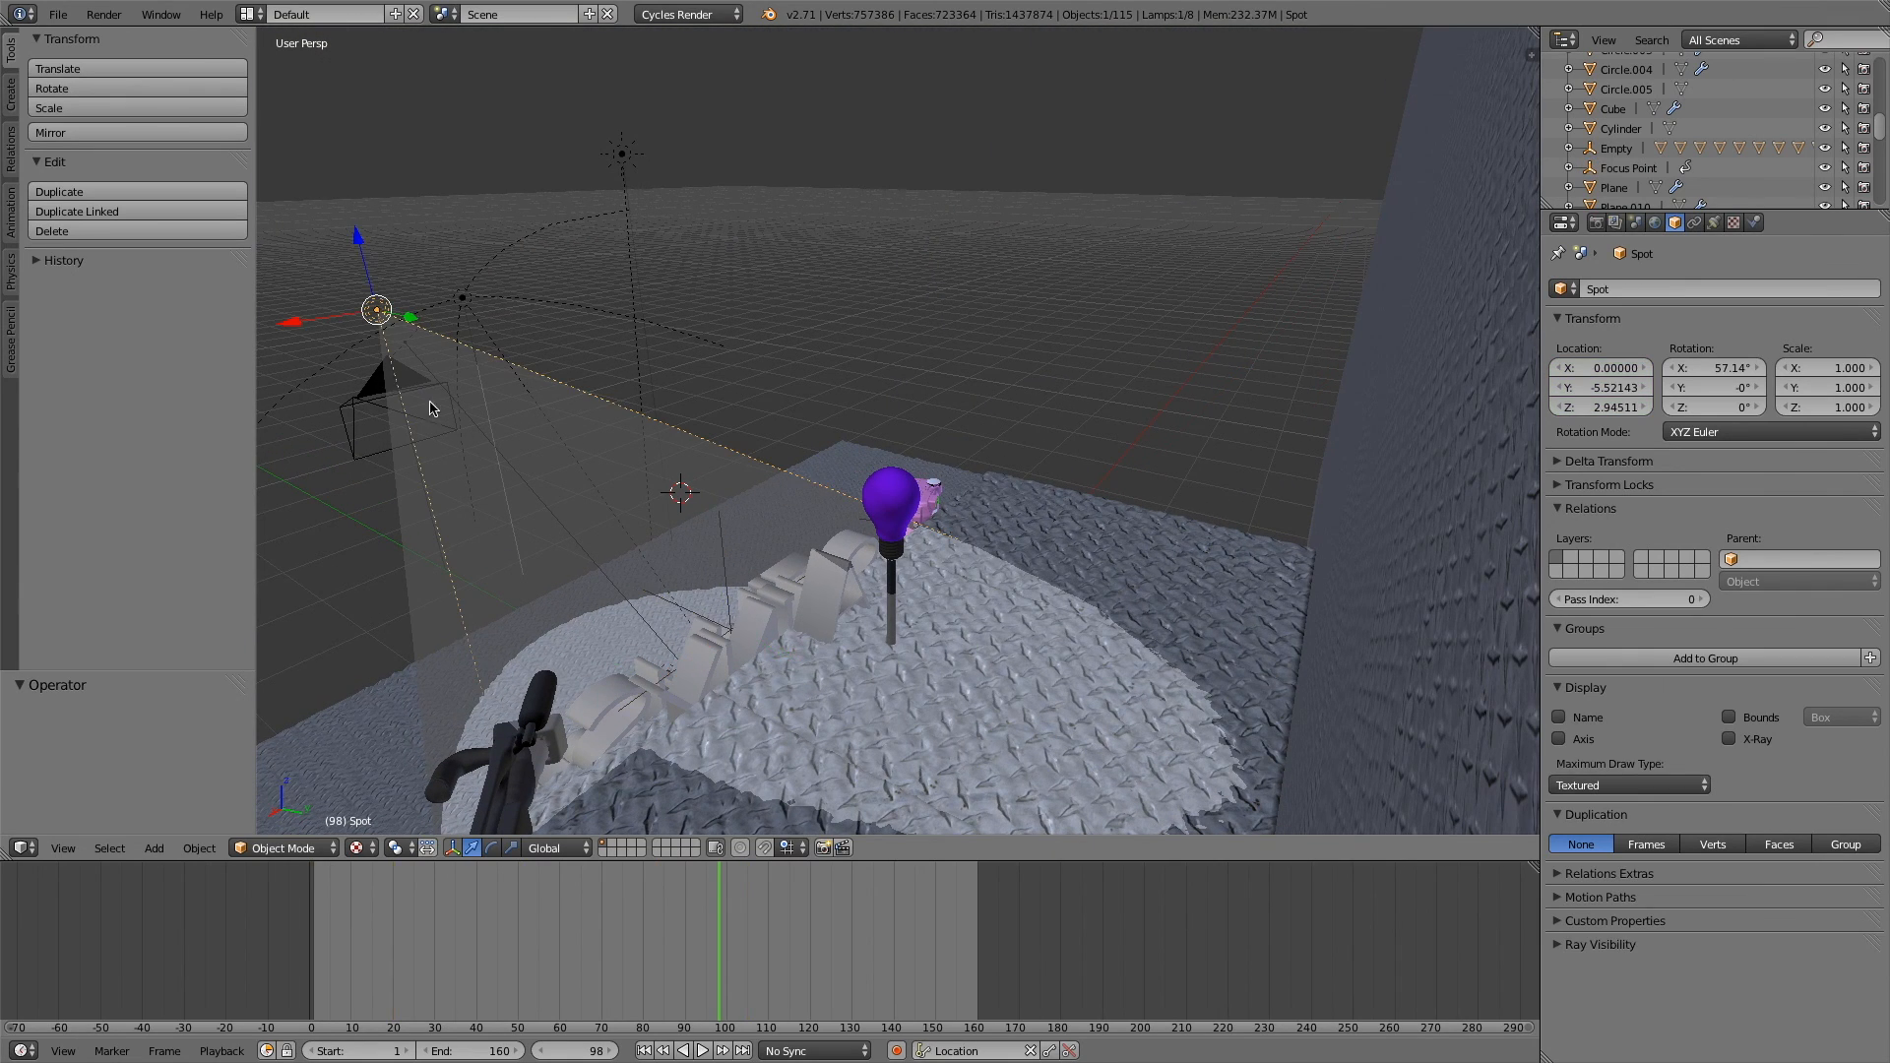
pyautogui.rightClick(380, 391)
pyautogui.moveTo(380, 394); pyautogui.dragTo(590, 443, button='middle')
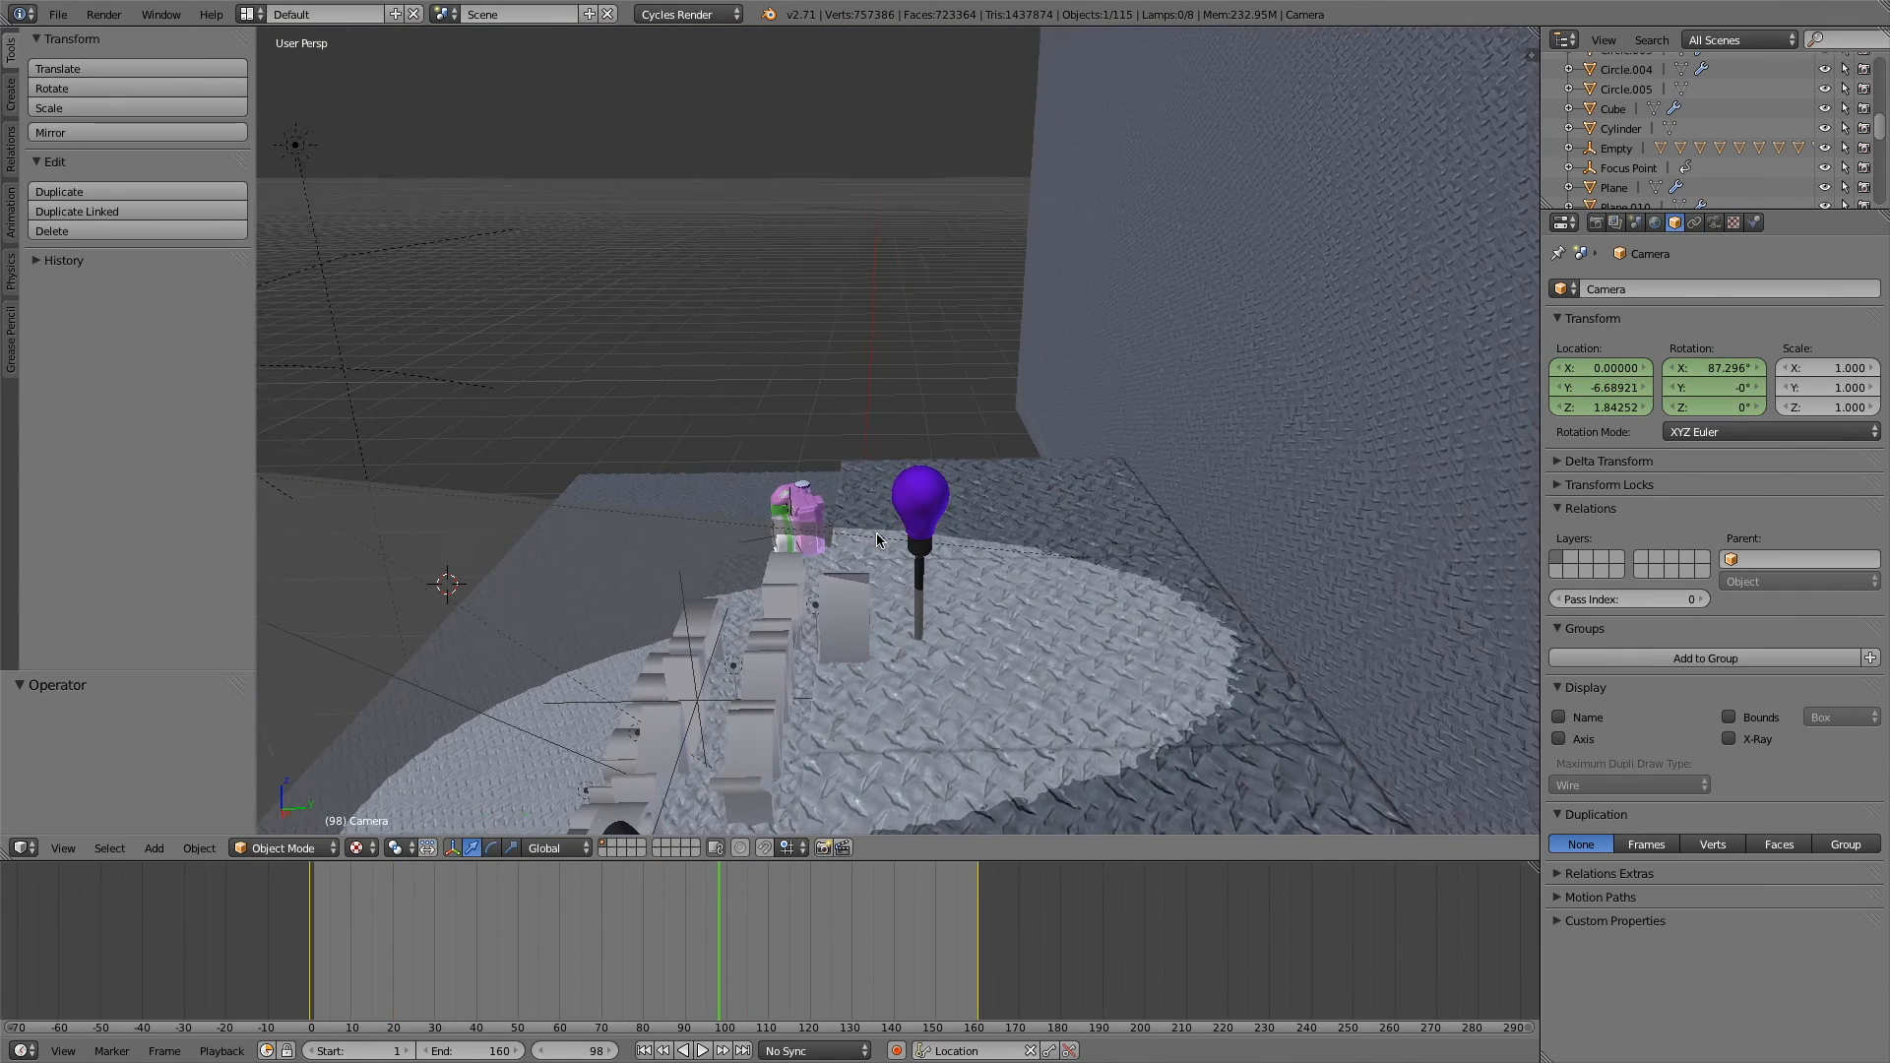
pyautogui.click(1714, 226)
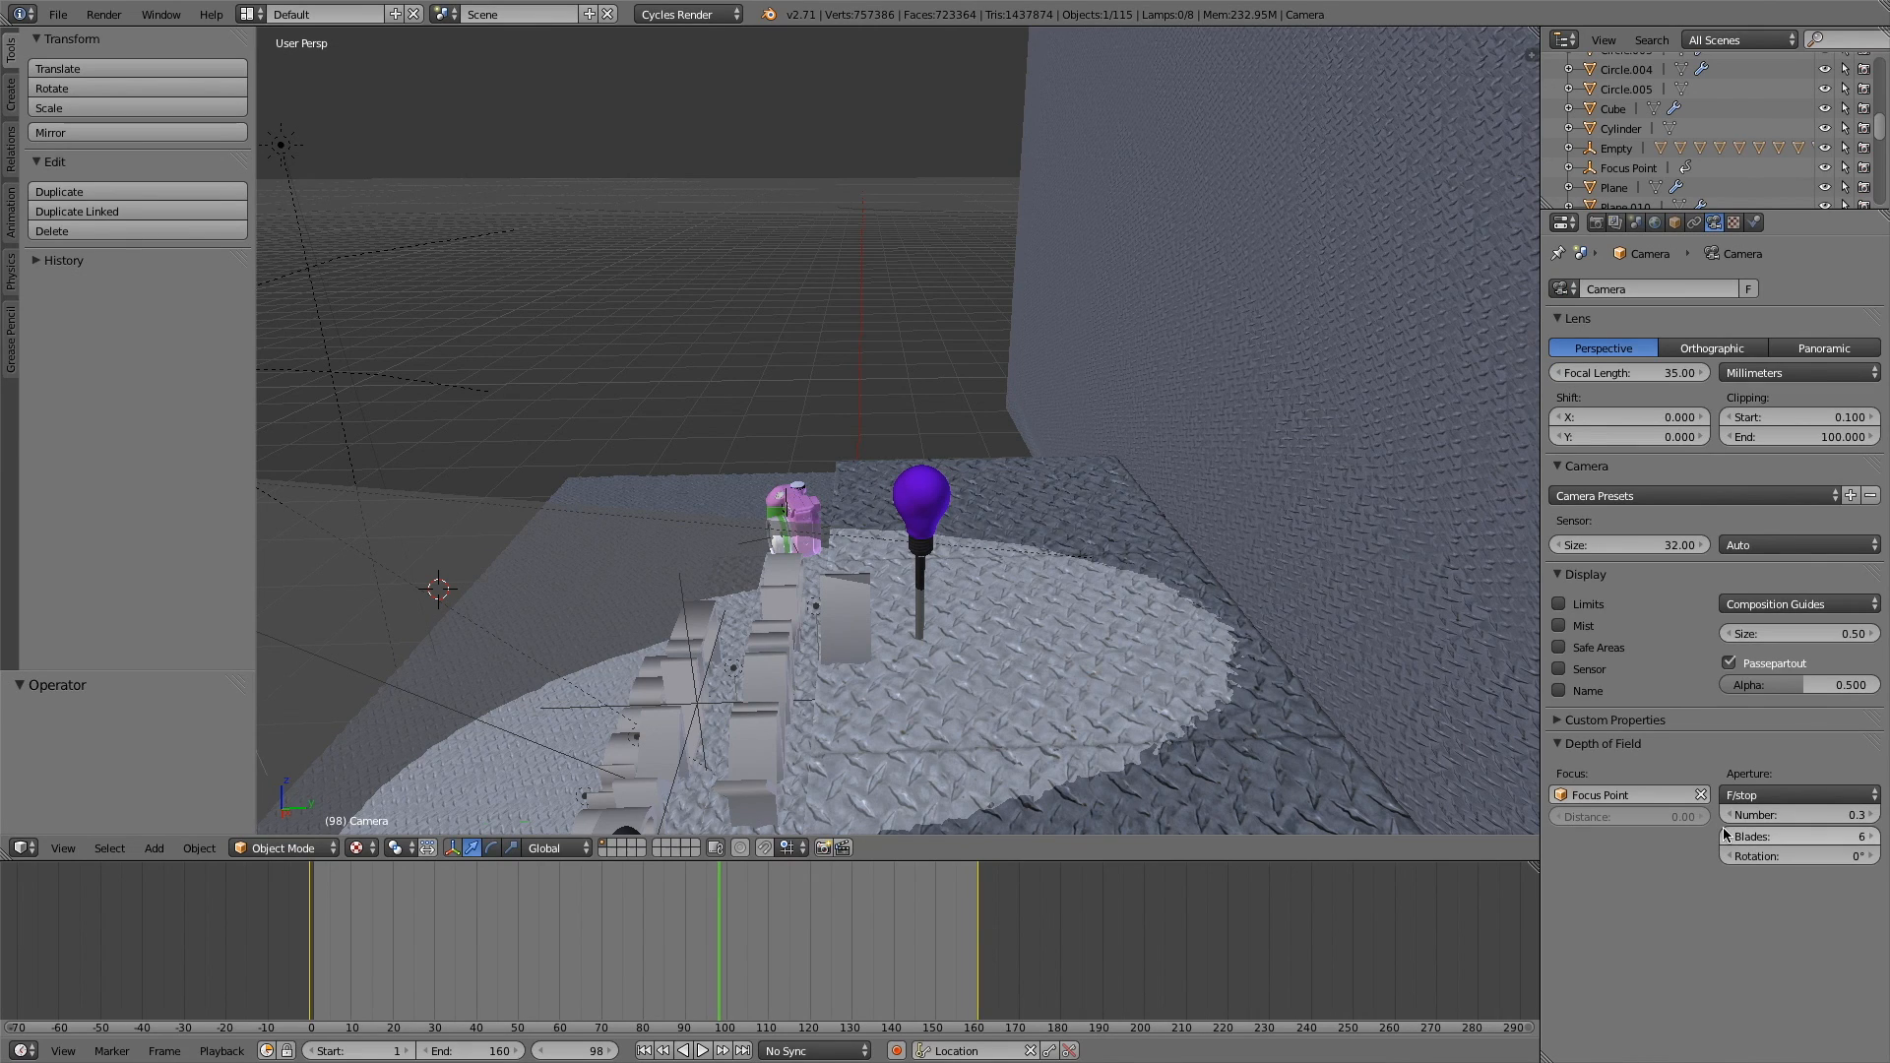
pyautogui.press('KP_0')
pyautogui.moveTo(1063, 577); pyautogui.dragTo(1024, 640, button='middle')
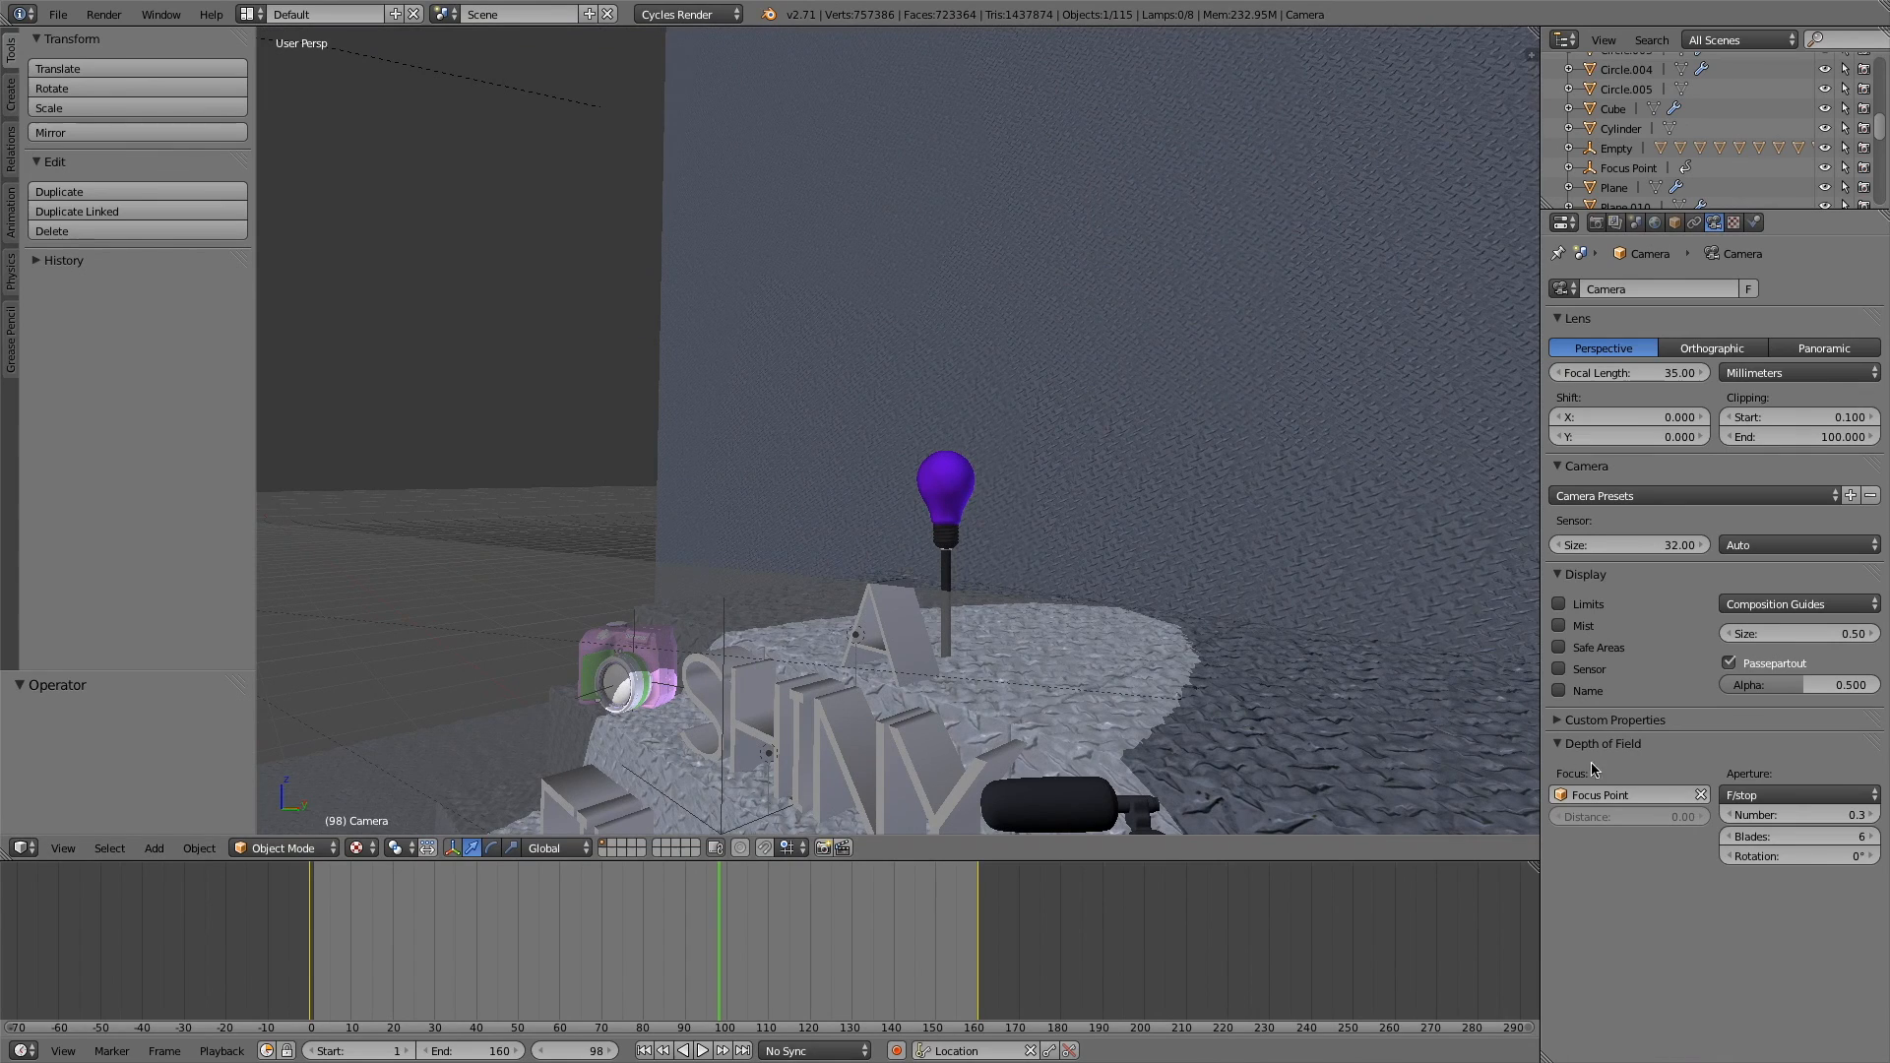
# - Set the F-stop number of the camera's depth of field aperture to 22
pyautogui.click(1792, 798)
pyautogui.click(1792, 798)
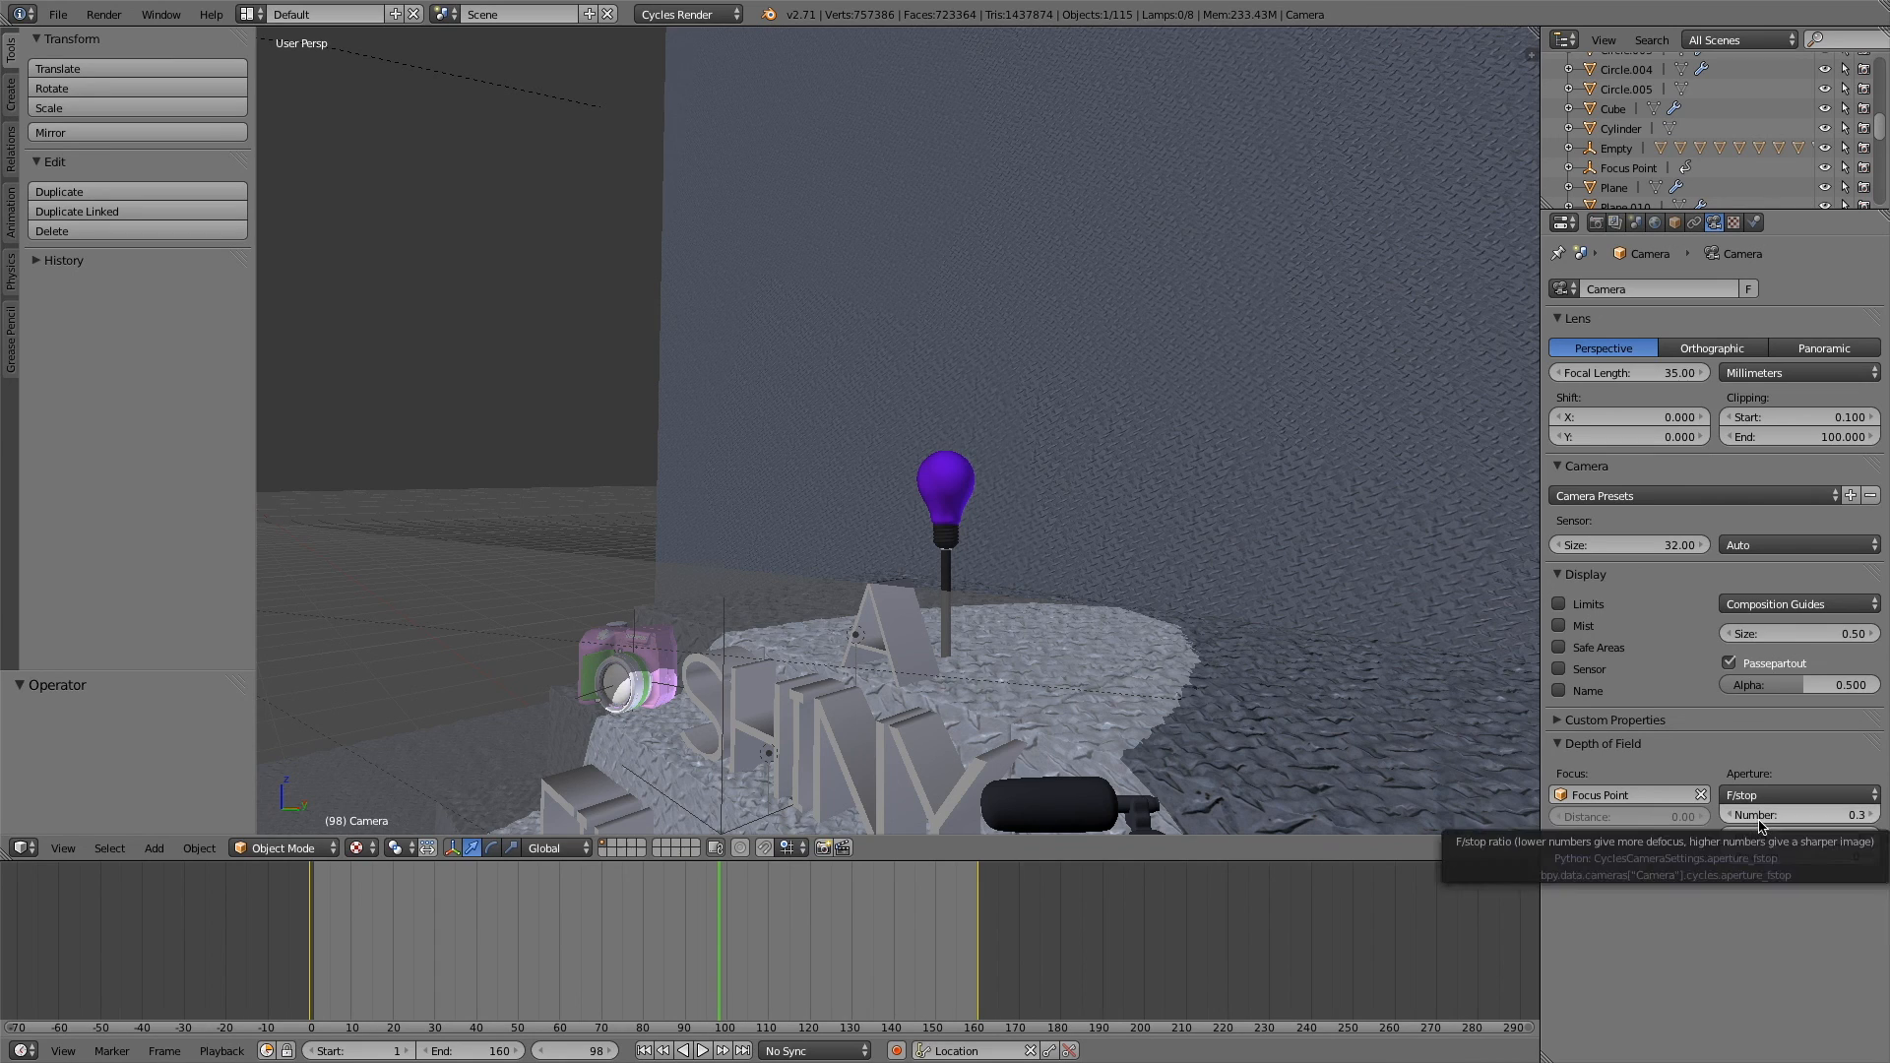
pyautogui.click(1758, 823)
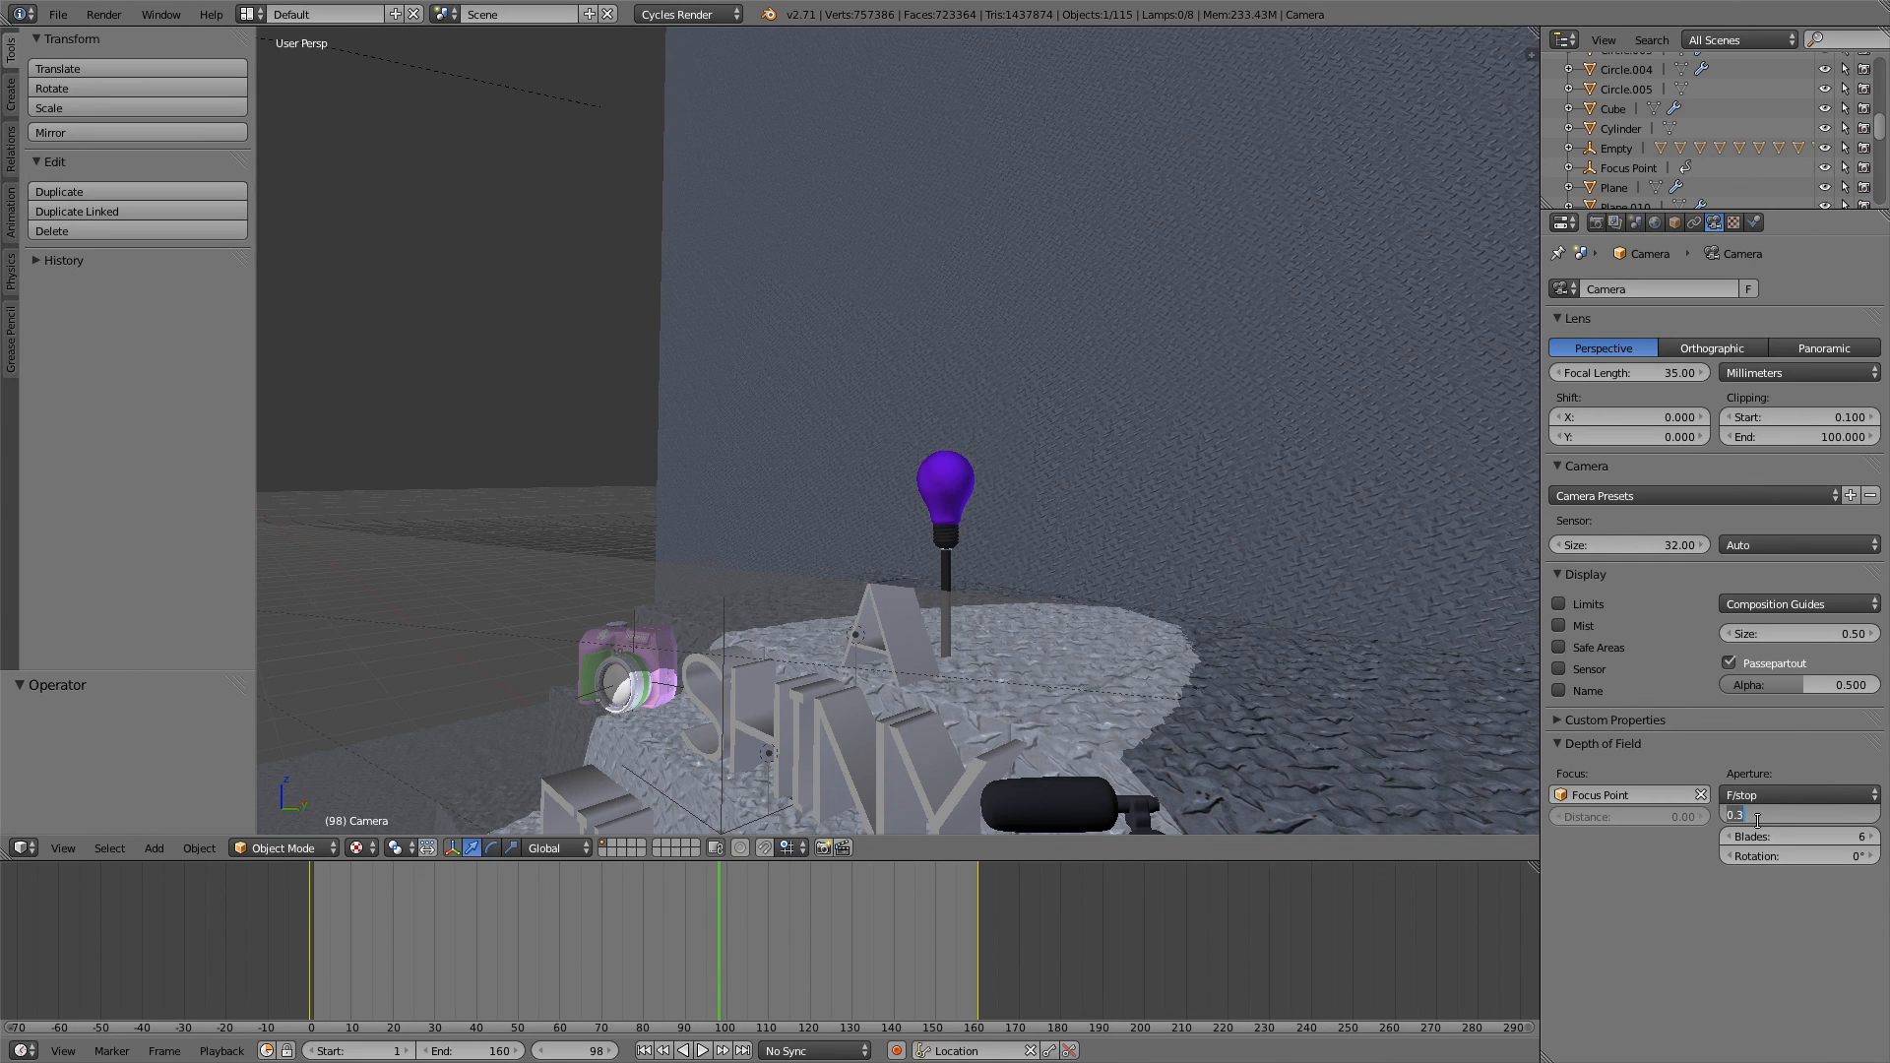
pyautogui.write('22')
pyautogui.press('Return')
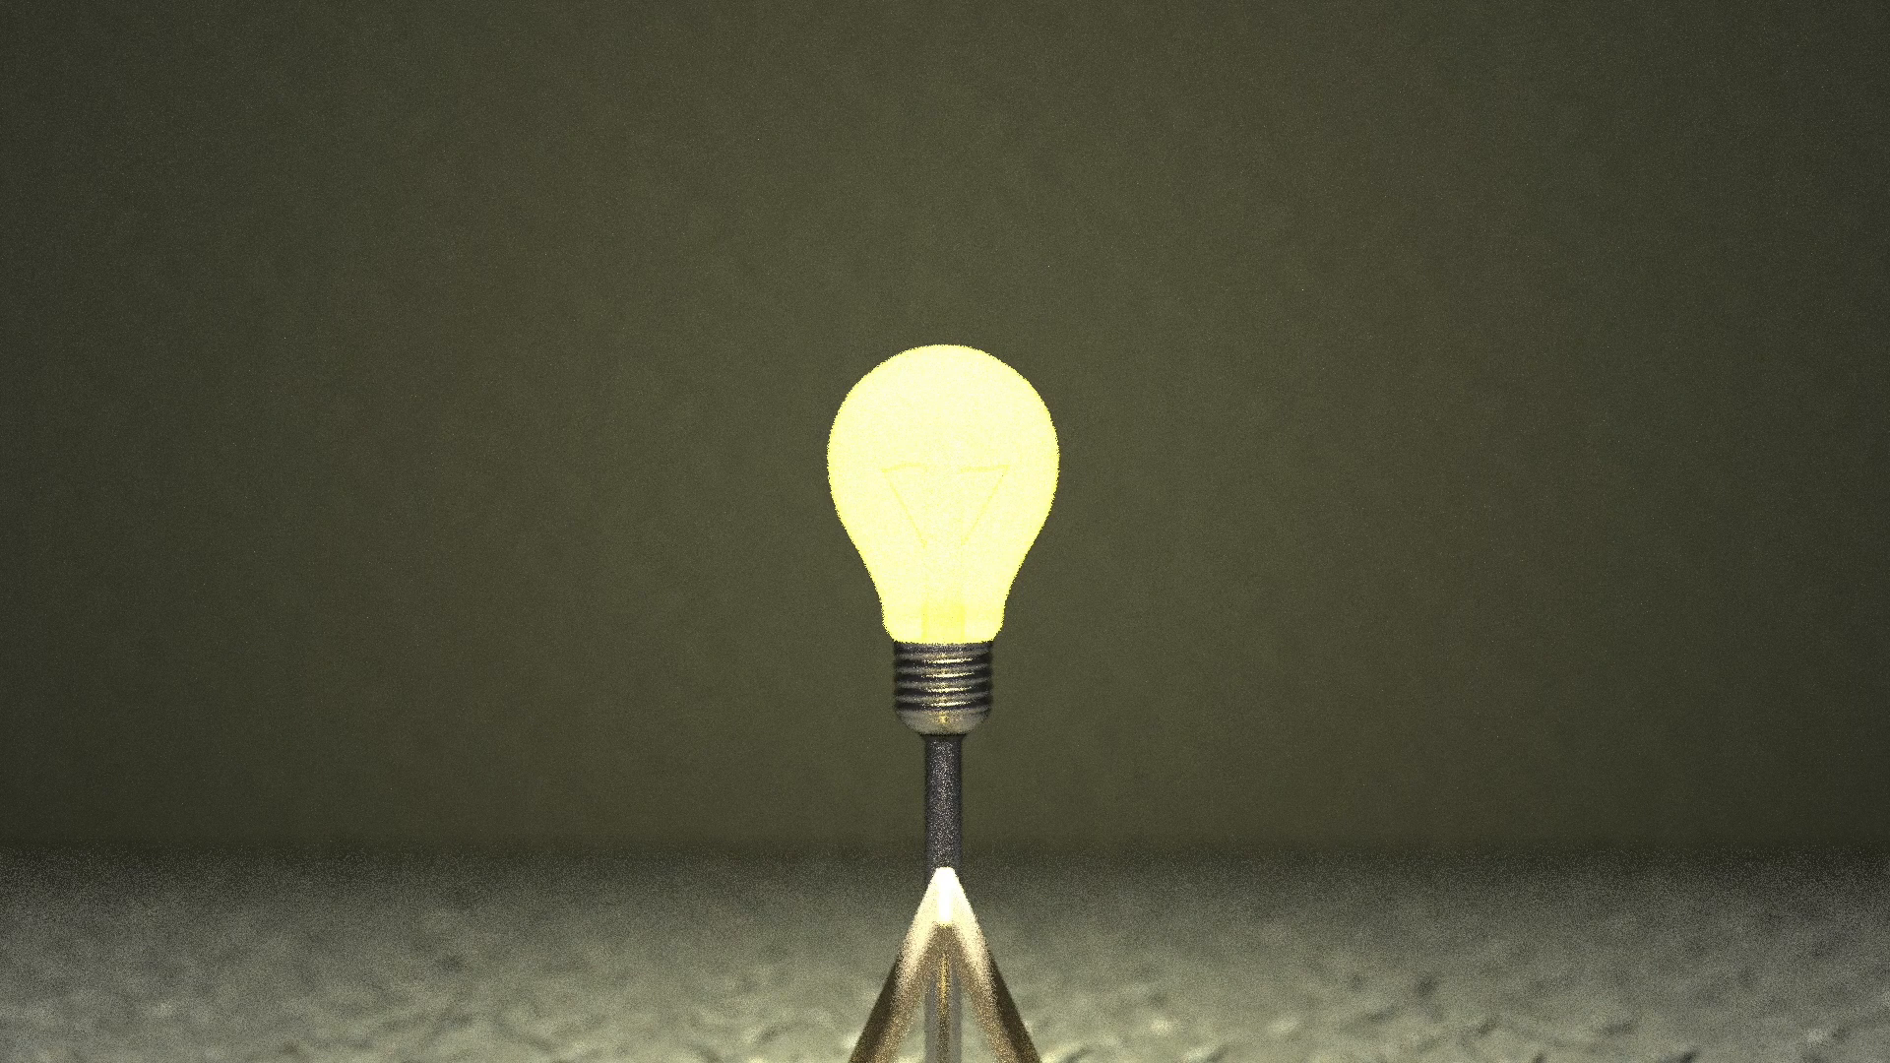
# - Set the F-stop number of the camera's depth of field aperture to 0.1
pyautogui.click(1770, 811)
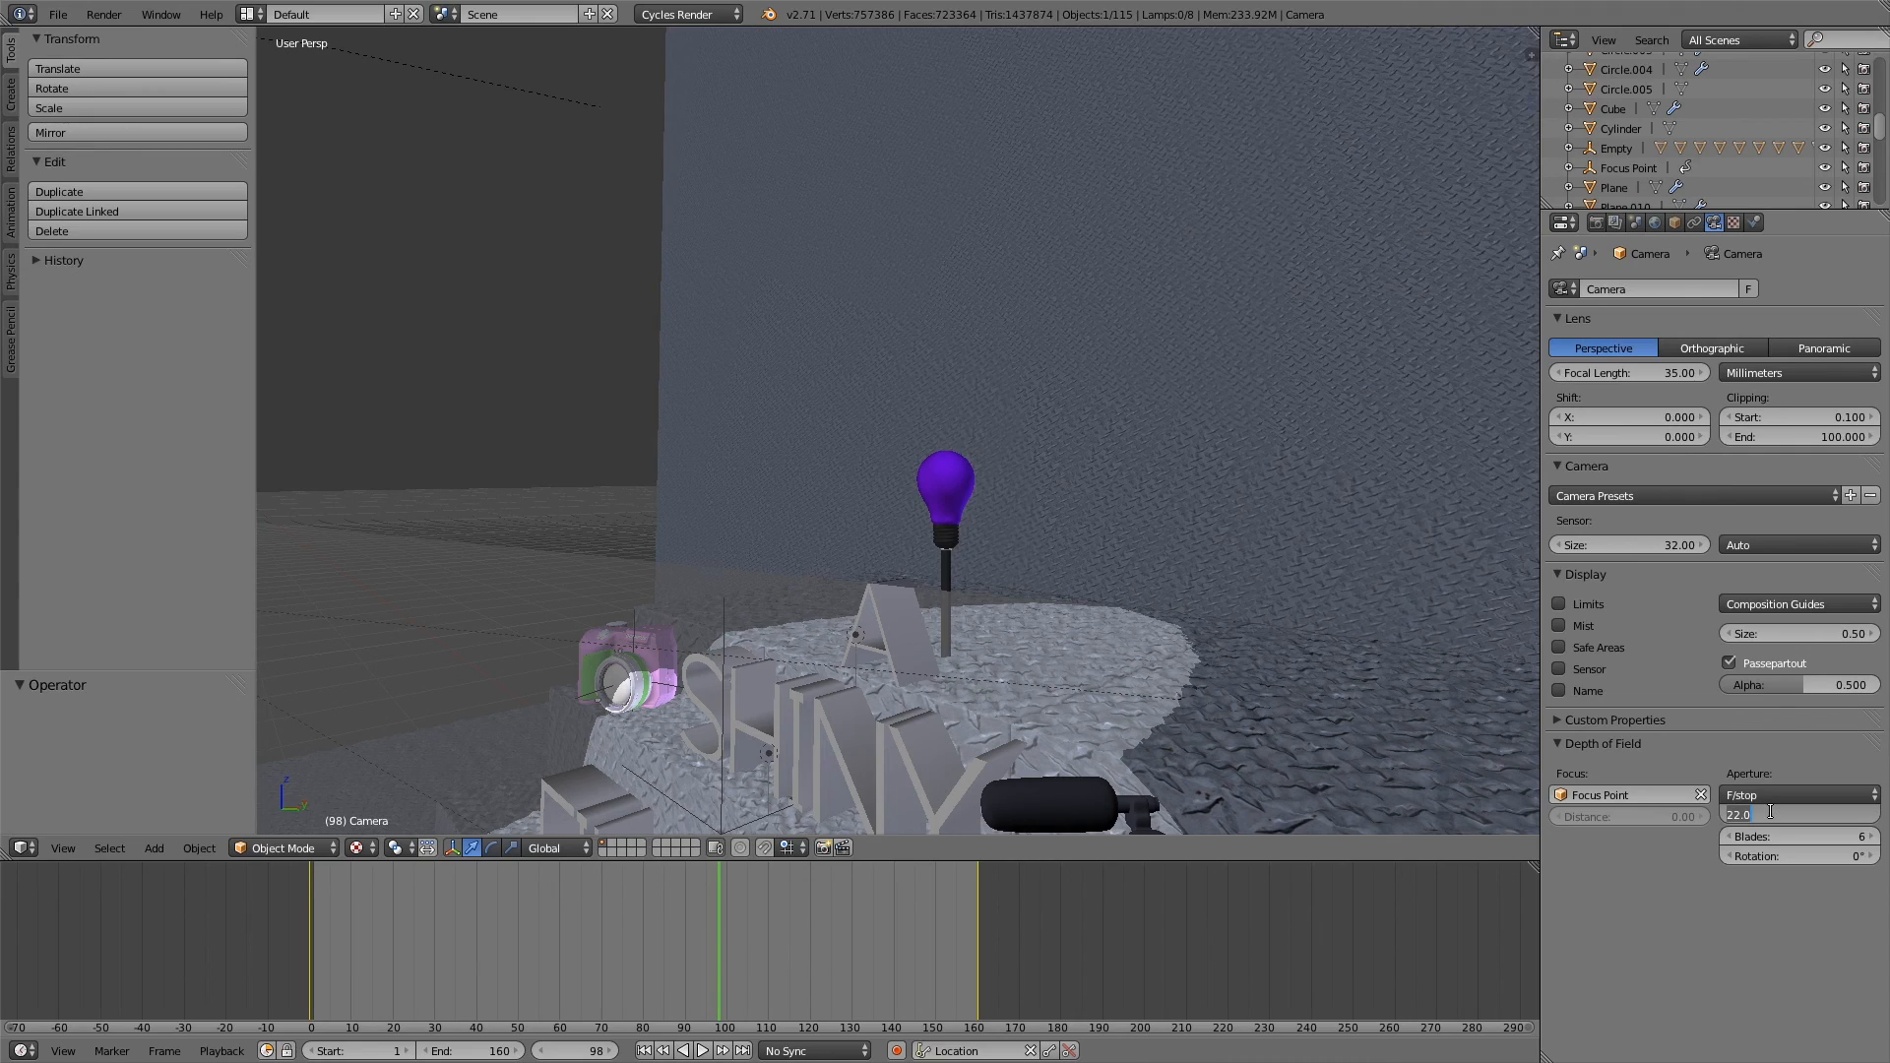
pyautogui.write('0.1')
pyautogui.press('Return')
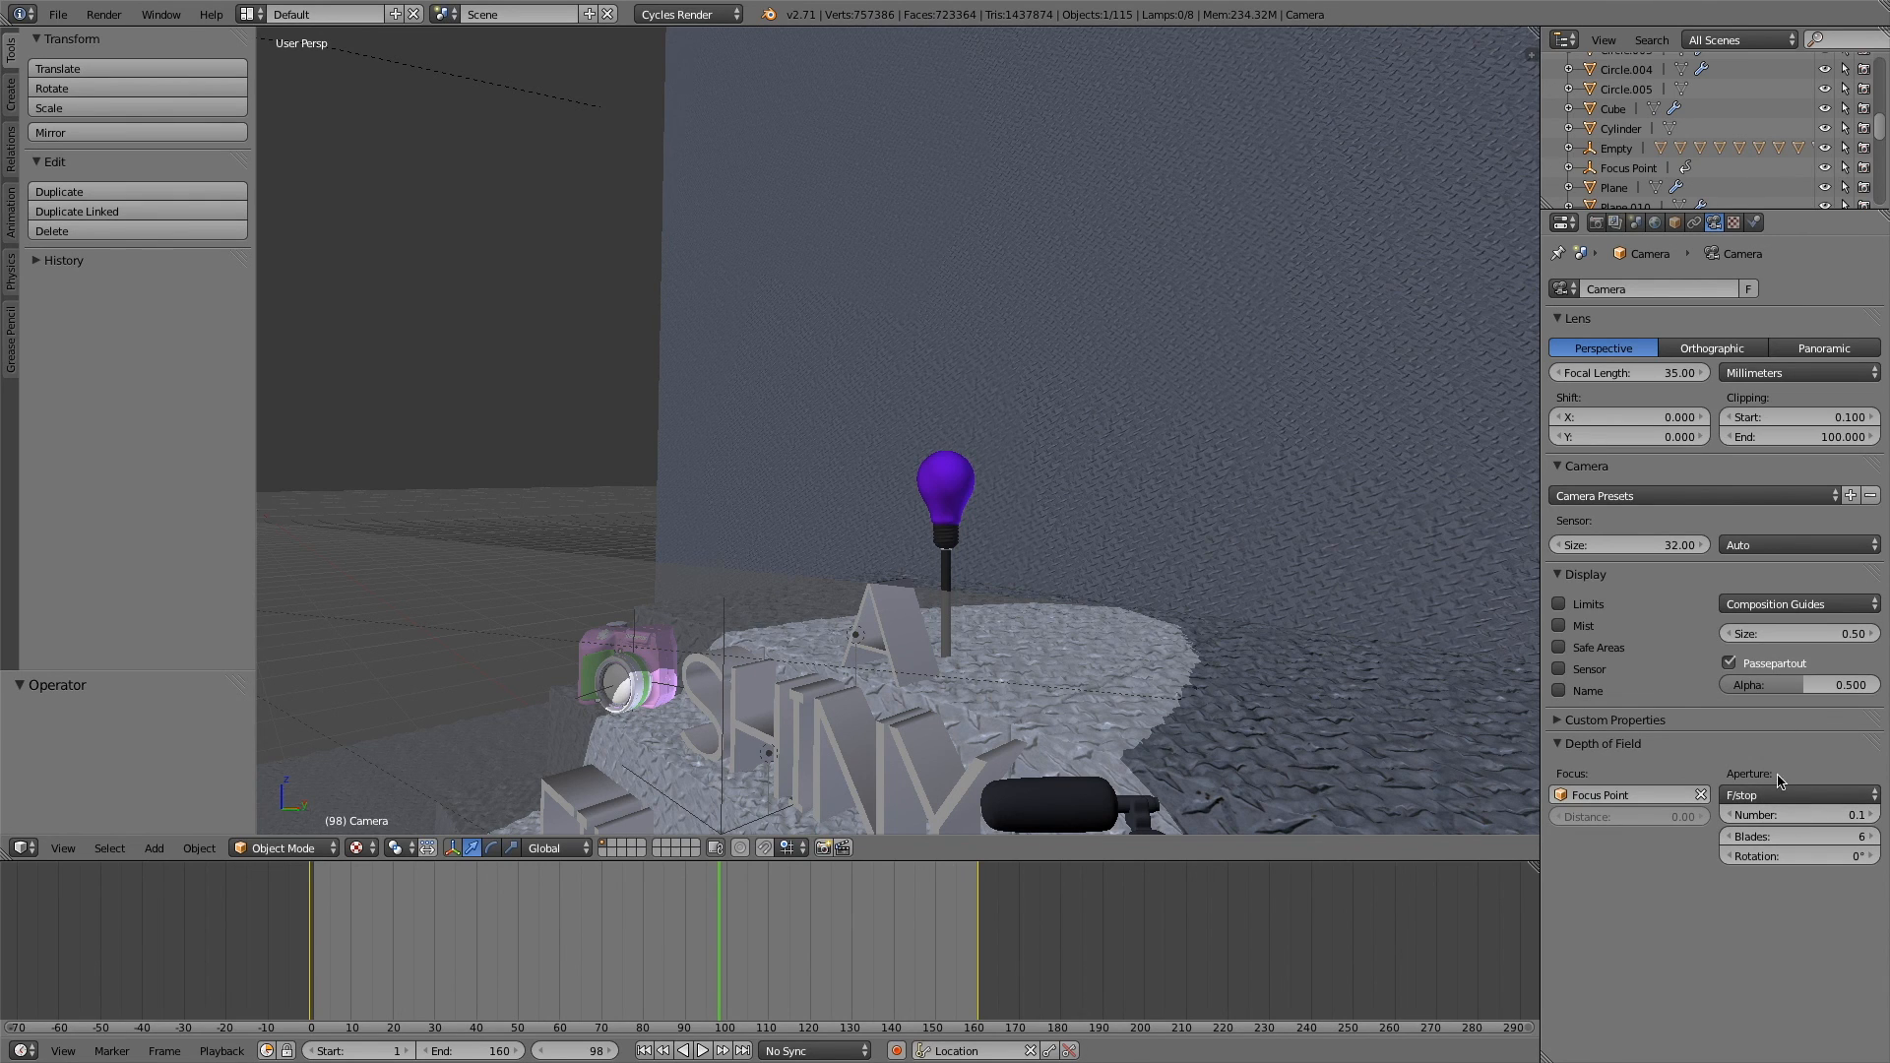
pyautogui.click(1595, 222)
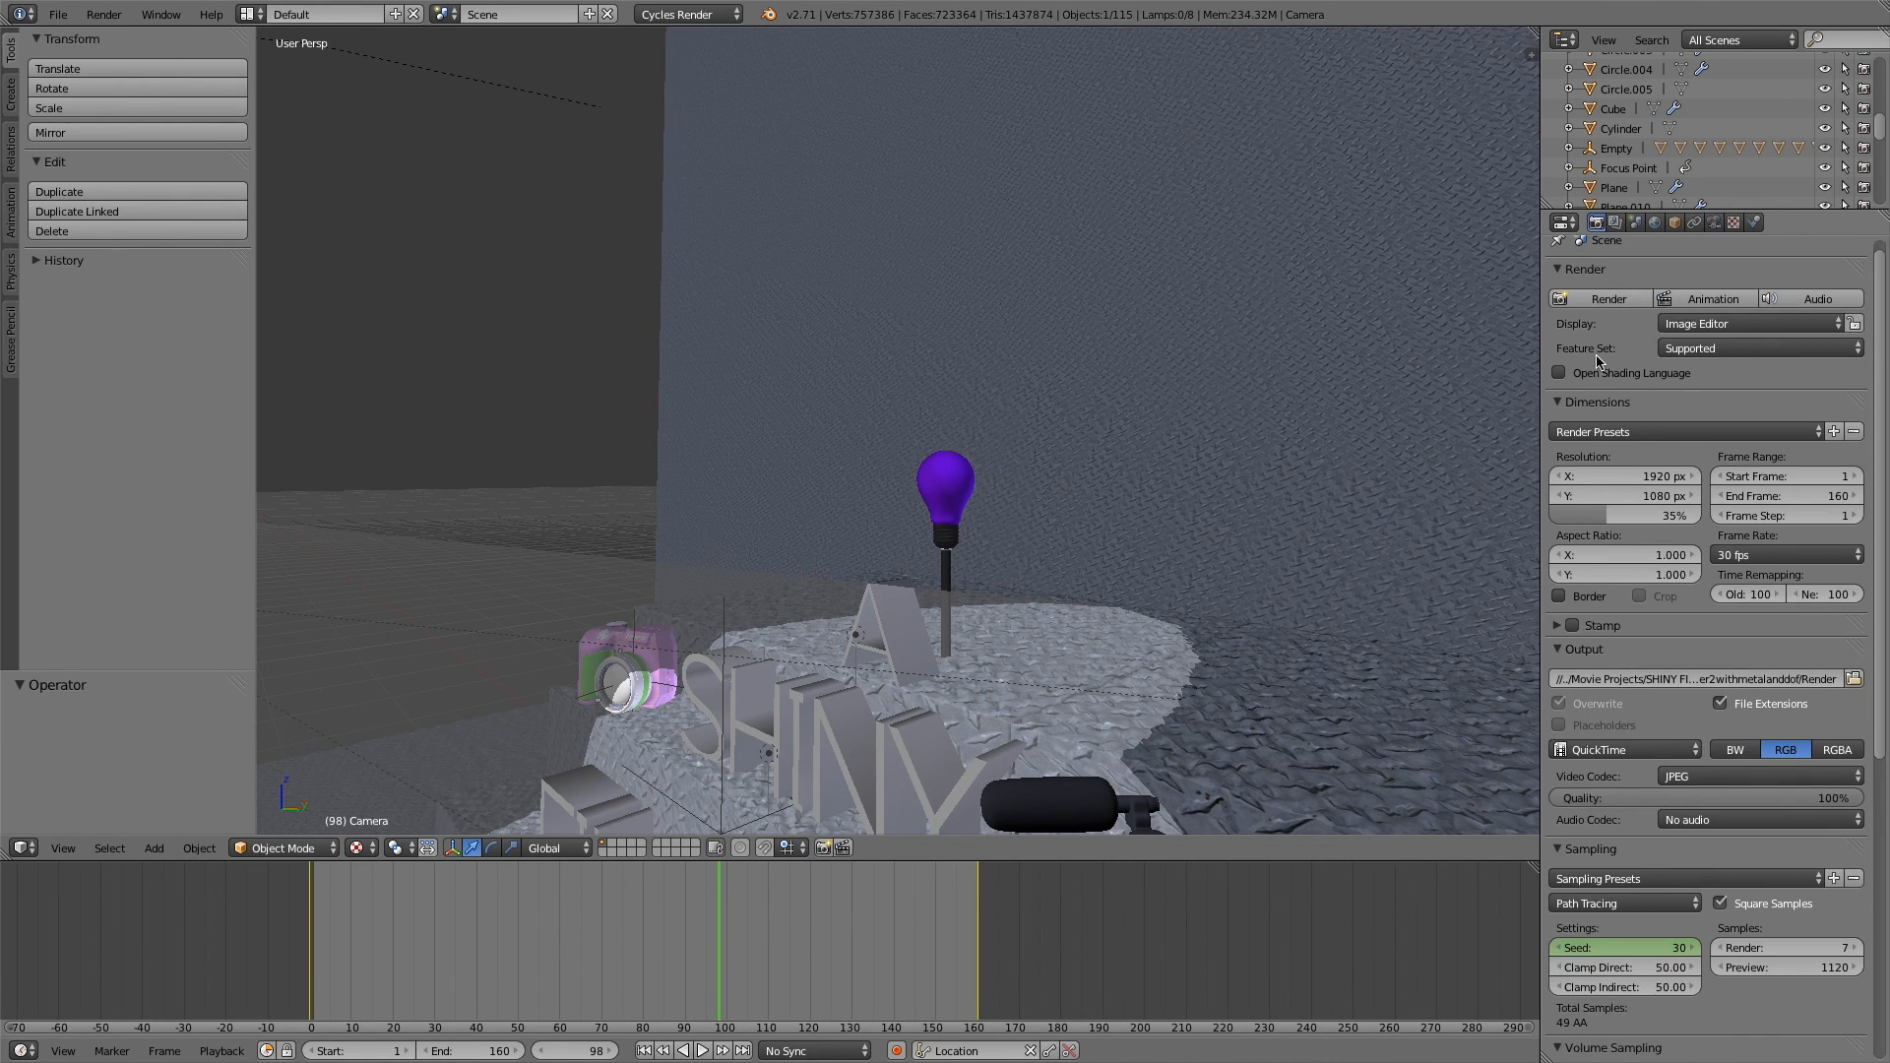
pyautogui.click(1713, 222)
pyautogui.moveTo(918, 525); pyautogui.dragTo(1021, 539, button='middle')
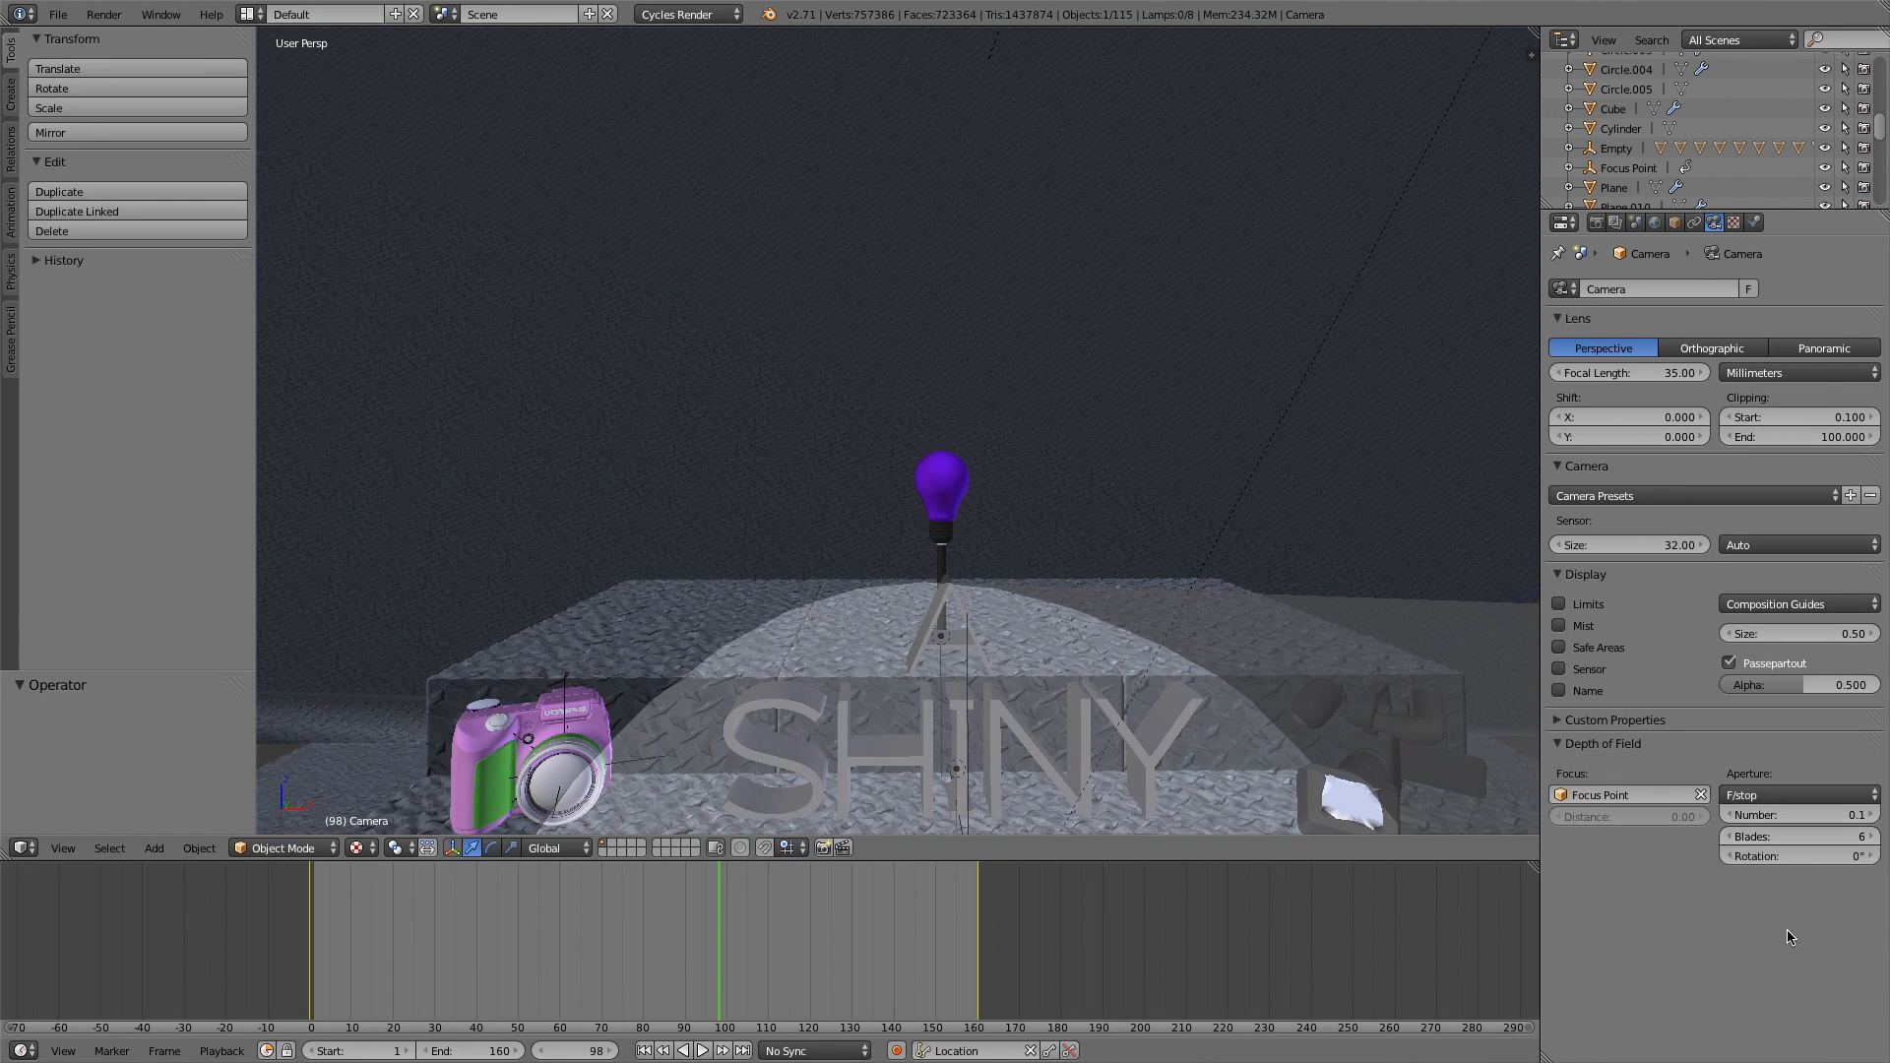
pyautogui.click(1798, 839)
pyautogui.press('Return')
# - Return to frame 0 and set the render resolution percentage to 100%
pyautogui.click(535, 896)
pyautogui.moveTo(493, 890); pyautogui.dragTo(311, 898)
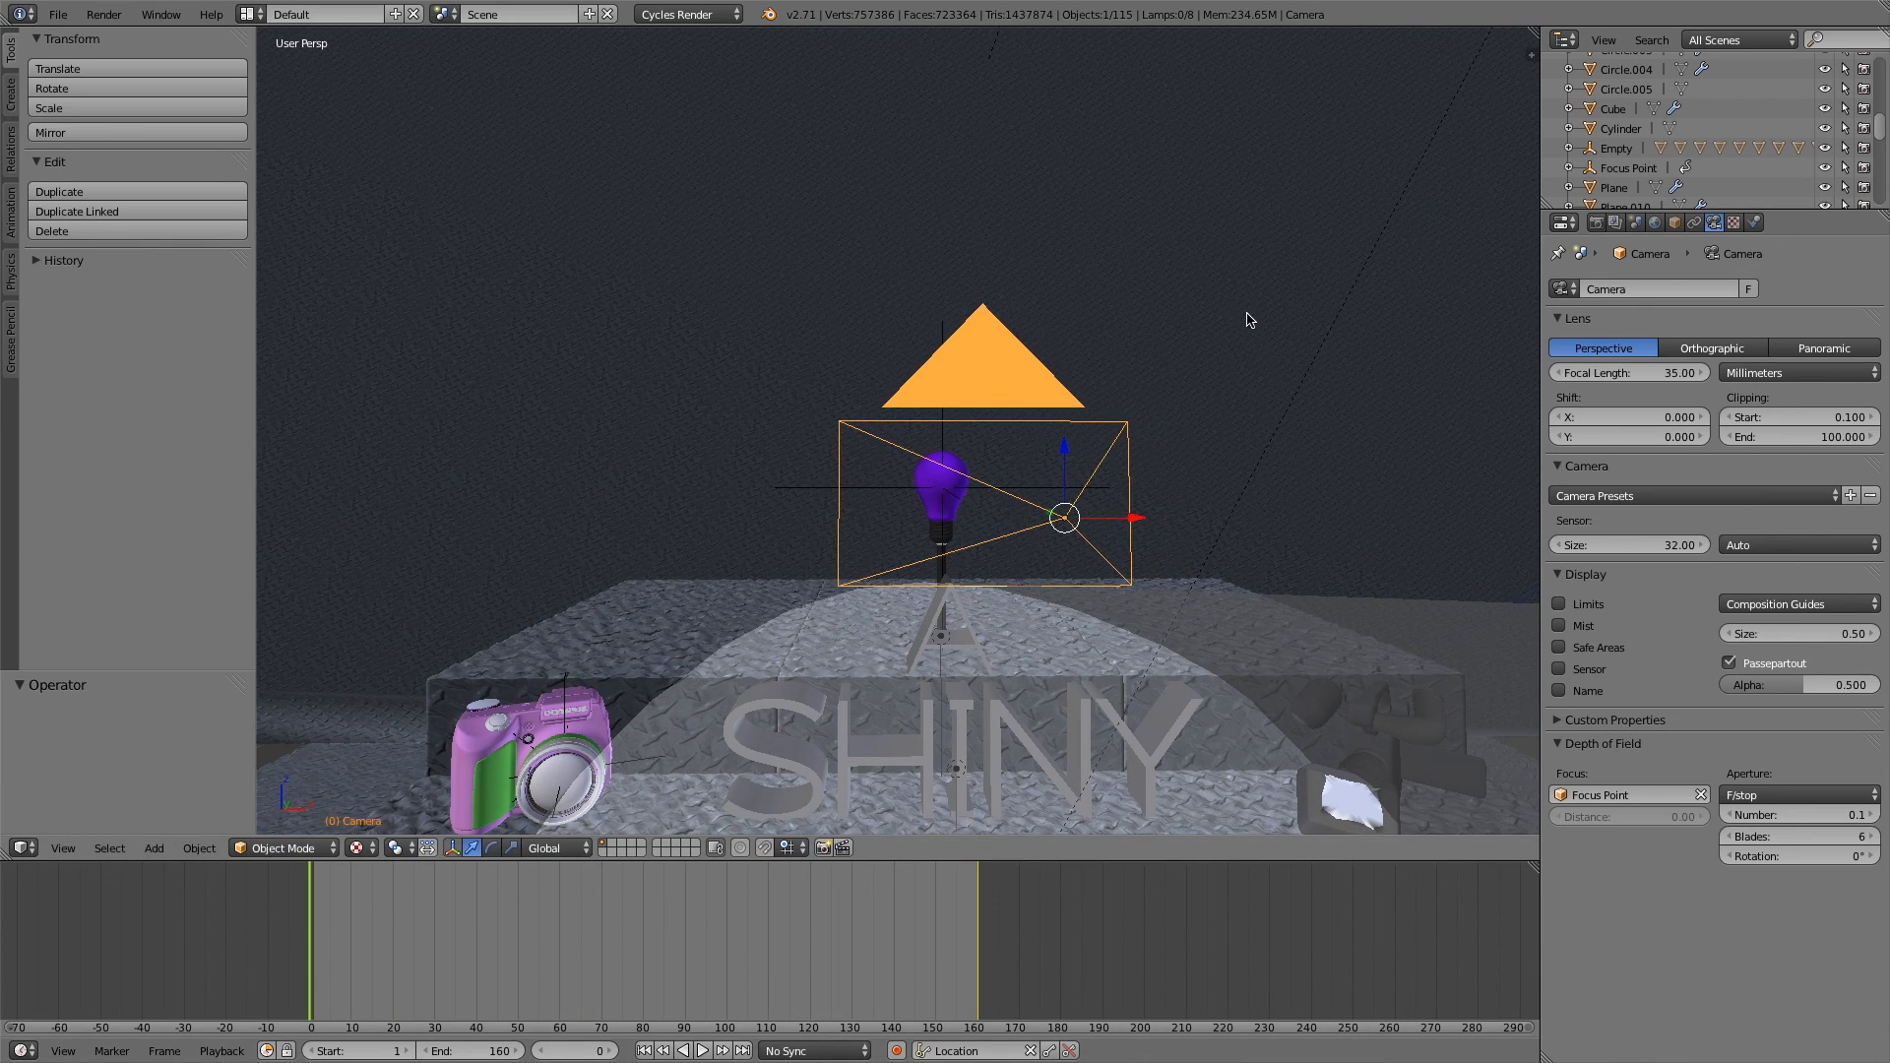
pyautogui.click(1597, 222)
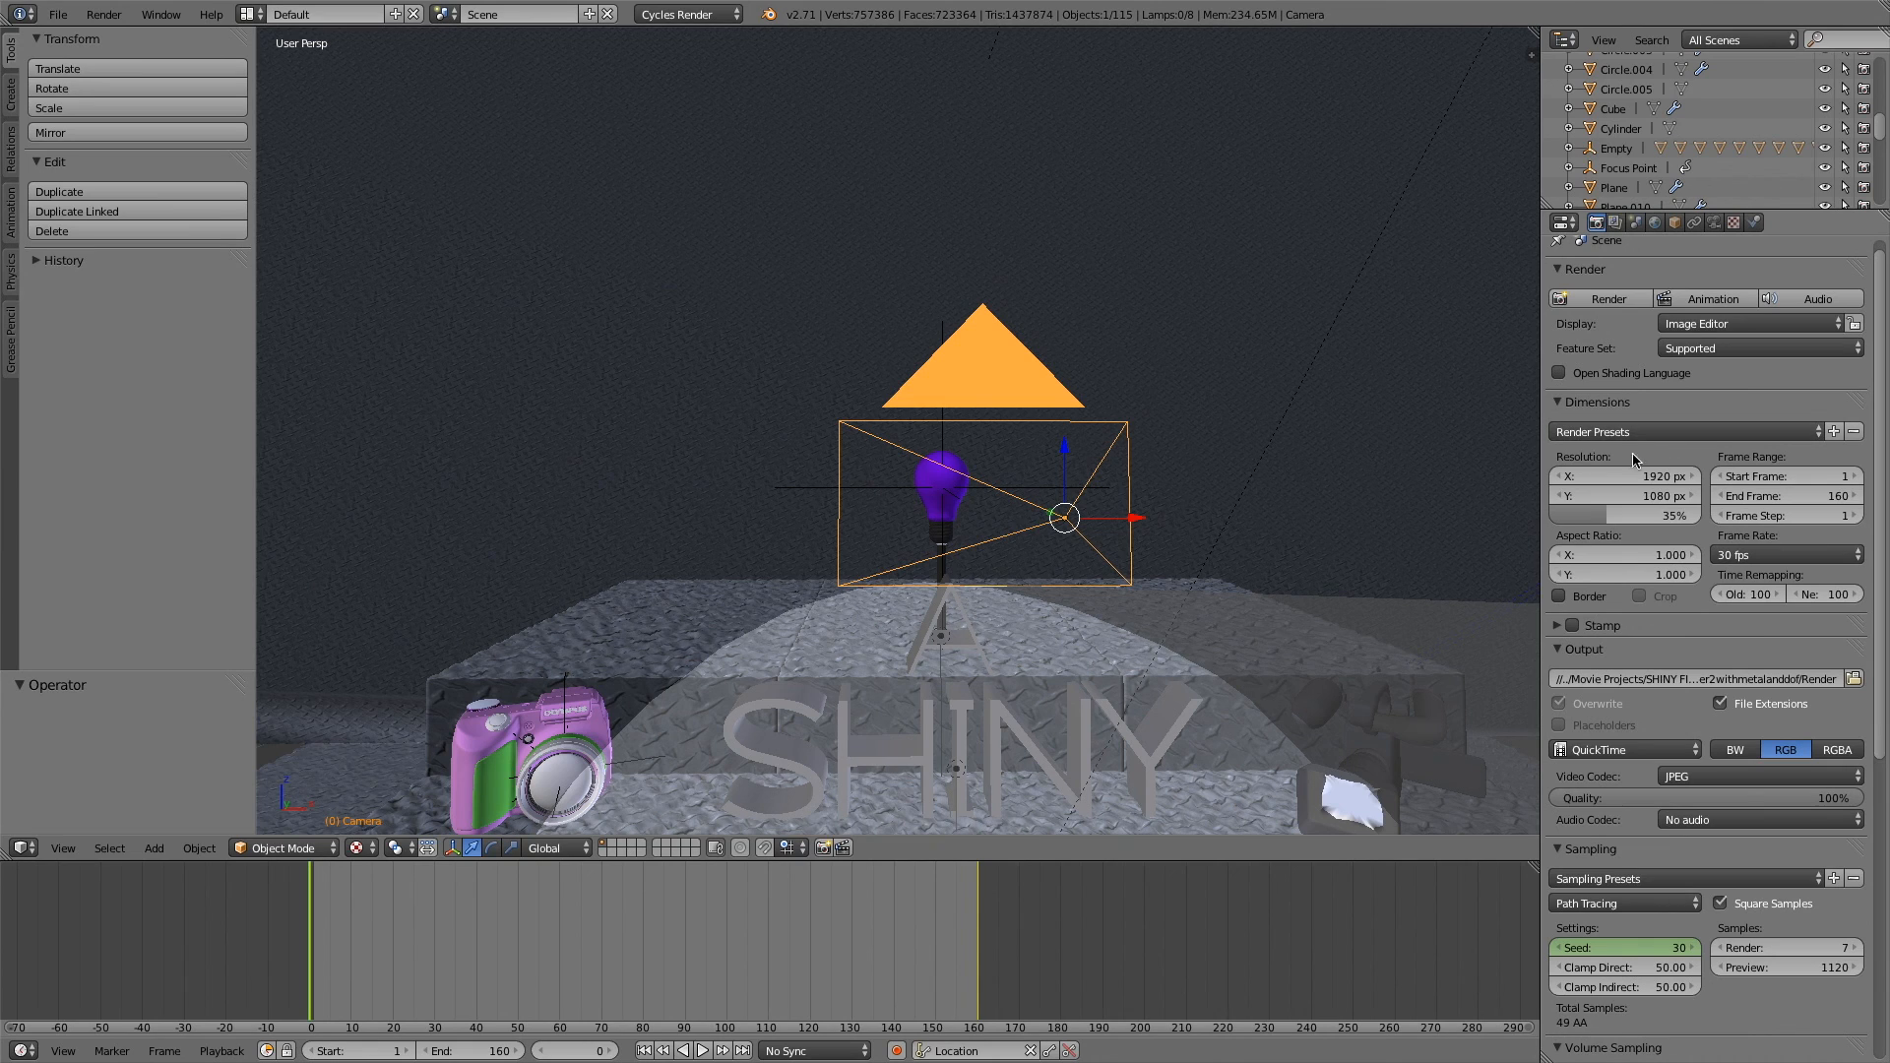
pyautogui.moveTo(1603, 520); pyautogui.dragTo(1700, 520)
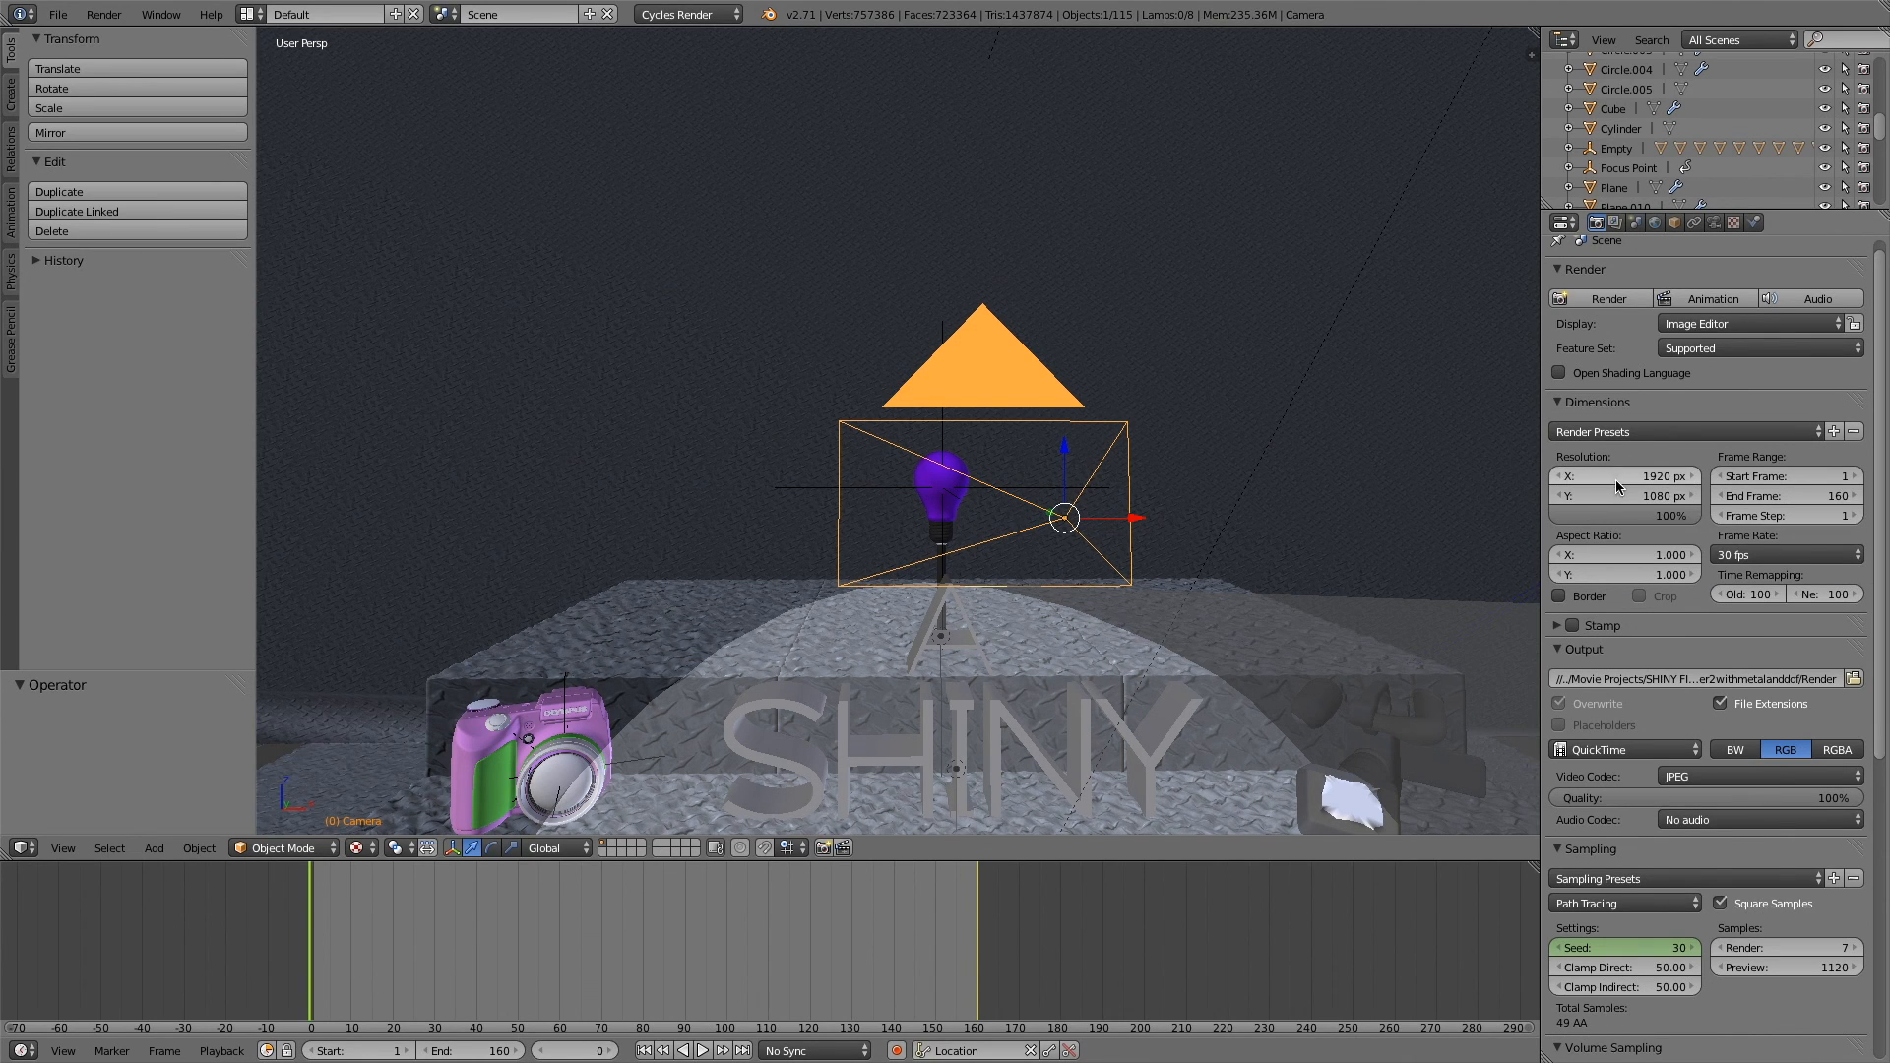
# - Set the render samples to 10
pyautogui.scroll(-1, 1798, 650)
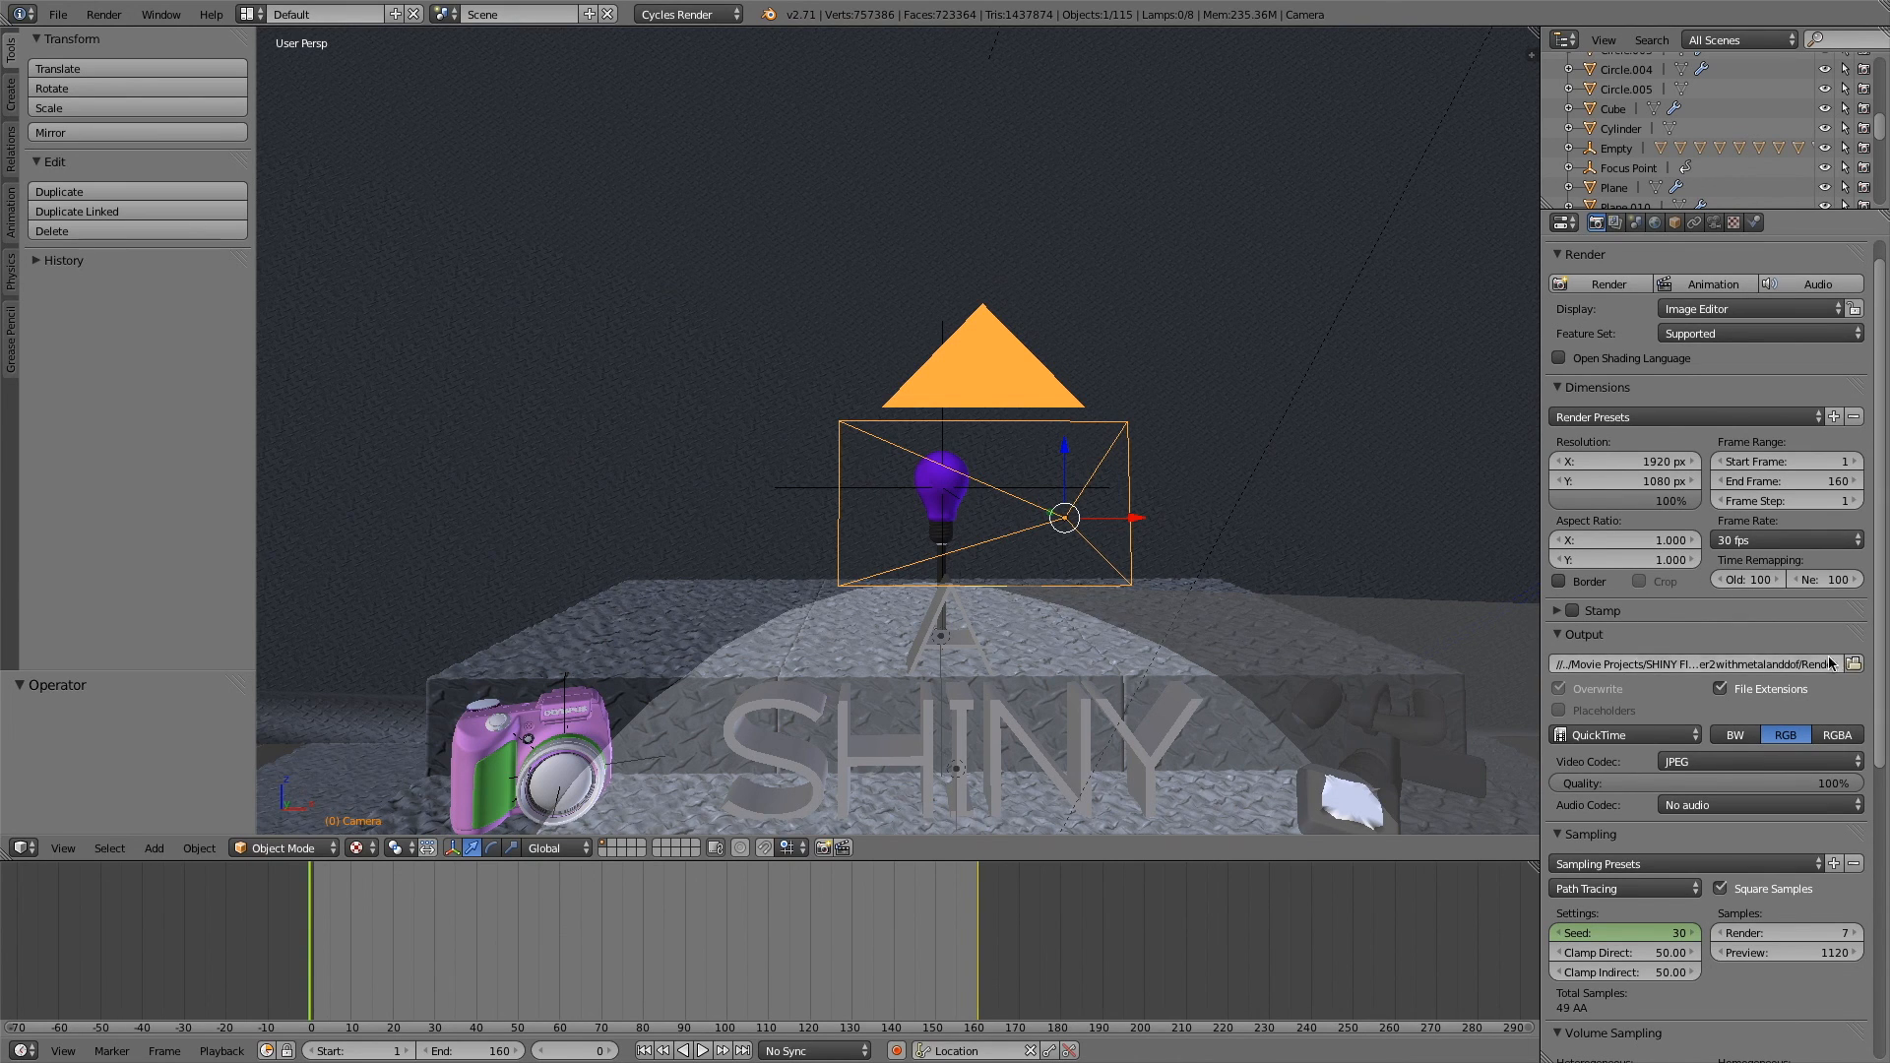
pyautogui.click(1759, 936)
pyautogui.write('10')
pyautogui.press('Return')
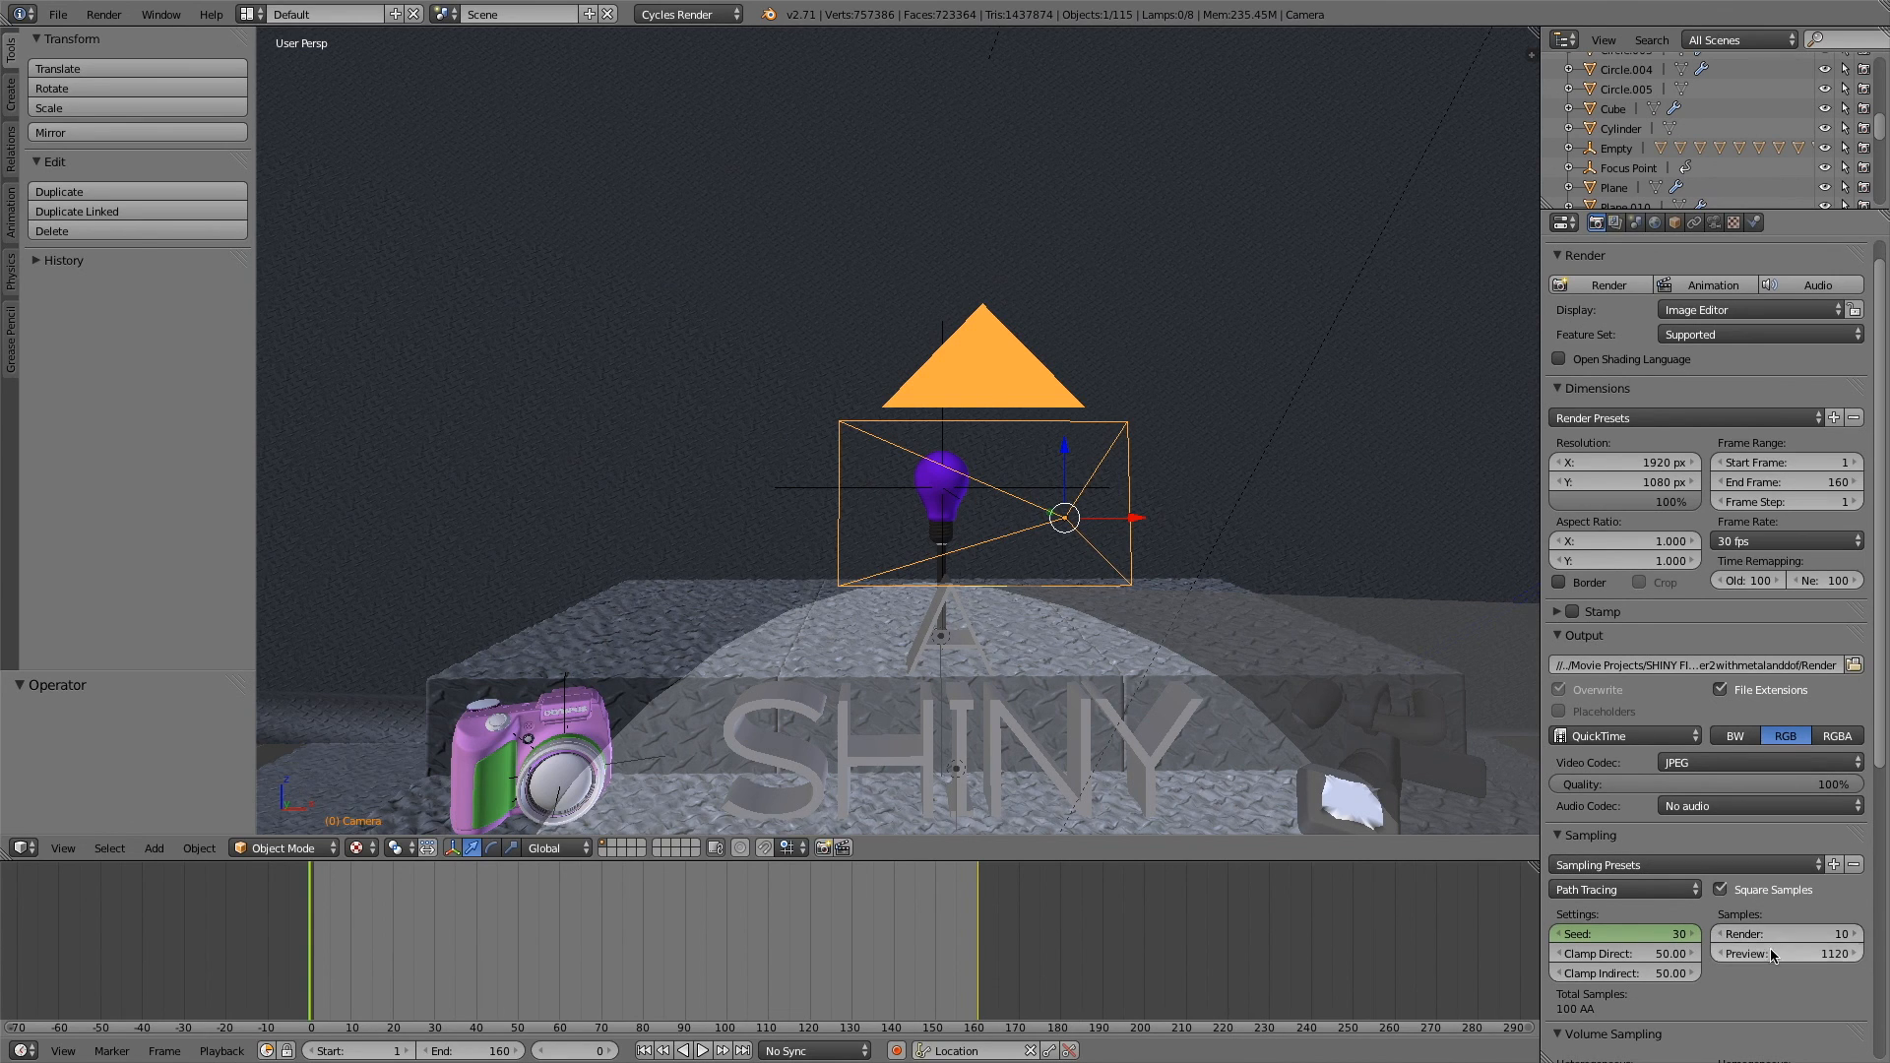
pyautogui.click(359, 847)
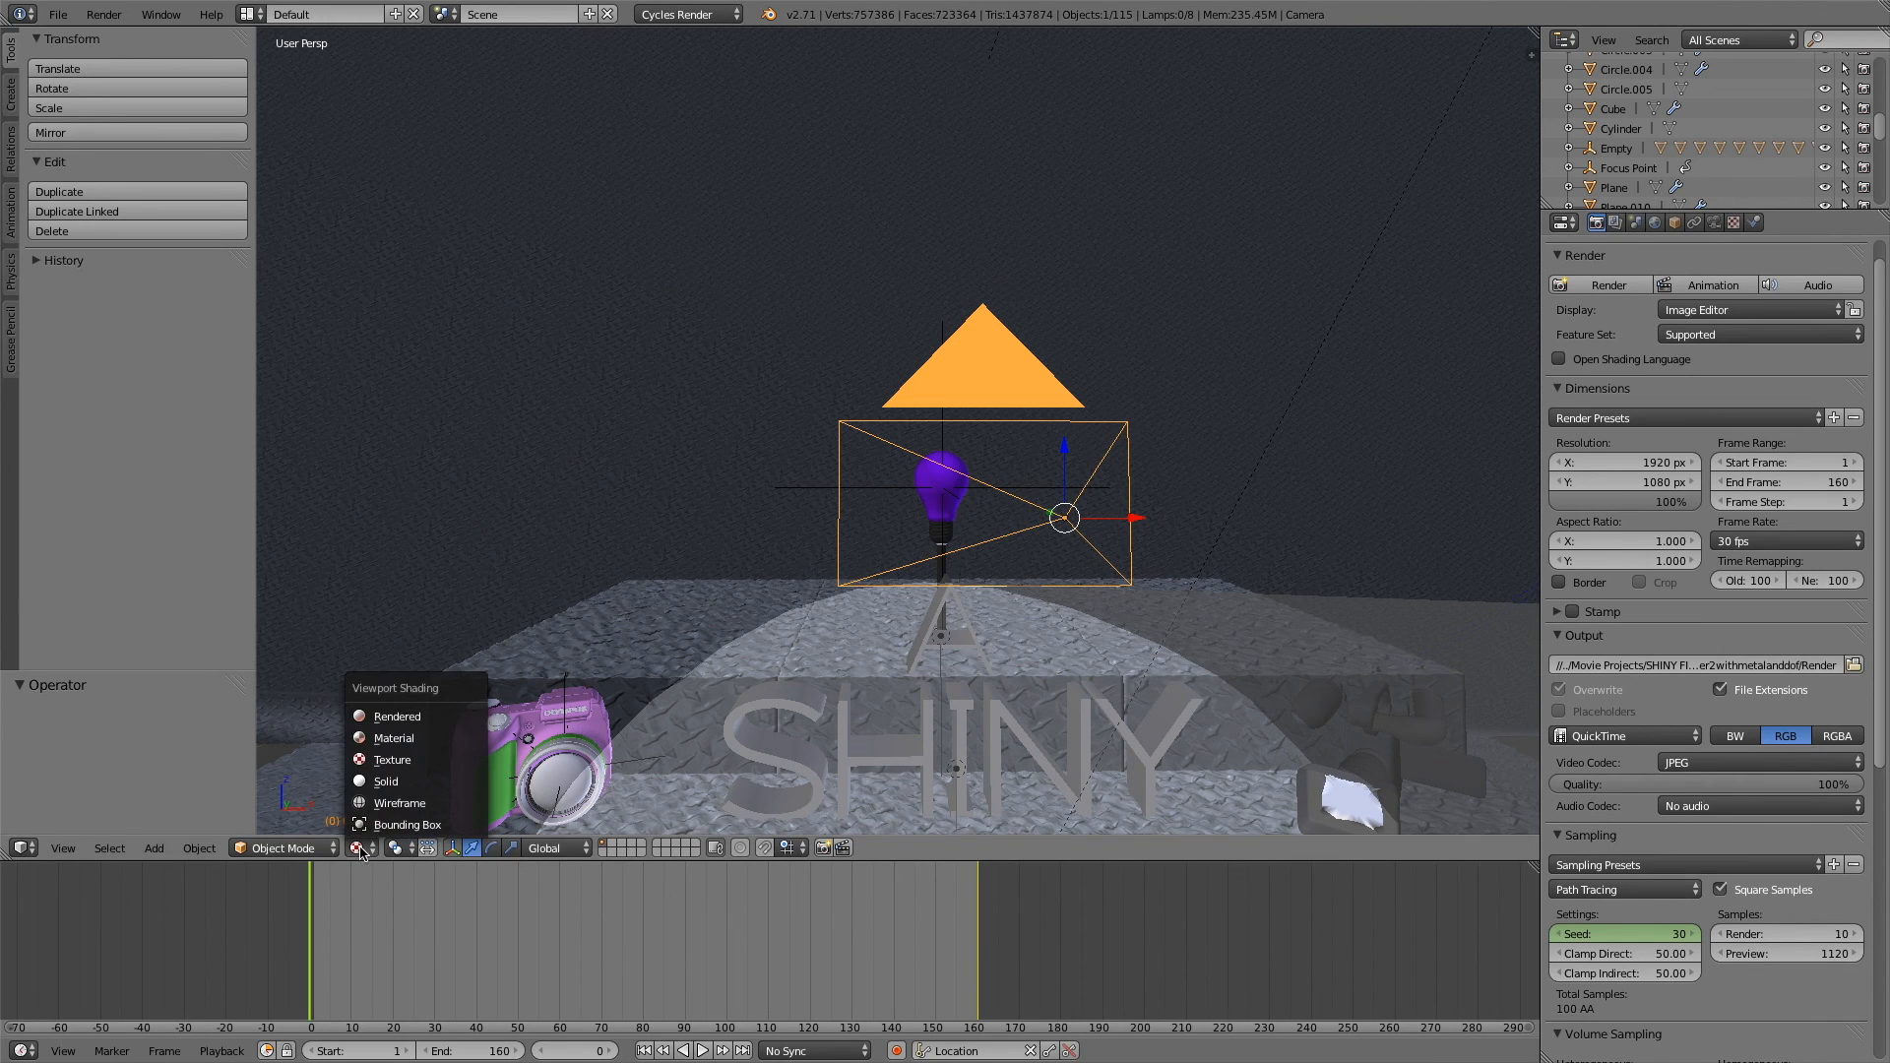
pyautogui.click(354, 914)
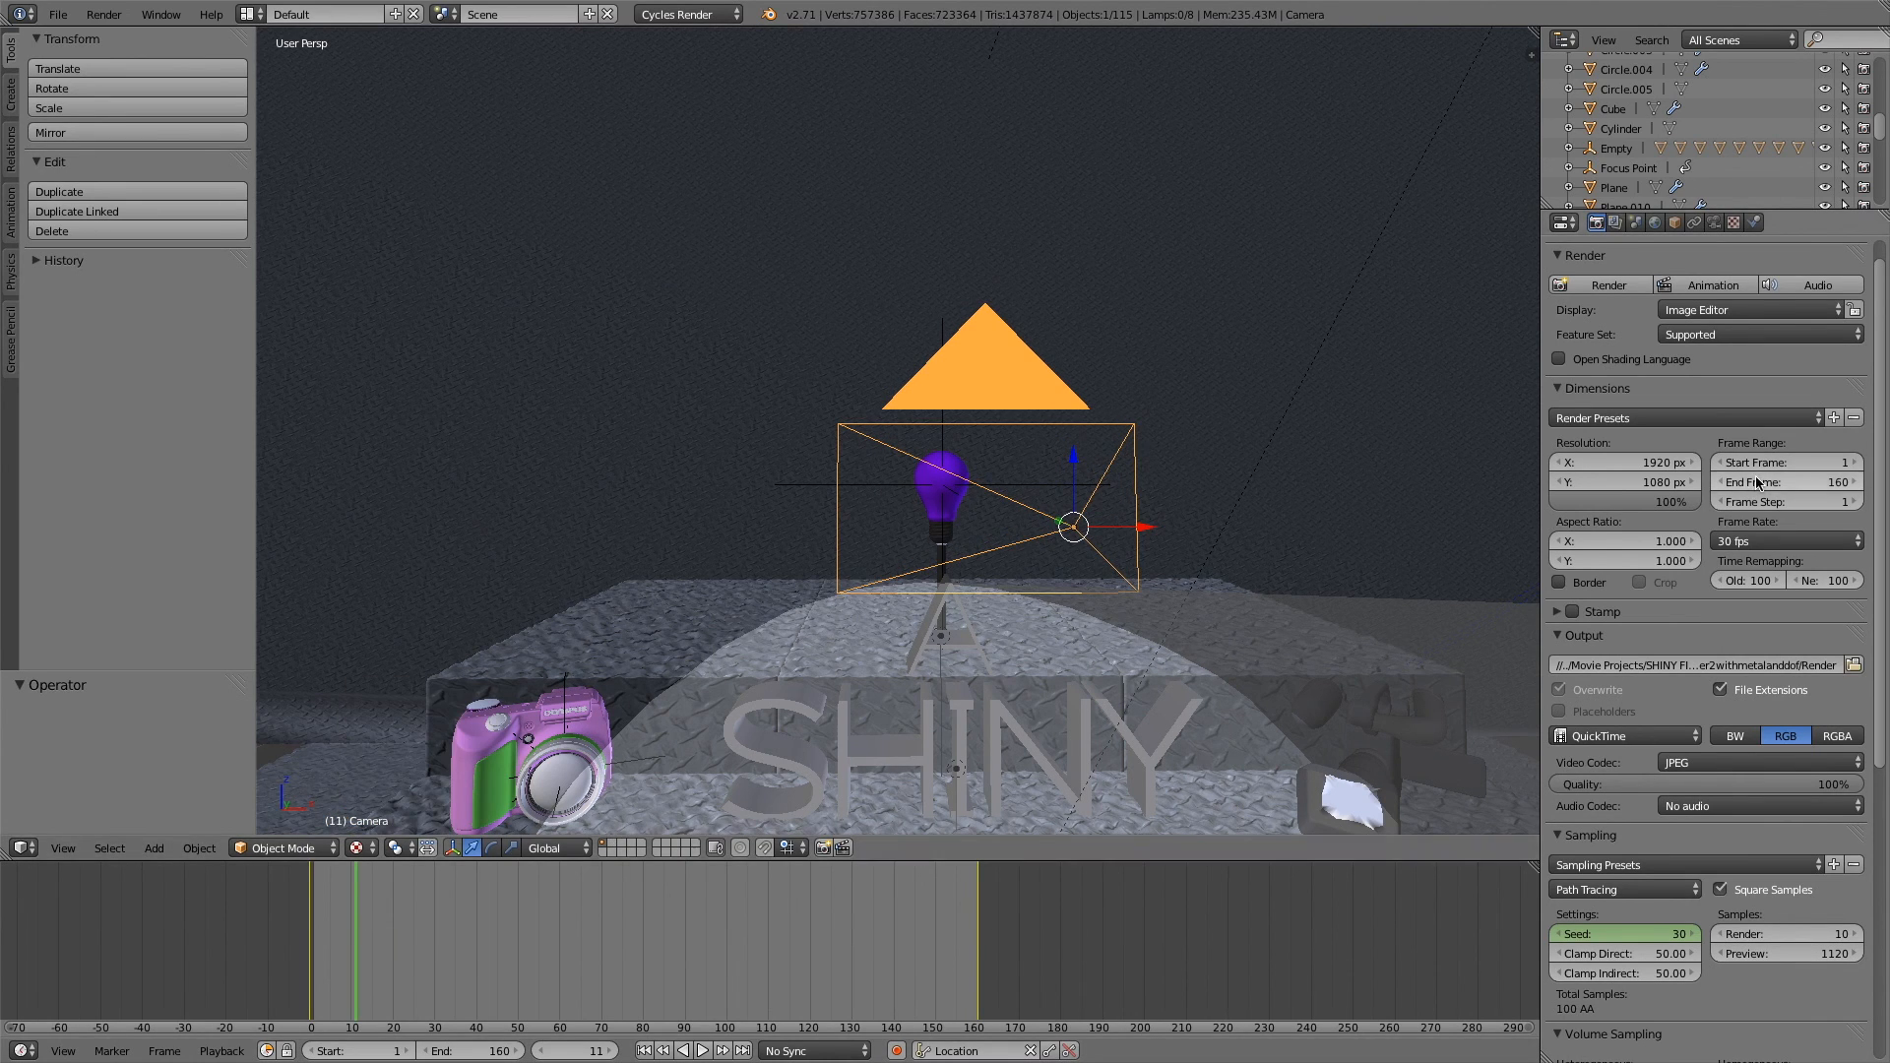
# - Check the frame rate options and calculate 160/30 in Spotlight for the animation's length in seconds, then dismiss the search
pyautogui.click(1738, 538)
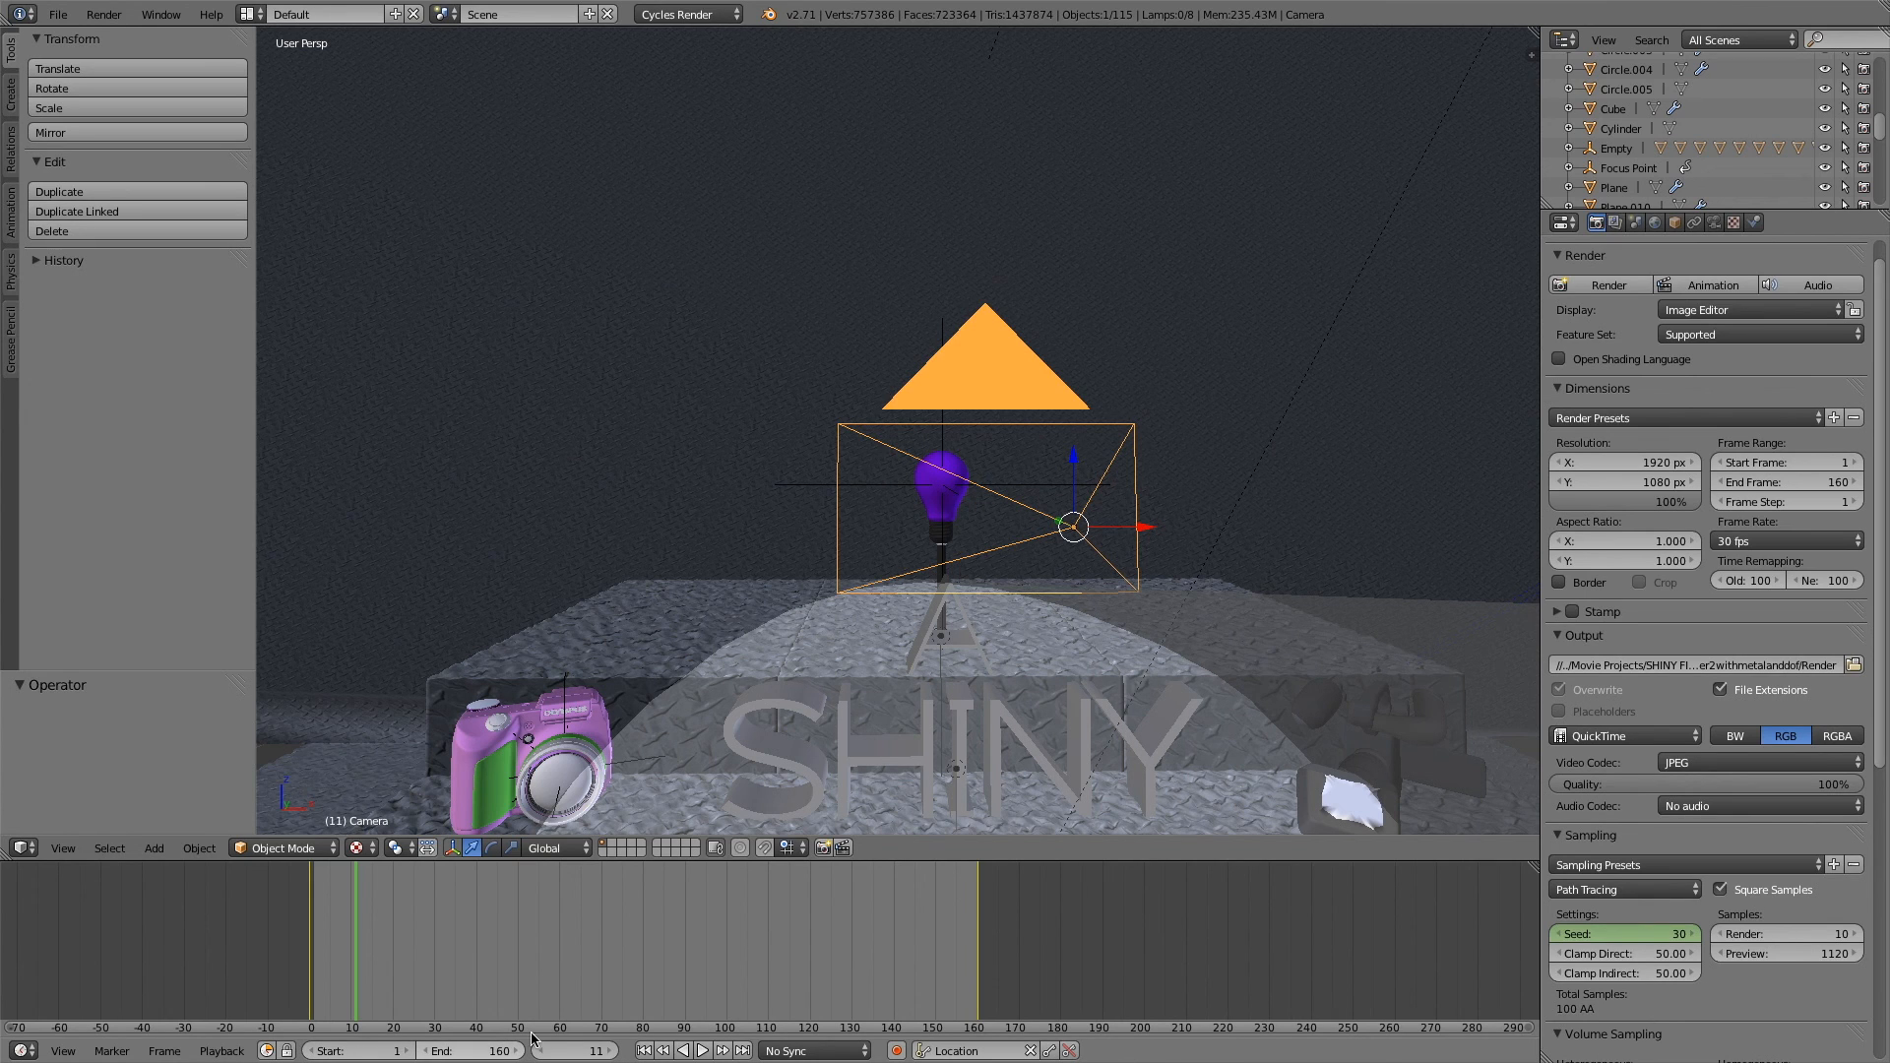
pyautogui.moveTo(397, 965)
pyautogui.mouseDown()
pyautogui.moveTo(812, 941)
pyautogui.moveTo(401, 928)
pyautogui.mouseUp()
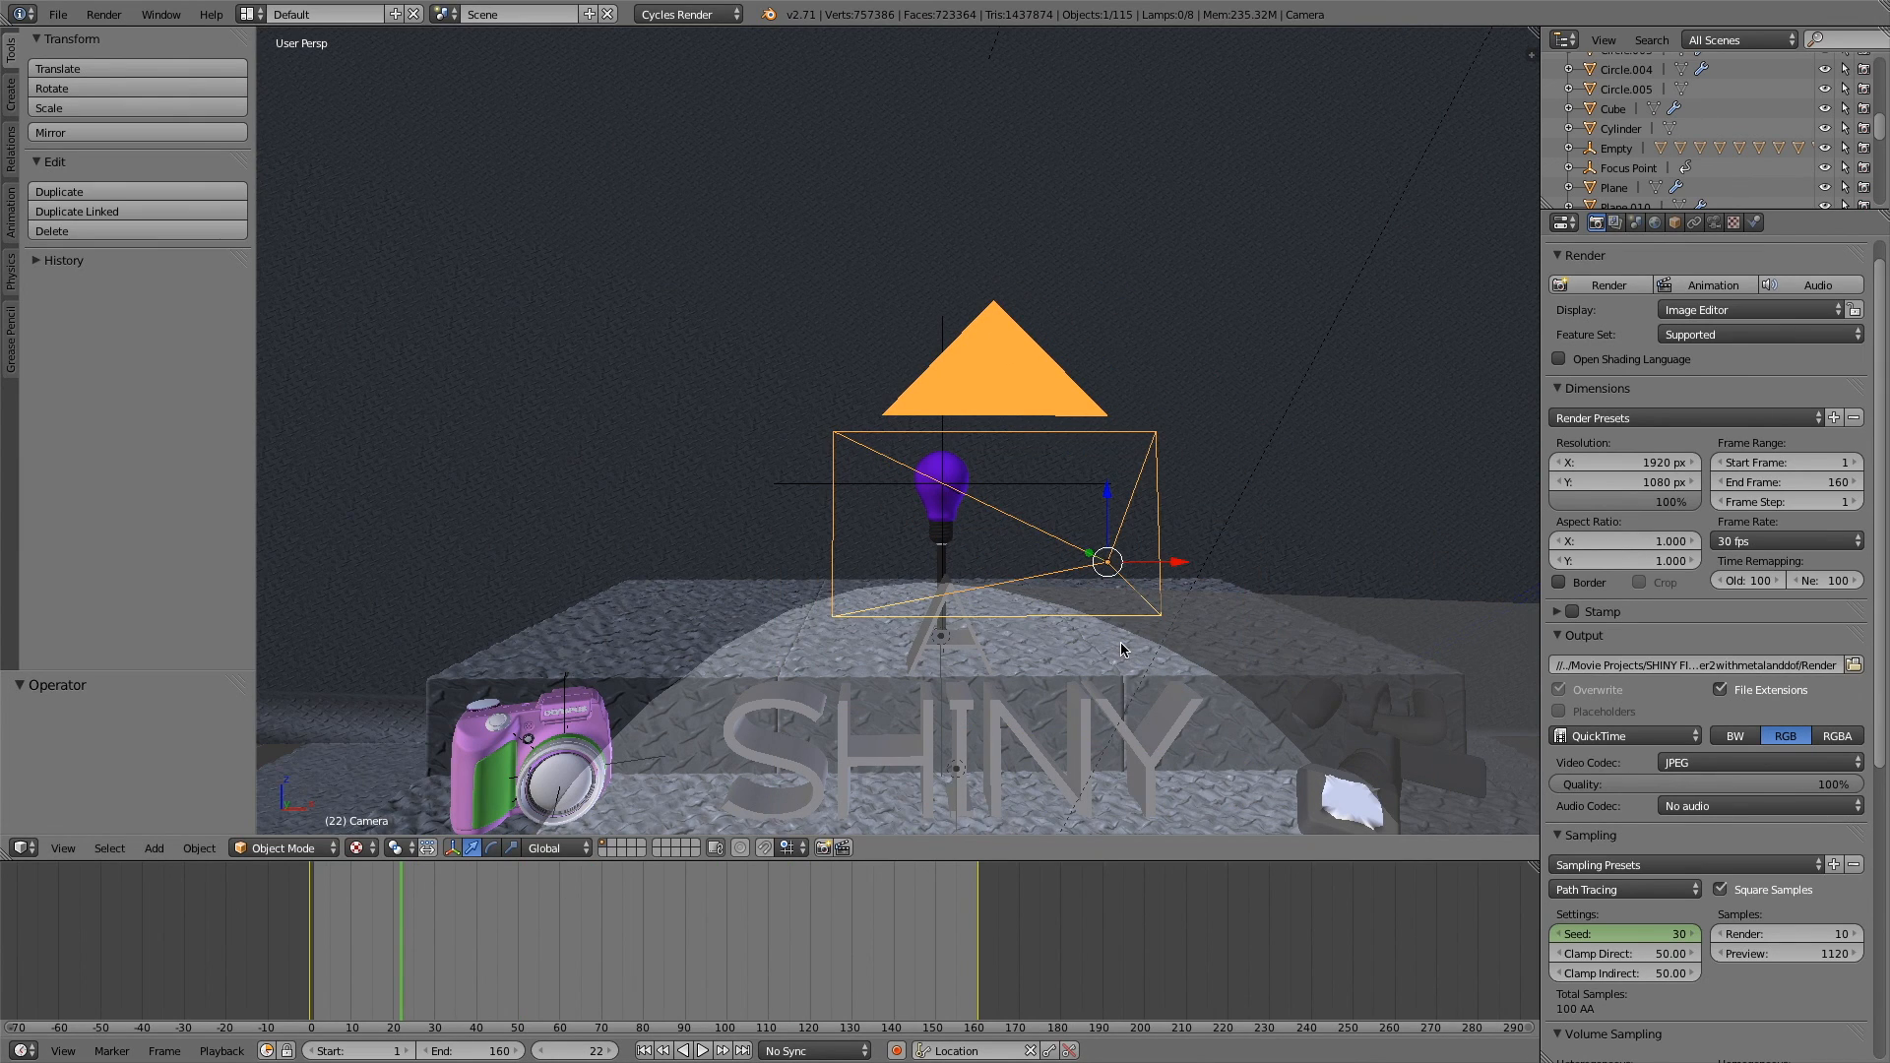
pyautogui.press('super+space')
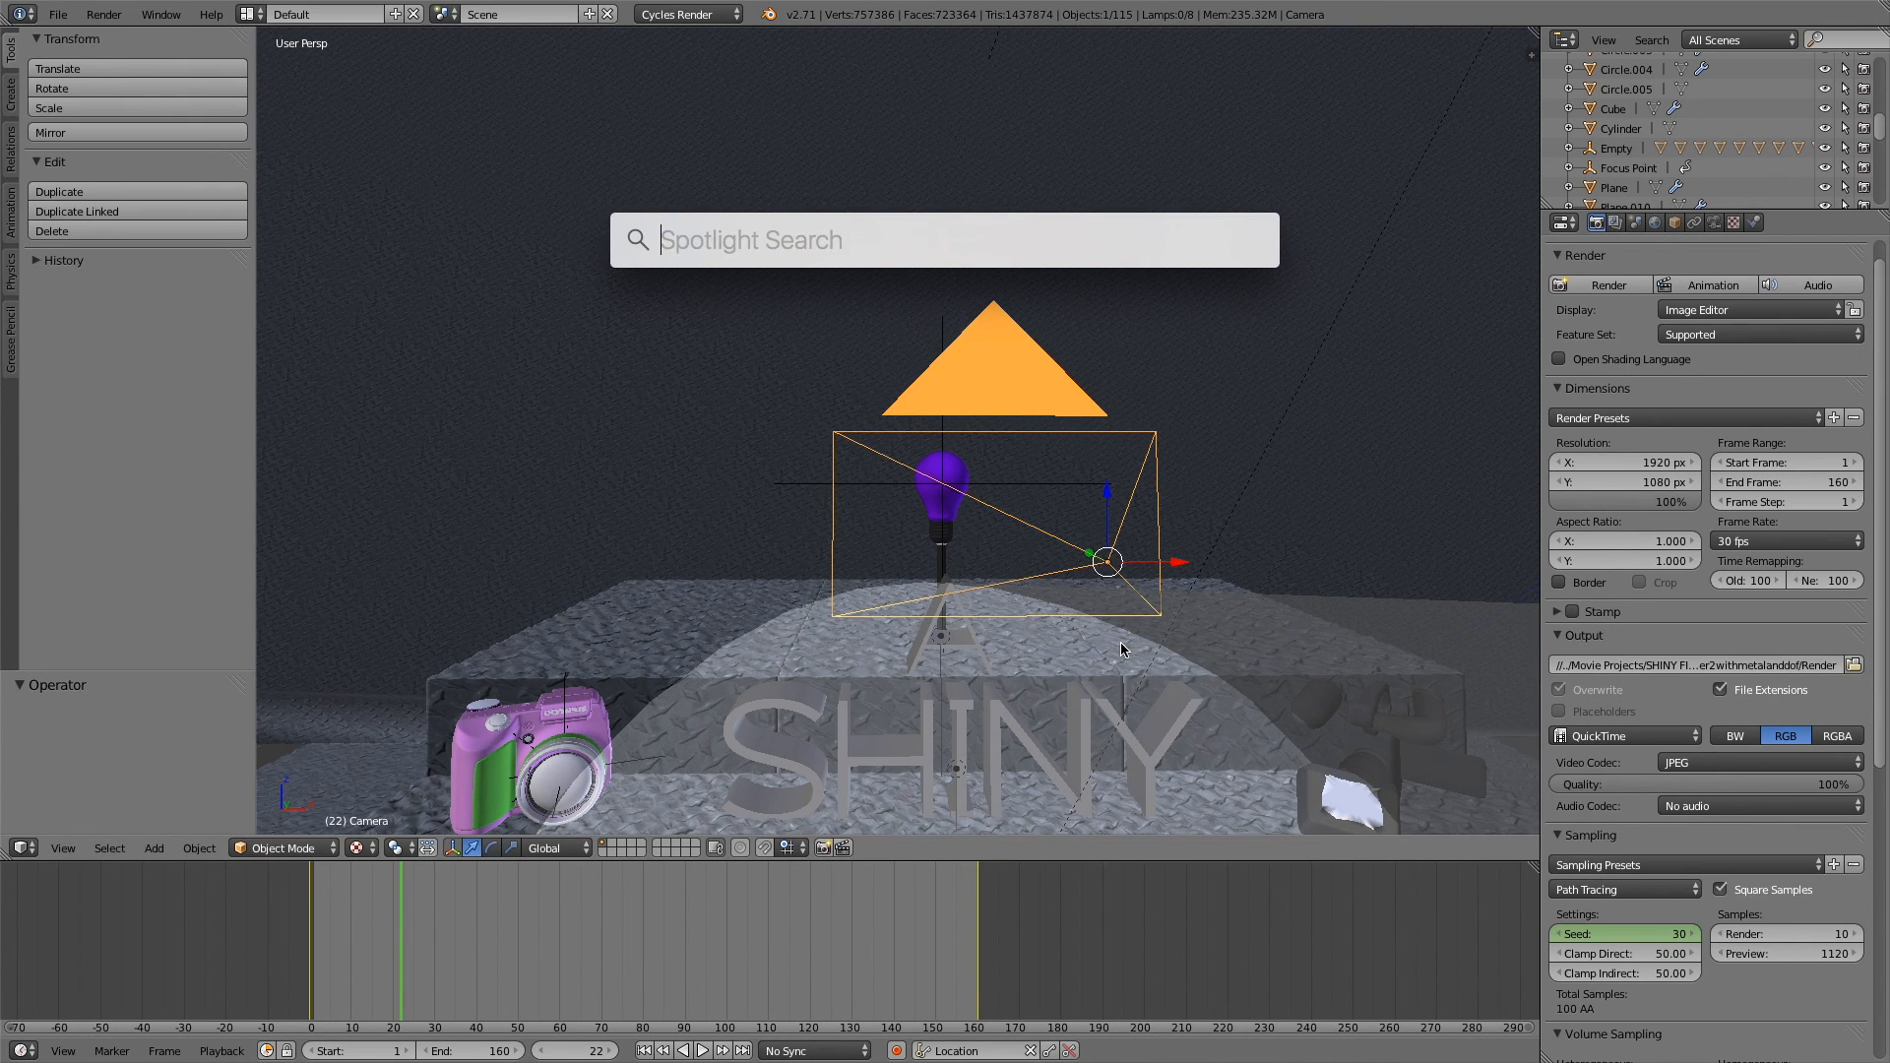
pyautogui.write('160/30')
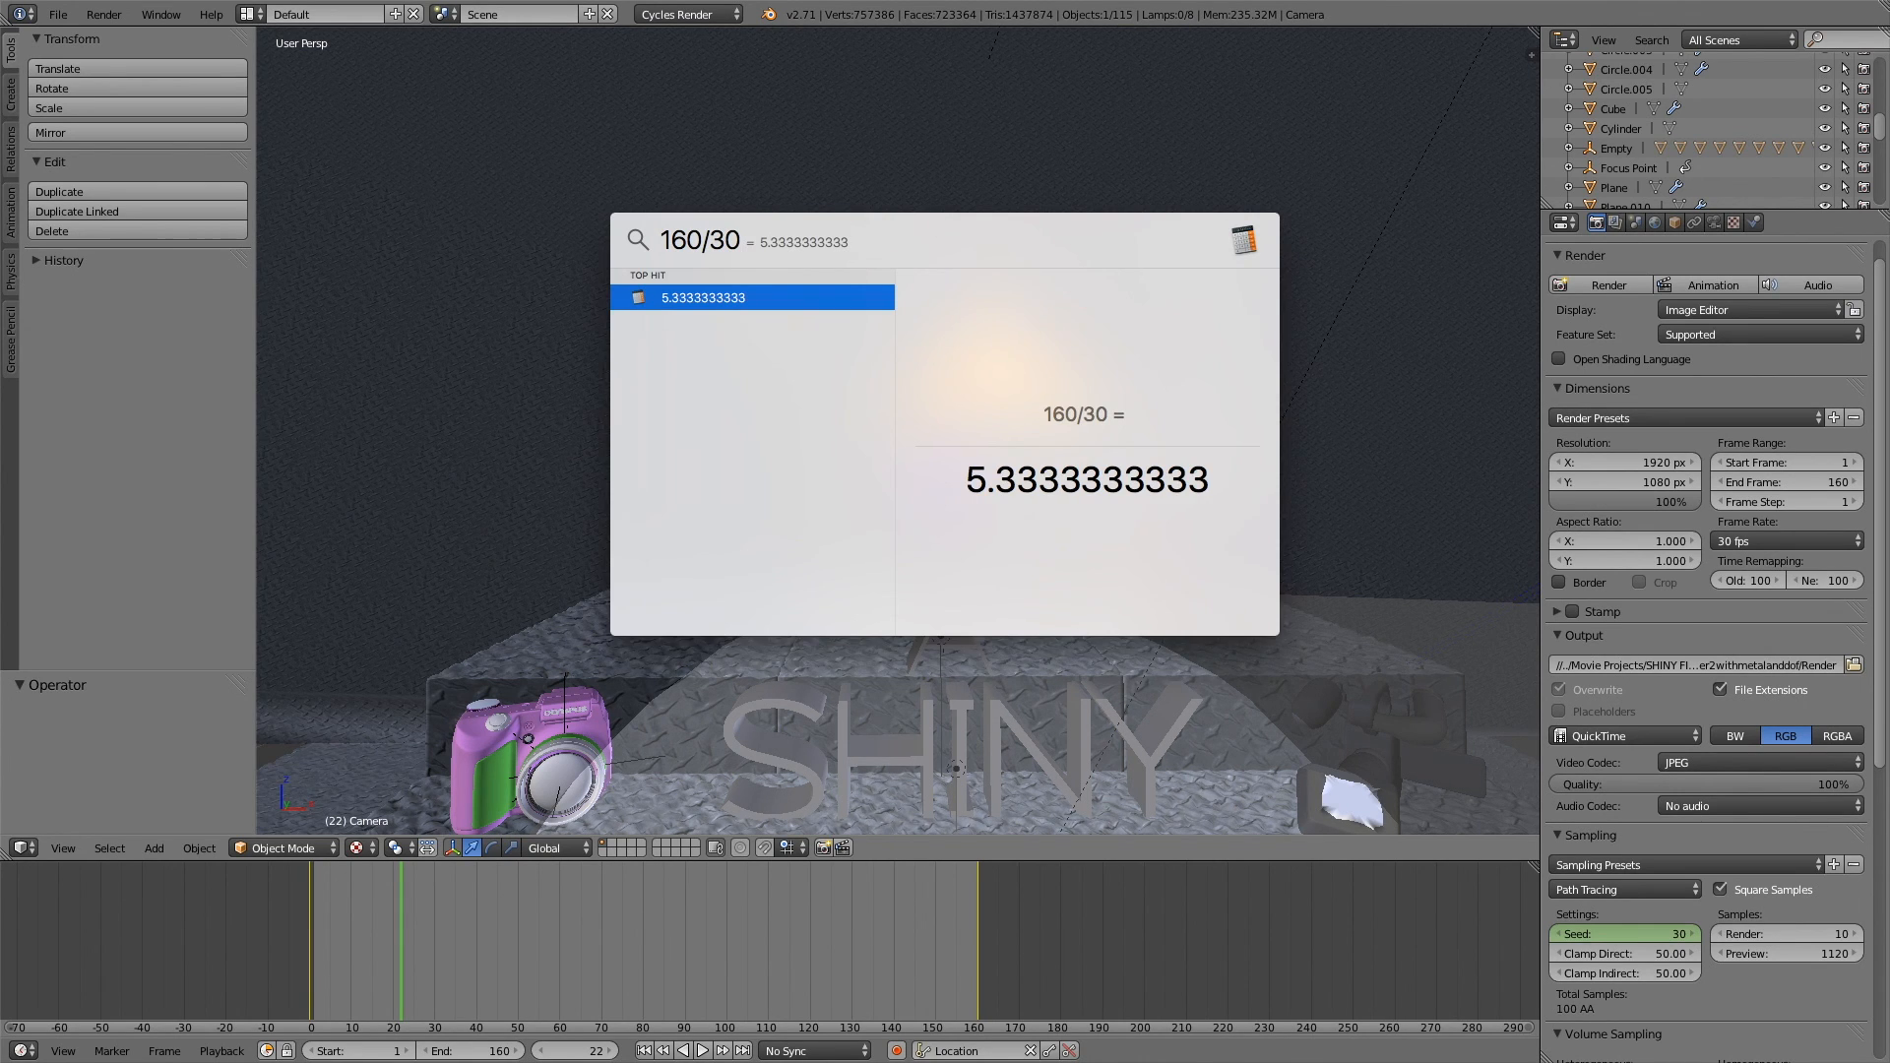
pyautogui.press('Escape')
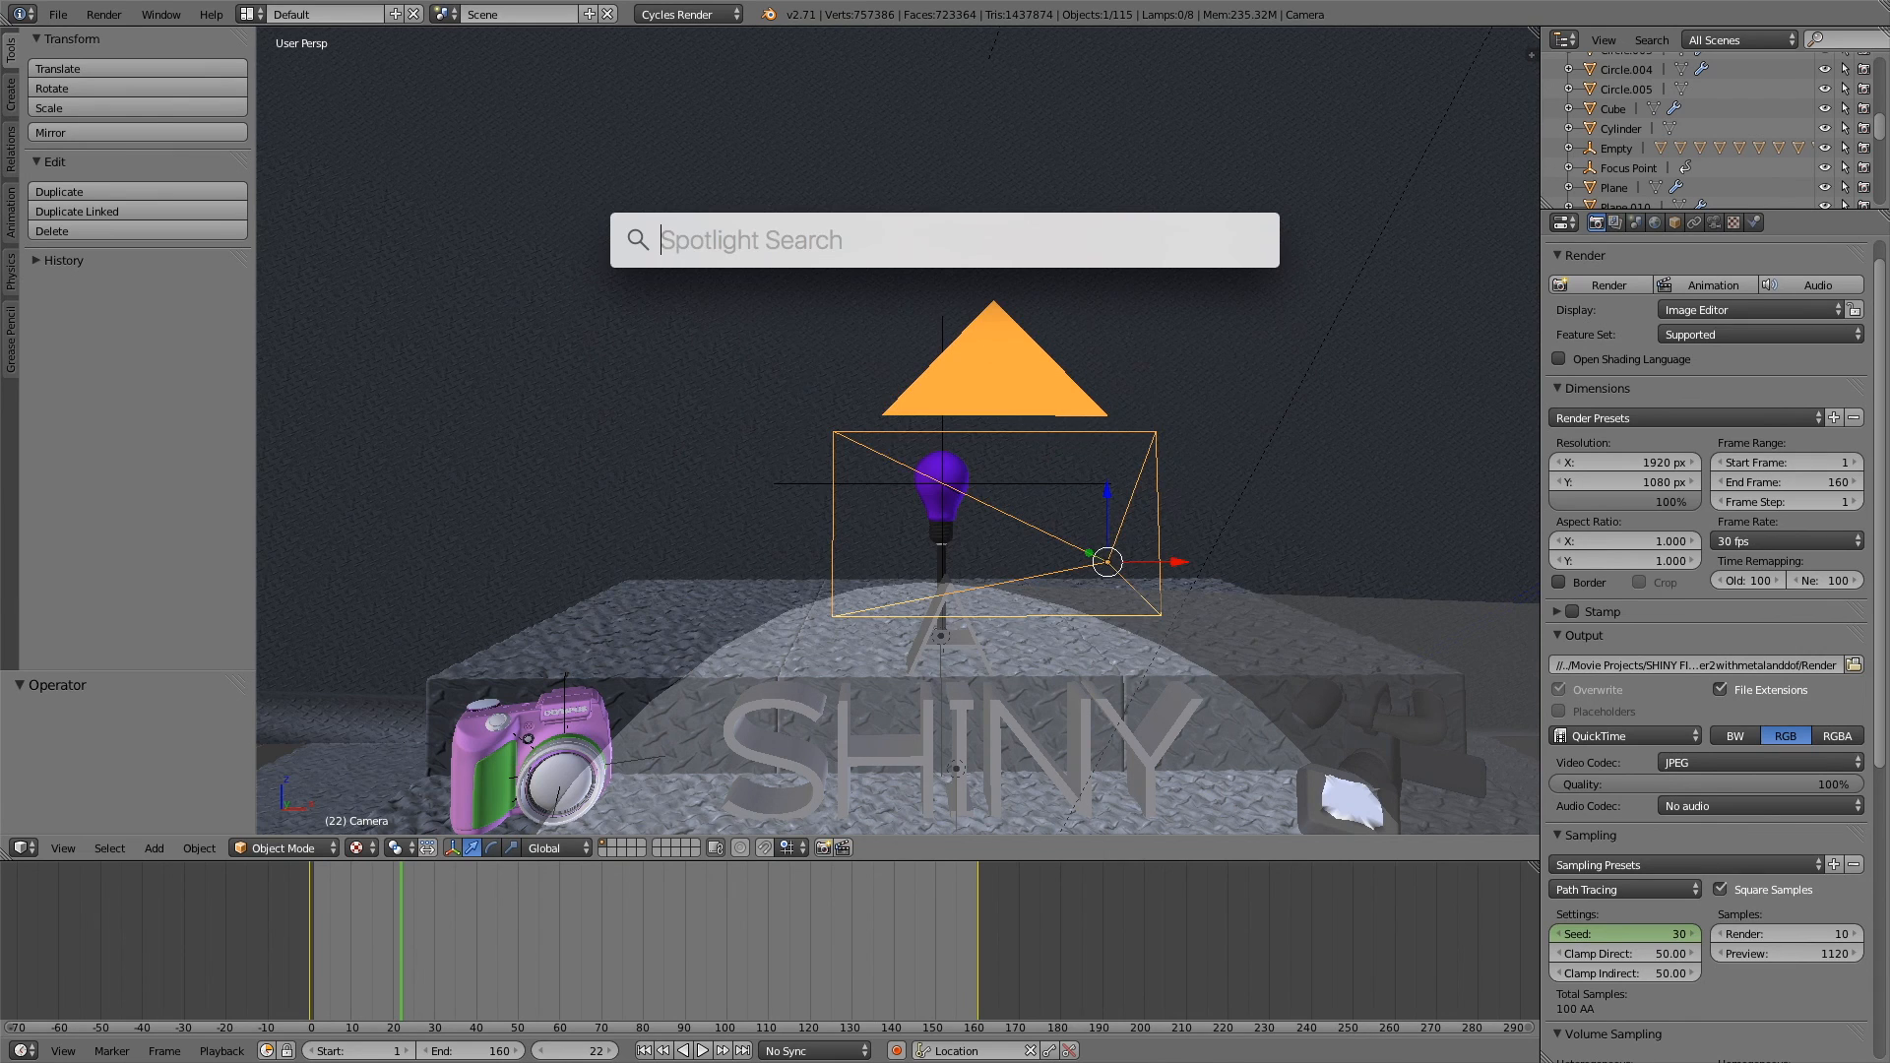
pyautogui.press('Escape')
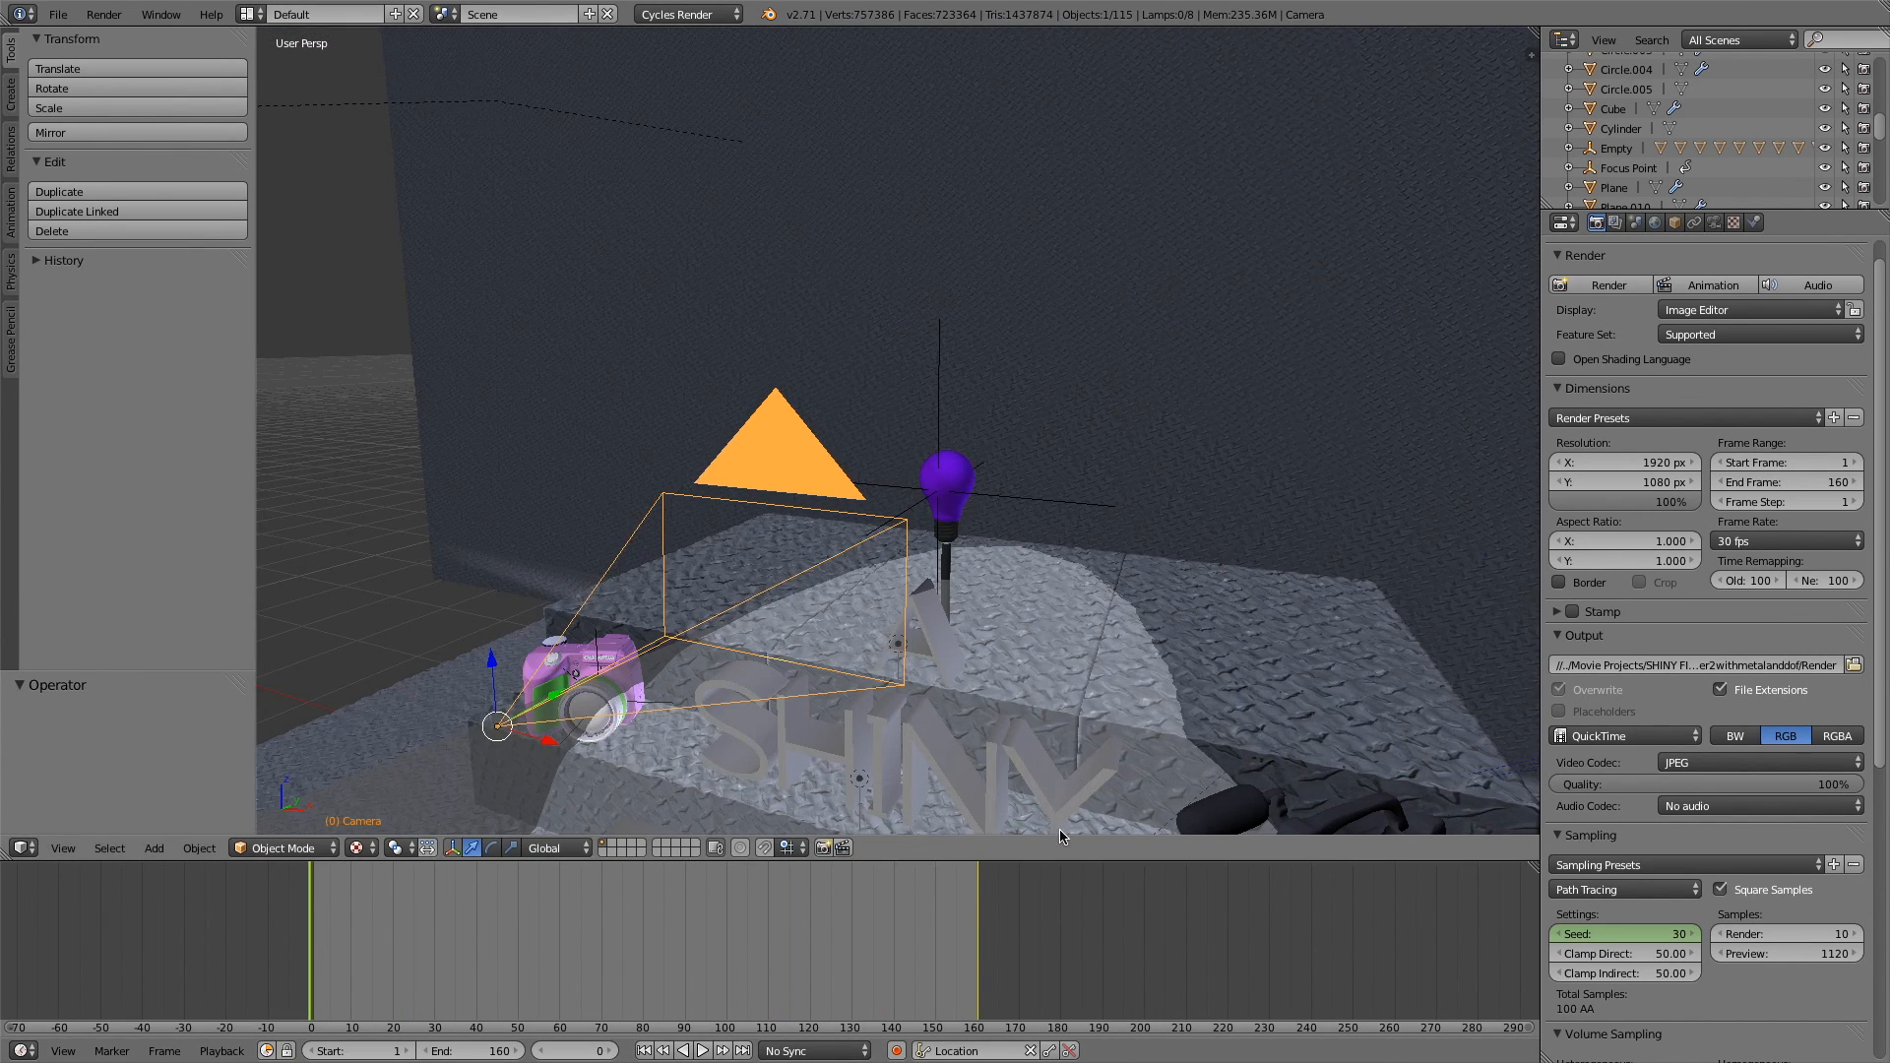
# - Examine the light path options, including No Caustics and Filter Glossy, along with the motion blur and film settings
pyautogui.scroll(-5, 1700, 763)
pyautogui.scroll(-4, 1700, 763)
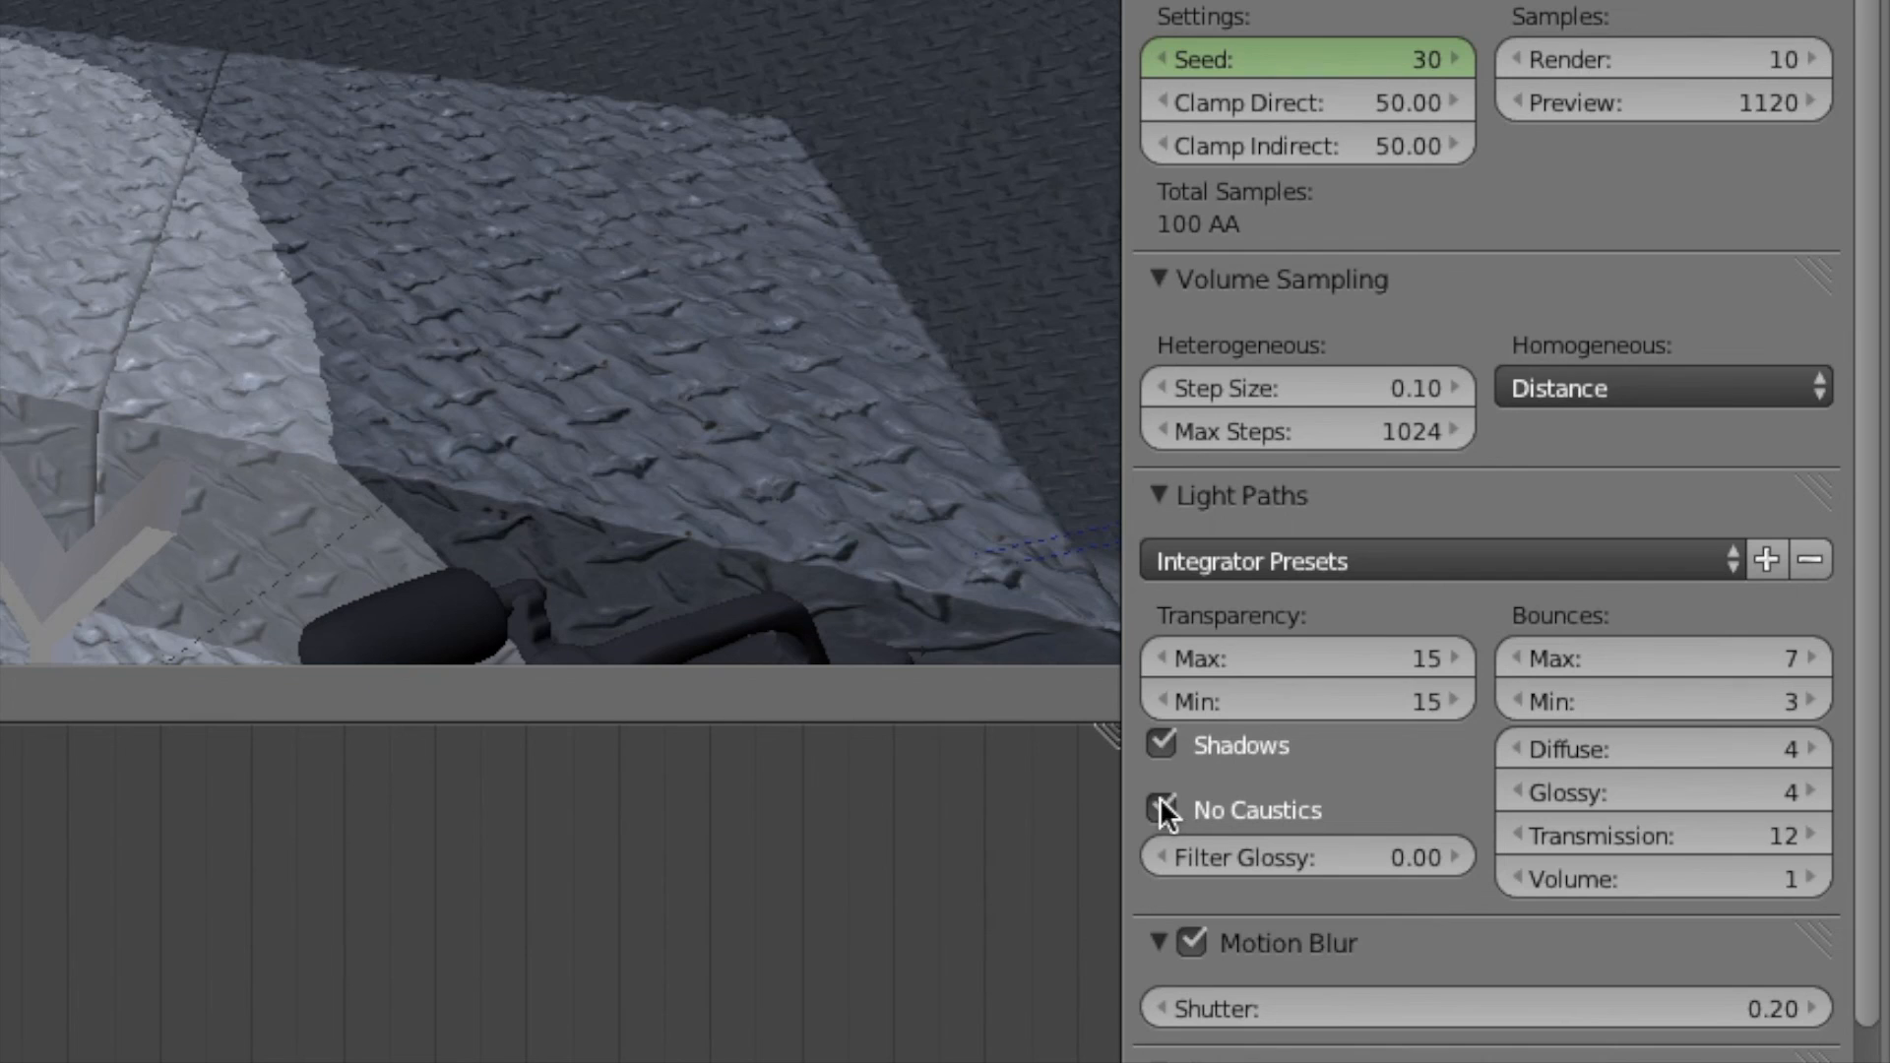
pyautogui.click(1164, 805)
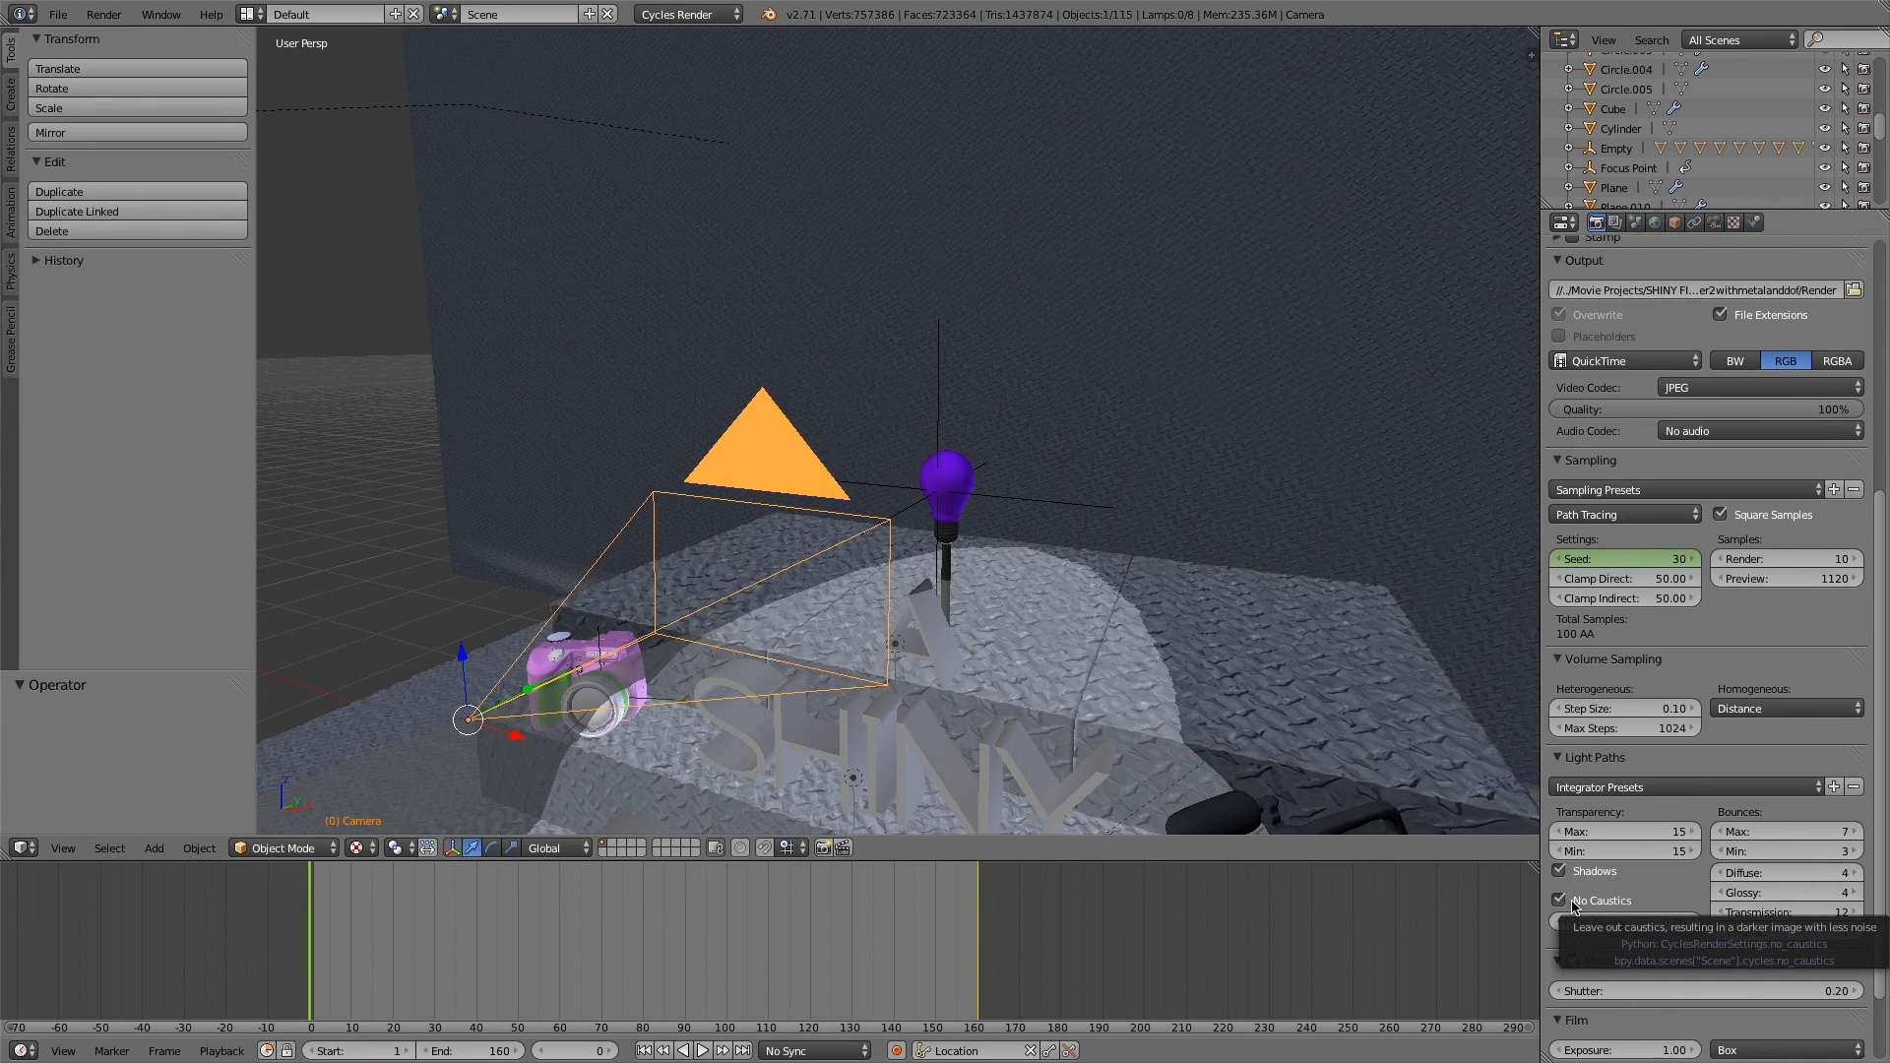
pyautogui.hscroll(5, 1088, 594)
pyautogui.hscroll(-7, 1089, 595)
pyautogui.hscroll(2, 1088, 595)
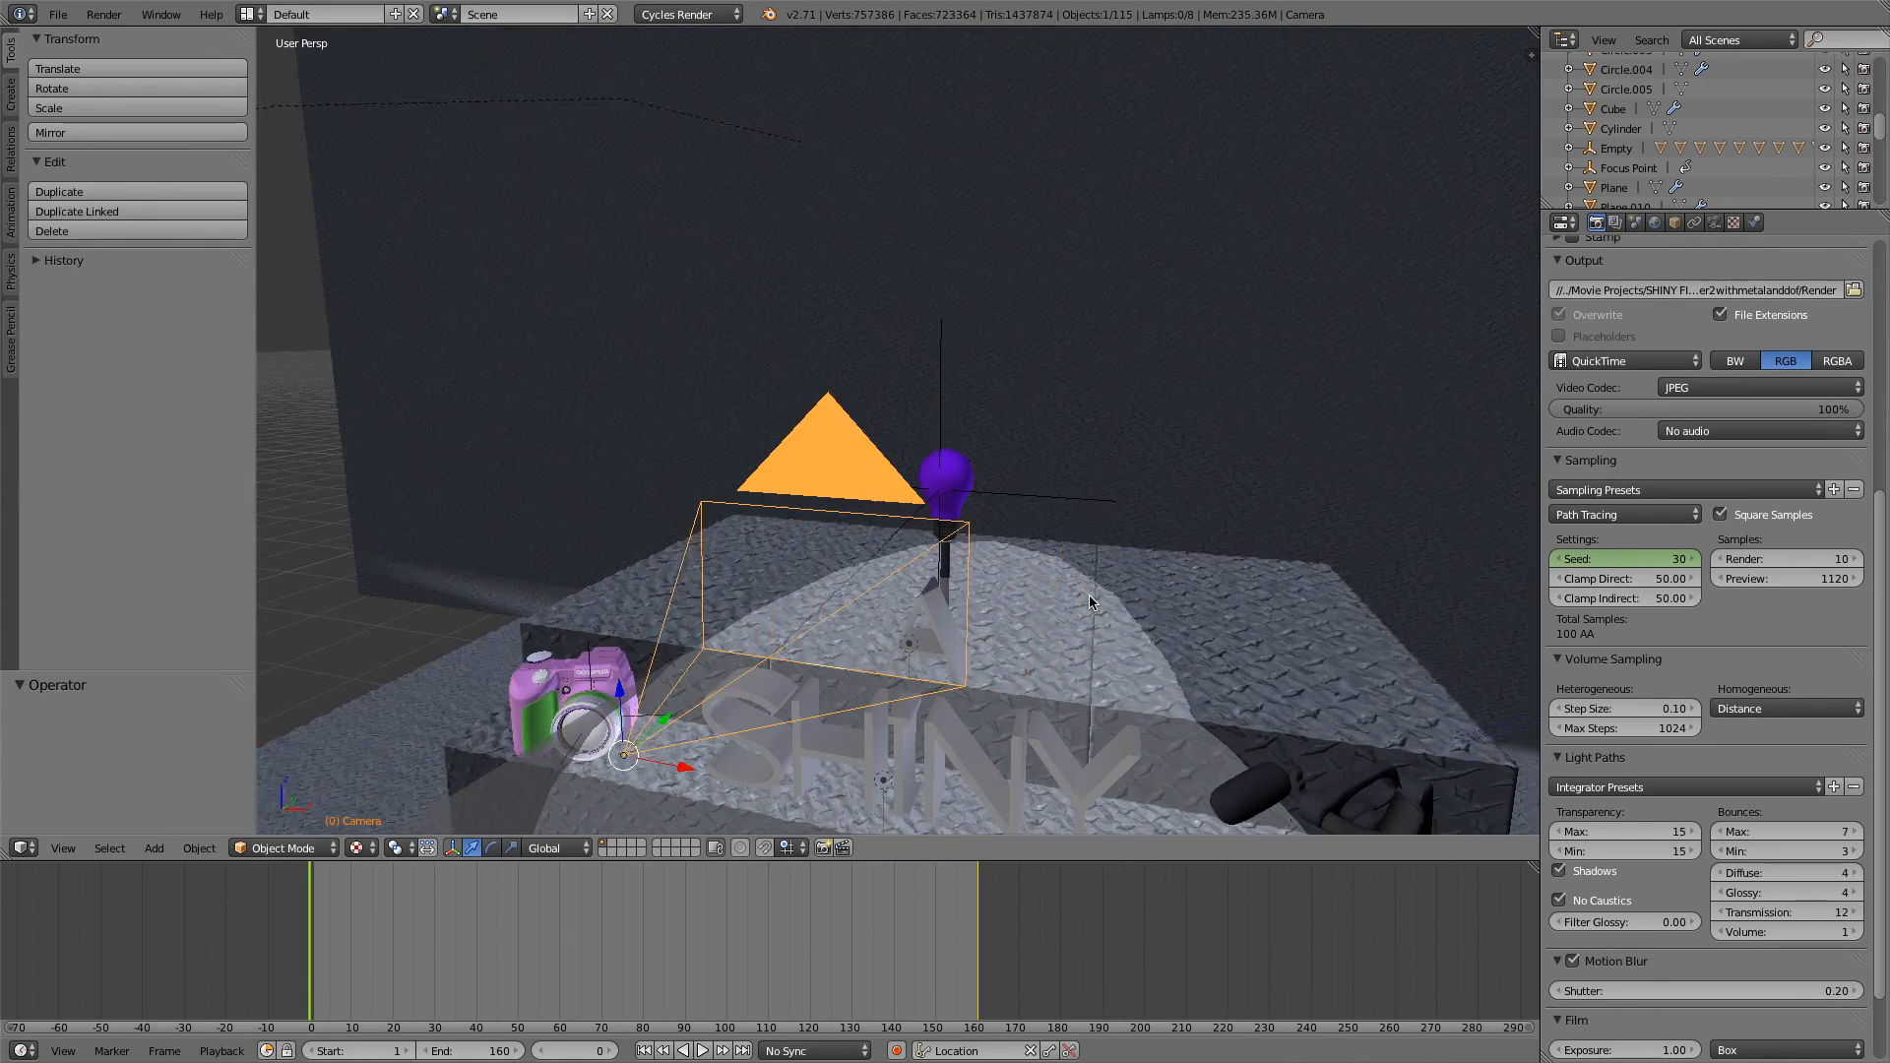
pyautogui.hscroll(2, 1088, 595)
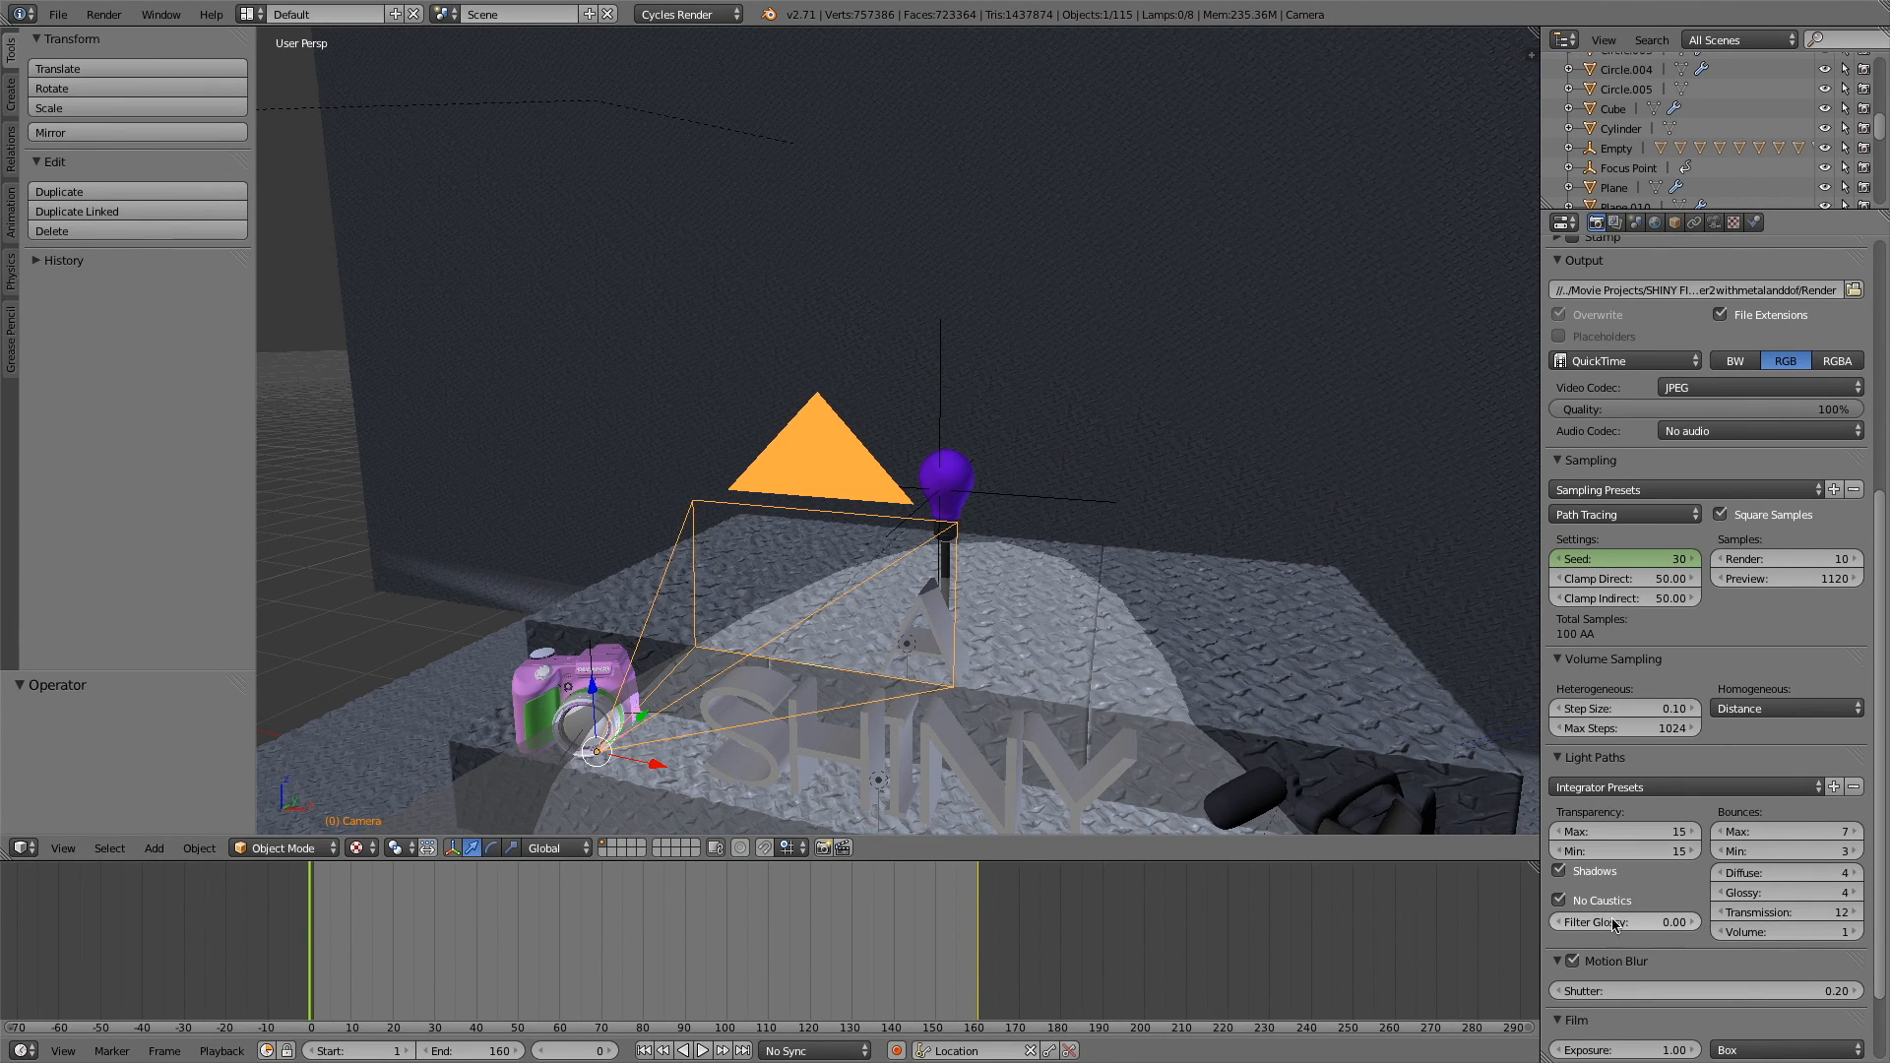
pyautogui.click(1617, 924)
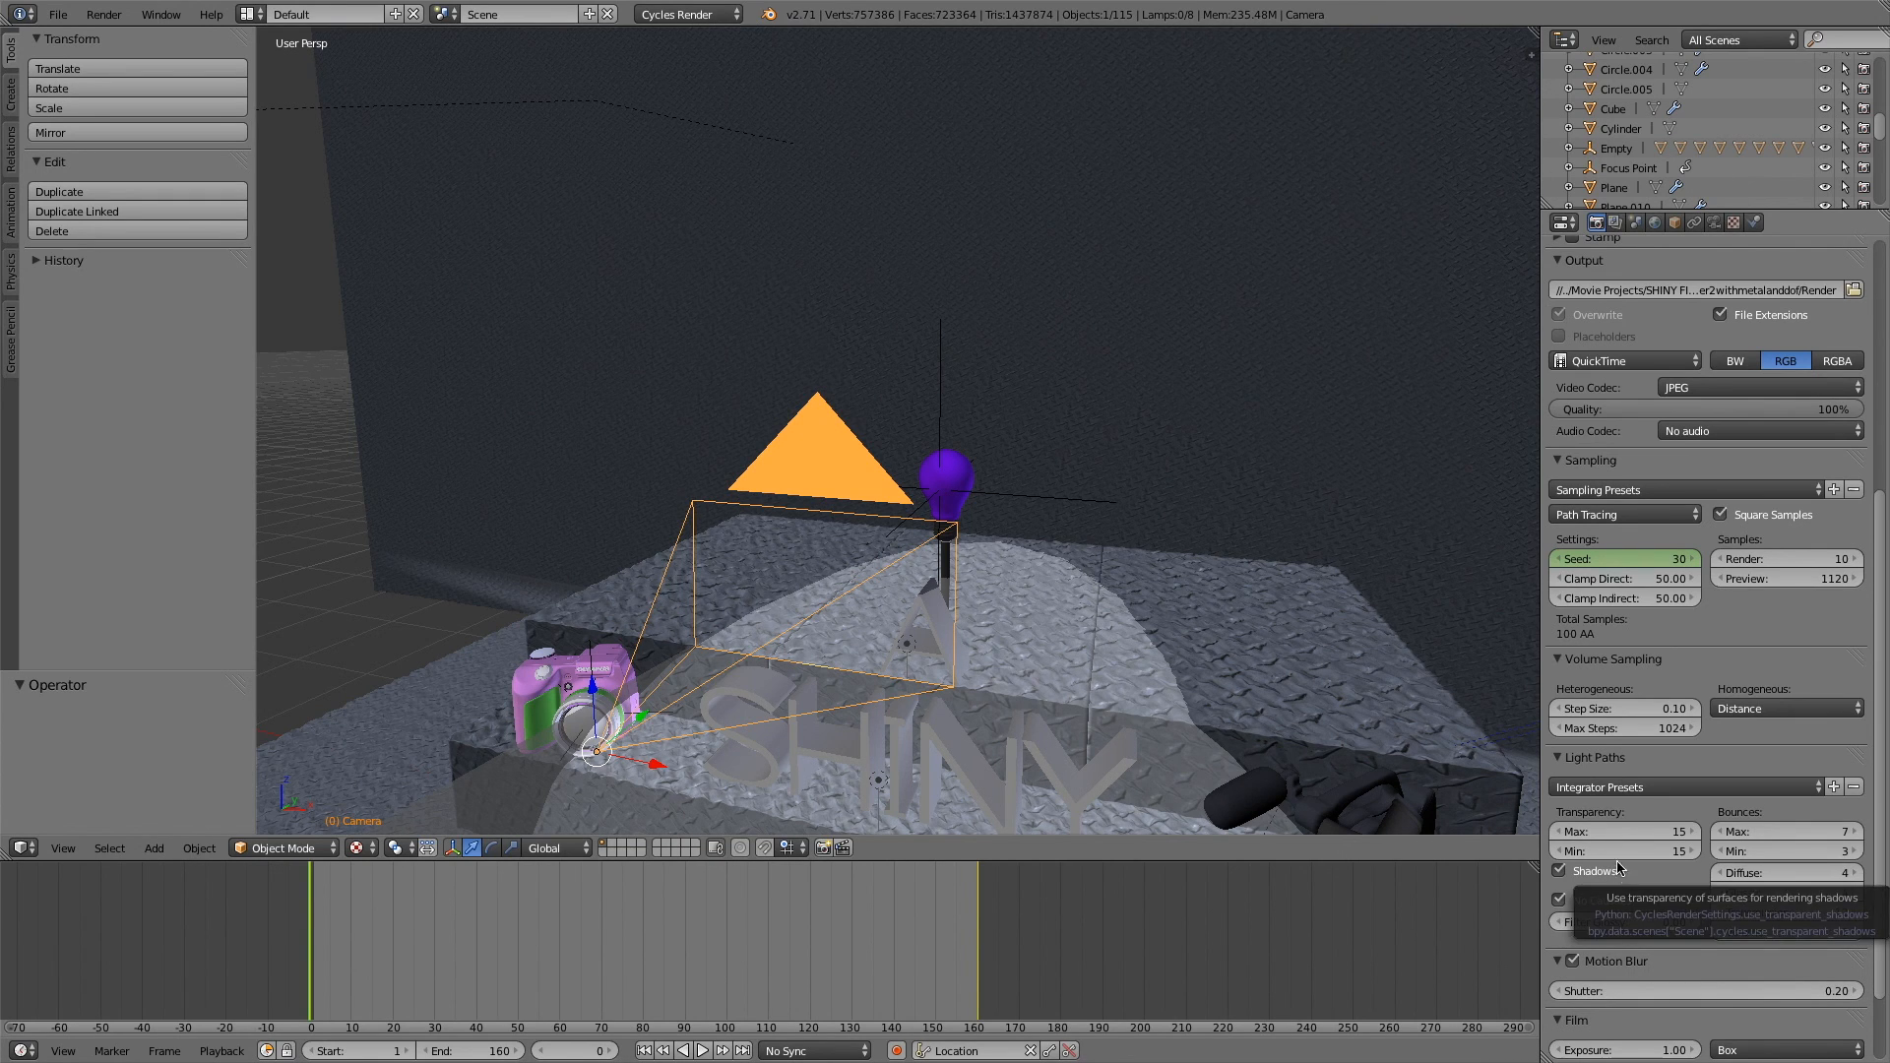
pyautogui.scroll(-3, 1629, 803)
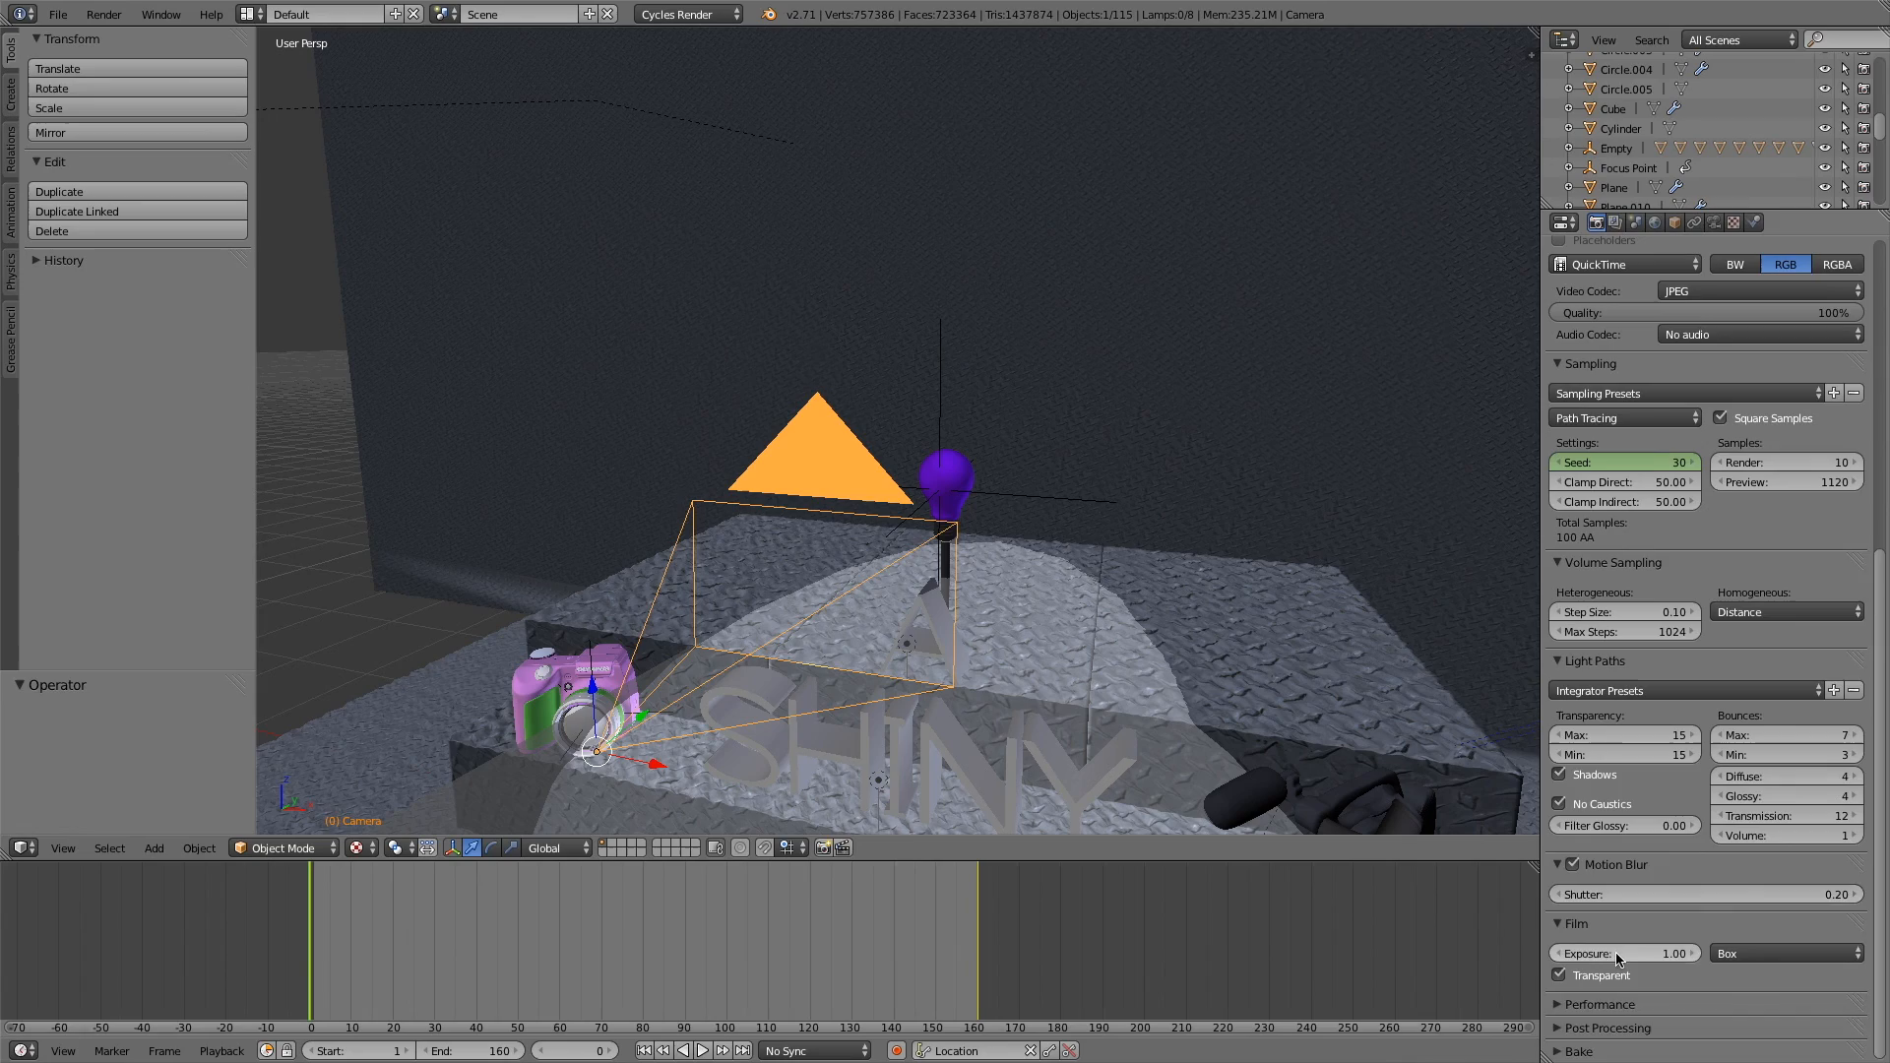
# - Review the sampling and dimension settings, and set the render output file format to JPEG
pyautogui.scroll(3, 1610, 949)
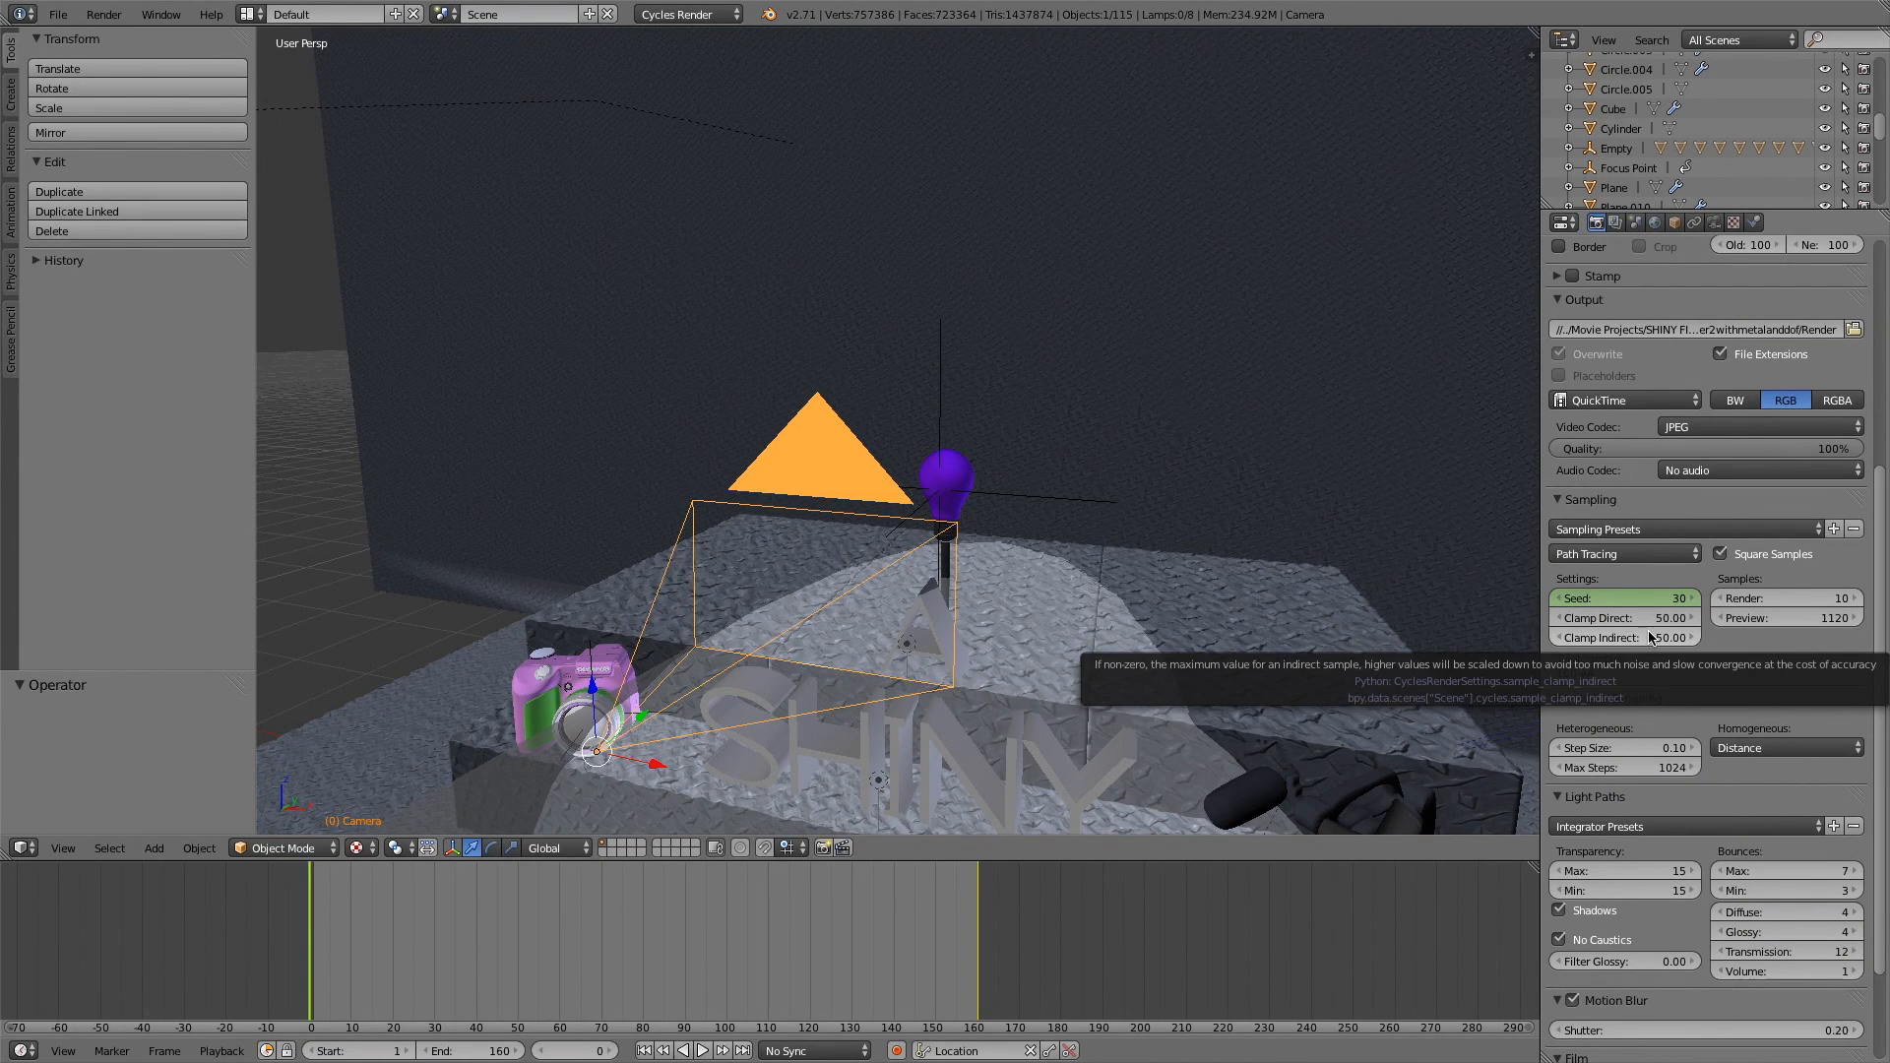
pyautogui.scroll(-3, 1793, 626)
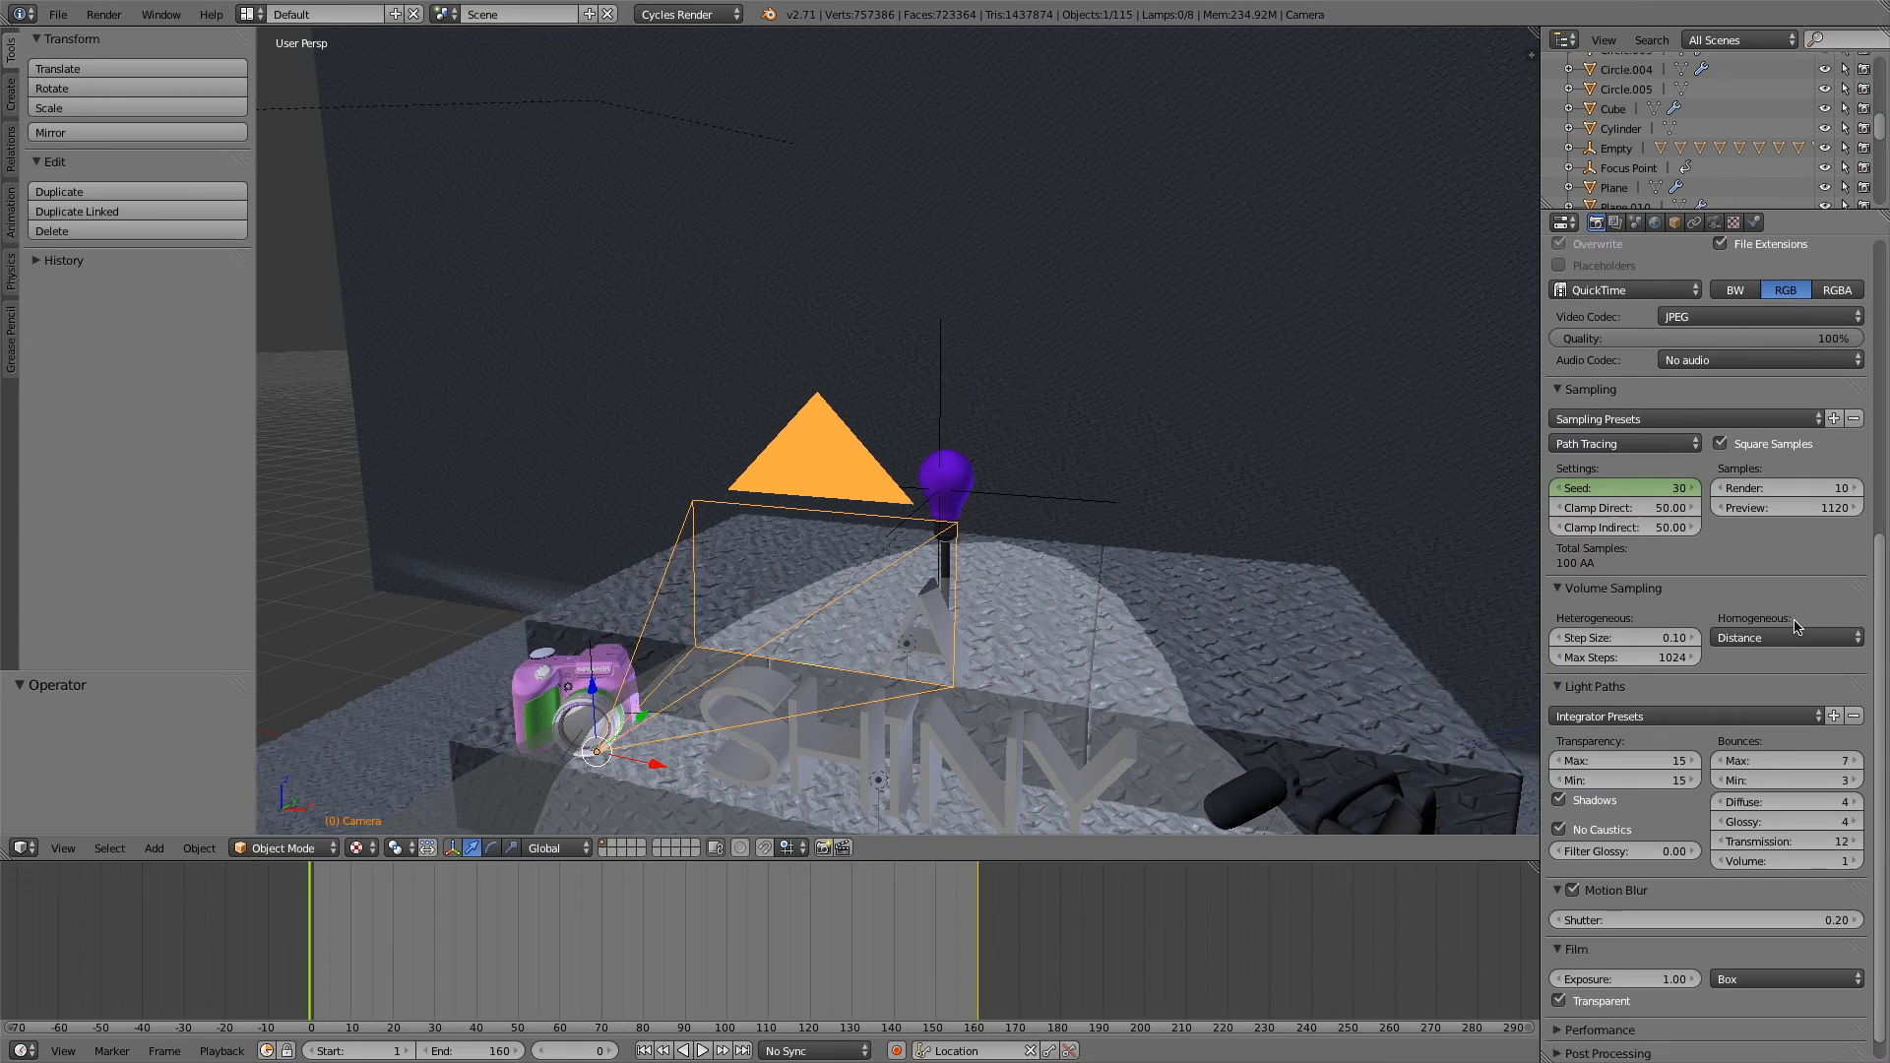
pyautogui.scroll(10, 1793, 626)
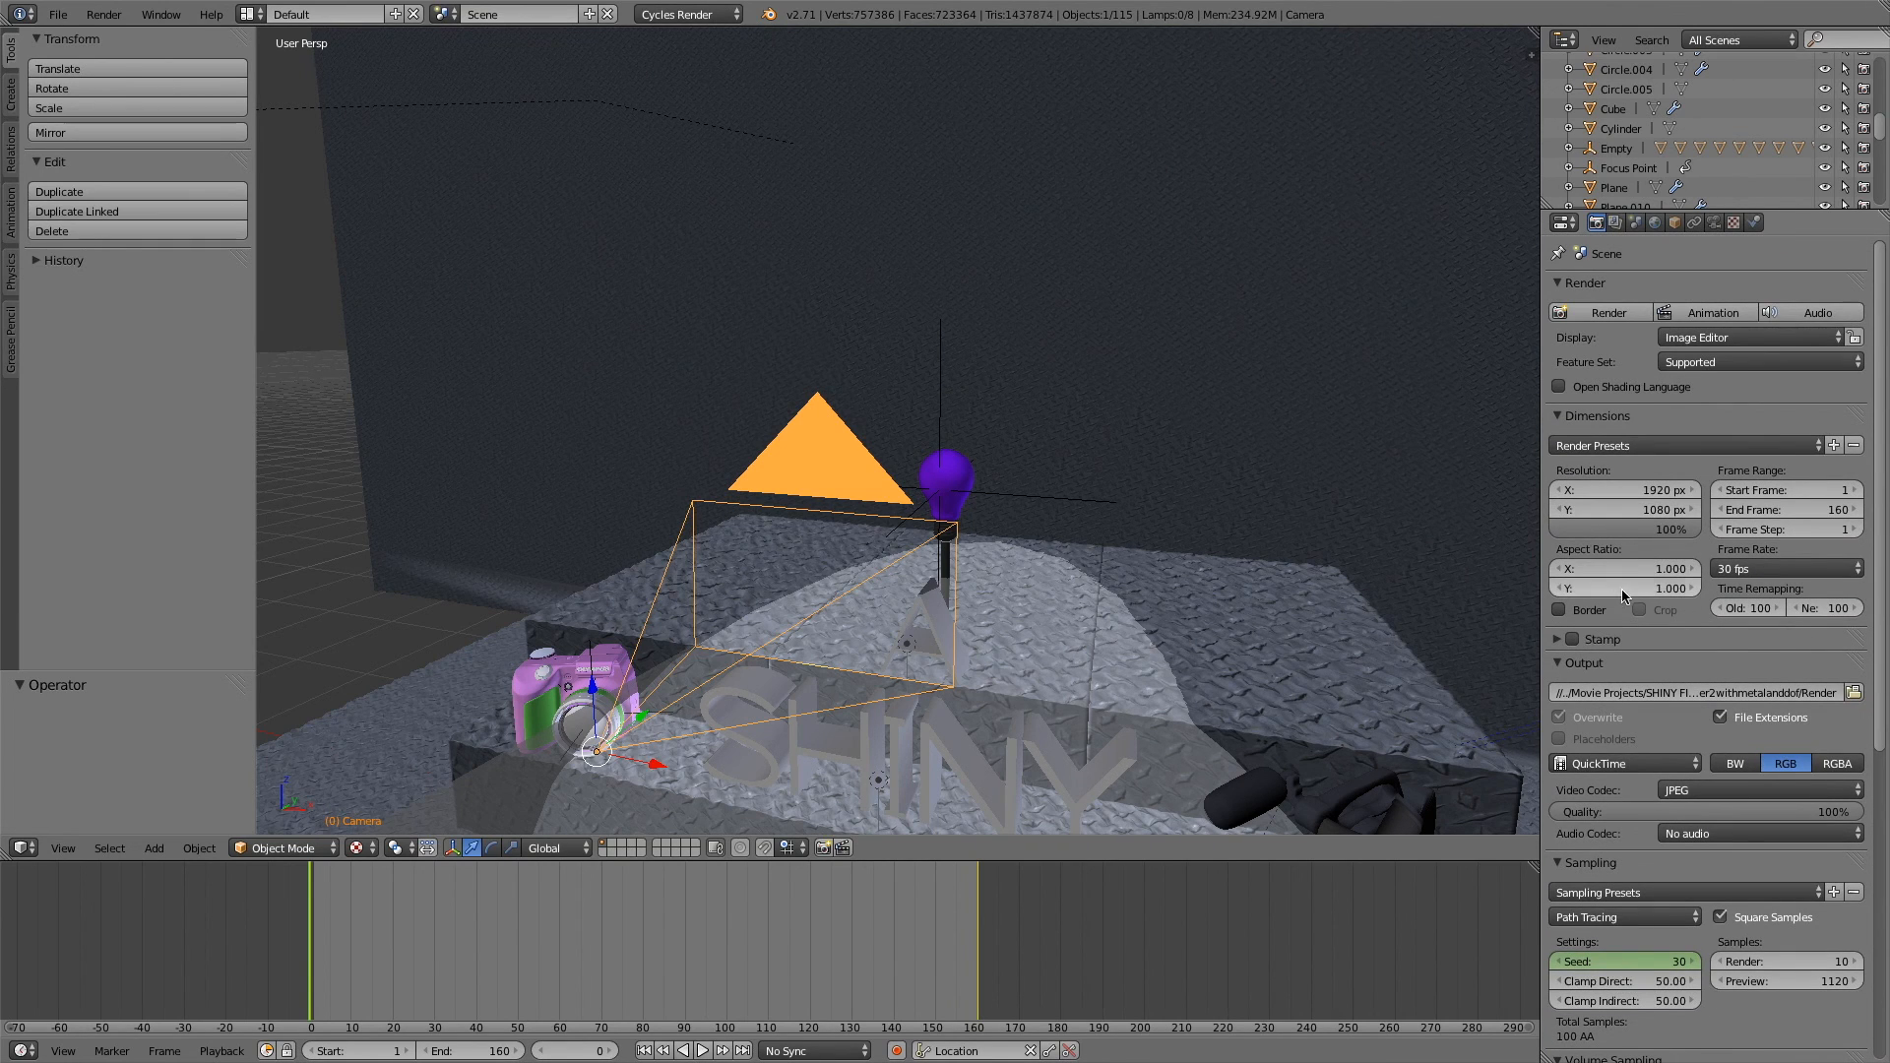
pyautogui.click(1648, 767)
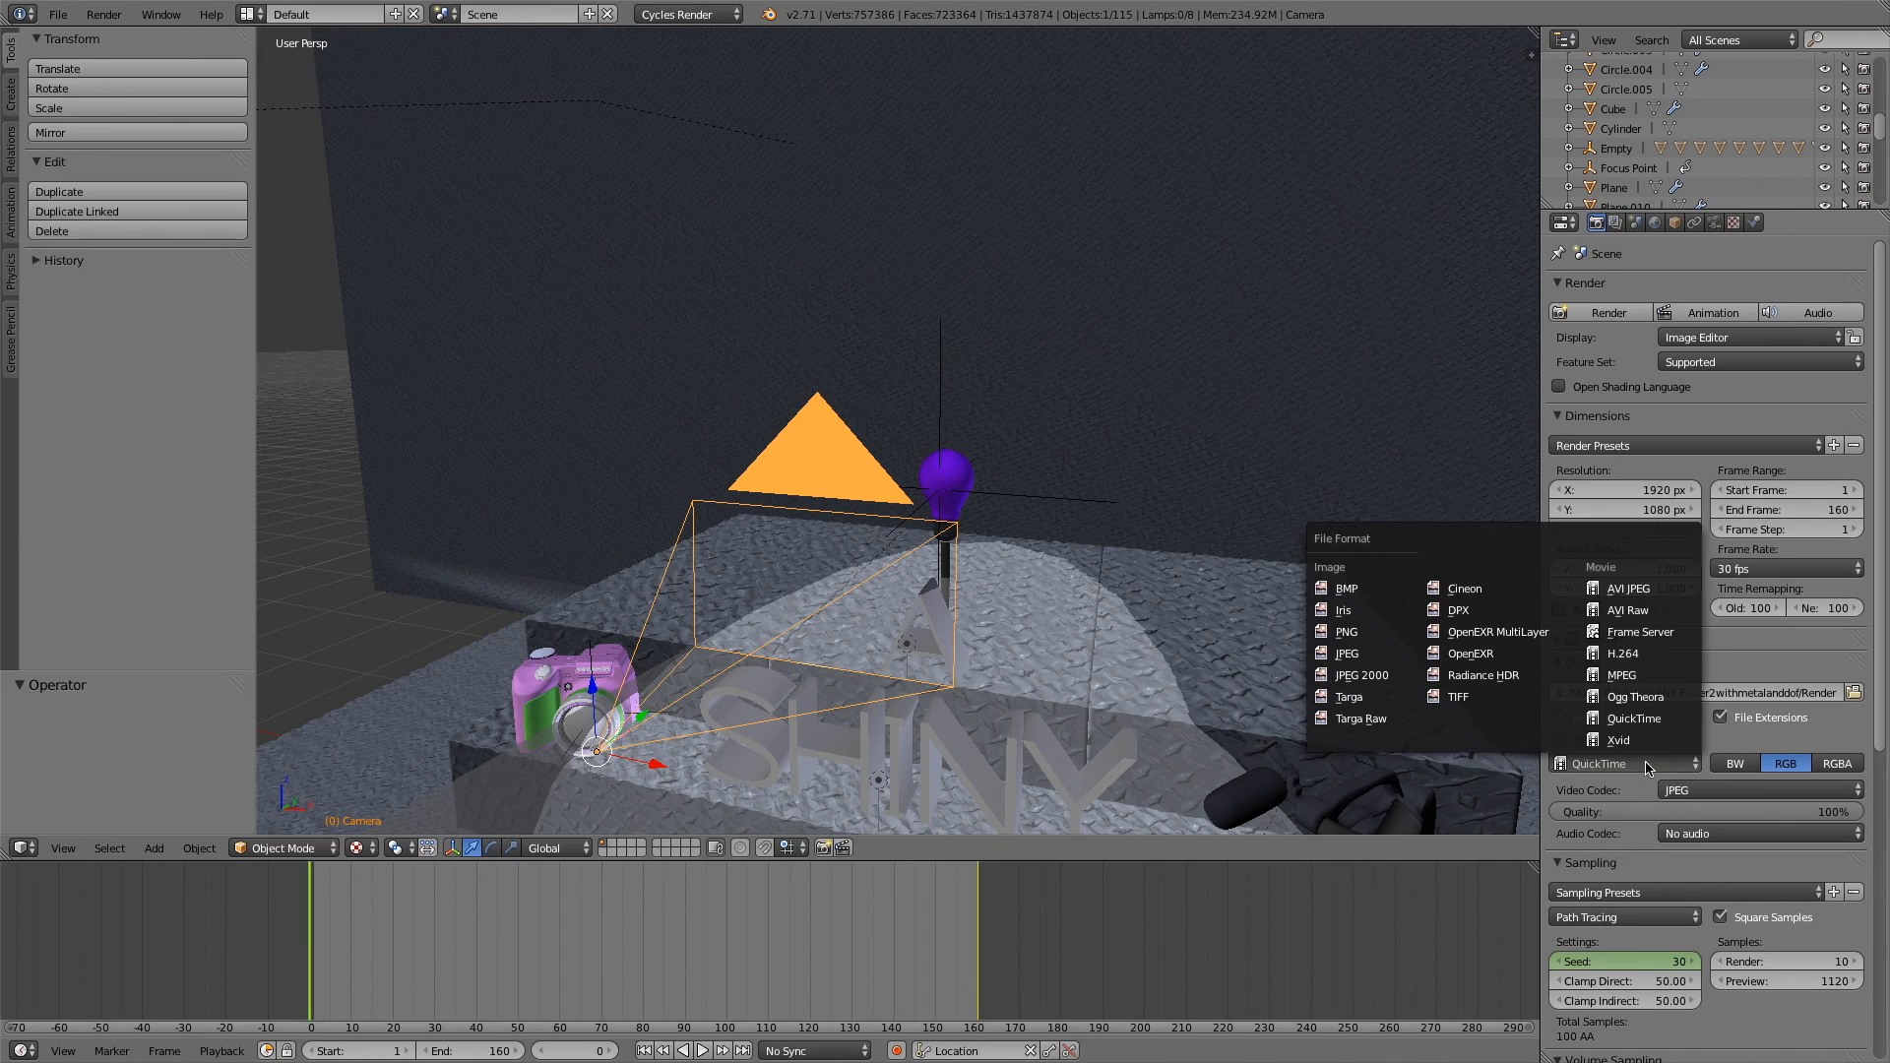
pyautogui.click(1646, 768)
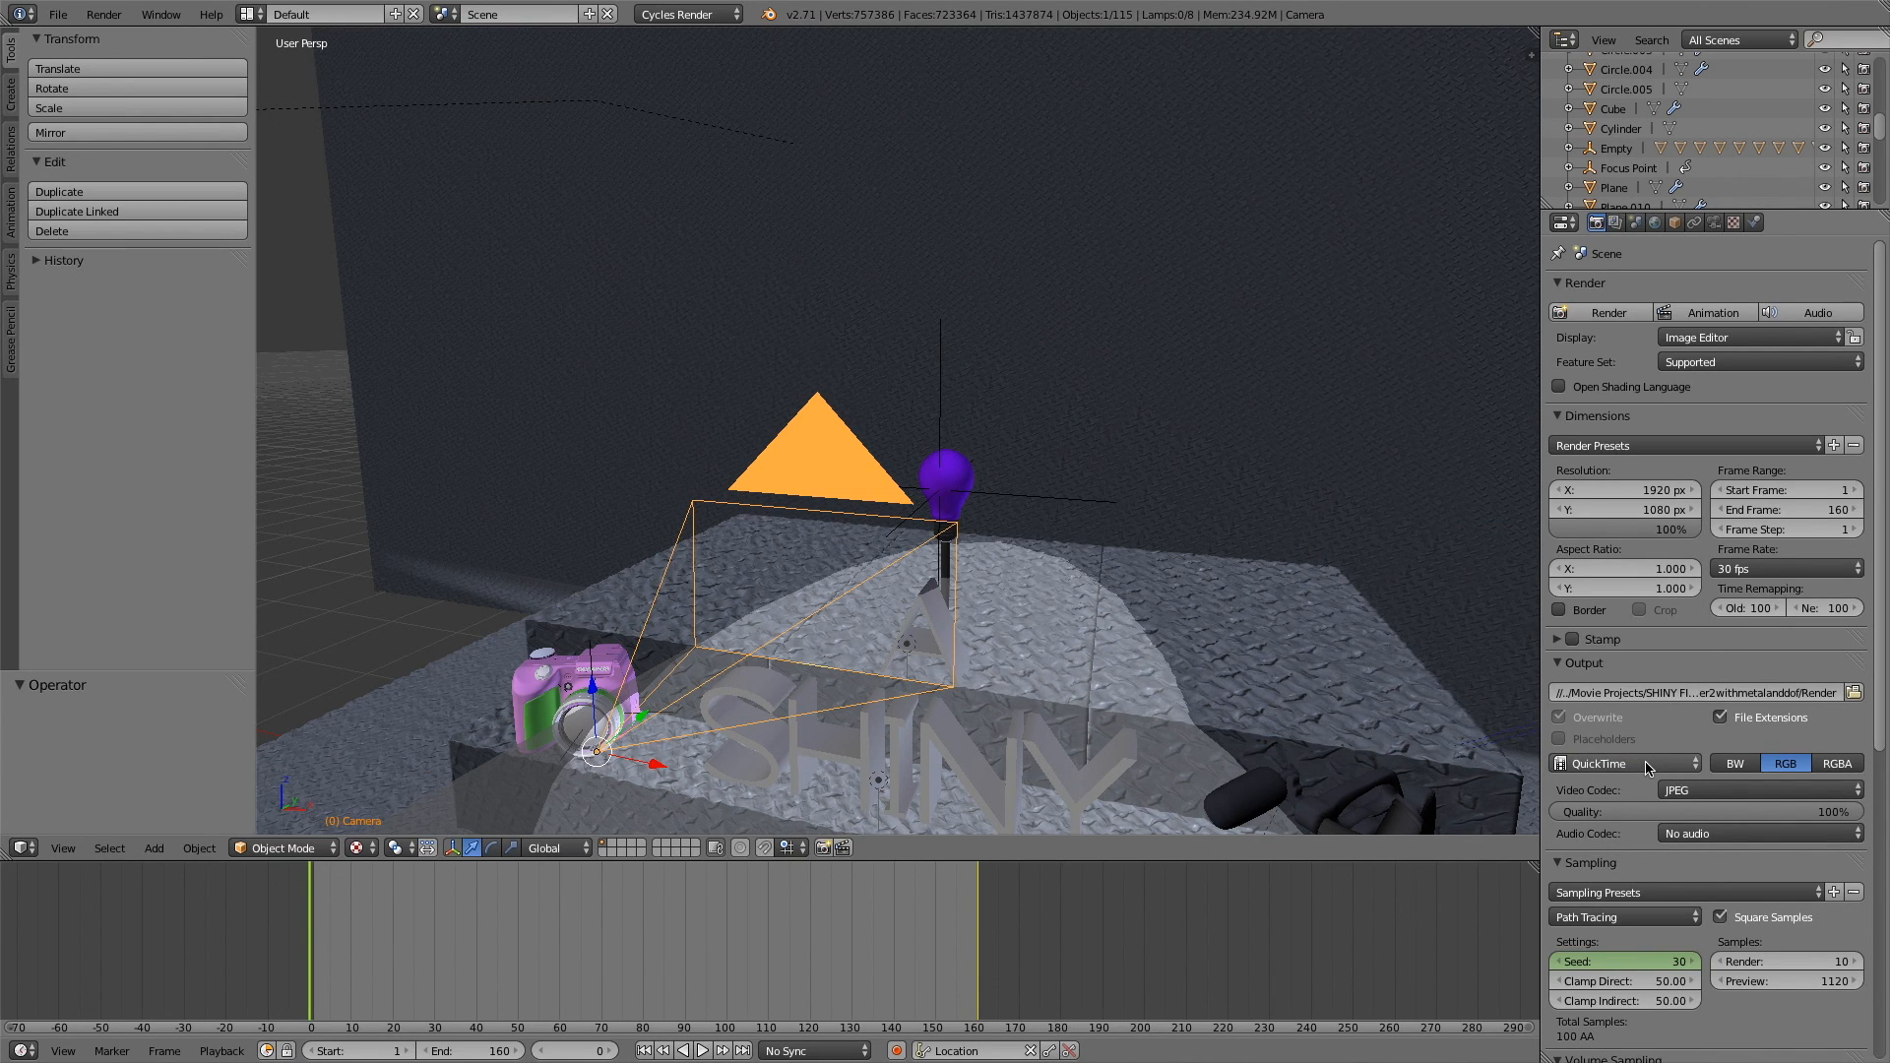
pyautogui.click(1650, 767)
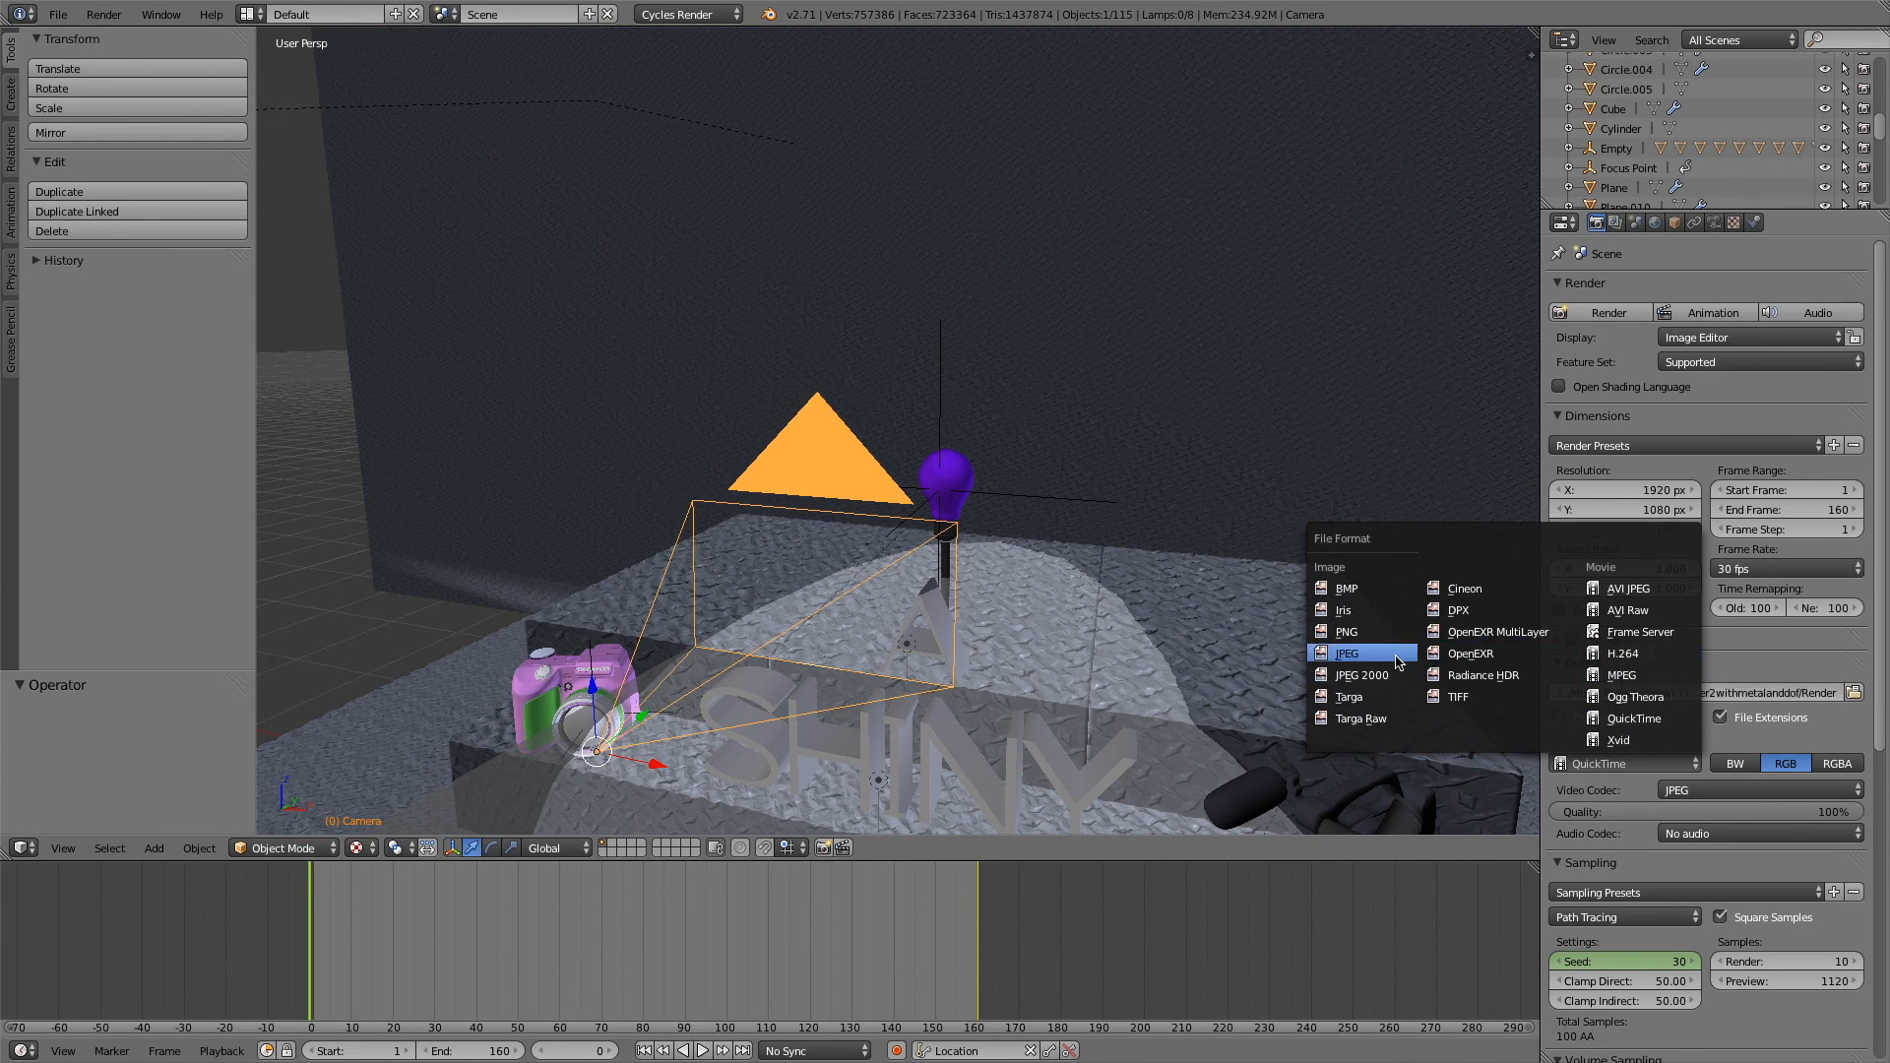
pyautogui.click(1351, 653)
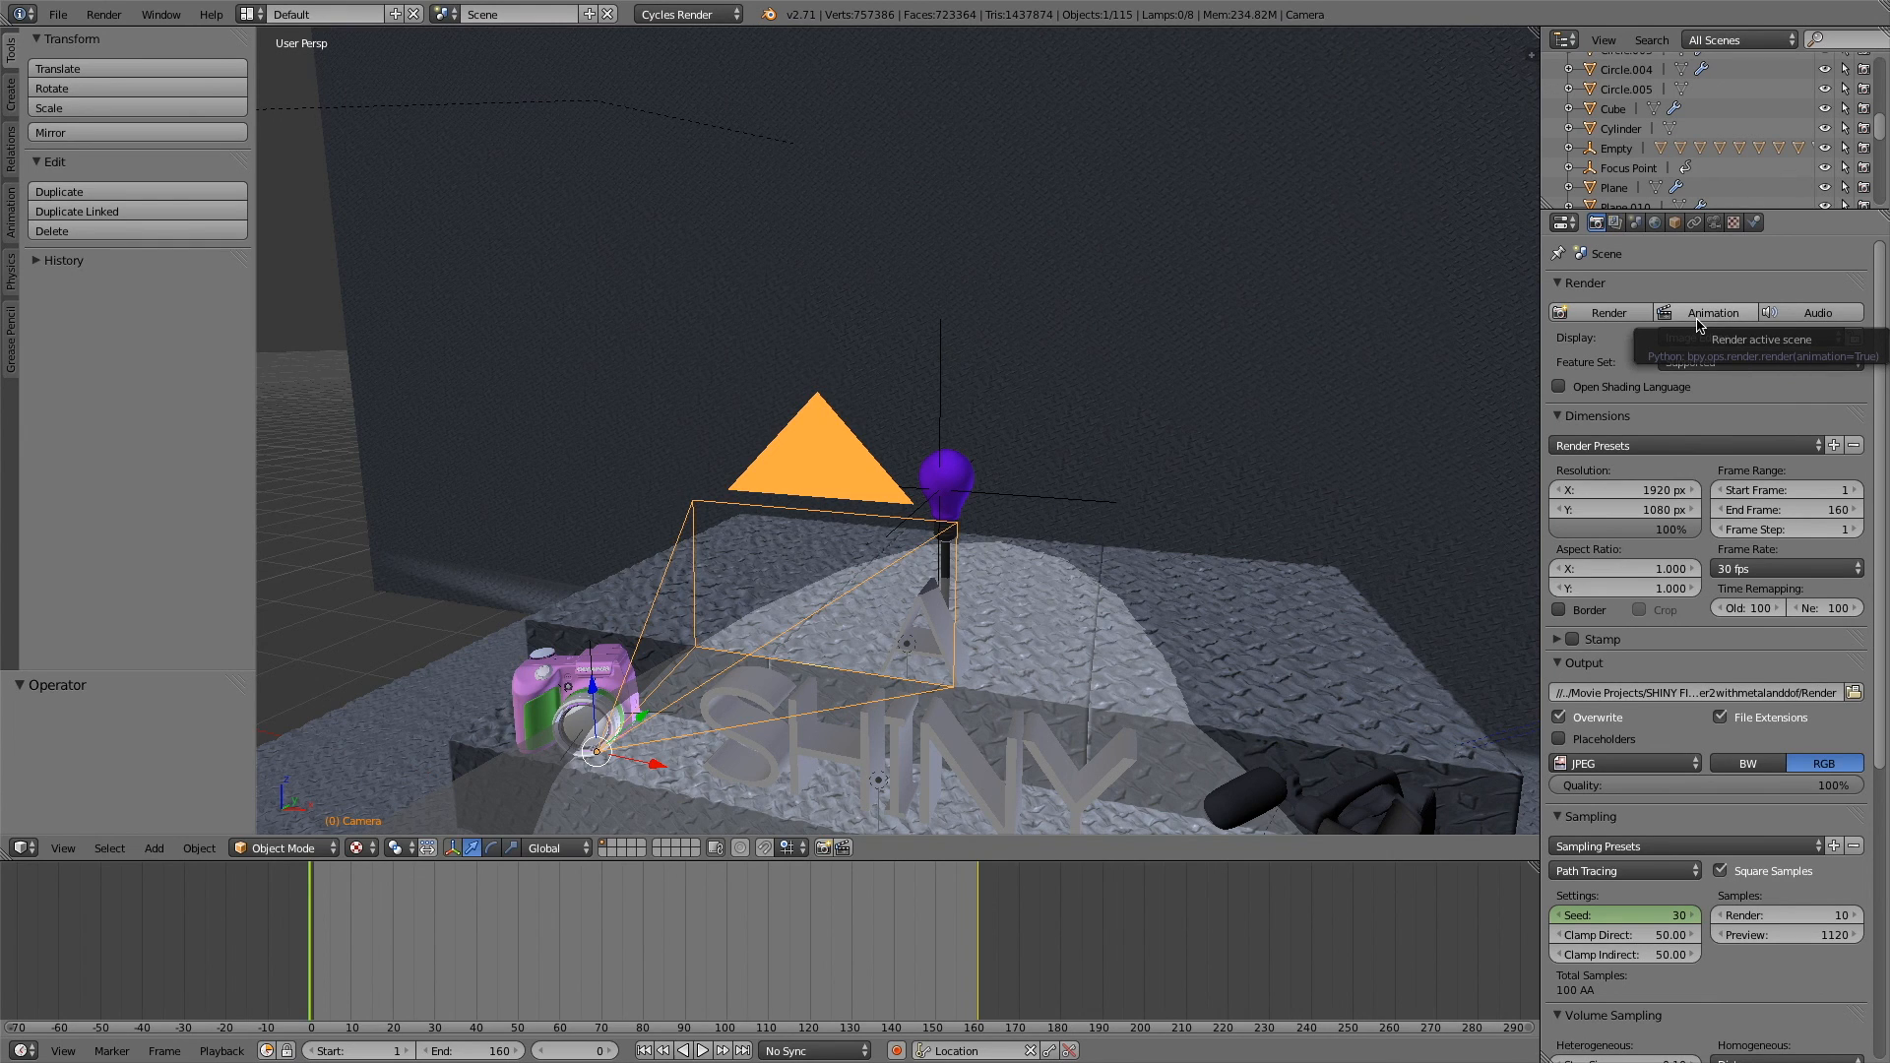
# - Scrub the timeline between frame 0 and frame 79 to preview the camera's movement through the scene
pyautogui.moveTo(618, 961); pyautogui.dragTo(303, 999)
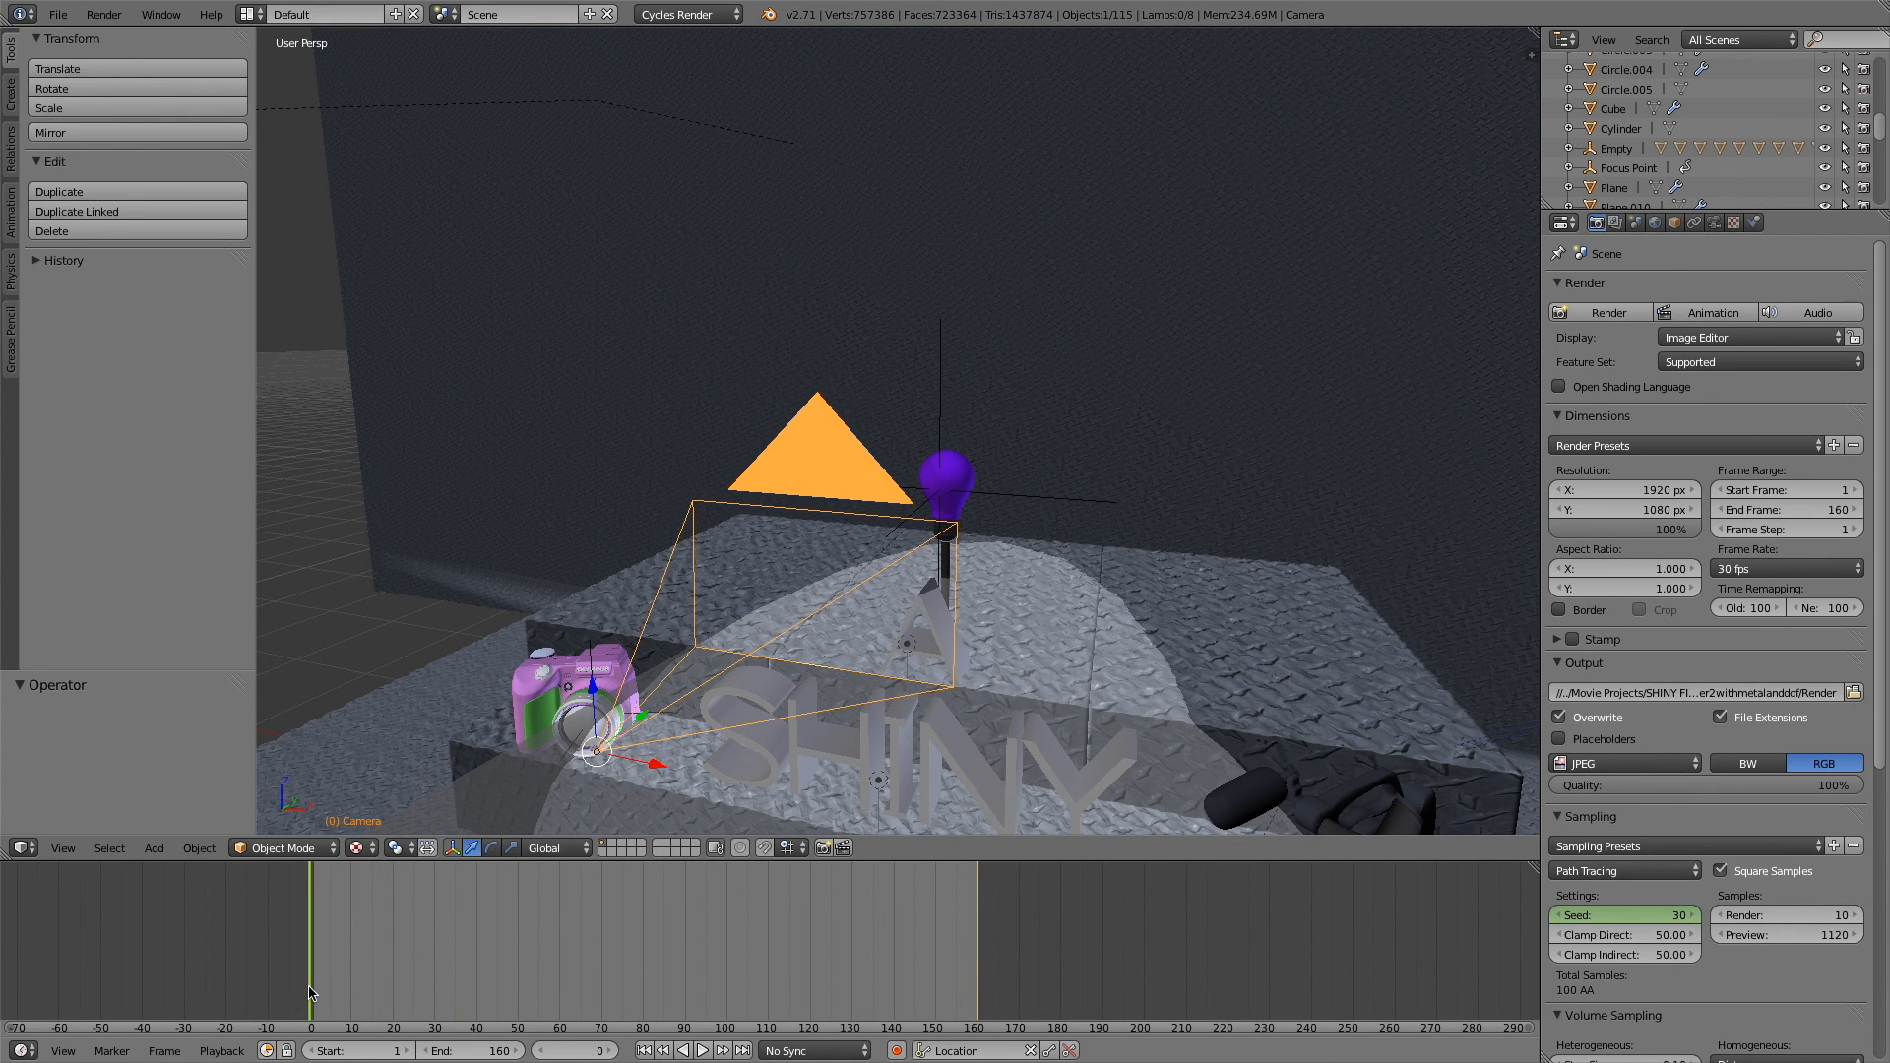
pyautogui.moveTo(345, 990); pyautogui.dragTo(634, 954)
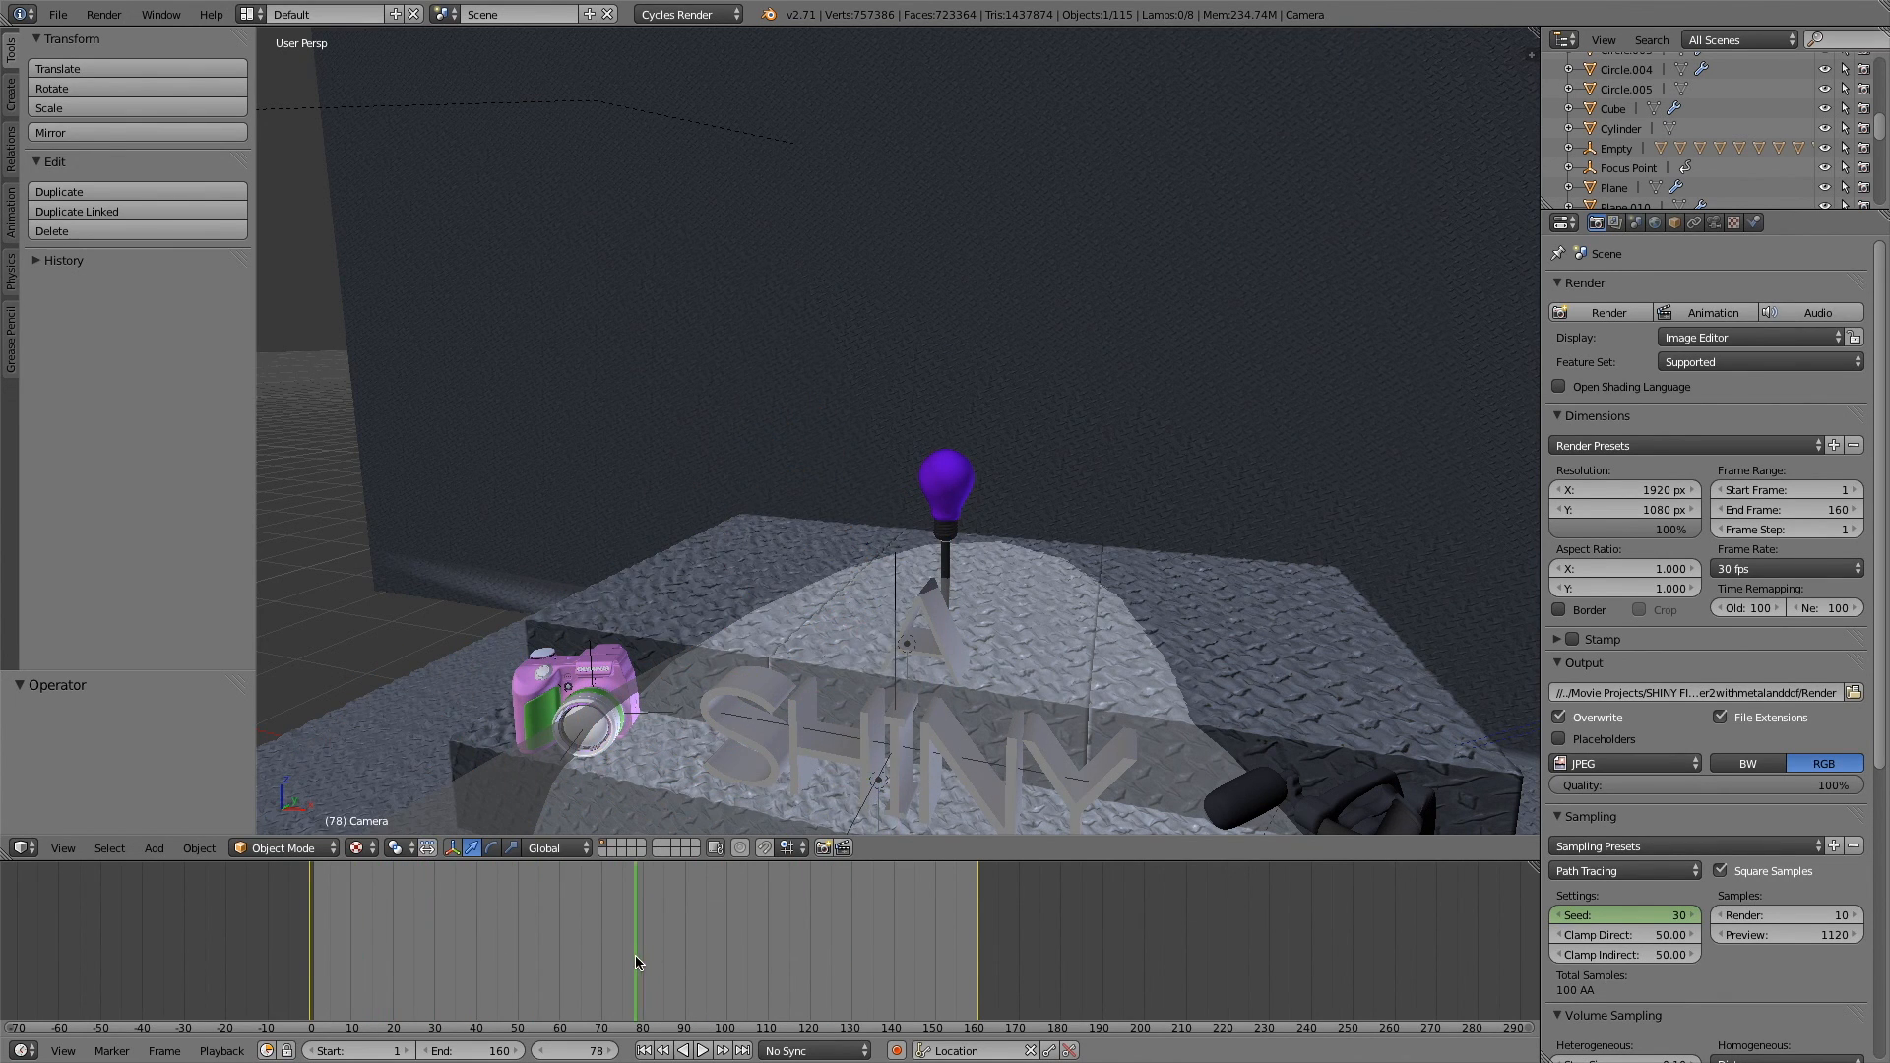
pyautogui.moveTo(886, 787); pyautogui.dragTo(782, 790, button='middle')
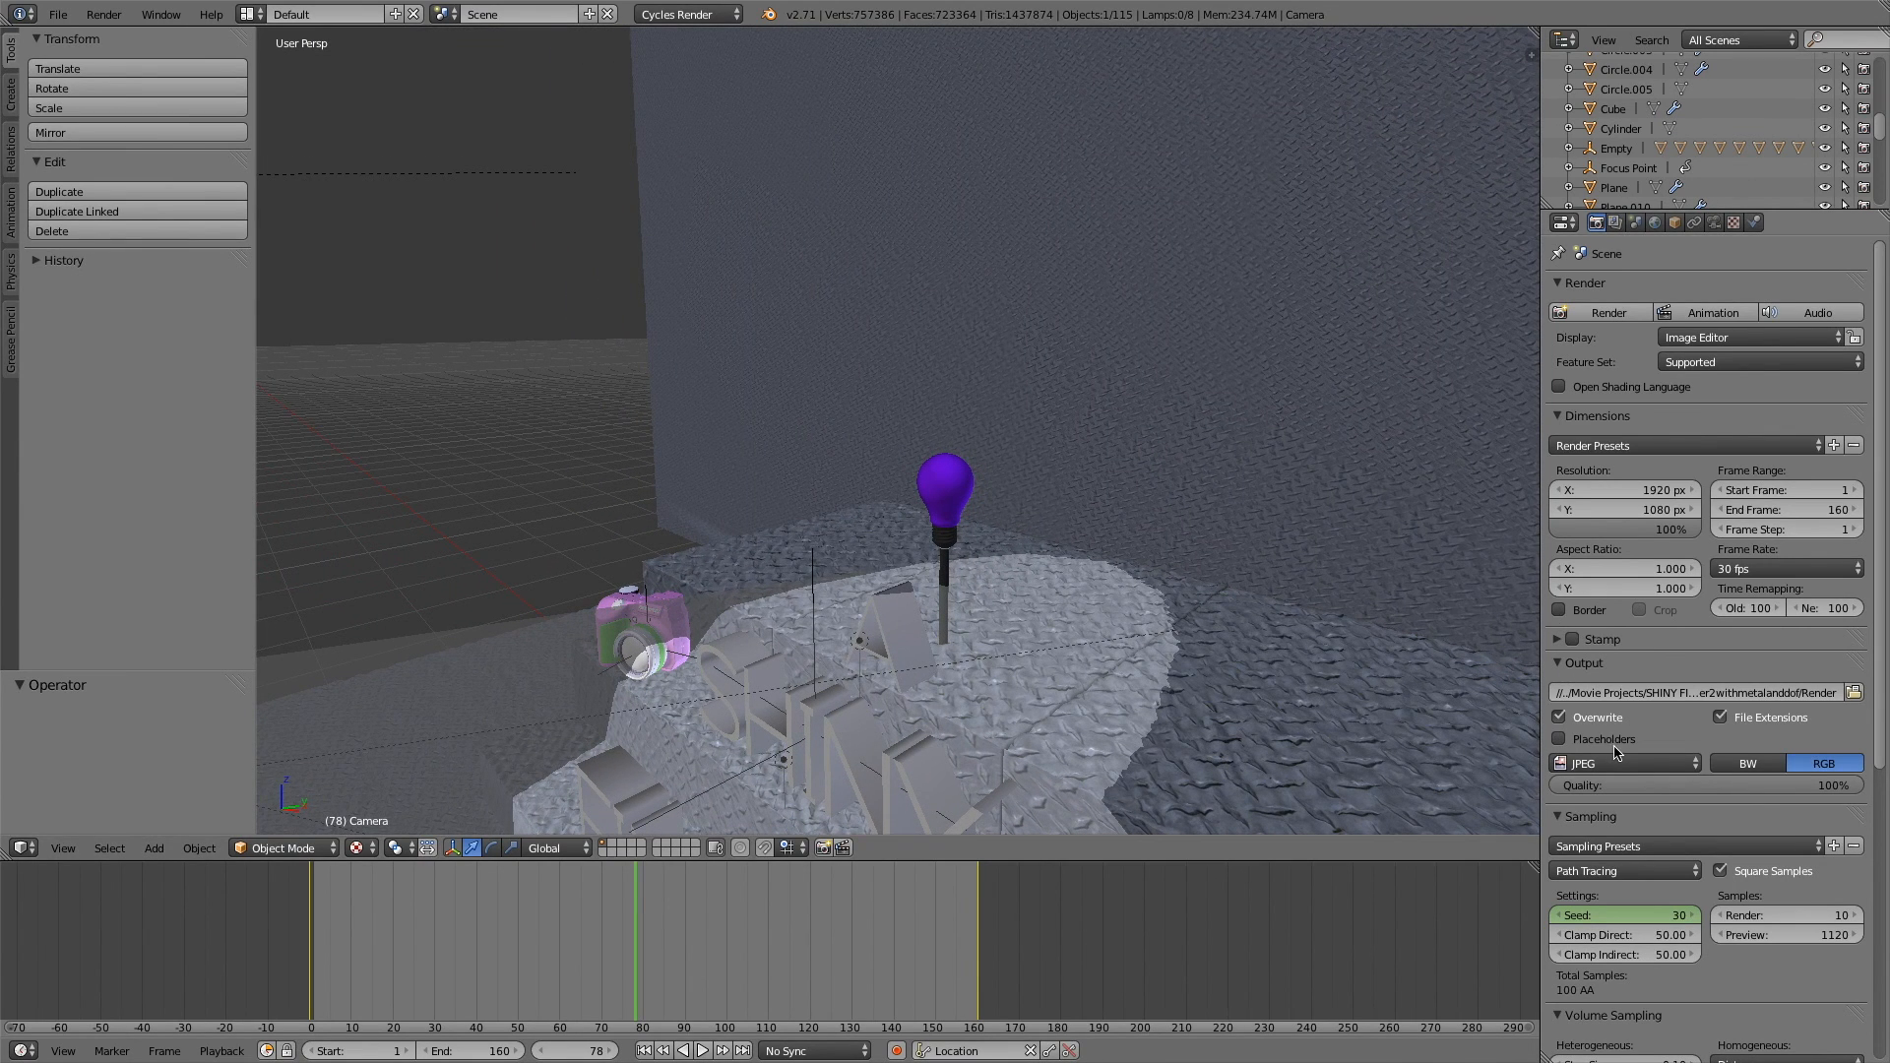
pyautogui.moveTo(584, 975); pyautogui.dragTo(640, 984)
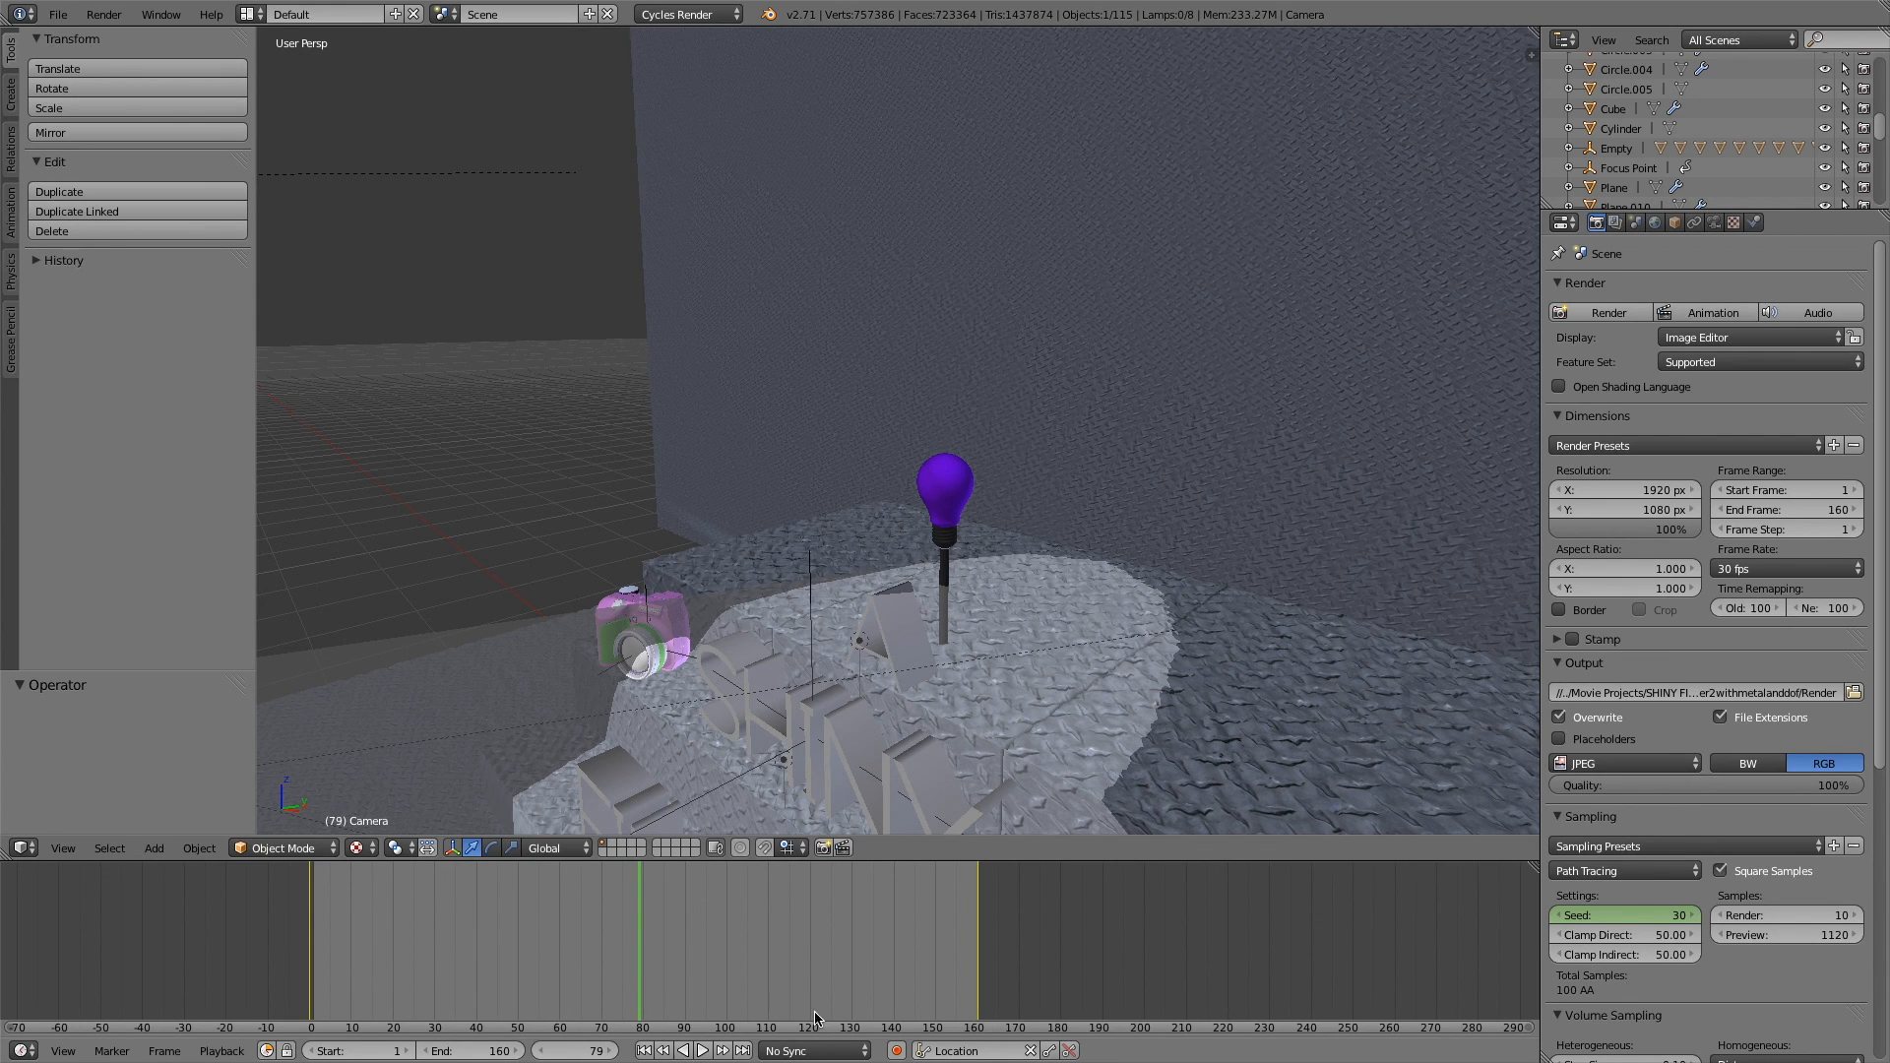
# - Scrub the sequencer in the Video Editing layout and back to frame 0, and return to the Default layout
pyautogui.click(247, 14)
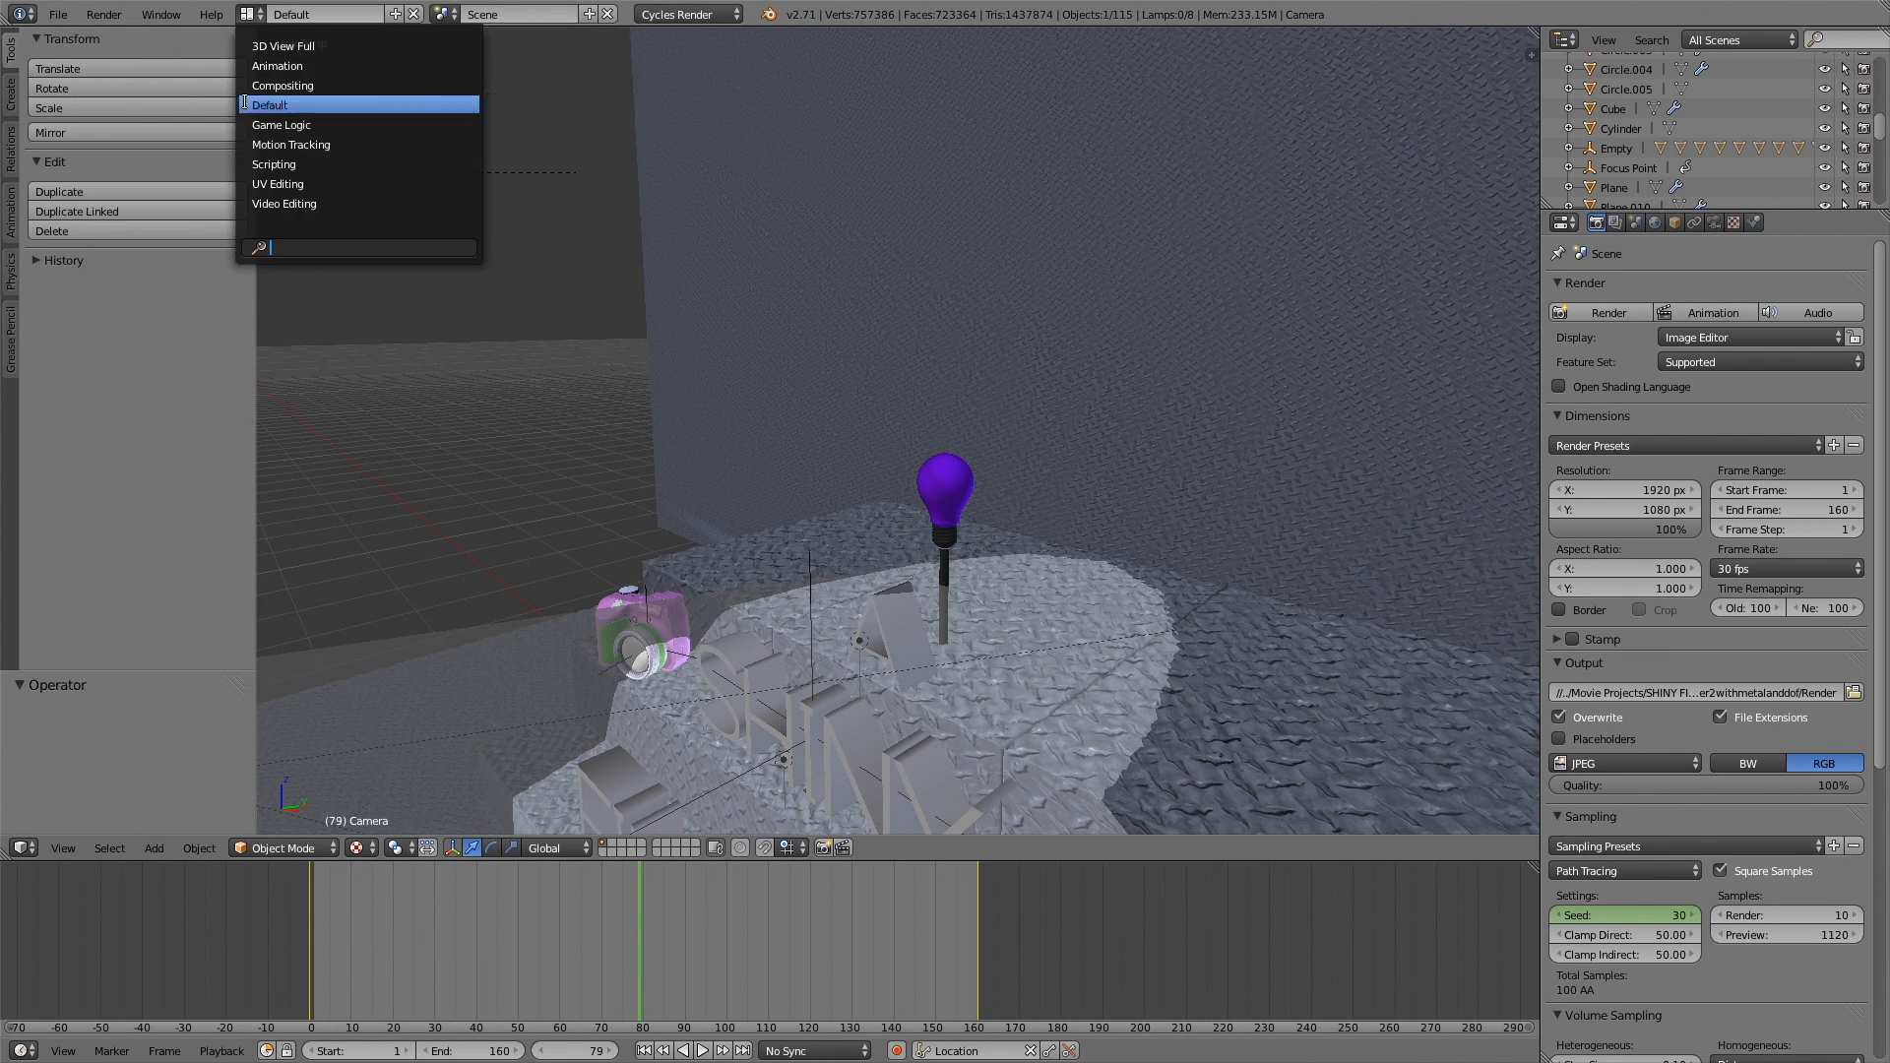
pyautogui.click(256, 201)
pyautogui.moveTo(132, 716); pyautogui.dragTo(122, 715)
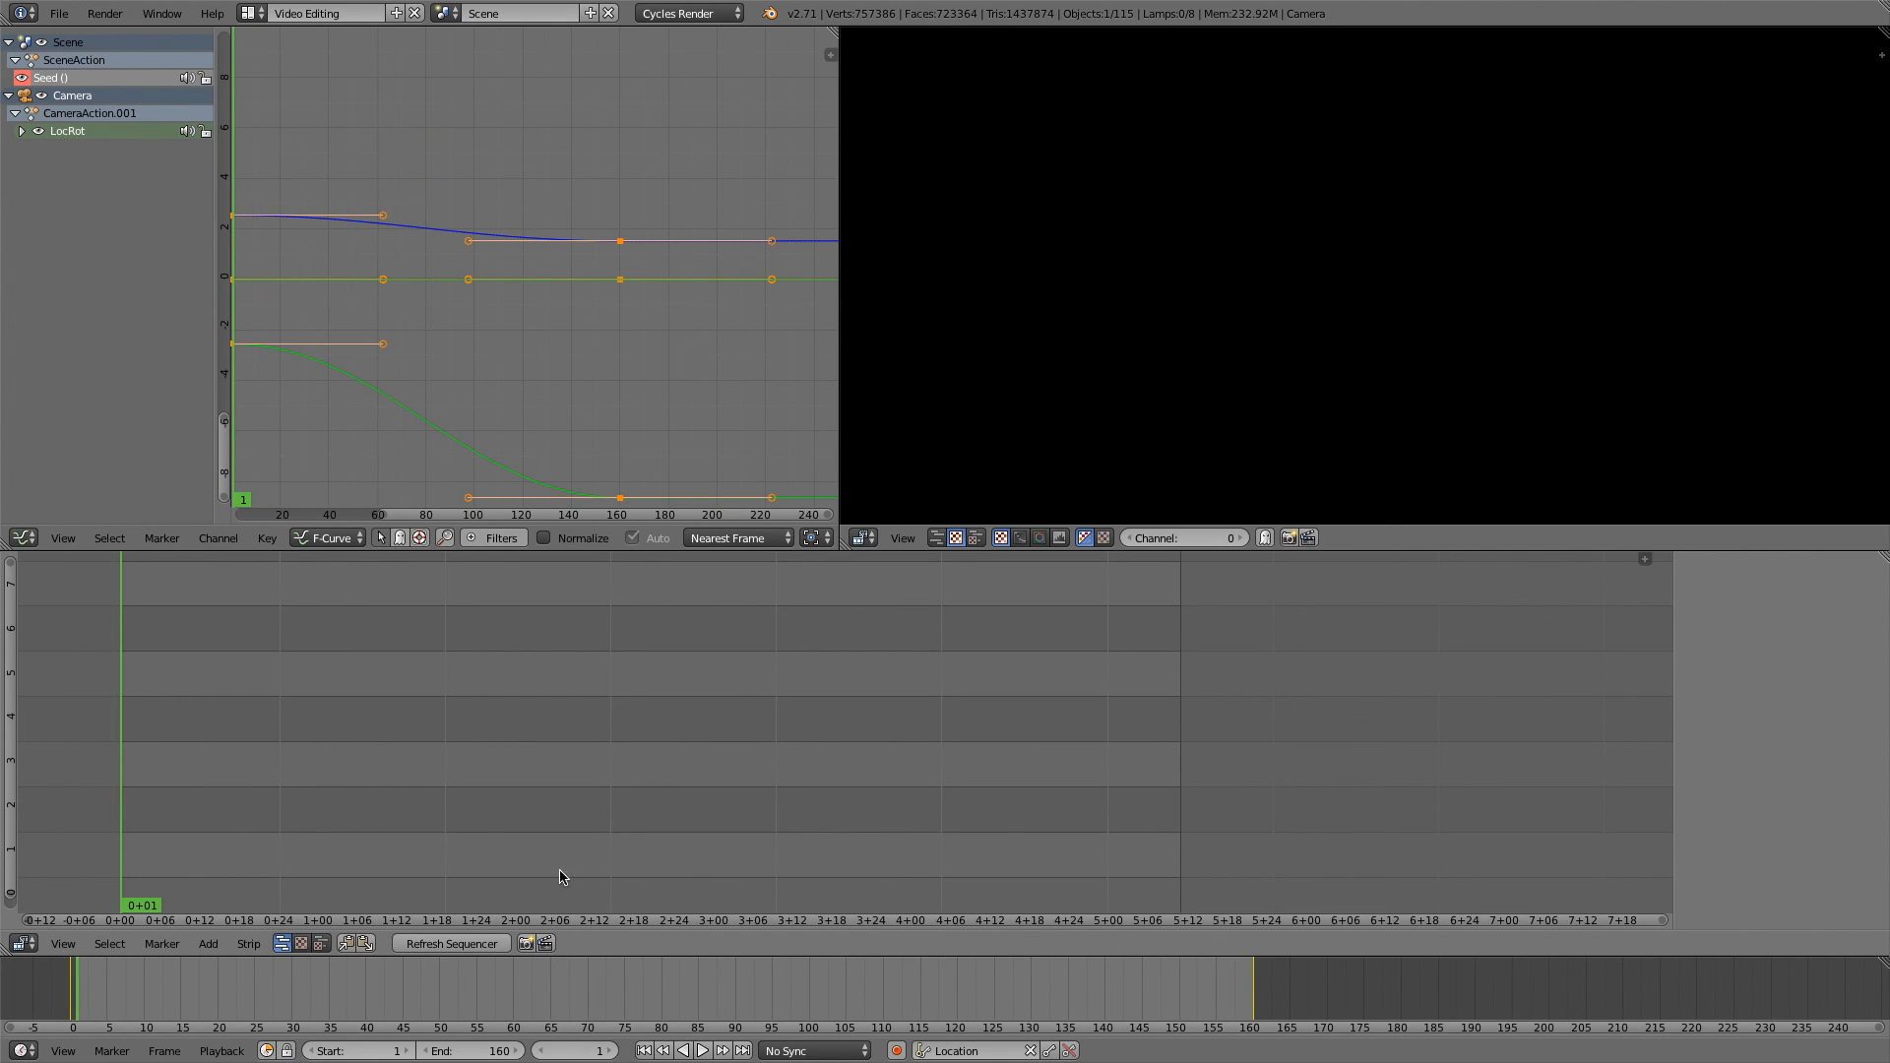
pyautogui.click(209, 945)
pyautogui.click(721, 833)
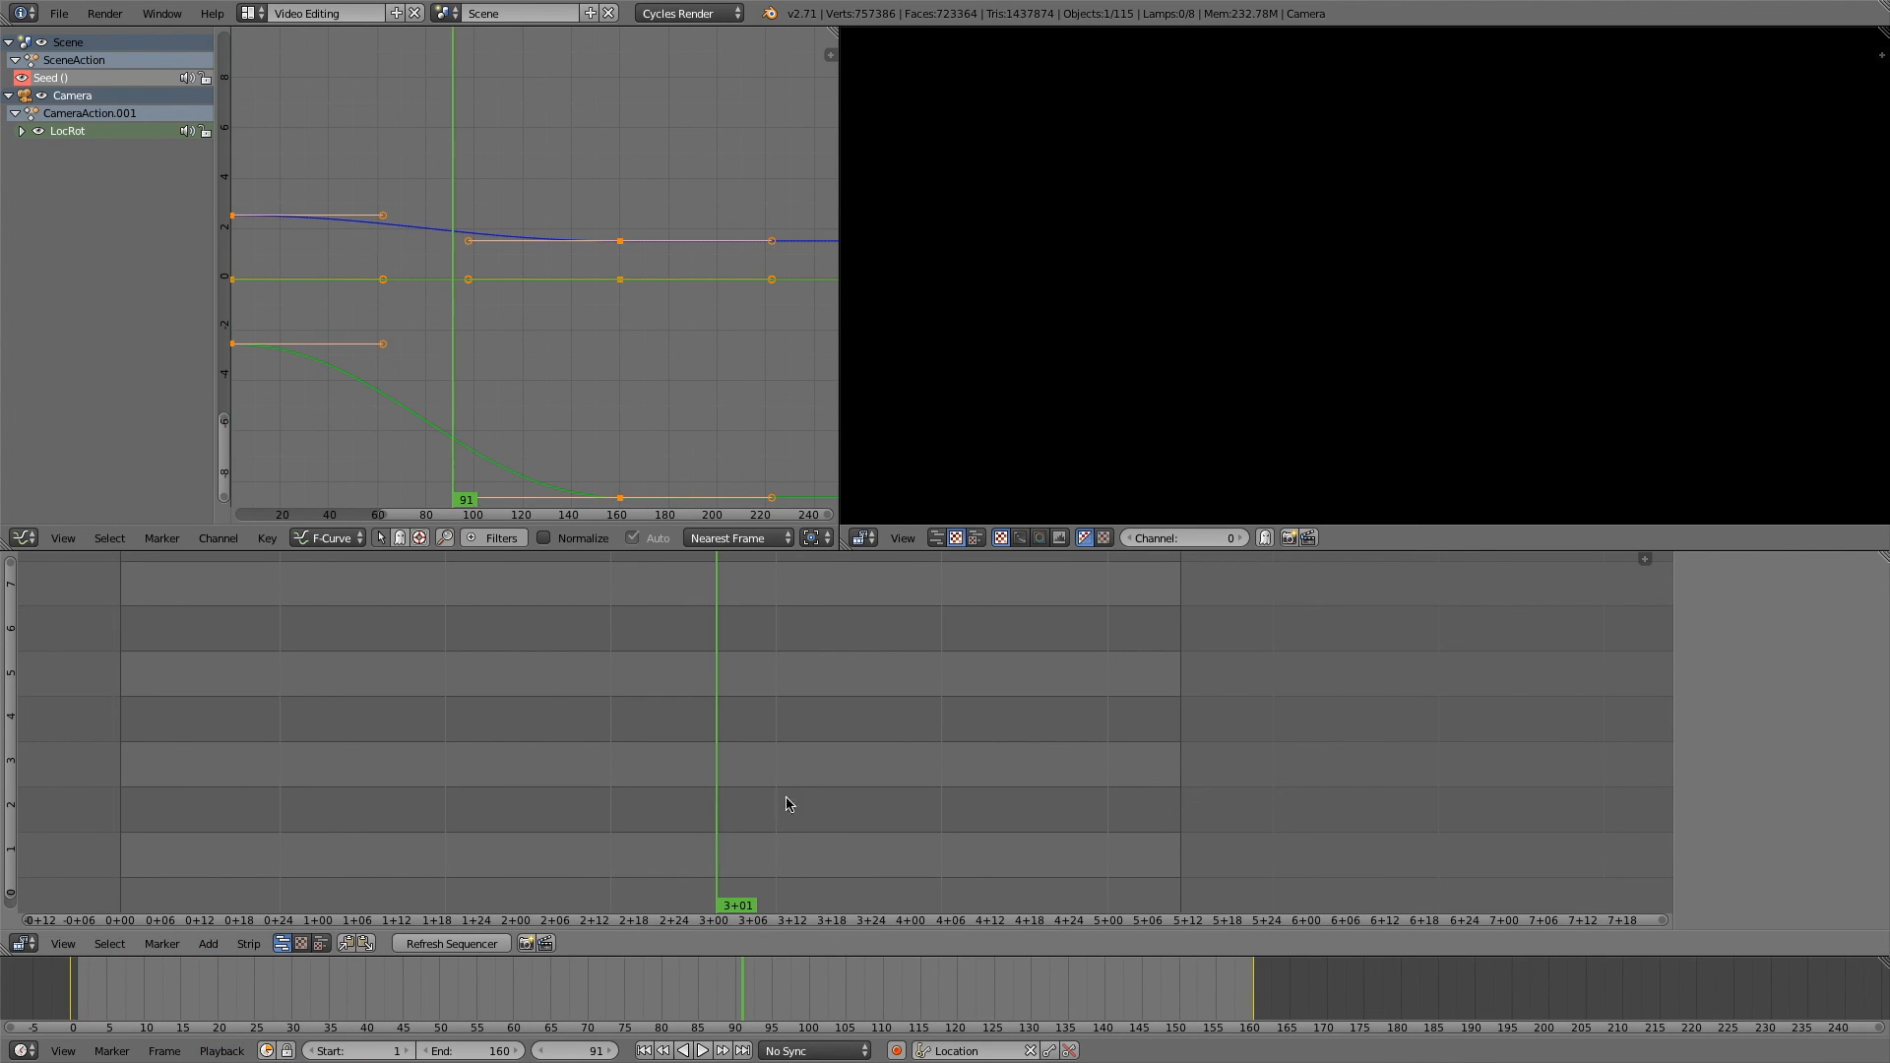
pyautogui.moveTo(610, 731); pyautogui.dragTo(109, 757)
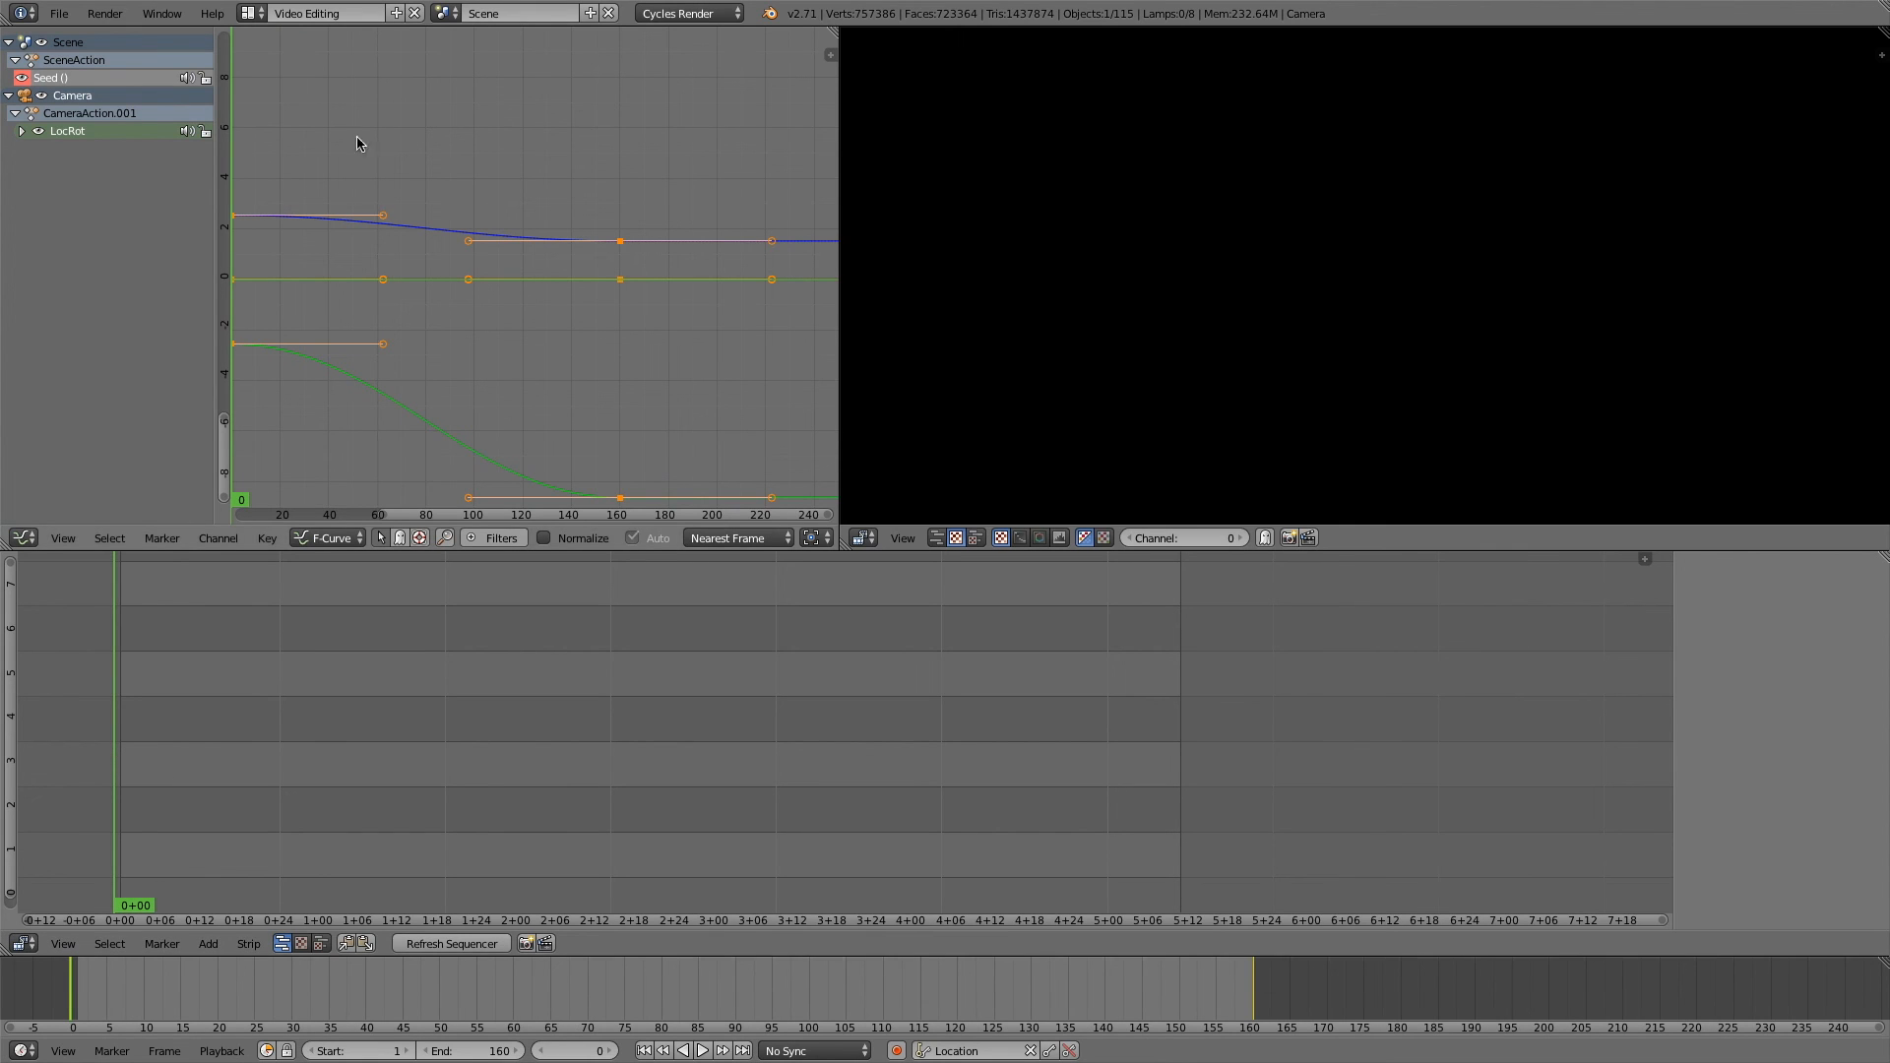
pyautogui.click(258, 13)
pyautogui.click(271, 103)
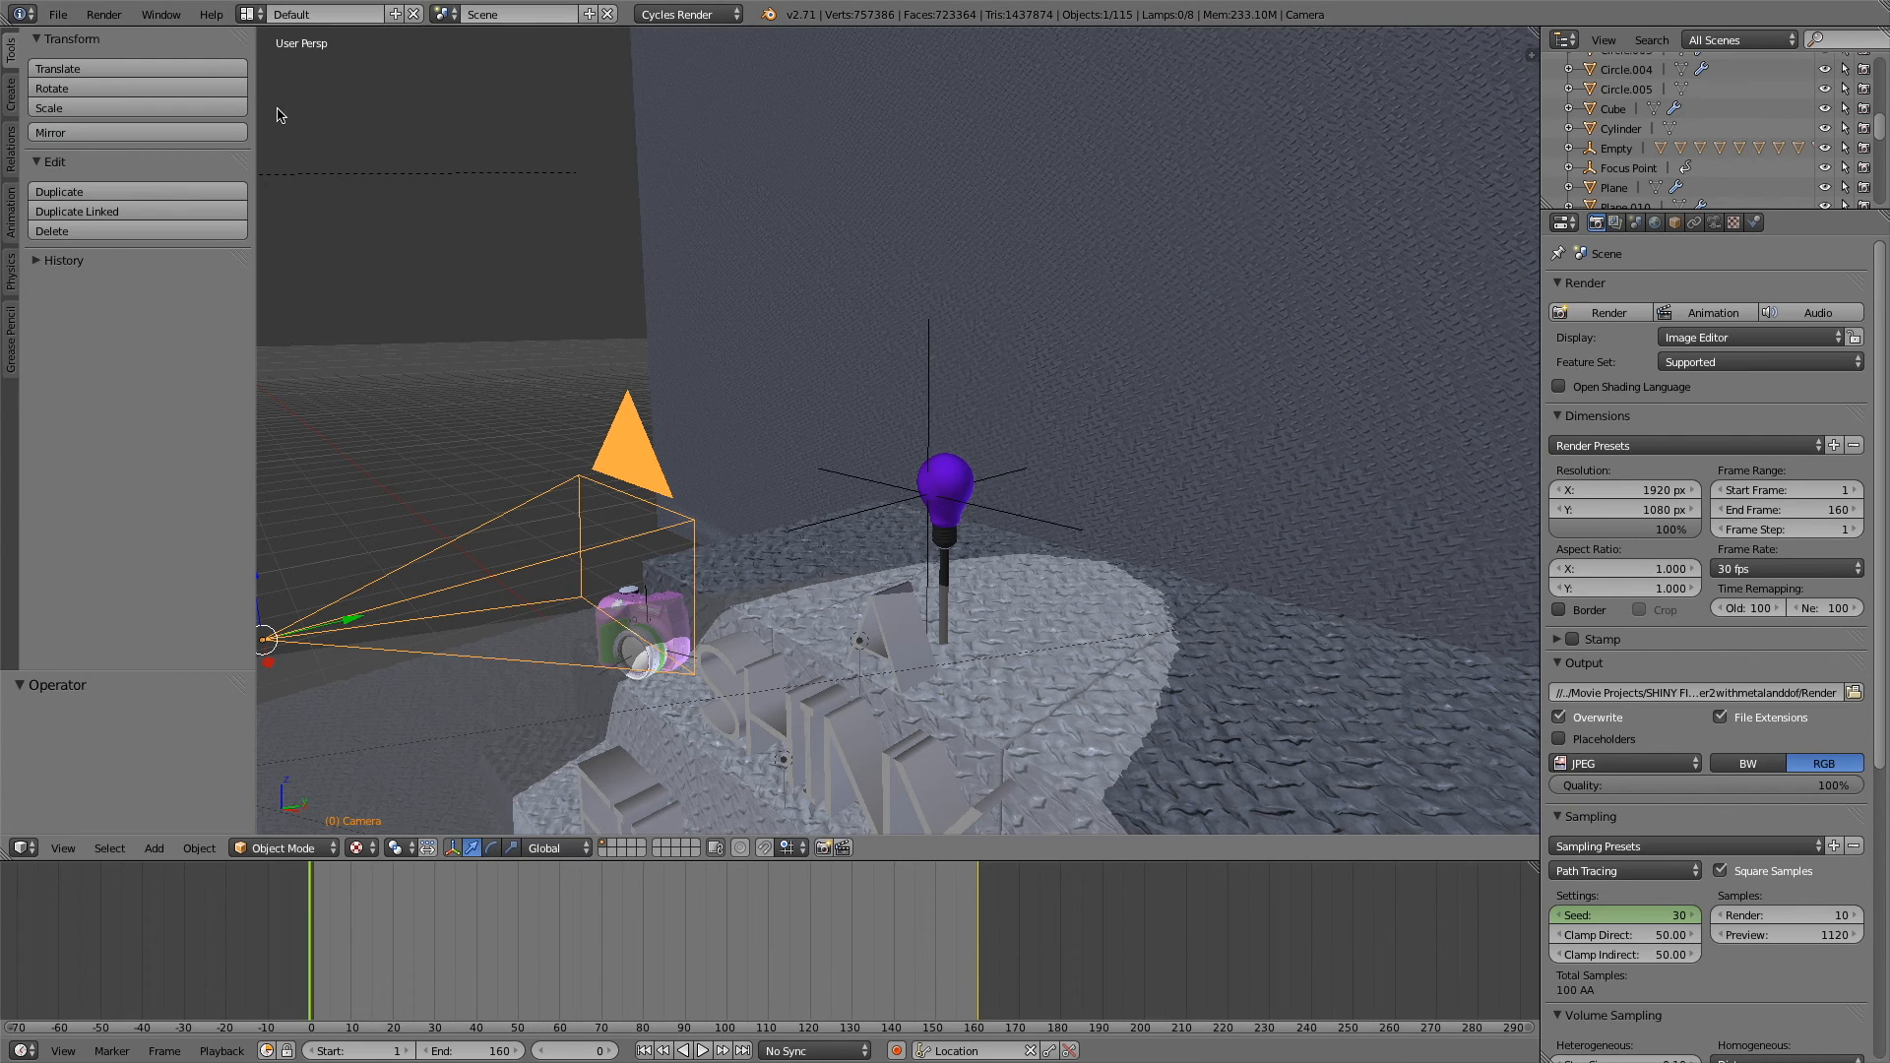
# - Set the render output file format to QuickTime
pyautogui.click(1646, 763)
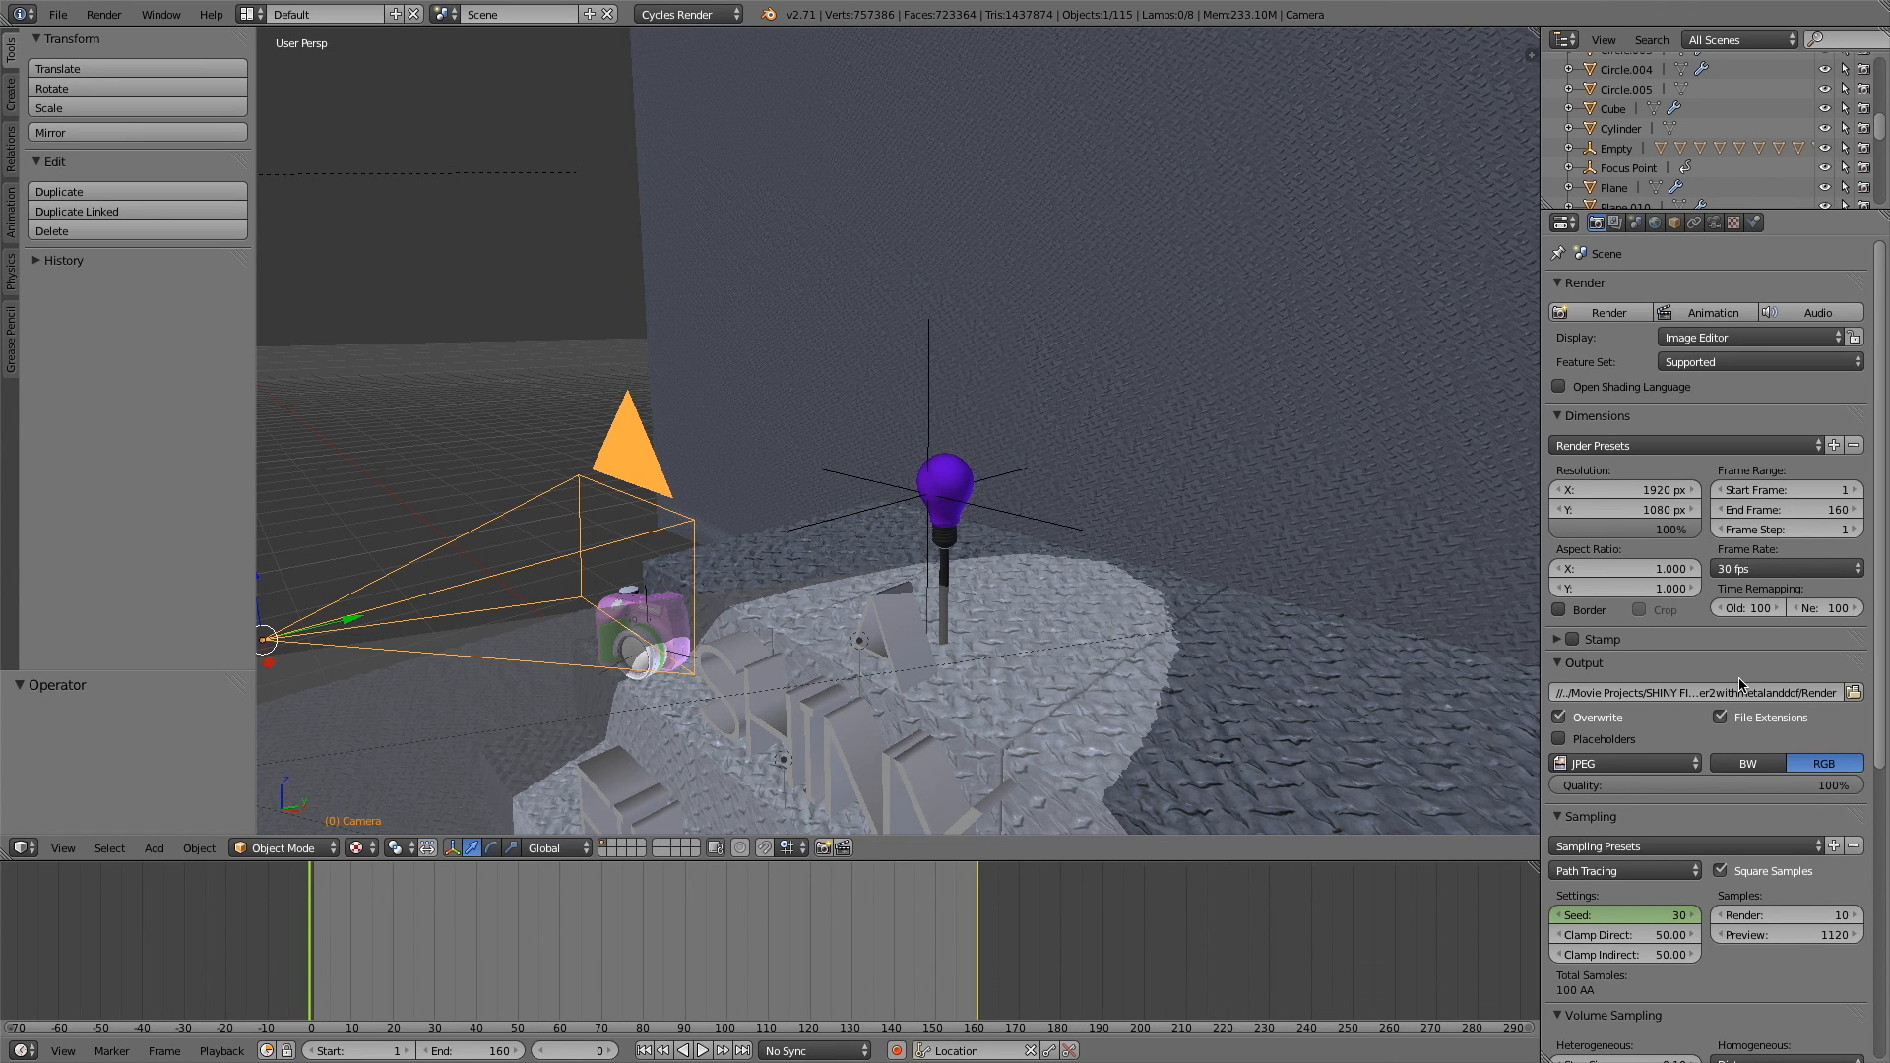
pyautogui.click(1679, 763)
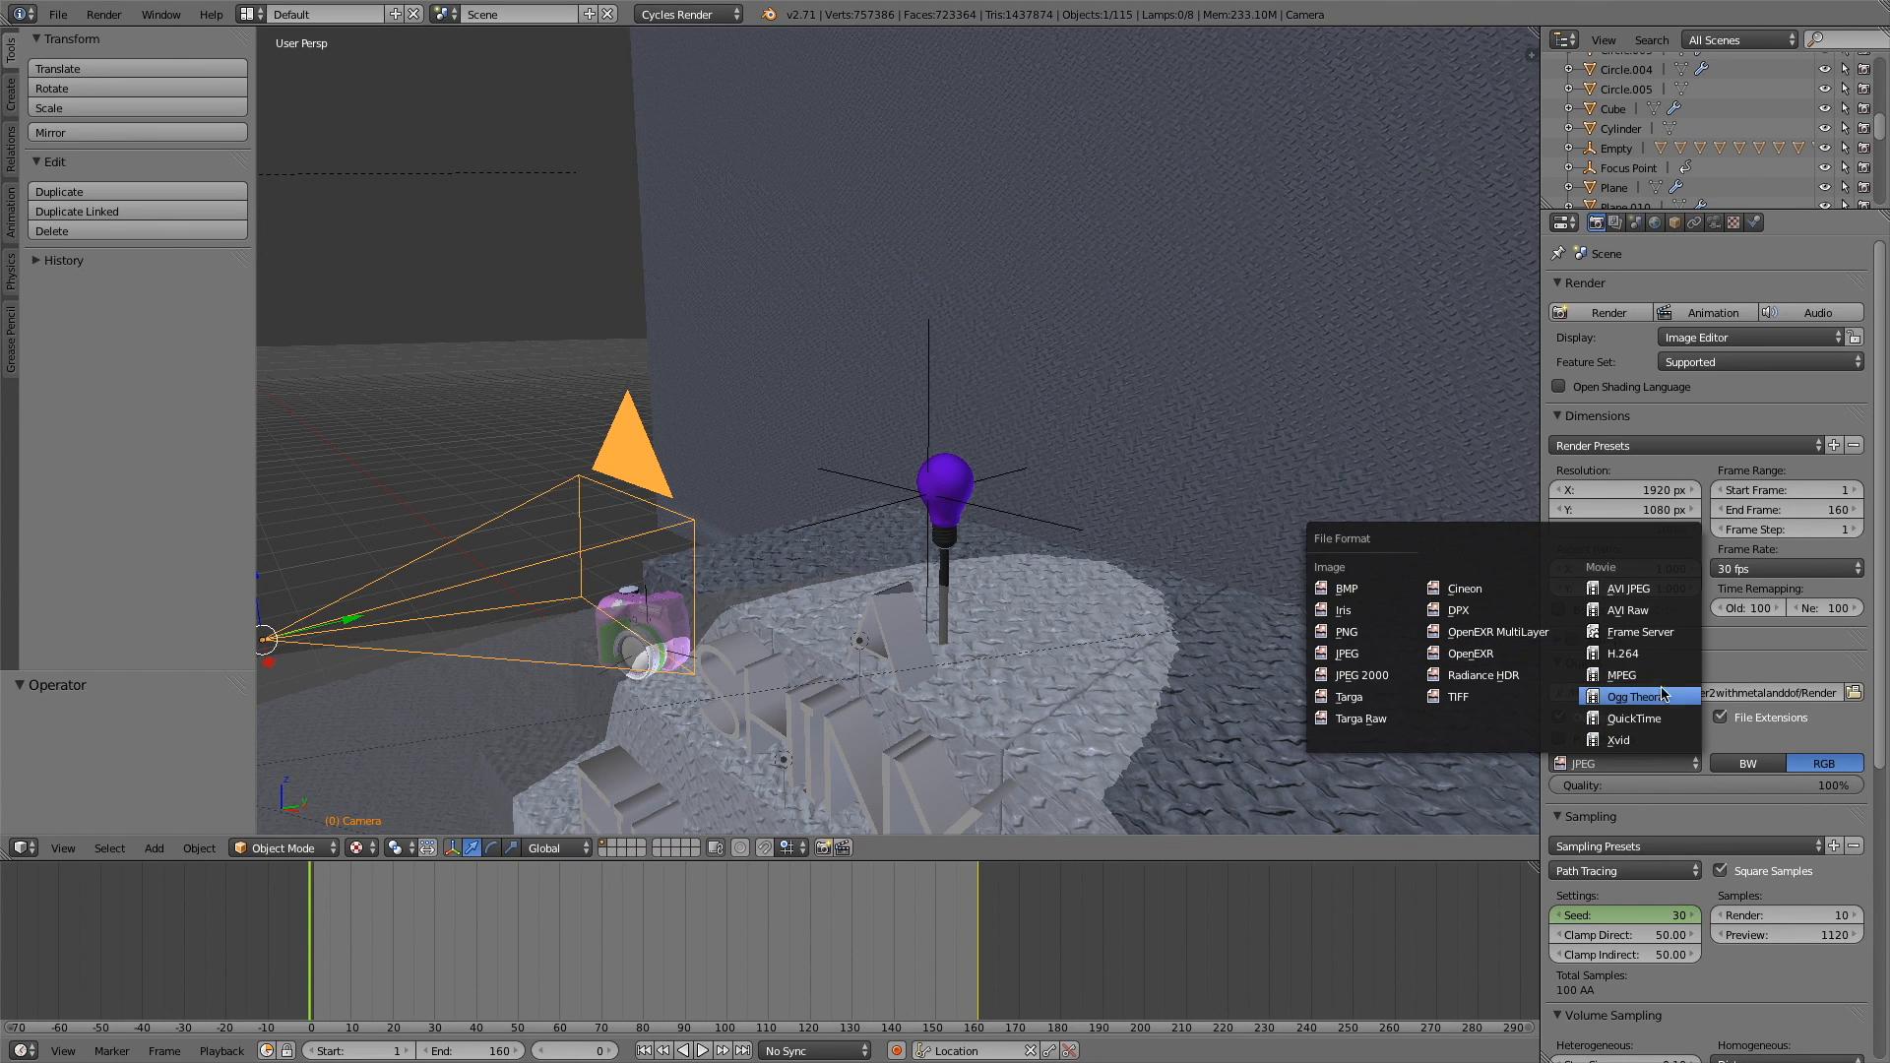
pyautogui.click(1654, 719)
# - Examine the stepped stage and lettering from several angles, and select the sun lamp above the stage
pyautogui.scroll(-8, 1653, 721)
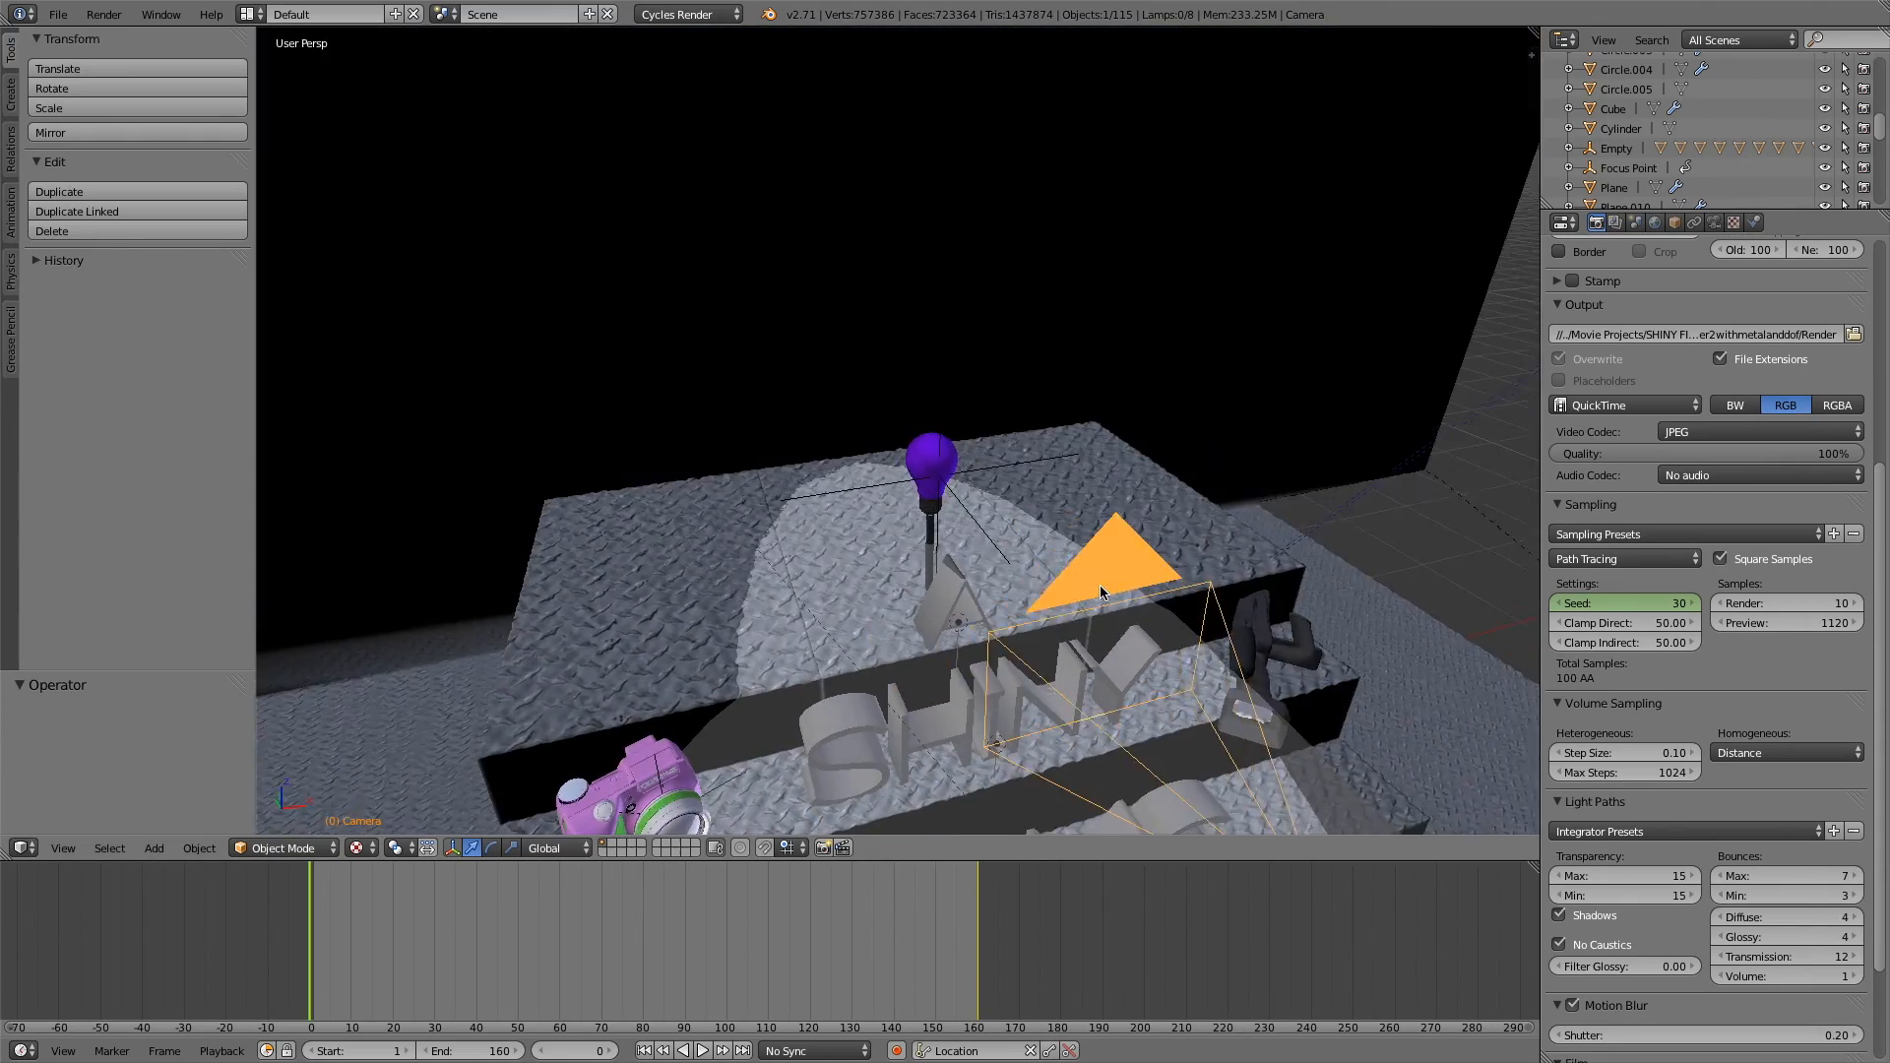
pyautogui.hscroll(5, 1100, 592)
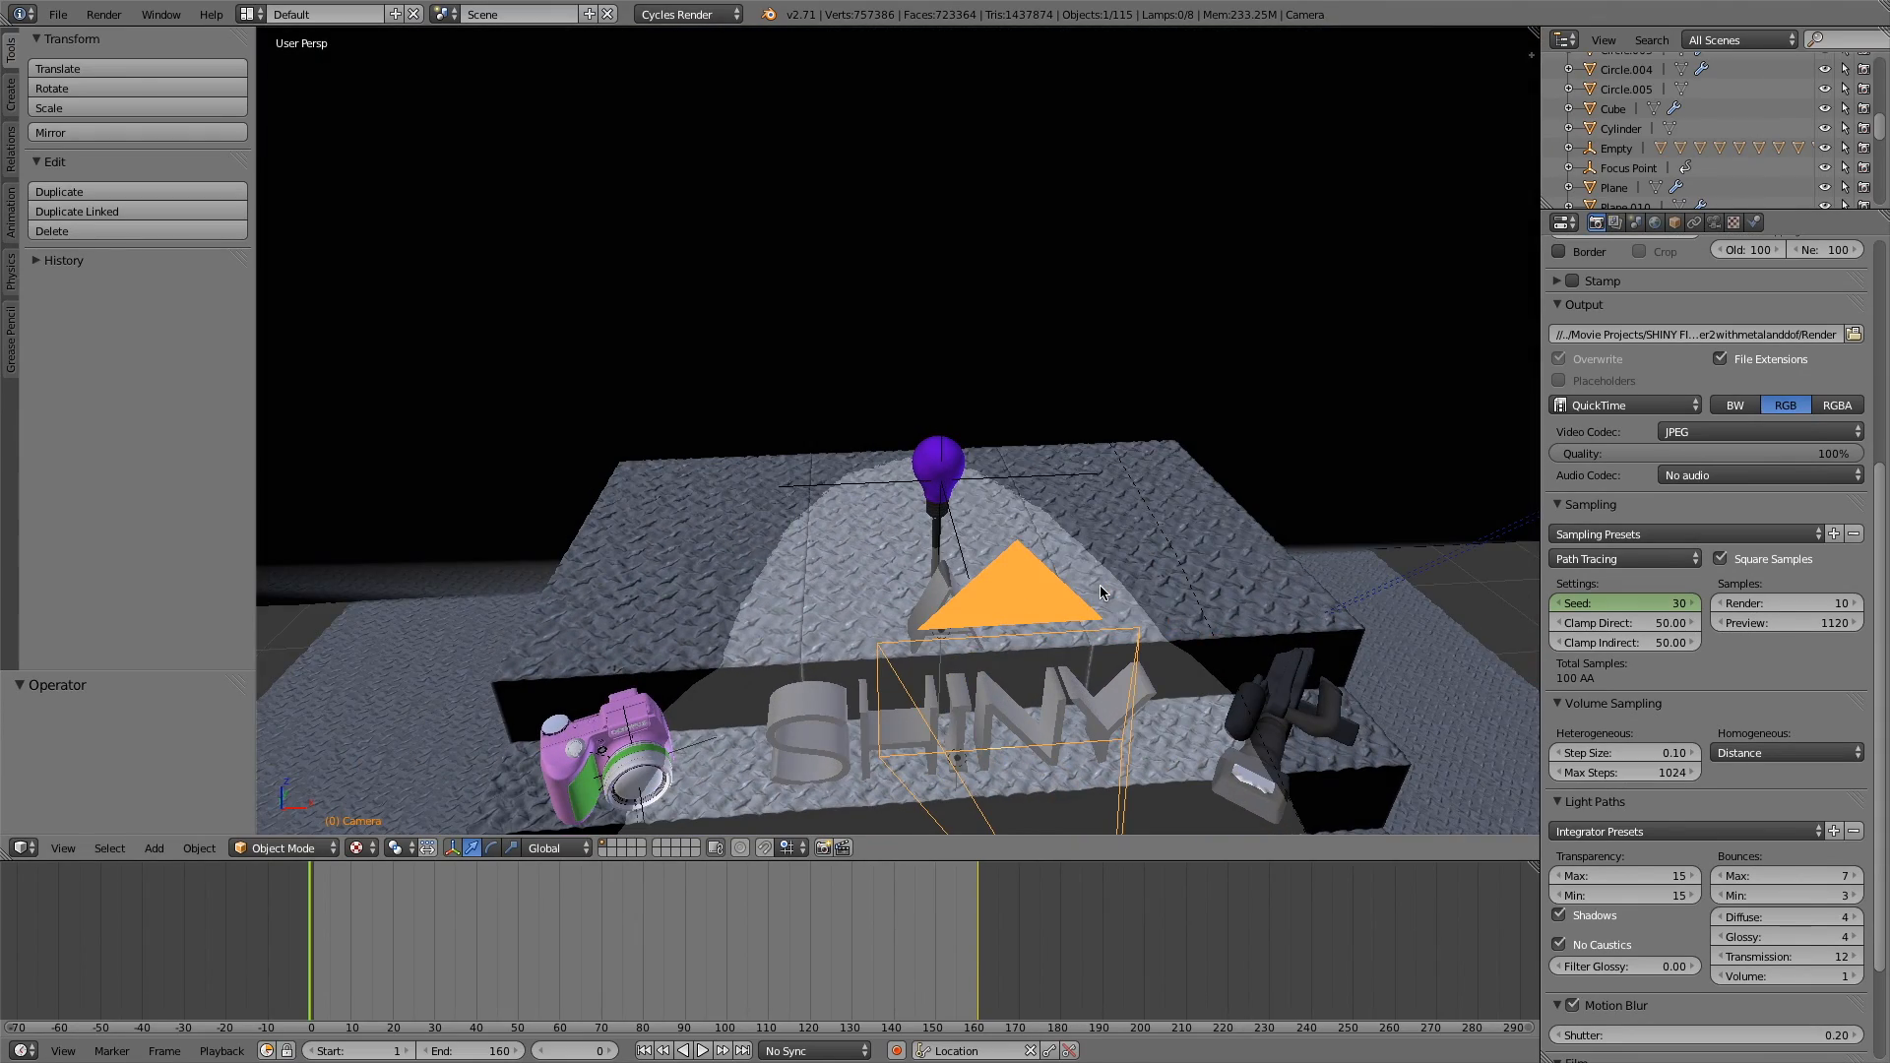
pyautogui.hscroll(-10, 1101, 587)
pyautogui.hscroll(5, 1101, 587)
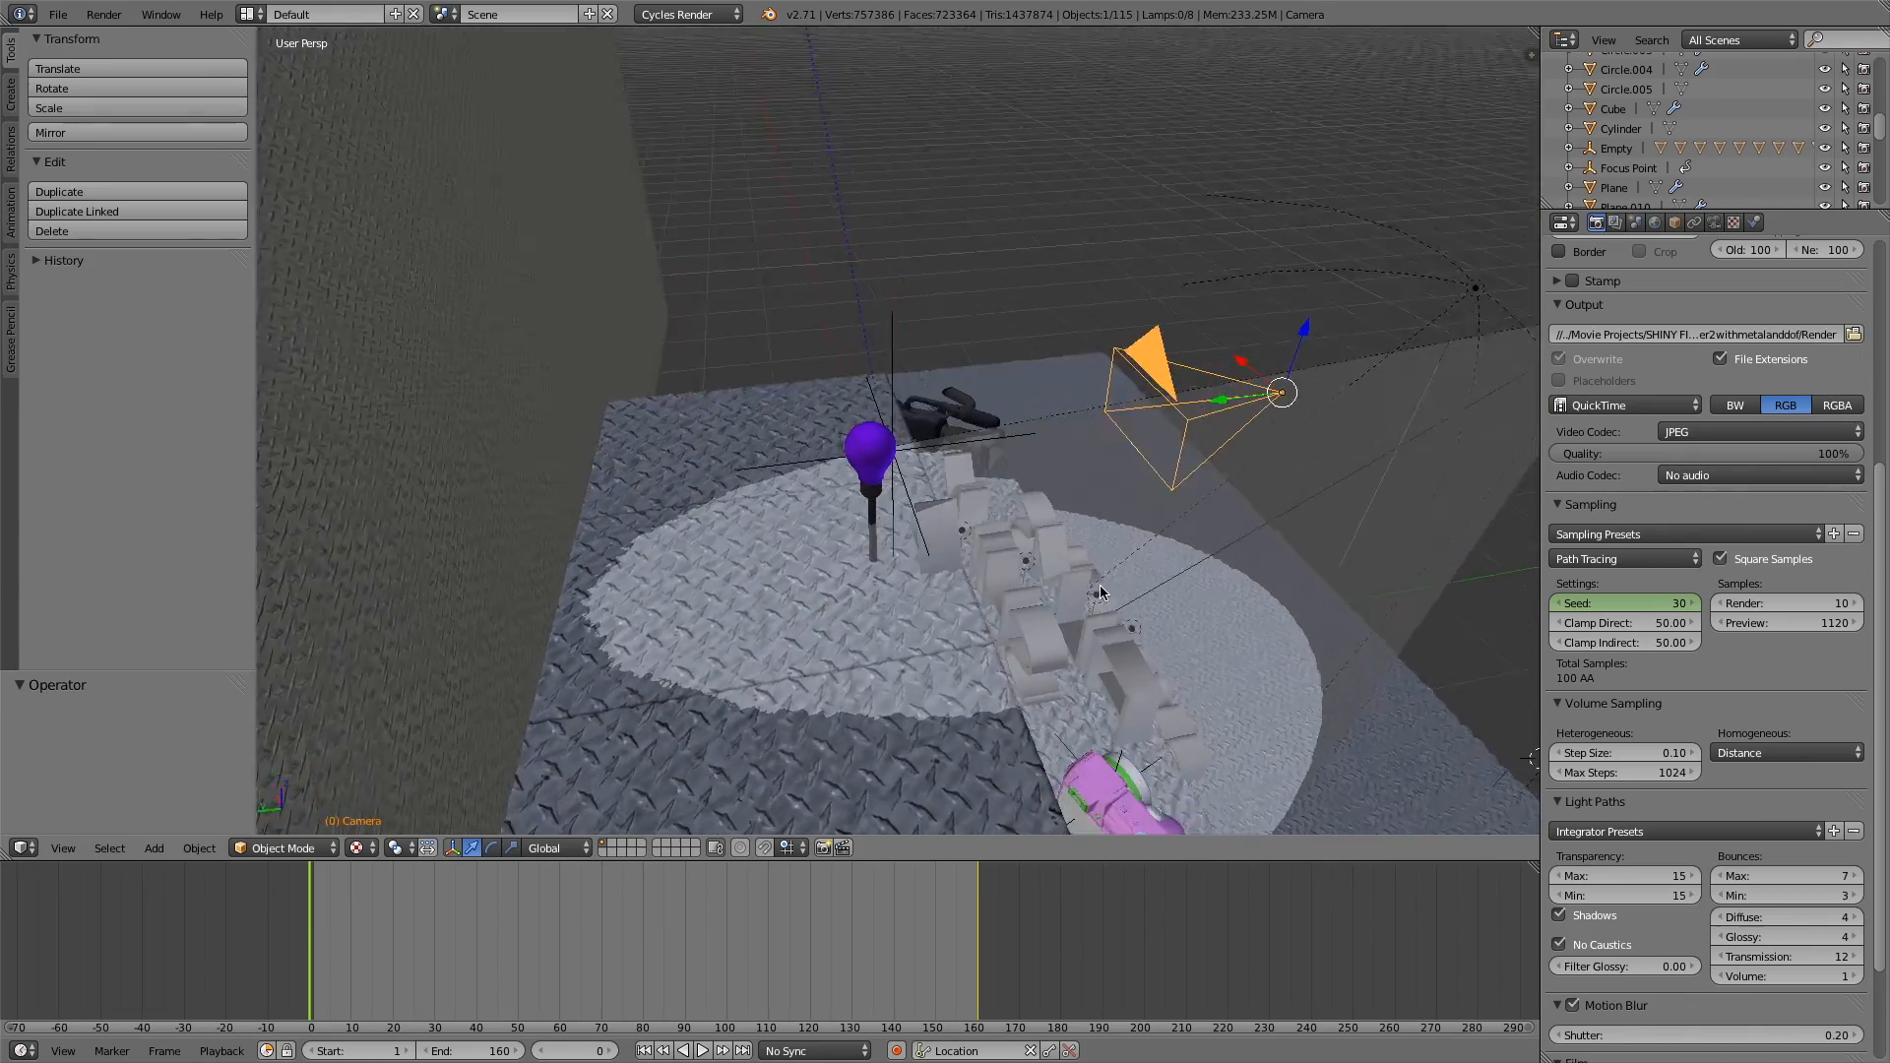
pyautogui.hscroll(6, 1101, 593)
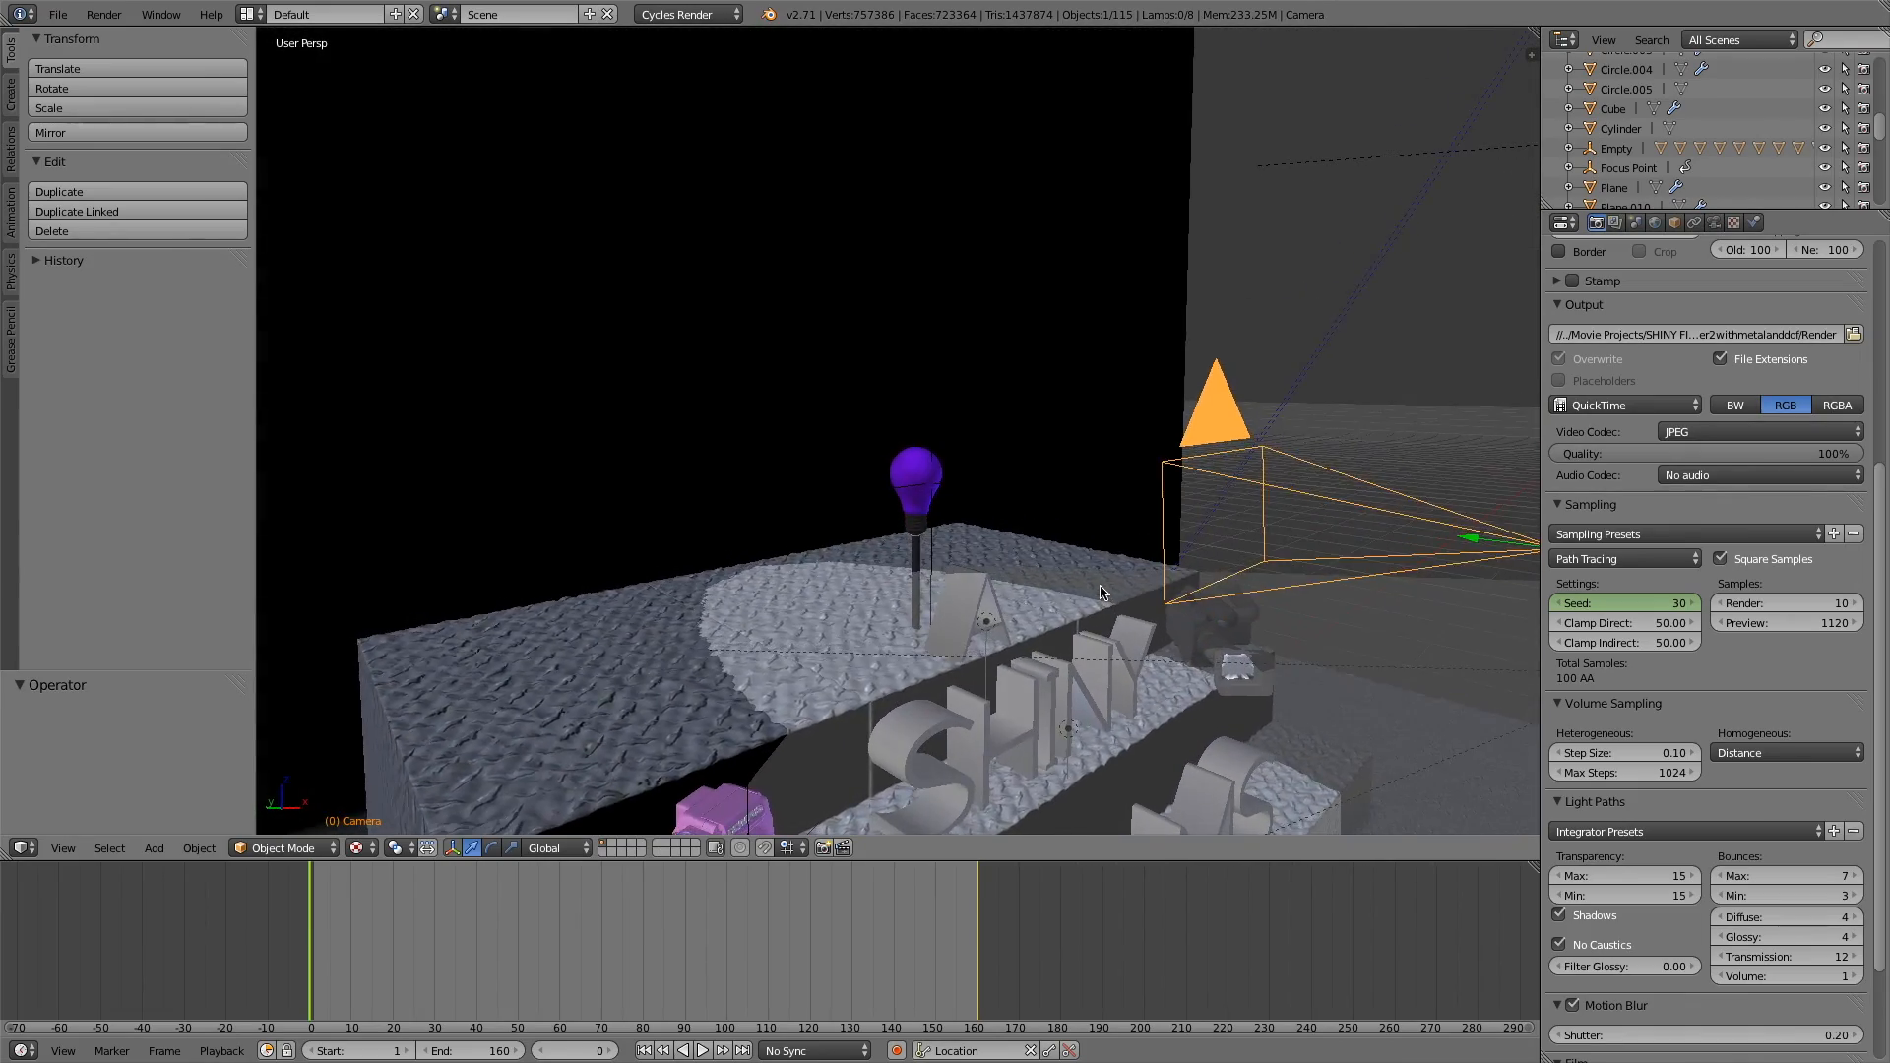
pyautogui.hscroll(5, 1101, 593)
pyautogui.hscroll(8, 1101, 590)
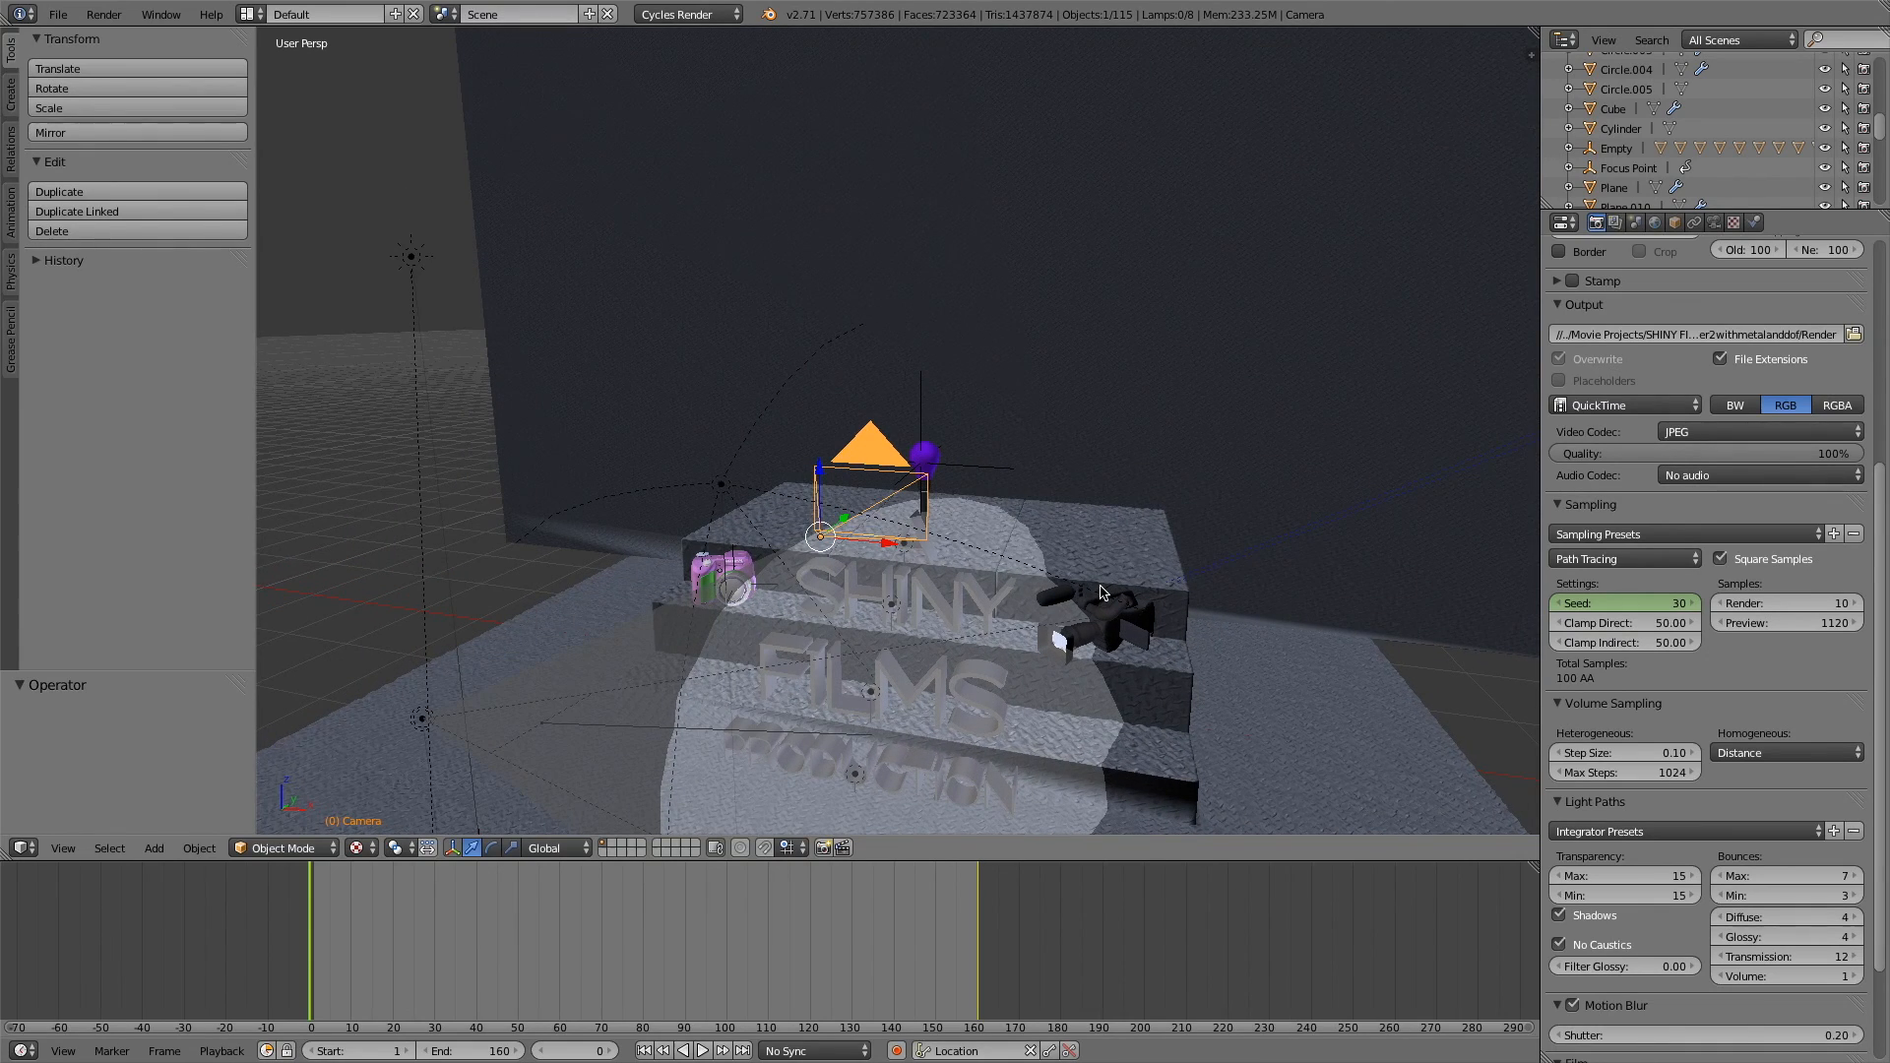
pyautogui.rightClick(420, 255)
pyautogui.hscroll(8, 871, 622)
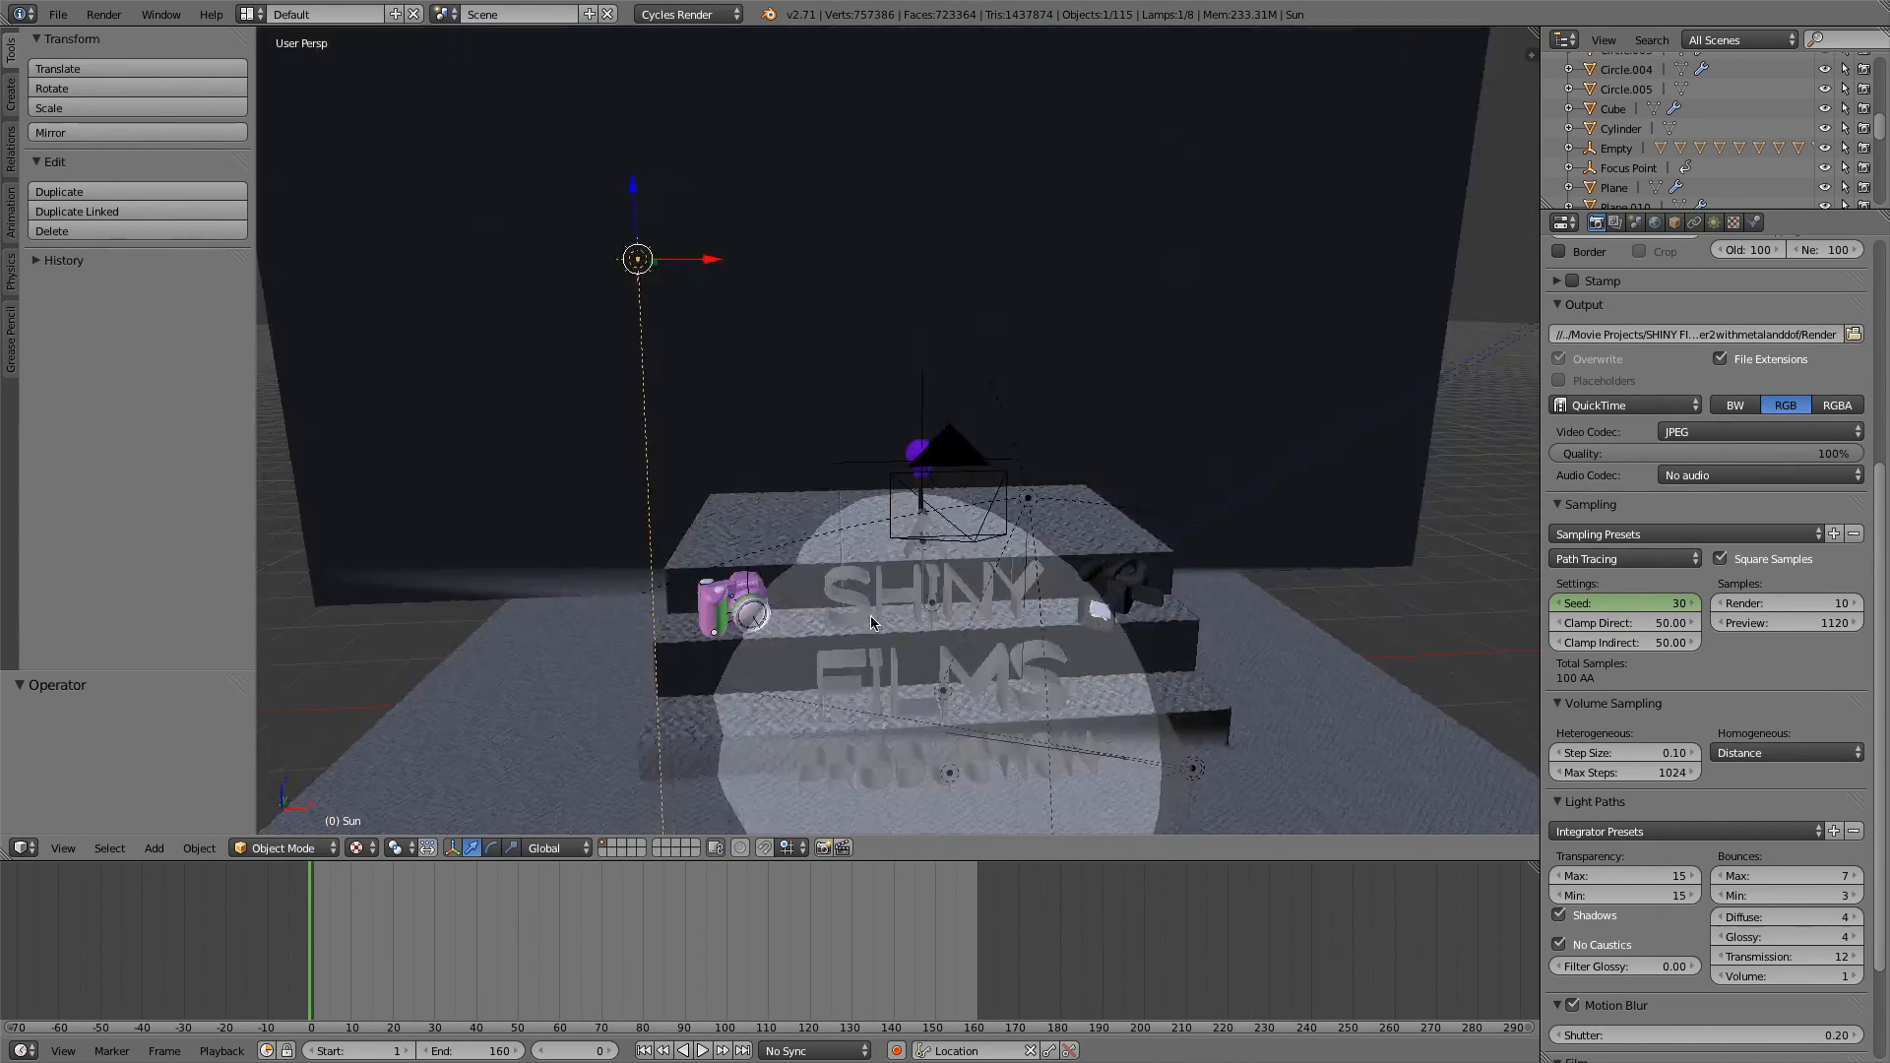